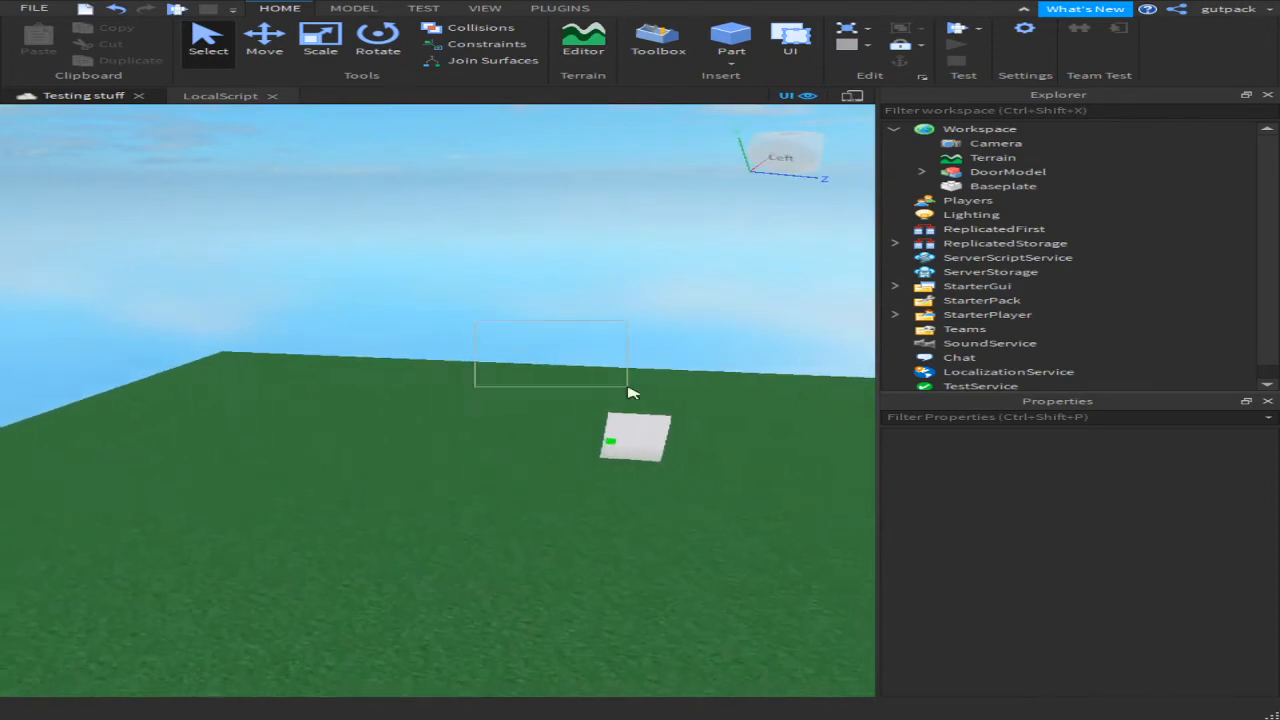
# Step: Orbit the camera around the white door model, briefly selecting and deselecting it
pyautogui.press('q')
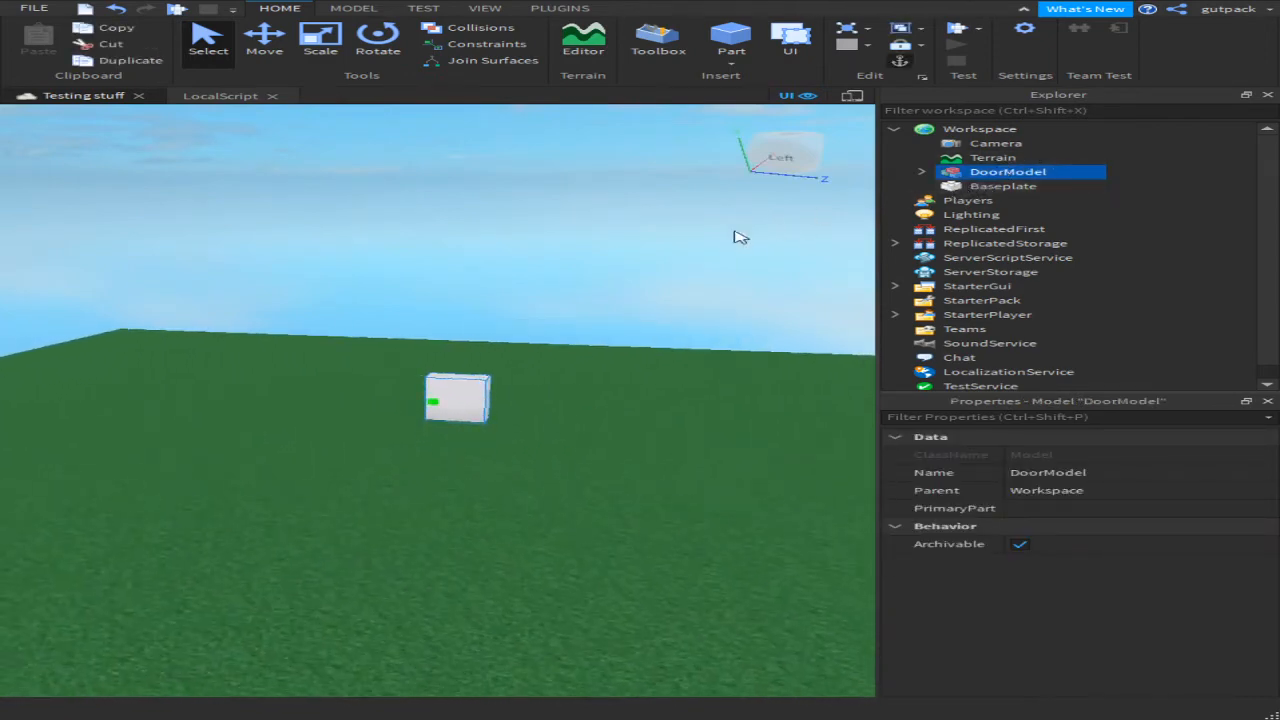
pyautogui.moveTo(692, 243); pyautogui.dragTo(315, 465)
pyautogui.press('e')
pyautogui.click(451, 297)
pyautogui.press('s')
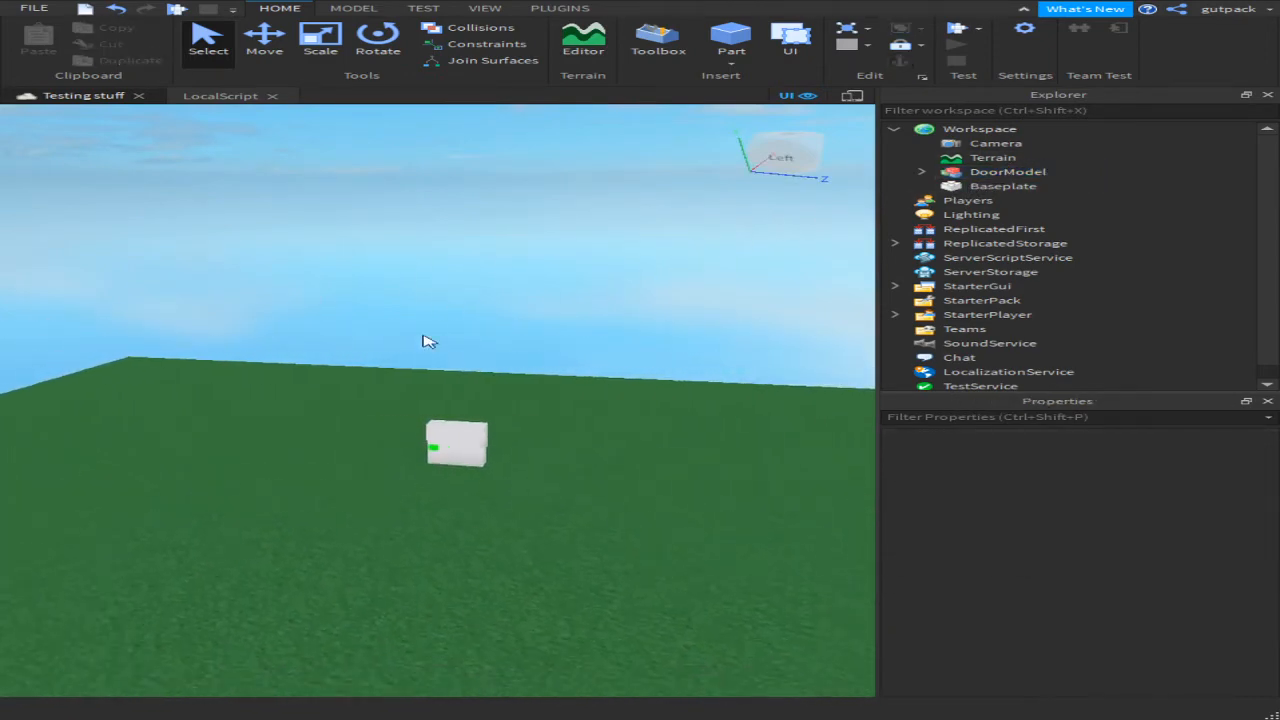
pyautogui.press('q')
pyautogui.press('w')
pyautogui.press('e')
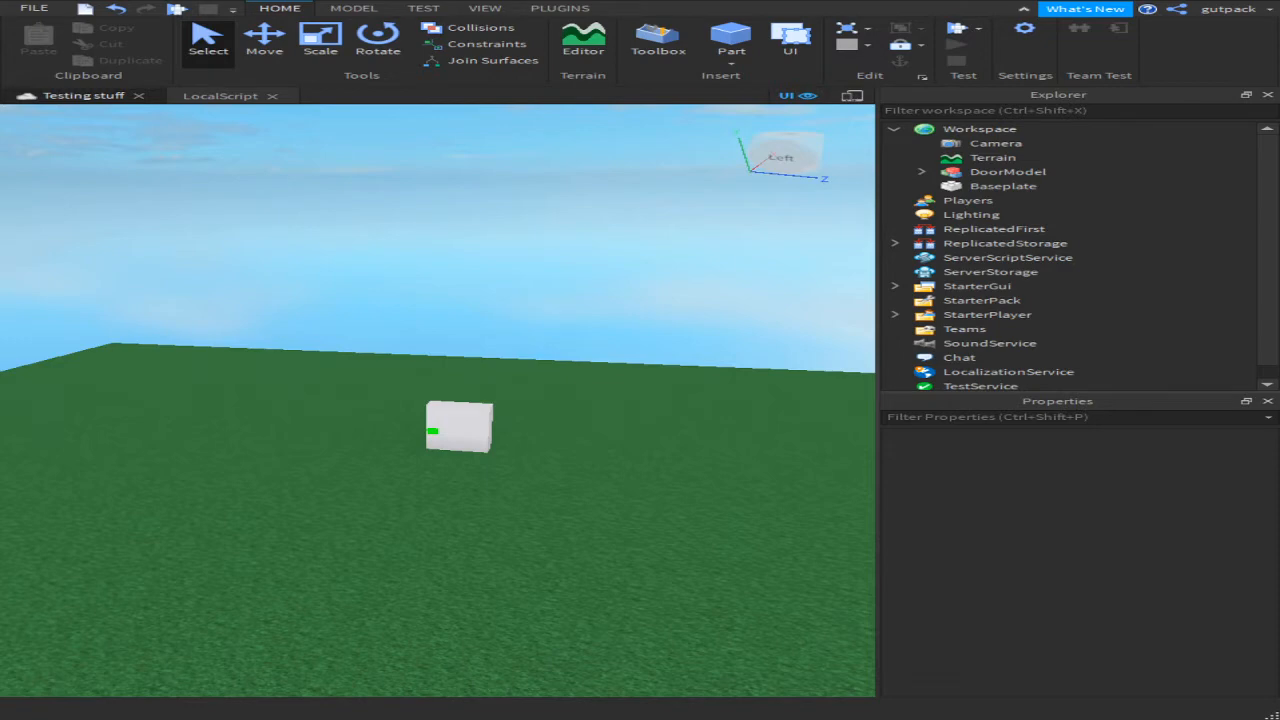
# Step: Reframe the view on the white door and start a Play test of the place
pyautogui.press('s')
pyautogui.press('d')
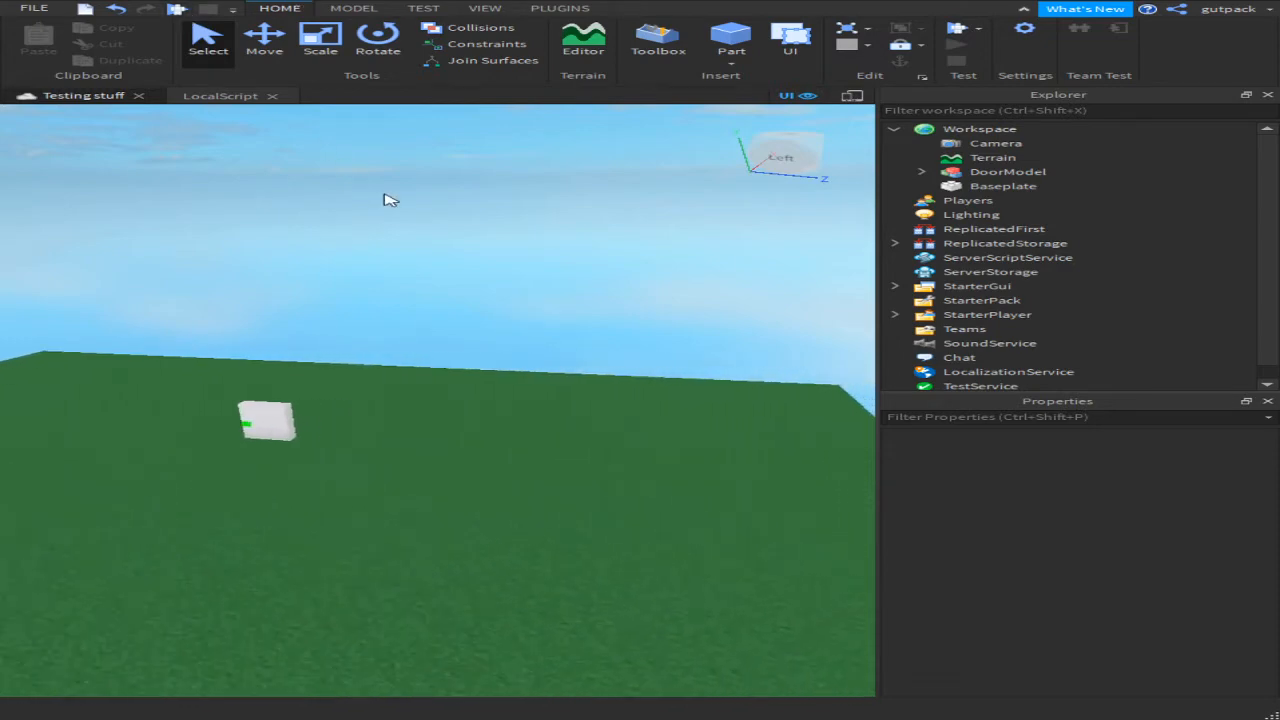
pyautogui.press('a')
pyautogui.moveTo(349, 281); pyautogui.dragTo(349, 283, button='right')
pyautogui.moveTo(360, 263); pyautogui.dragTo(206, 428)
pyautogui.press('s')
pyautogui.press('a')
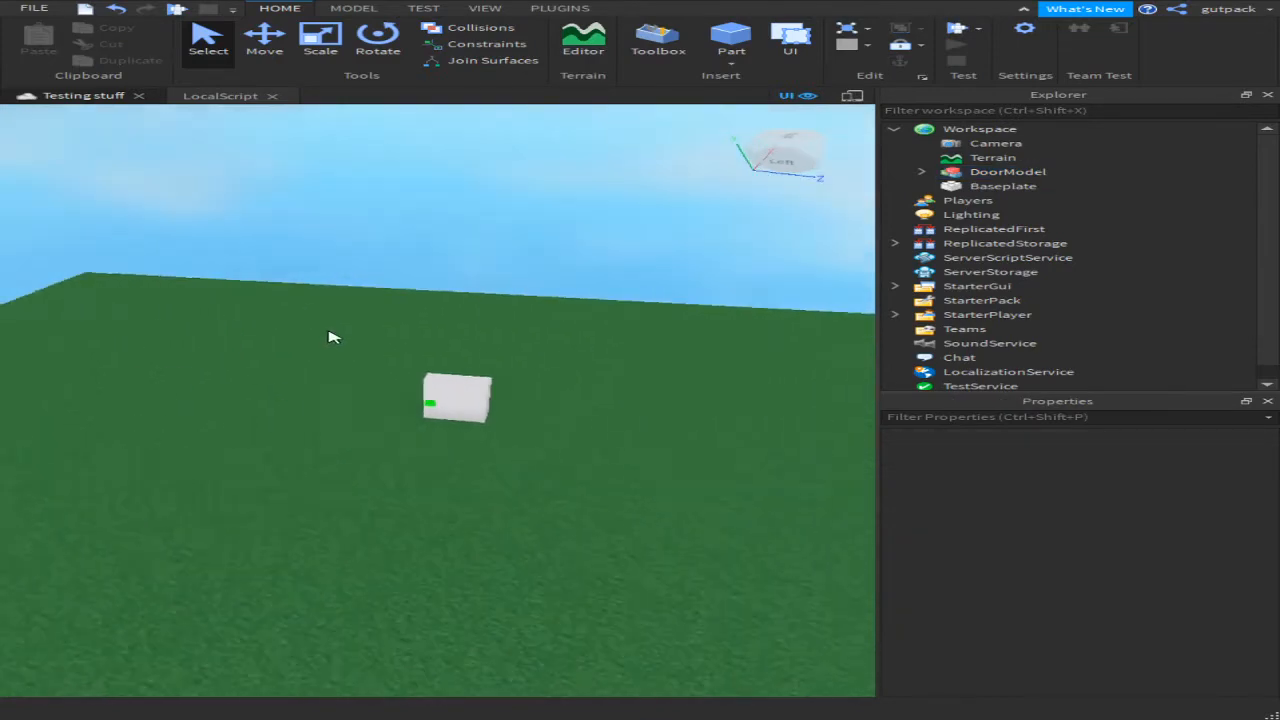
pyautogui.press('w')
pyautogui.moveTo(329, 335); pyautogui.dragTo(329, 335, button='right')
pyautogui.press('s')
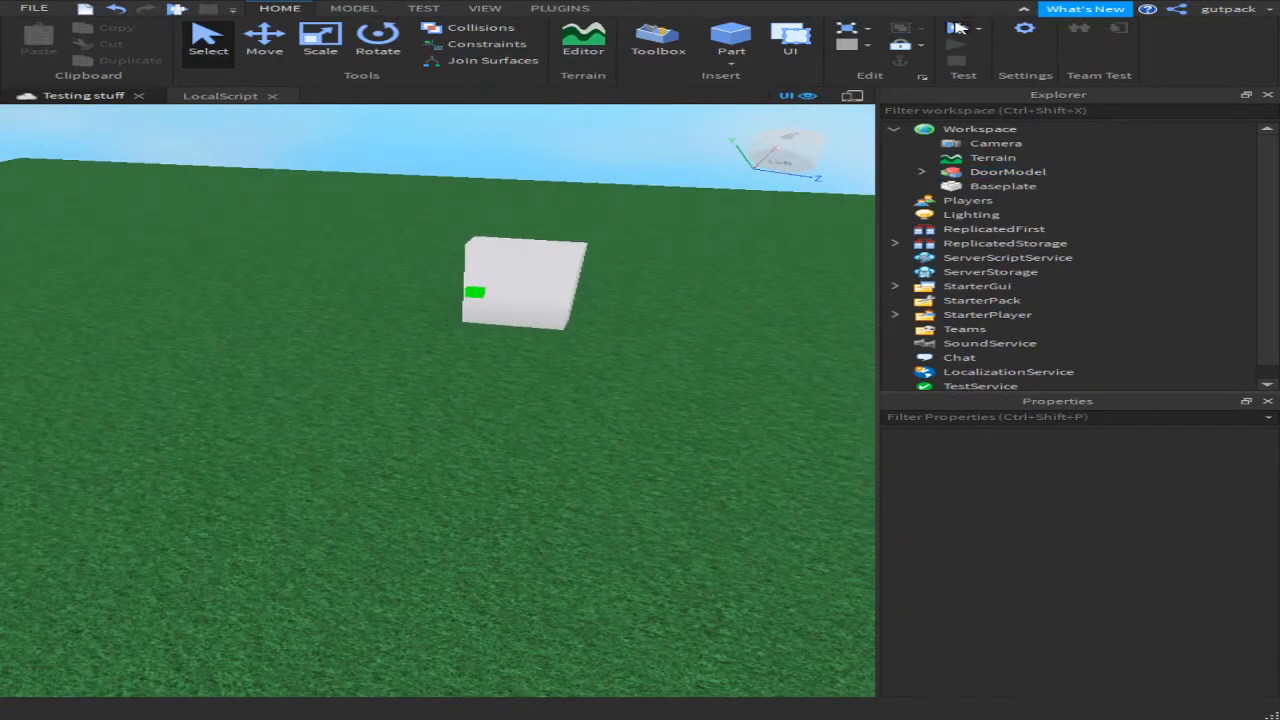
pyautogui.click(957, 28)
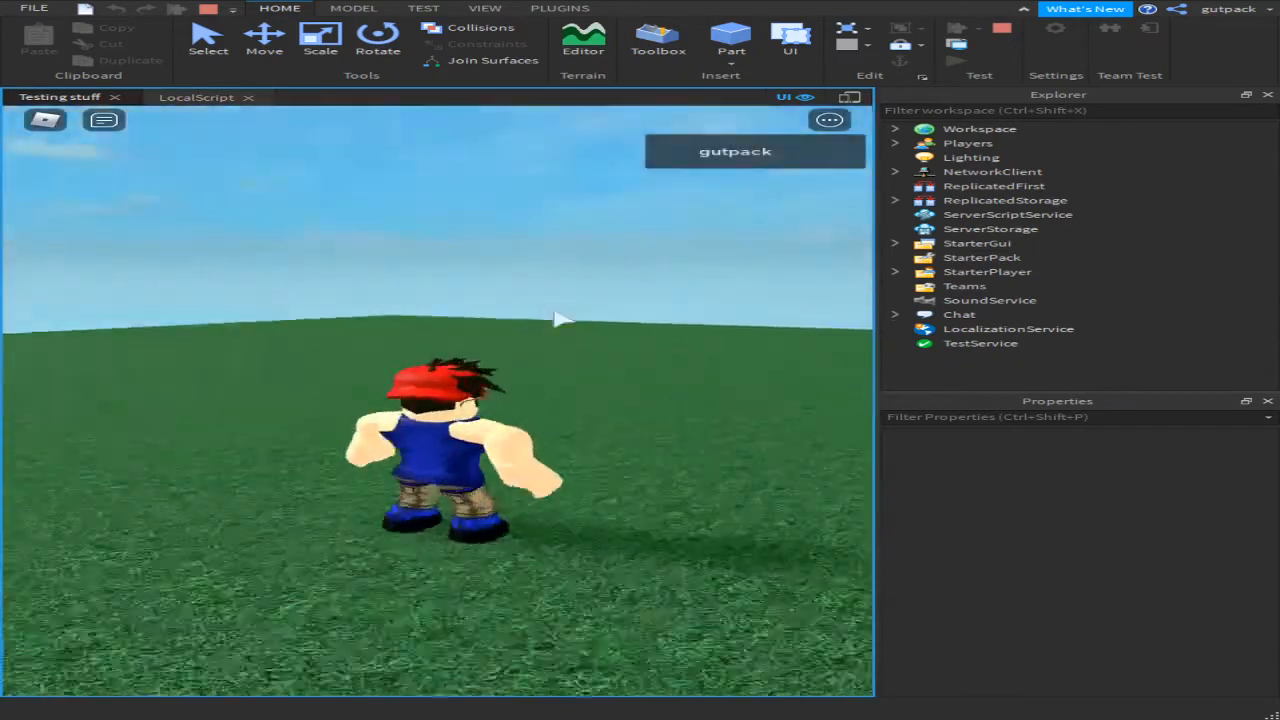
# Step: Walk the character to the white door and click its green button to open the CodeGui keypad
pyautogui.press('w')
pyautogui.moveTo(557, 320); pyautogui.dragTo(546, 320, button='right')
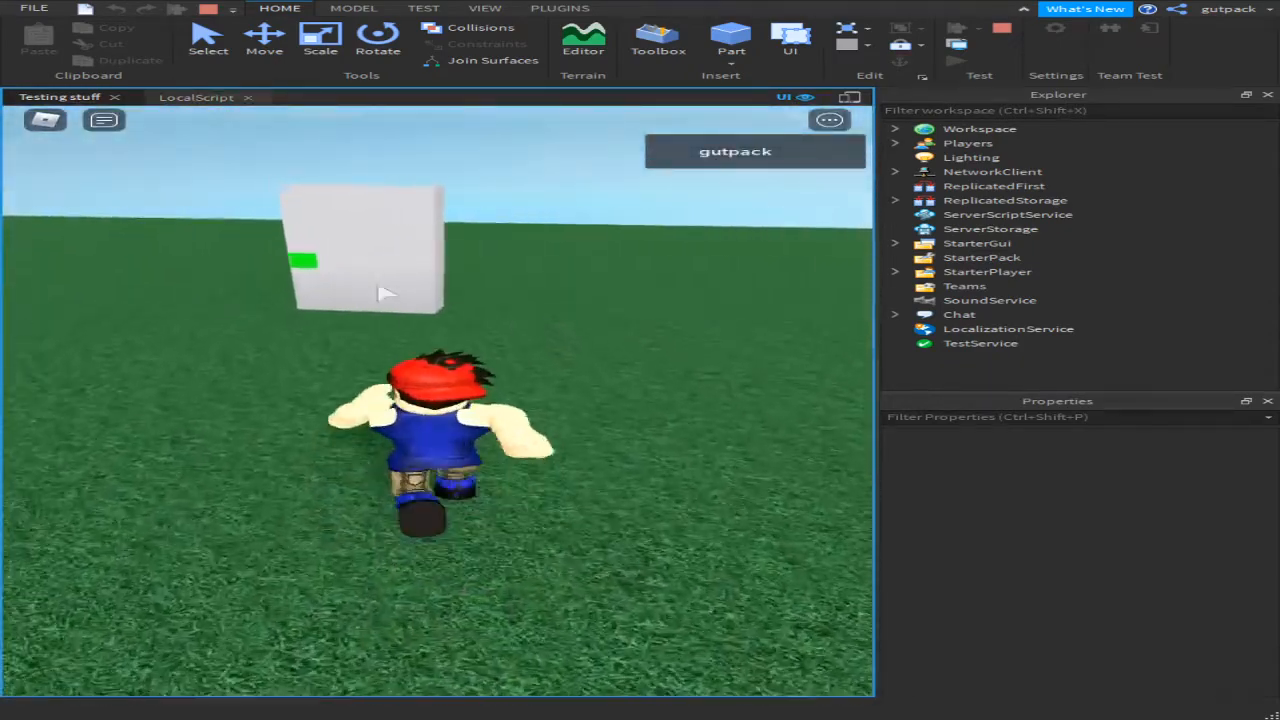
pyautogui.press('a')
pyautogui.press('w')
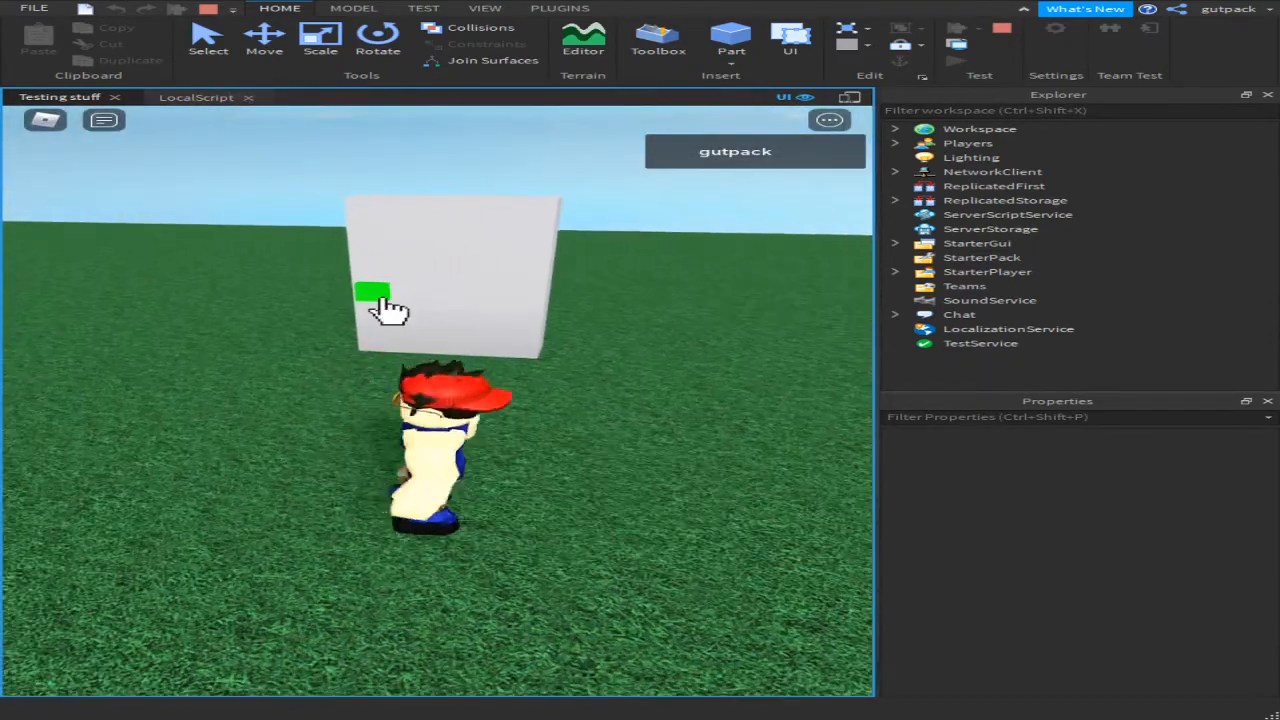
pyautogui.click(388, 308)
pyautogui.press('d')
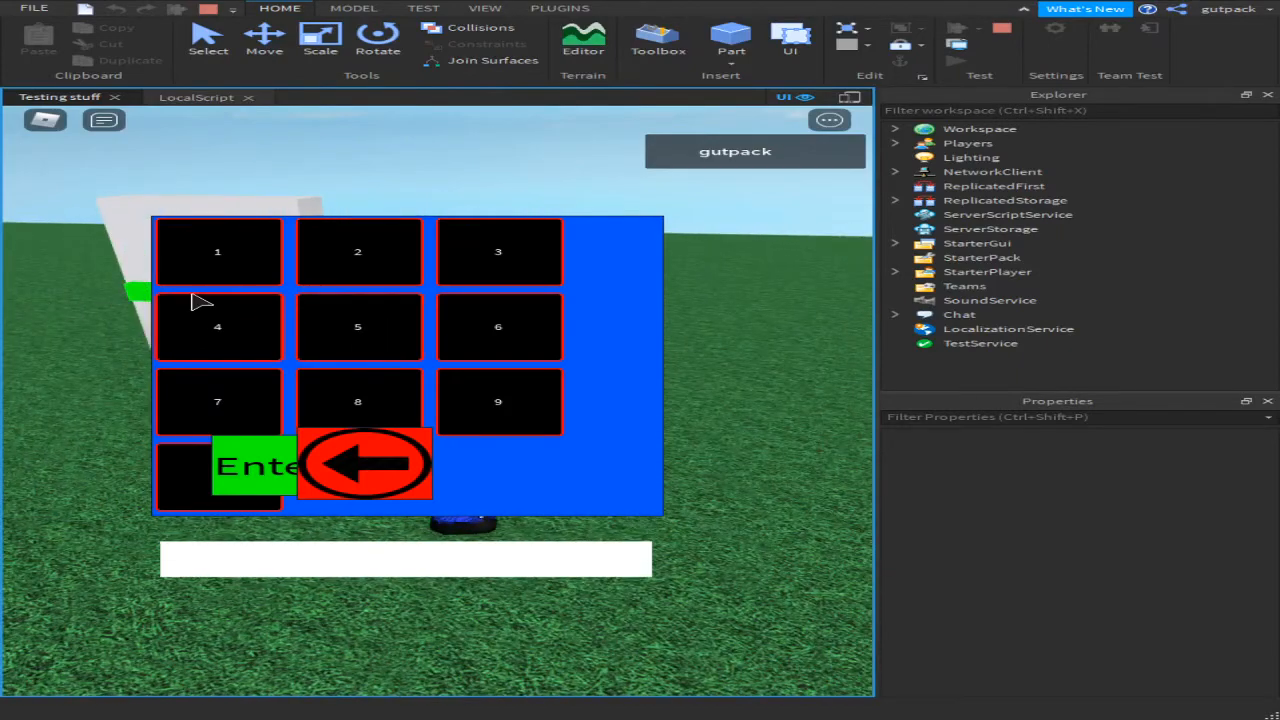
pyautogui.press('a')
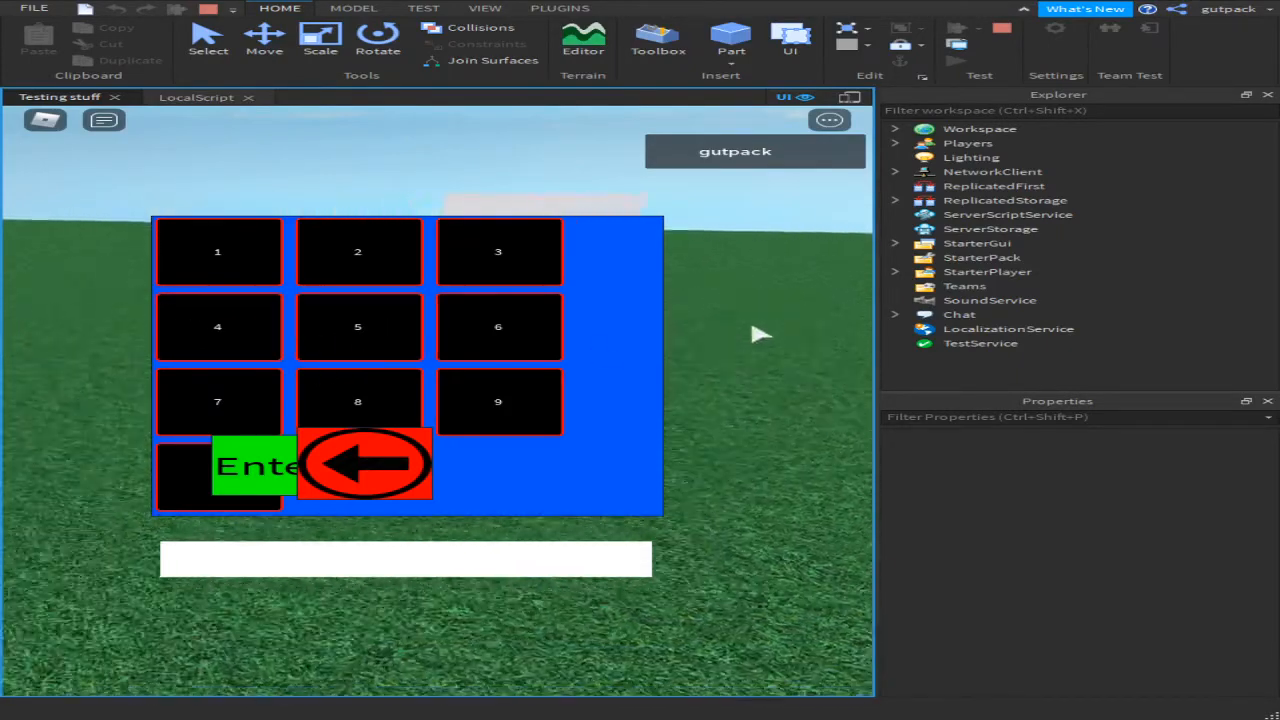
pyautogui.press('d')
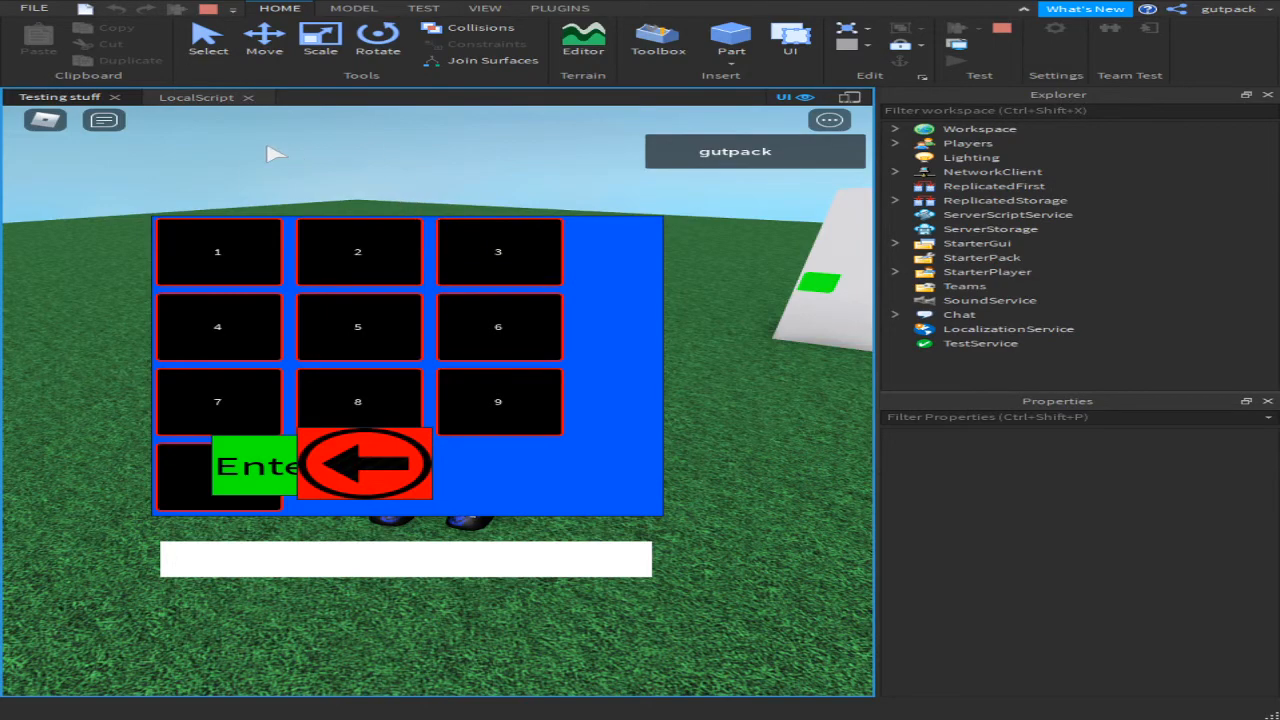
pyautogui.moveTo(268, 147); pyautogui.dragTo(235, 250, button='right')
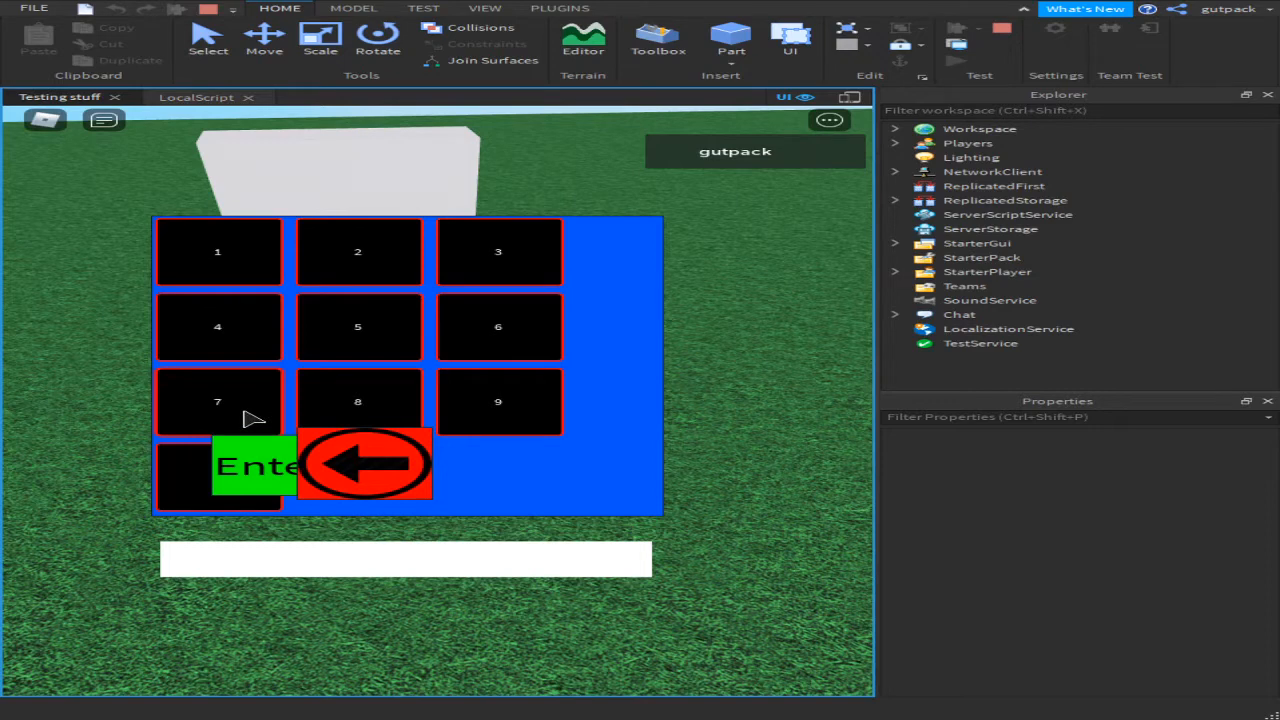
# Step: In Explorer, expand Players > PlayerGui > CodeGui and inspect the Code value 734418
pyautogui.click(895, 129)
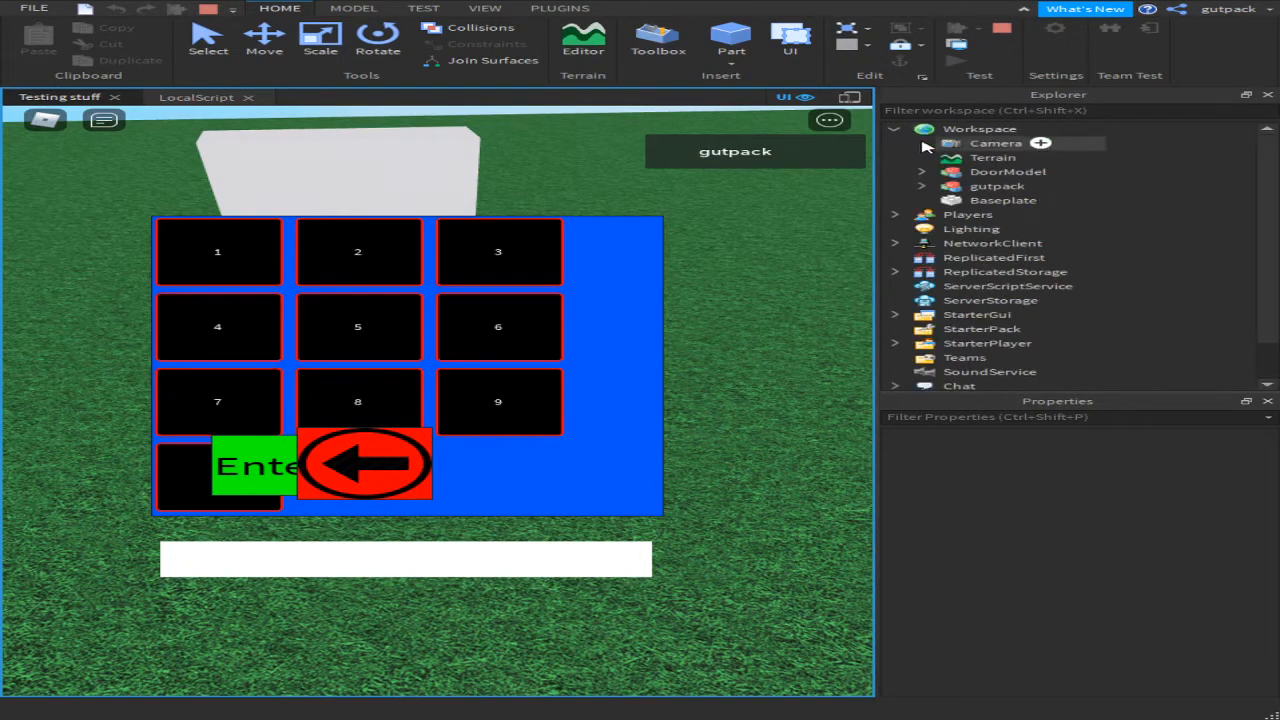
pyautogui.click(921, 172)
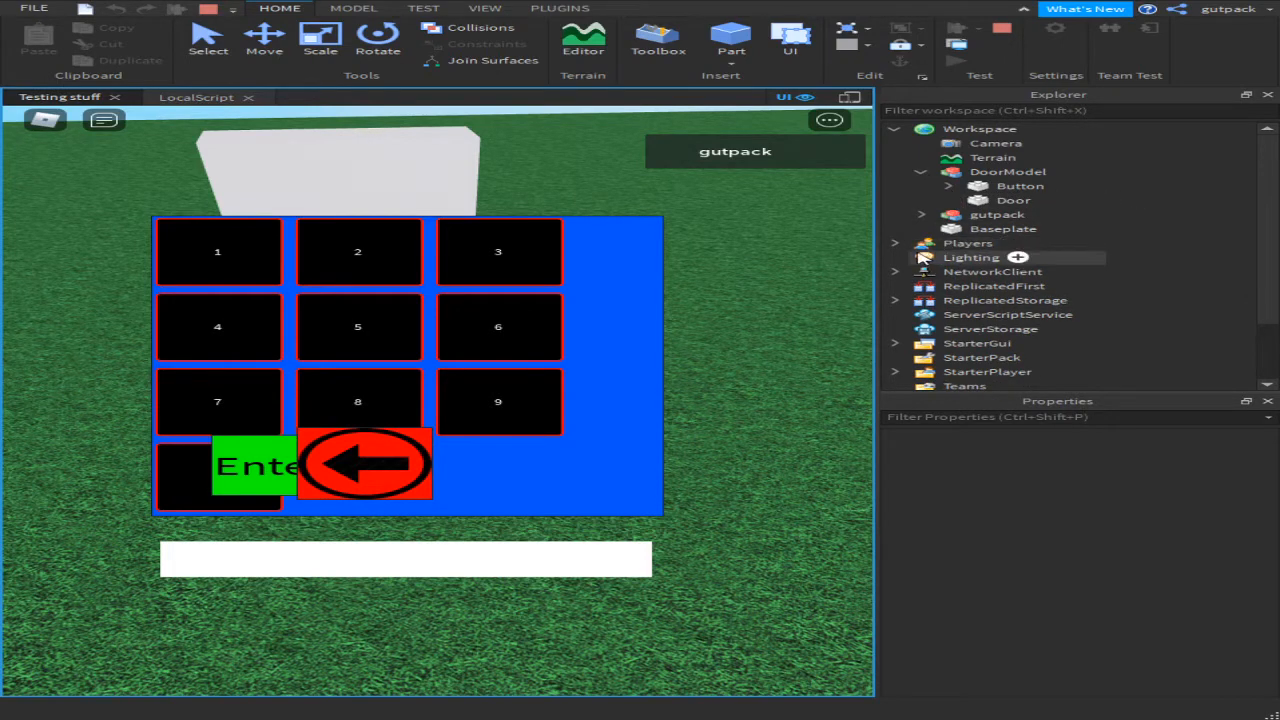
pyautogui.click(958, 244)
pyautogui.click(895, 243)
pyautogui.click(920, 257)
pyautogui.click(950, 275)
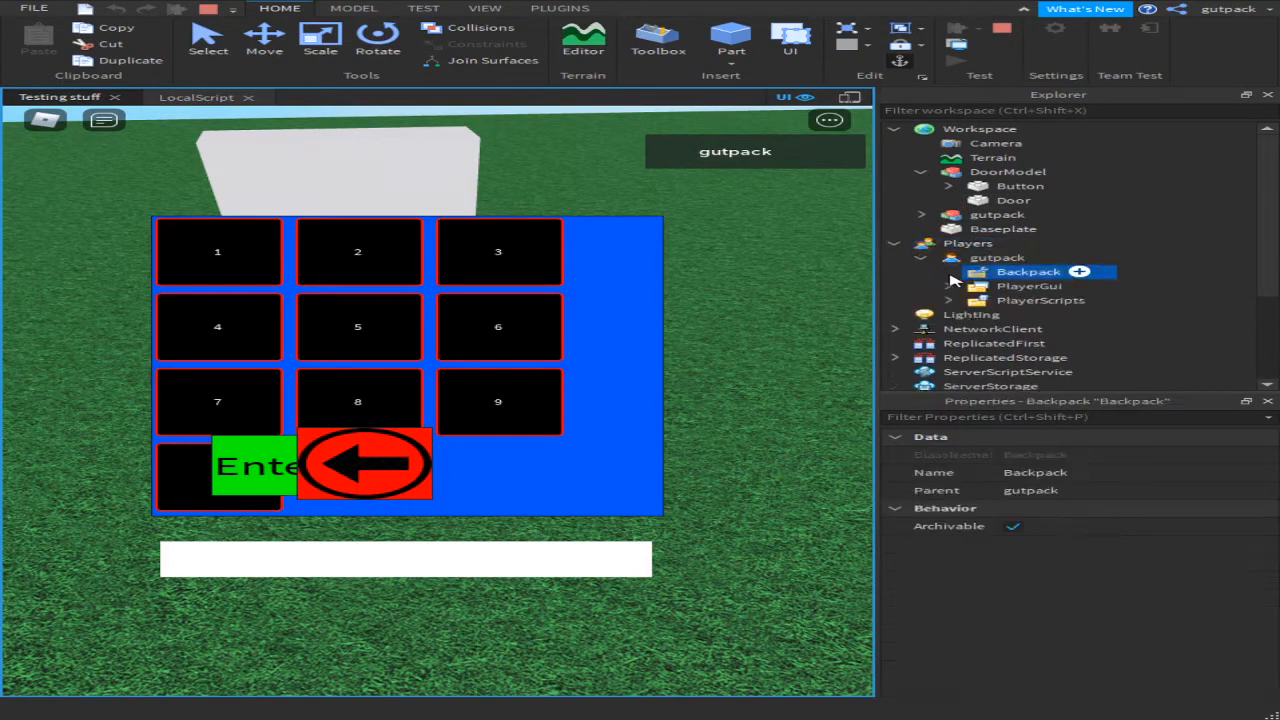
pyautogui.click(949, 288)
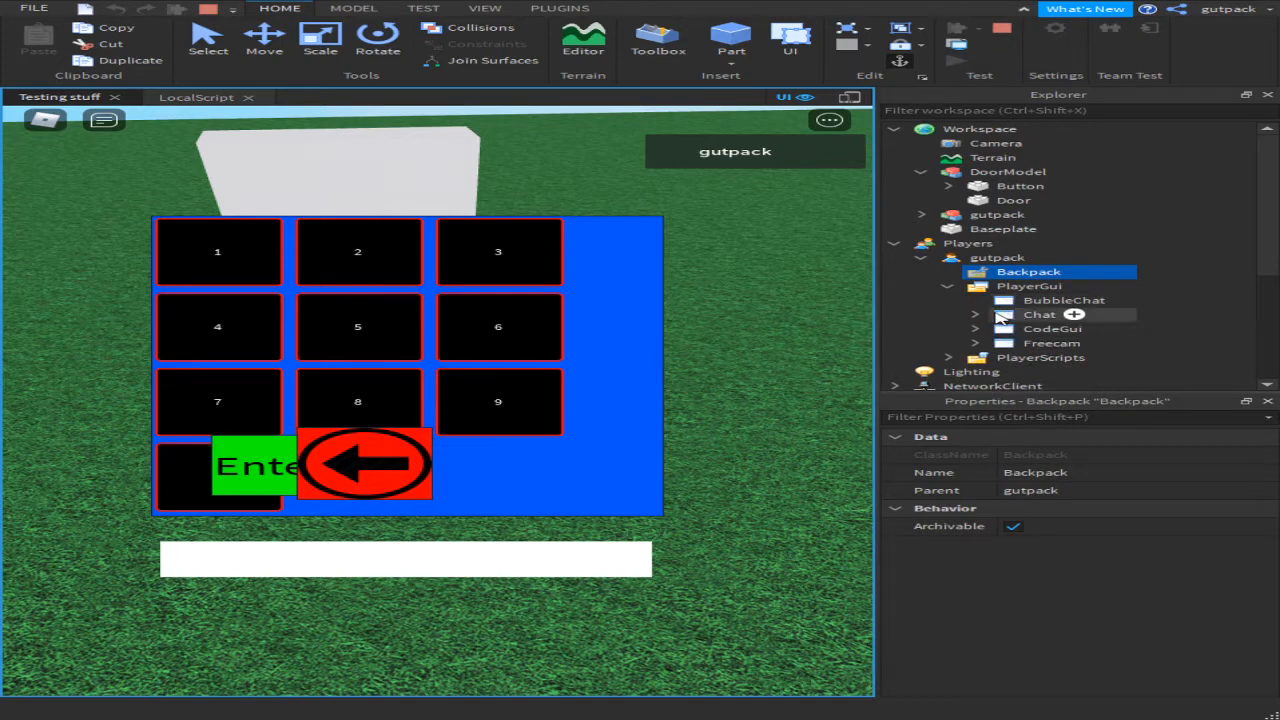
pyautogui.click(975, 330)
pyautogui.click(1036, 343)
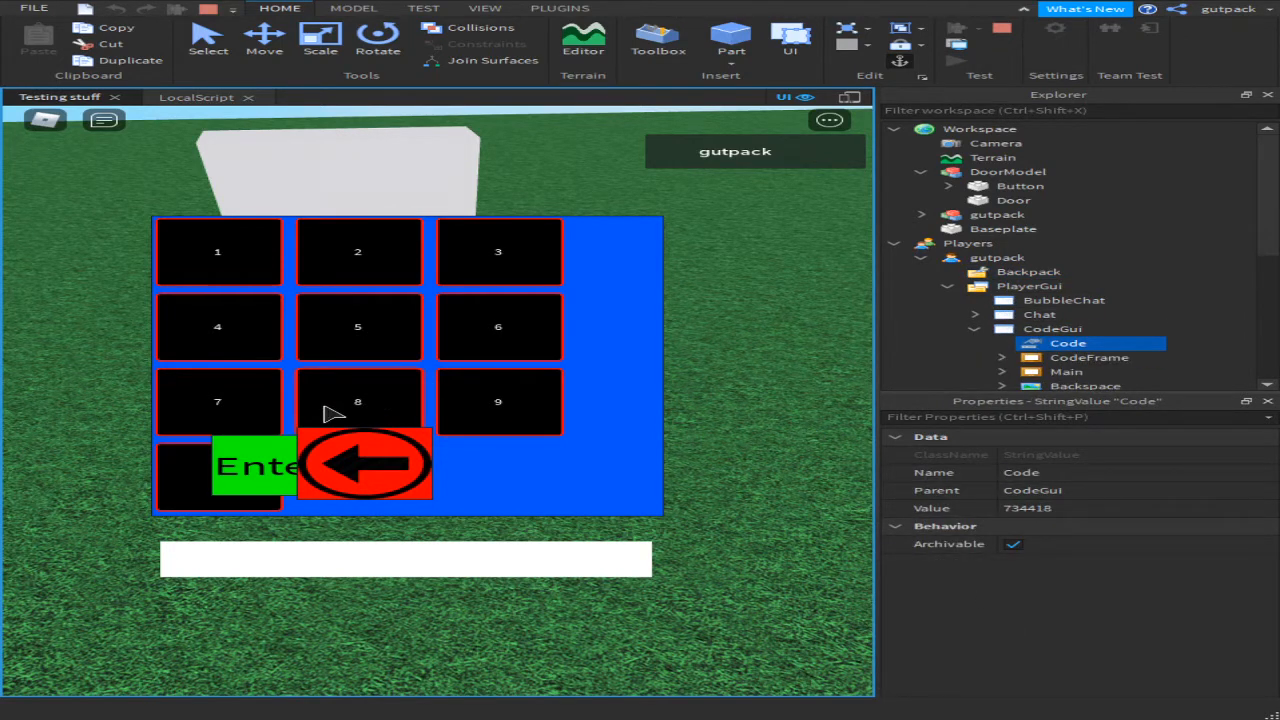
pyautogui.click(245, 402)
pyautogui.click(505, 272)
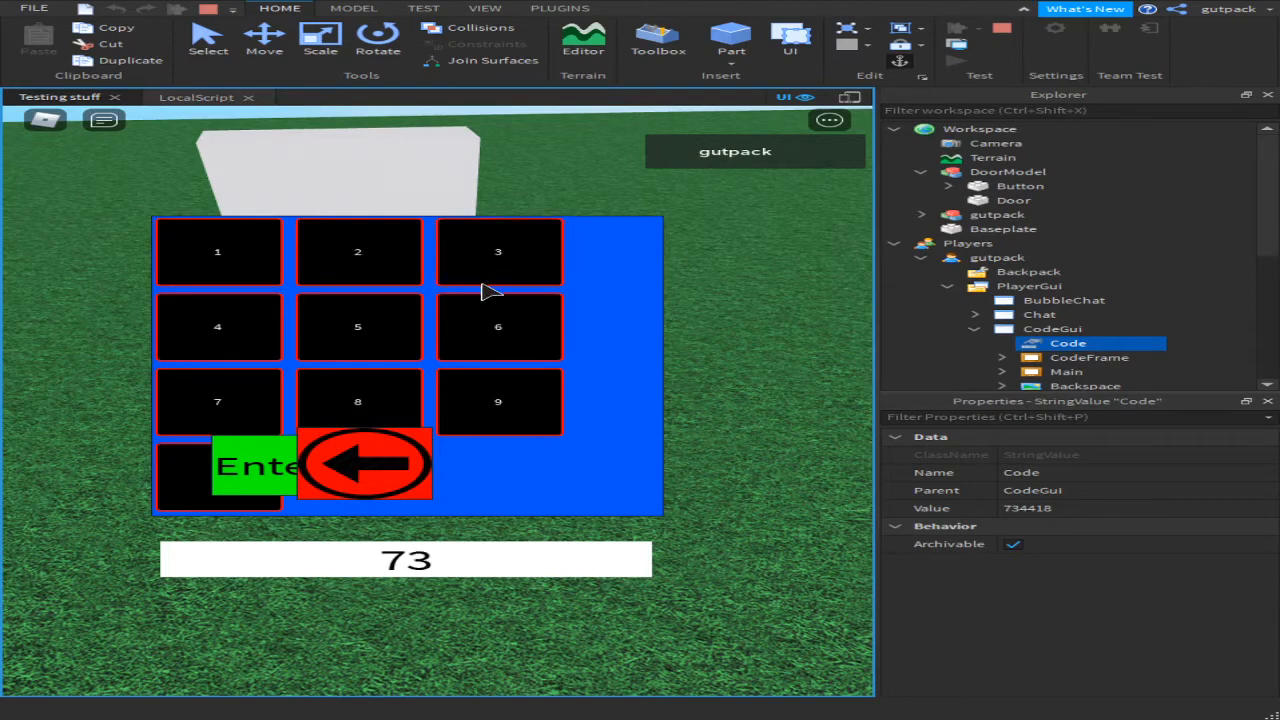
pyautogui.click(234, 343)
pyautogui.click(240, 338)
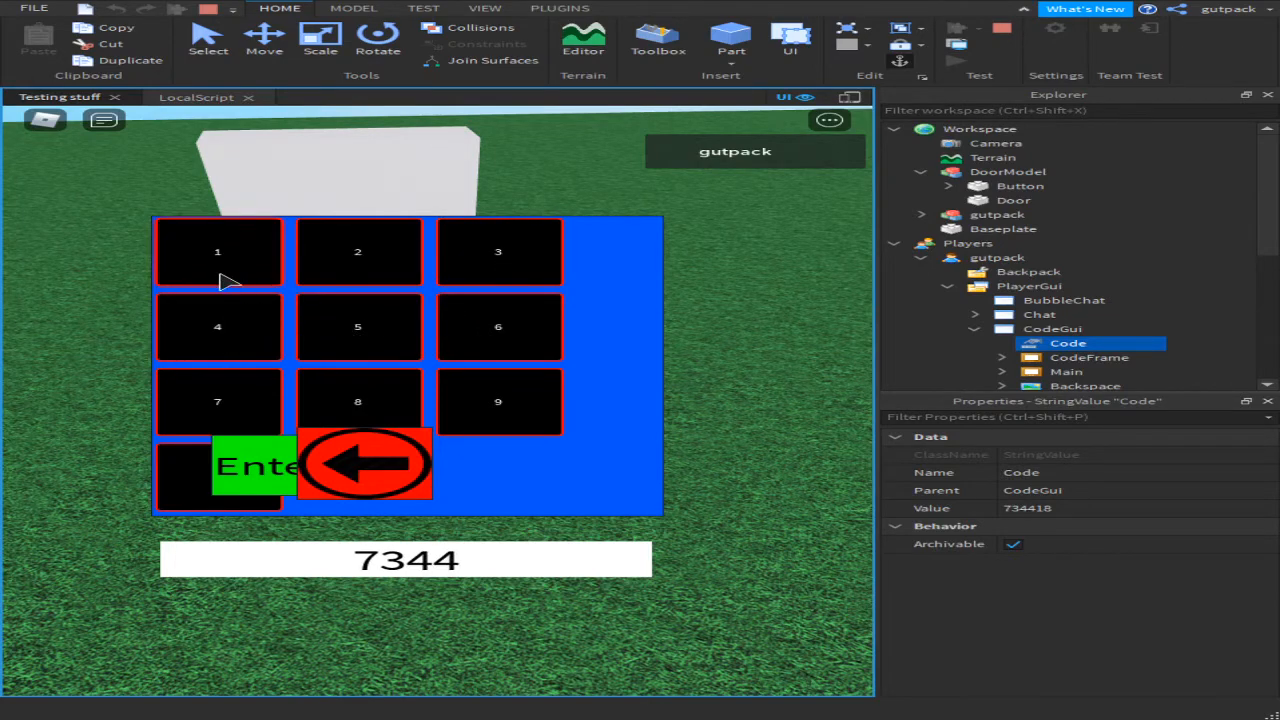
pyautogui.click(226, 281)
pyautogui.click(376, 391)
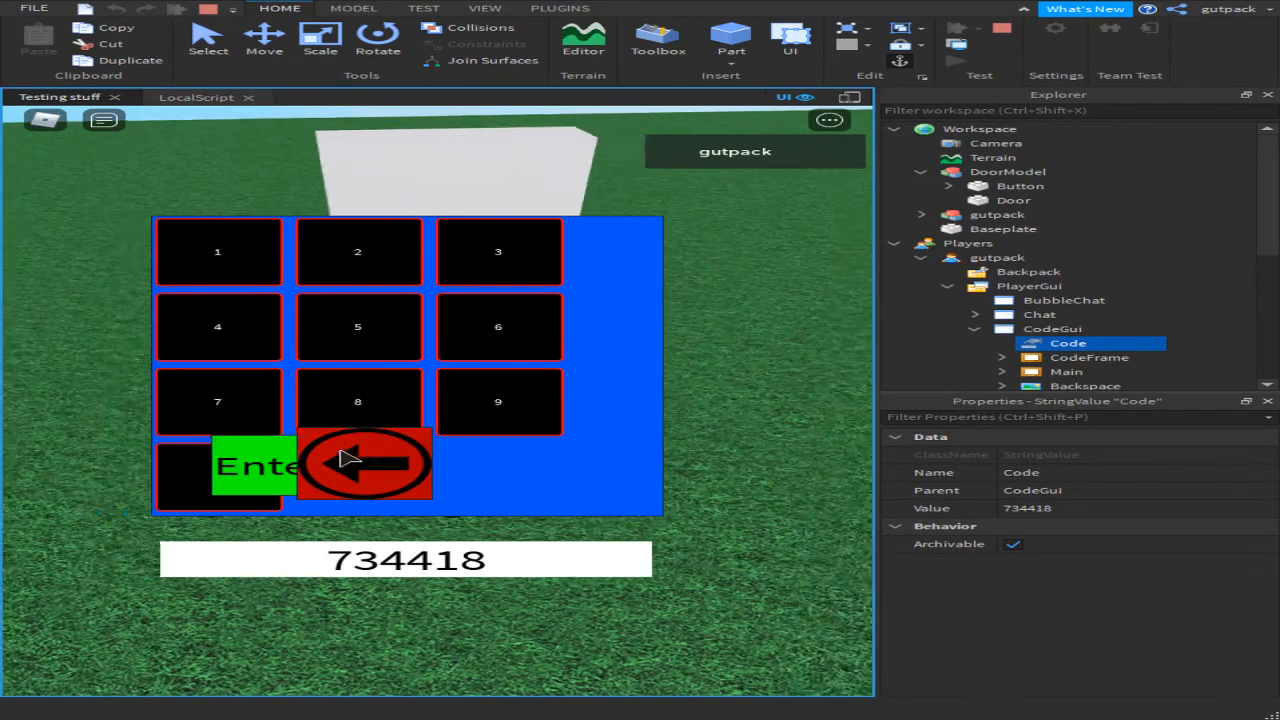
pyautogui.click(280, 467)
# Step: Walk back to the button, reopen the keypad, enter 5, then clear the code
pyautogui.press('w')
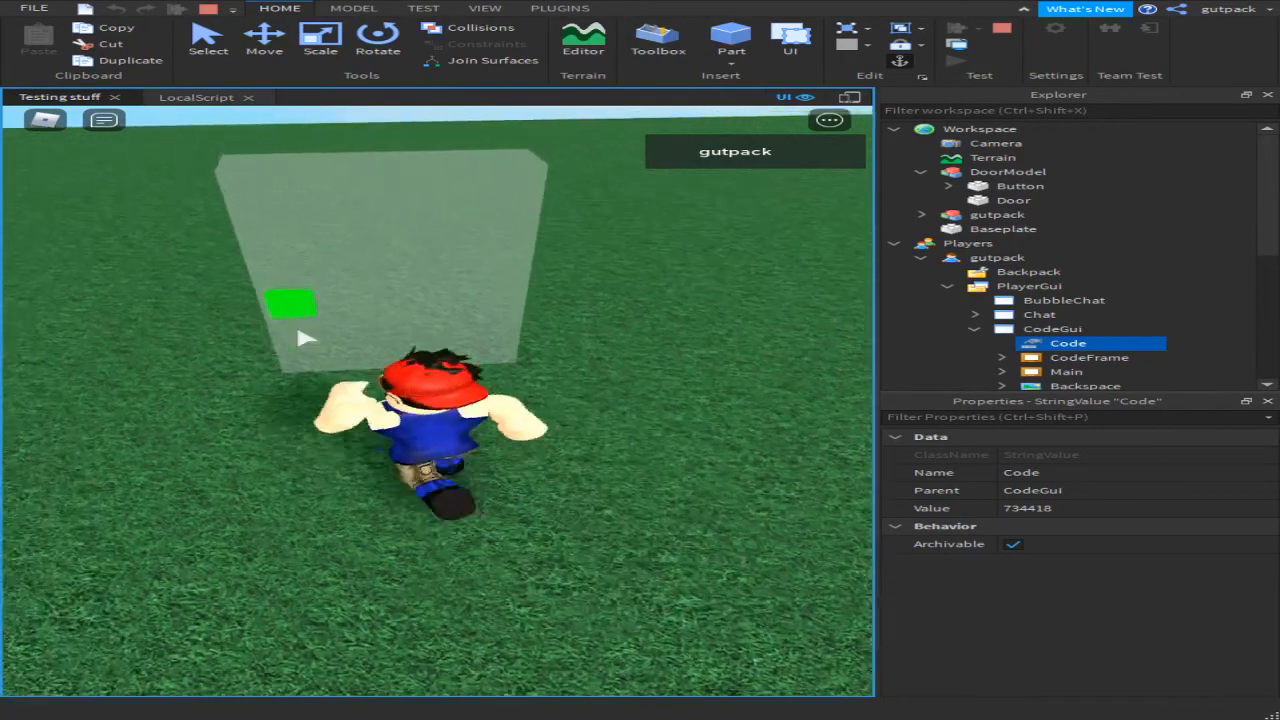
pyautogui.press('w')
pyautogui.press('a')
pyautogui.press('s')
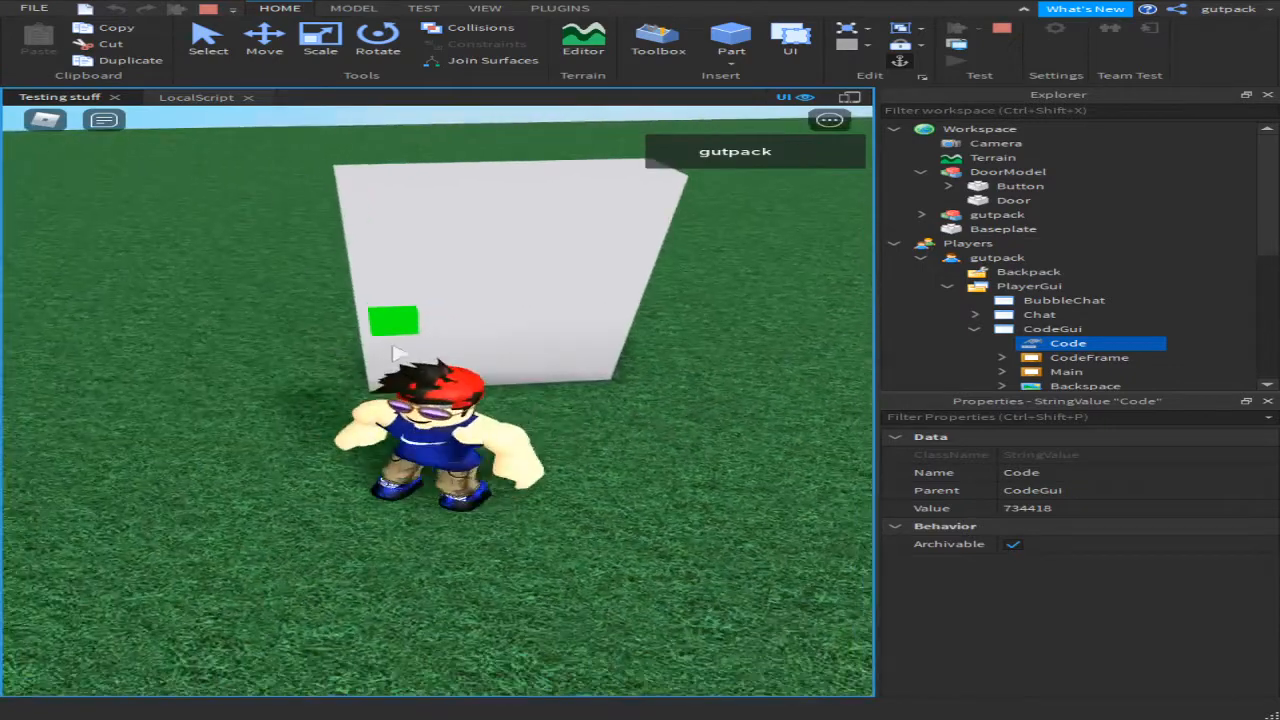
pyautogui.click(398, 322)
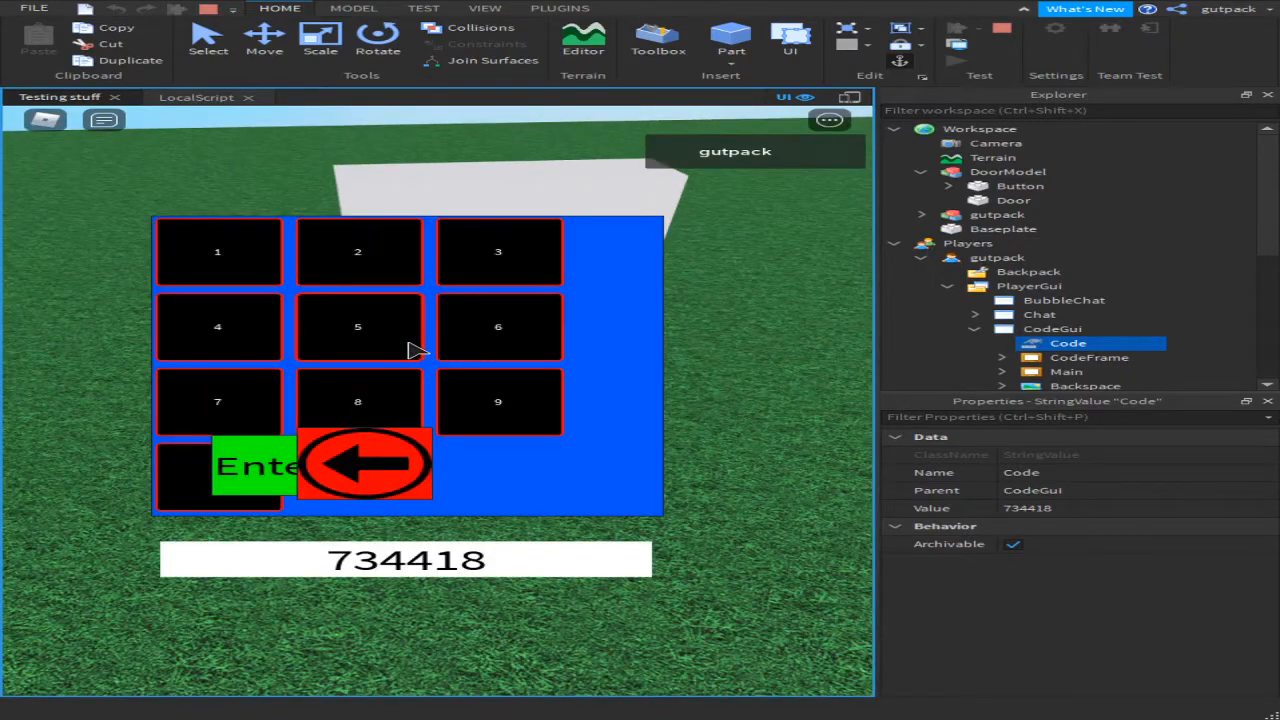
pyautogui.click(410, 346)
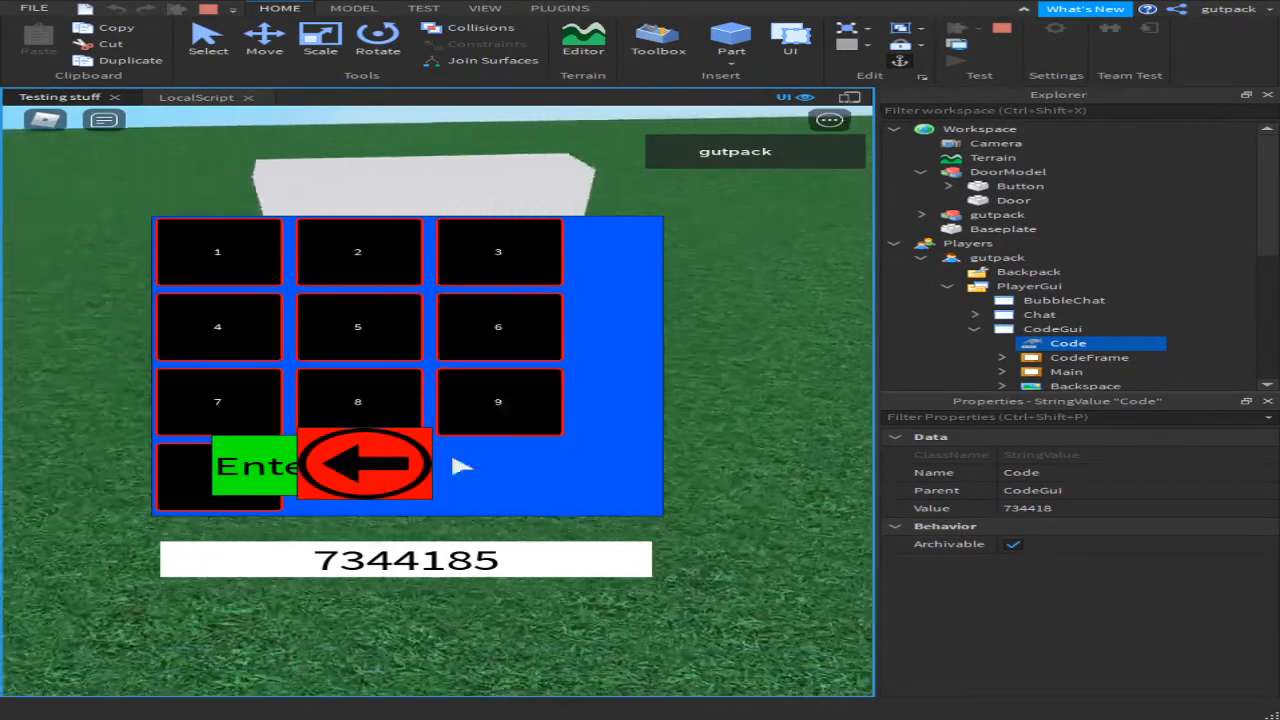
pyautogui.click(398, 480)
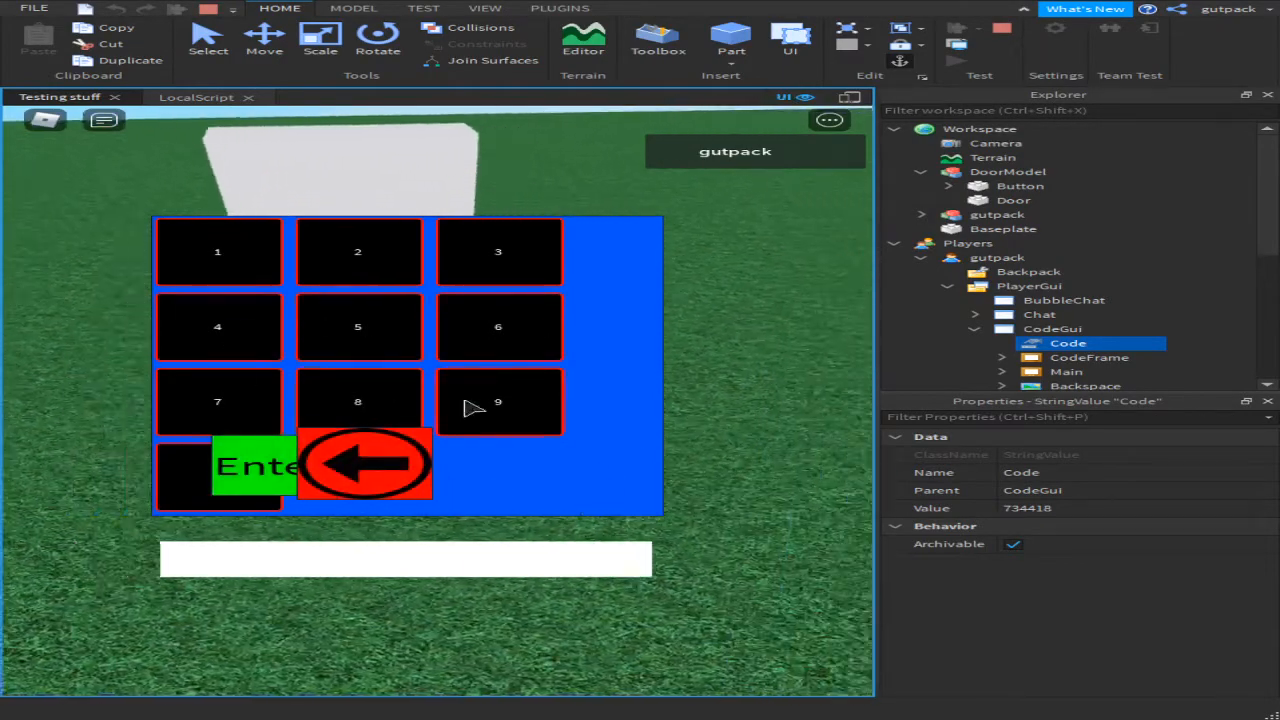
# Step: Enter and submit the wrong code 5452366 on the keypad
pyautogui.click(312, 340)
pyautogui.click(270, 336)
pyautogui.click(374, 330)
pyautogui.click(396, 286)
pyautogui.click(480, 277)
pyautogui.click(516, 305)
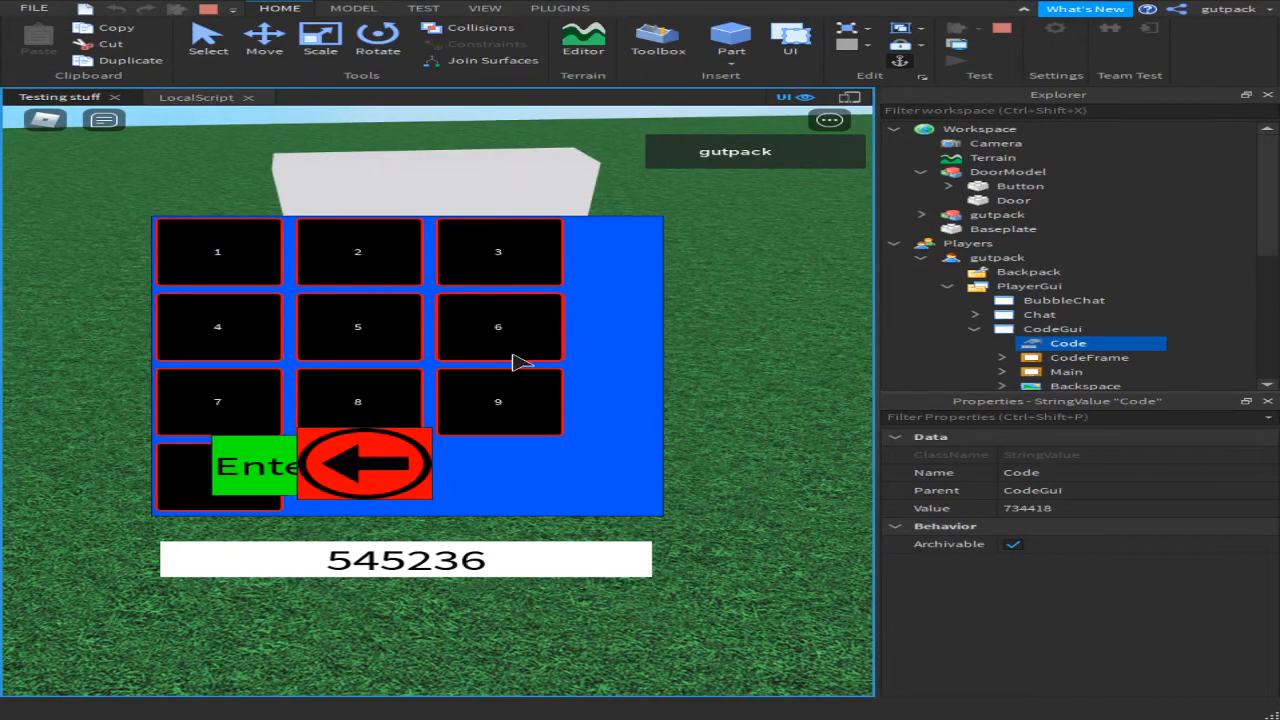
pyautogui.click(516, 362)
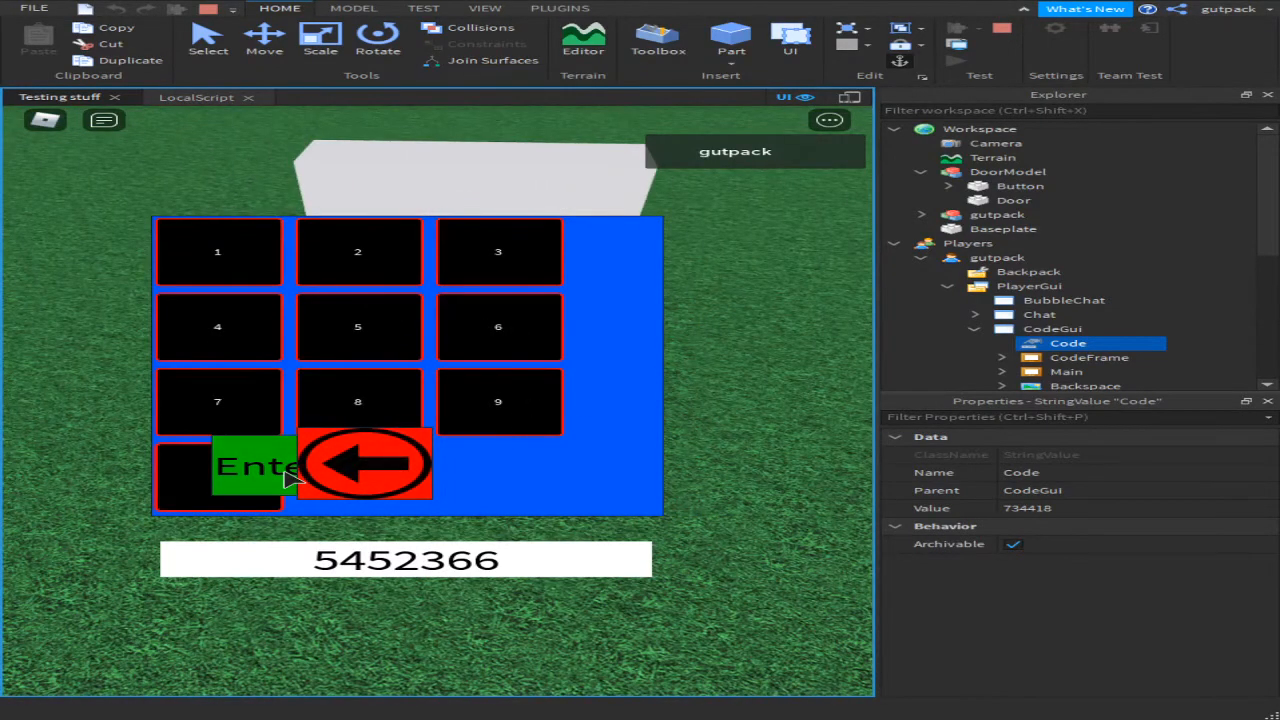
pyautogui.click(287, 478)
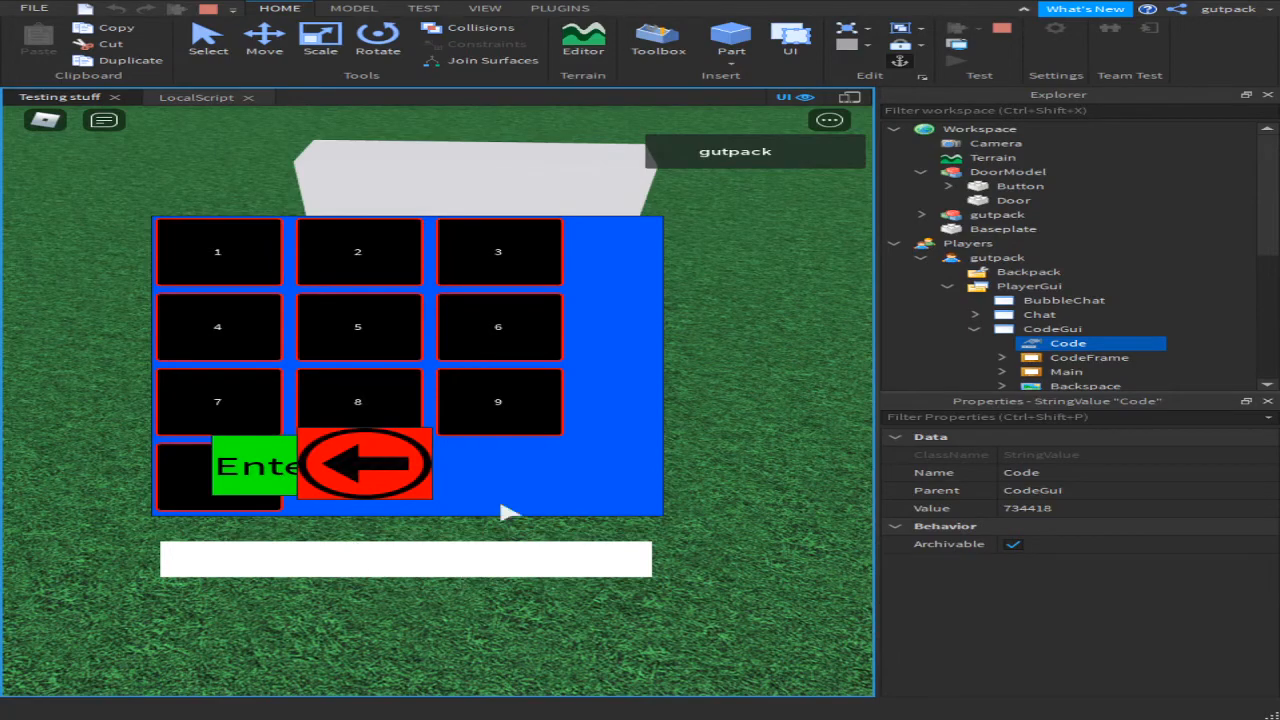
# Step: Walk the character around the test game, then stop the playtest
pyautogui.press('w')
pyautogui.press('d')
pyautogui.press('s')
pyautogui.press('a')
pyautogui.press('a')
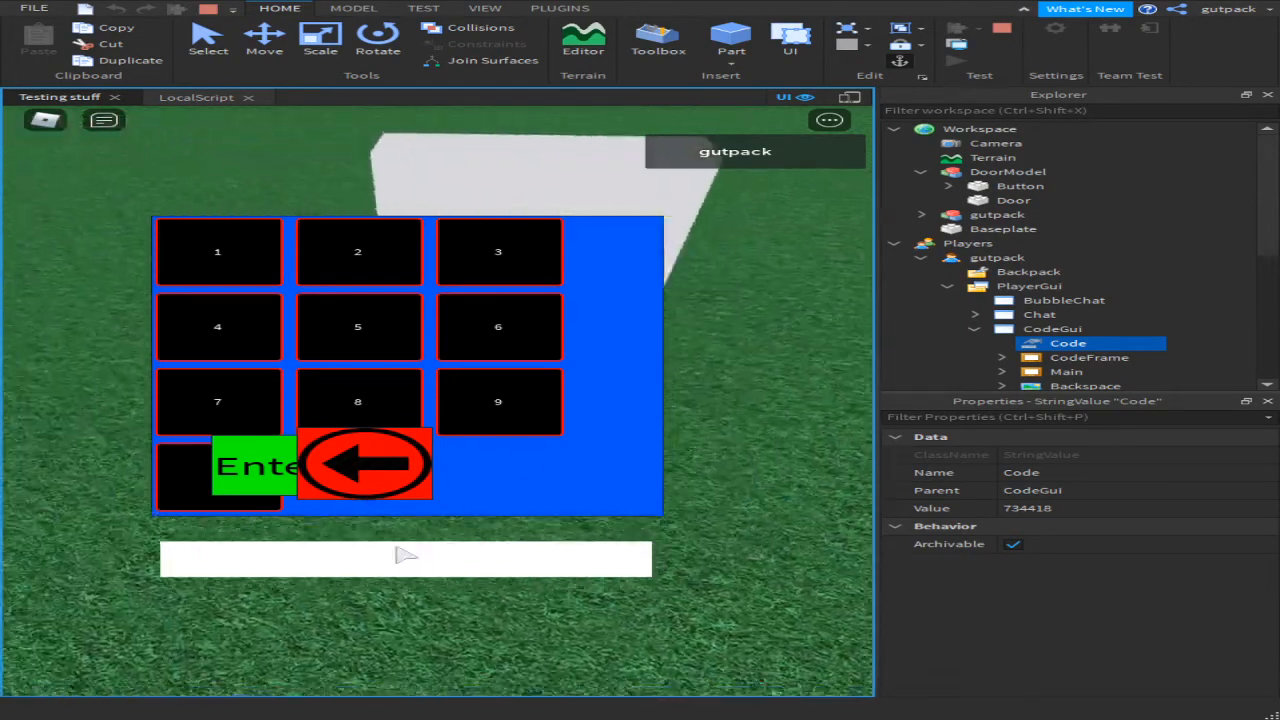
pyautogui.press('s')
pyautogui.press('d')
pyautogui.press('a')
pyautogui.press('w')
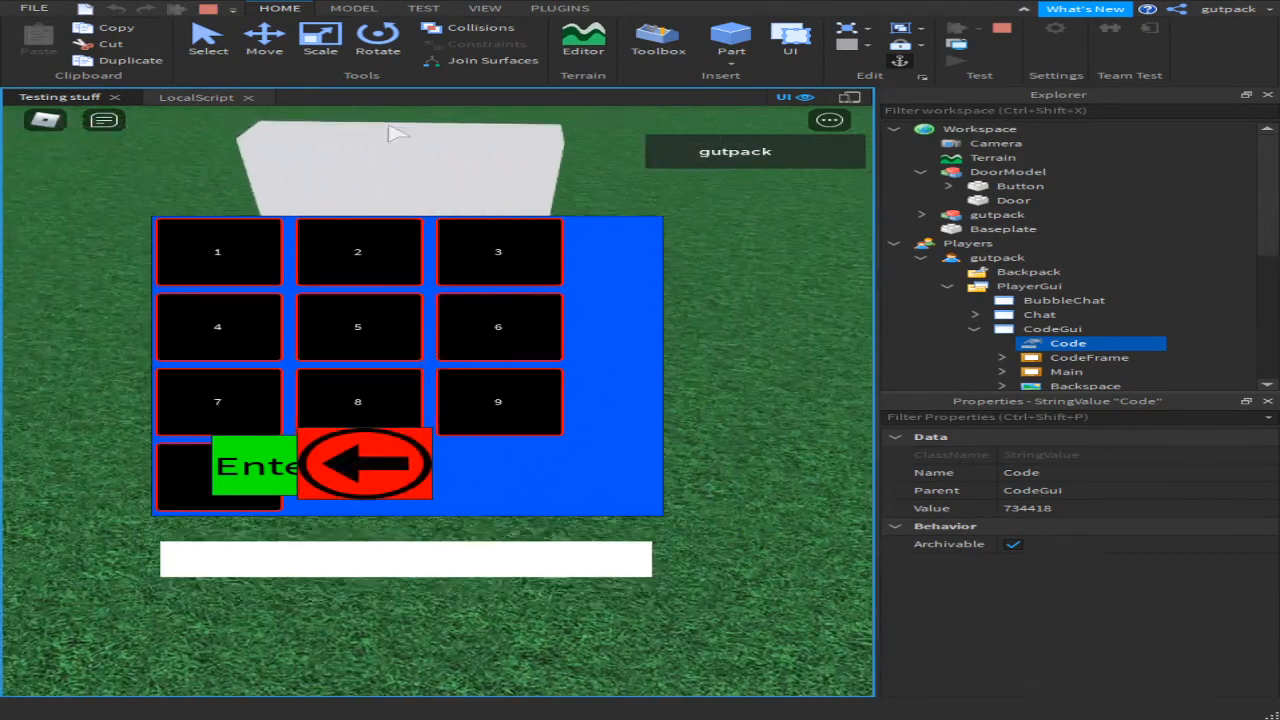
pyautogui.press('a')
pyautogui.press('w')
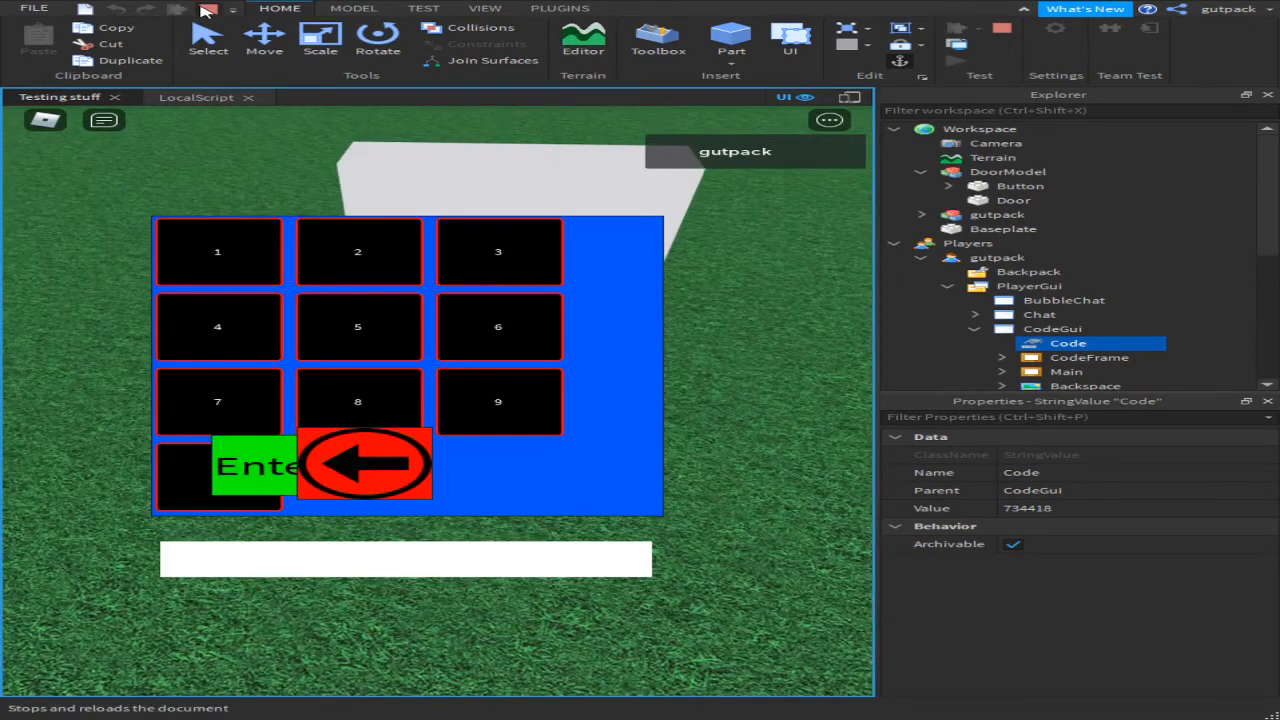
pyautogui.click(207, 9)
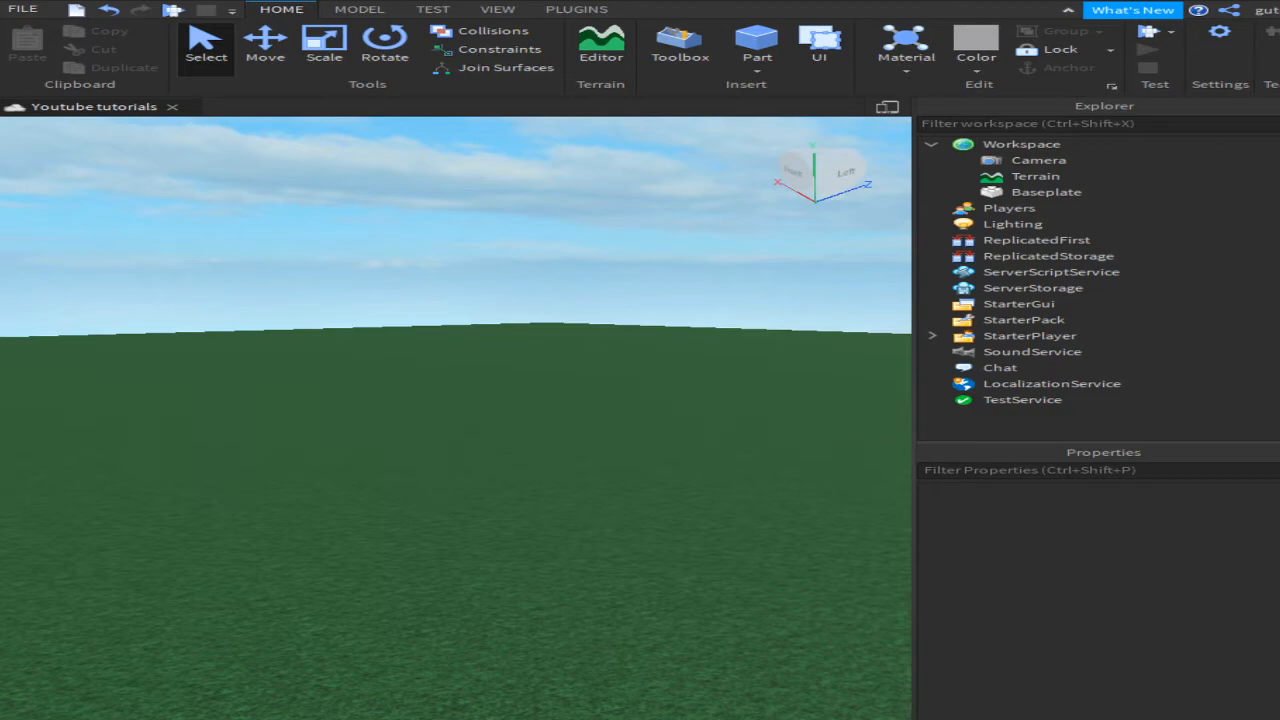
pyautogui.moveTo(751, 511); pyautogui.dragTo(751, 511, button='right')
pyautogui.press('w')
pyautogui.press('s')
pyautogui.press('w')
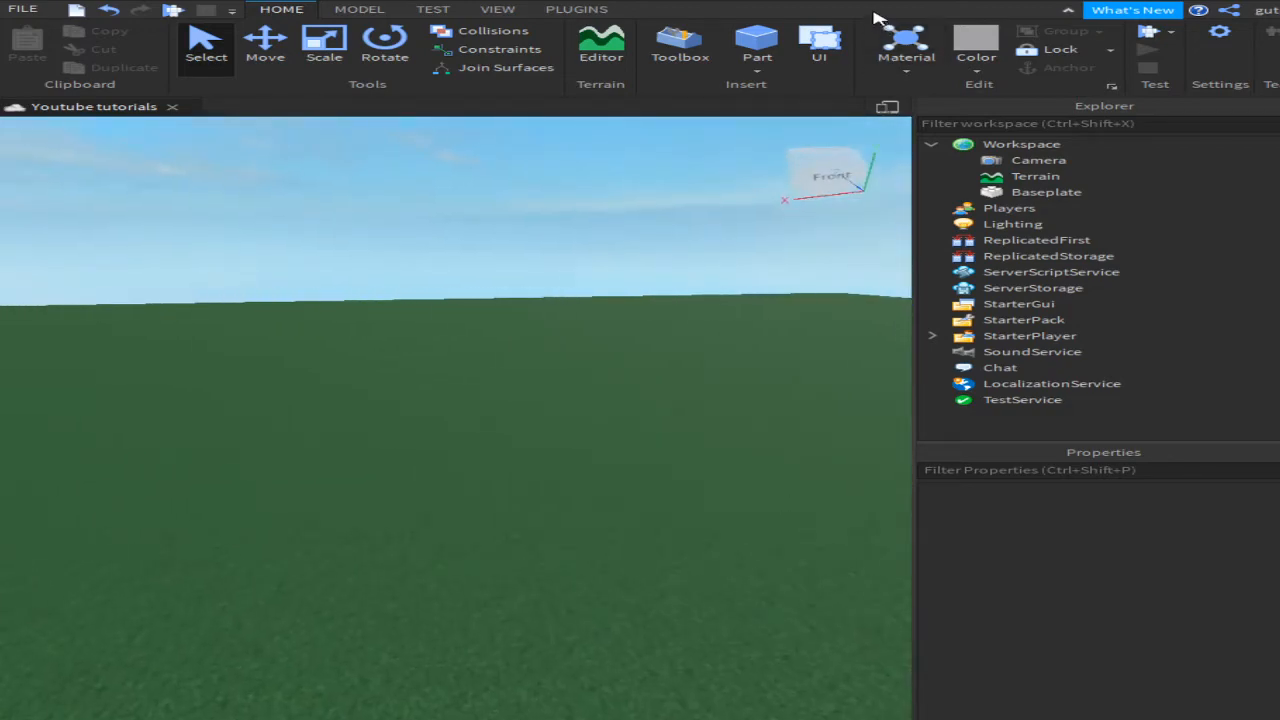
pyautogui.doubleClick(885, 9)
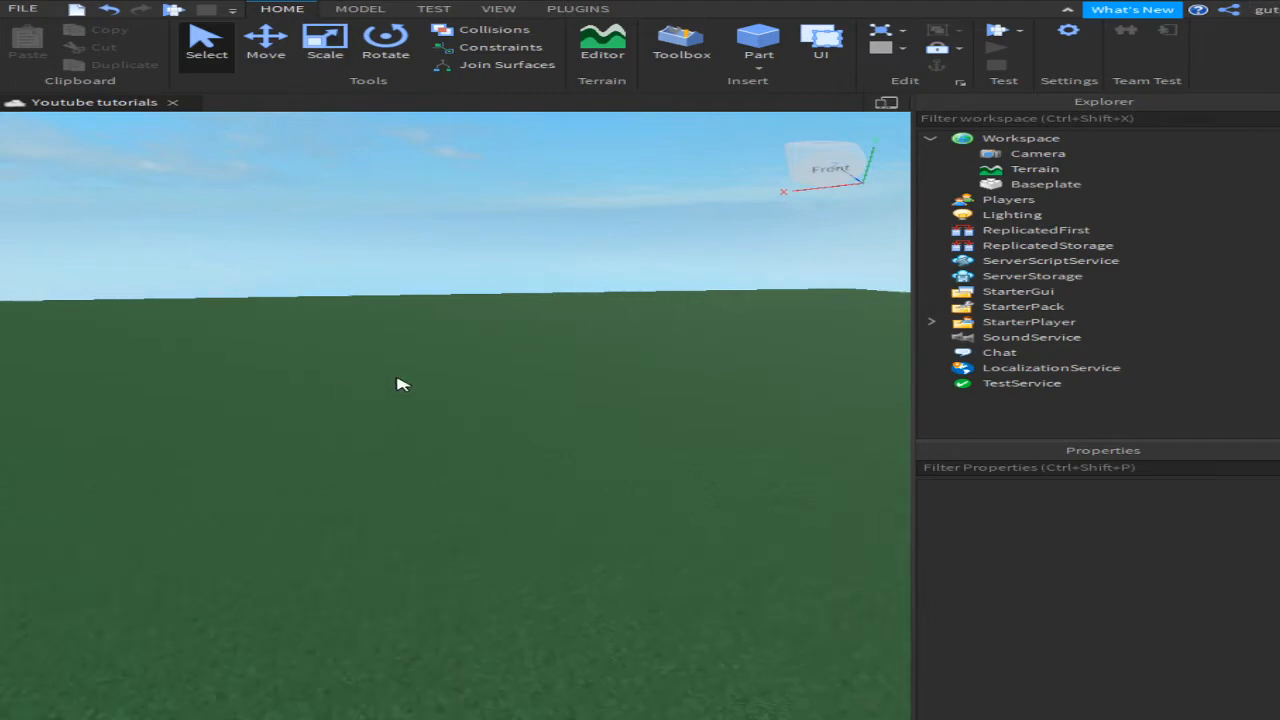
pyautogui.moveTo(400, 380); pyautogui.dragTo(420, 374, button='right')
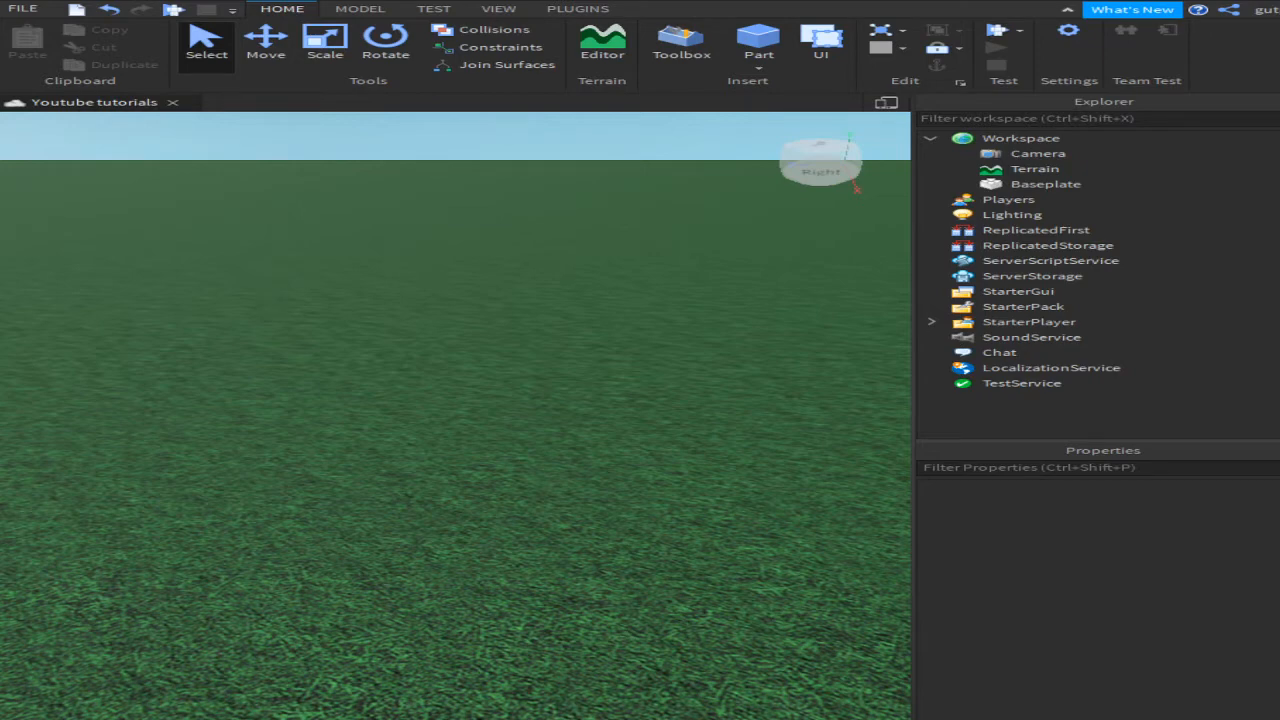
pyautogui.moveTo(556, 462); pyautogui.dragTo(645, 376, button='right')
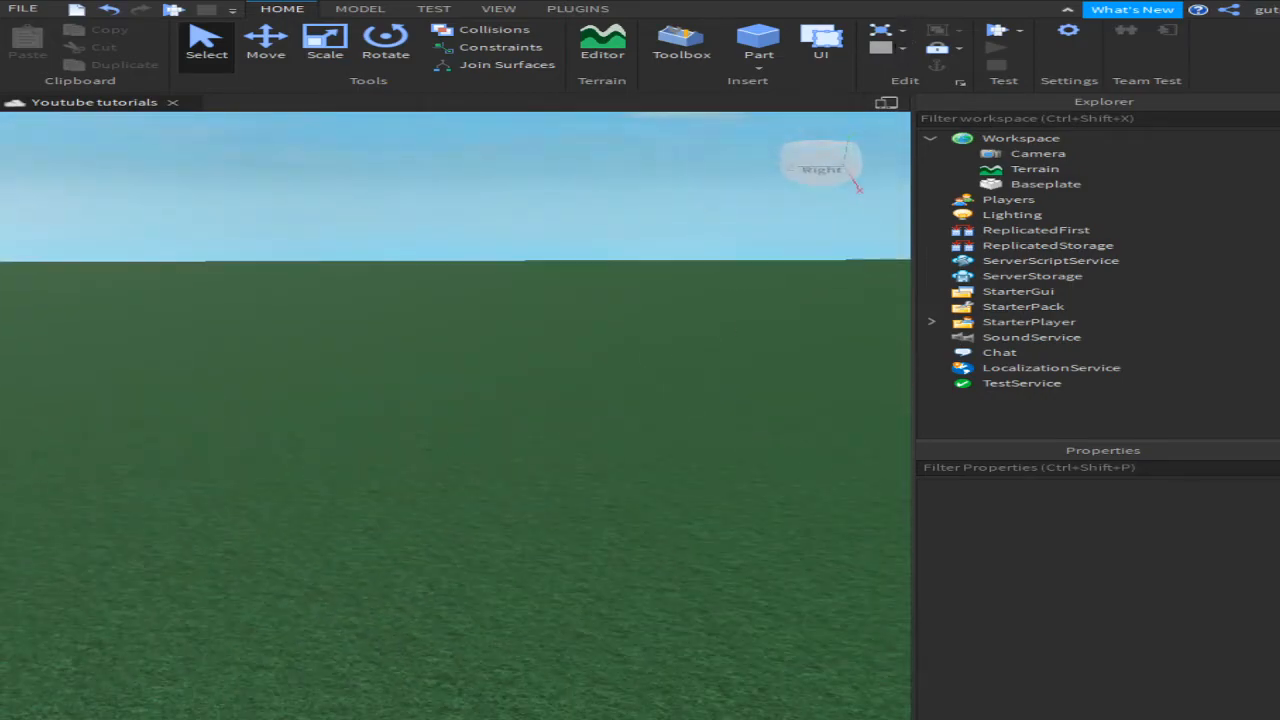
# Step: Insert a grey Part and scale it into a thin, tall slab
pyautogui.click(758, 40)
pyautogui.scroll(4, 463, 420)
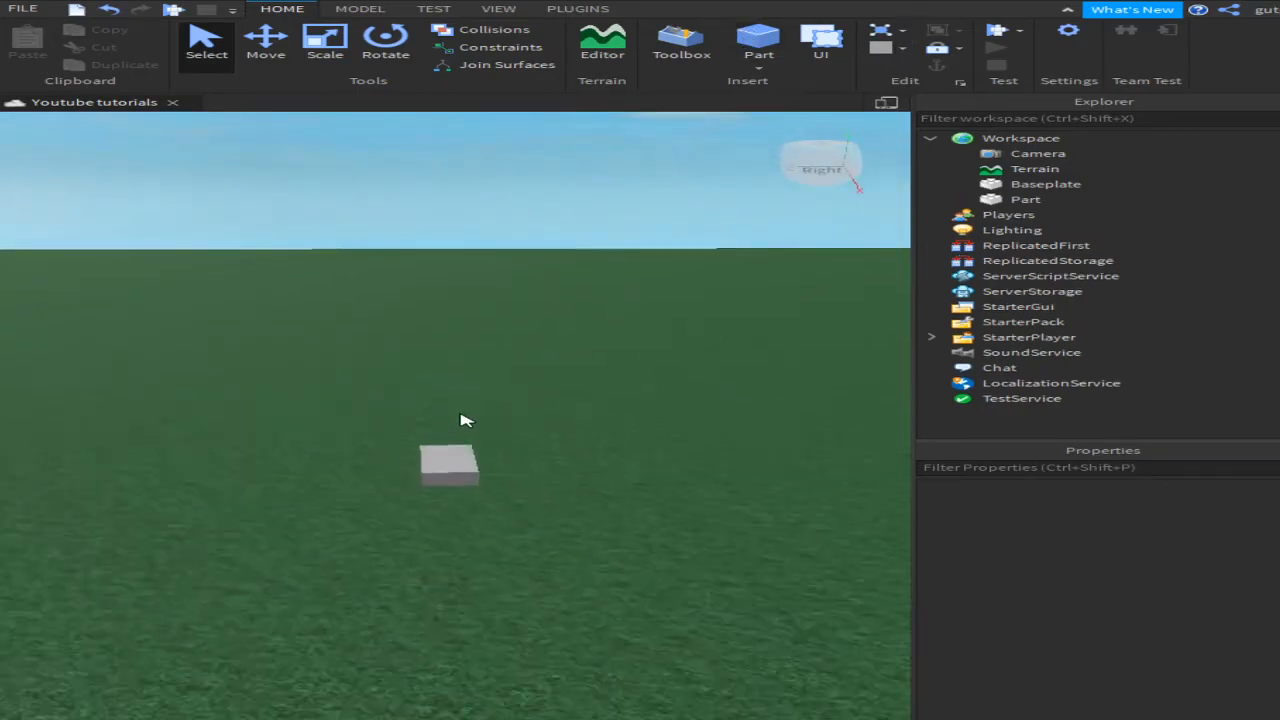
pyautogui.moveTo(433, 523); pyautogui.dragTo(474, 496, button='right')
pyautogui.scroll(-3, 500, 497)
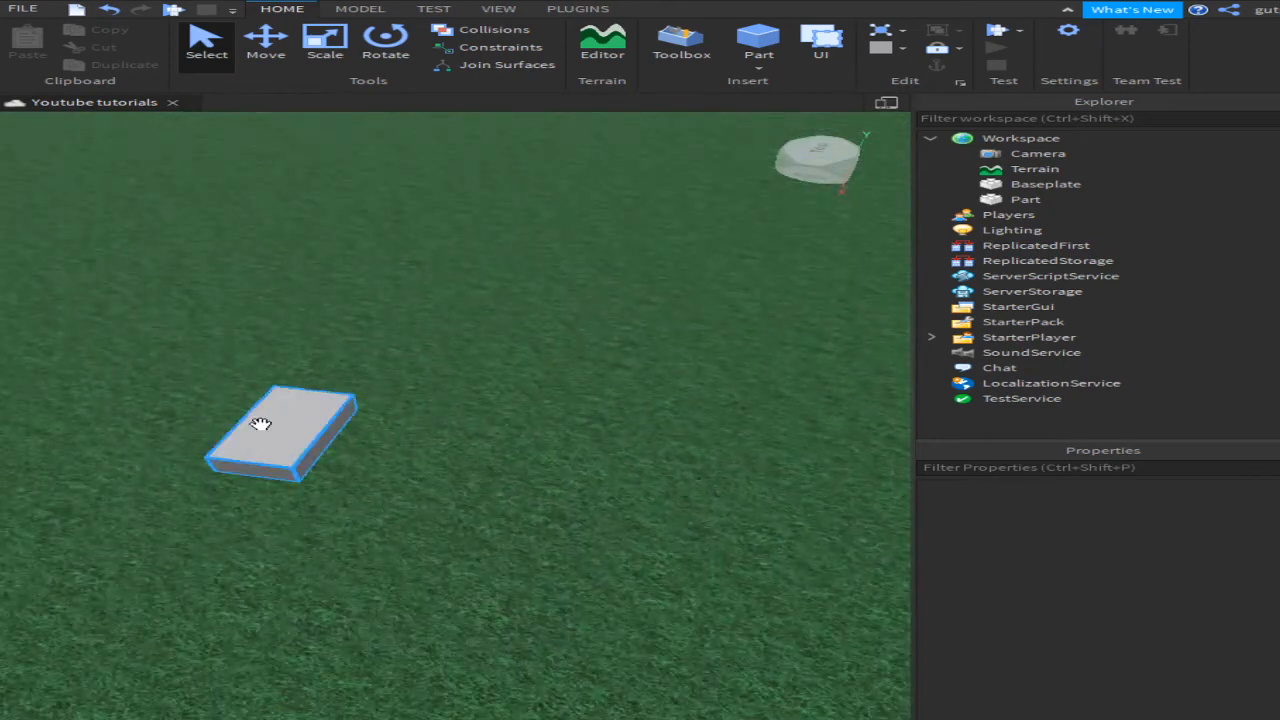
pyautogui.click(262, 430)
pyautogui.hotkey('ctrl', '3')
pyautogui.moveTo(214, 512); pyautogui.dragTo(503, 409)
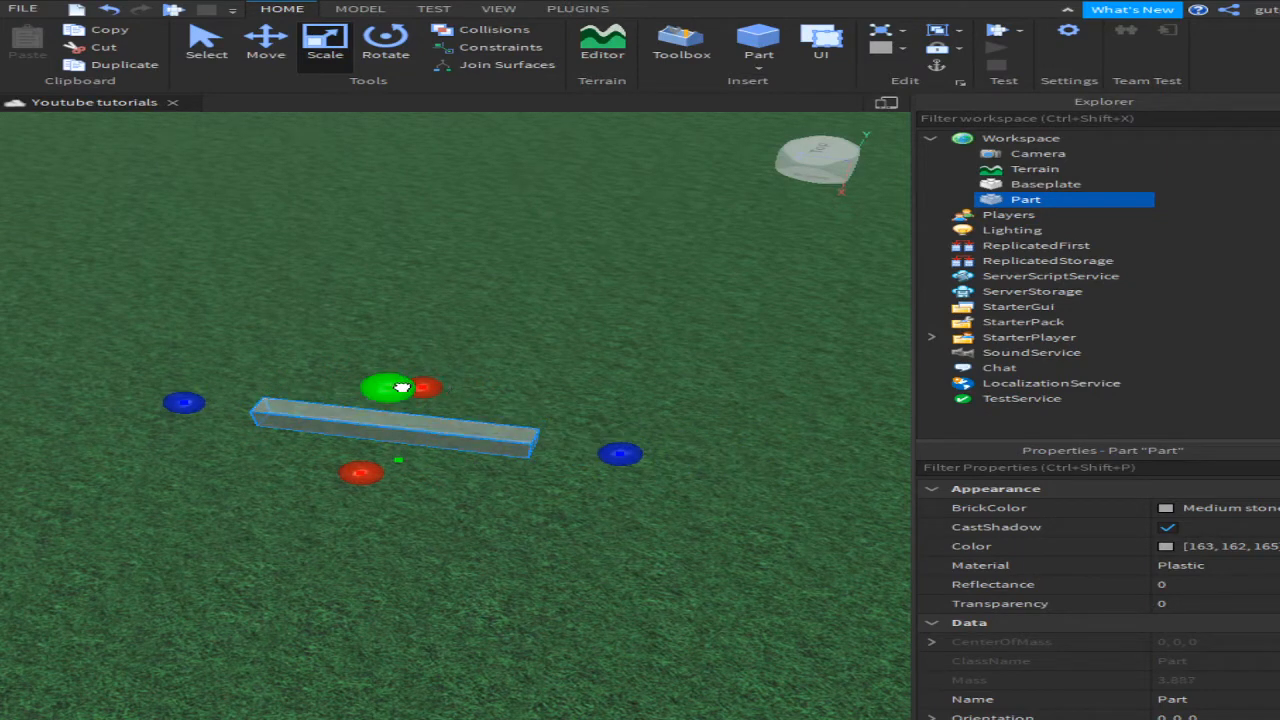
pyautogui.moveTo(423, 383); pyautogui.dragTo(438, 188)
# Step: Narrow and shorten the slab into the final wall shape
pyautogui.press('q')
pyautogui.moveTo(480, 237); pyautogui.dragTo(531, 228, button='right')
pyautogui.moveTo(508, 316); pyautogui.dragTo(455, 317)
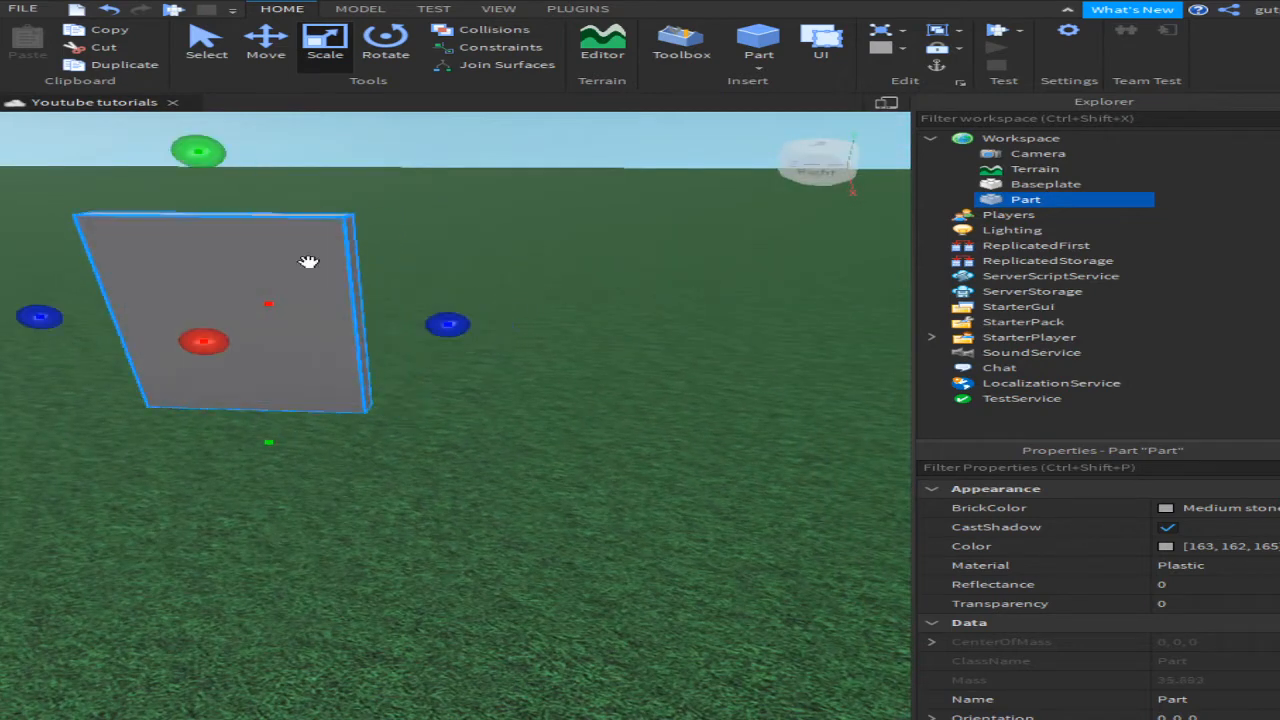
pyautogui.moveTo(198, 147); pyautogui.dragTo(208, 203)
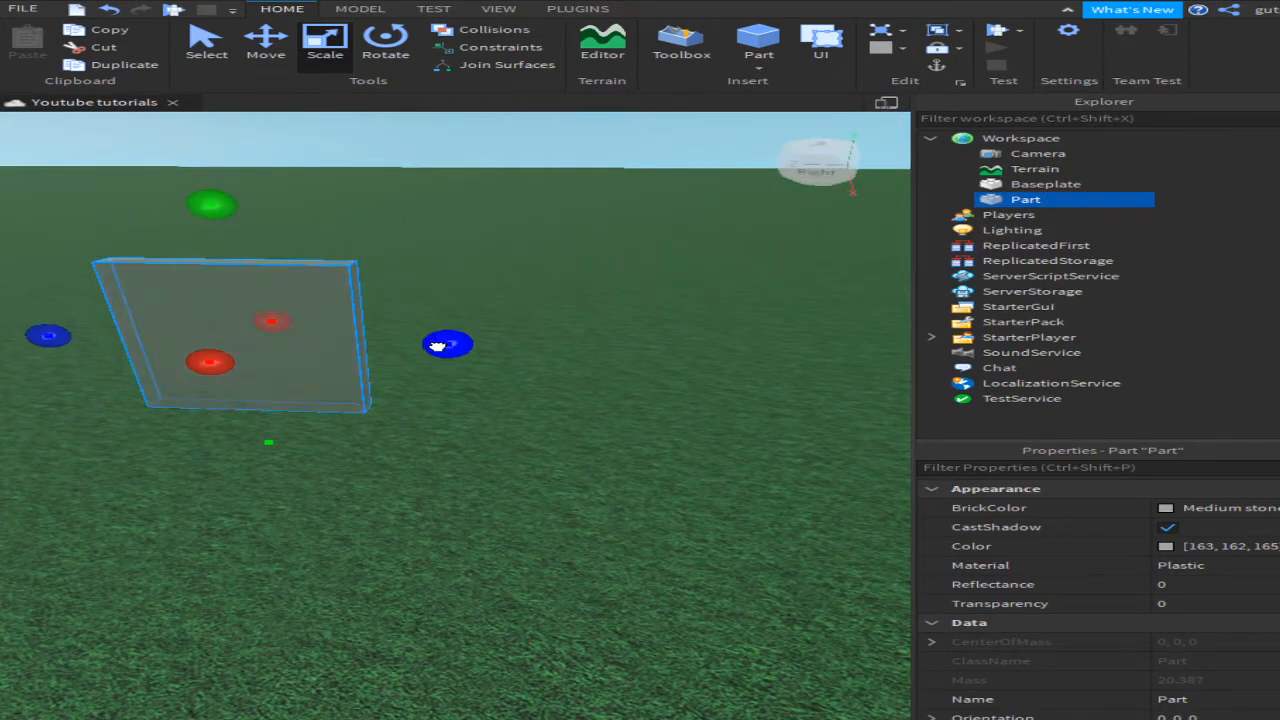
pyautogui.moveTo(447, 344); pyautogui.dragTo(379, 347)
pyautogui.click(506, 286)
pyautogui.moveTo(506, 286)
pyautogui.mouseDown(button='right')
pyautogui.moveTo(482, 289)
pyautogui.moveTo(491, 300)
pyautogui.mouseUp(button='right')
pyautogui.click(491, 300)
pyautogui.moveTo(651, 206); pyautogui.dragTo(449, 306, button='right')
pyautogui.hotkey('ctrl', '1')
pyautogui.moveTo(306, 183); pyautogui.dragTo(575, 262, button='right')
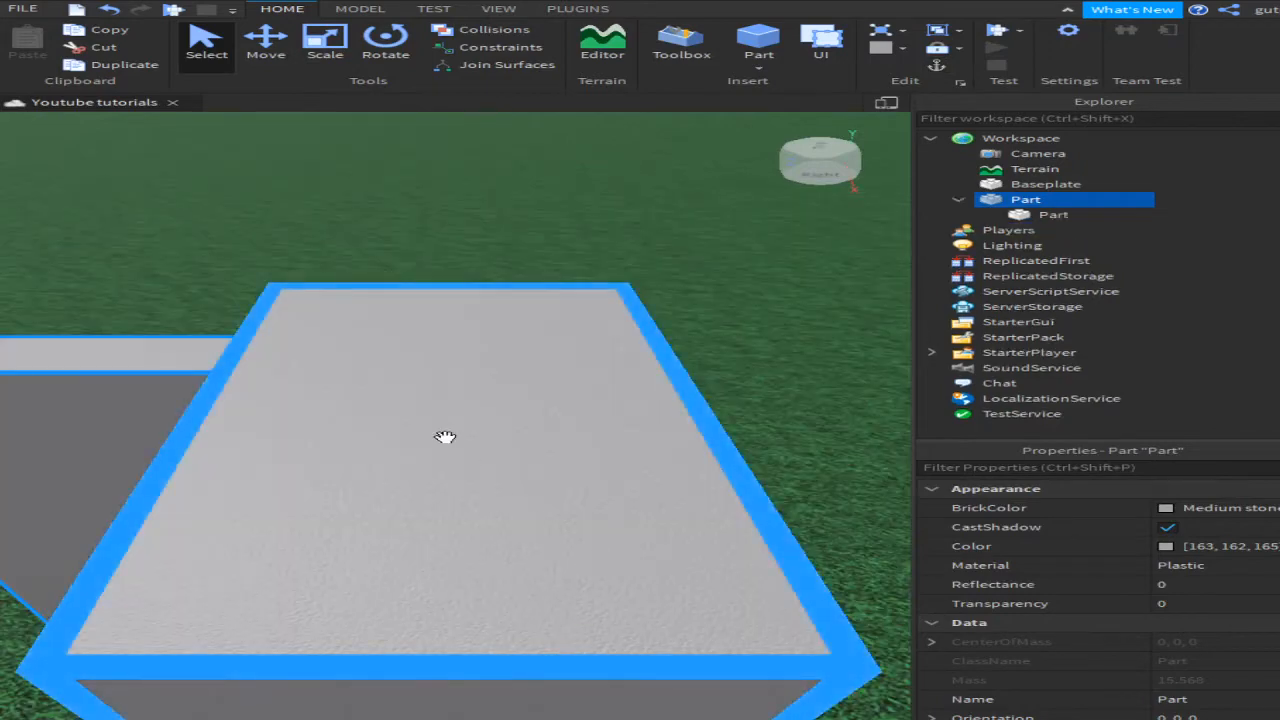
pyautogui.scroll(-6, 550, 505)
# Step: Place a small part by the wall, scale it thin and narrow, and rotate it 90 degrees
pyautogui.moveTo(512, 463); pyautogui.dragTo(407, 625)
pyautogui.hotkey('ctrl', '3')
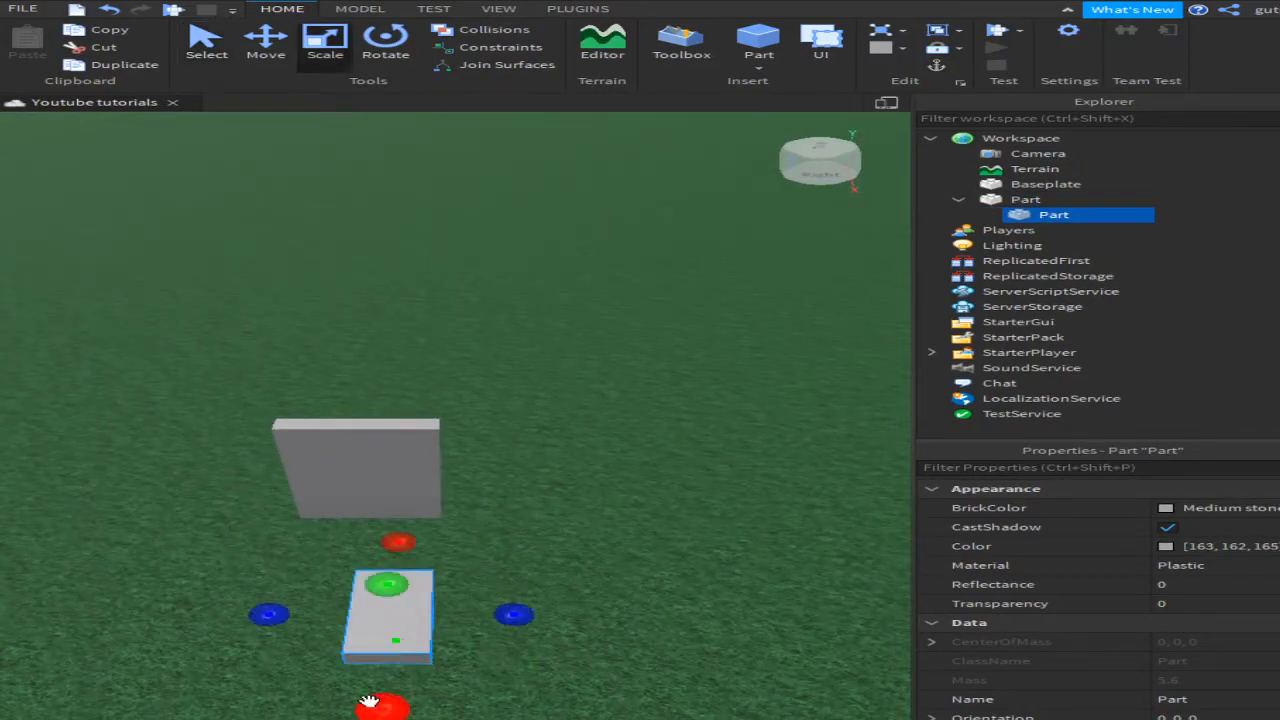
pyautogui.moveTo(380, 705); pyautogui.dragTo(455, 603)
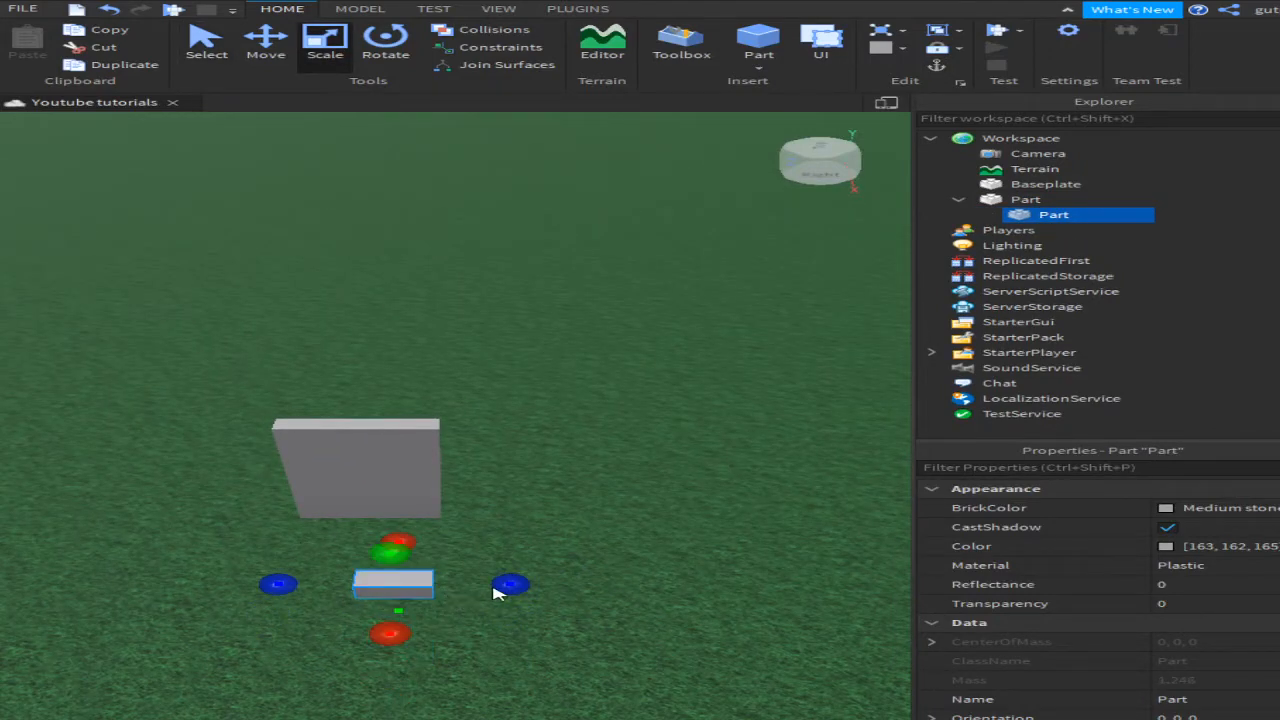
pyautogui.click(497, 593)
pyautogui.click(400, 582)
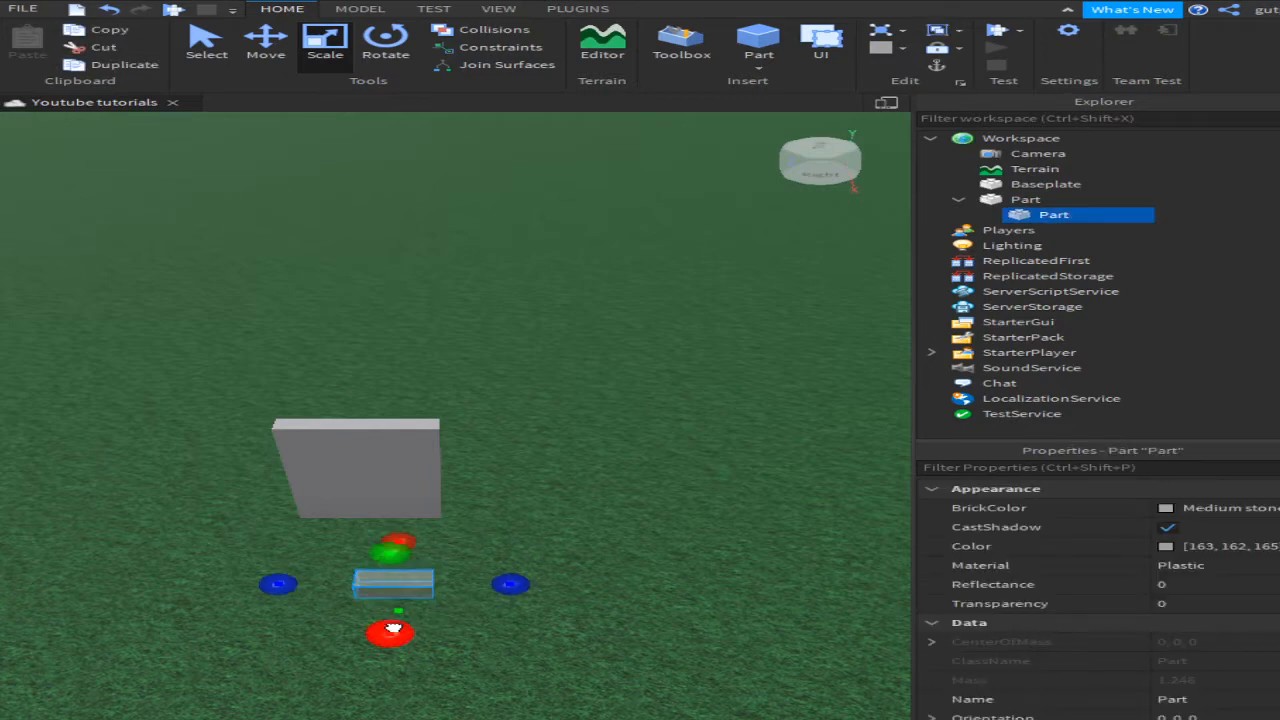
pyautogui.moveTo(392, 628); pyautogui.dragTo(392, 619)
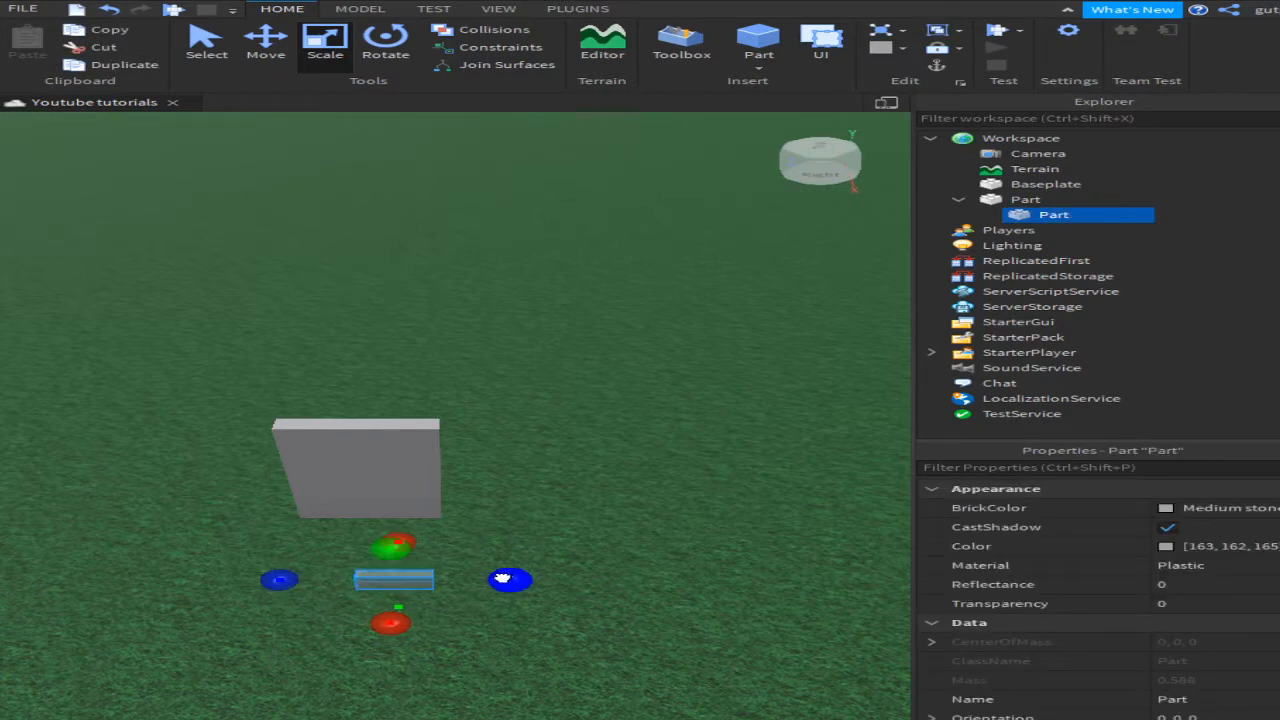
pyautogui.moveTo(502, 578); pyautogui.dragTo(306, 493)
pyautogui.hotkey('ctrl', 't')
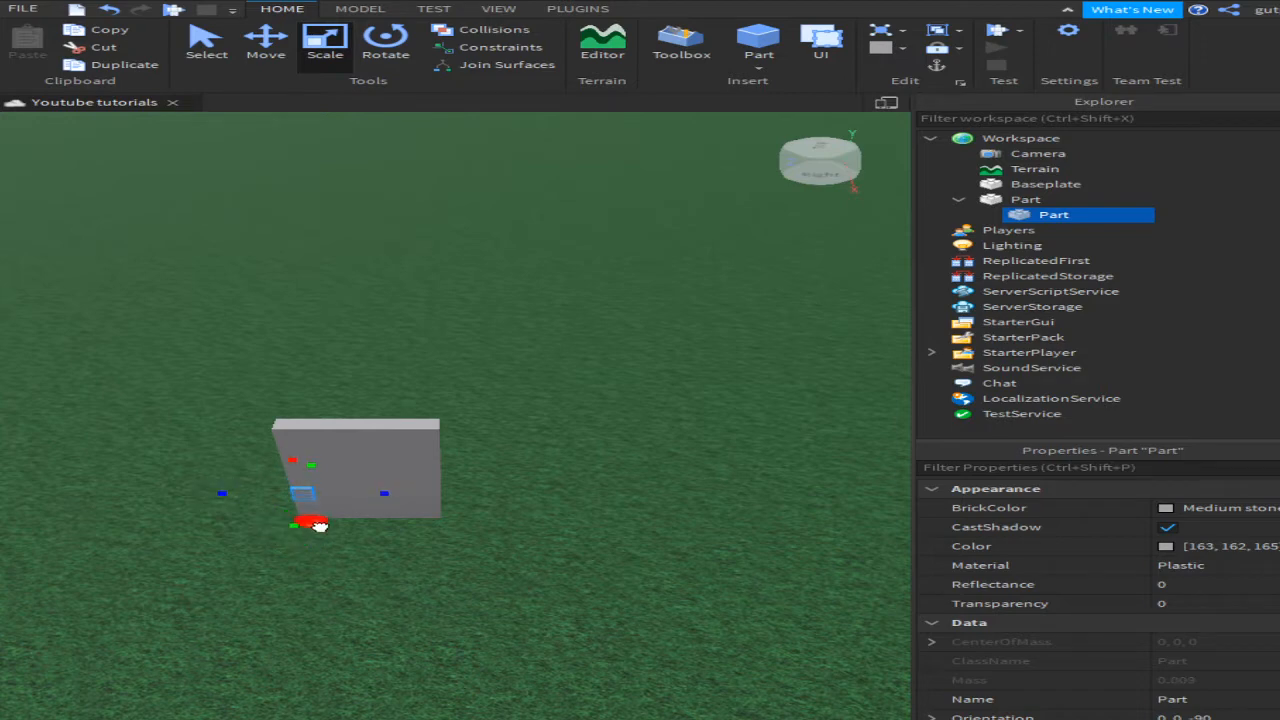
# Step: Raise the small part up against the wall and reparent it under Workspace
pyautogui.moveTo(452, 530); pyautogui.dragTo(400, 466, button='right')
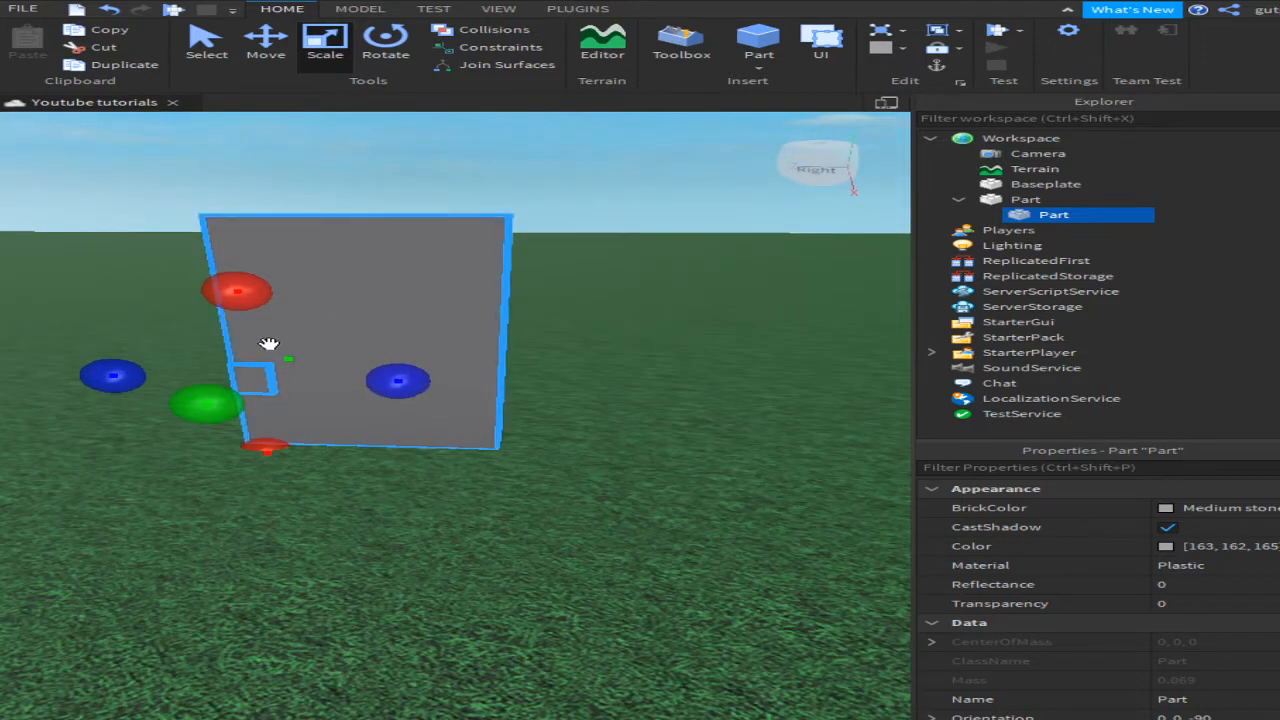
pyautogui.hotkey('ctrl', '2')
pyautogui.moveTo(234, 277); pyautogui.dragTo(243, 249)
pyautogui.moveTo(1037, 219); pyautogui.dragTo(1083, 142)
# Step: Set the small part's BrickColor to Sea green and the wall to Brown with Wood material
pyautogui.click(1176, 514)
pyautogui.click(1111, 357)
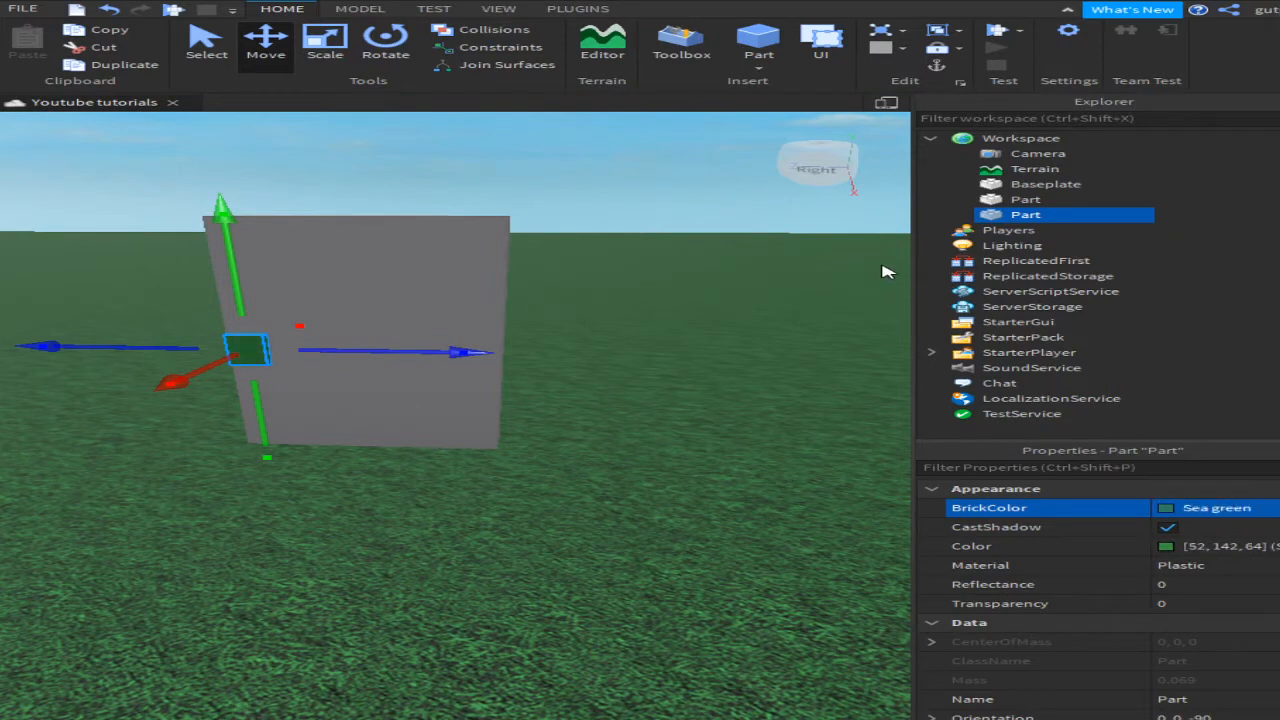
pyautogui.click(479, 286)
pyautogui.click(1230, 508)
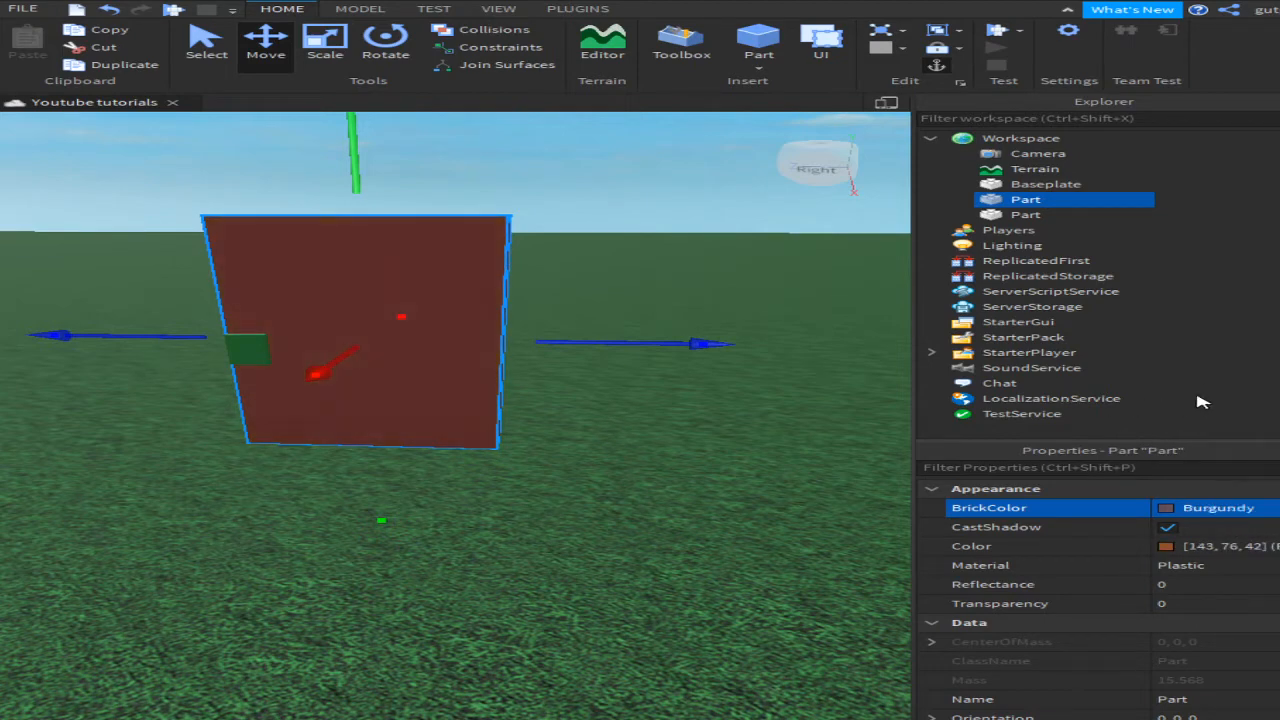
pyautogui.click(1202, 565)
pyautogui.click(1205, 582)
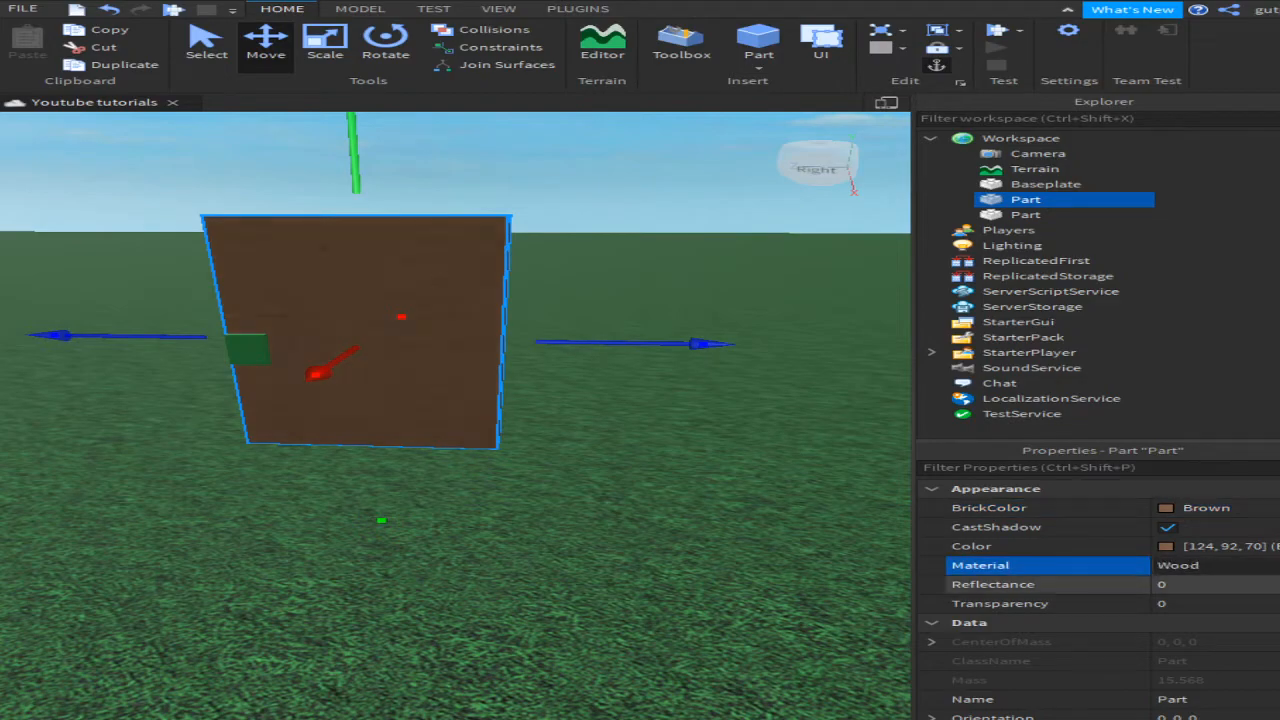
pyautogui.click(857, 529)
# Step: Rename the wooden wall part to Door in Explorer
pyautogui.press('s')
pyautogui.press('w')
pyautogui.press('d')
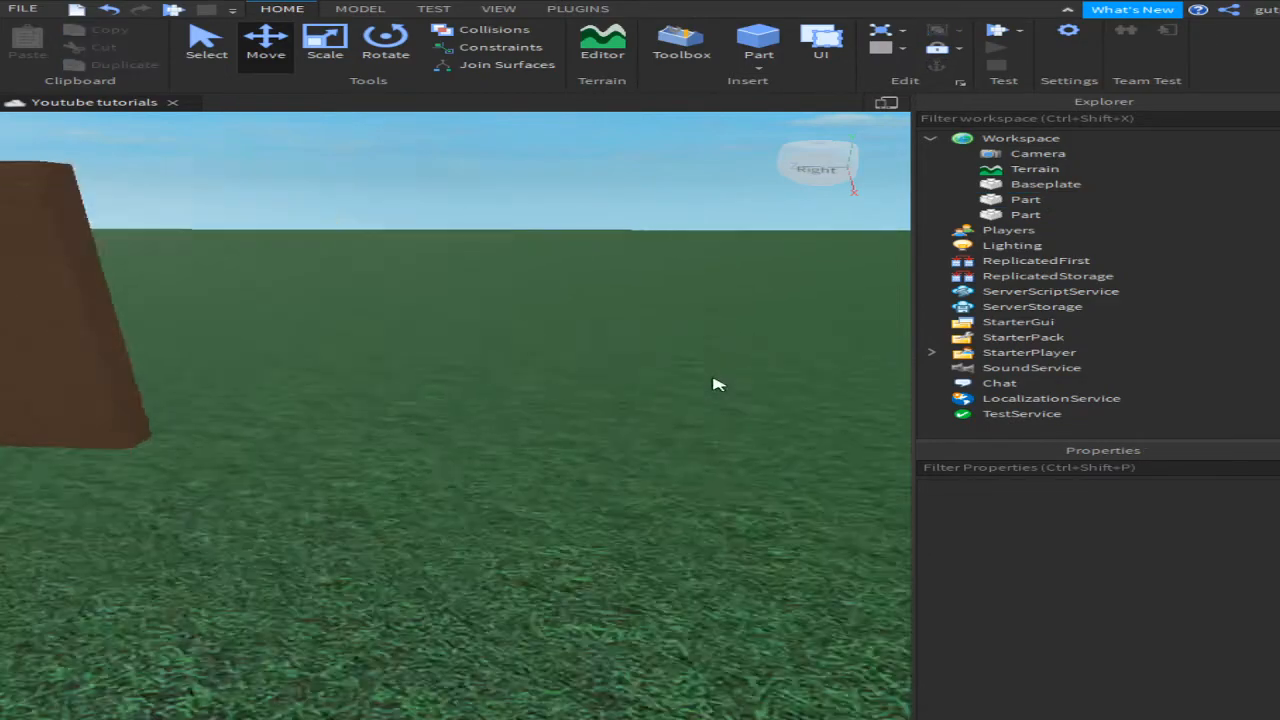
pyautogui.moveTo(718, 384); pyautogui.dragTo(714, 383, button='right')
pyautogui.press('a')
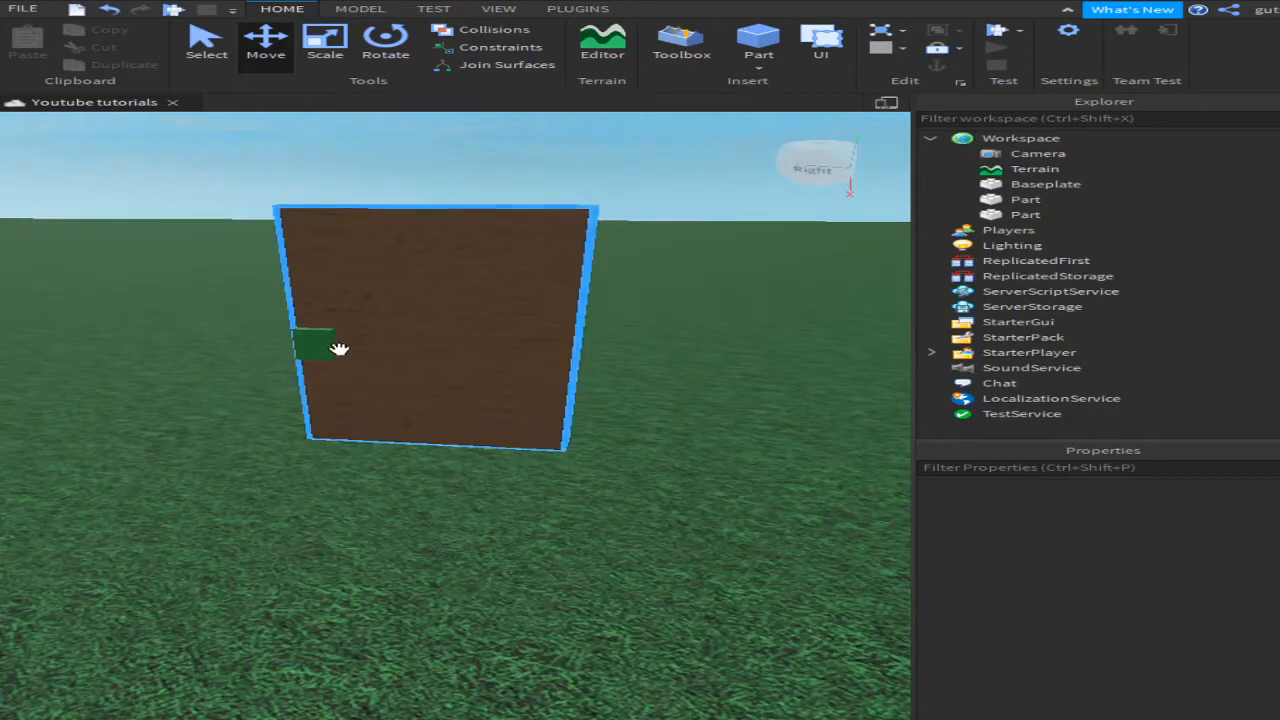
pyautogui.click(322, 346)
pyautogui.click(571, 286)
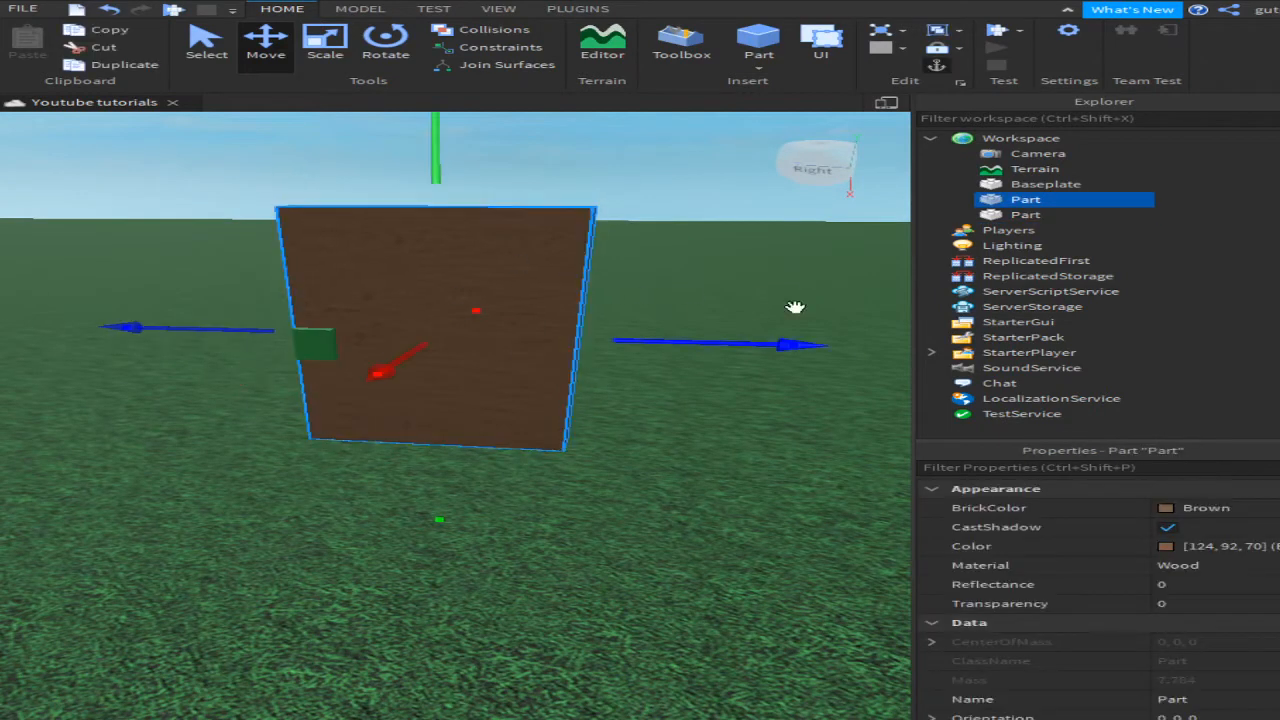
pyautogui.moveTo(597, 160); pyautogui.dragTo(480, 466)
pyautogui.click(527, 306)
pyautogui.doubleClick(1025, 199)
pyautogui.write('Dpo')
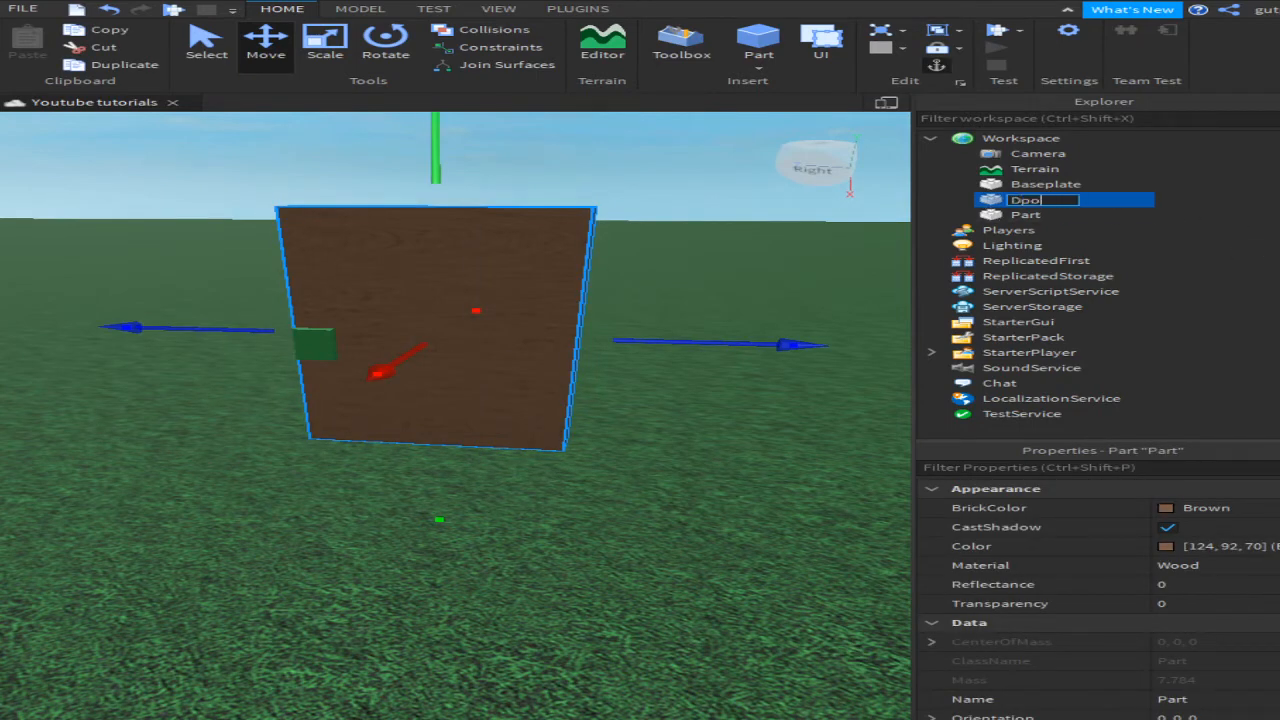
pyautogui.press('Return')
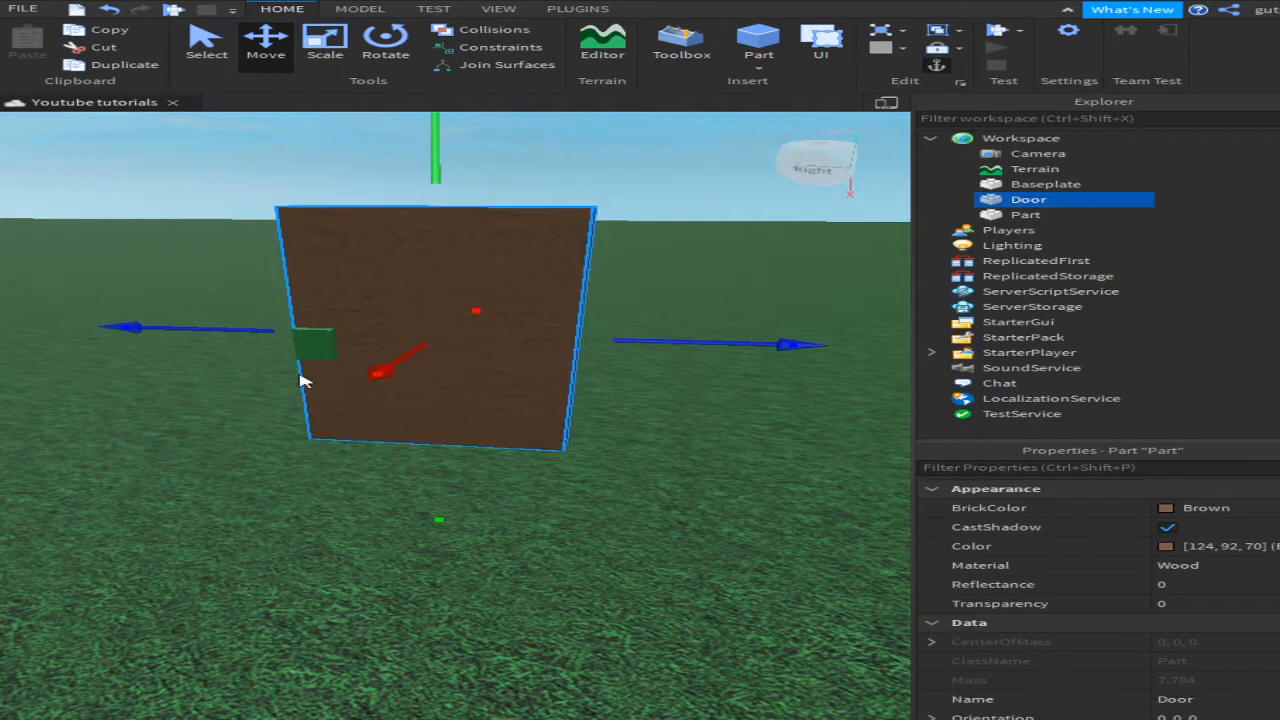
# Step: Rename the small green part to Button, then select both the door and button
pyautogui.click(312, 345)
pyautogui.click(1036, 216)
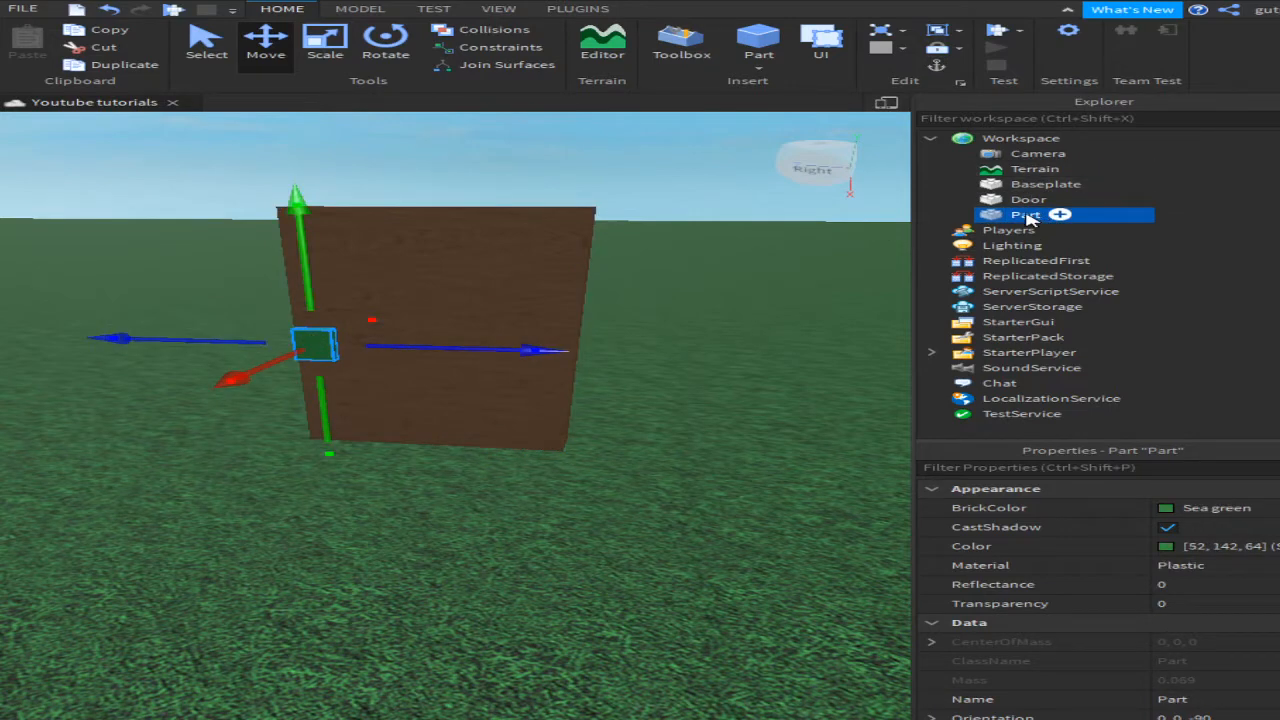
pyautogui.doubleClick(1025, 215)
pyautogui.write('Button')
pyautogui.press('Return')
pyautogui.hotkey('ctrl', '1')
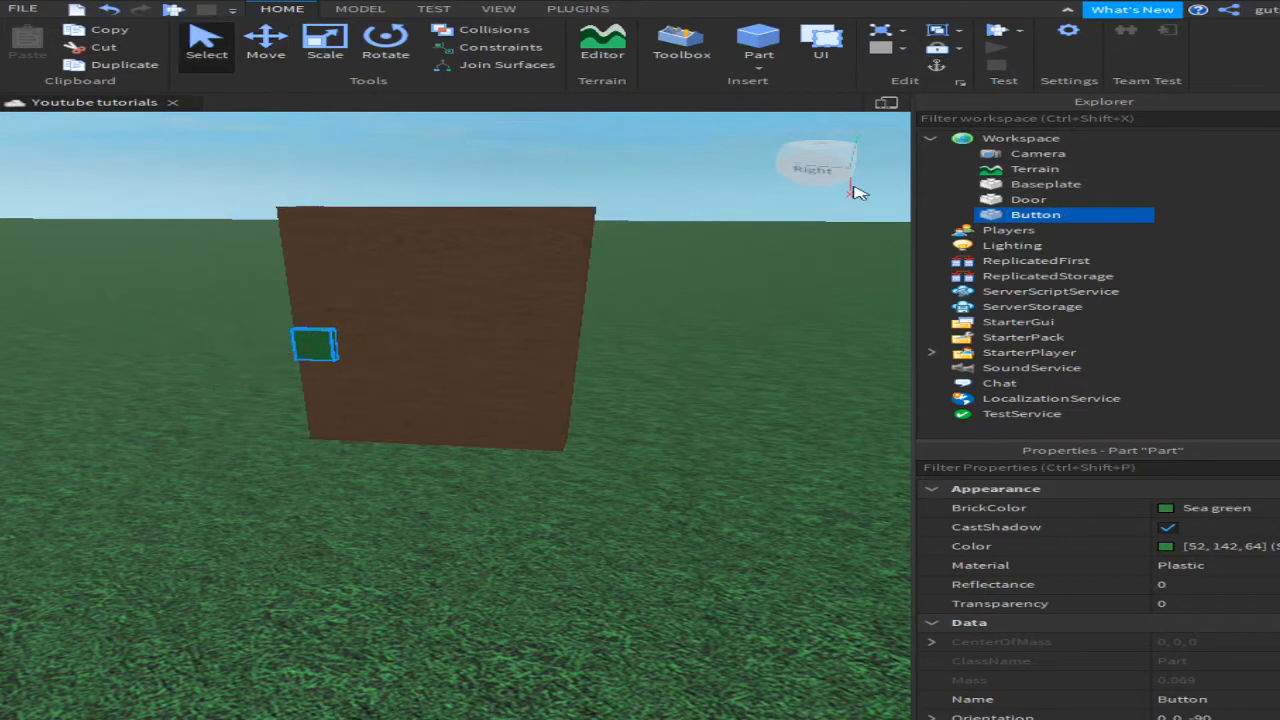
pyautogui.scroll(-3, 677, 174)
pyautogui.moveTo(706, 229); pyautogui.dragTo(271, 380)
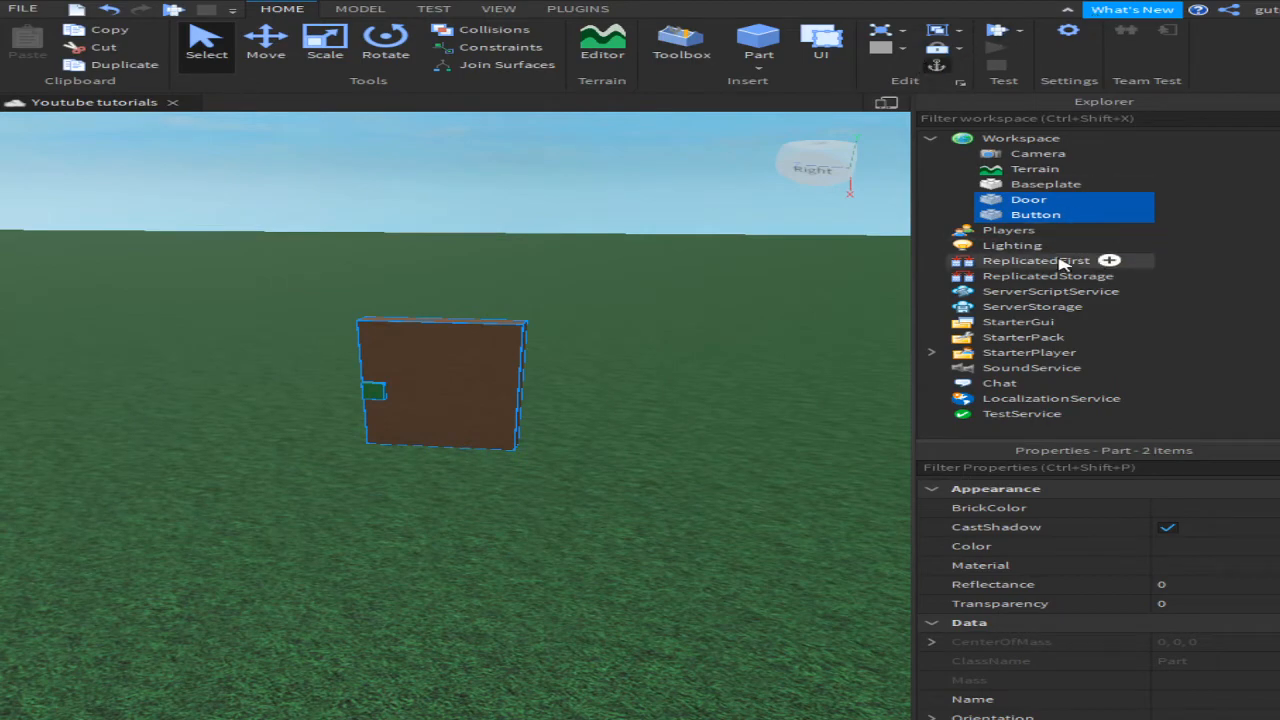
# Step: Bring the camera close to the door and try selecting the Door and green Button
pyautogui.click(720, 163)
pyautogui.click(818, 165)
pyautogui.scroll(-5, 809, 380)
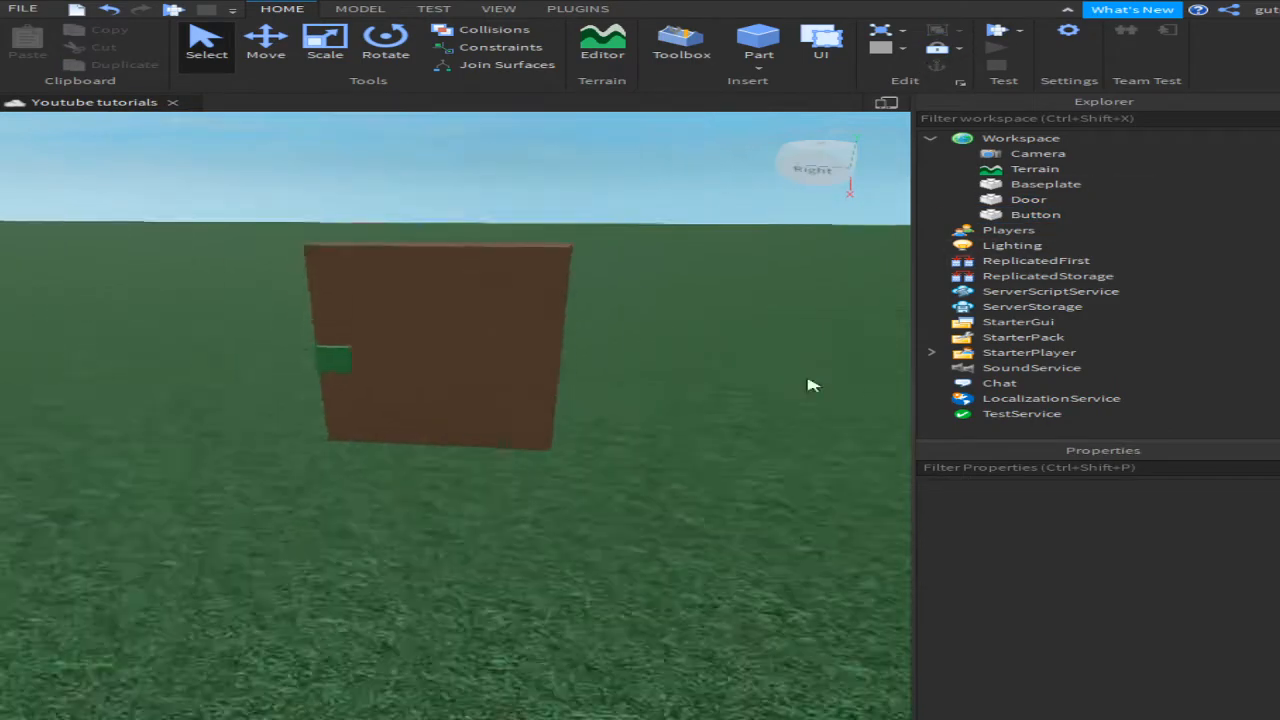
pyautogui.moveTo(232, 503); pyautogui.dragTo(698, 315)
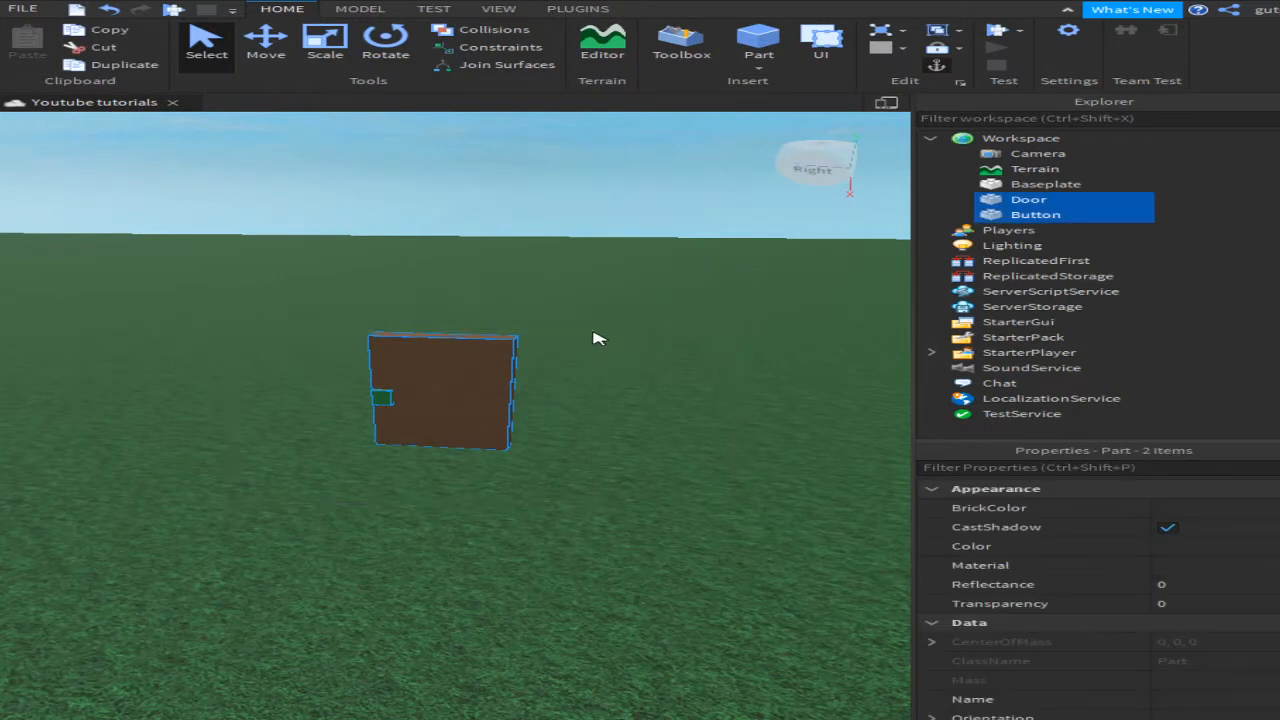
pyautogui.moveTo(658, 257); pyautogui.dragTo(300, 472)
pyautogui.click(420, 403)
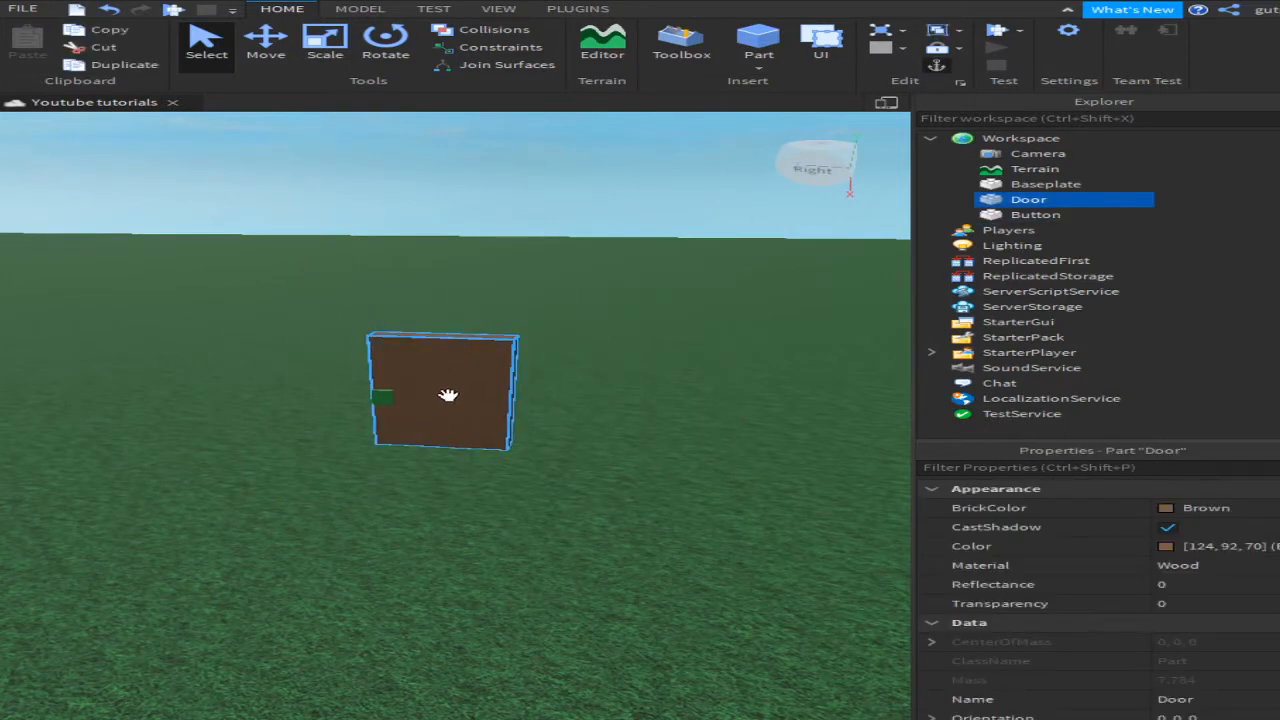
pyautogui.click(388, 398)
pyautogui.scroll(5, 430, 385)
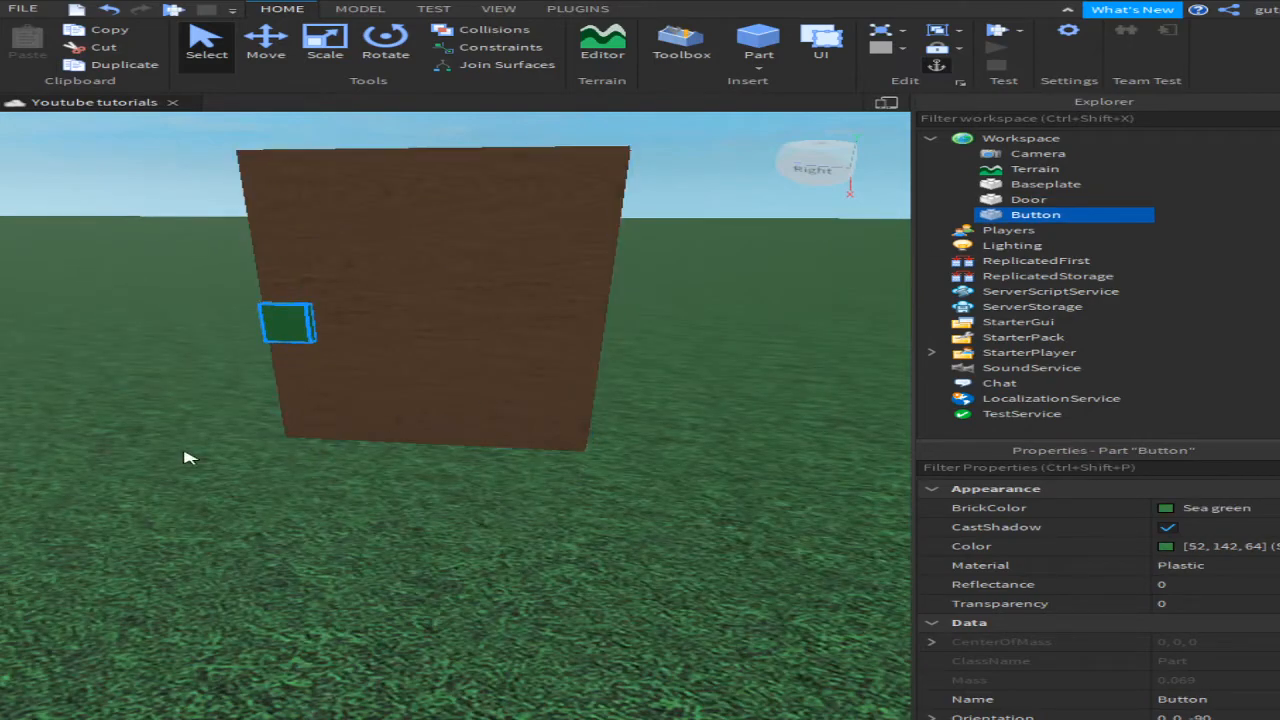
# Step: Box-select the Door and Button parts together
pyautogui.moveTo(182, 452); pyautogui.dragTo(420, 487)
pyautogui.scroll(-5, 430, 510)
pyautogui.moveTo(287, 628); pyautogui.dragTo(475, 557)
pyautogui.scroll(2, 589, 634)
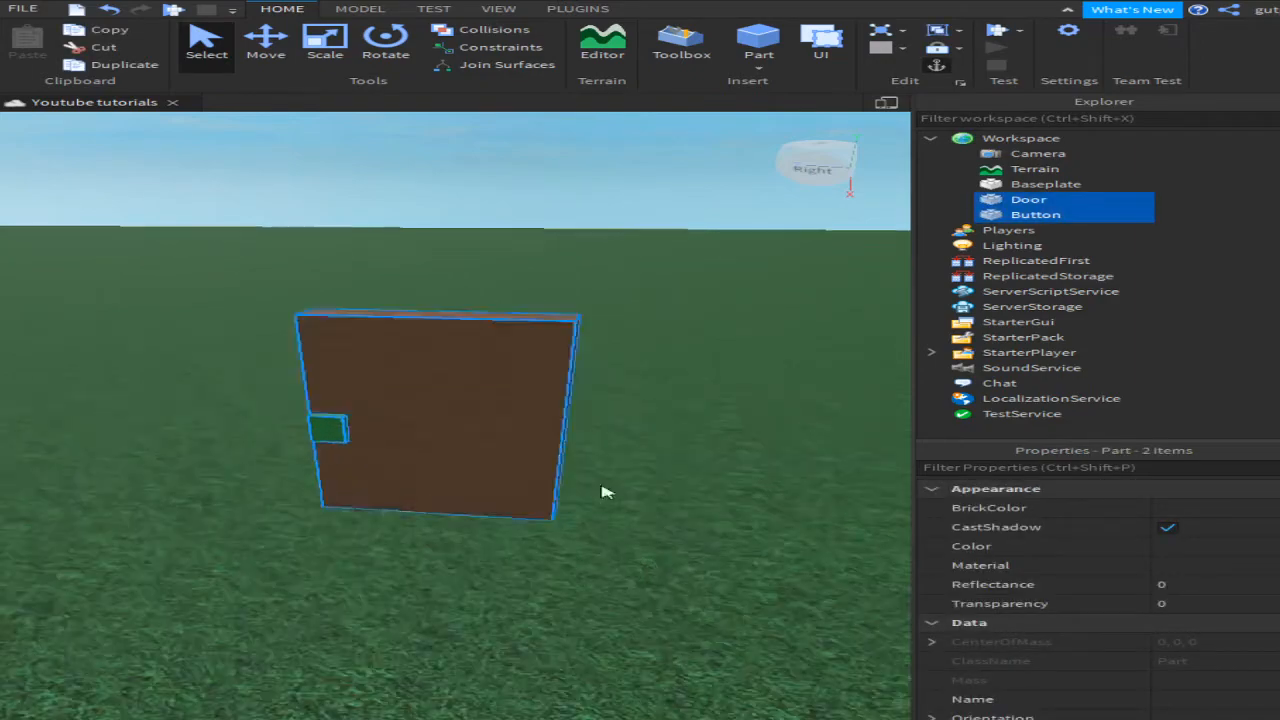
pyautogui.scroll(-5, 551, 289)
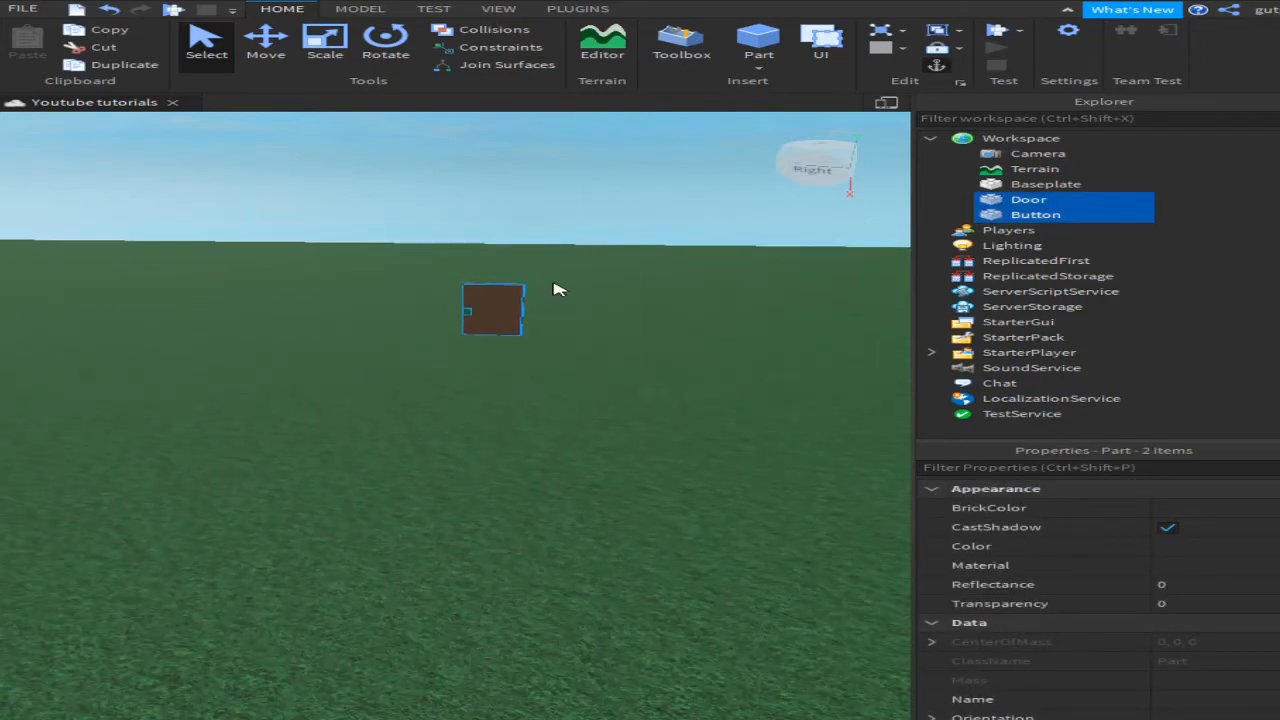
pyautogui.scroll(5, 614, 300)
pyautogui.scroll(-2, 587, 279)
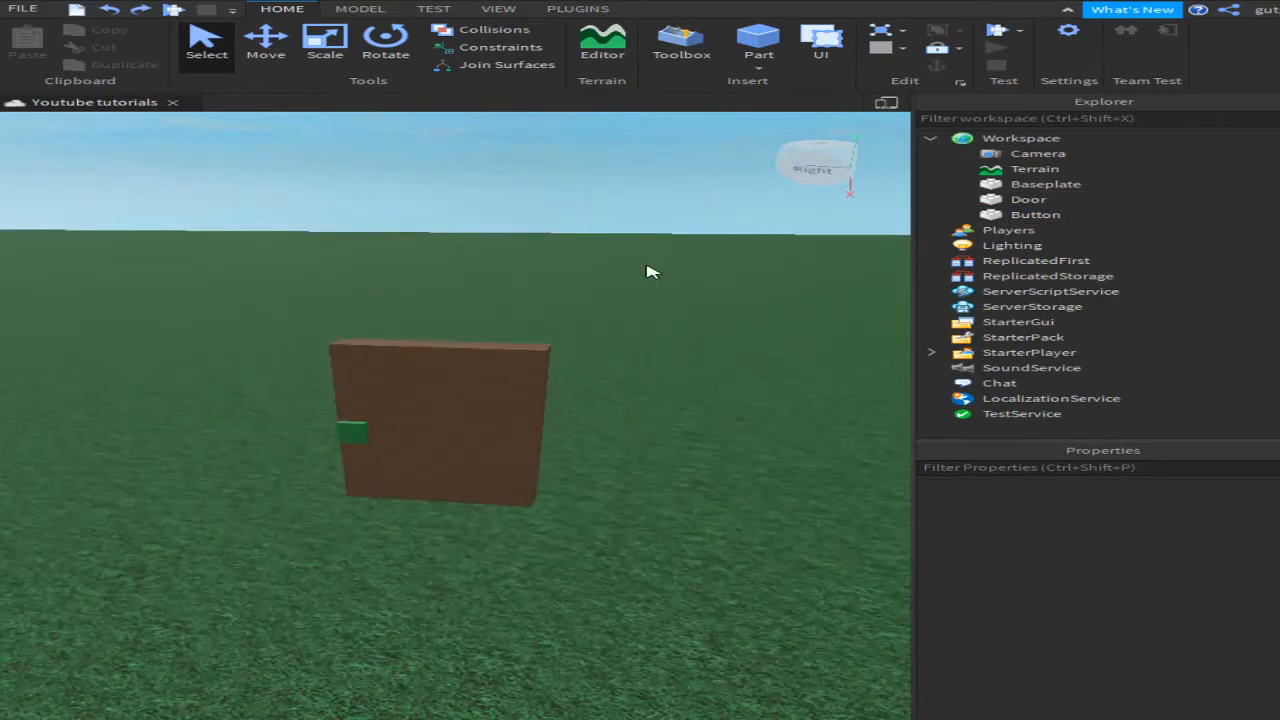
pyautogui.moveTo(646, 265); pyautogui.dragTo(17, 534)
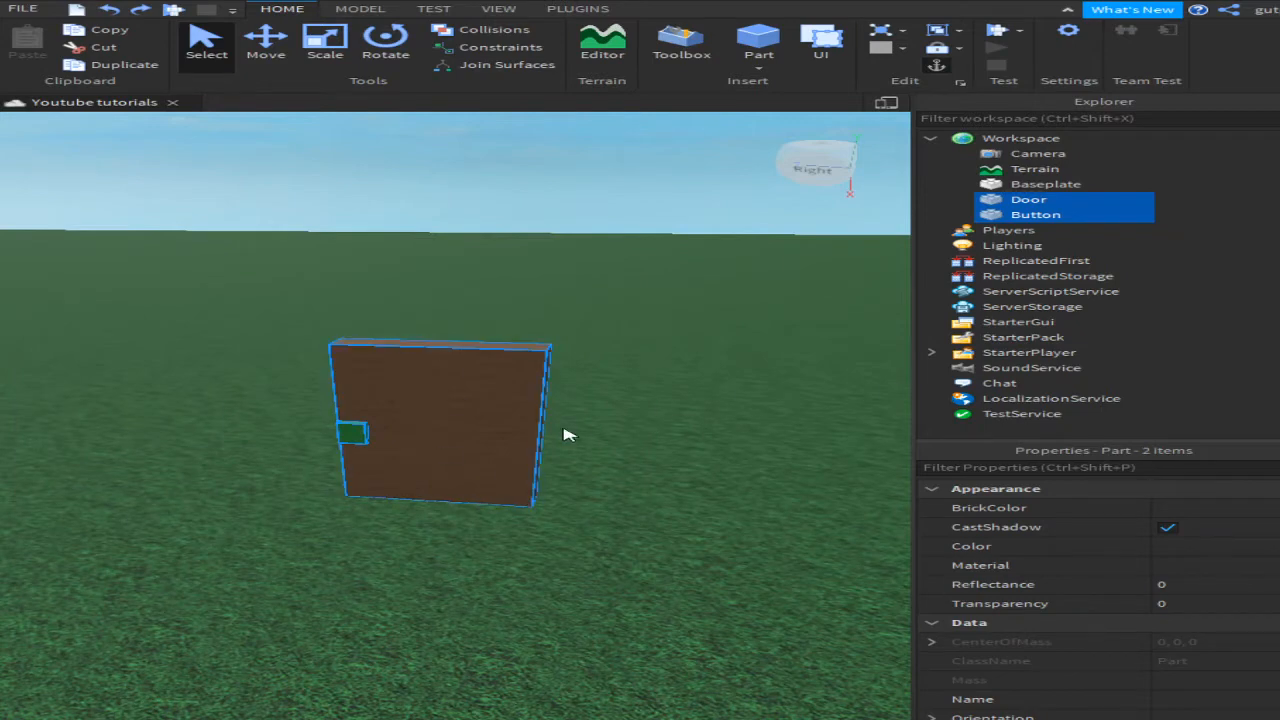
# Step: Group the selected parts, name the model DoorModel, and nudge it slightly right
pyautogui.hotkey('ctrl', 'g')
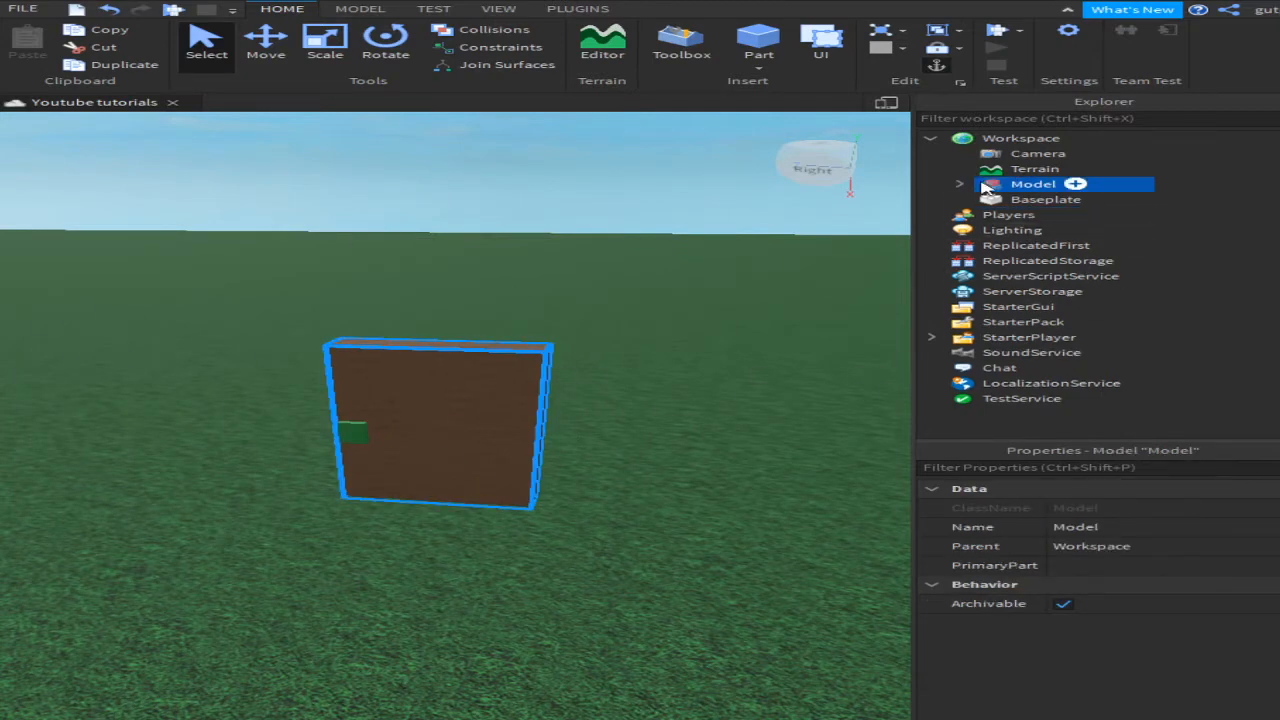
pyautogui.click(1010, 185)
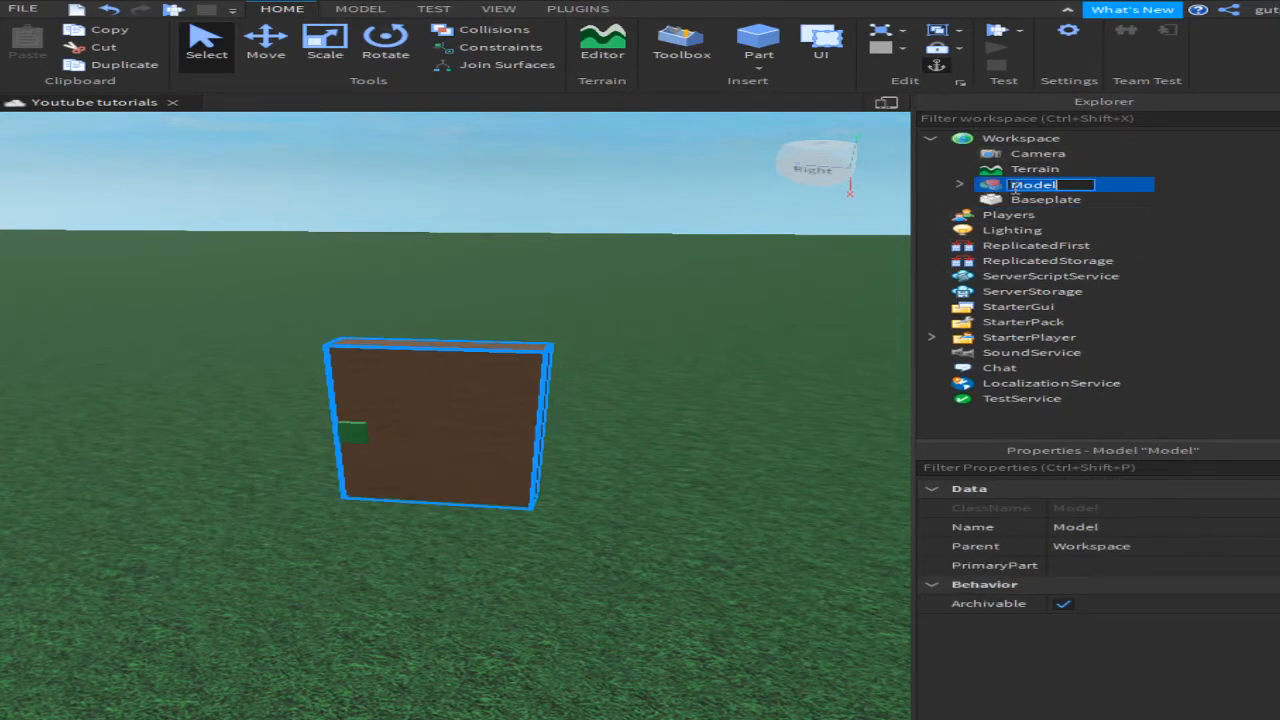
pyautogui.write('DoorModel')
pyautogui.press('Return')
pyautogui.moveTo(416, 383); pyautogui.dragTo(507, 433)
pyautogui.click(680, 450)
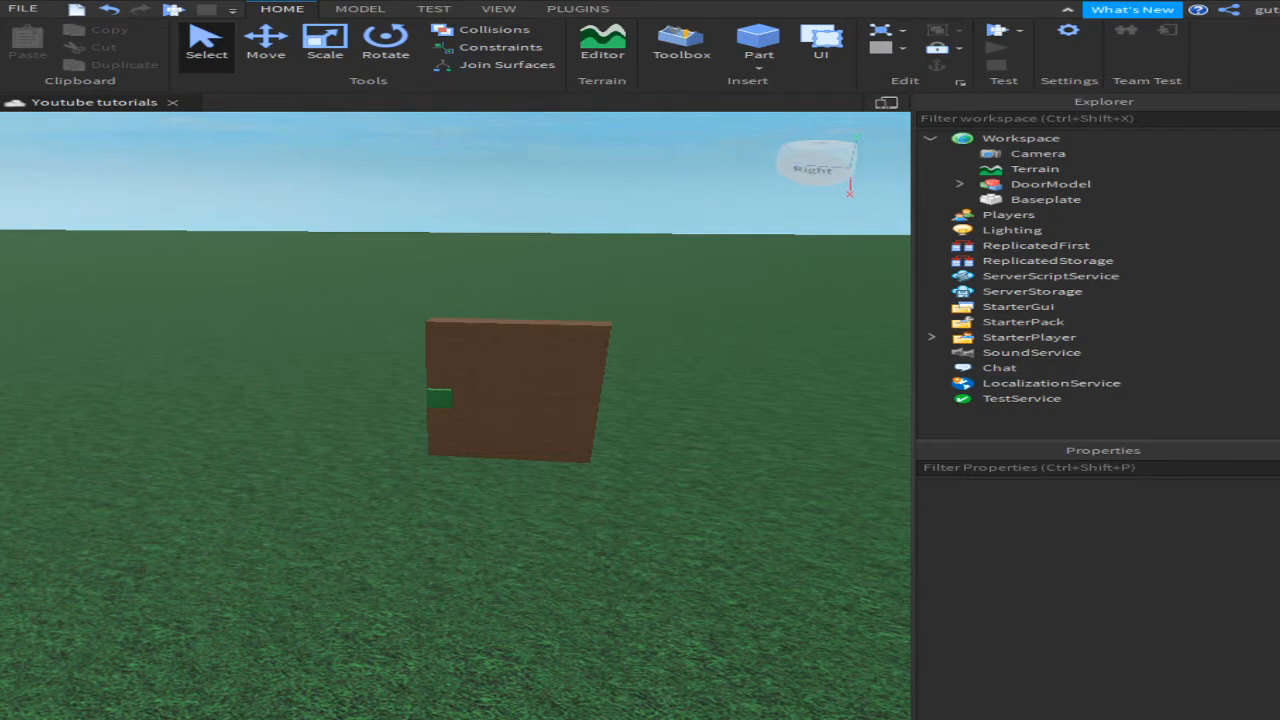
# Step: Move the camera around the door and shift DoorModel slightly left
pyautogui.moveTo(171, 452)
pyautogui.mouseDown()
pyautogui.moveTo(471, 423)
pyautogui.moveTo(640, 352)
pyautogui.mouseUp()
pyautogui.press('w')
pyautogui.press('e')
pyautogui.press('s')
pyautogui.press('q')
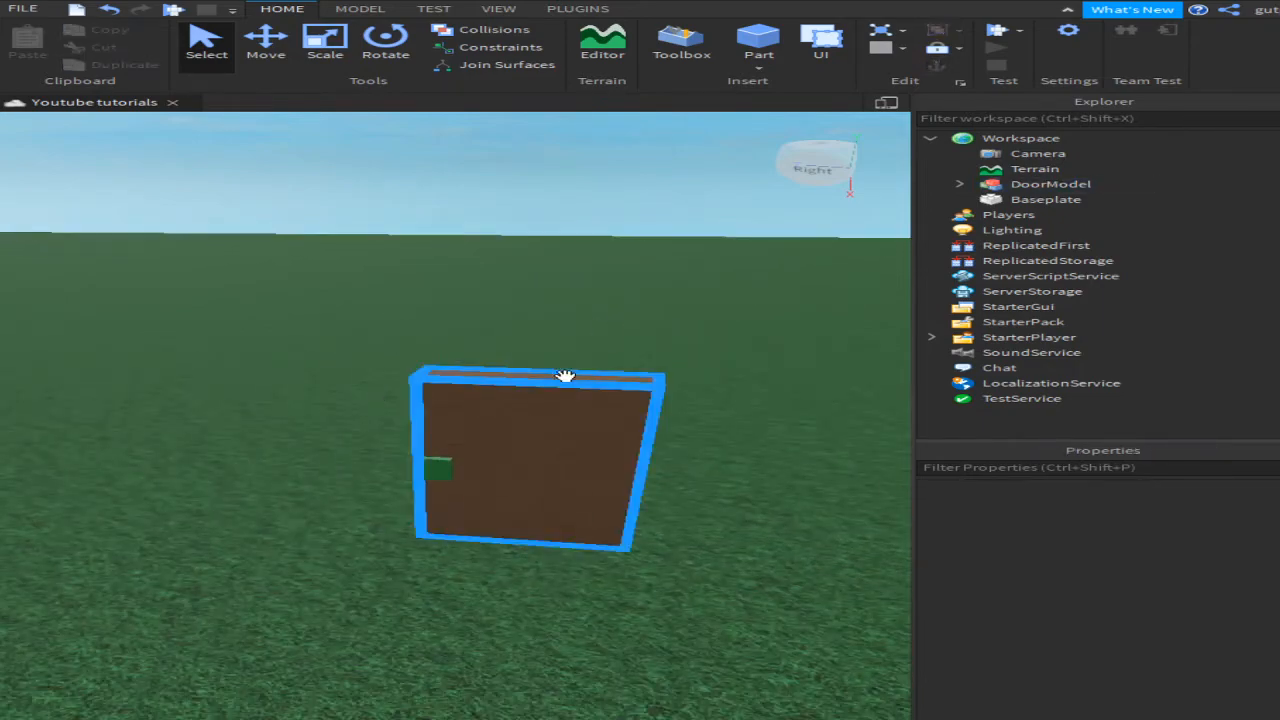
pyautogui.press('s')
pyautogui.moveTo(470, 430)
pyautogui.mouseDown()
pyautogui.moveTo(440, 457)
pyautogui.moveTo(328, 467)
pyautogui.moveTo(455, 414)
pyautogui.mouseUp()
pyautogui.click(563, 337)
pyautogui.press('w')
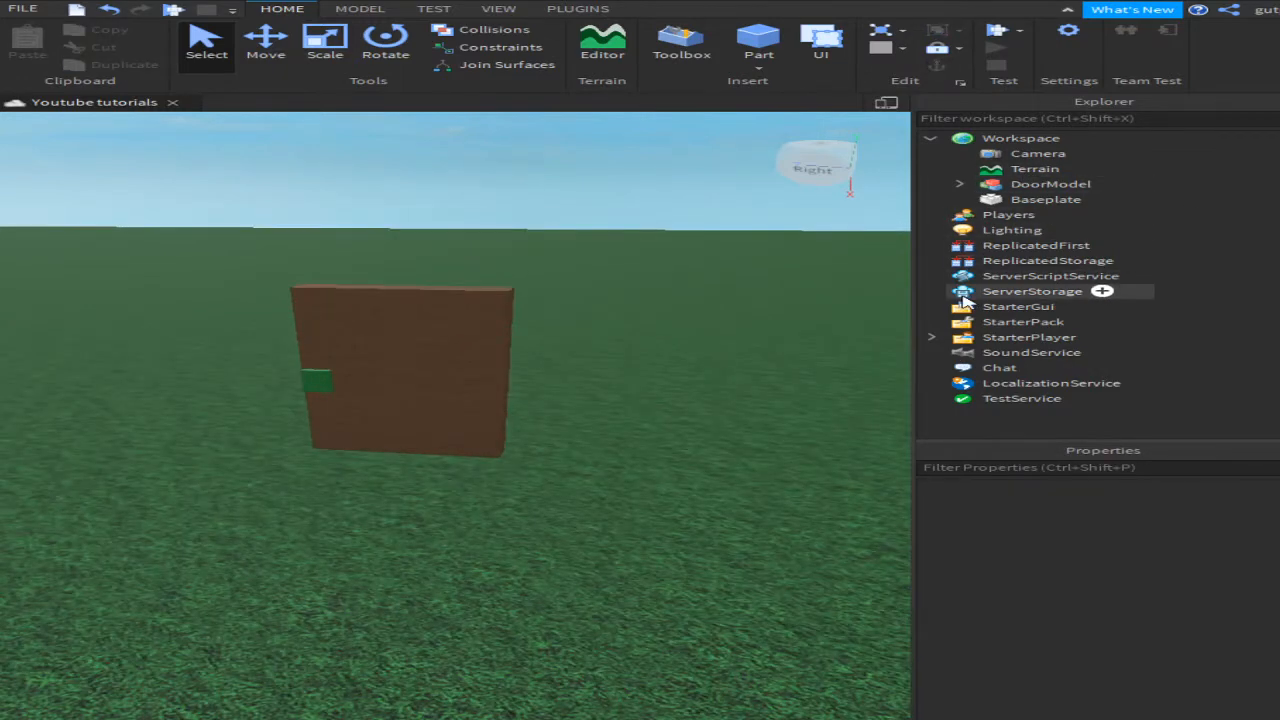
# Step: Insert a ScreenGui under StarterGui and rename it CodeGui
pyautogui.click(968, 306)
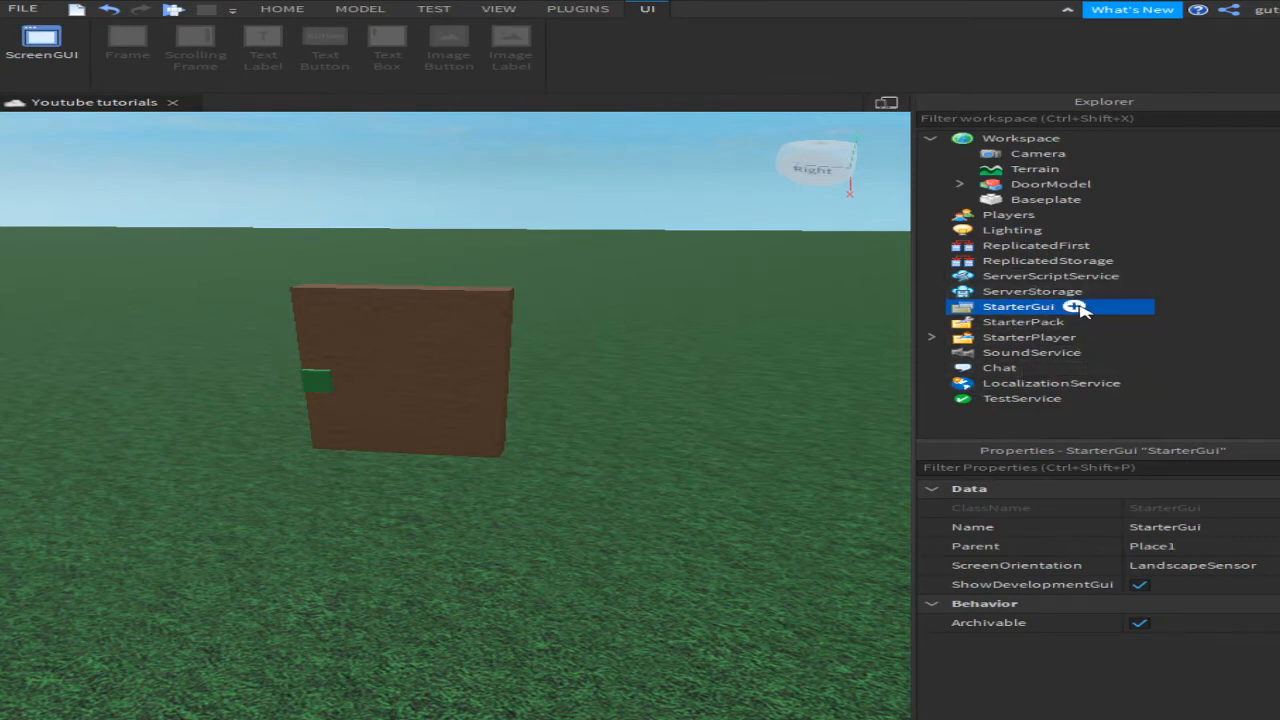
pyautogui.click(1078, 307)
pyautogui.click(1032, 392)
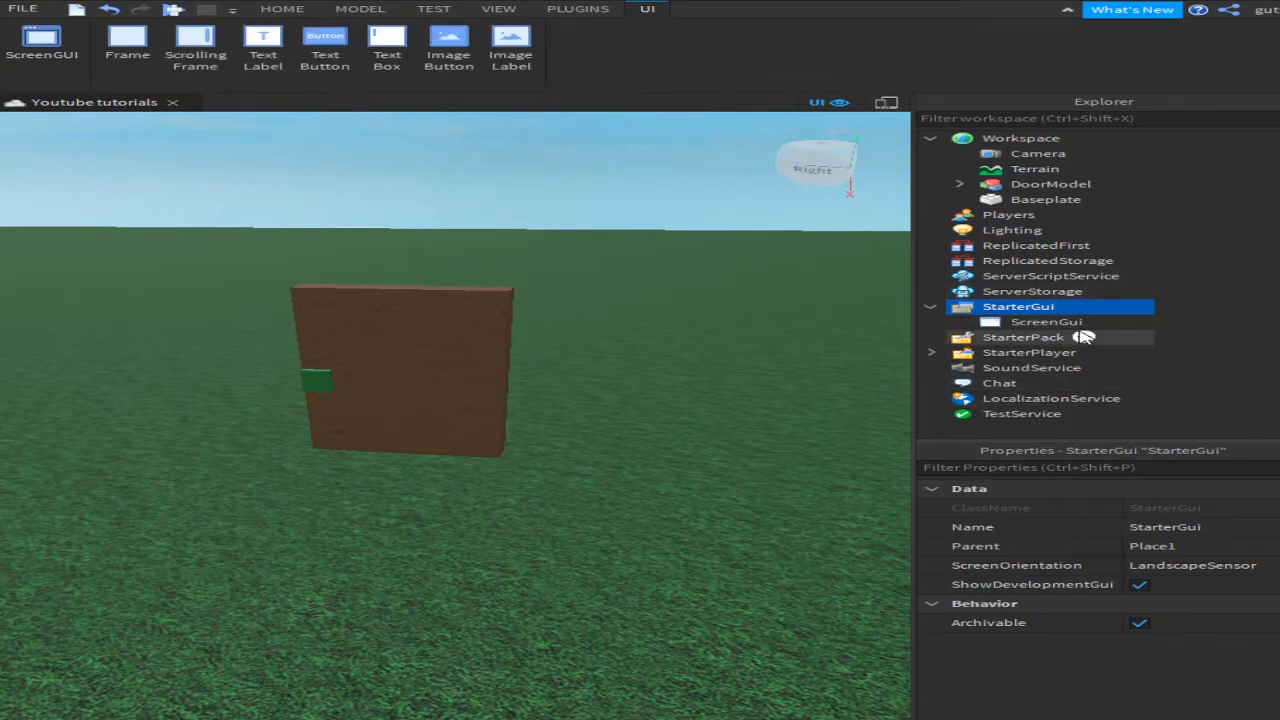
pyautogui.click(1085, 337)
pyautogui.click(1062, 324)
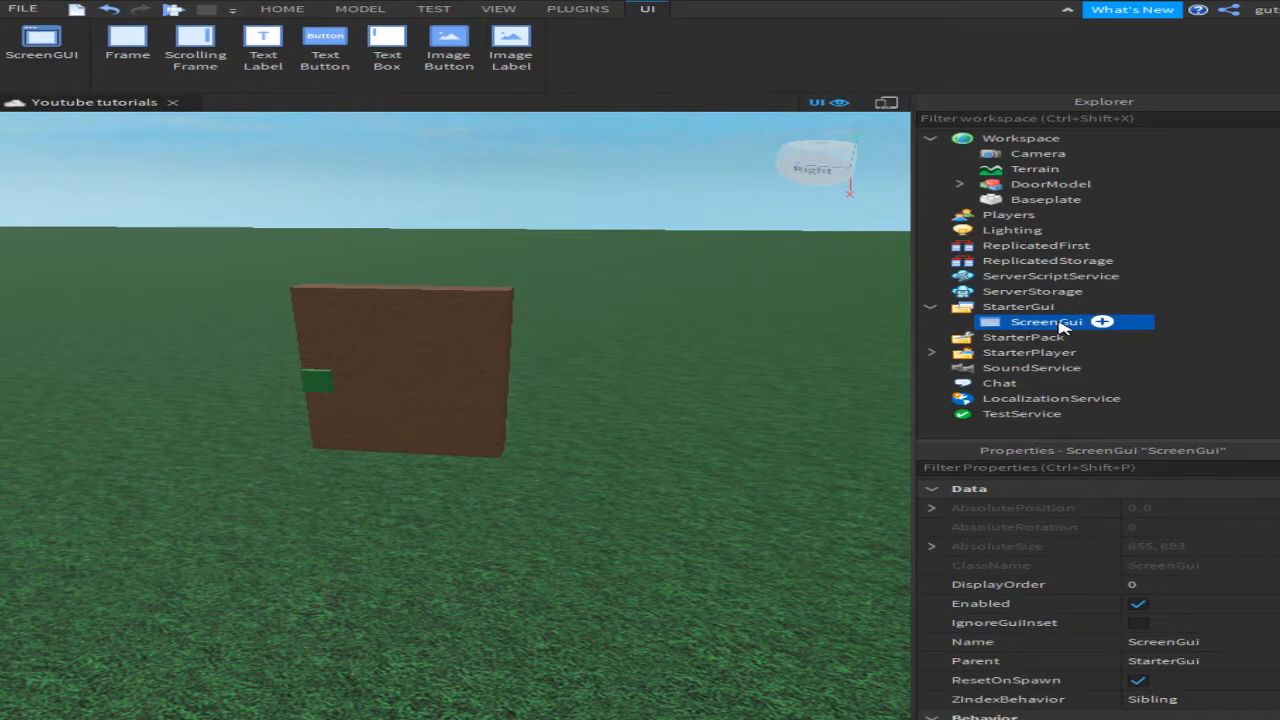
pyautogui.doubleClick(1058, 325)
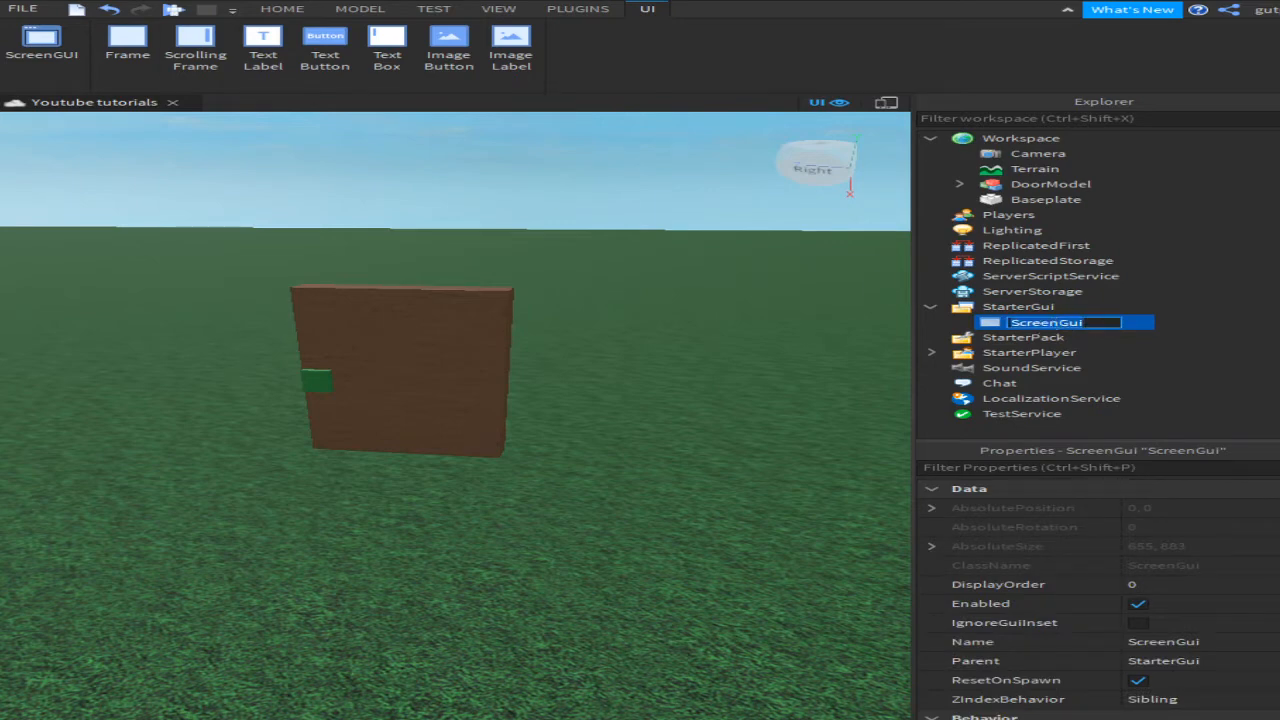
pyautogui.write('CodeGui')
pyautogui.press('Return')
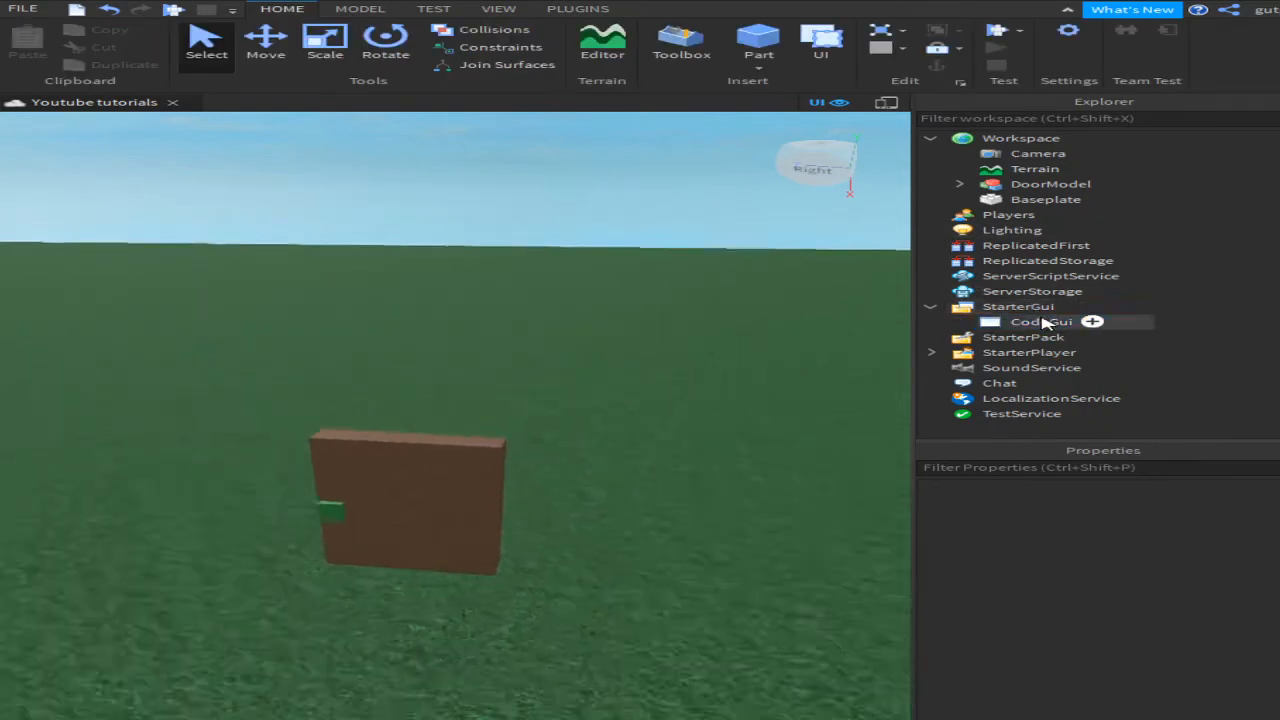
pyautogui.click(1043, 322)
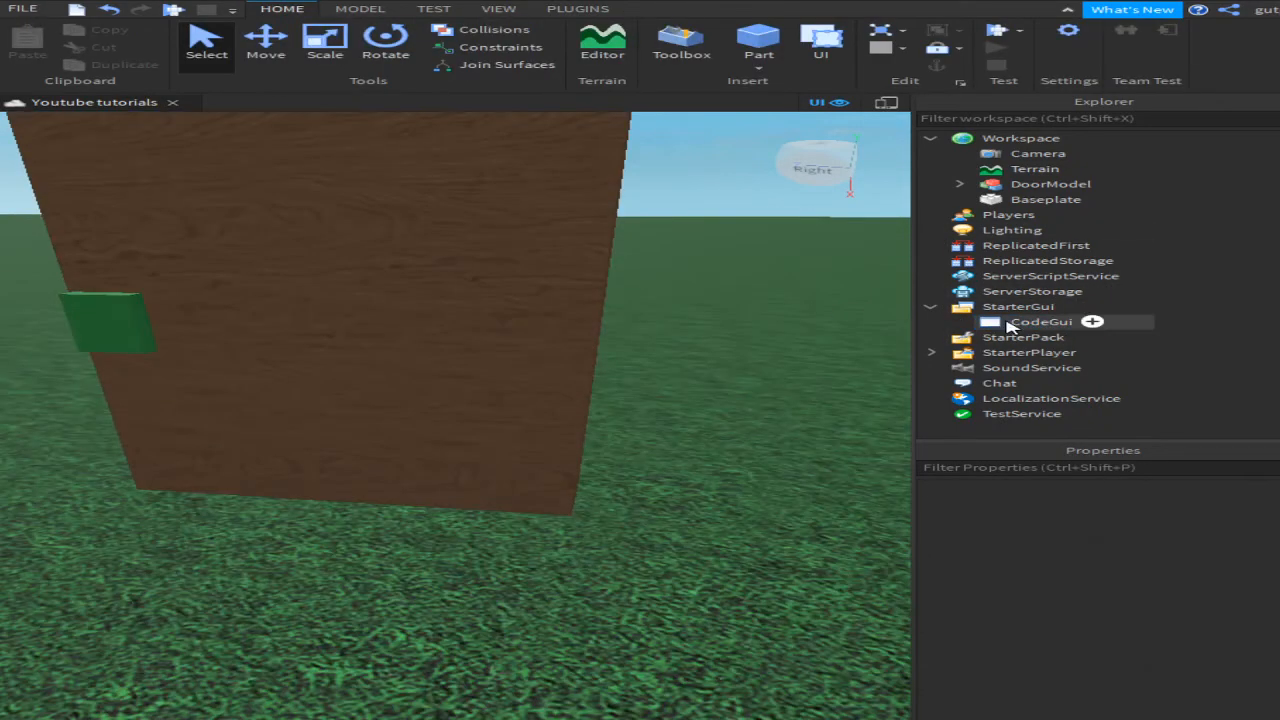
pyautogui.click(1066, 323)
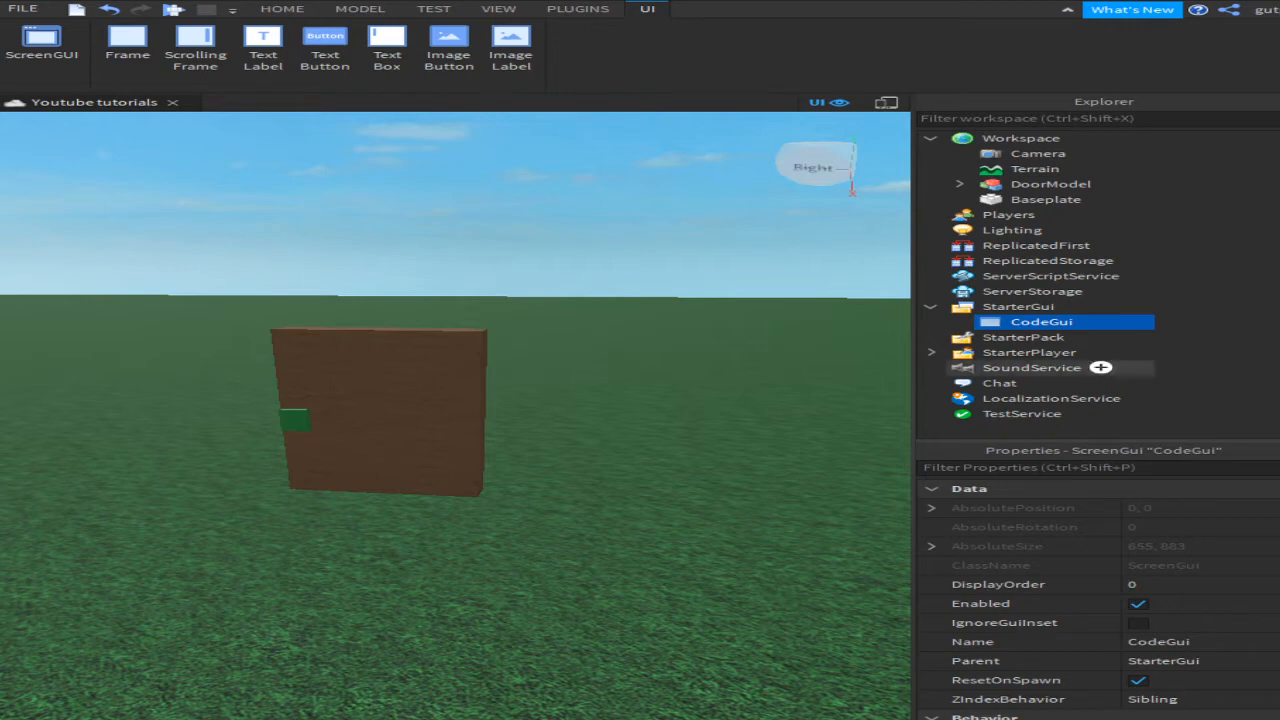
# Step: Add a Frame inside CodeGui and resize it into a large white panel
pyautogui.click(1088, 325)
pyautogui.click(1000, 368)
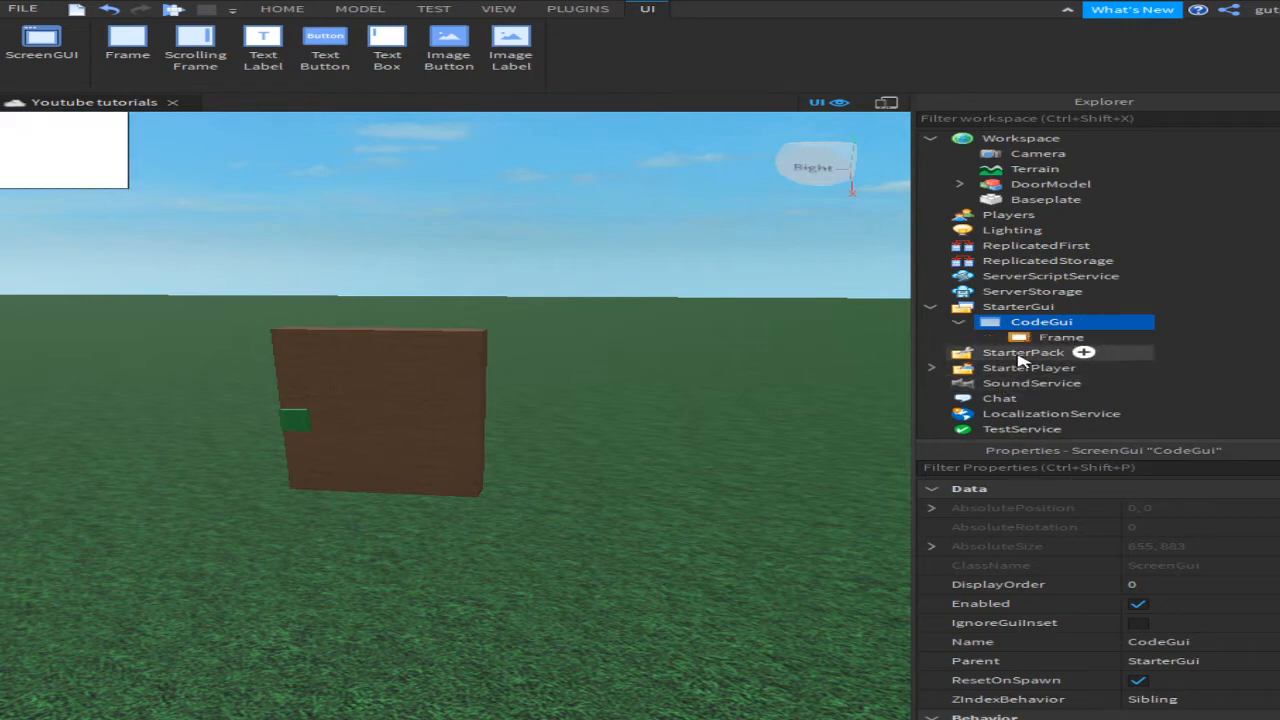
pyautogui.click(1021, 354)
pyautogui.click(1025, 342)
pyautogui.moveTo(123, 157); pyautogui.dragTo(400, 363)
pyautogui.moveTo(400, 363); pyautogui.dragTo(517, 326, button='right')
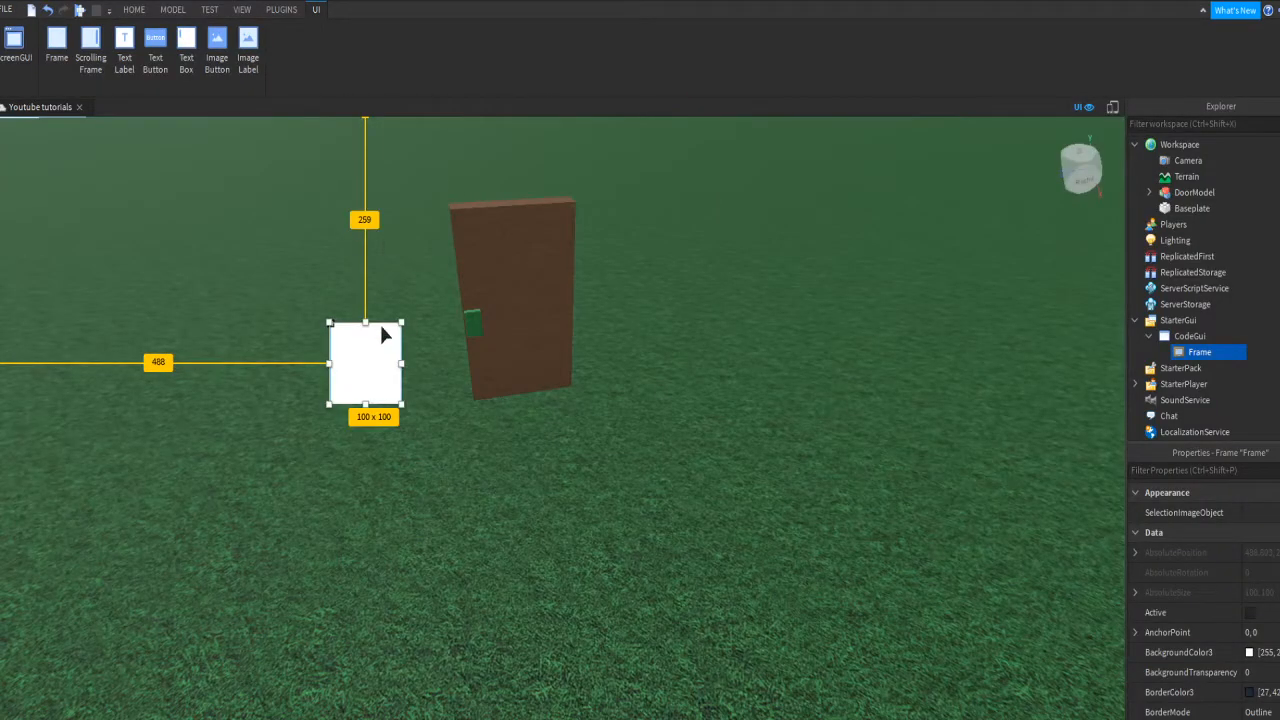
pyautogui.moveTo(381, 333); pyautogui.dragTo(215, 245)
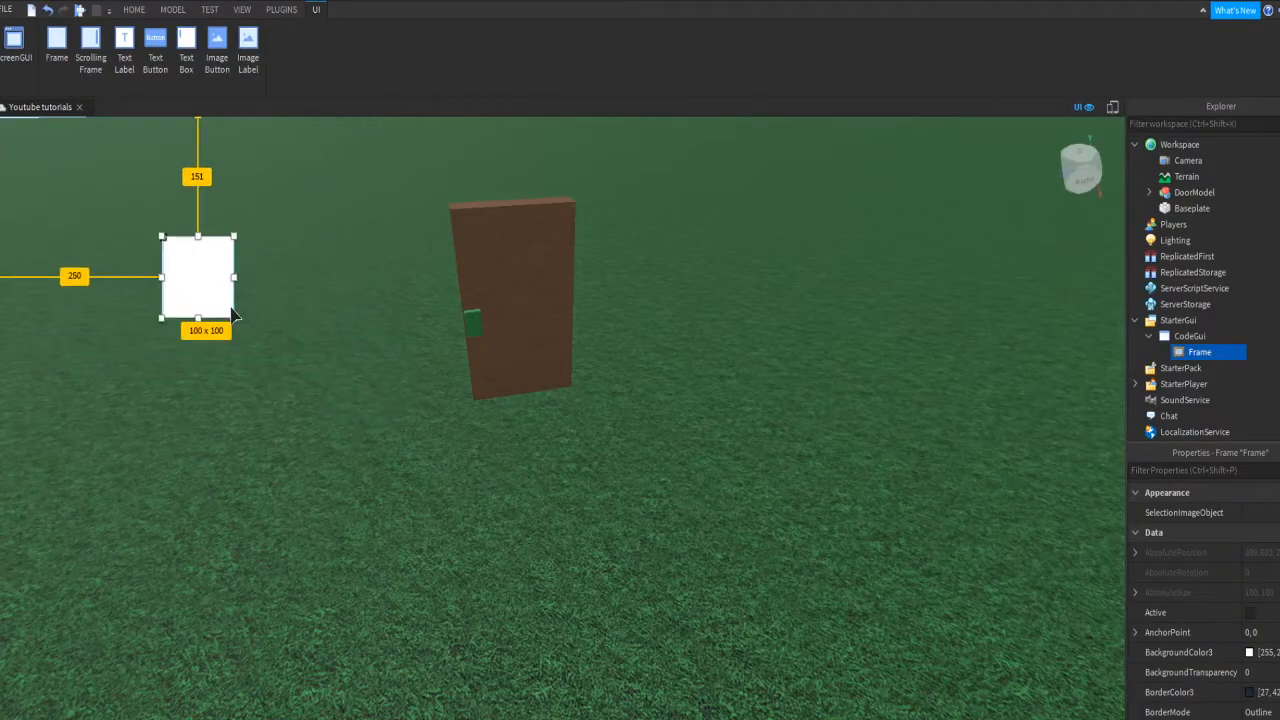
pyautogui.moveTo(234, 315); pyautogui.dragTo(470, 541)
pyautogui.moveTo(437, 468); pyautogui.dragTo(413, 573)
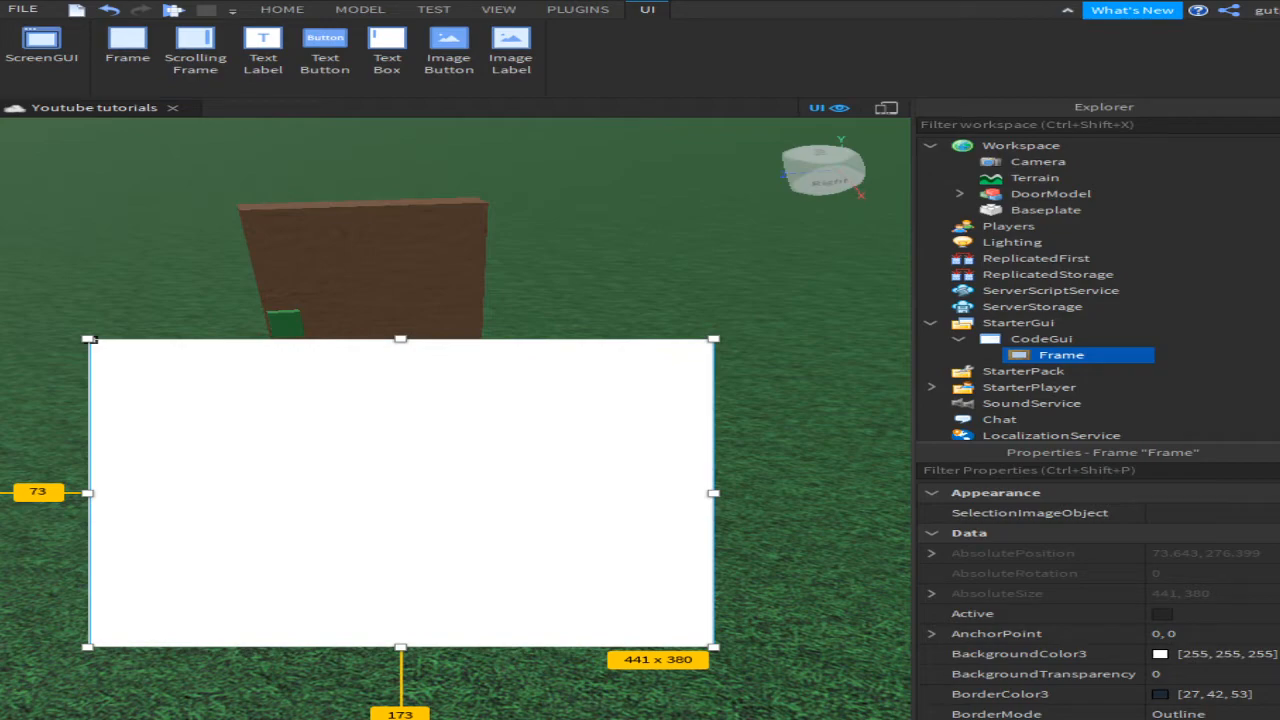
pyautogui.moveTo(314, 266); pyautogui.dragTo(314, 266, button='right')
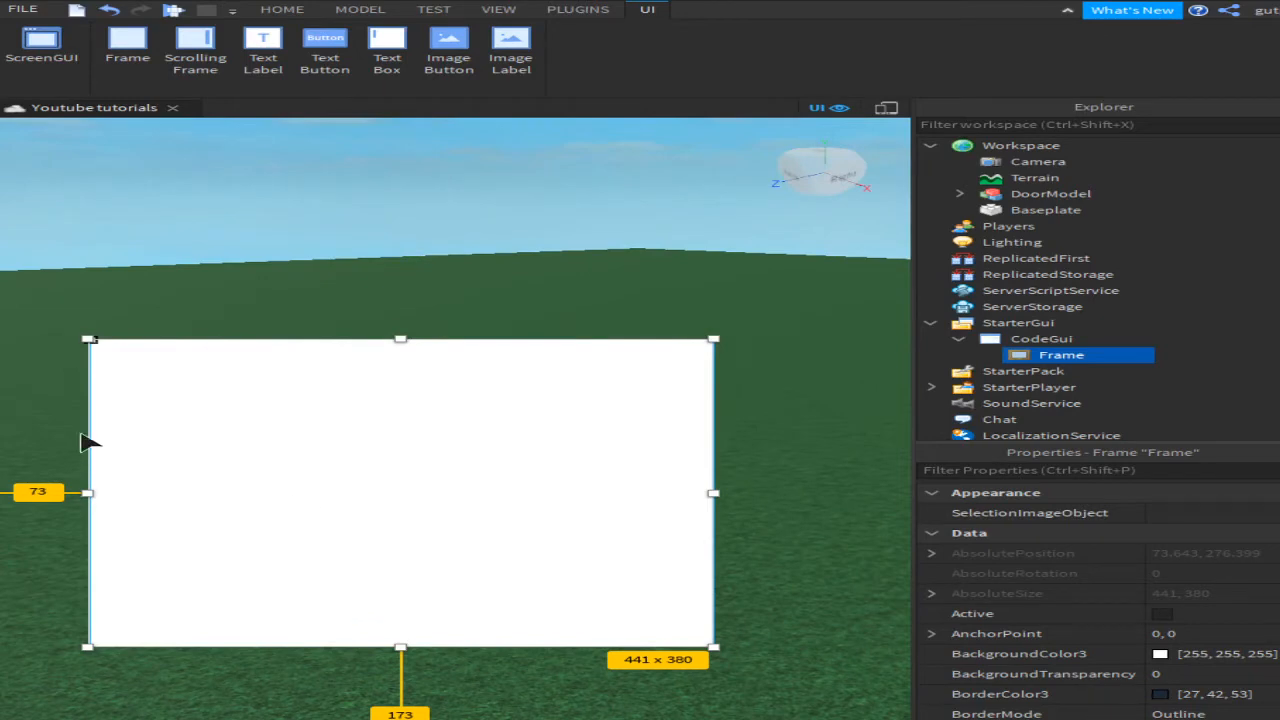
# Step: Rename the Frame to CodeFrame, then change its name to Main
pyautogui.doubleClick(1100, 354)
pyautogui.write('CodeFrame')
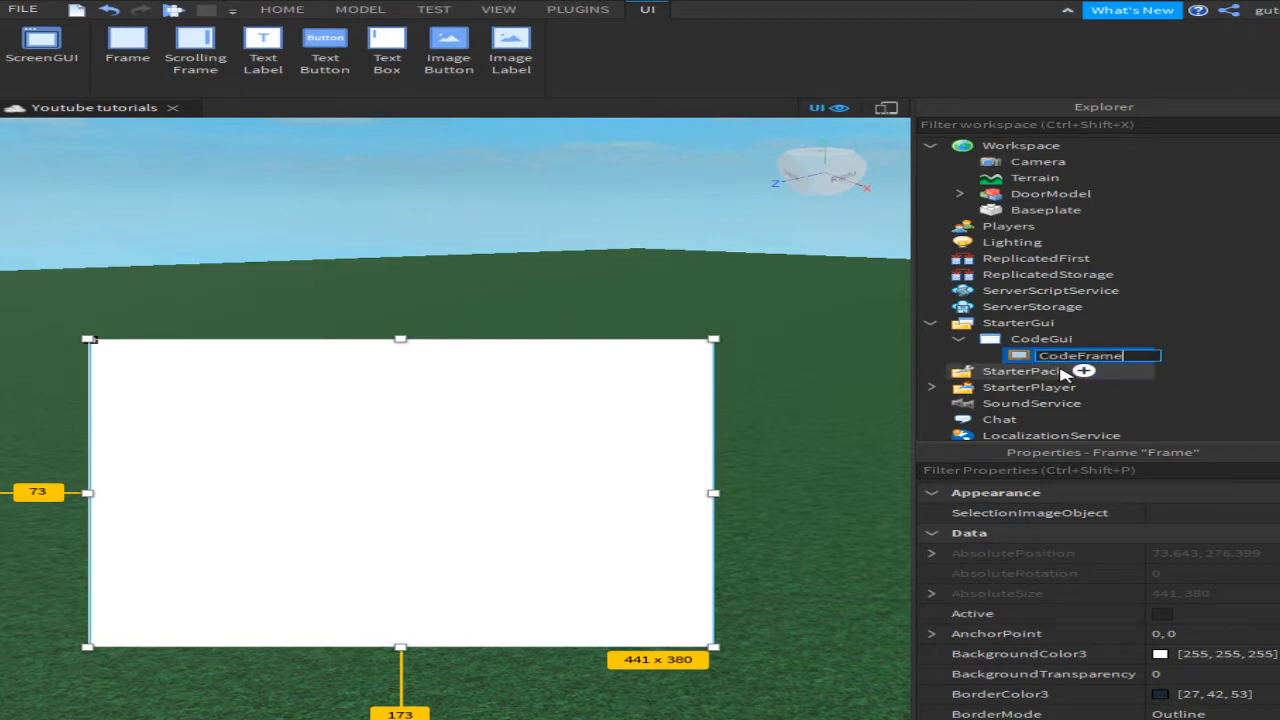
pyautogui.press('Return')
pyautogui.moveTo(1113, 355)
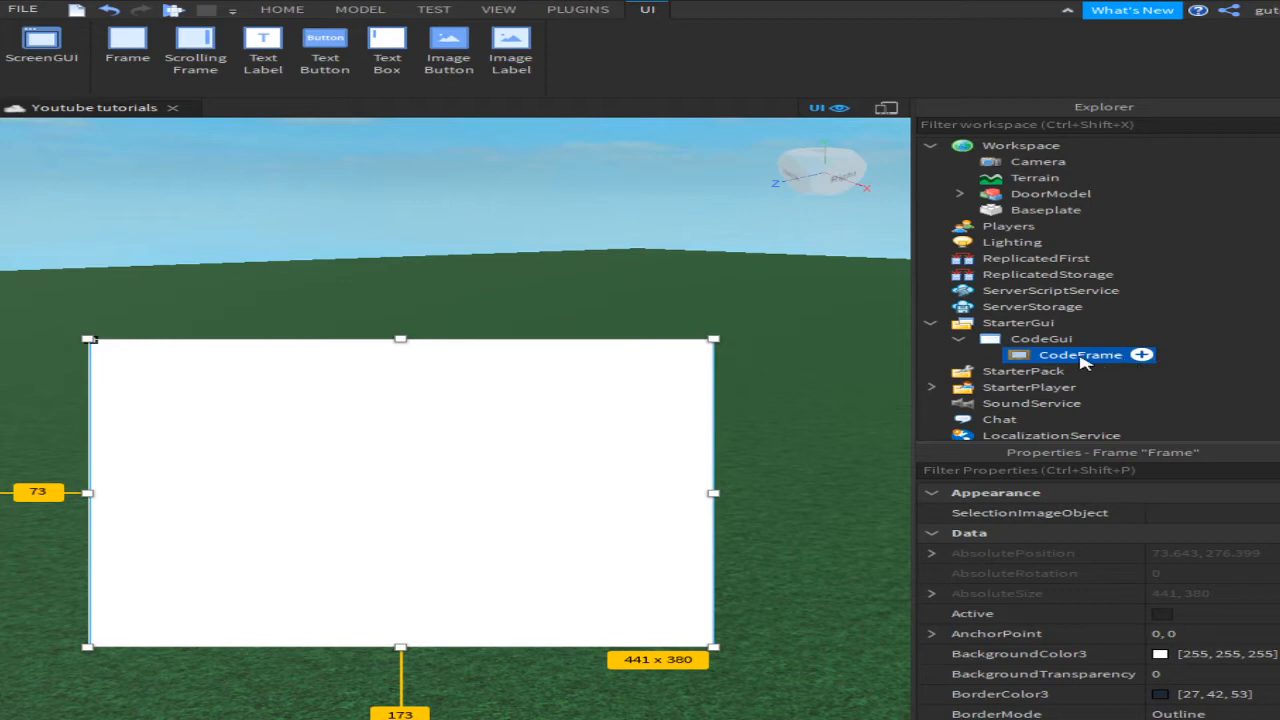
pyautogui.press('F2')
pyautogui.write('M')
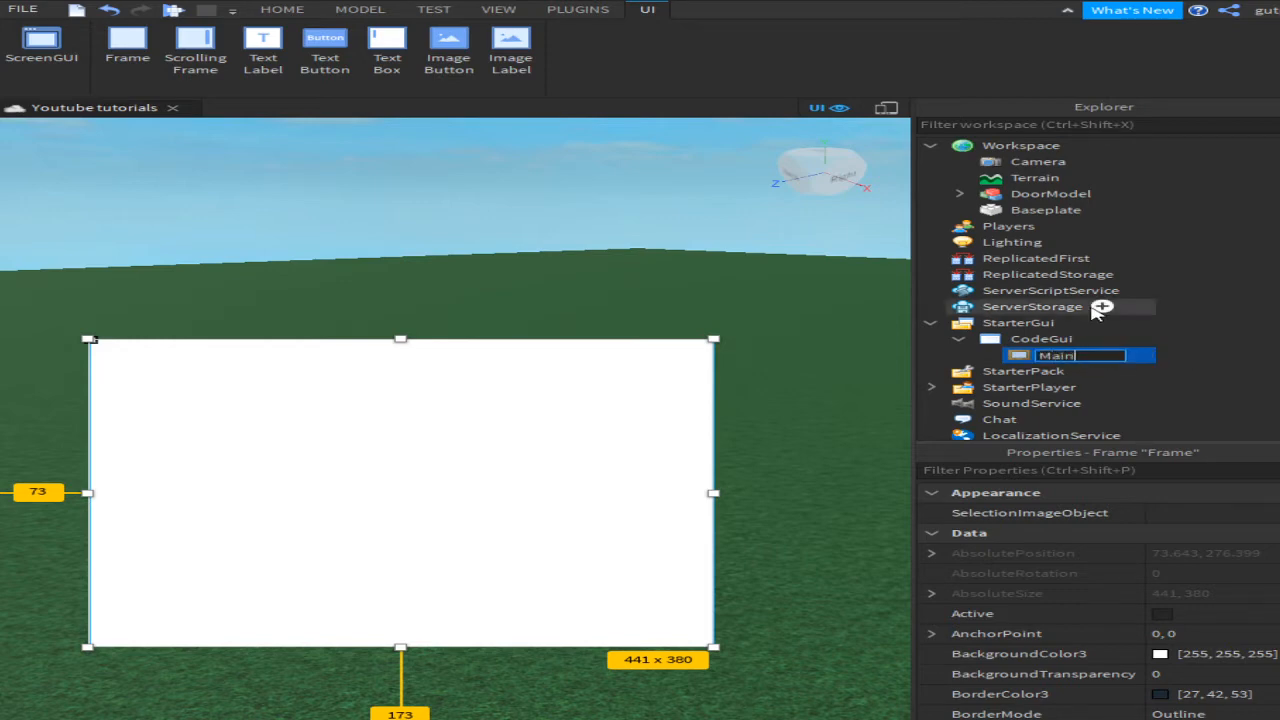
pyautogui.write('ain')
pyautogui.press('Return')
# Step: Reposition the Main frame and place the text button at its left edge
pyautogui.moveTo(614, 391); pyautogui.dragTo(191, 434)
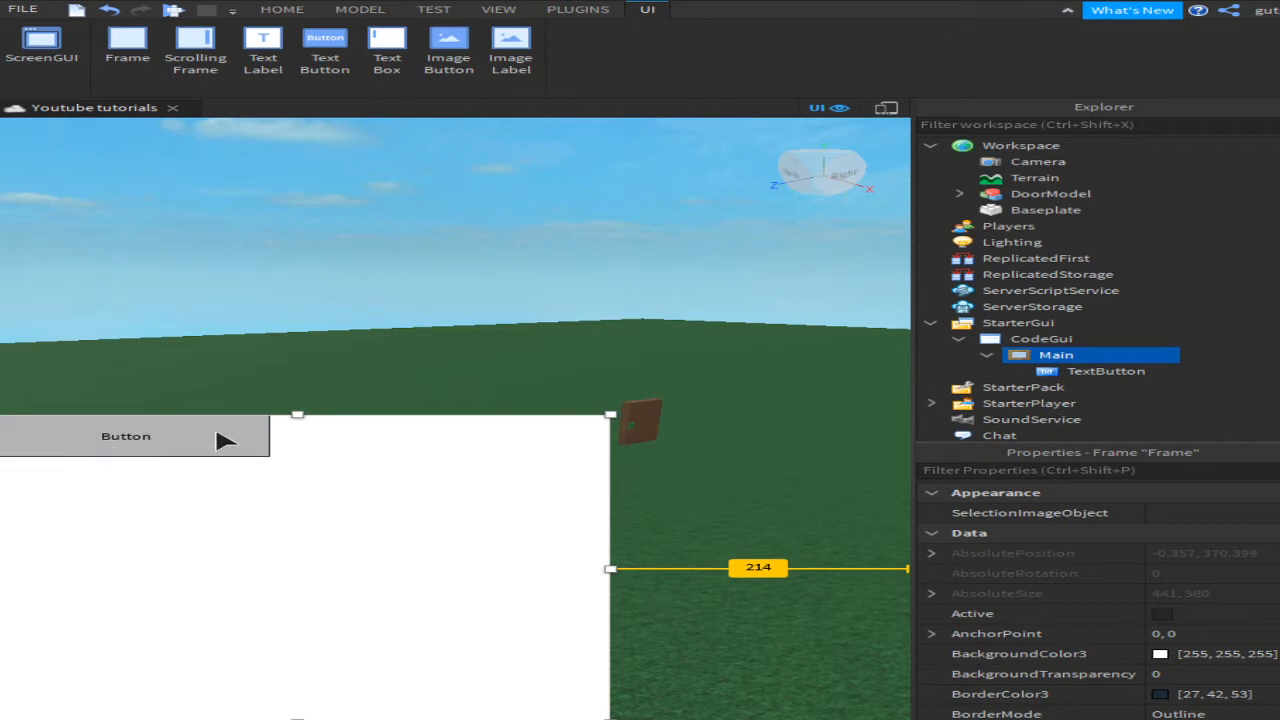
pyautogui.moveTo(223, 437)
pyautogui.mouseDown()
pyautogui.moveTo(323, 437)
pyautogui.moveTo(214, 434)
pyautogui.mouseUp()
pyautogui.moveTo(352, 482); pyautogui.dragTo(433, 471)
pyautogui.moveTo(309, 434); pyautogui.dragTo(289, 451)
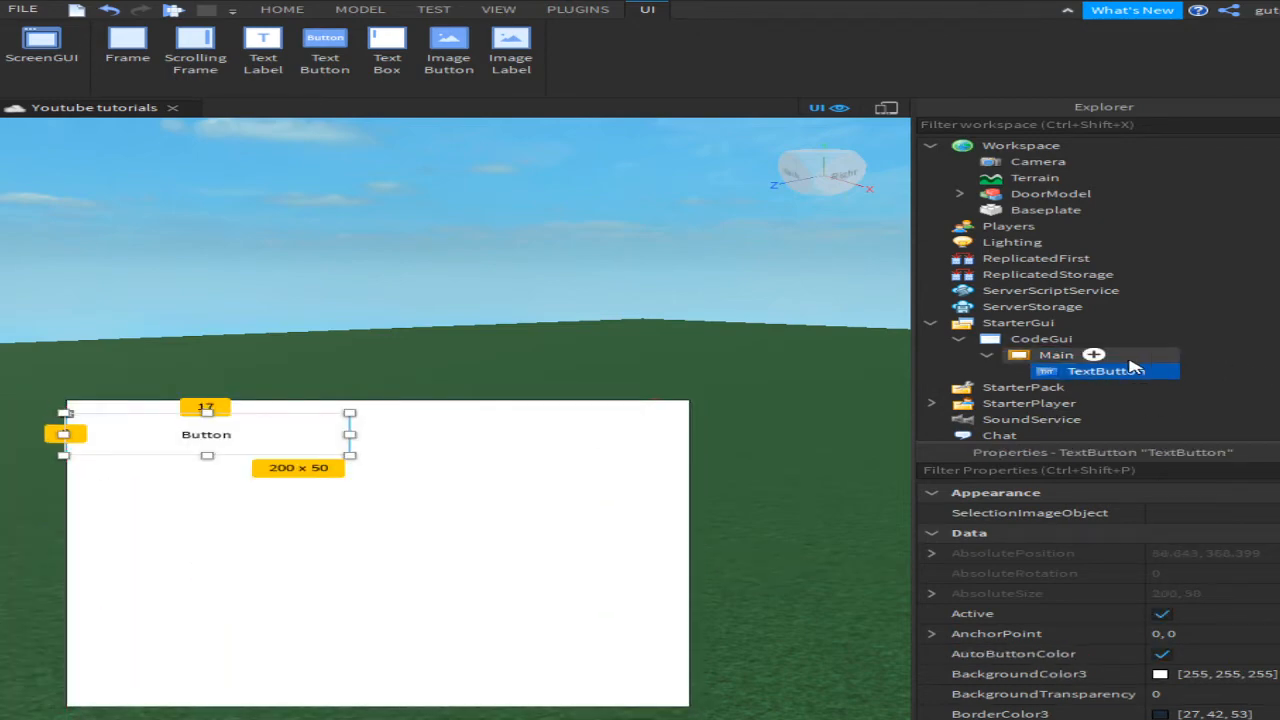
# Step: Add a UIGridLayout inside Main and begin renaming the text button
pyautogui.click(1125, 357)
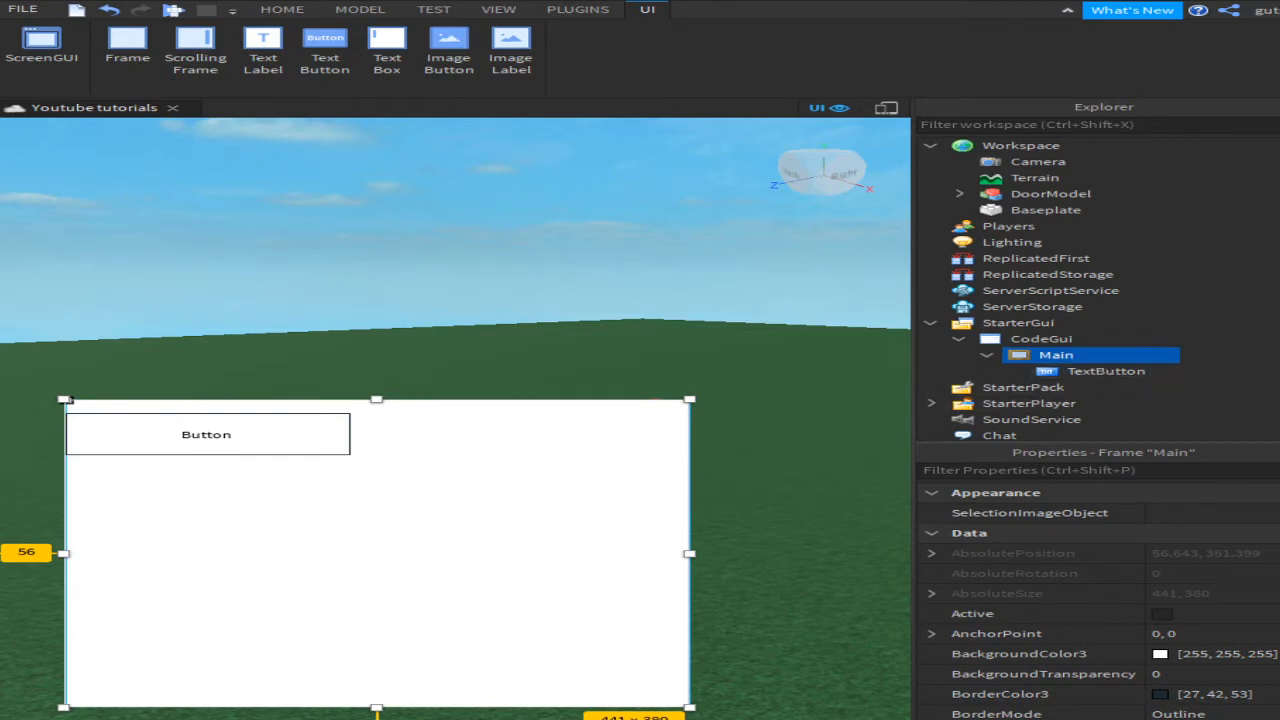
pyautogui.click(946, 427)
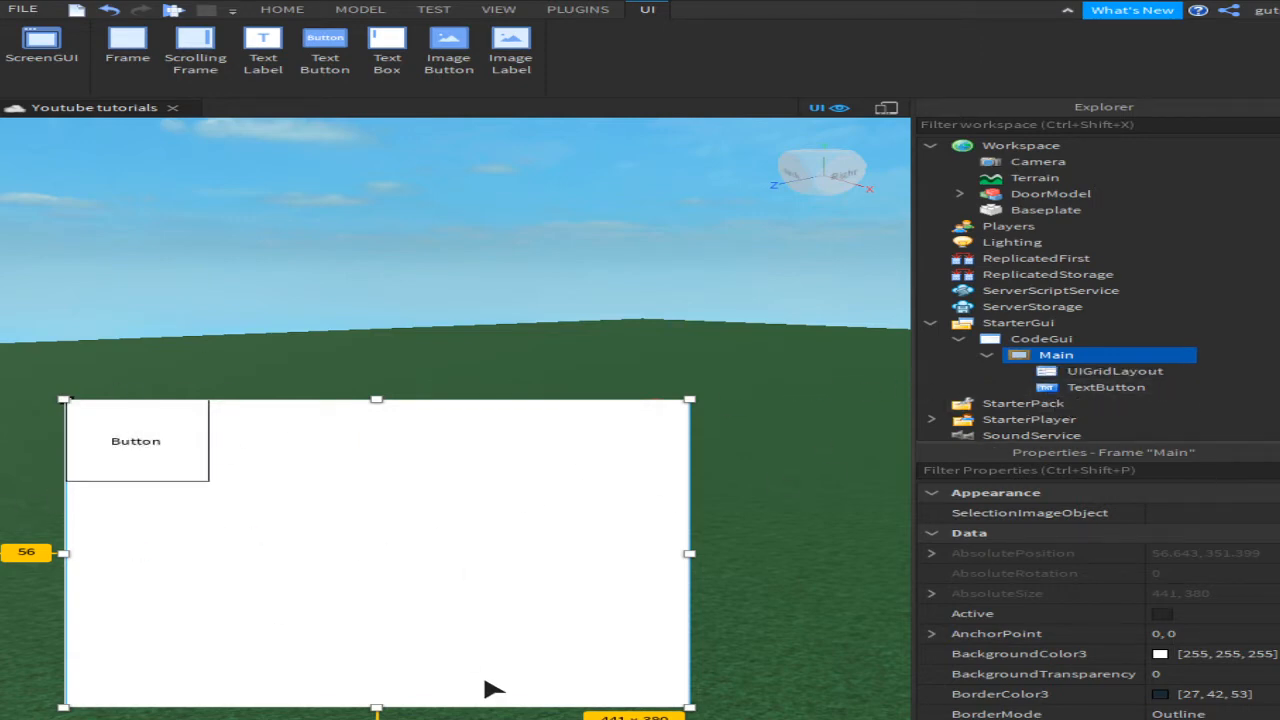
pyautogui.click(1118, 387)
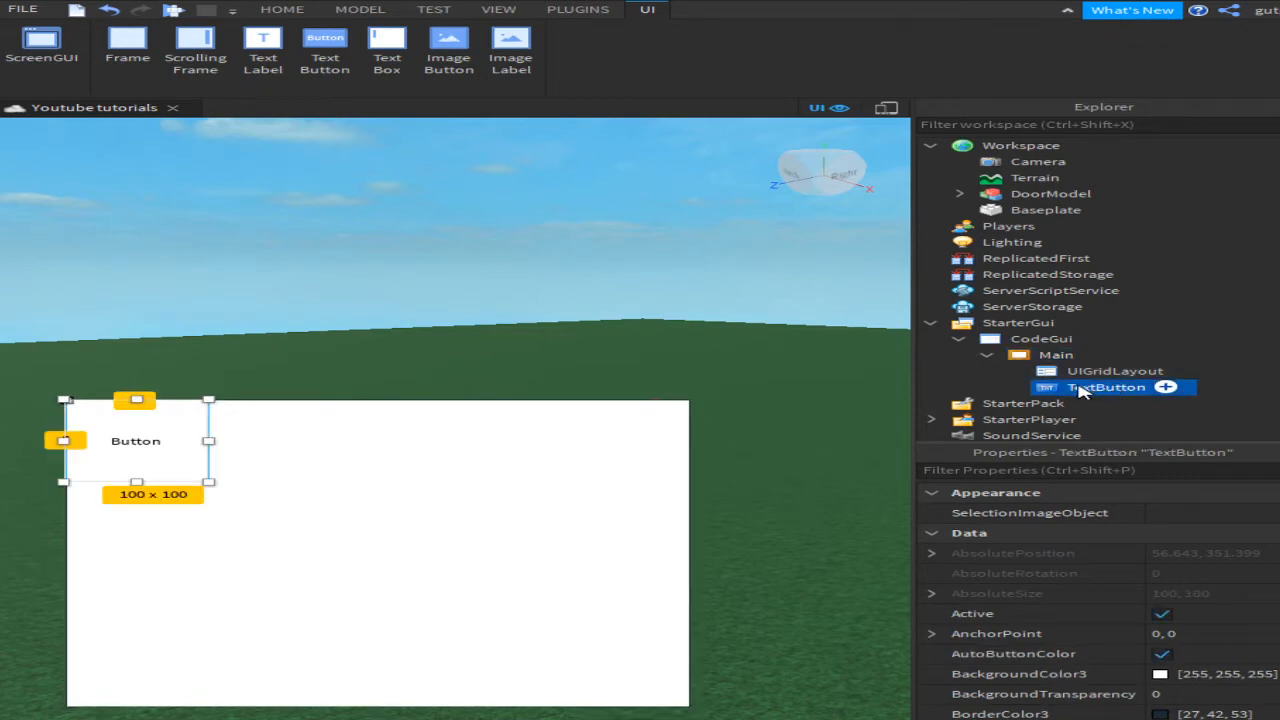
pyautogui.press('F2')
pyautogui.write('11')
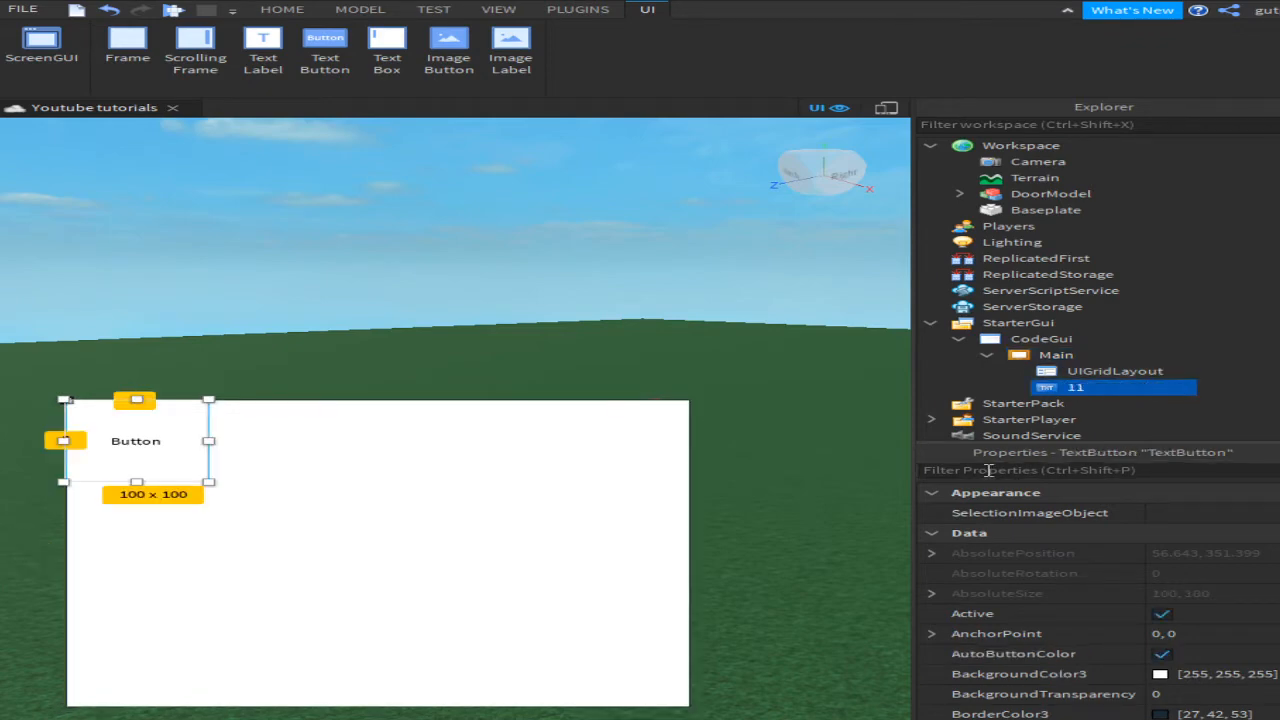
pyautogui.click(1076, 390)
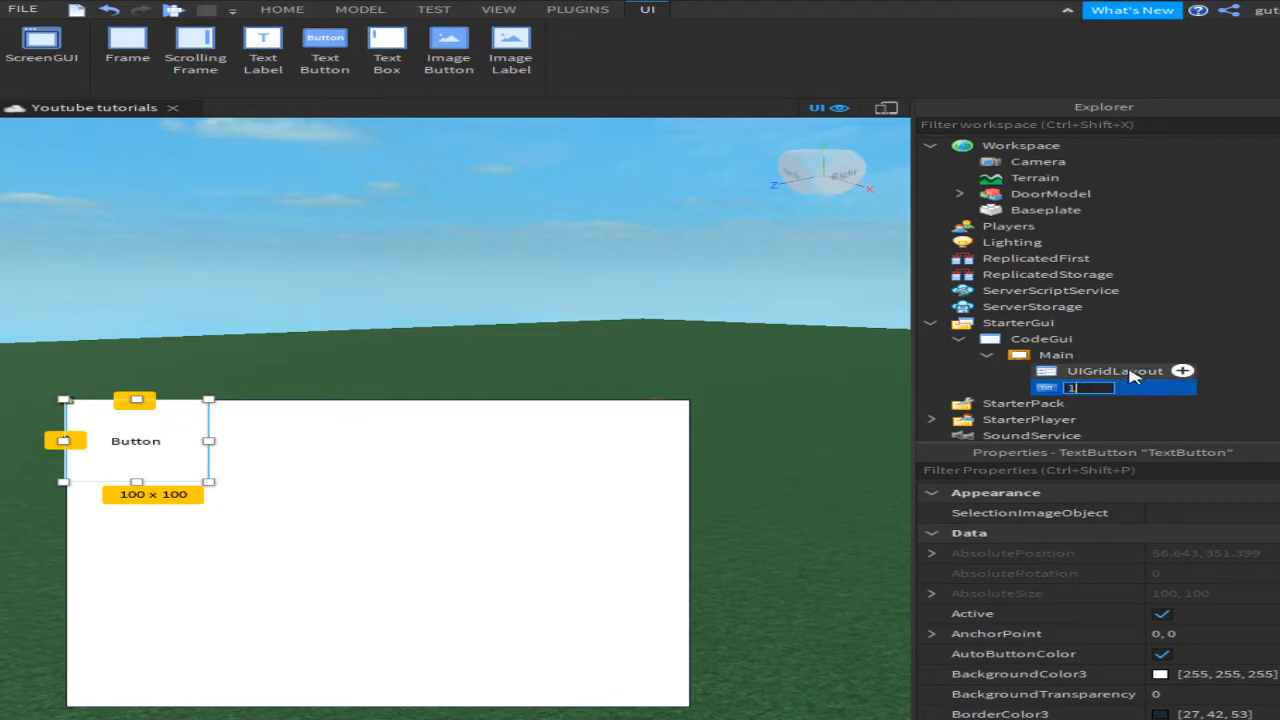
# Step: Name the button 1 and set its Style to RobloxButtonDefault
pyautogui.press('Return')
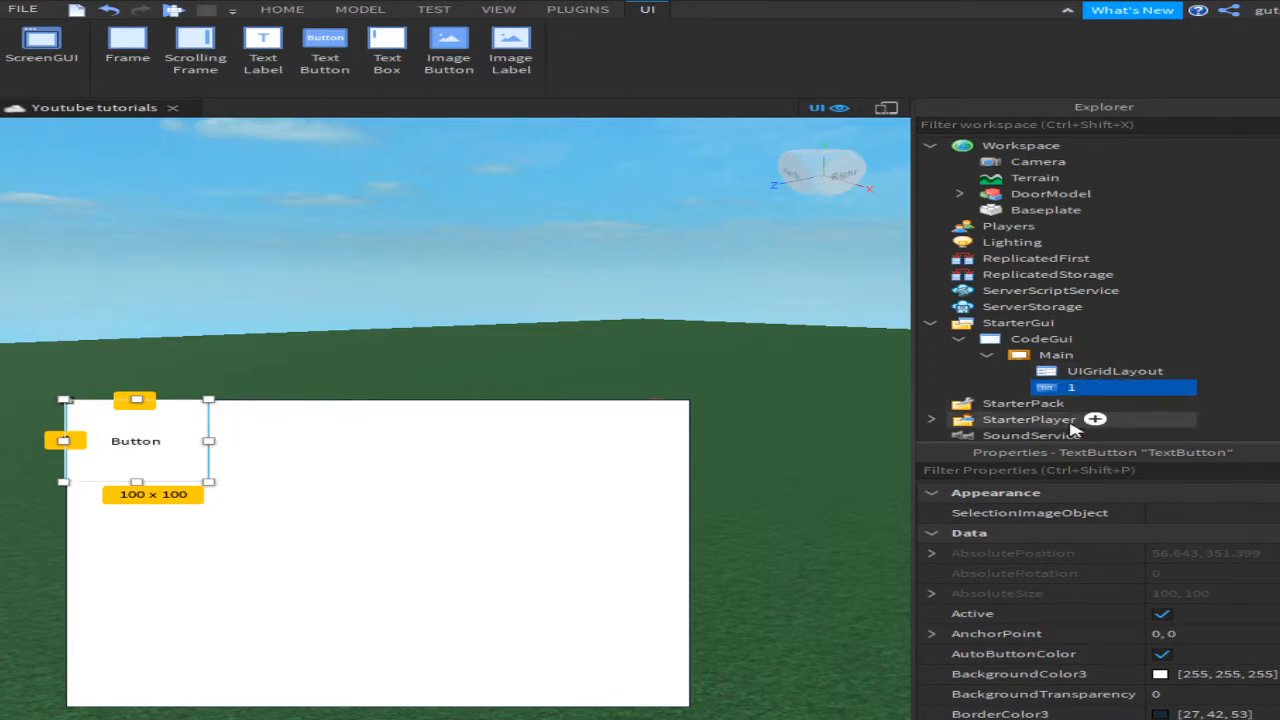
pyautogui.click(1119, 478)
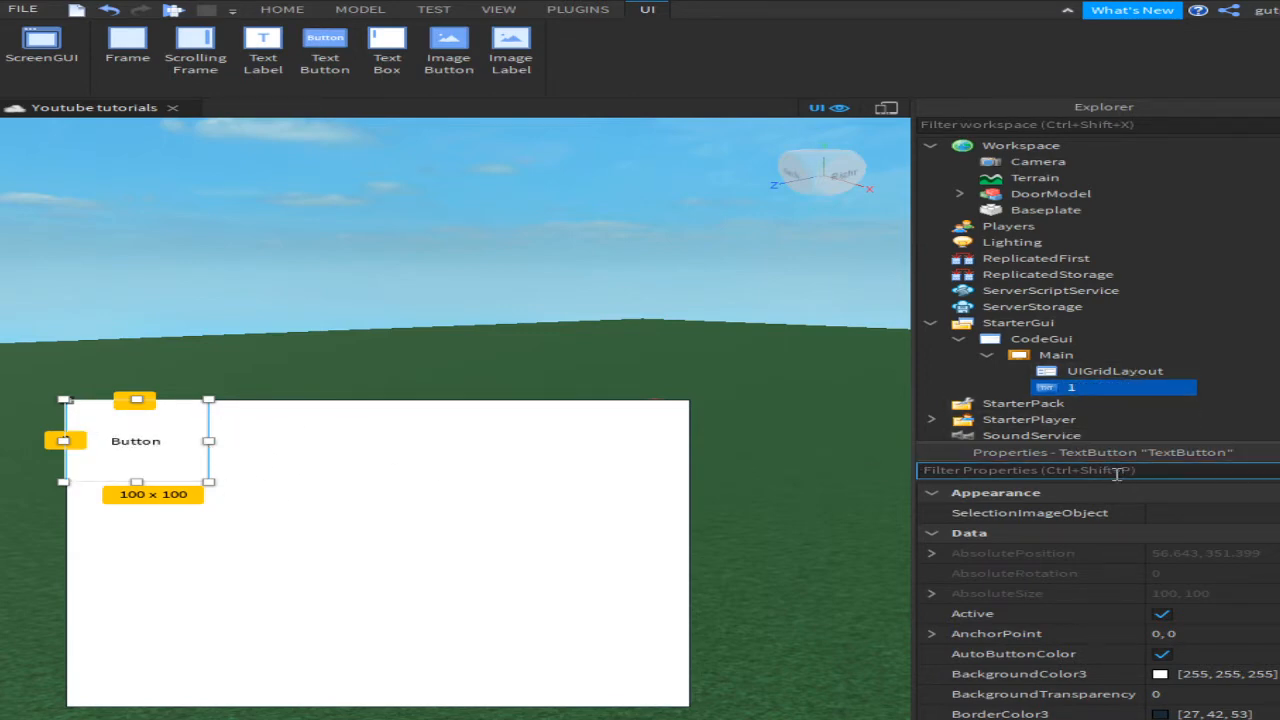
pyautogui.write('bac')
pyautogui.click(1175, 515)
pyautogui.click(960, 470)
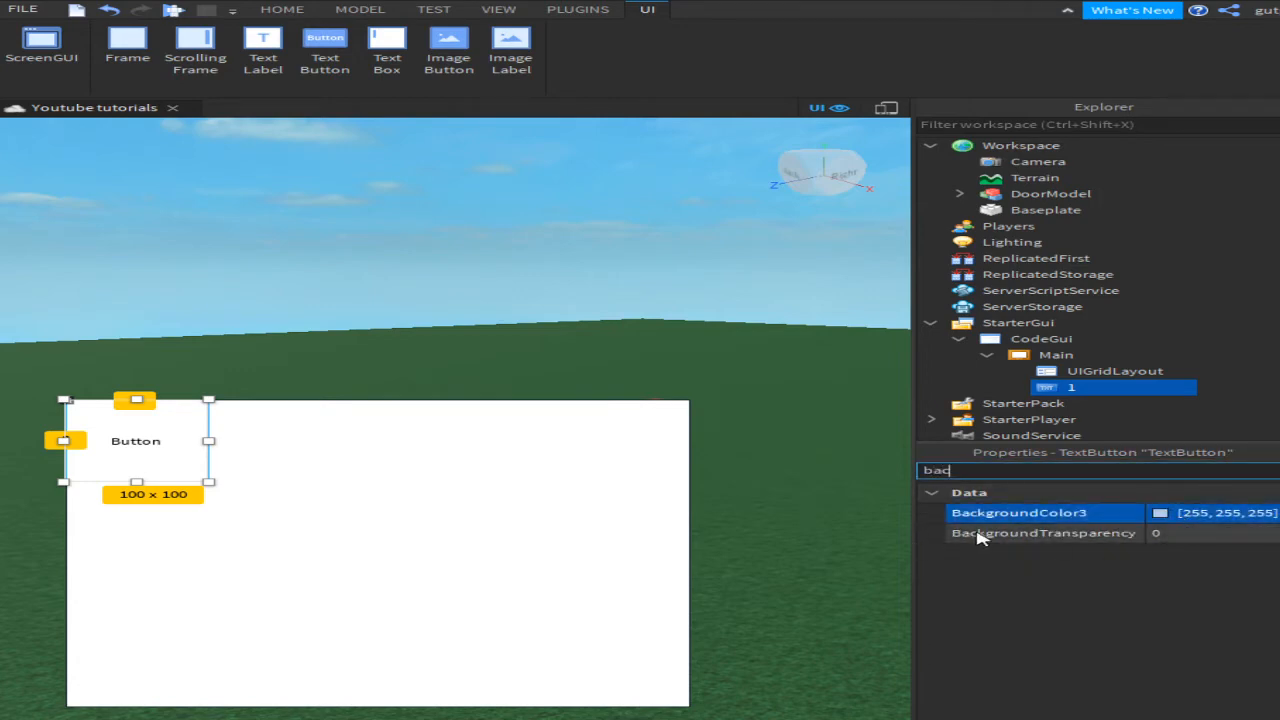
pyautogui.write('sty')
pyautogui.click(1119, 513)
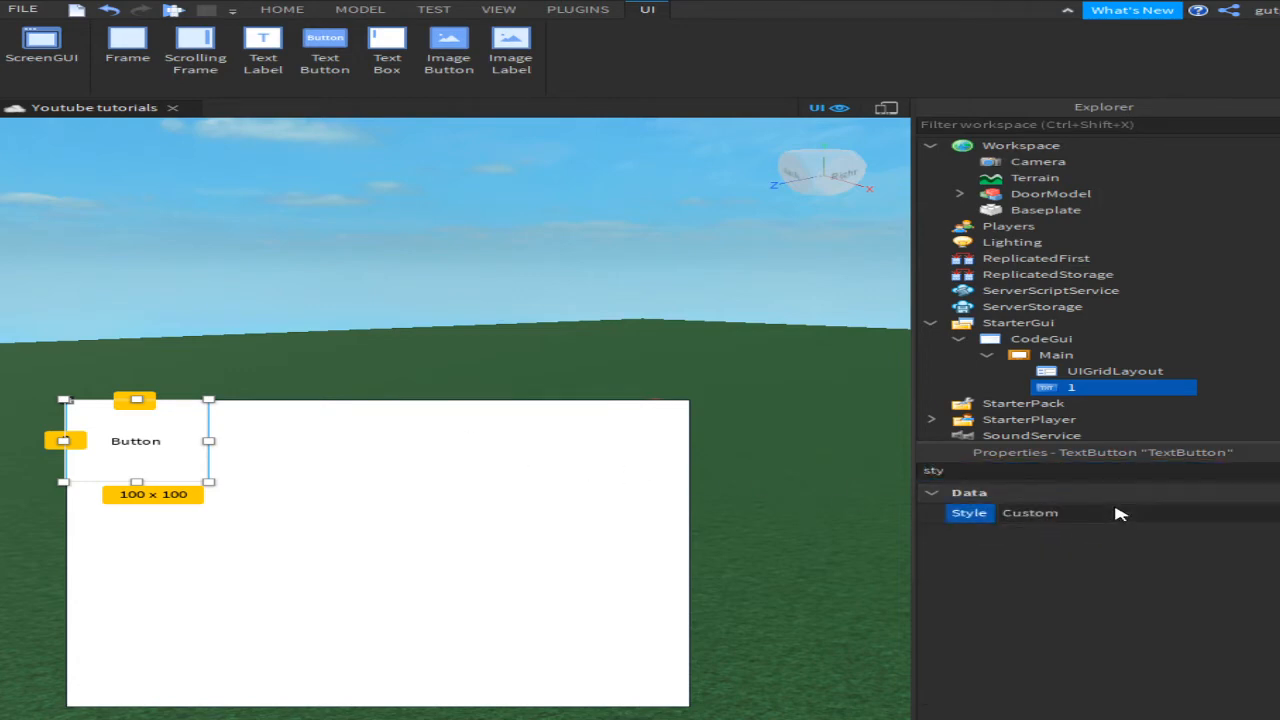
pyautogui.scroll(-4, 1015, 511)
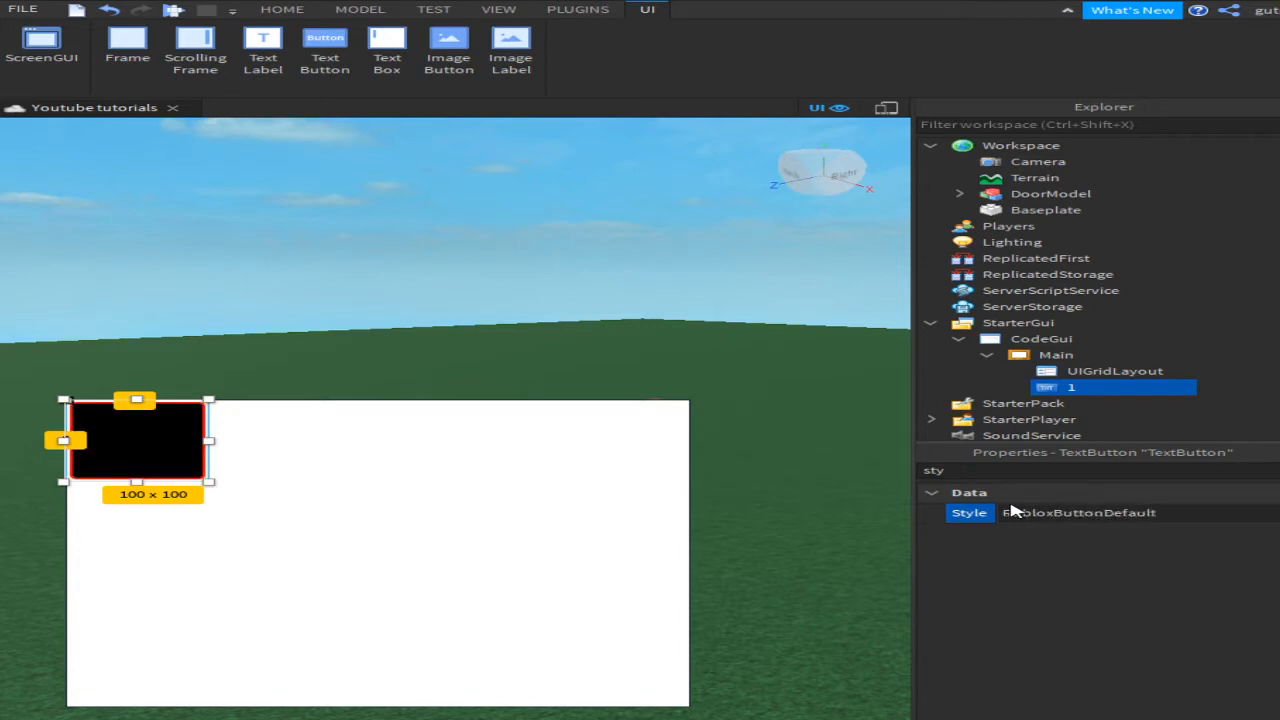
pyautogui.click(386, 214)
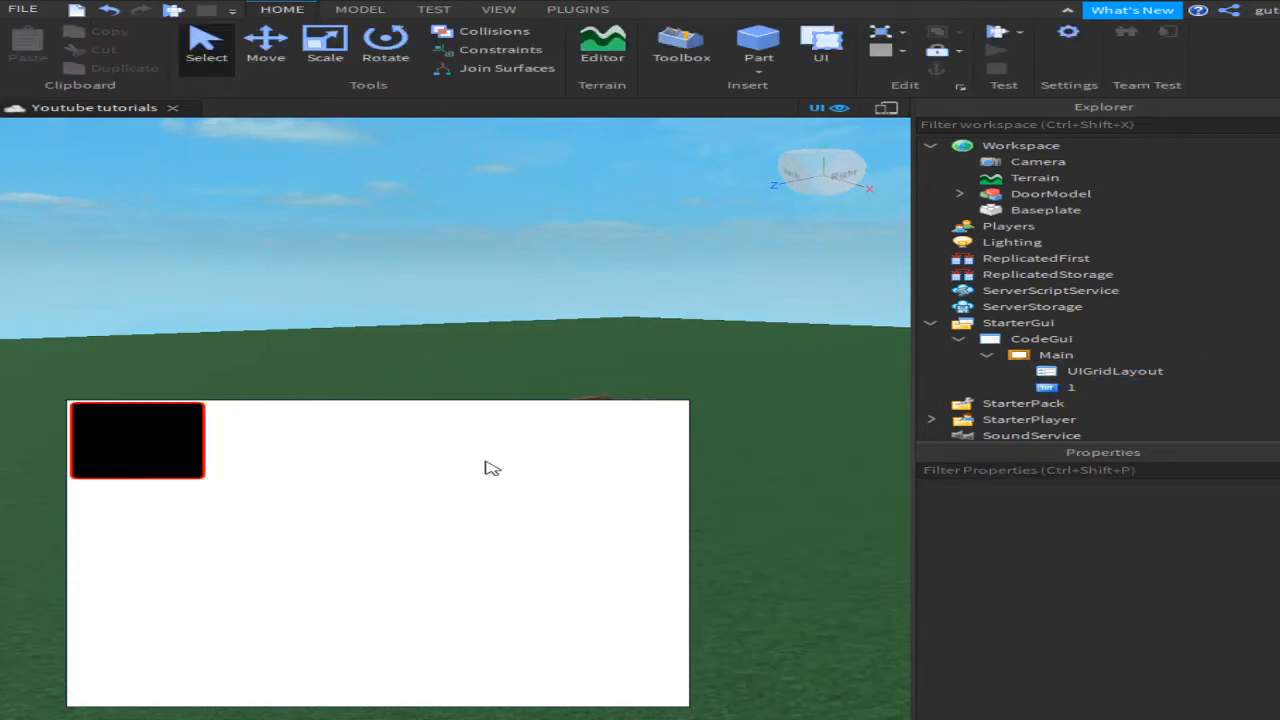
# Step: Enable TextScaled, make the text colour white, and set the button Text to 1
pyautogui.click(1071, 387)
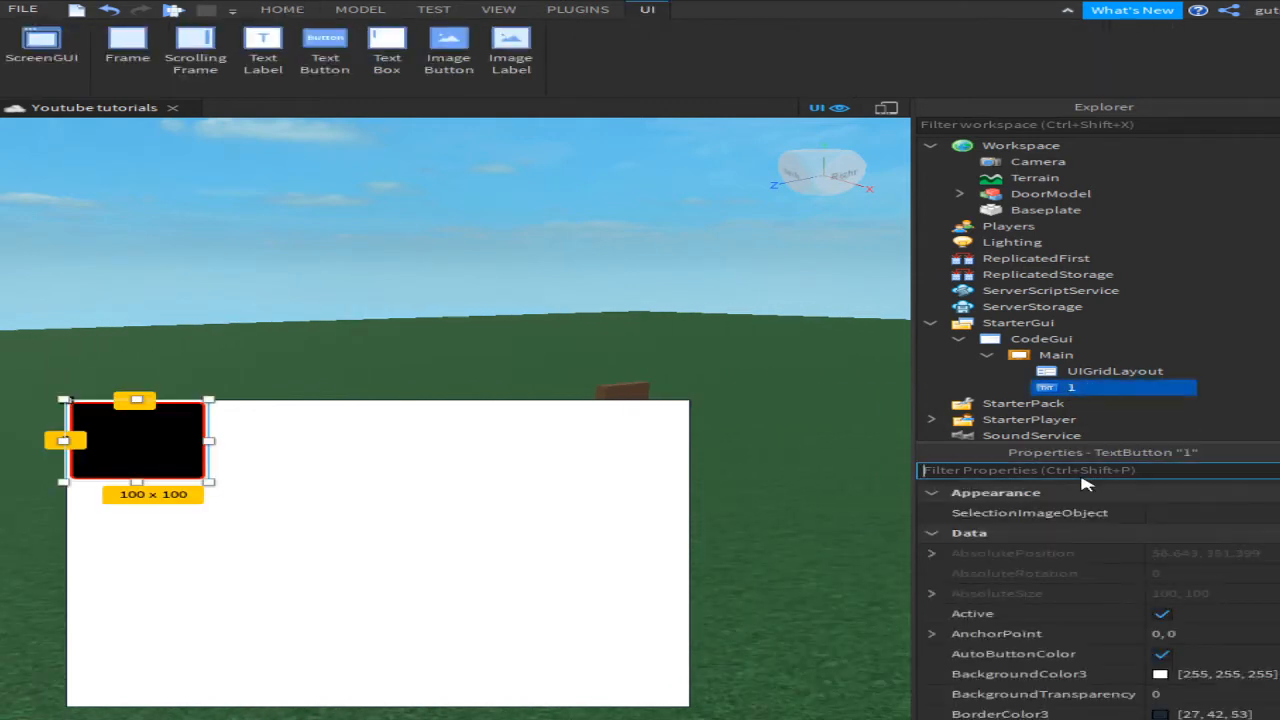
pyautogui.write('text')
pyautogui.click(1150, 594)
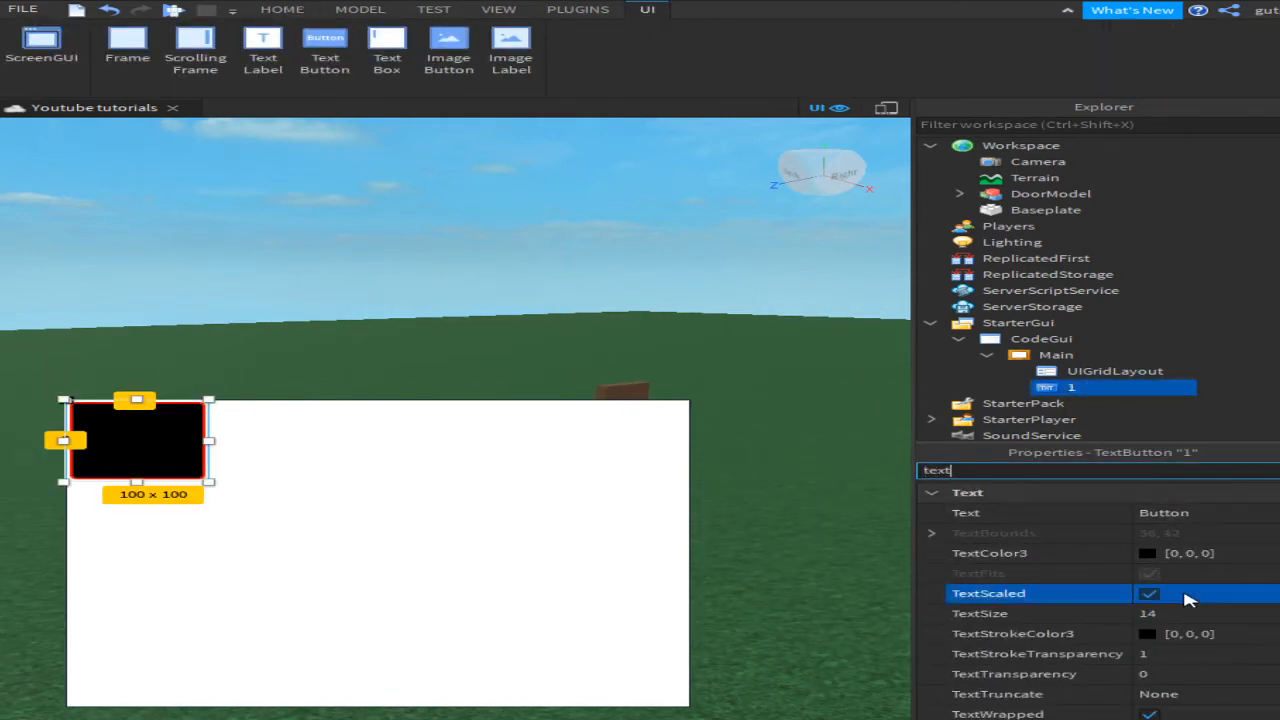
pyautogui.click(1138, 553)
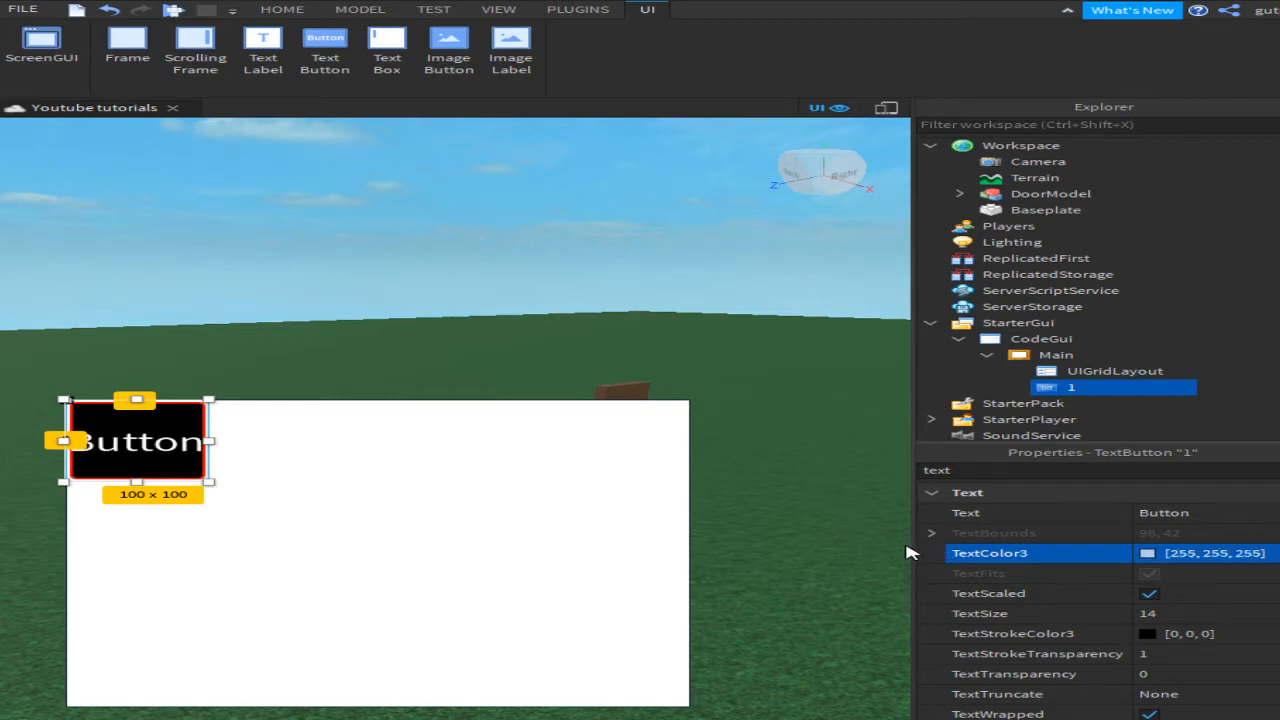
pyautogui.click(858, 547)
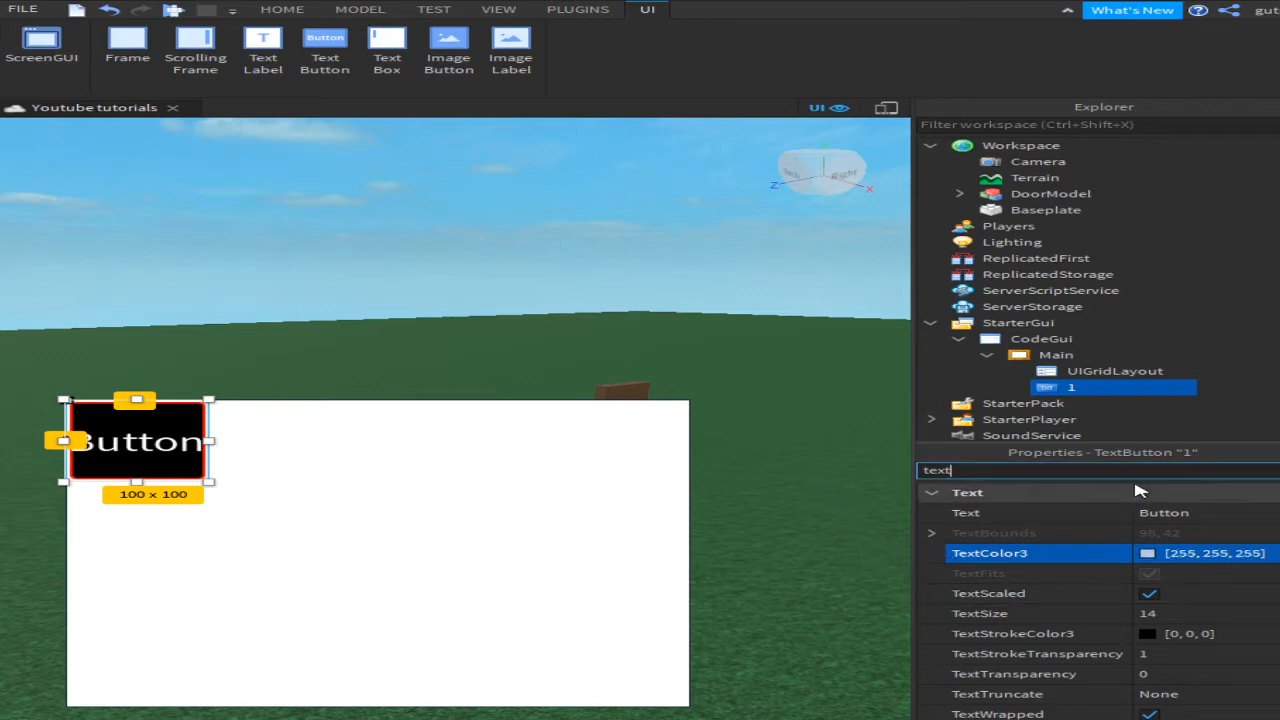
pyautogui.click(1163, 512)
pyautogui.write('1')
pyautogui.press('Return')
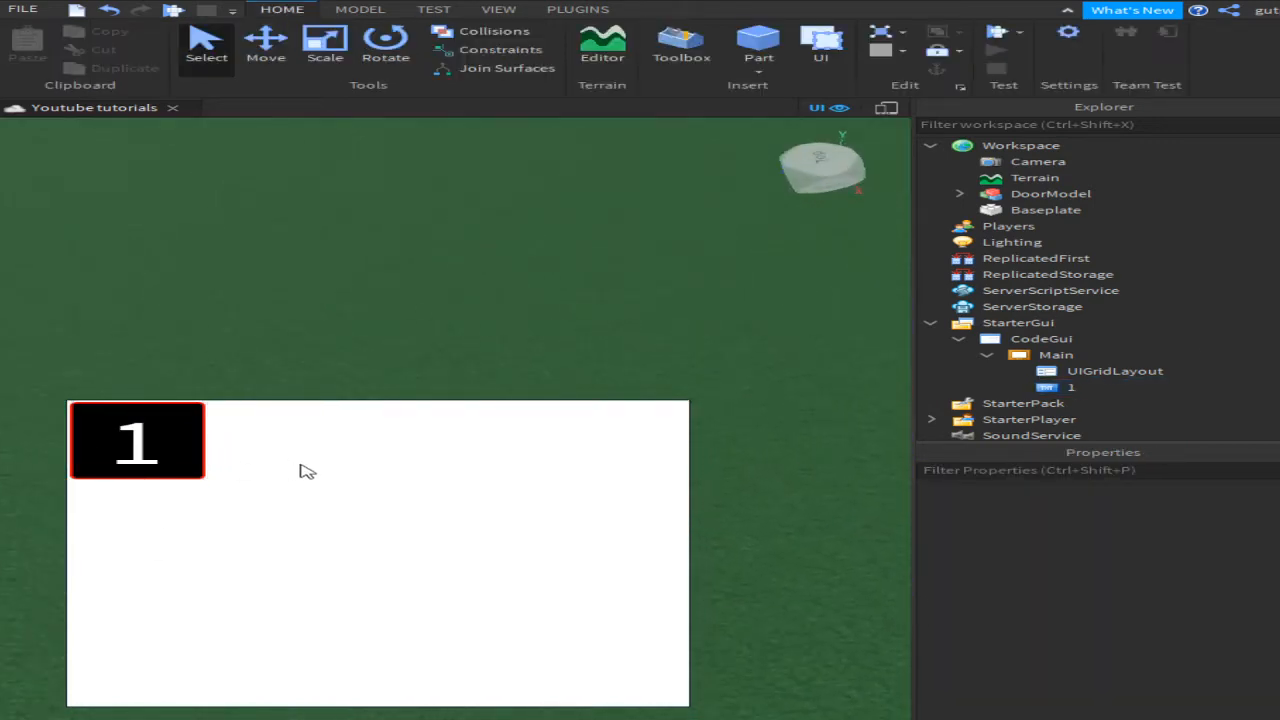
pyautogui.moveTo(351, 325); pyautogui.dragTo(347, 372, button='right')
# Step: Select the UIGridLayout and change its CellSize to 50 by 50
pyautogui.moveTo(212, 427); pyautogui.dragTo(308, 330)
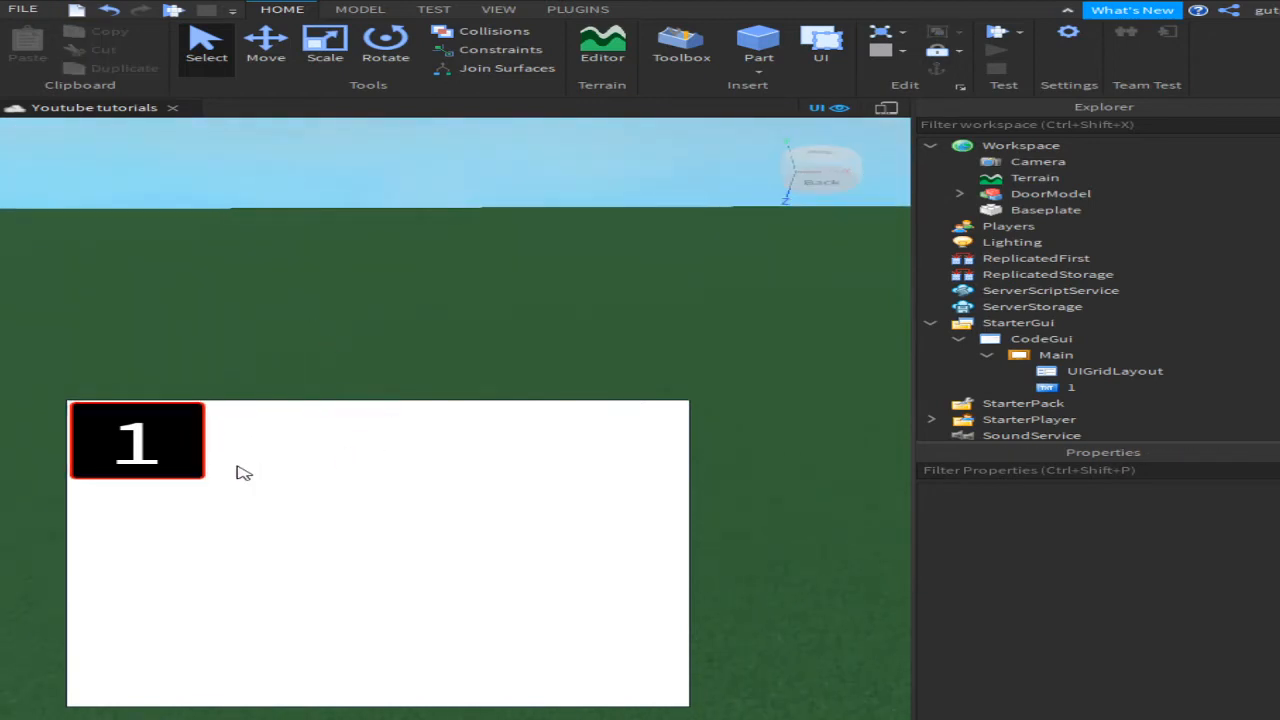
pyautogui.click(1077, 389)
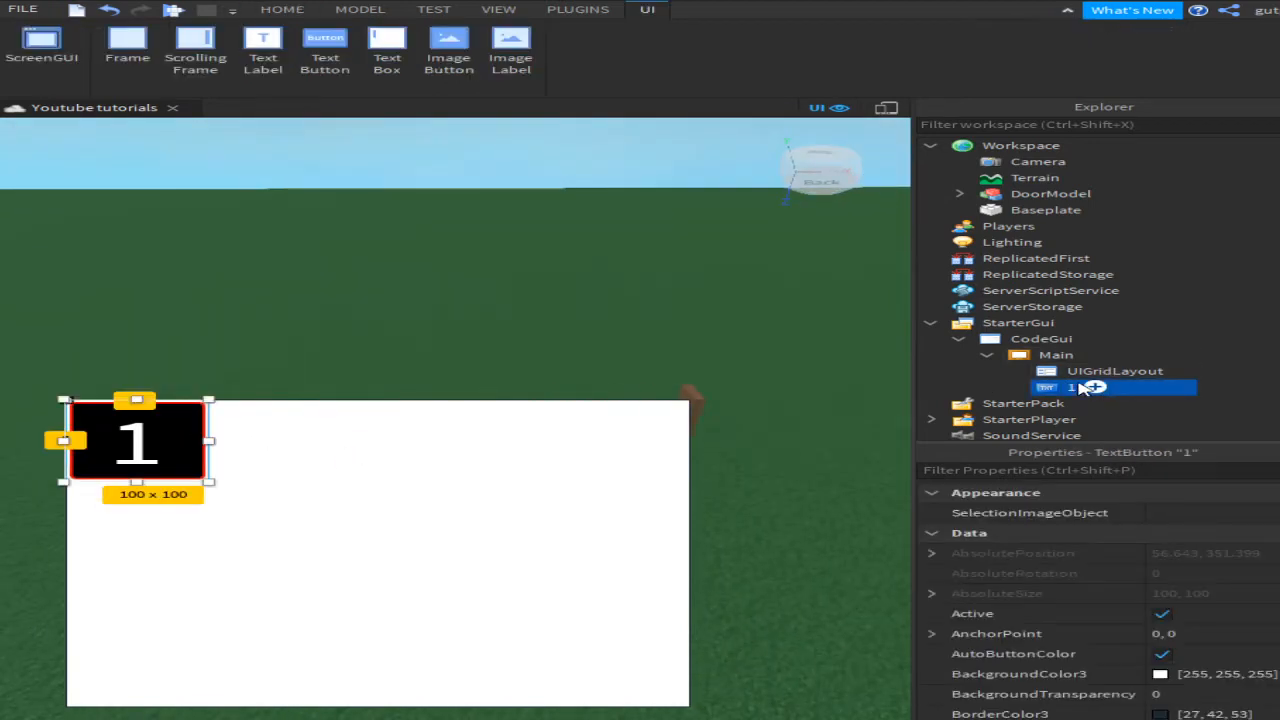
pyautogui.click(1088, 372)
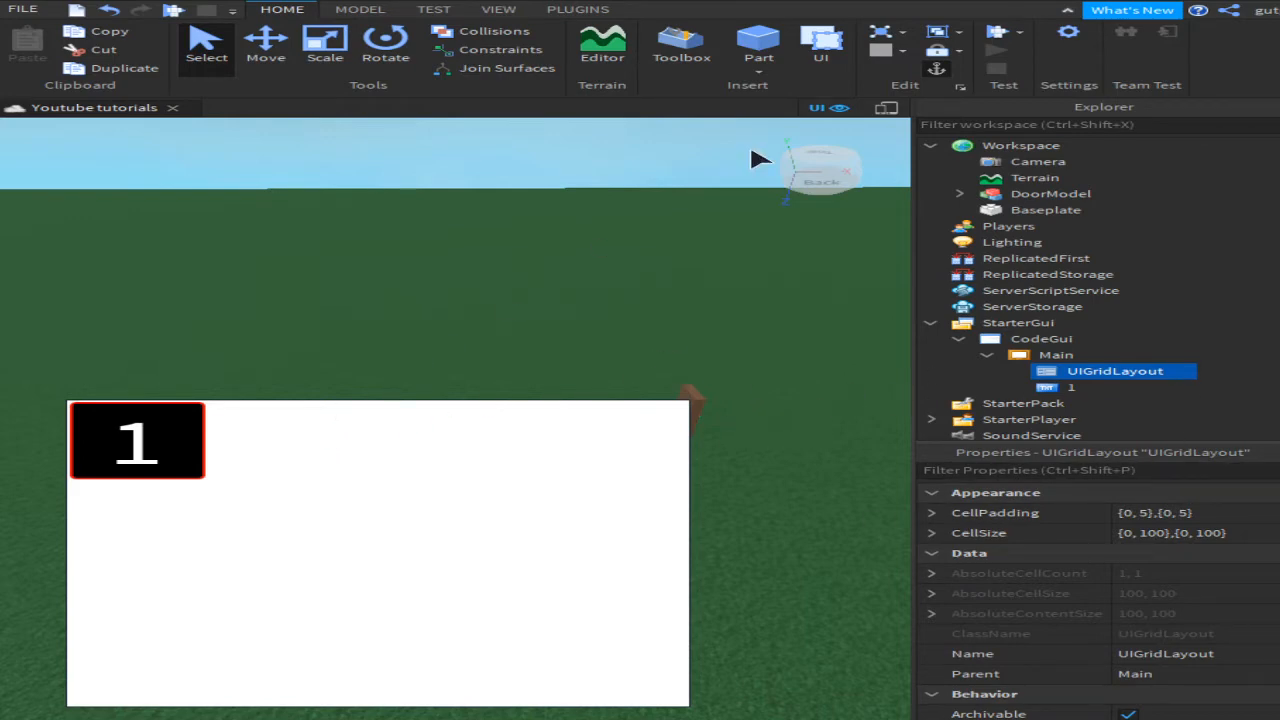
pyautogui.click(1172, 538)
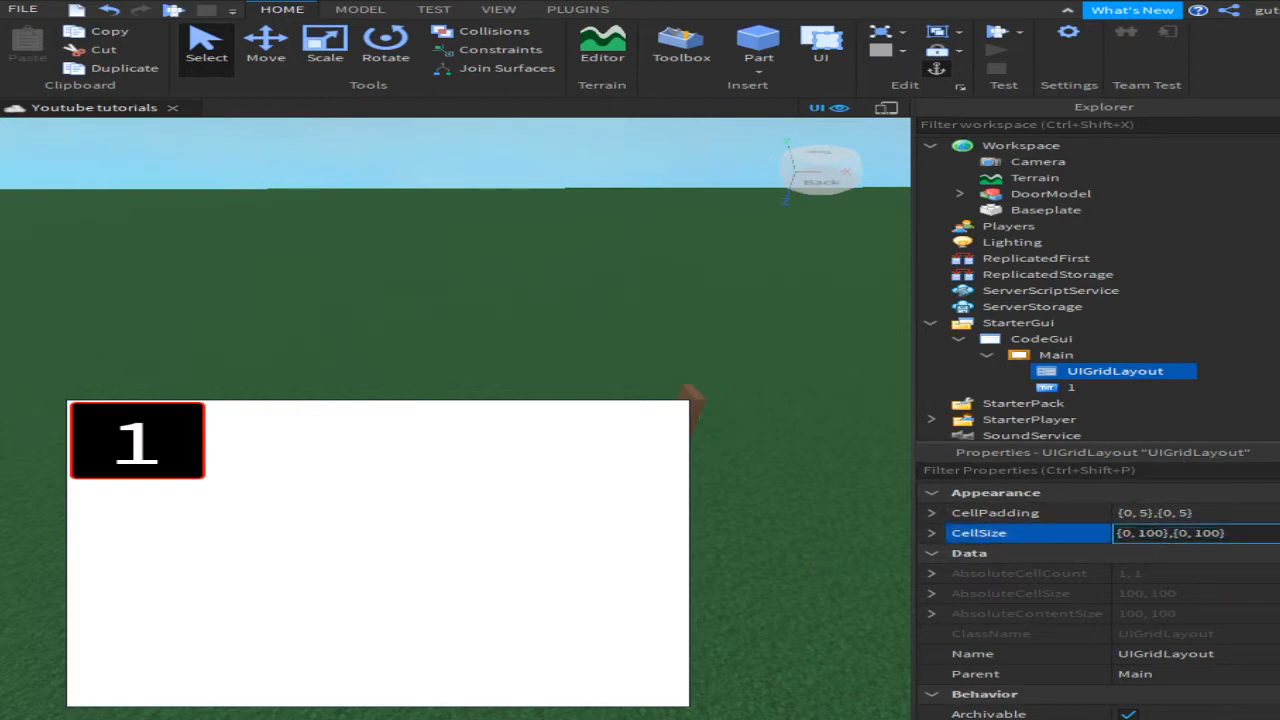
pyautogui.press('Delete')
pyautogui.press('BackSpace')
pyautogui.write('5')
pyautogui.press('Return')
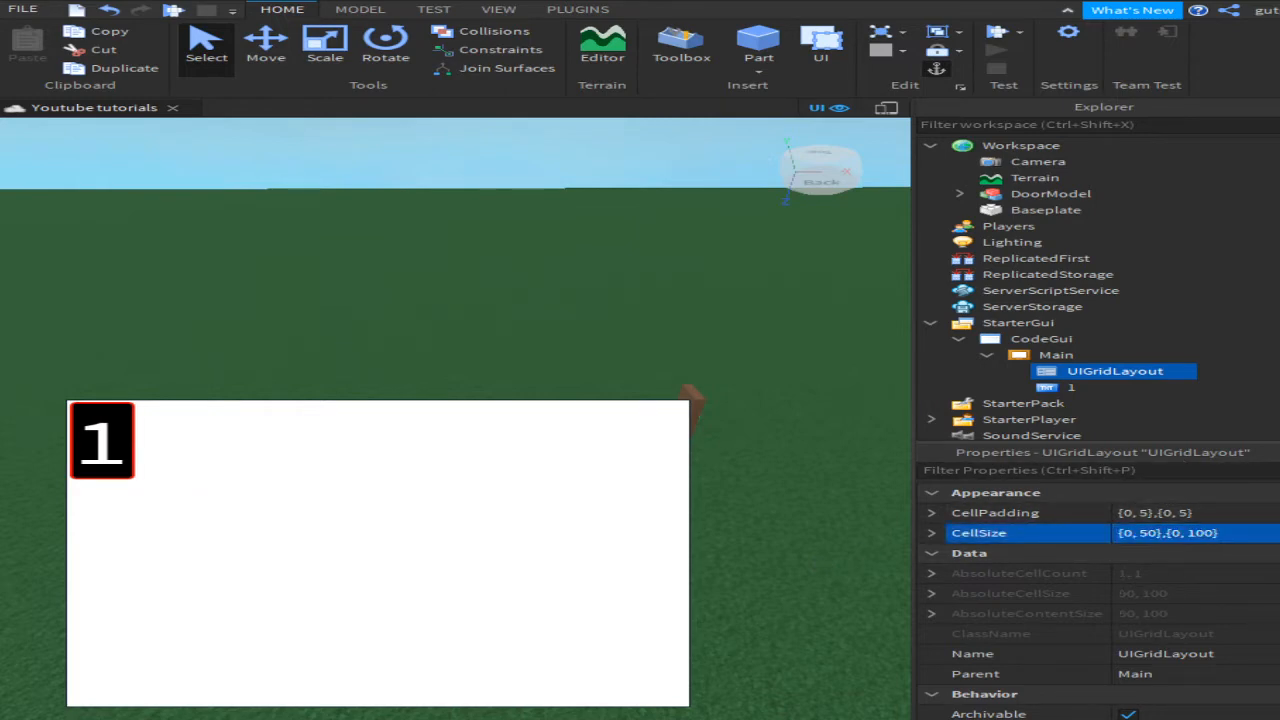
pyautogui.click(1196, 533)
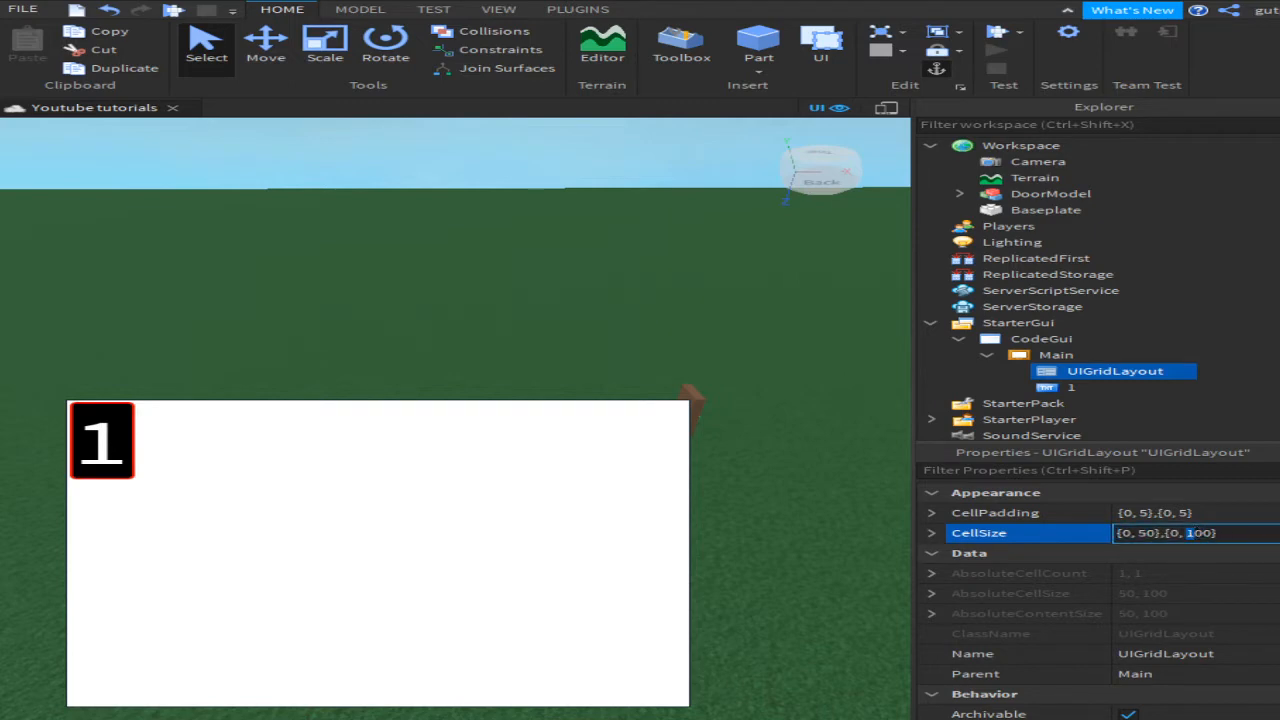
pyautogui.click(932, 553)
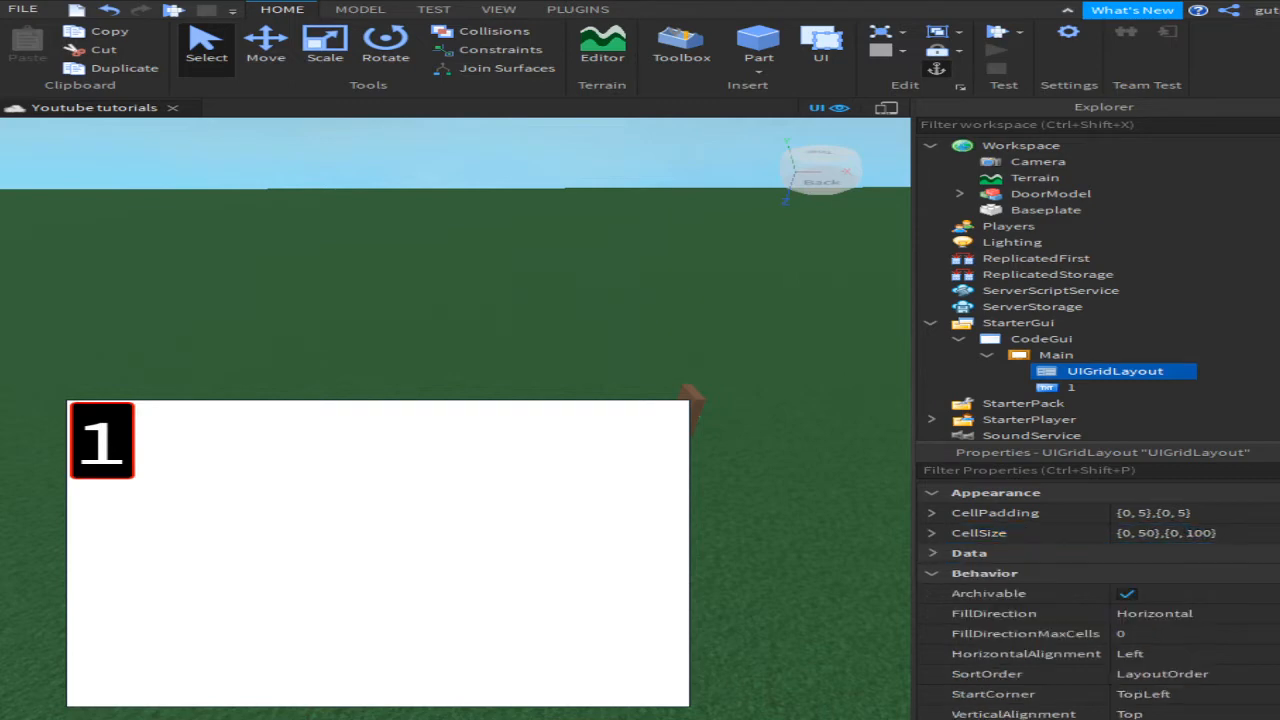
pyautogui.click(1228, 534)
pyautogui.click(1208, 514)
pyautogui.doubleClick(1202, 531)
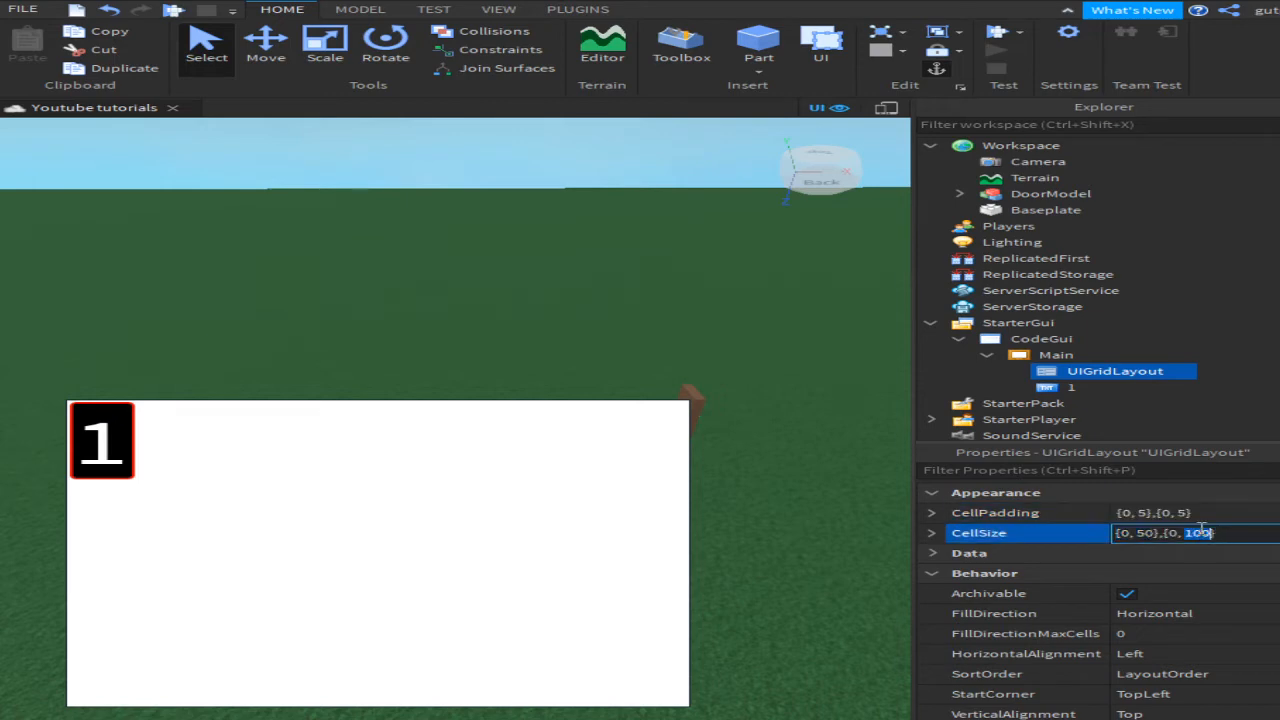
pyautogui.write('50')
pyautogui.press('Return')
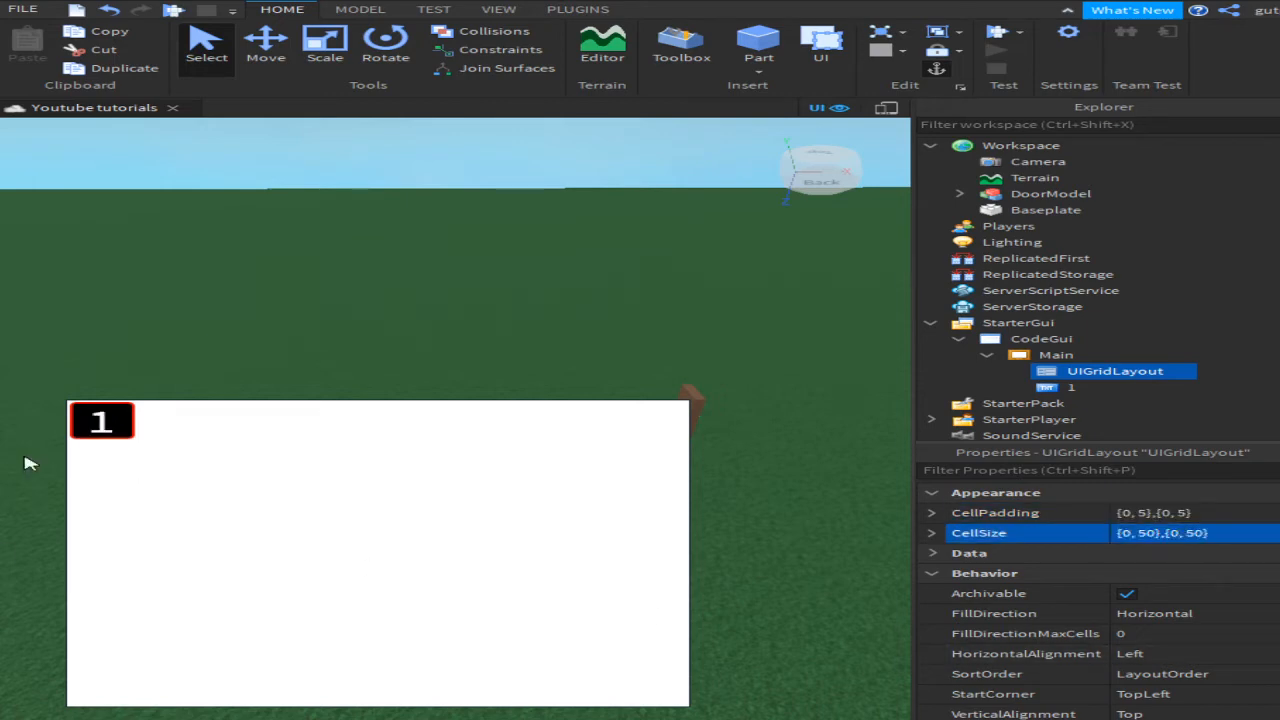
# Step: Adjust the grid CellSize through 110 and 100 values to a final {0, 90},{0, 90}
pyautogui.doubleClick(1148, 534)
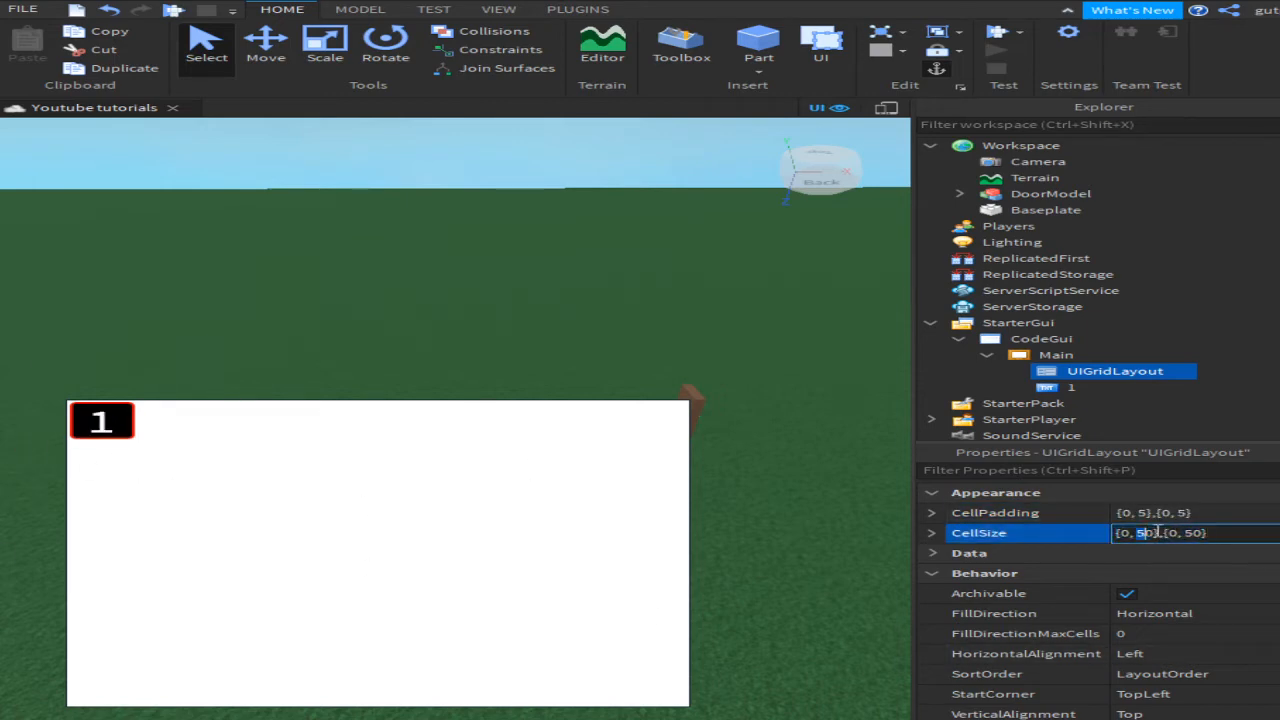
pyautogui.press('Return')
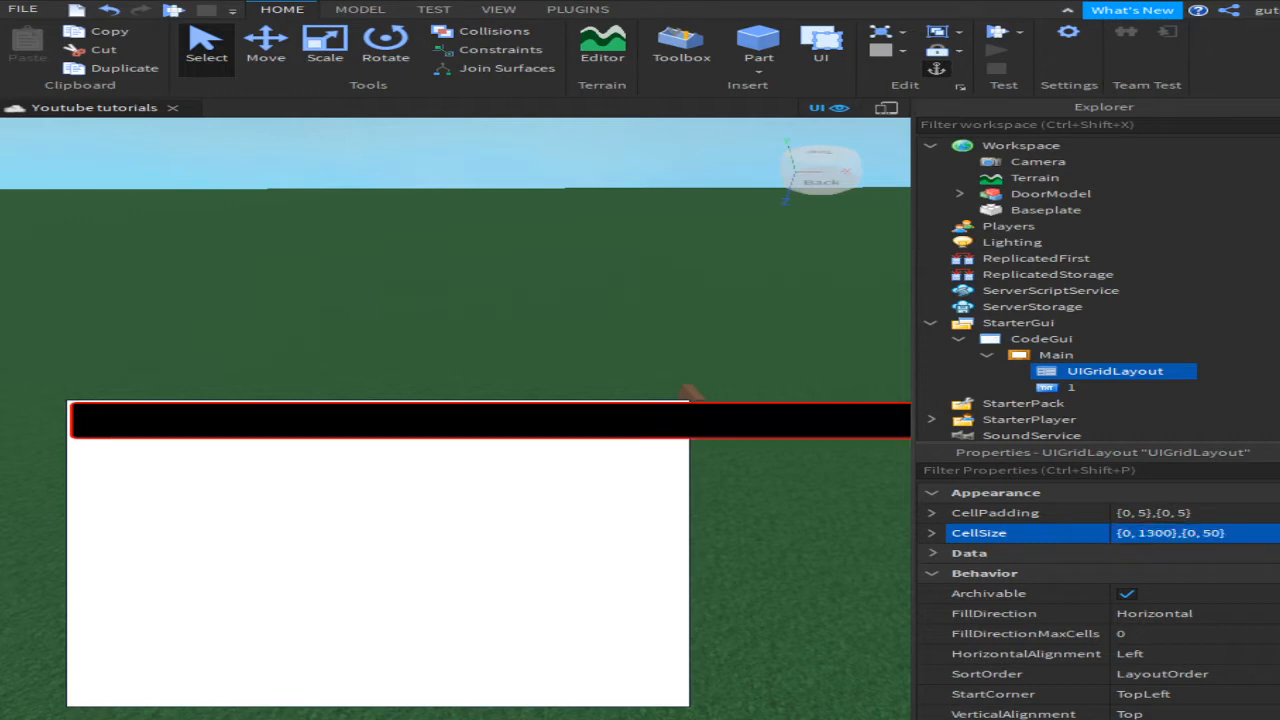
pyautogui.click(1157, 536)
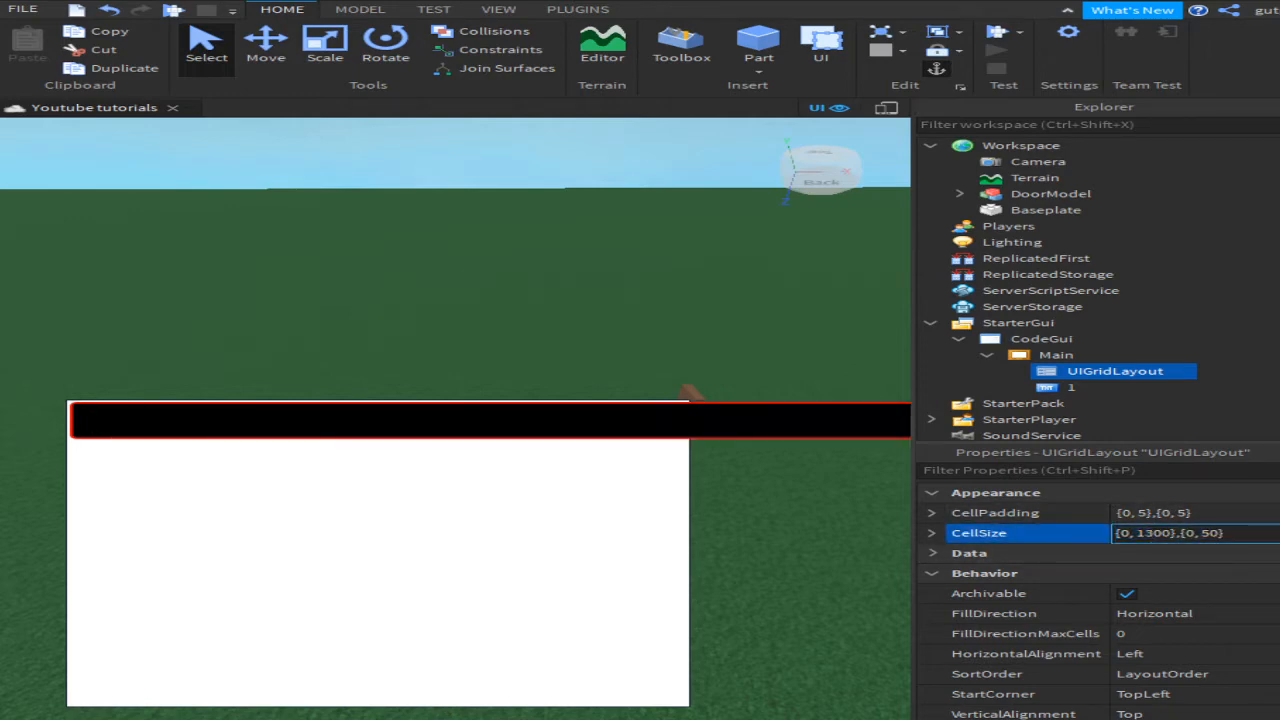
pyautogui.write('1')
pyautogui.press('Delete')
pyautogui.press('Return')
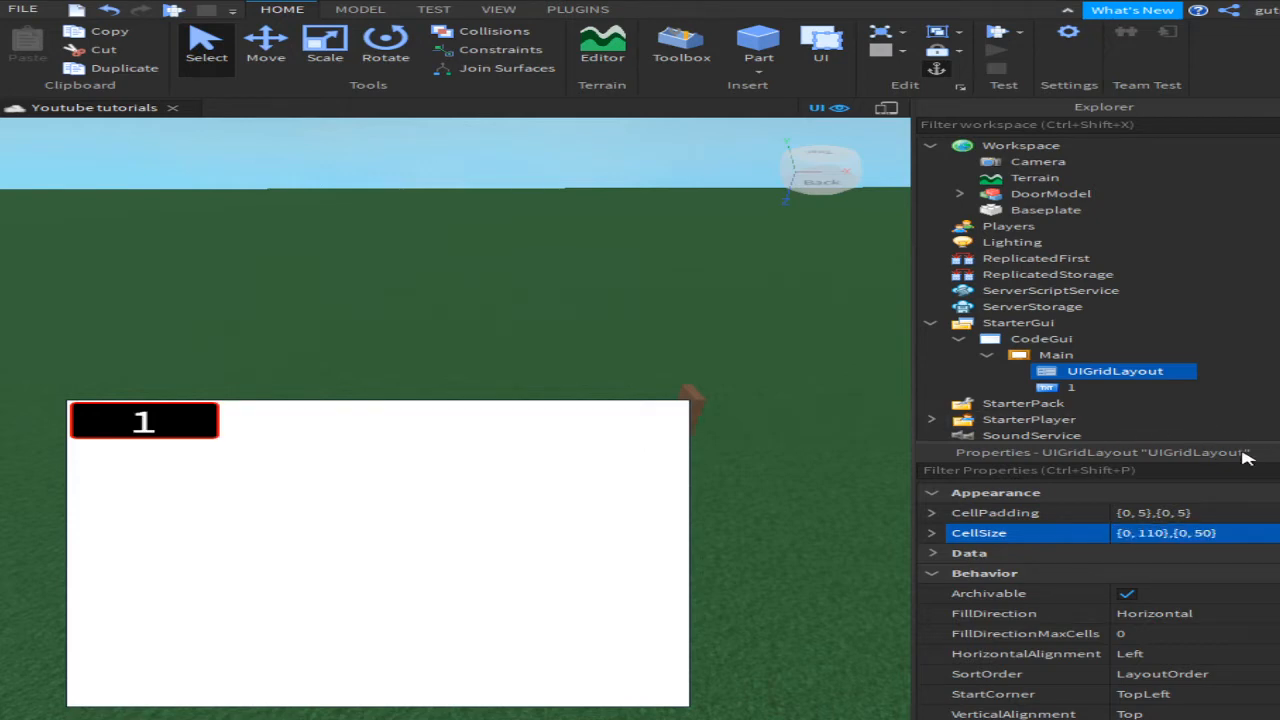
pyautogui.click(1208, 536)
pyautogui.moveTo(1201, 533); pyautogui.dragTo(1192, 533)
pyautogui.write('1')
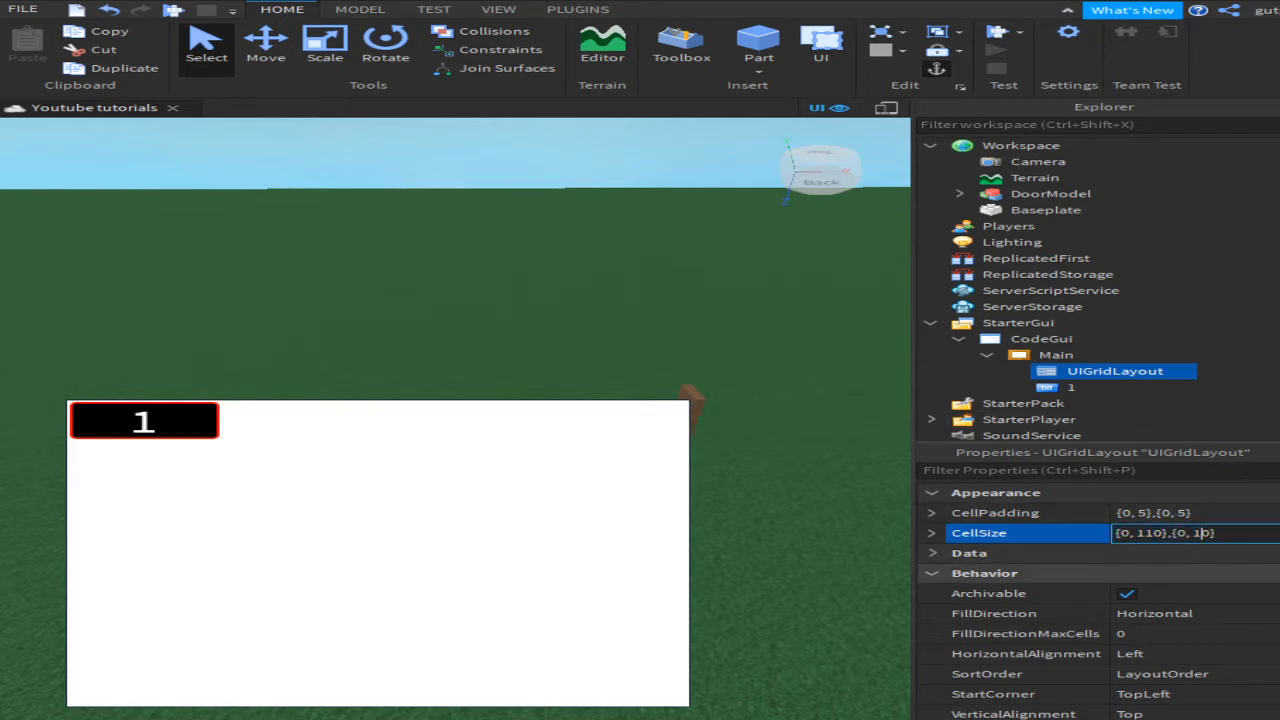
pyautogui.write('10')
pyautogui.press('Return')
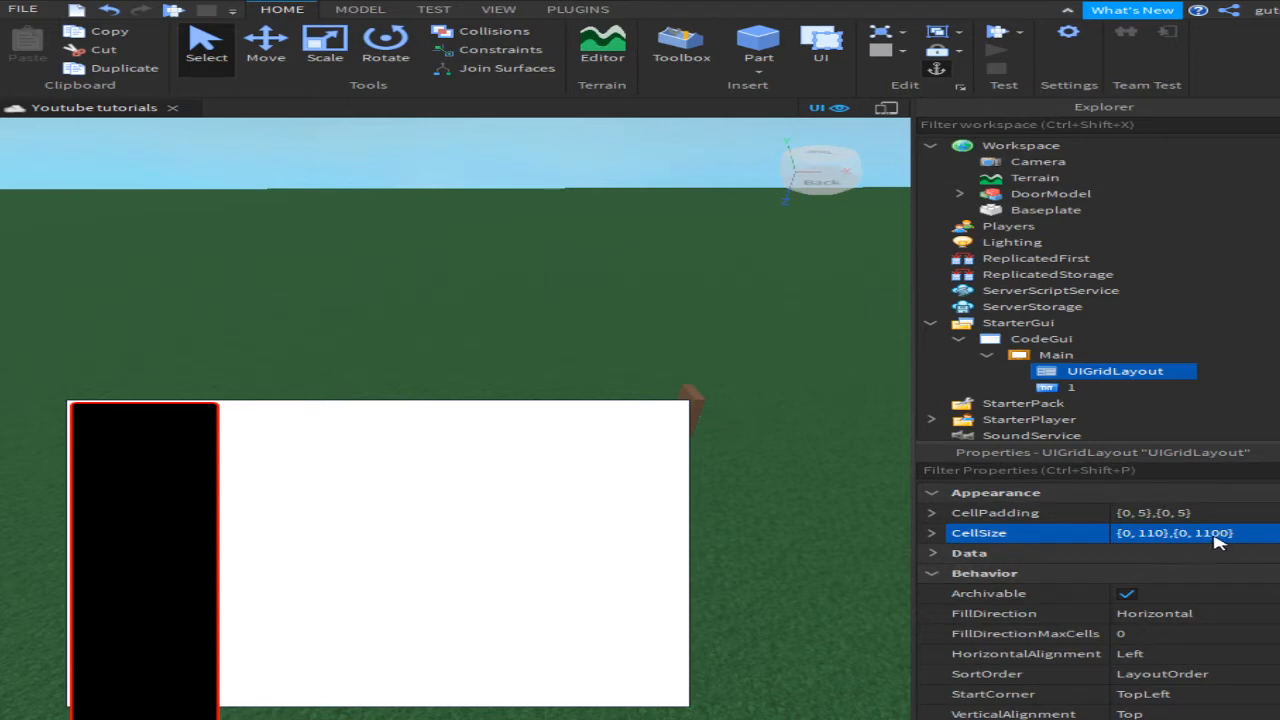
pyautogui.doubleClick(1211, 533)
pyautogui.write('100')
pyautogui.press('Return')
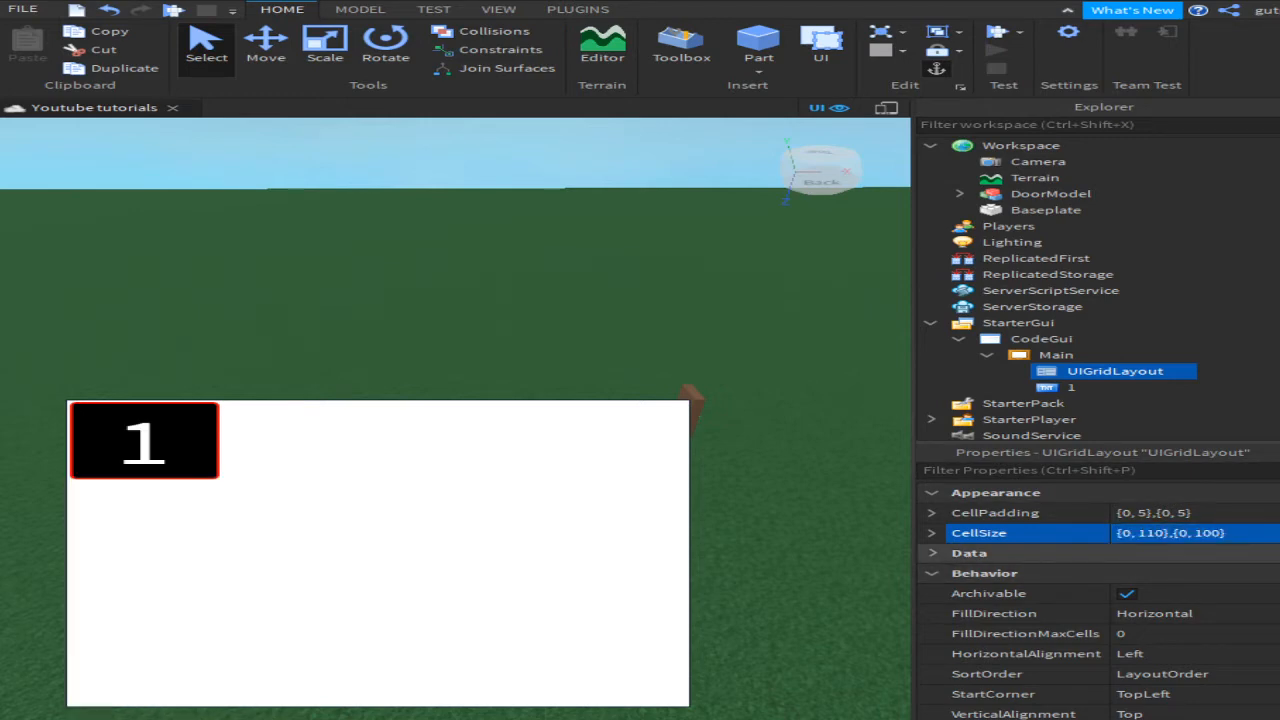
pyautogui.doubleClick(1150, 533)
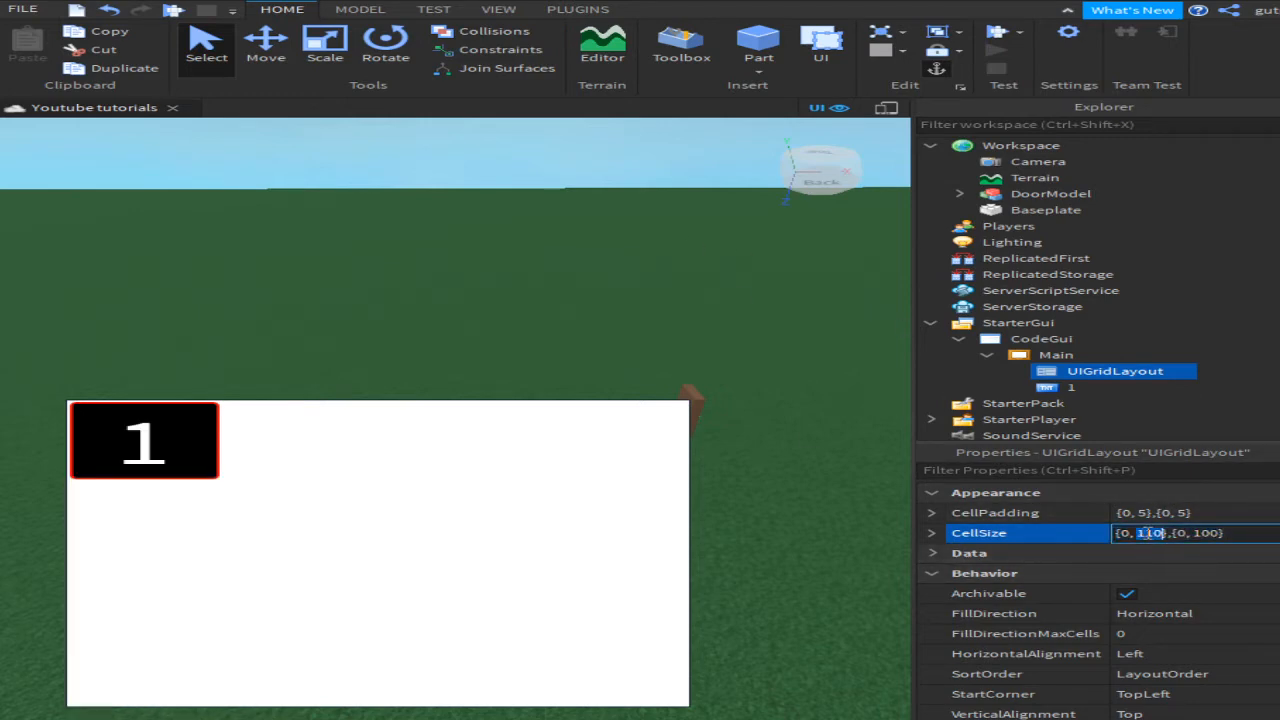
pyautogui.write('90')
pyautogui.press('Return')
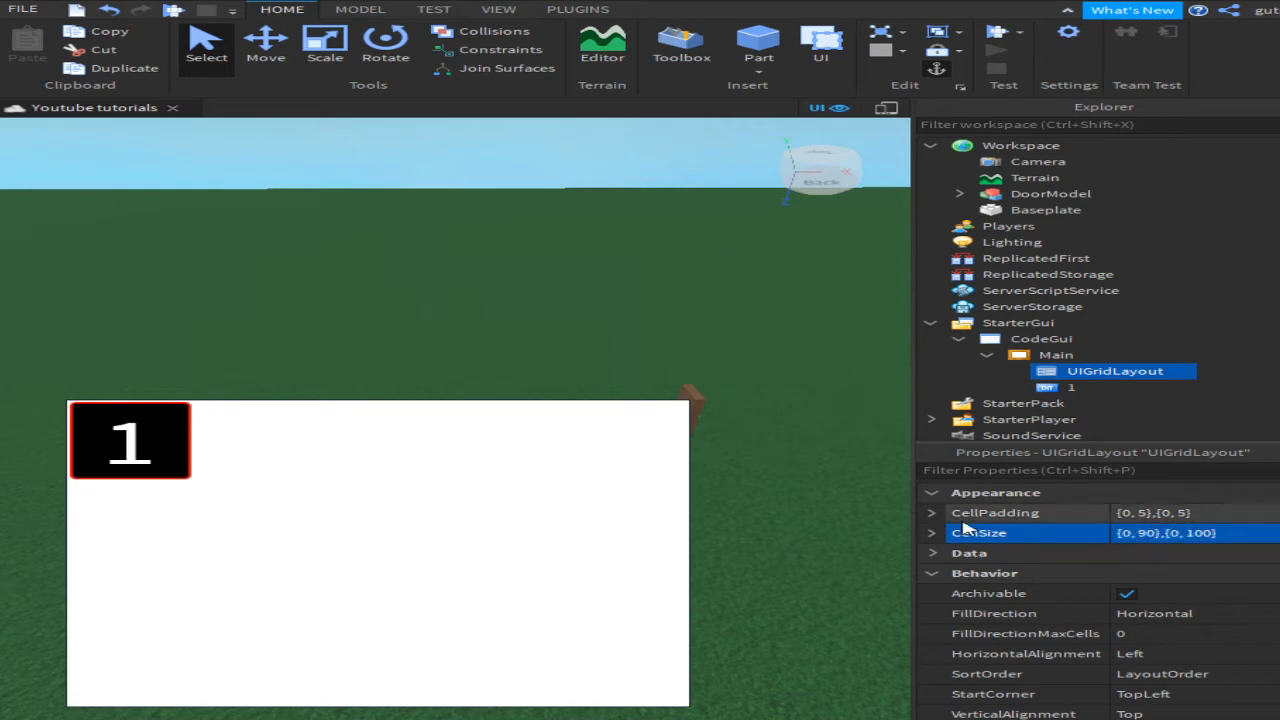
pyautogui.click(1215, 533)
pyautogui.click(1215, 534)
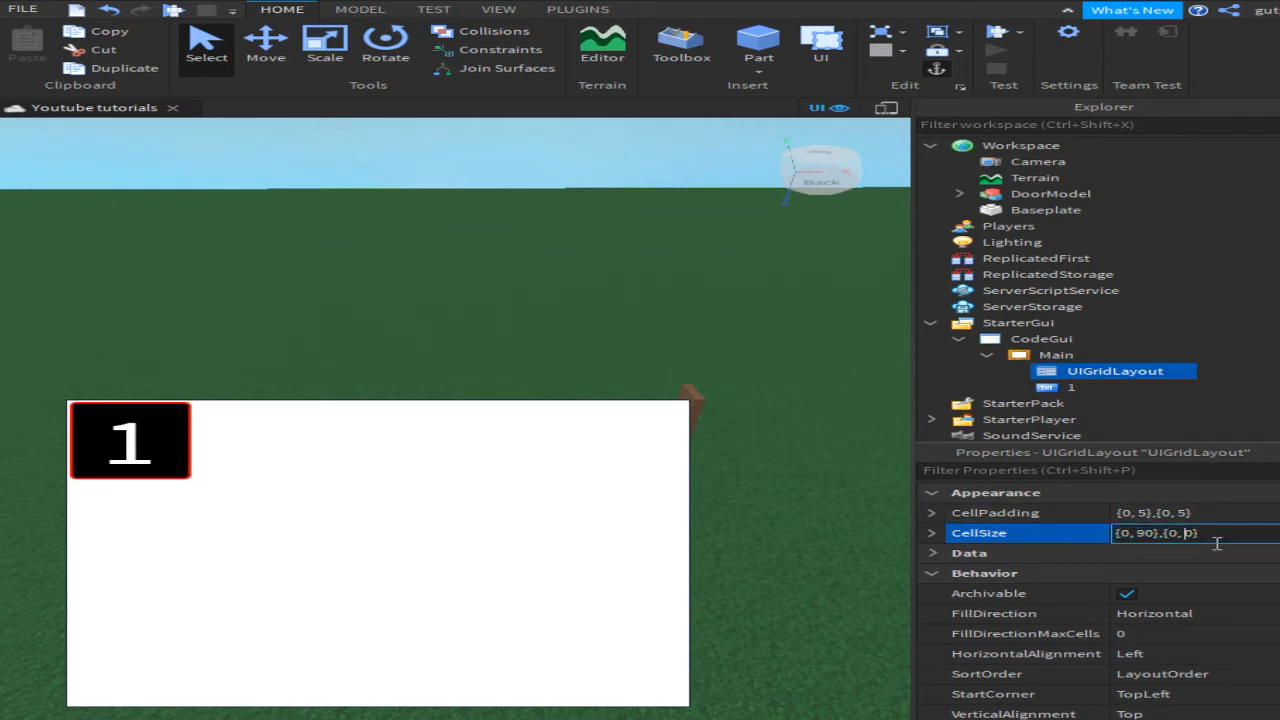
pyautogui.press('Return')
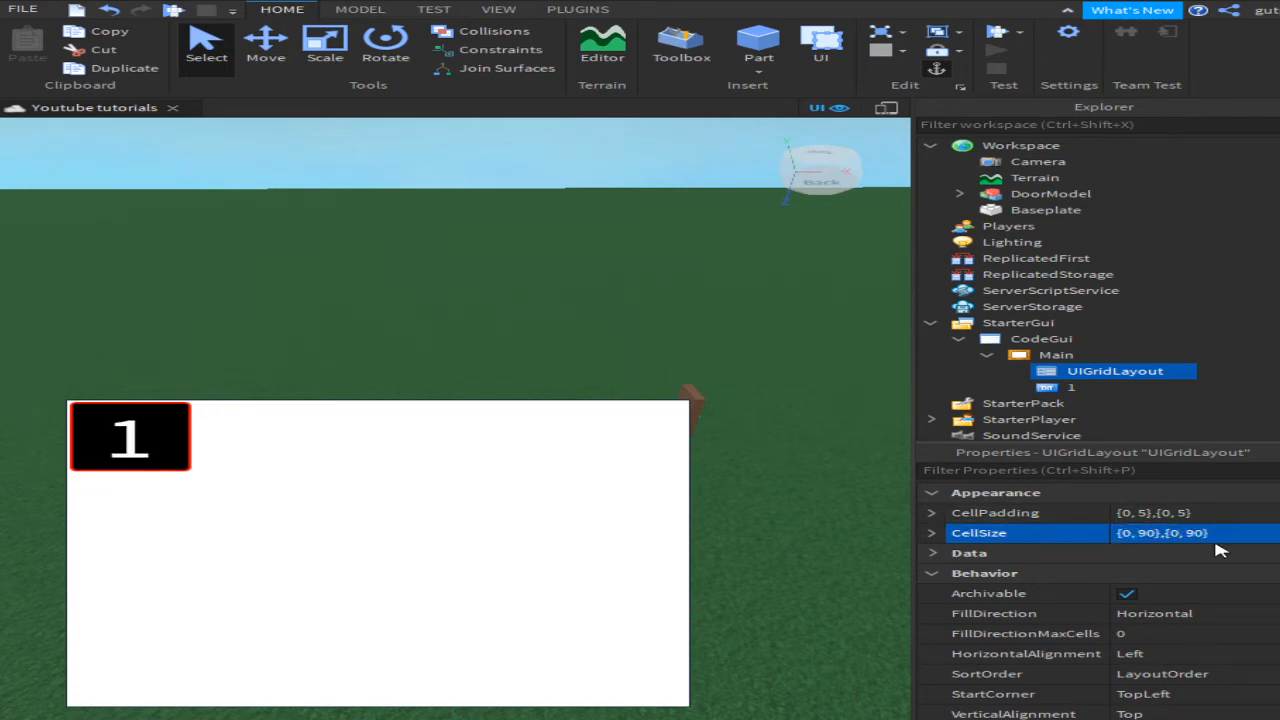
# Step: Change the UIGridLayout SortOrder from LayoutOrder to Name
pyautogui.moveTo(600, 365); pyautogui.dragTo(600, 365, button='right')
pyautogui.moveTo(652, 374); pyautogui.dragTo(803, 410)
pyautogui.moveTo(51, 436); pyautogui.dragTo(660, 300)
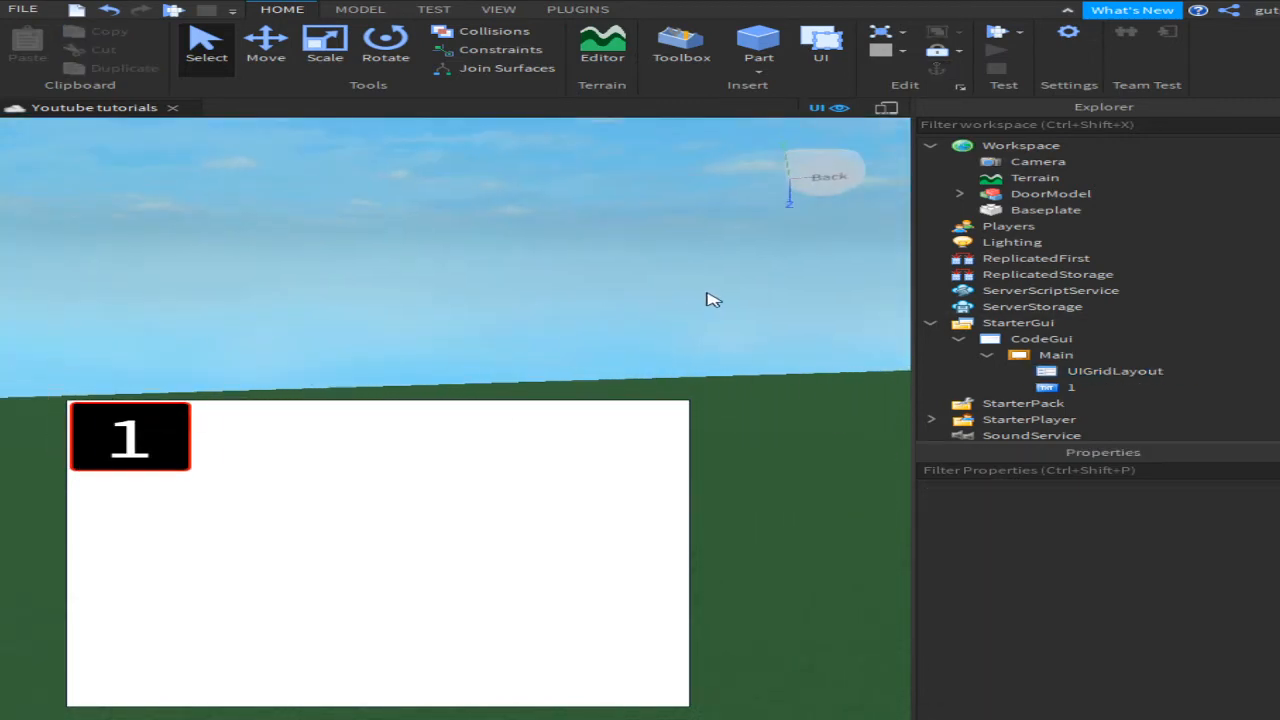
pyautogui.press('w')
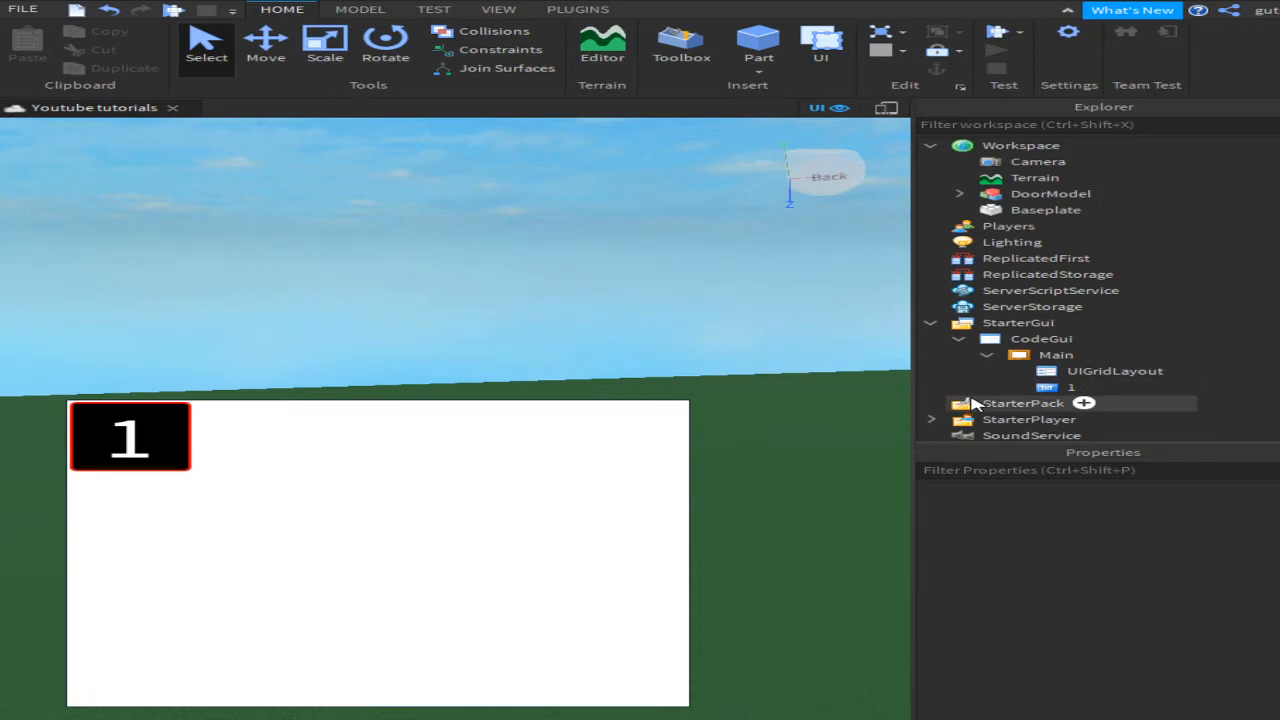
pyautogui.click(1090, 371)
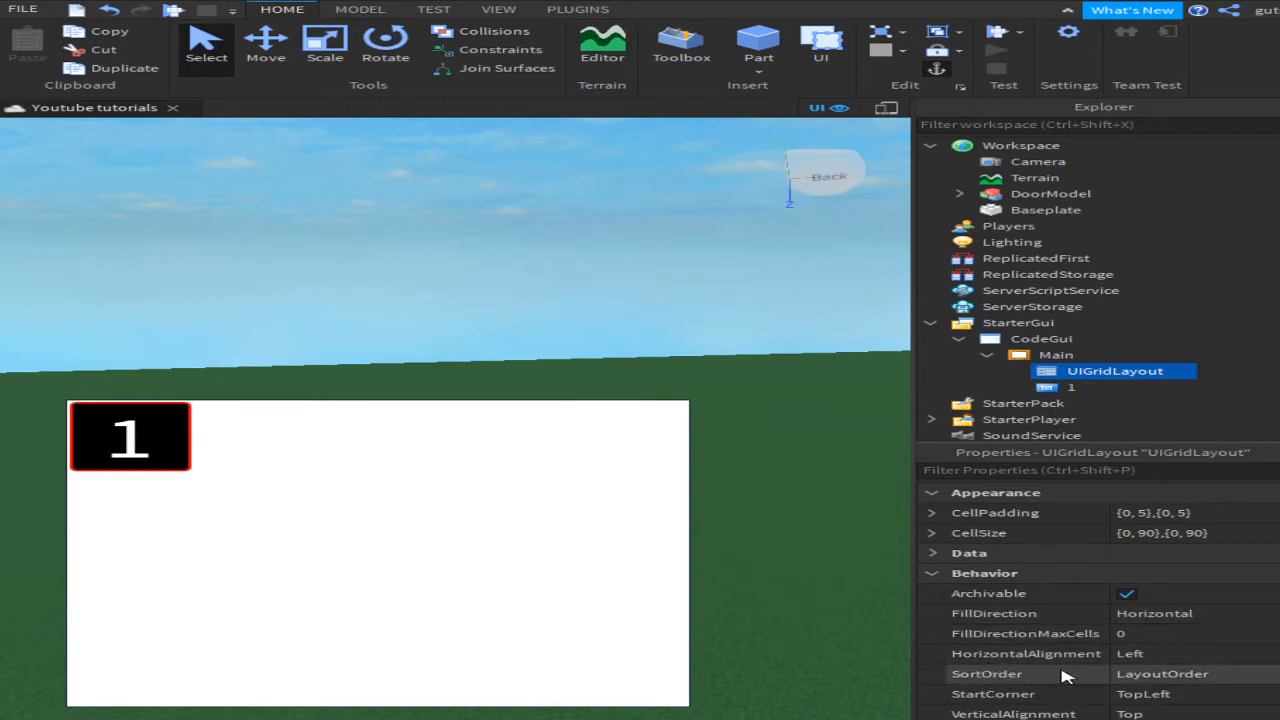
pyautogui.click(1140, 677)
pyautogui.click(1160, 674)
pyautogui.click(1150, 694)
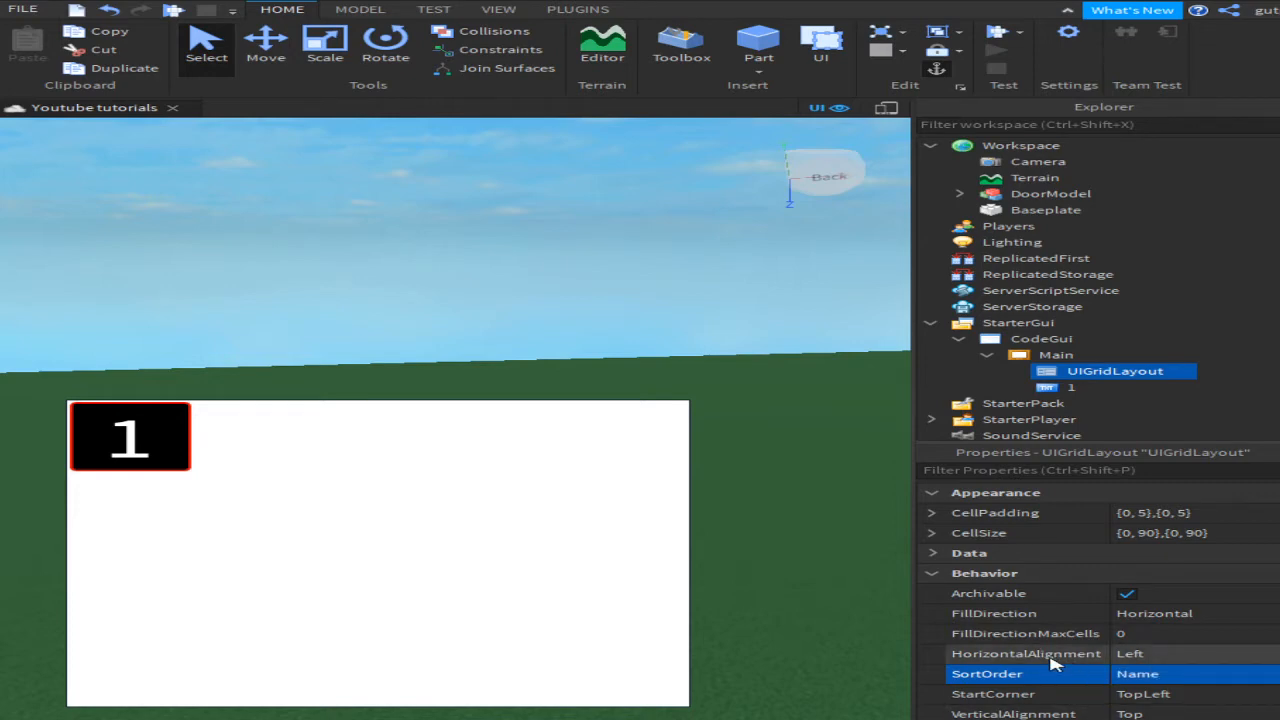
pyautogui.click(351, 311)
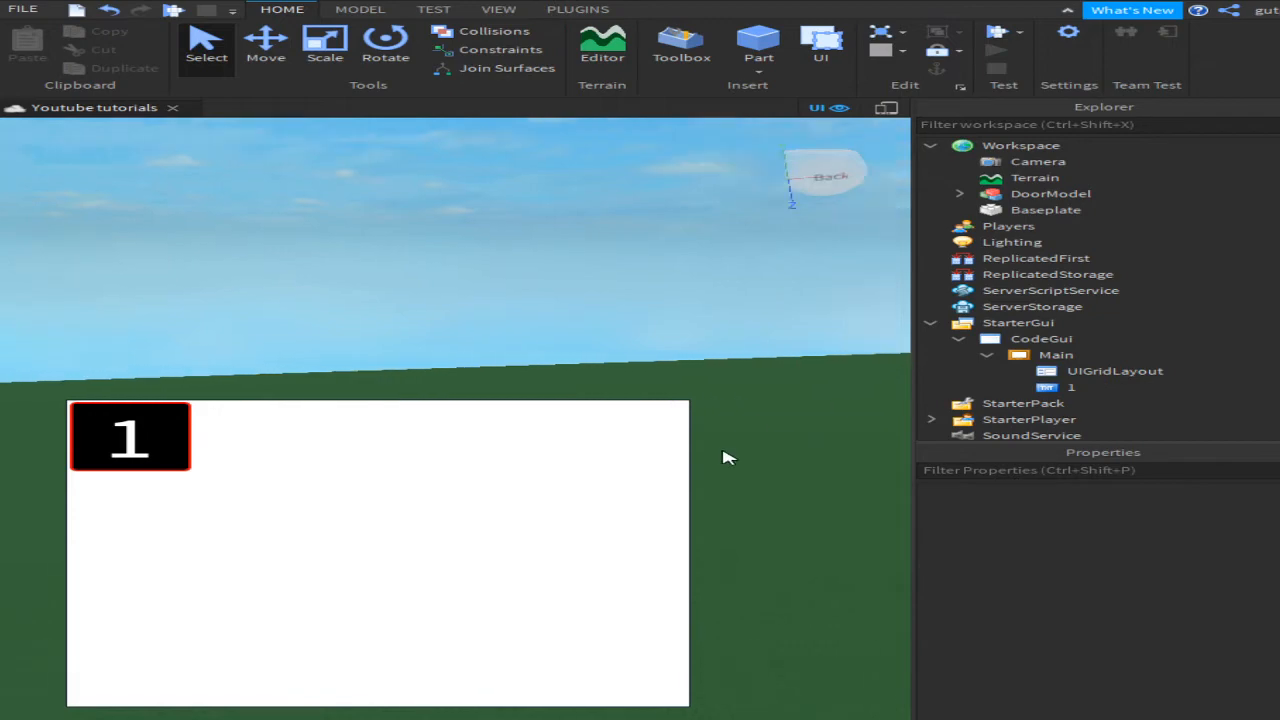
# Step: Duplicate TextButton 1 with Ctrl+D so Main holds five 1 buttons
pyautogui.moveTo(728, 458); pyautogui.dragTo(728, 458, button='right')
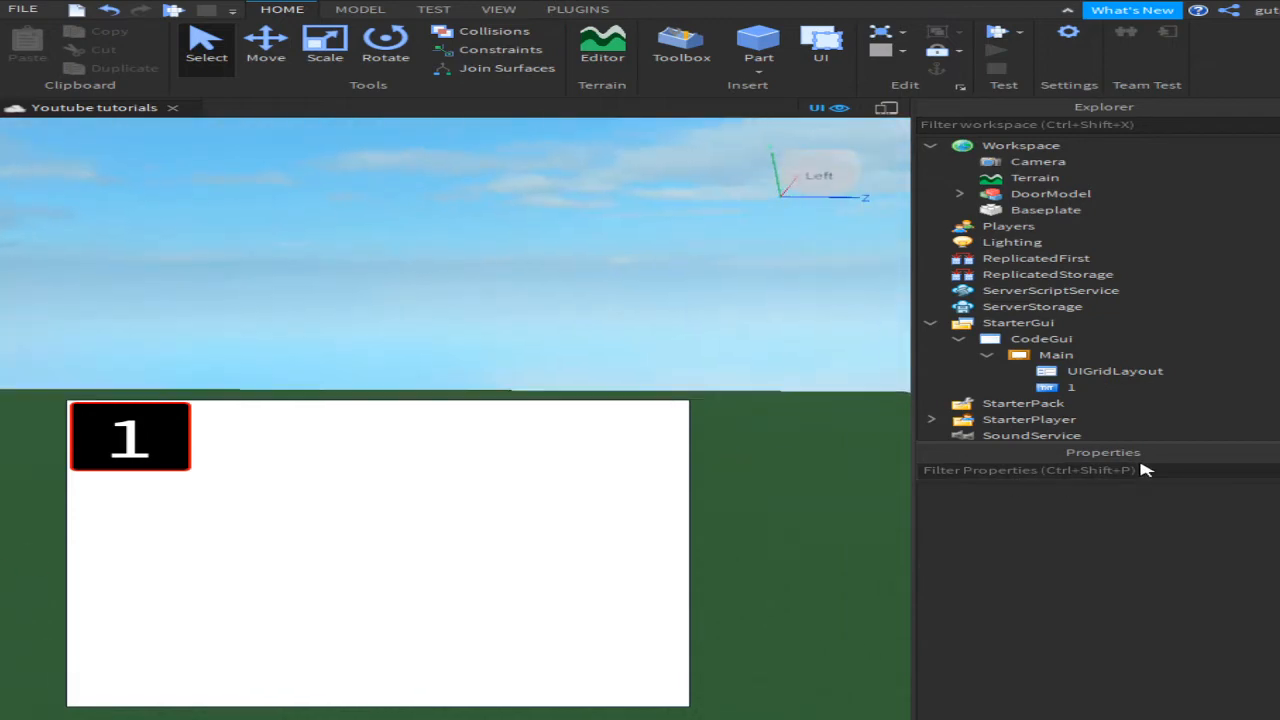
pyautogui.click(1060, 387)
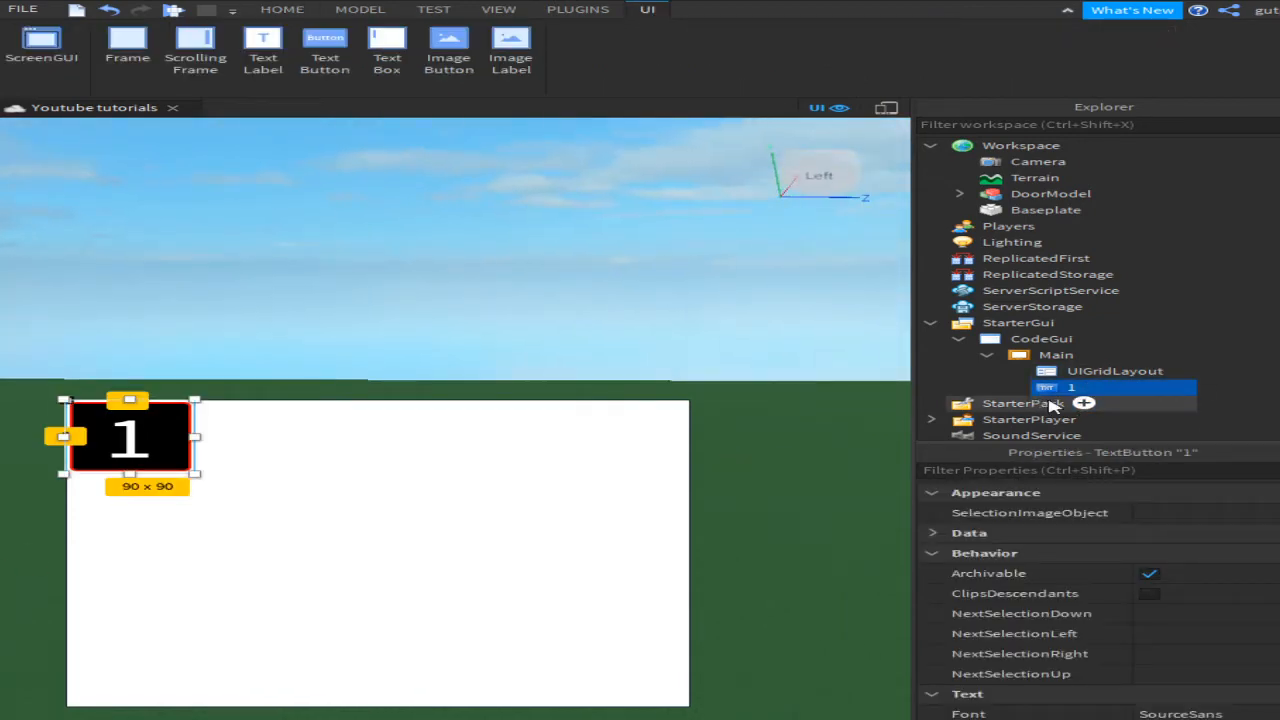
pyautogui.hotkey('ctrl', 'd')
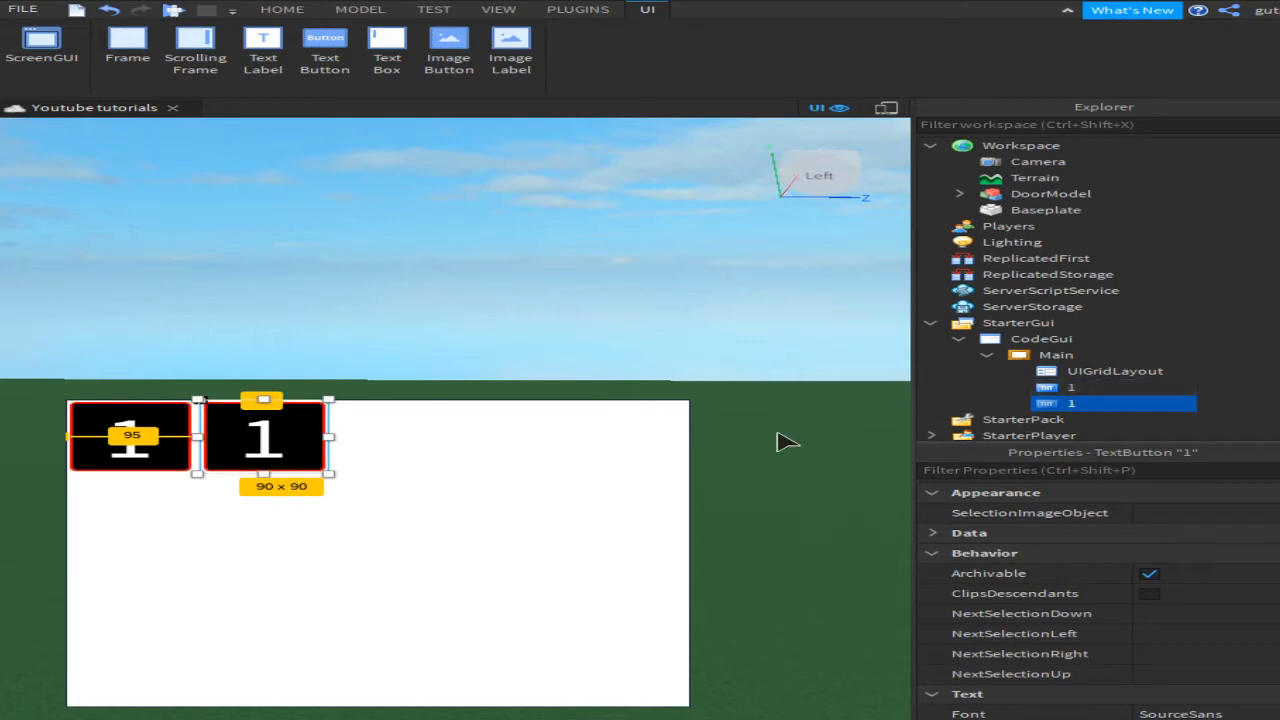
pyautogui.hotkey('ctrl', 'd')
pyautogui.hotkey('ctrl', 'd')
pyautogui.hotkey('ctrl', 'd')
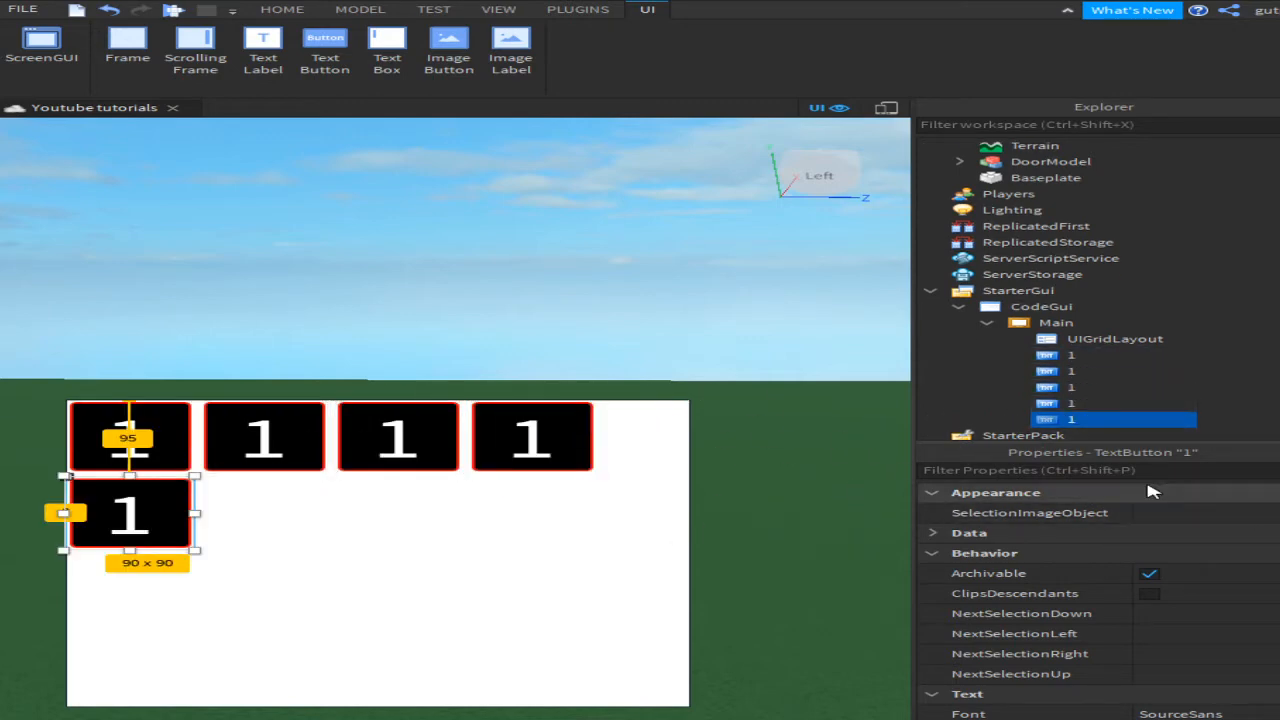
pyautogui.moveTo(847, 2); pyautogui.dragTo(991, 1)
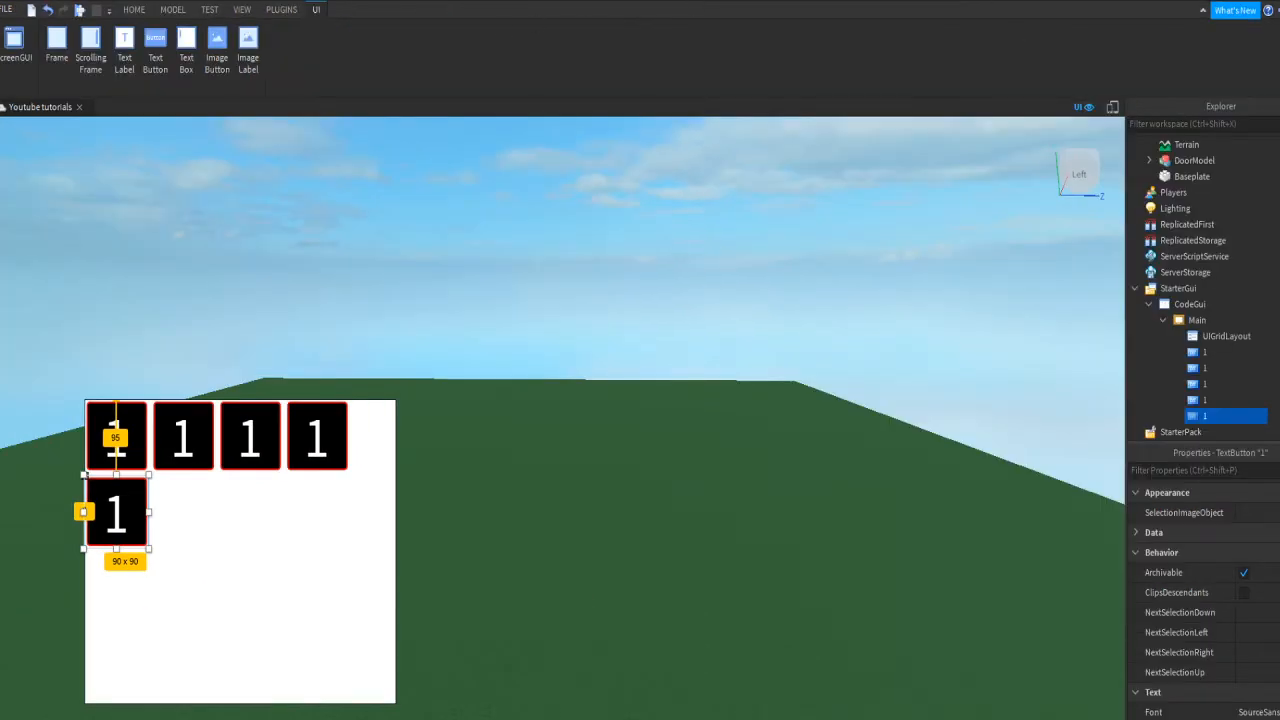
# Step: Rename the second 1 button in Explorer to 2
pyautogui.click(1196, 370)
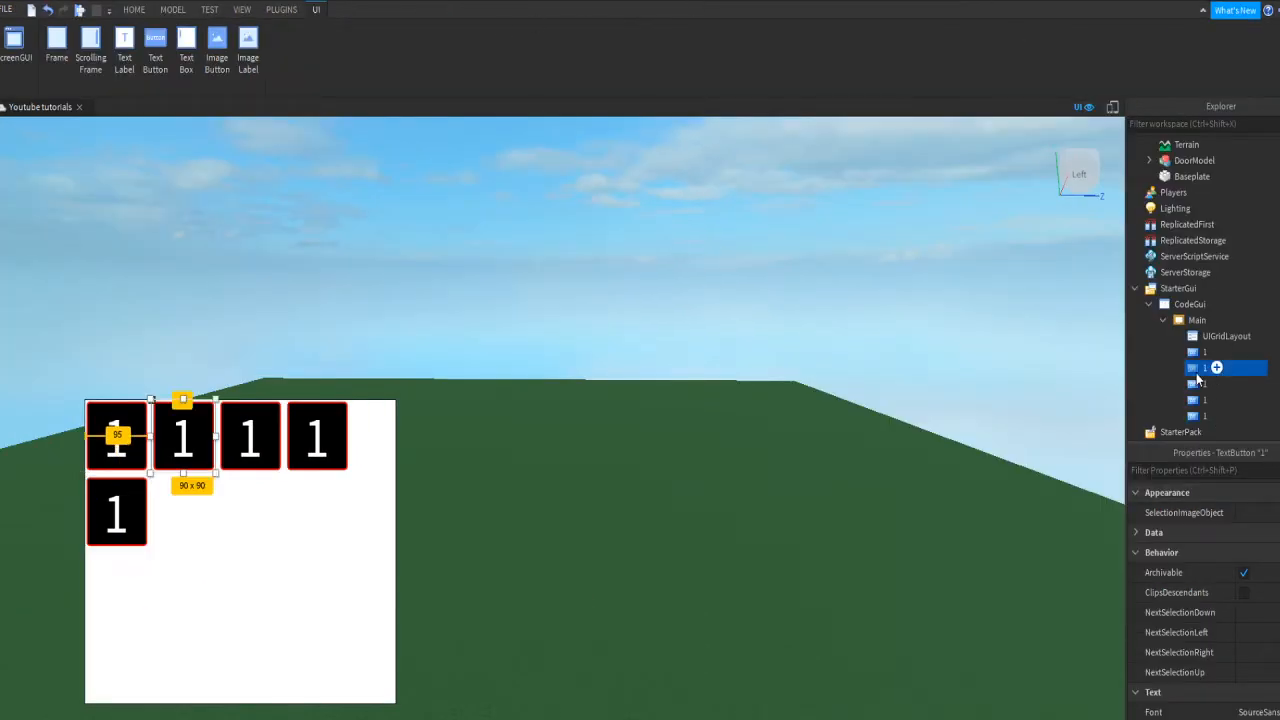
pyautogui.click(1196, 370)
pyautogui.write('2')
pyautogui.press('Return')
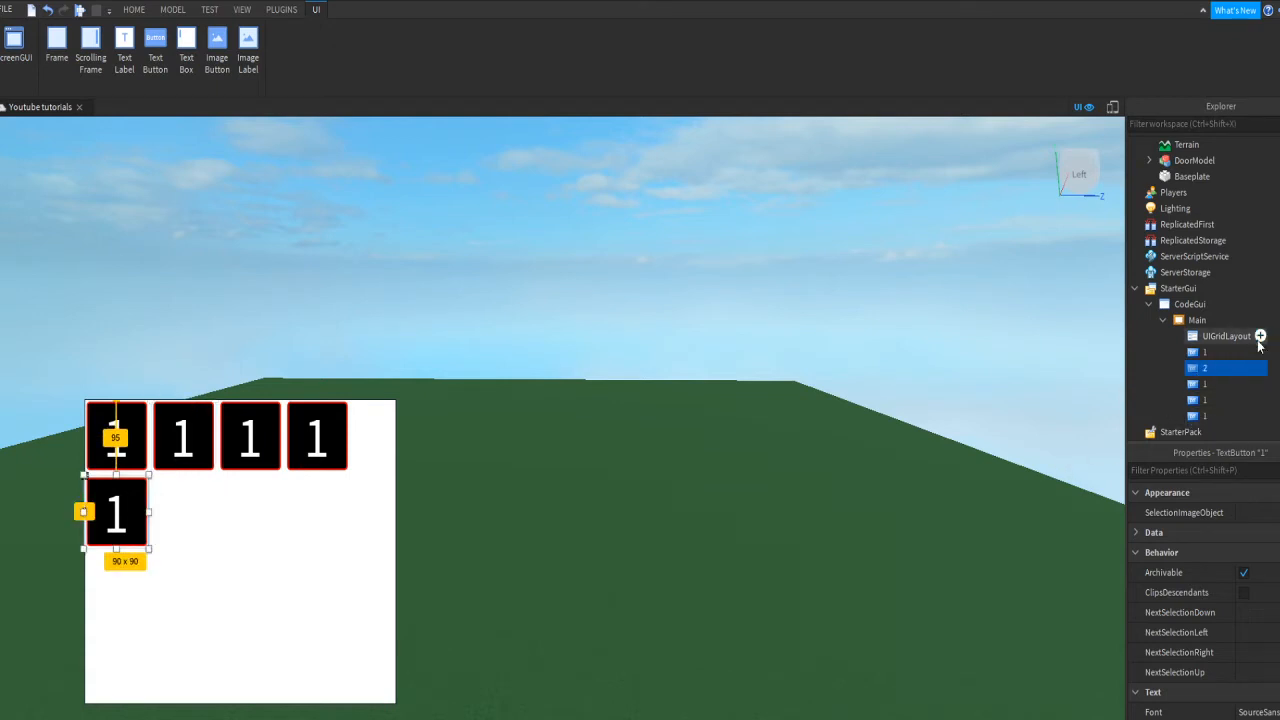
# Step: Set button 2's Text property to 2
pyautogui.click(1194, 385)
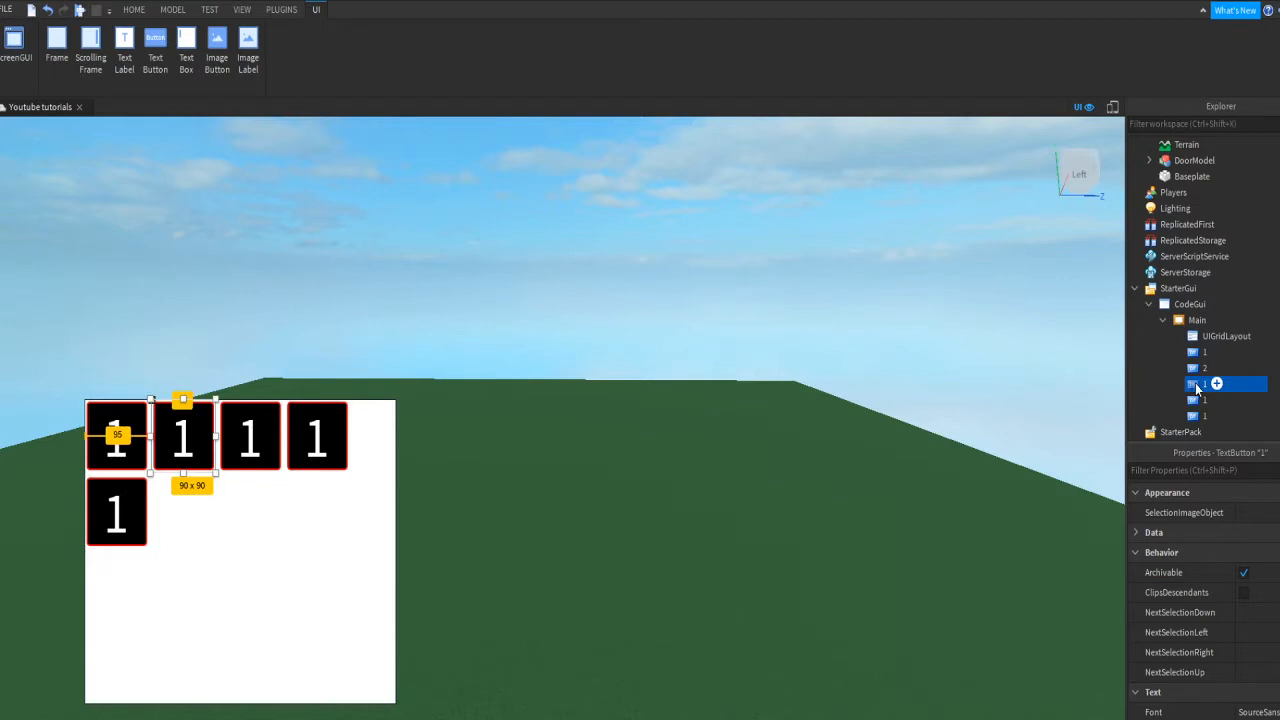
pyautogui.click(1201, 366)
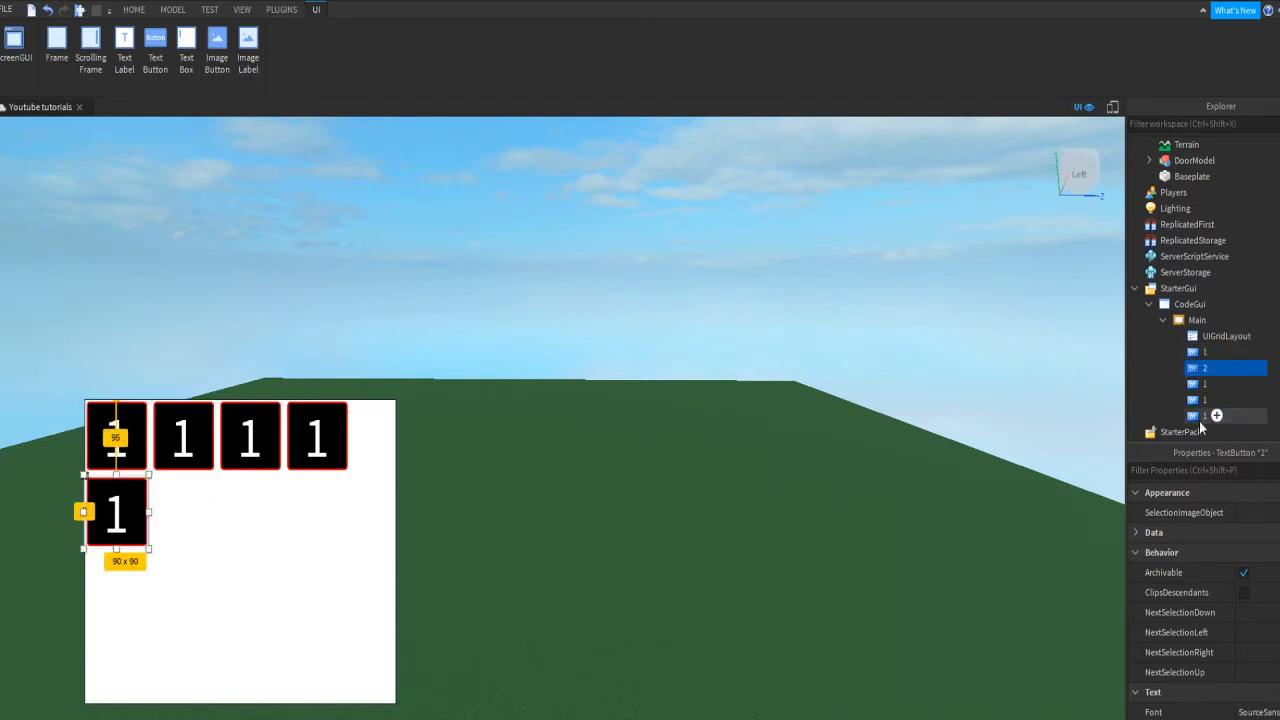
pyautogui.click(1216, 470)
pyautogui.write('text')
pyautogui.click(1239, 511)
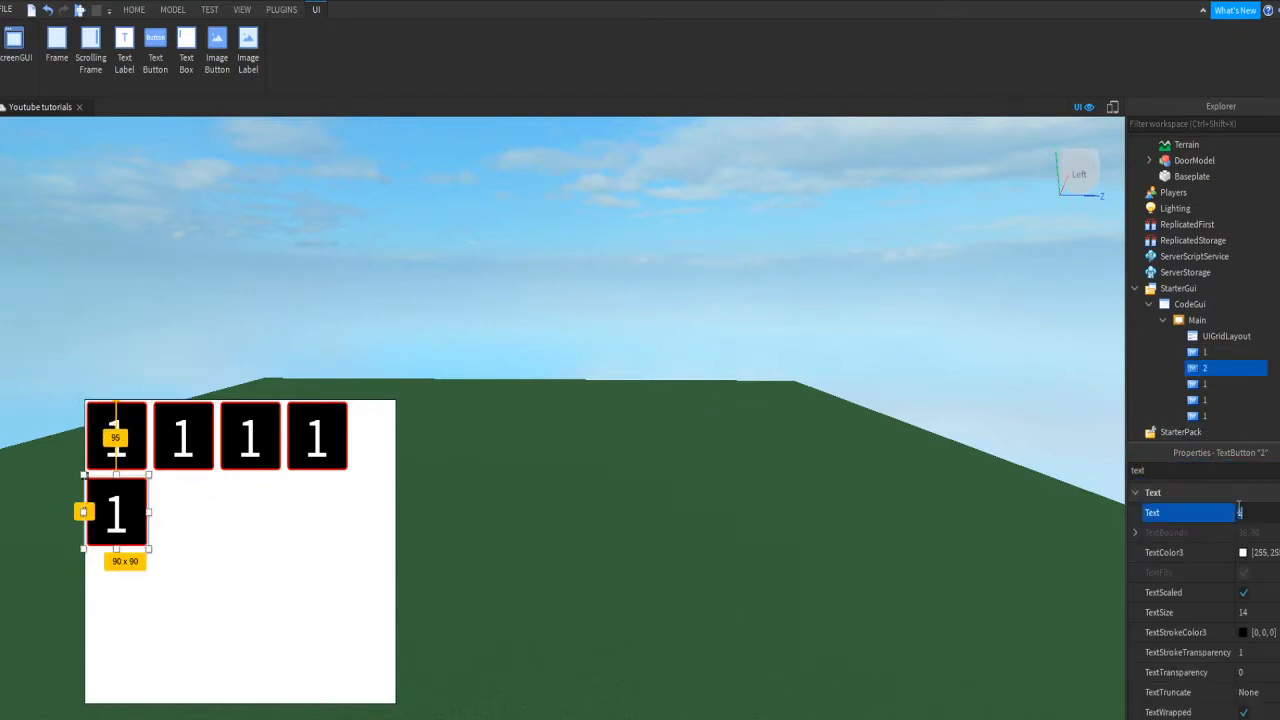
pyautogui.write('2')
pyautogui.press('Return')
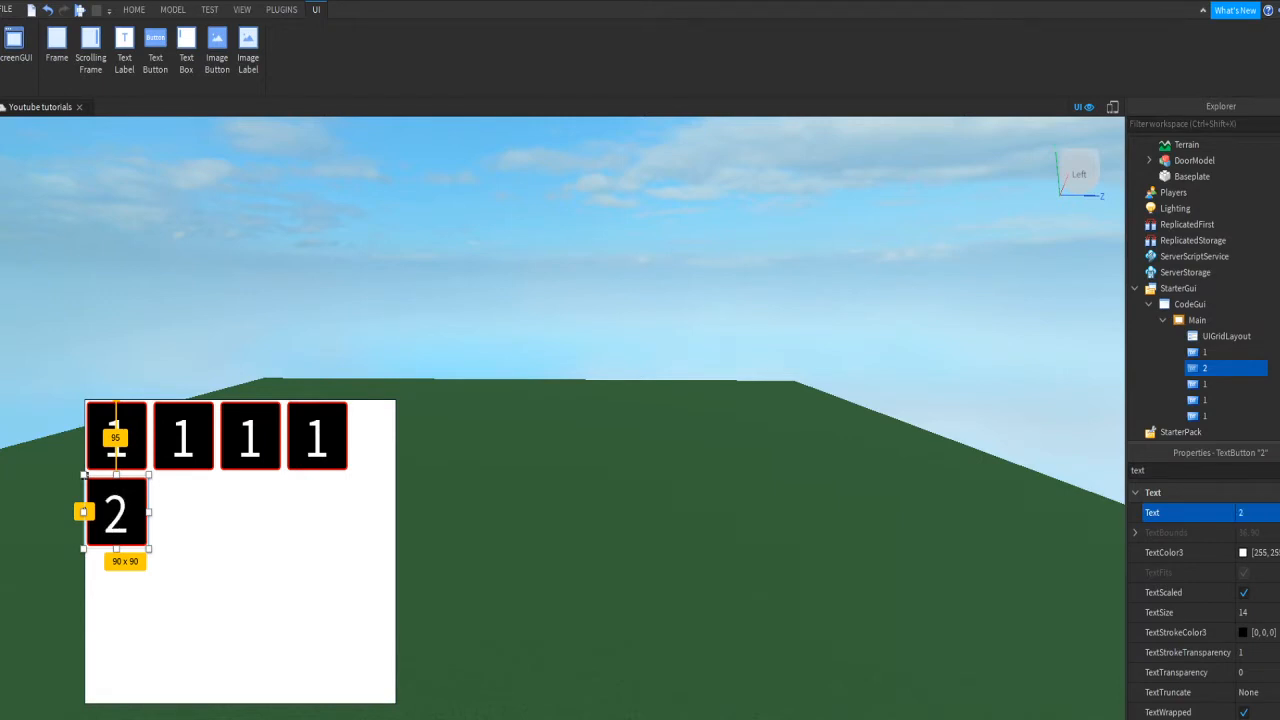
# Step: Switch the UIGridLayout's FillDirection to Vertical, then back to Horizontal
pyautogui.click(1240, 338)
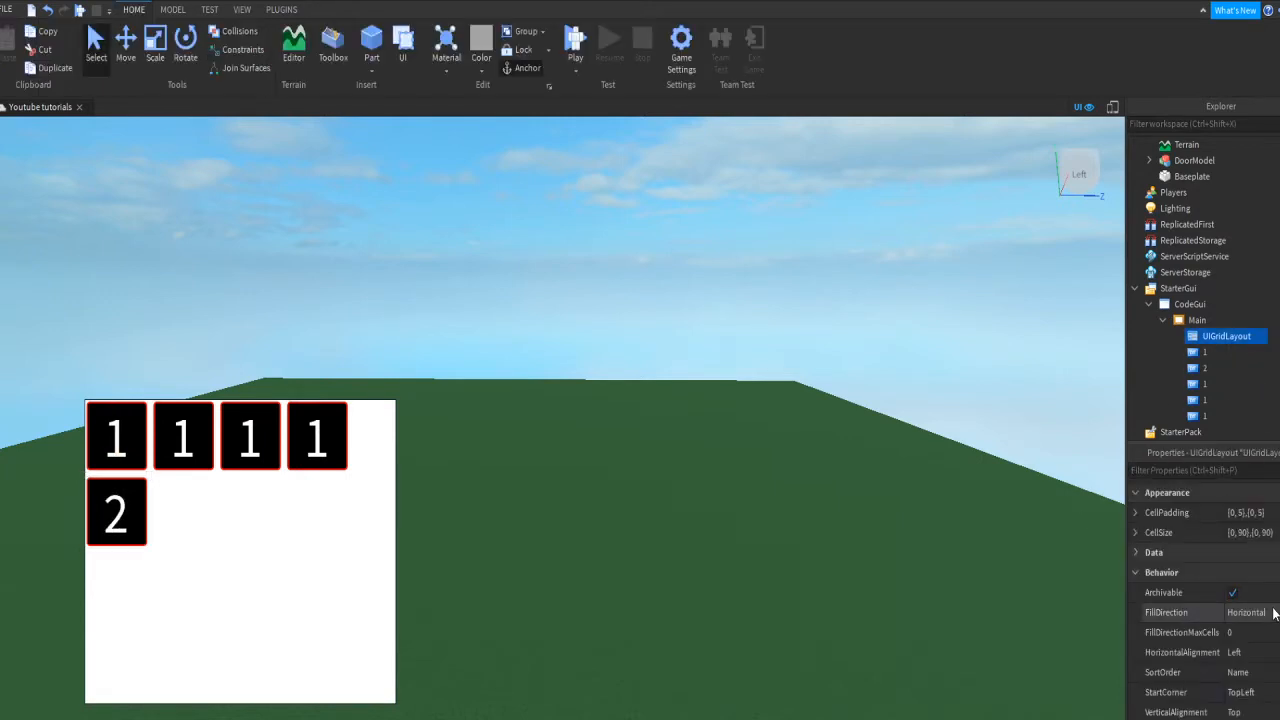
pyautogui.click(1275, 618)
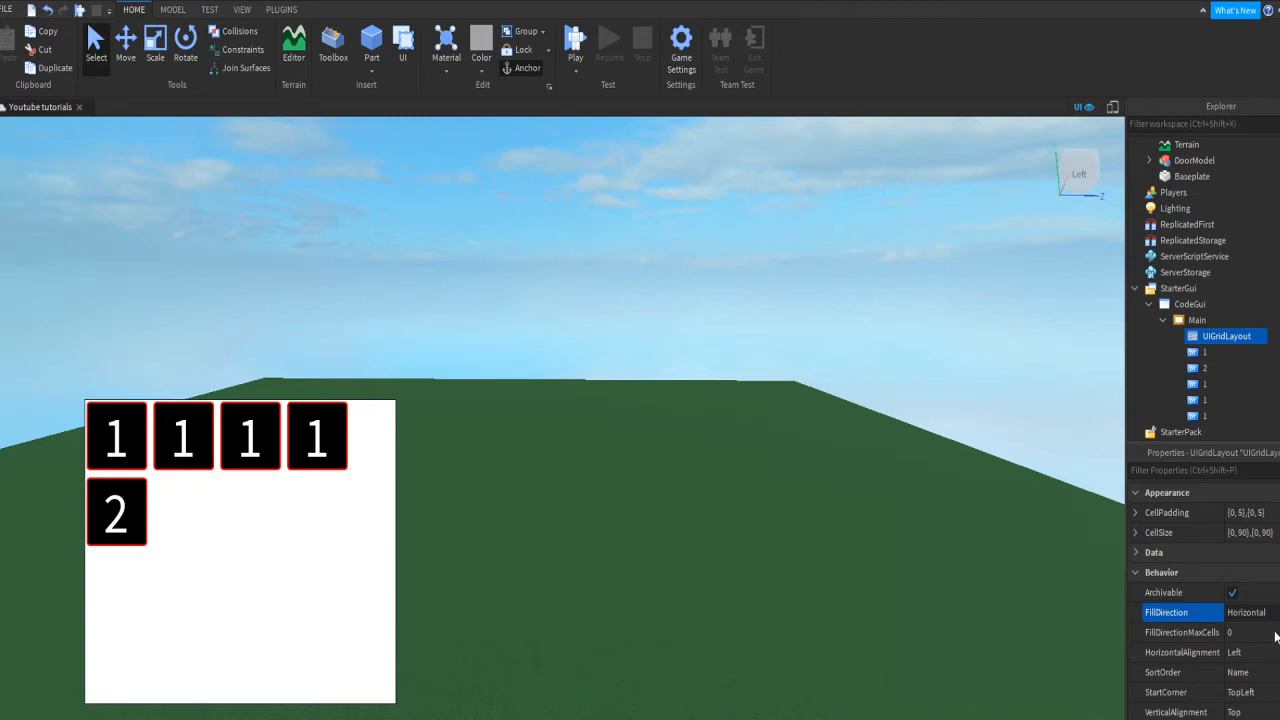
pyautogui.click(1275, 643)
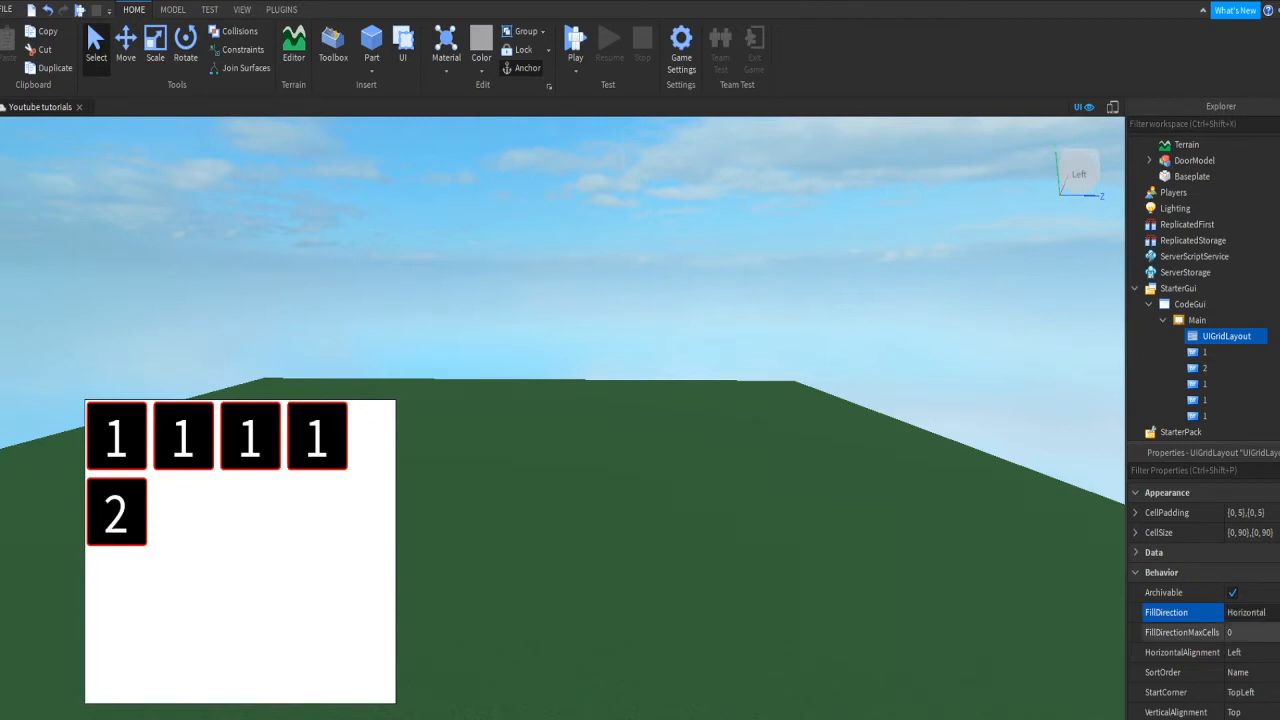
pyautogui.click(1272, 629)
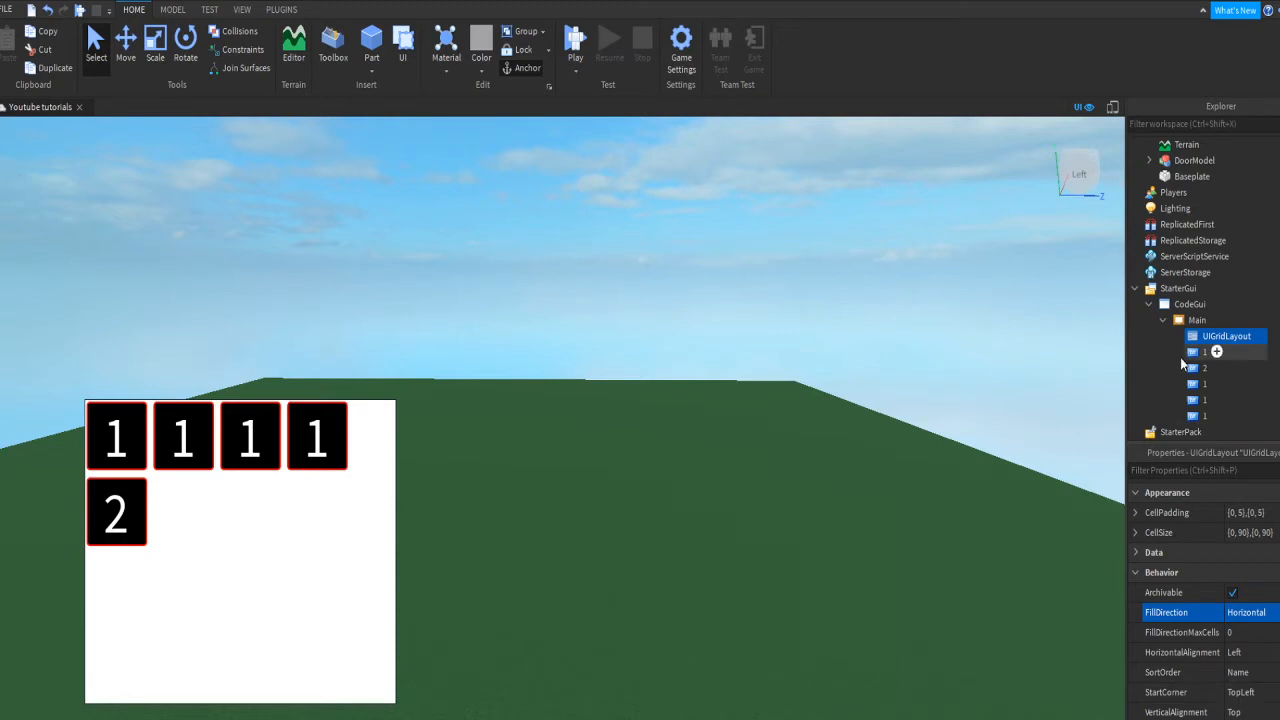
# Step: Set the UIGridLayout's SortOrder to LayoutOrder and confirm the setting
pyautogui.click(1199, 368)
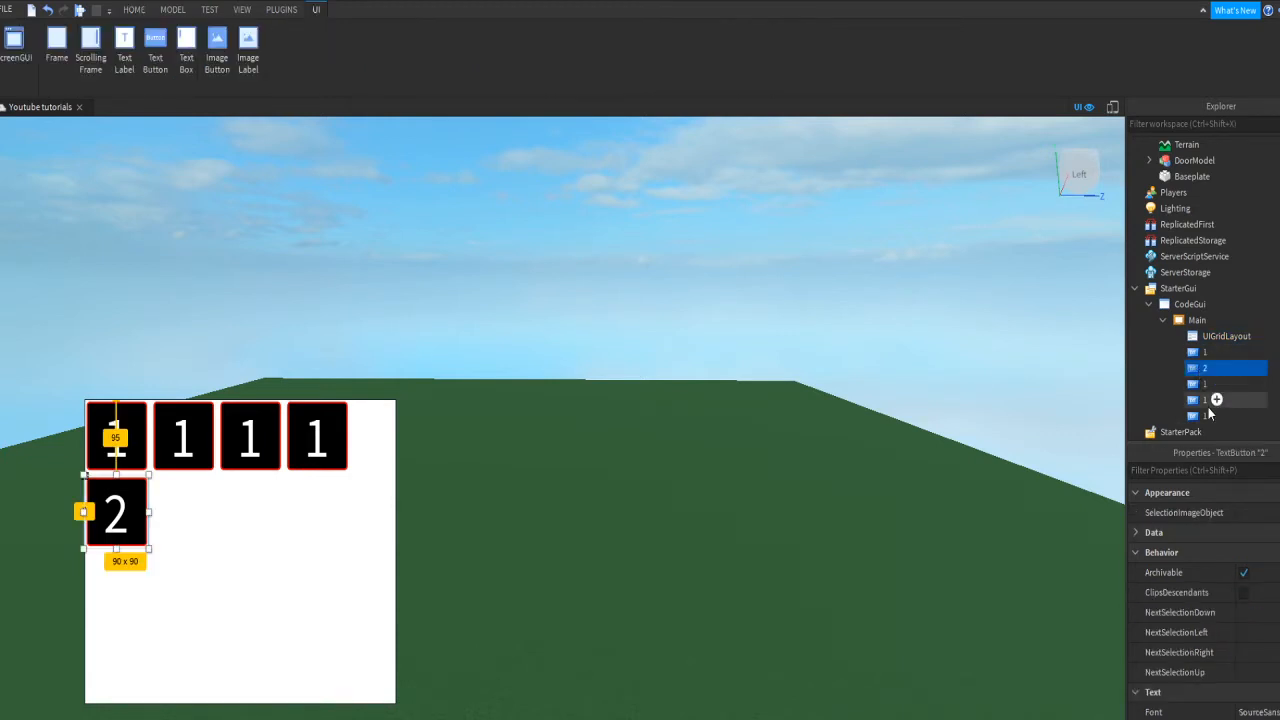
pyautogui.click(1216, 340)
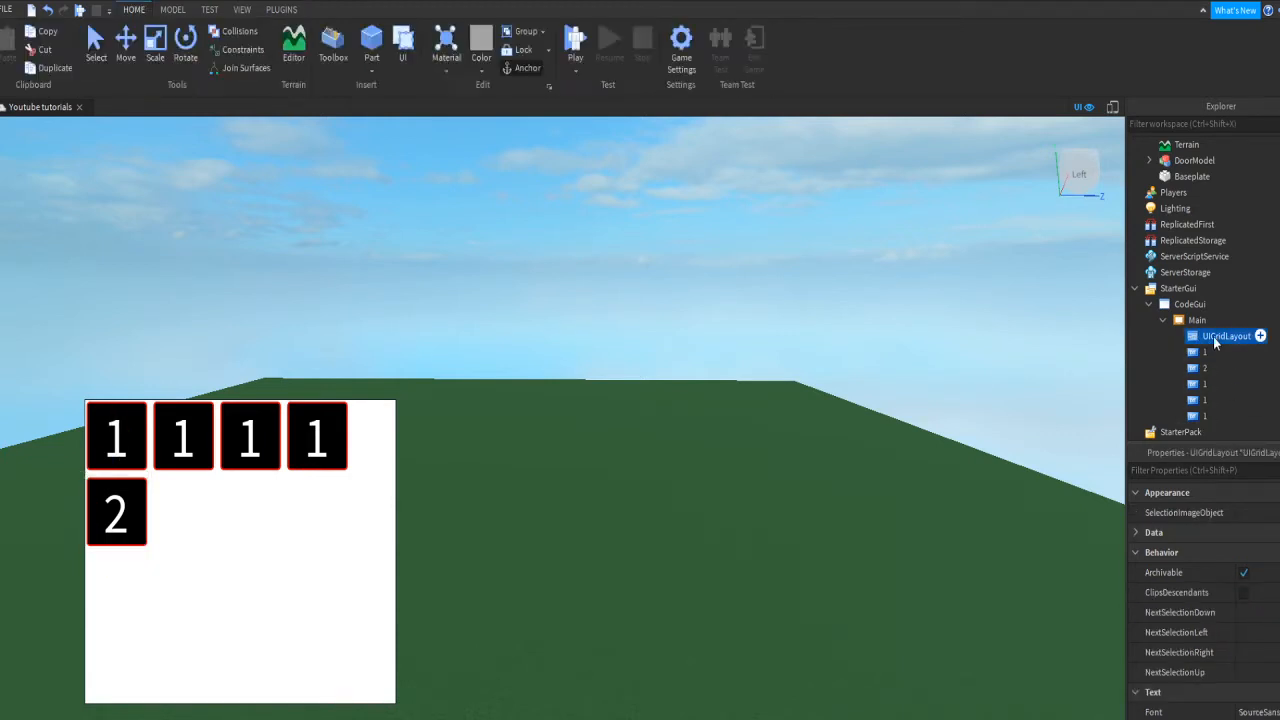
pyautogui.click(1265, 672)
pyautogui.click(1265, 692)
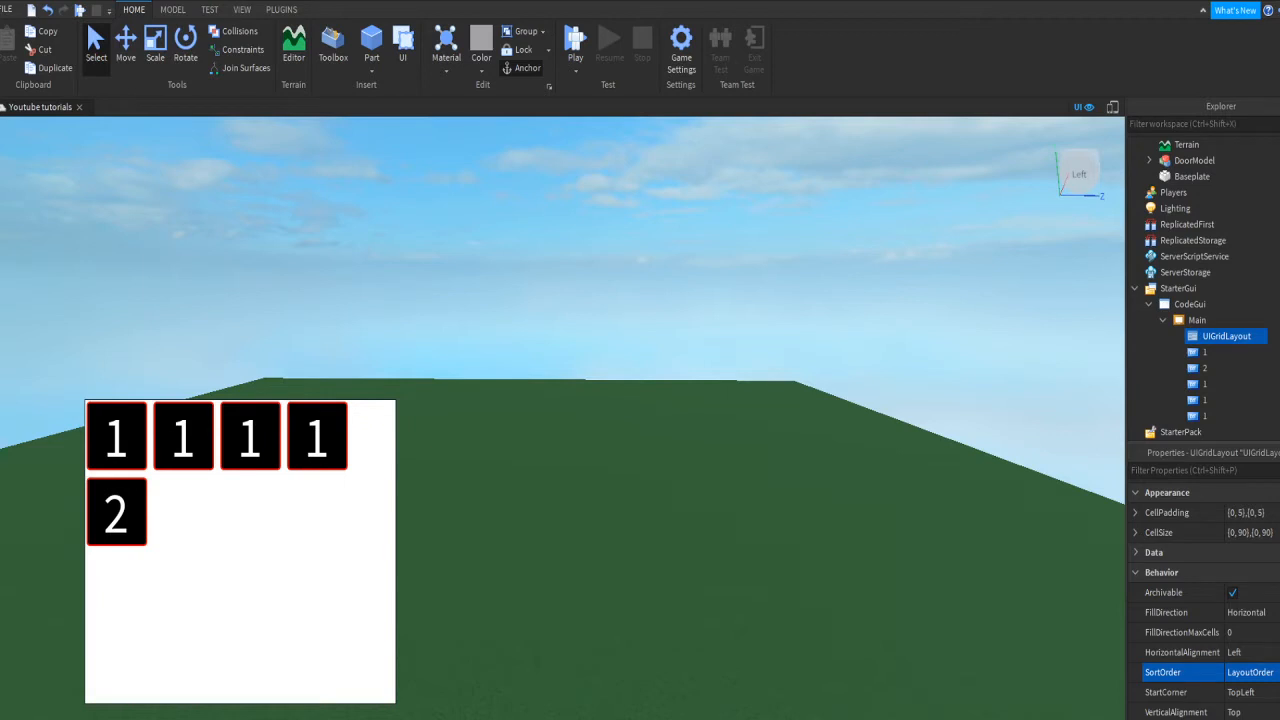
pyautogui.click(745, 605)
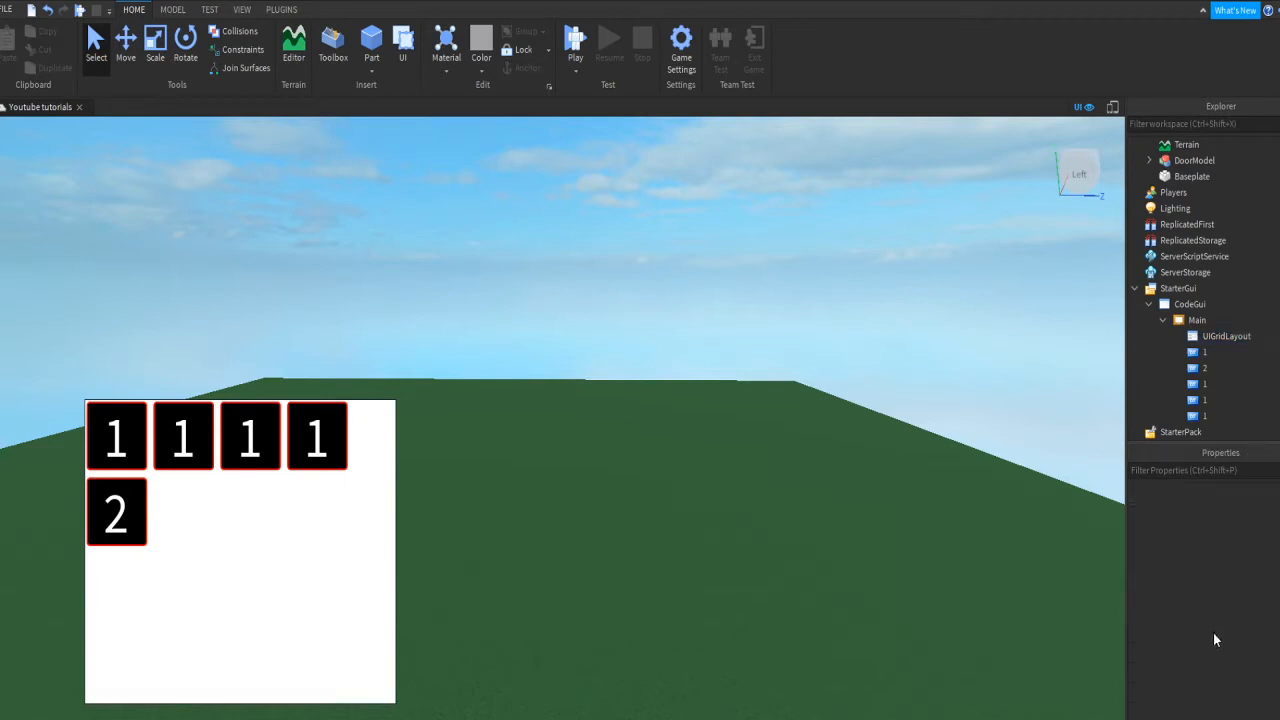
pyautogui.click(1221, 340)
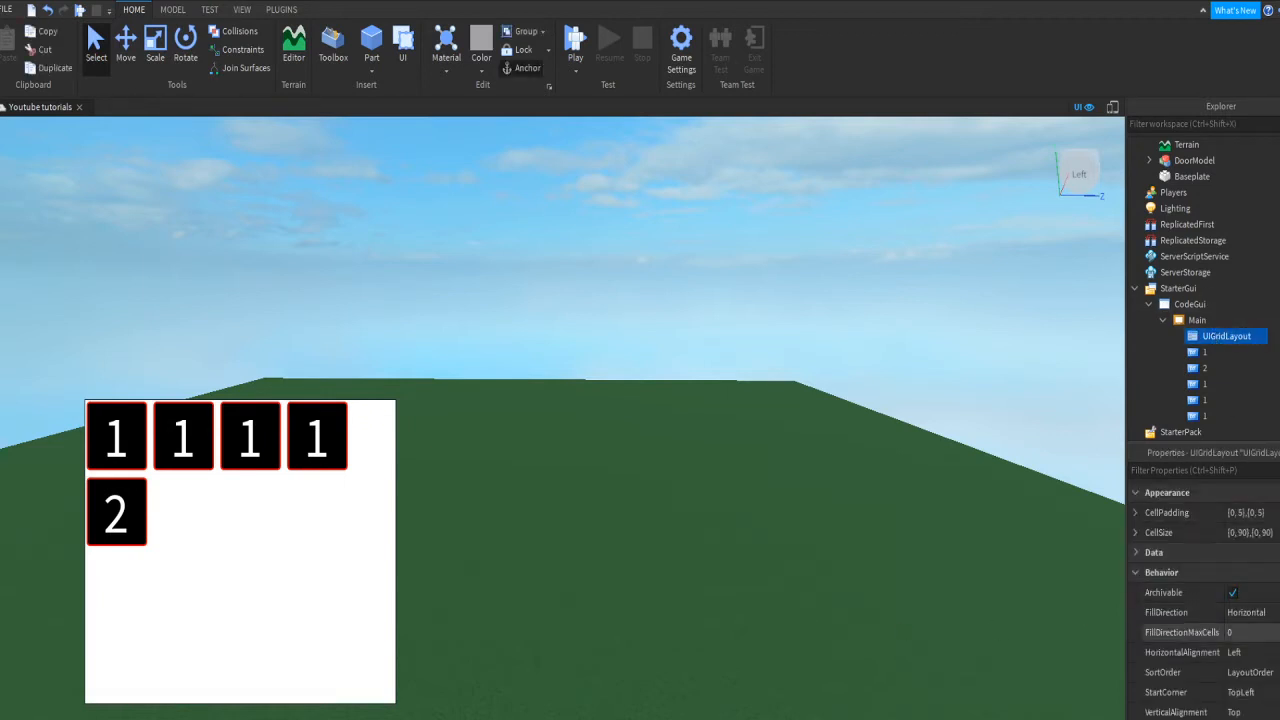
pyautogui.click(1180, 672)
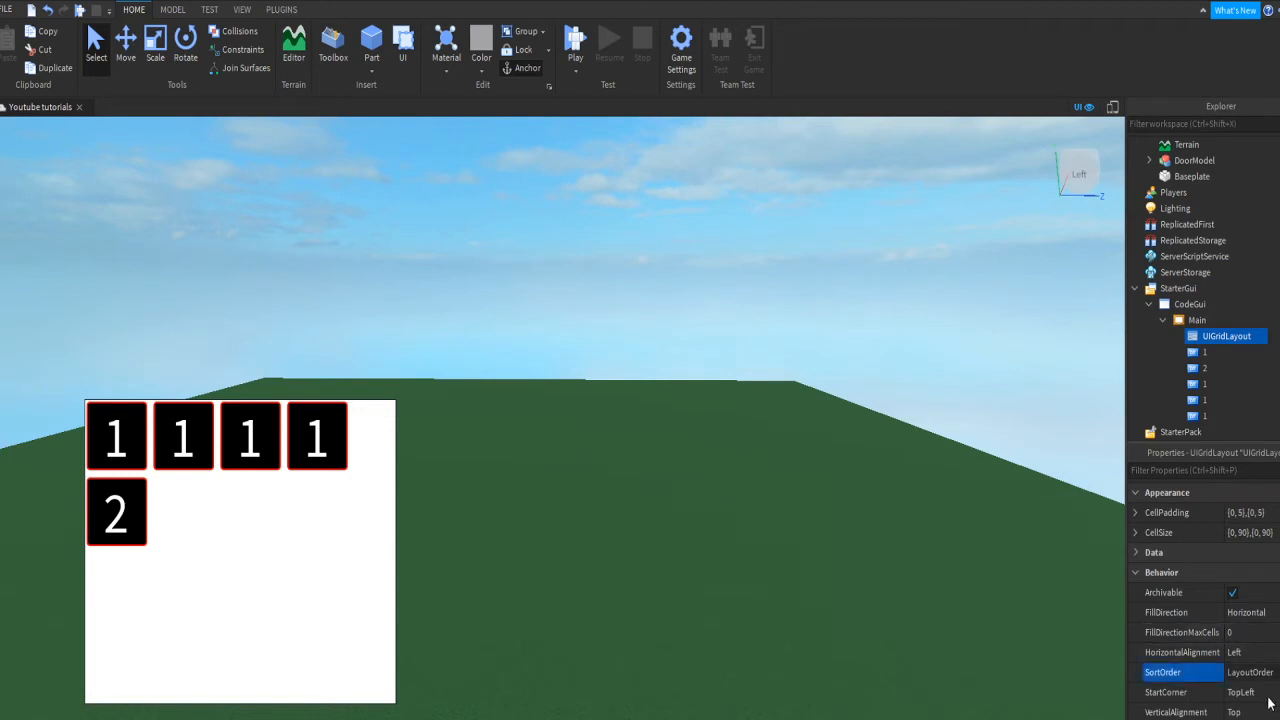
pyautogui.moveTo(1208, 369); pyautogui.dragTo(1201, 382)
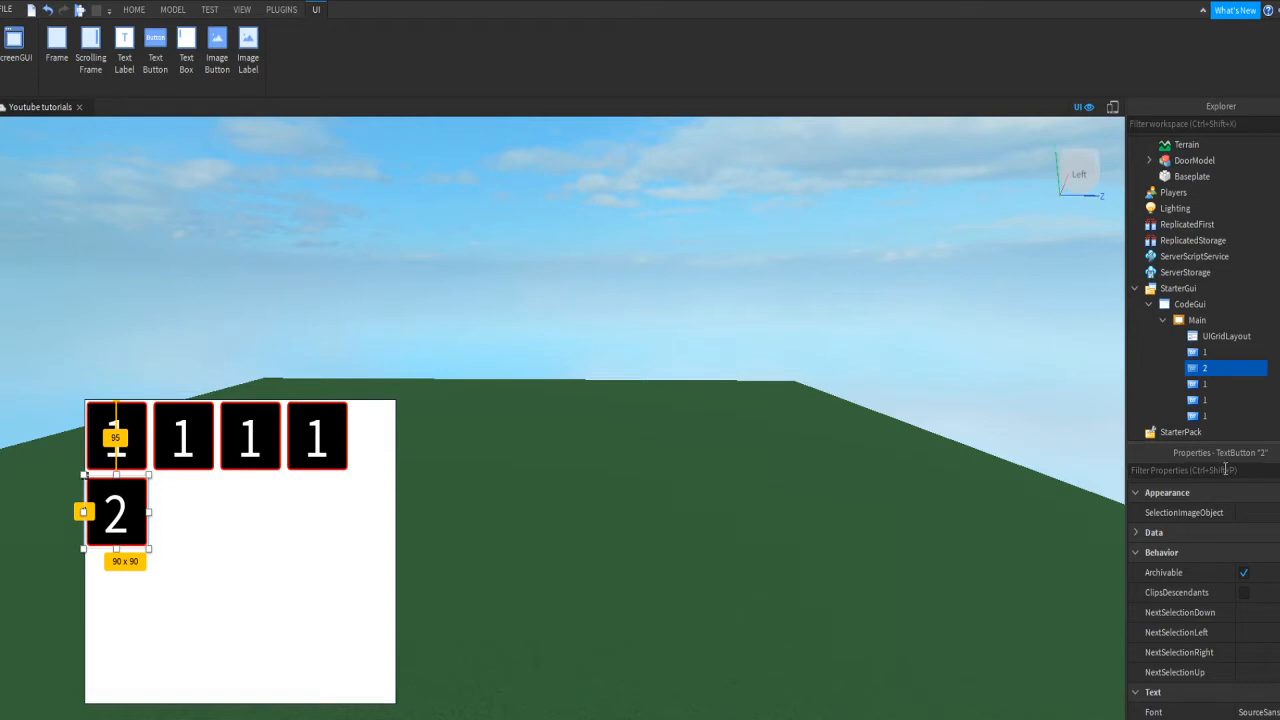
# Step: Filter Properties for 'text' and set the third button's Text to 3, then to 2
pyautogui.click(1201, 383)
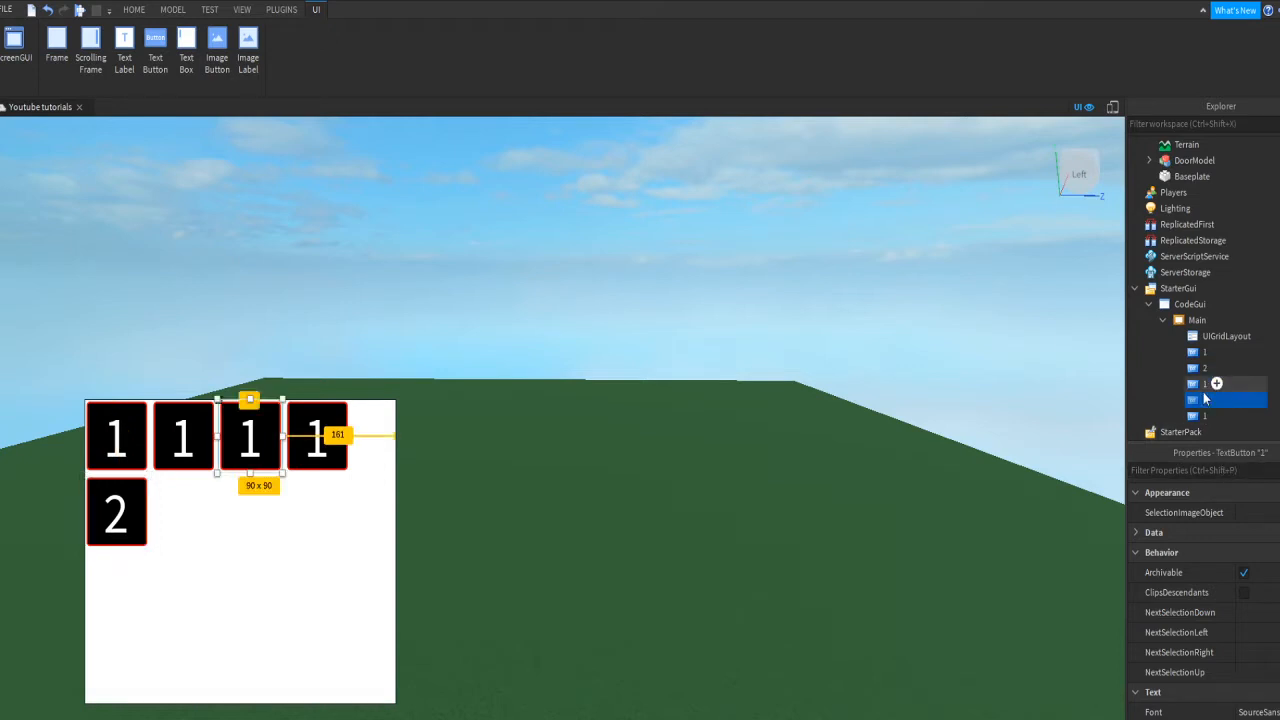
pyautogui.moveTo(1217, 403); pyautogui.dragTo(1233, 470)
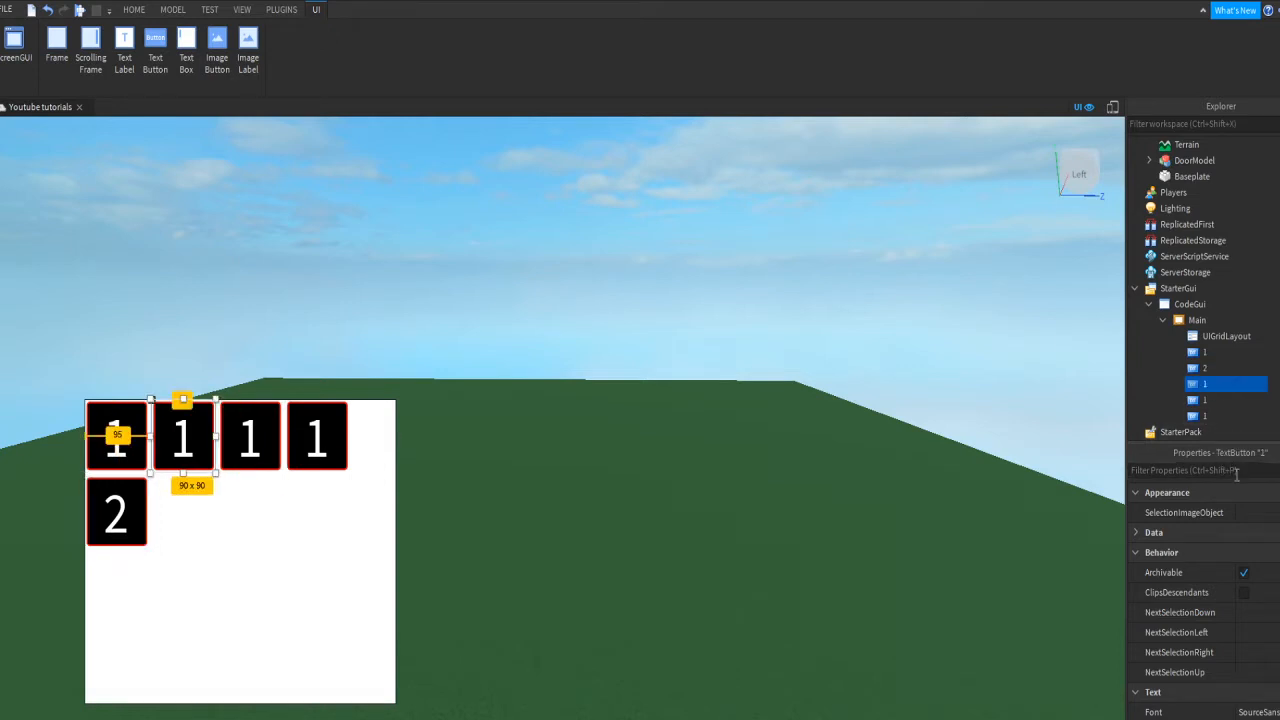
pyautogui.click(1236, 472)
pyautogui.write('text')
pyautogui.click(1233, 505)
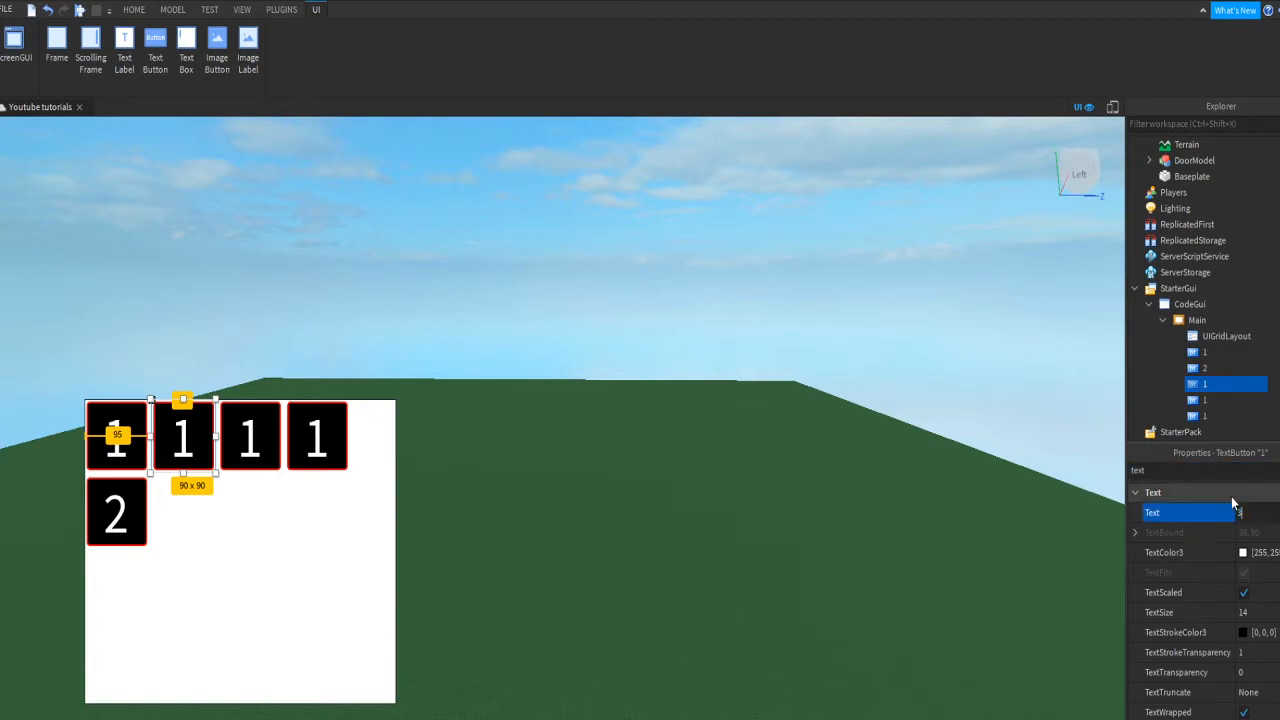
pyautogui.write('3')
pyautogui.press('Return')
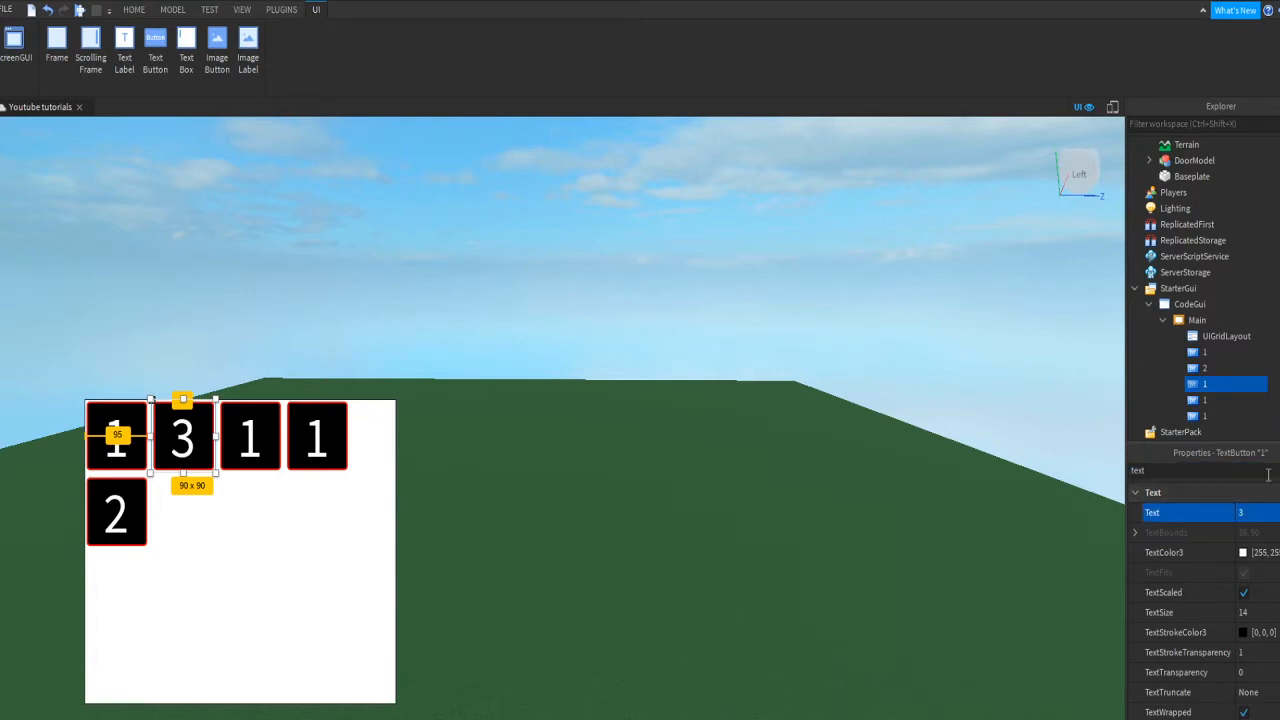
pyautogui.write('2')
pyautogui.press('Return')
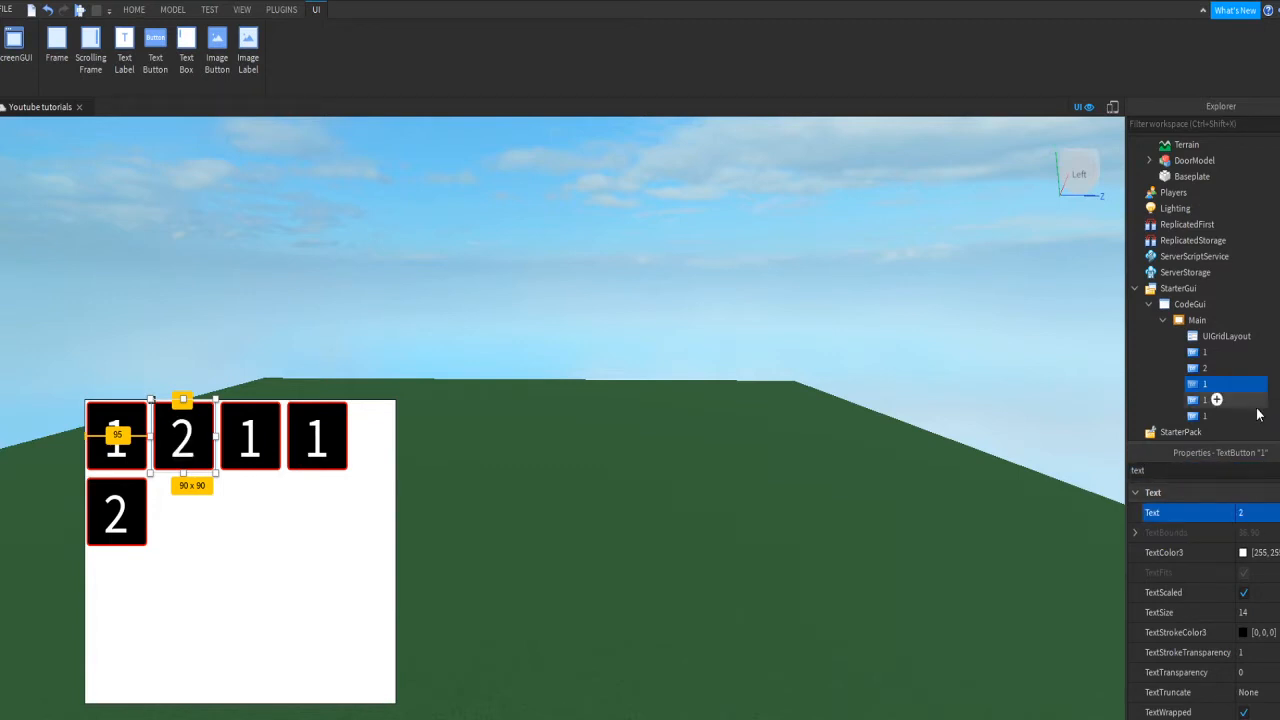
# Step: Rename the next 1 button in Explorer to 3
pyautogui.click(1208, 368)
pyautogui.scroll(-6, 1177, 640)
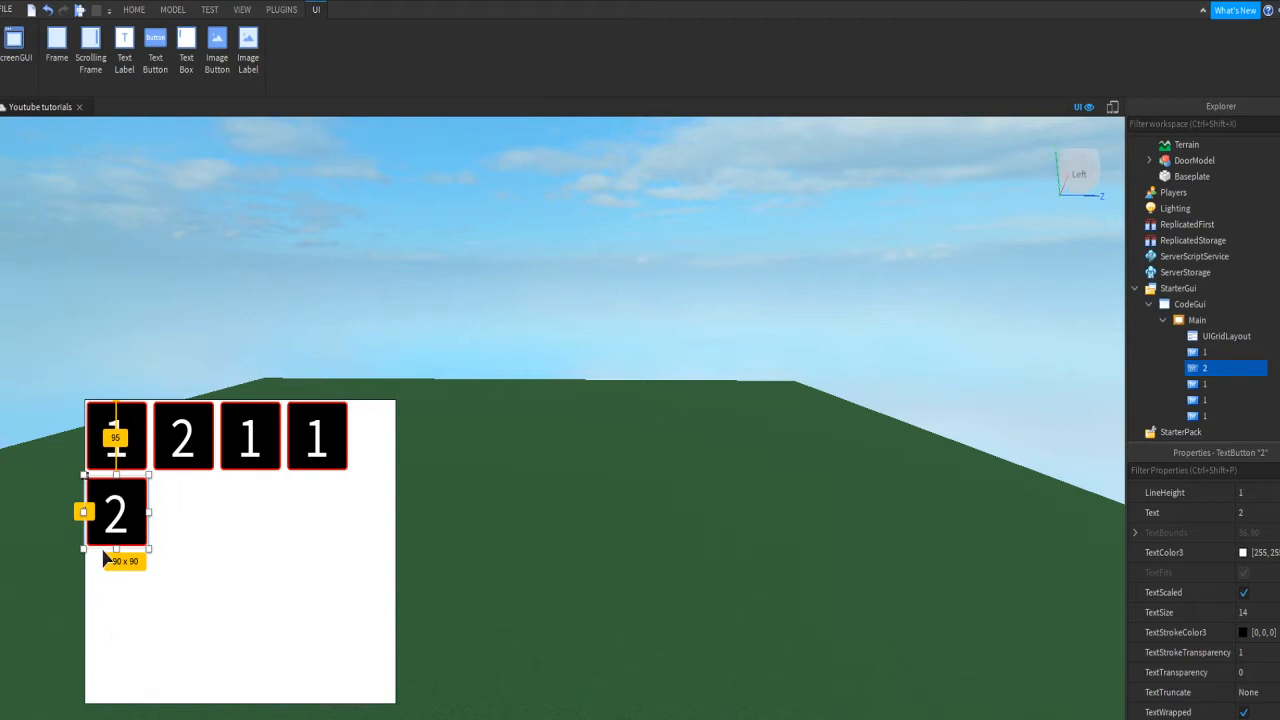
pyautogui.click(1199, 384)
pyautogui.click(1199, 384)
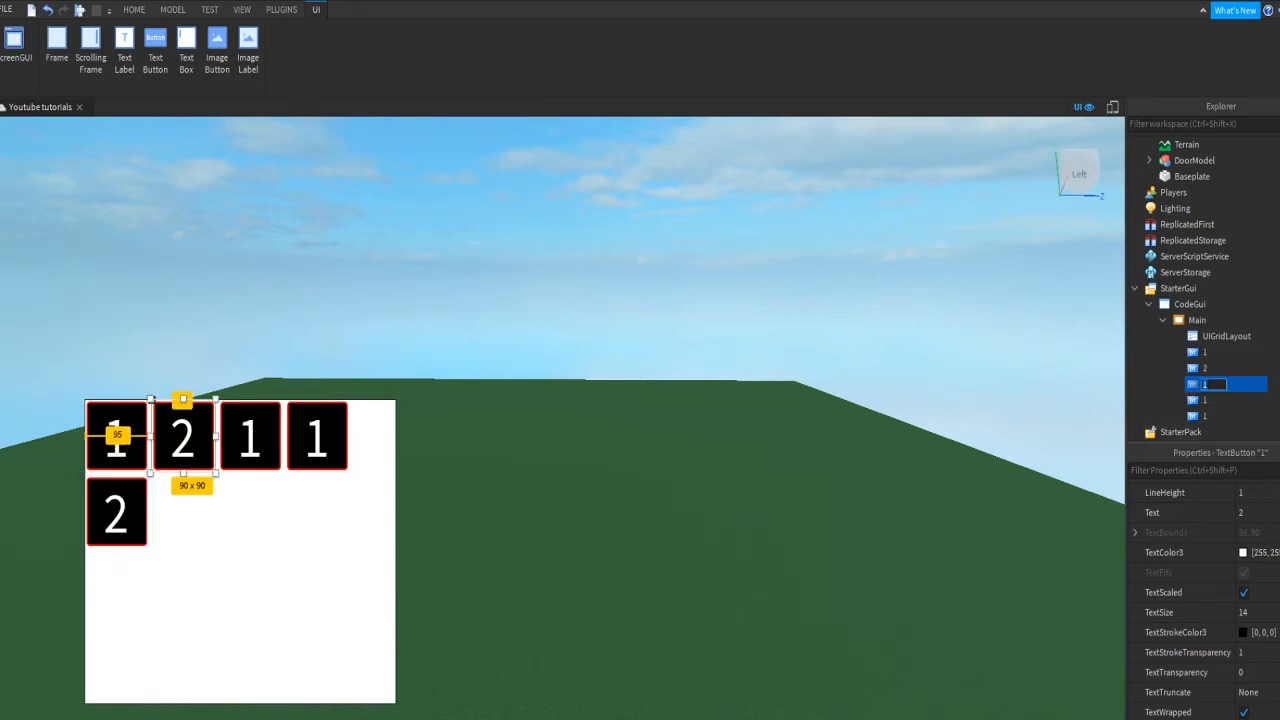
pyautogui.write('3')
pyautogui.press('Return')
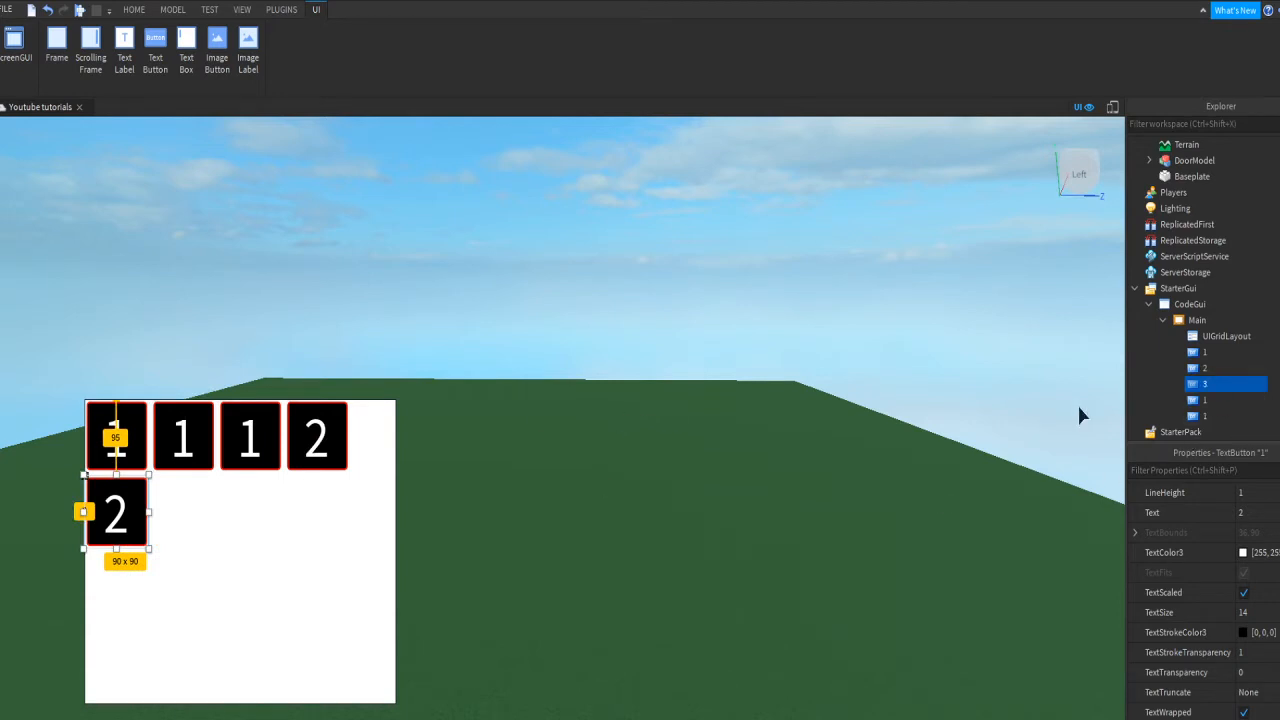
# Step: Rename another 1 button to 2
pyautogui.click(1198, 367)
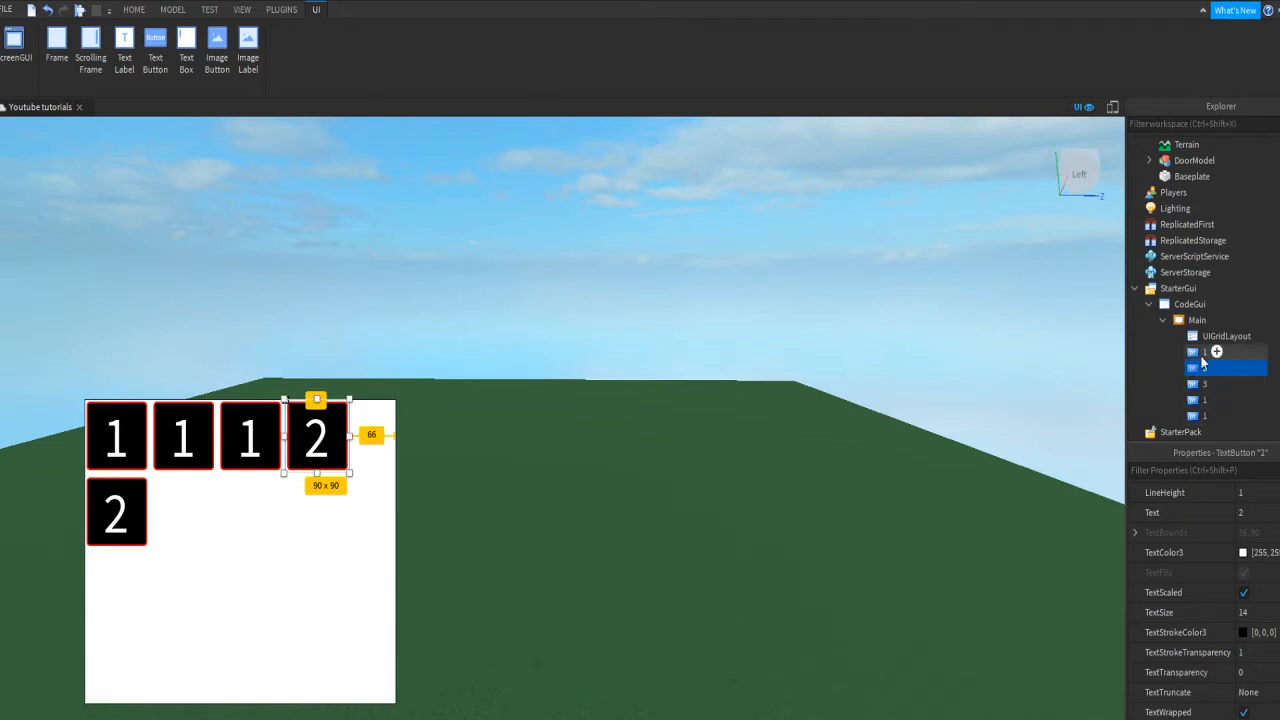
pyautogui.click(1201, 354)
pyautogui.press('Down')
pyautogui.press('Down')
pyautogui.press('Down')
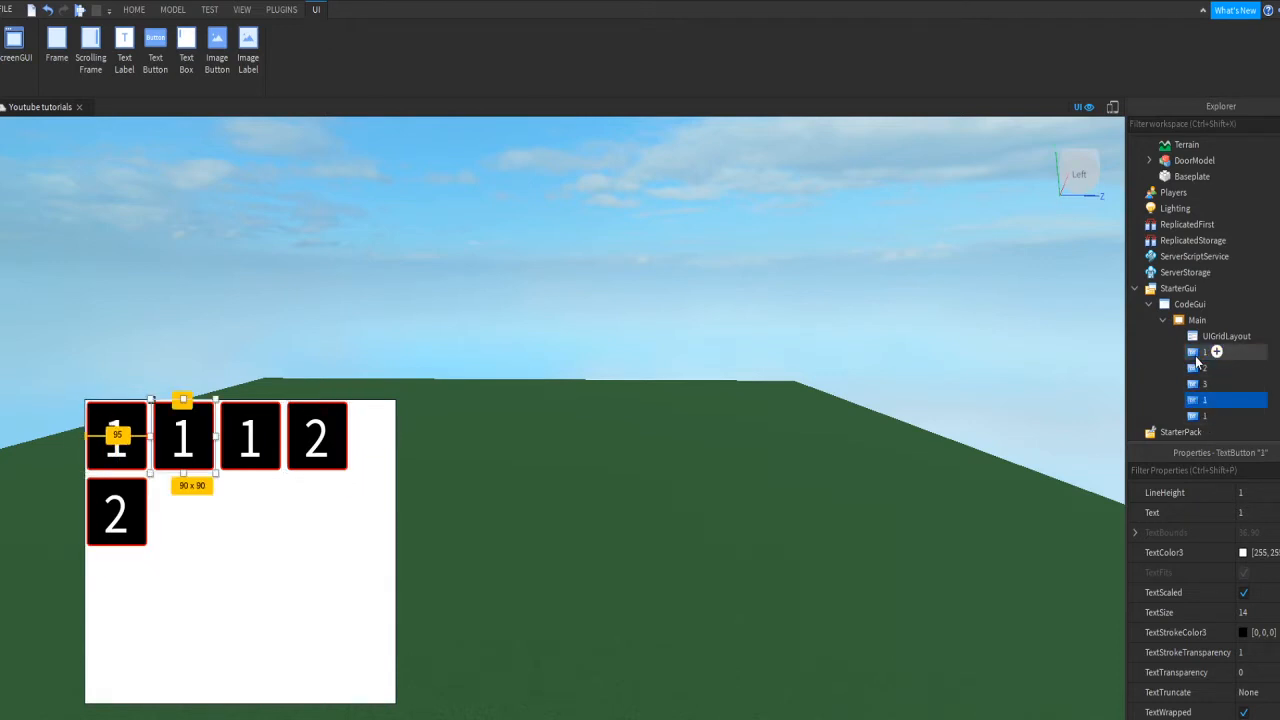
pyautogui.moveTo(1200, 402); pyautogui.dragTo(1210, 416)
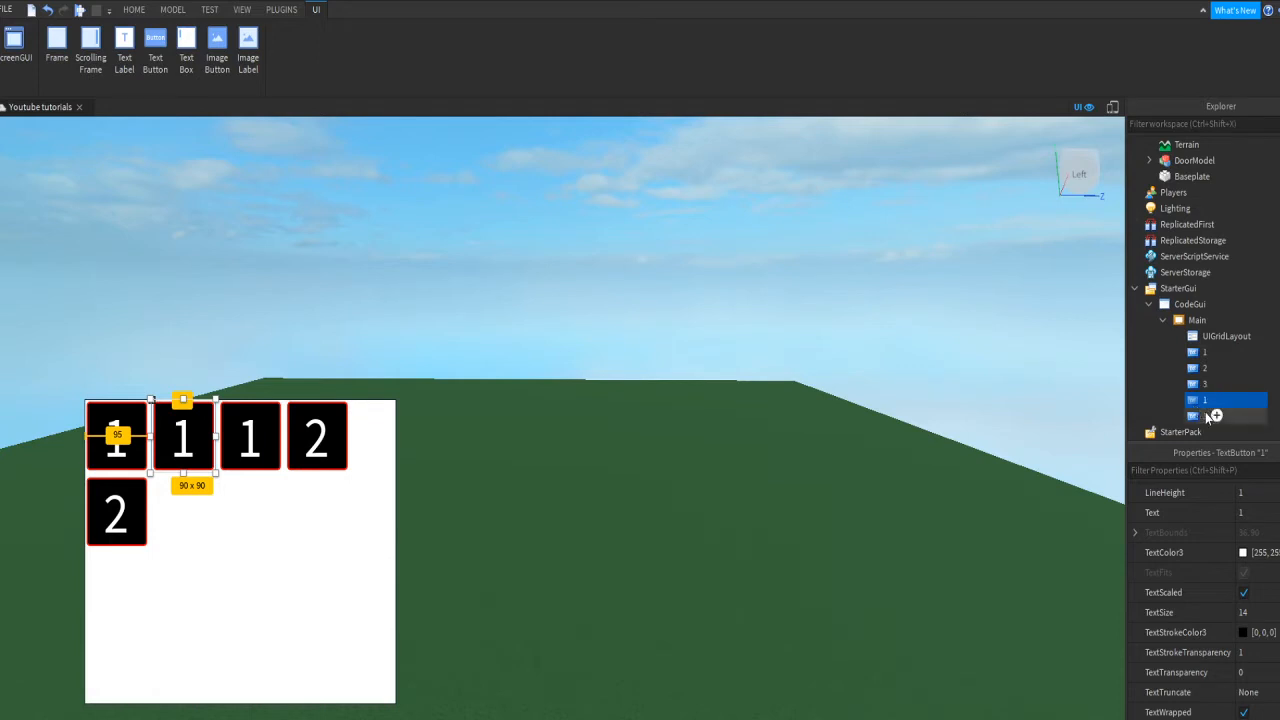
pyautogui.write('2')
pyautogui.press('Return')
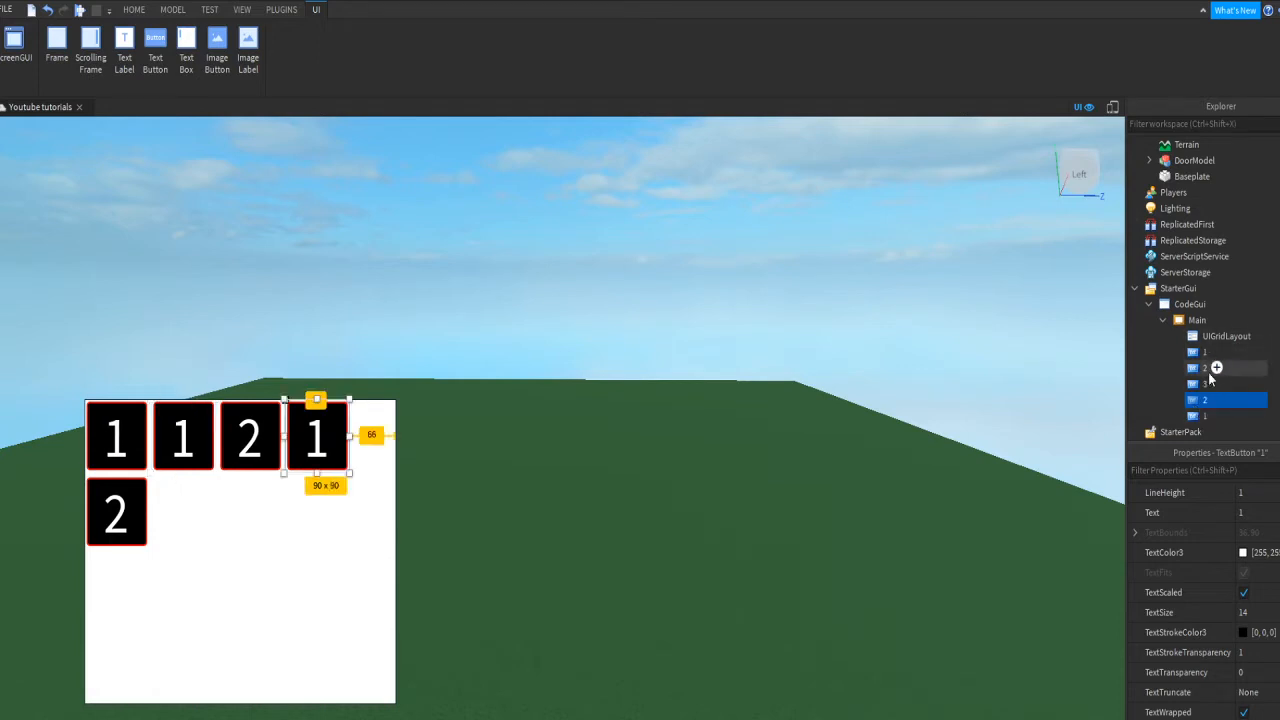
# Step: Rename the remaining buttons to 3, 4 and 5
pyautogui.click(1207, 371)
pyautogui.press('F2')
pyautogui.write('3')
pyautogui.press('Return')
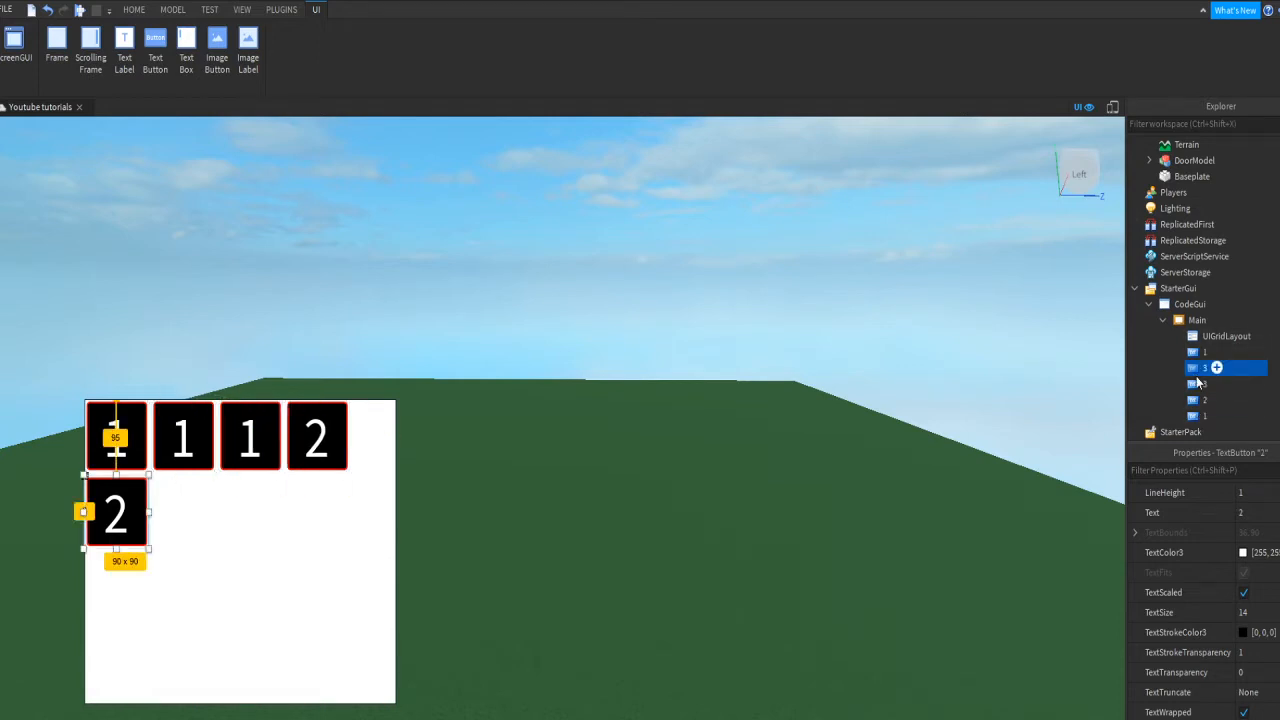
pyautogui.click(1199, 379)
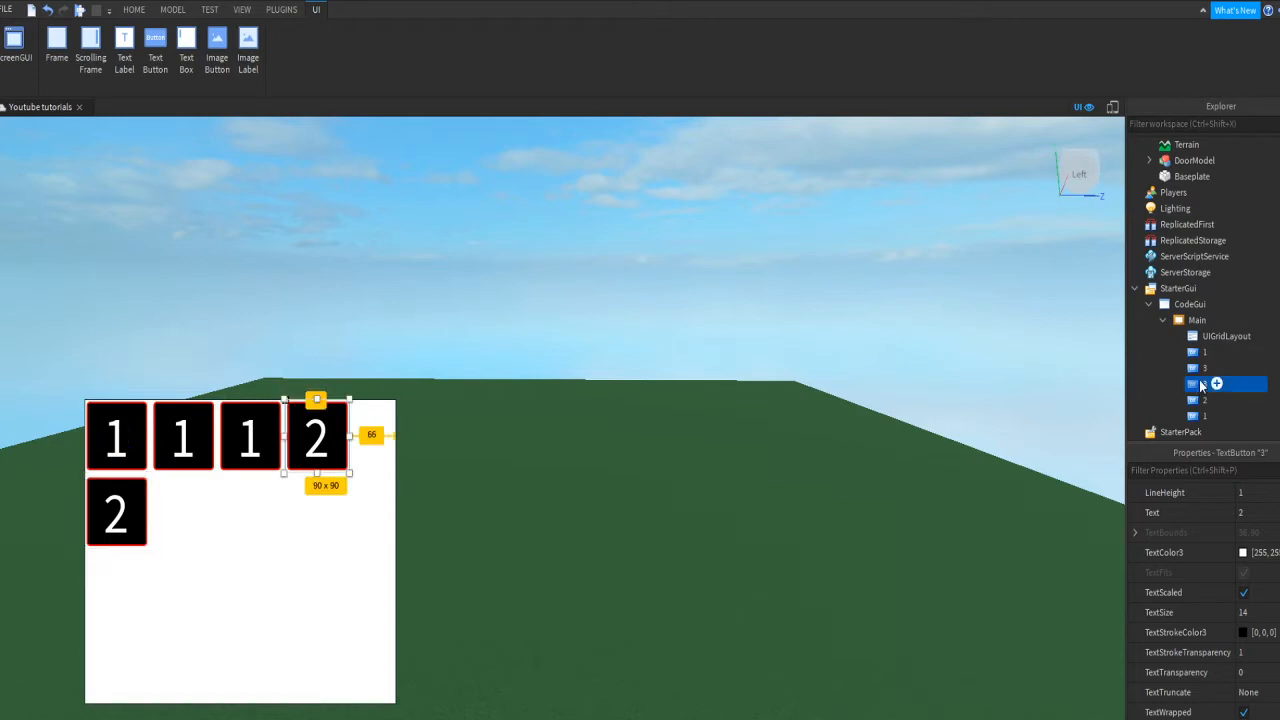
pyautogui.write('4')
pyautogui.press('Return')
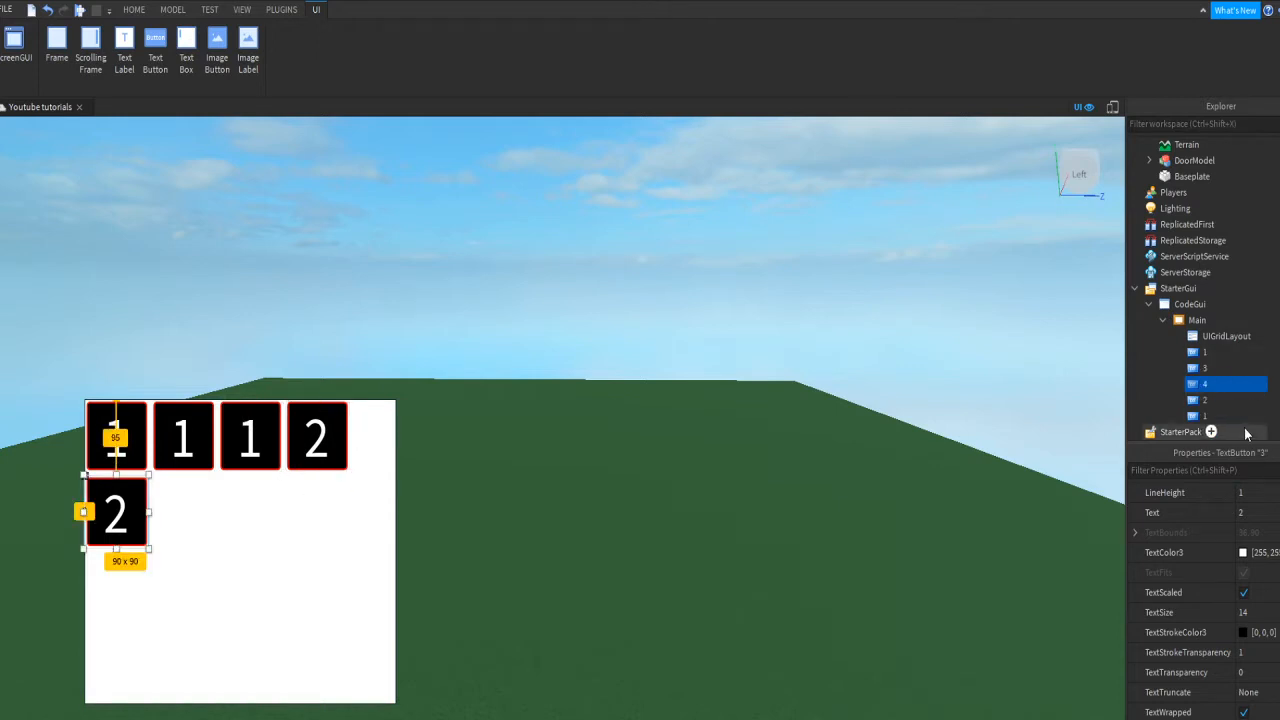
pyautogui.click(1205, 415)
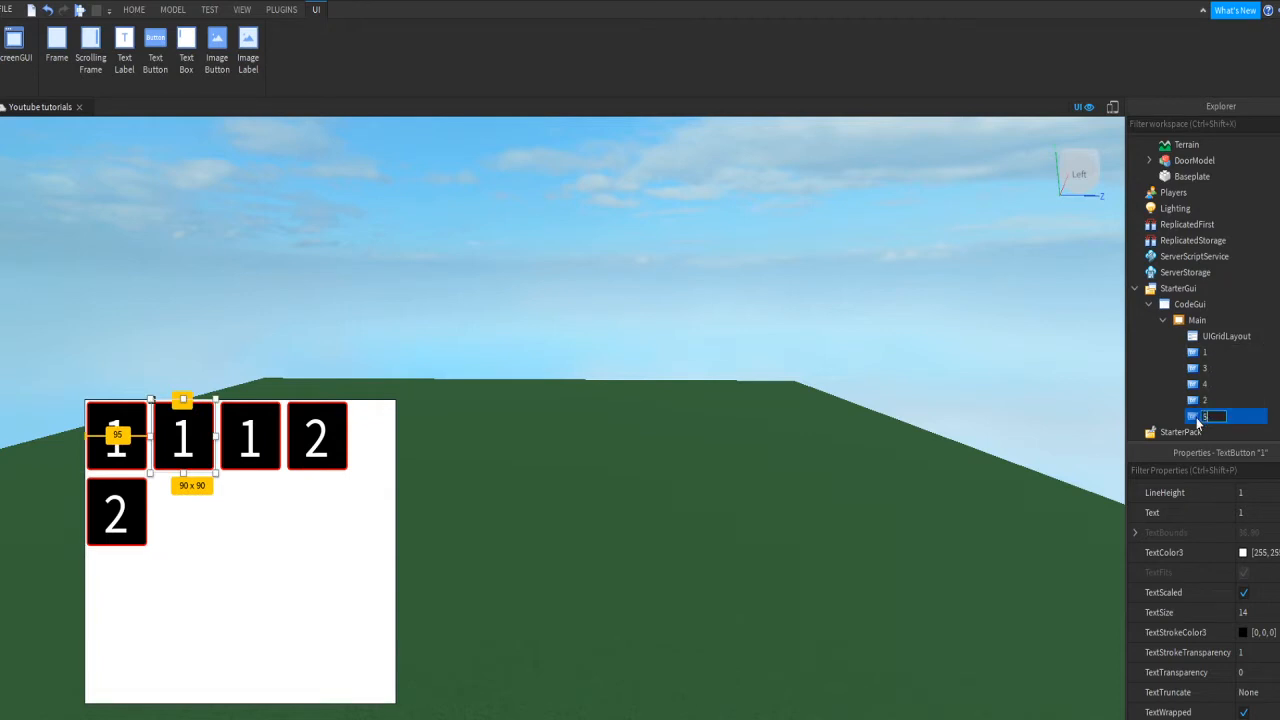
pyautogui.write('5')
pyautogui.press('Return')
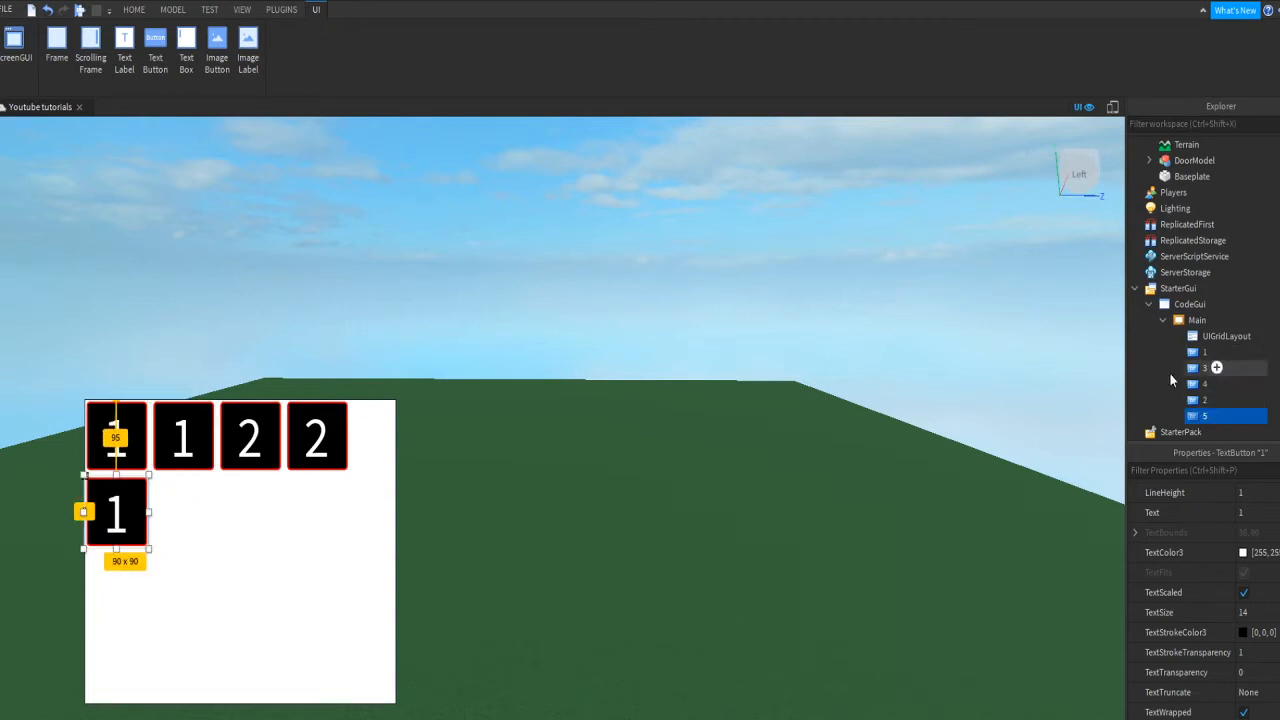
# Step: Step through the renamed buttons to check their order, then start renaming button 2
pyautogui.click(1205, 352)
pyautogui.click(1202, 368)
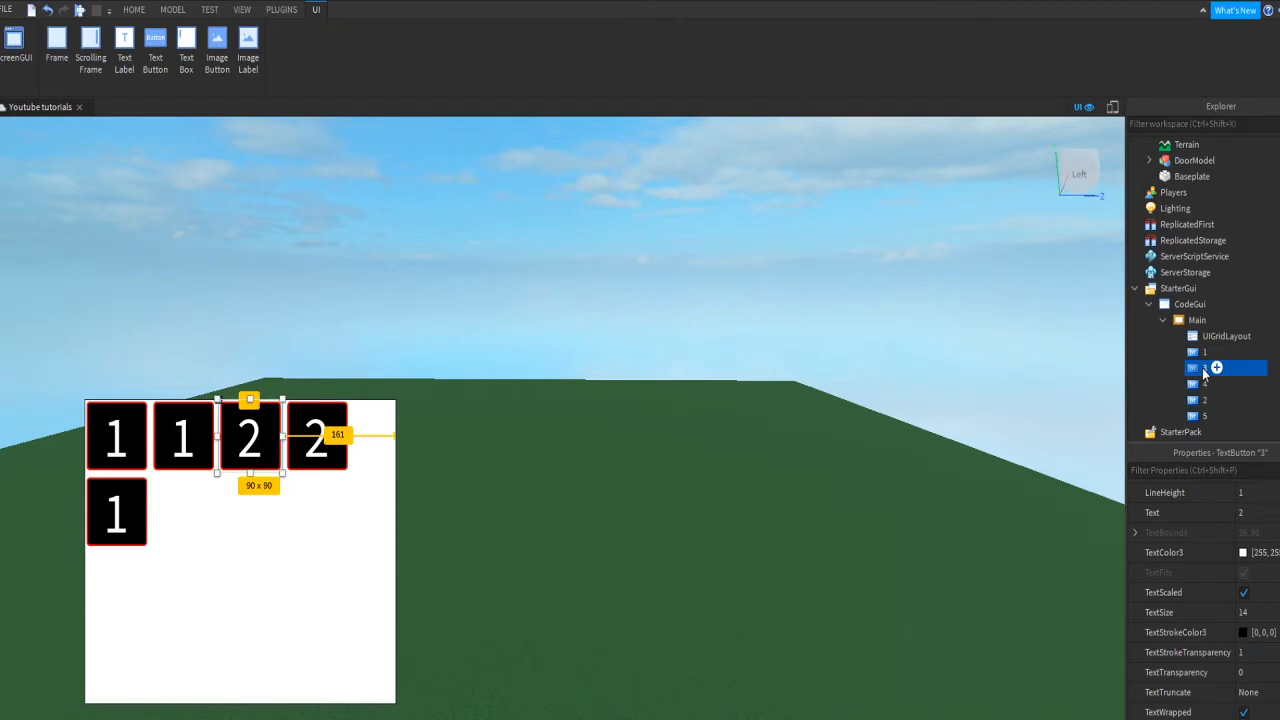
pyautogui.press('Down')
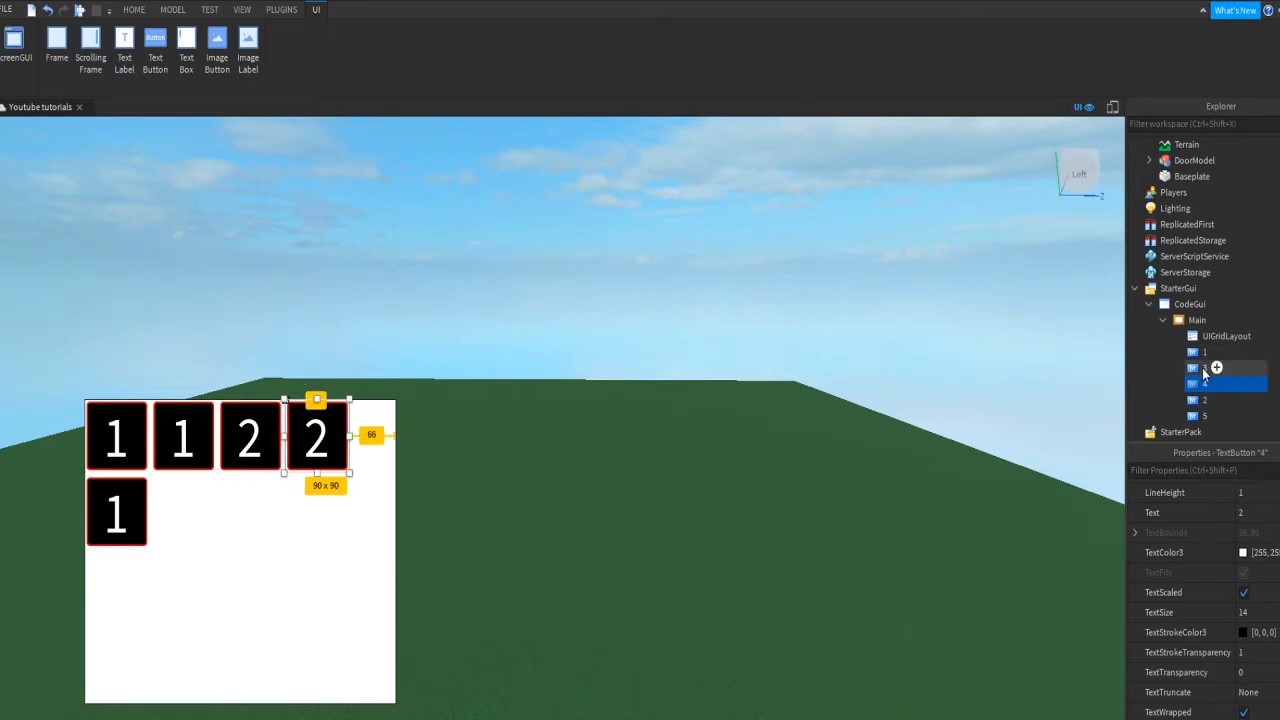
pyautogui.press('Down')
pyautogui.press('Down')
pyautogui.press('Up')
pyautogui.press('Up')
pyautogui.press('Down')
pyautogui.press('Down')
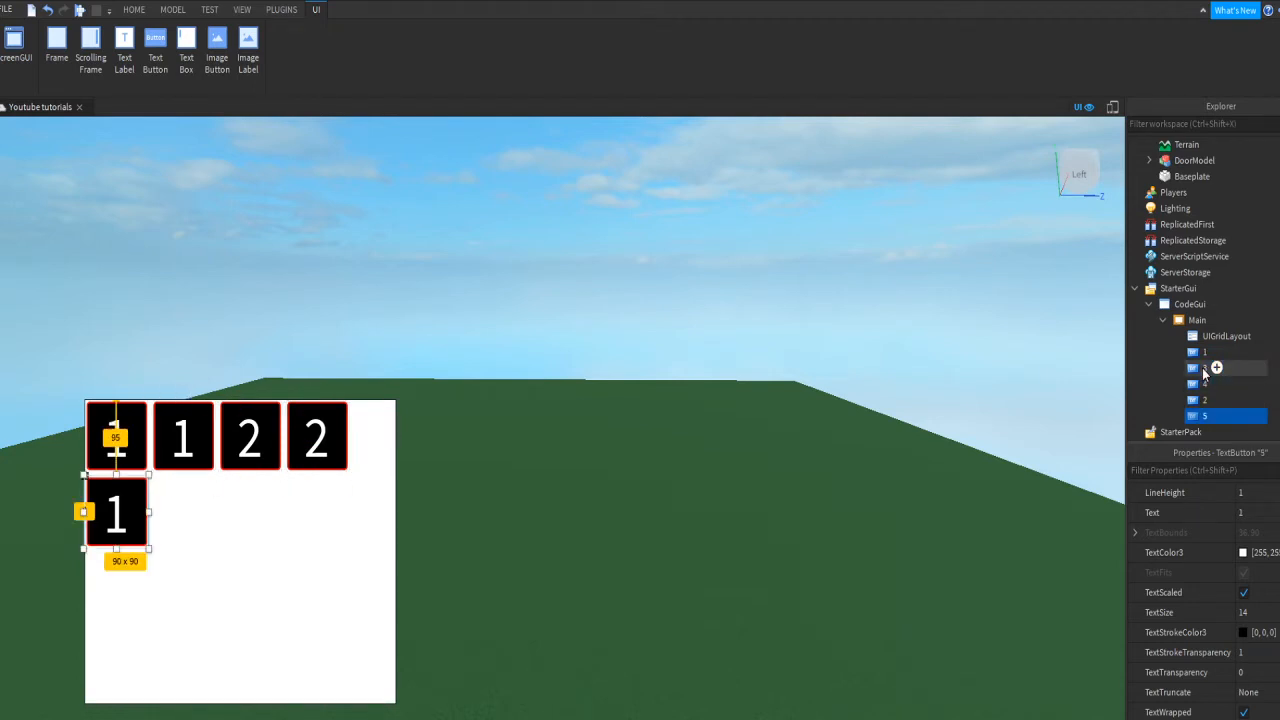
pyautogui.press('Up')
pyautogui.press('Up')
pyautogui.press('Up')
pyautogui.press('Down')
pyautogui.press('Down')
pyautogui.press('Down')
pyautogui.click(1200, 382)
pyautogui.click(1198, 399)
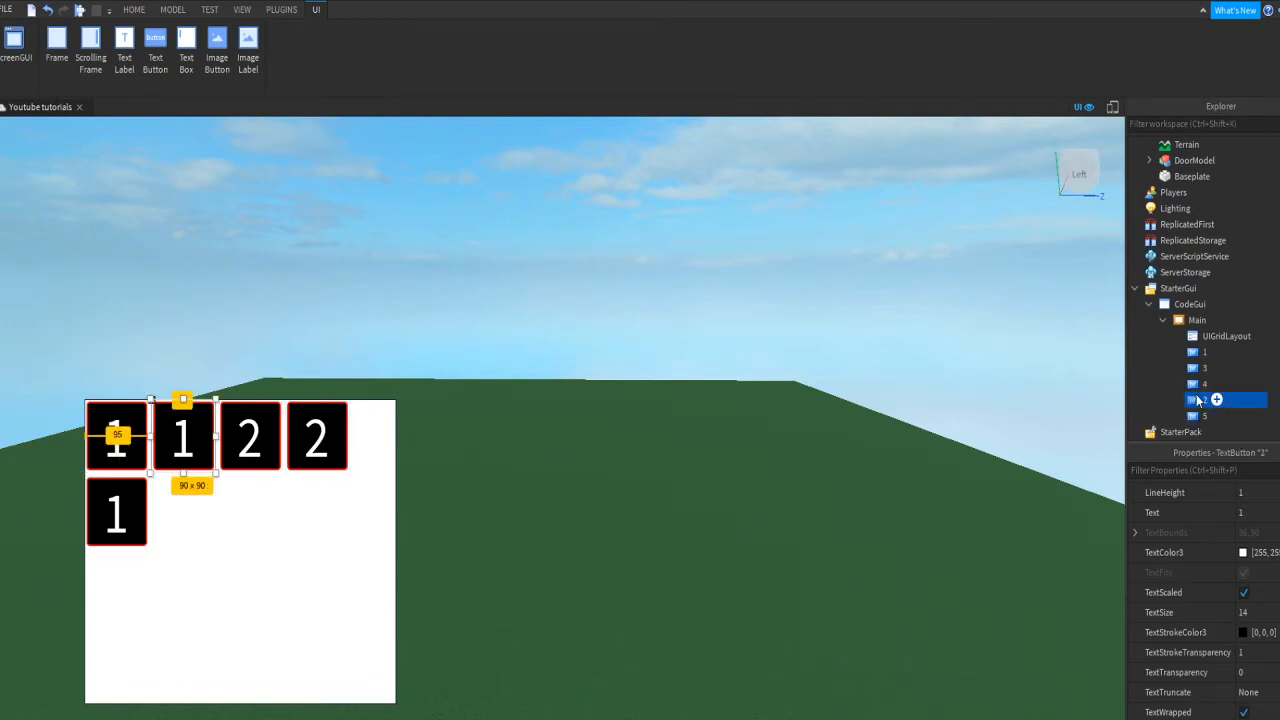
pyautogui.doubleClick(1243, 404)
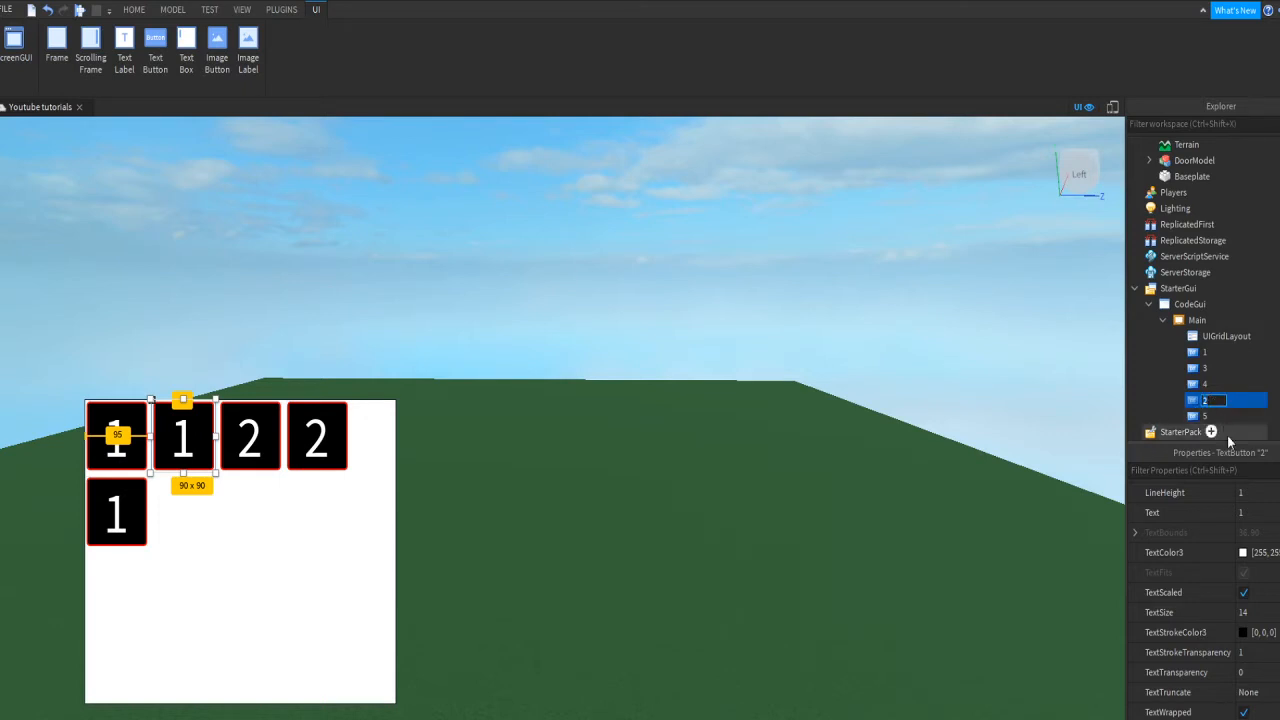
# Step: Confirm the name 2, then set buttons 2 and 3 to display 2 and 3
pyautogui.press('Return')
pyautogui.click(1237, 468)
pyautogui.write('text')
pyautogui.press('Tab')
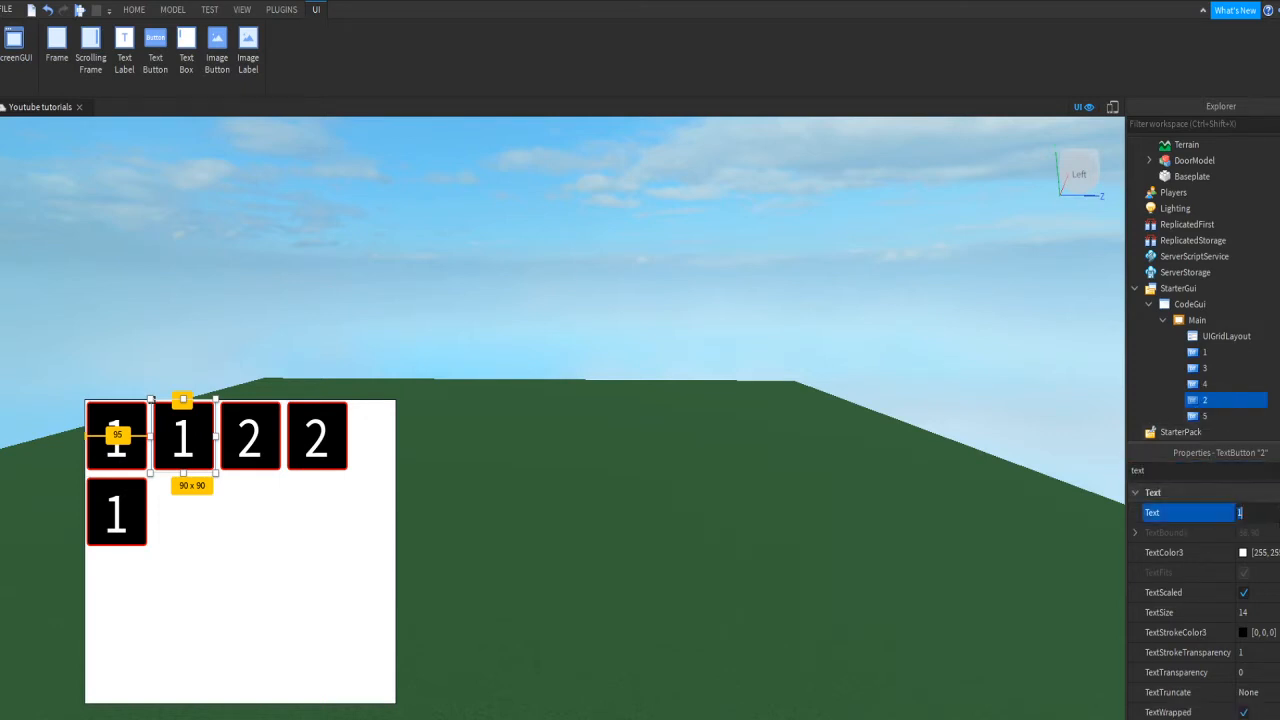
pyautogui.write('2')
pyautogui.press('Return')
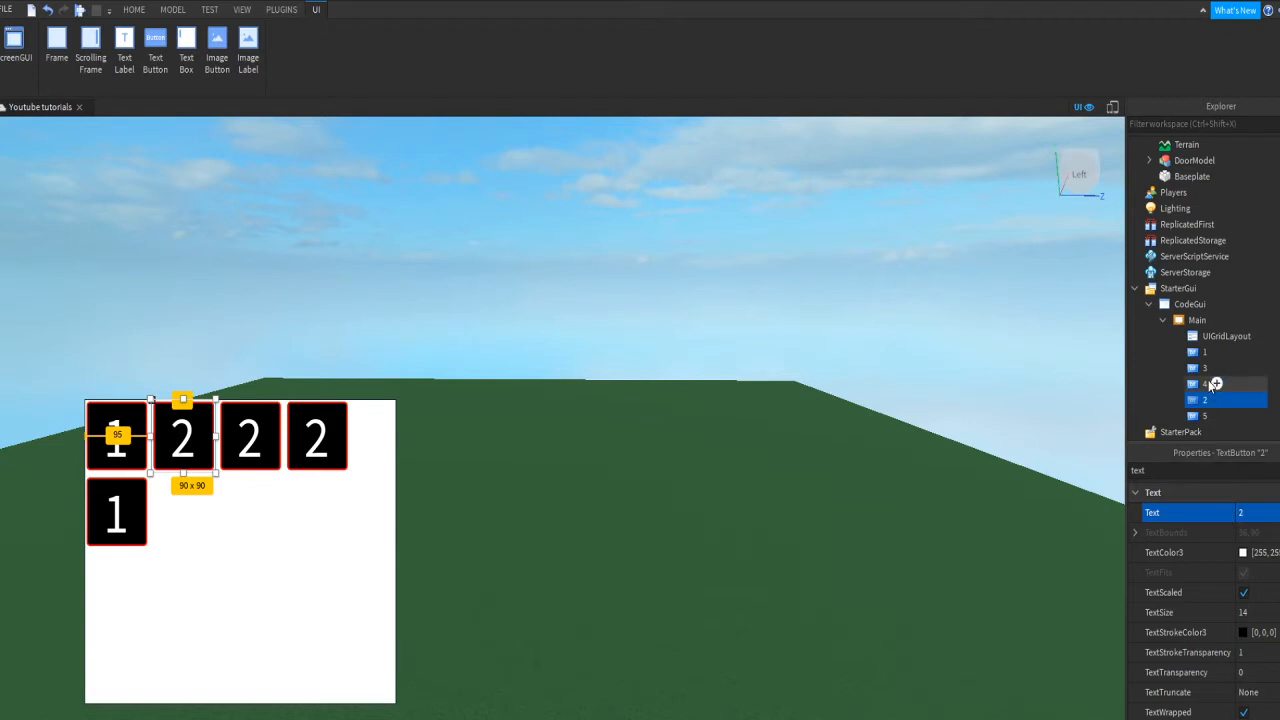
pyautogui.moveTo(1210, 369); pyautogui.dragTo(1208, 388)
pyautogui.click(1215, 470)
pyautogui.write('text')
pyautogui.press('Tab')
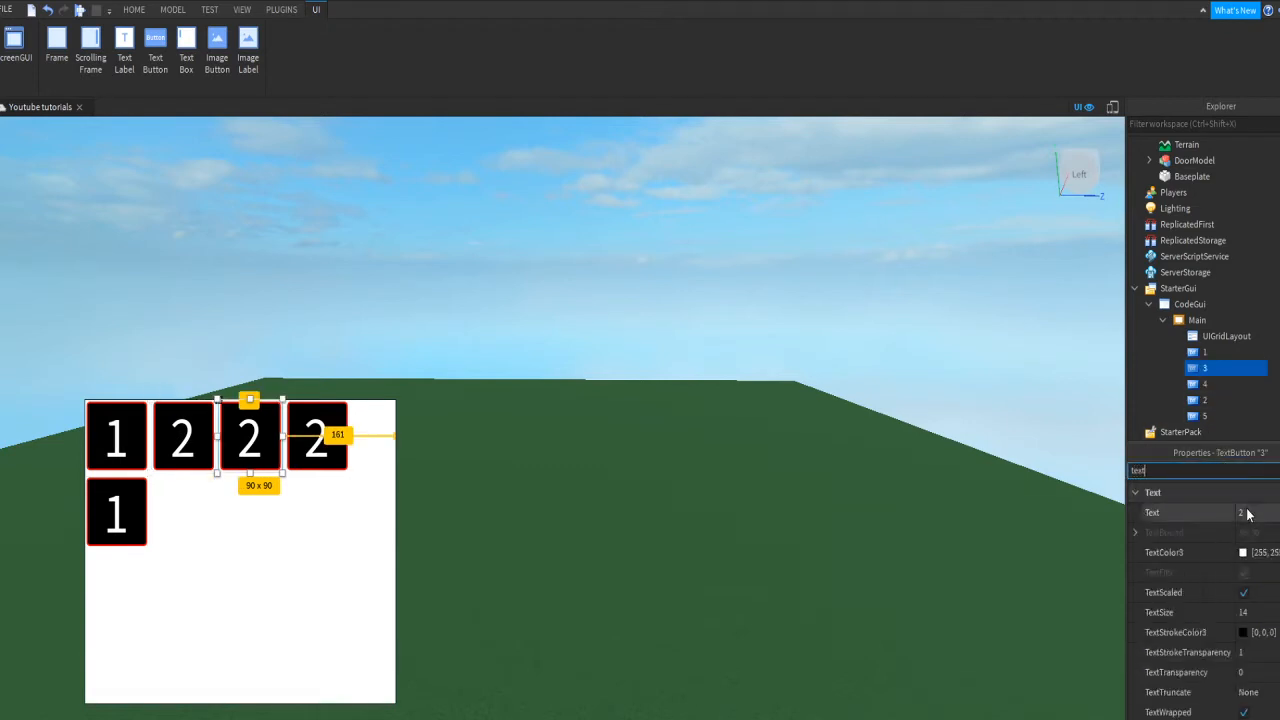
pyautogui.write('3')
pyautogui.press('Return')
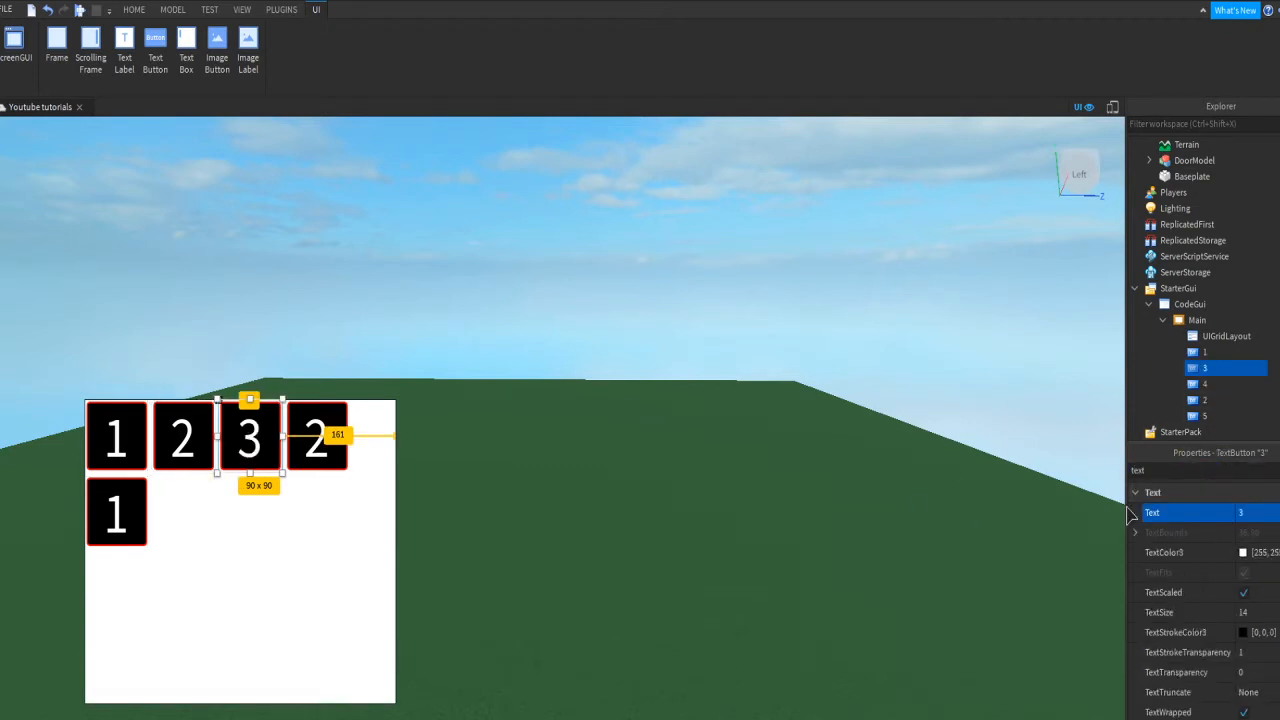
# Step: Set the Text of buttons 4 and 5 to 4 and 5
pyautogui.click(1203, 383)
pyautogui.click(1258, 471)
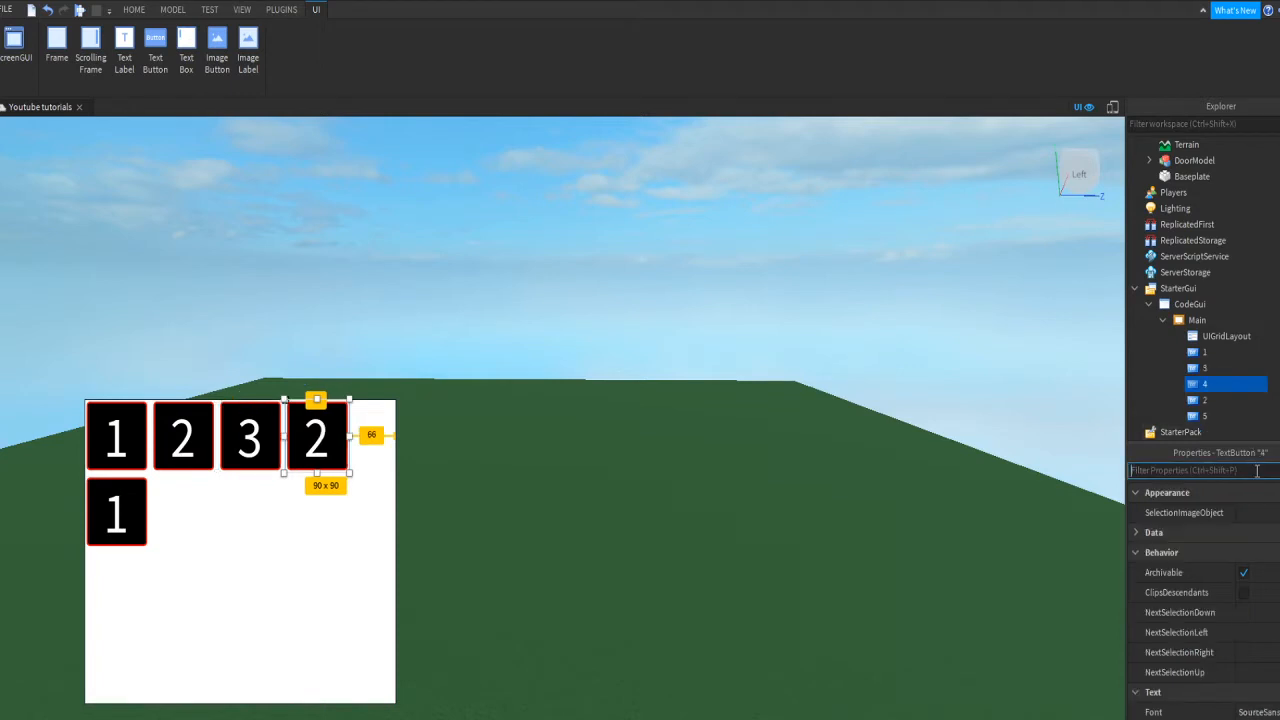
pyautogui.write('text')
pyautogui.press('Tab')
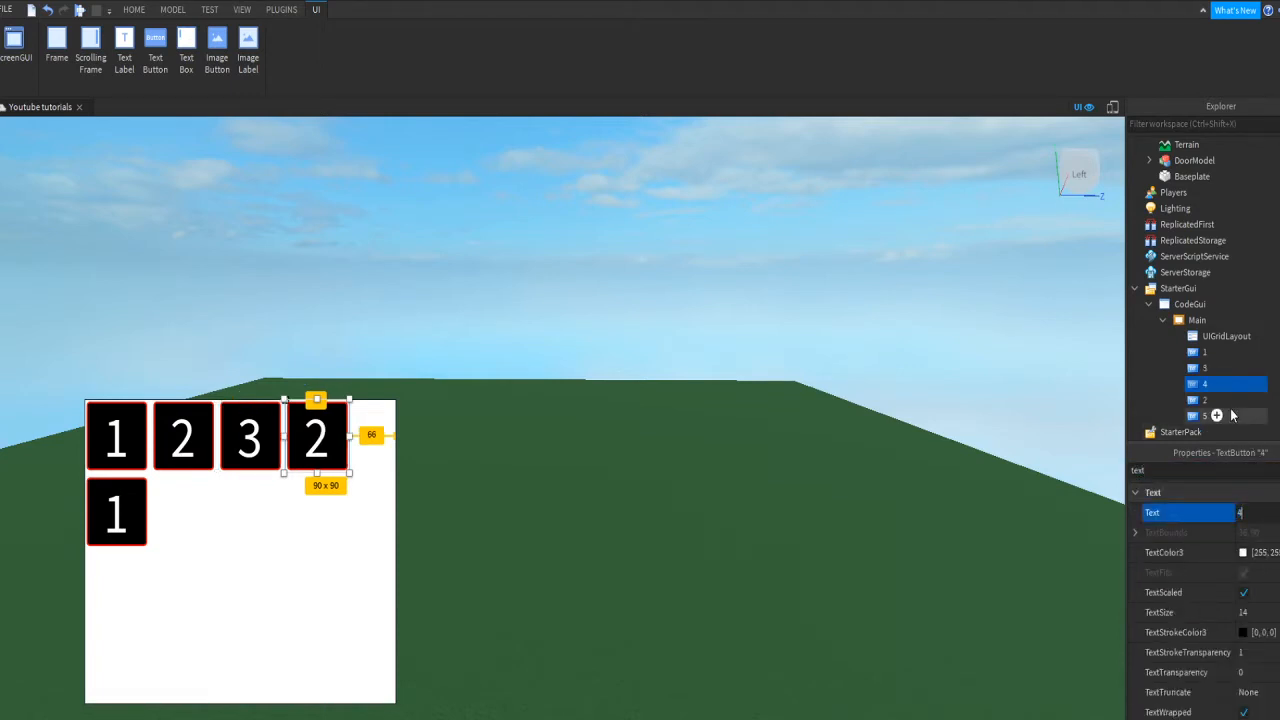
pyautogui.write('4')
pyautogui.press('Return')
pyautogui.click(1203, 415)
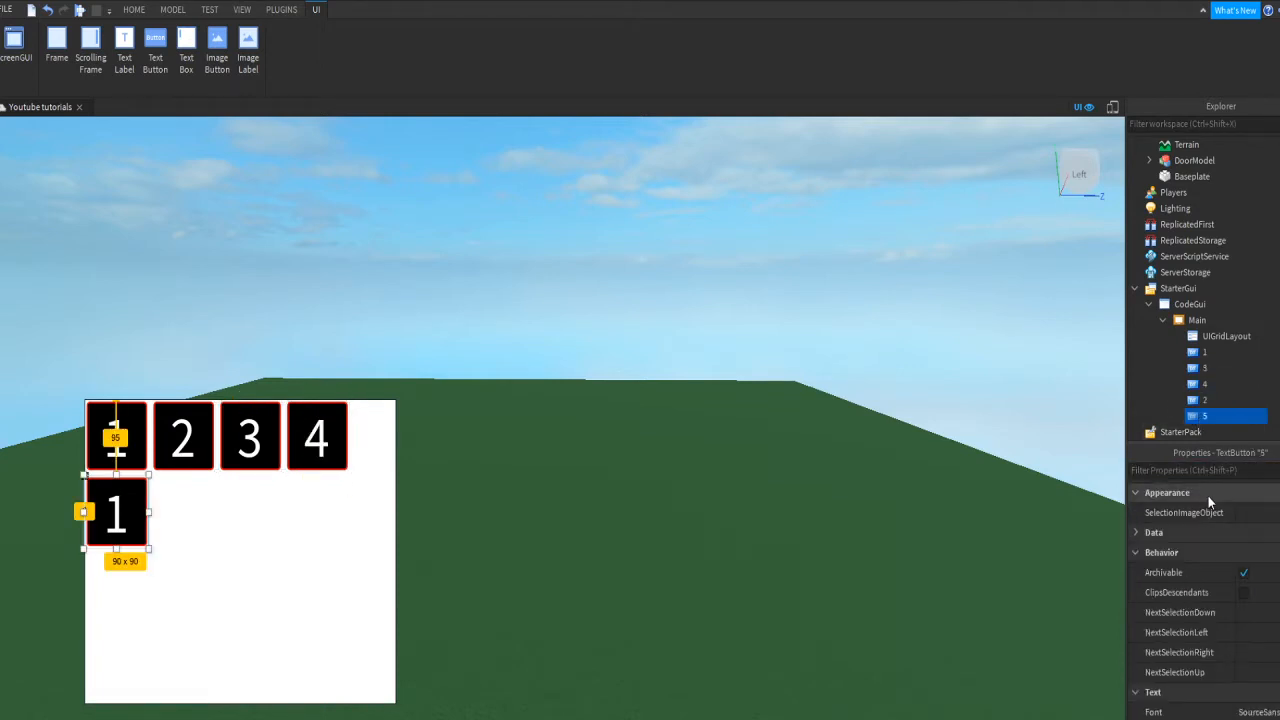
pyautogui.click(1266, 468)
pyautogui.write('text')
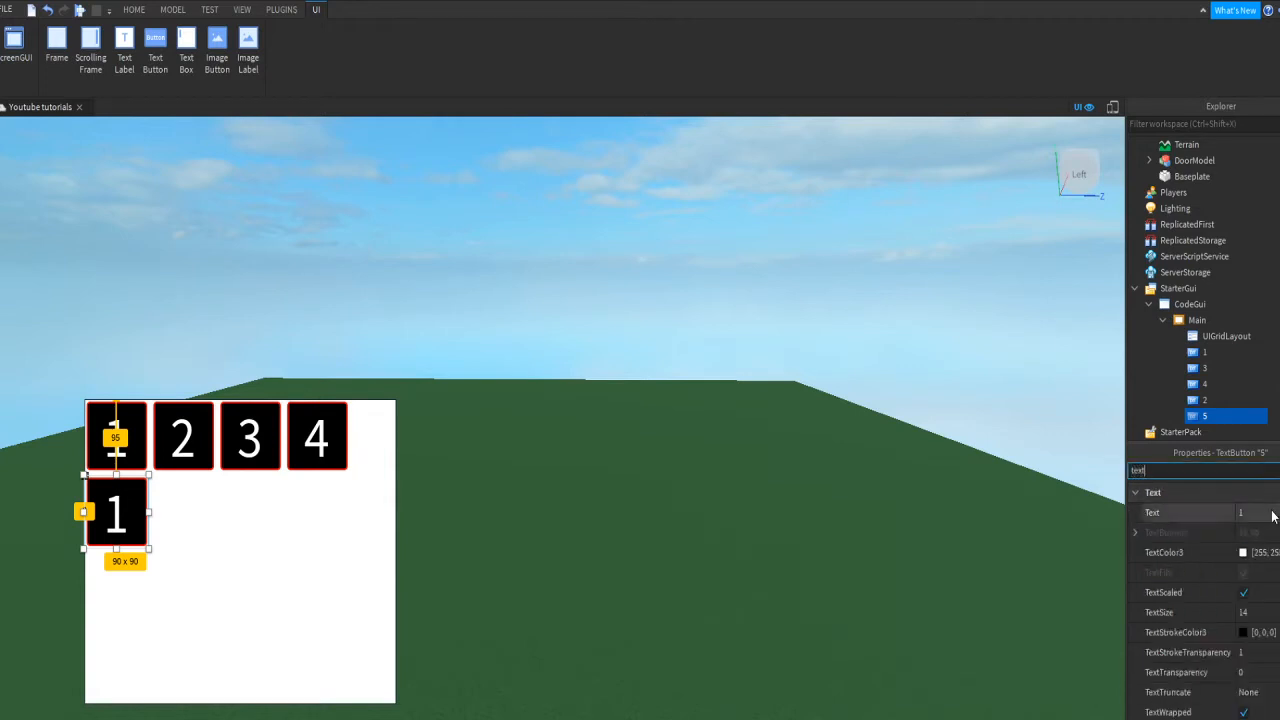
pyautogui.press('Tab')
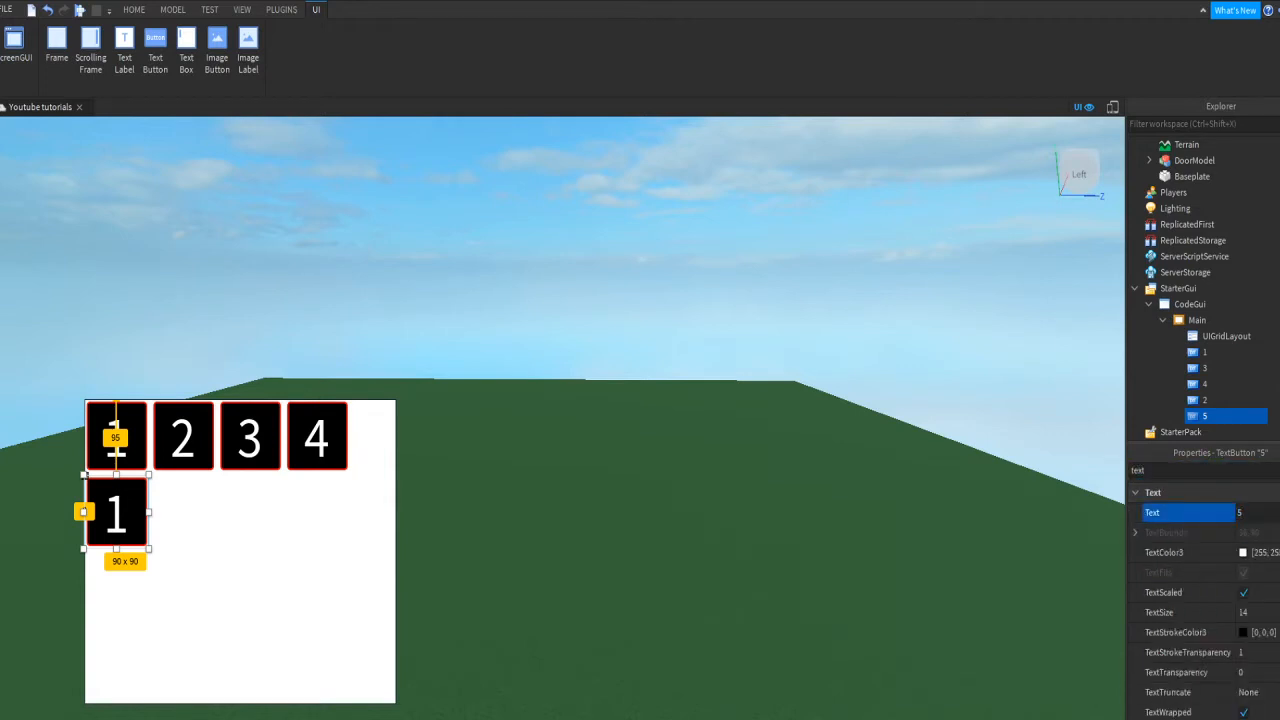
pyautogui.press('Return')
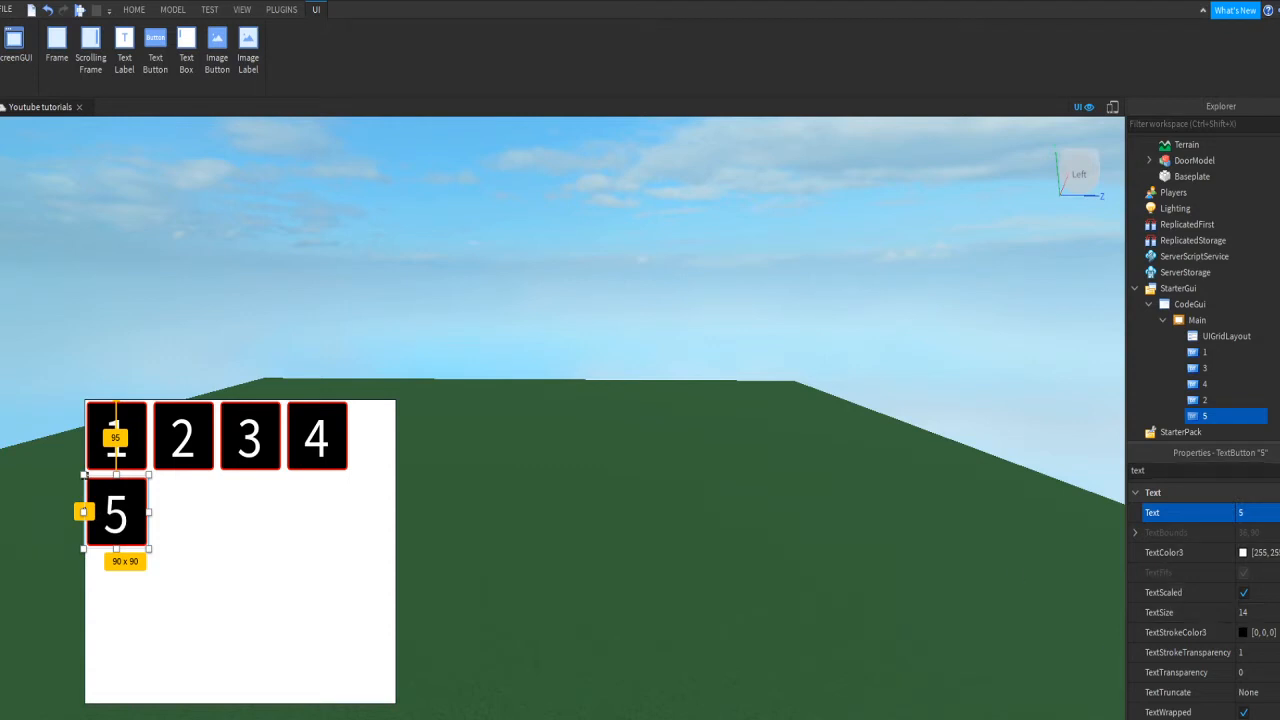
# Step: Duplicate the 5 button twice with Ctrl+D
pyautogui.hotkey('ctrl', 'd')
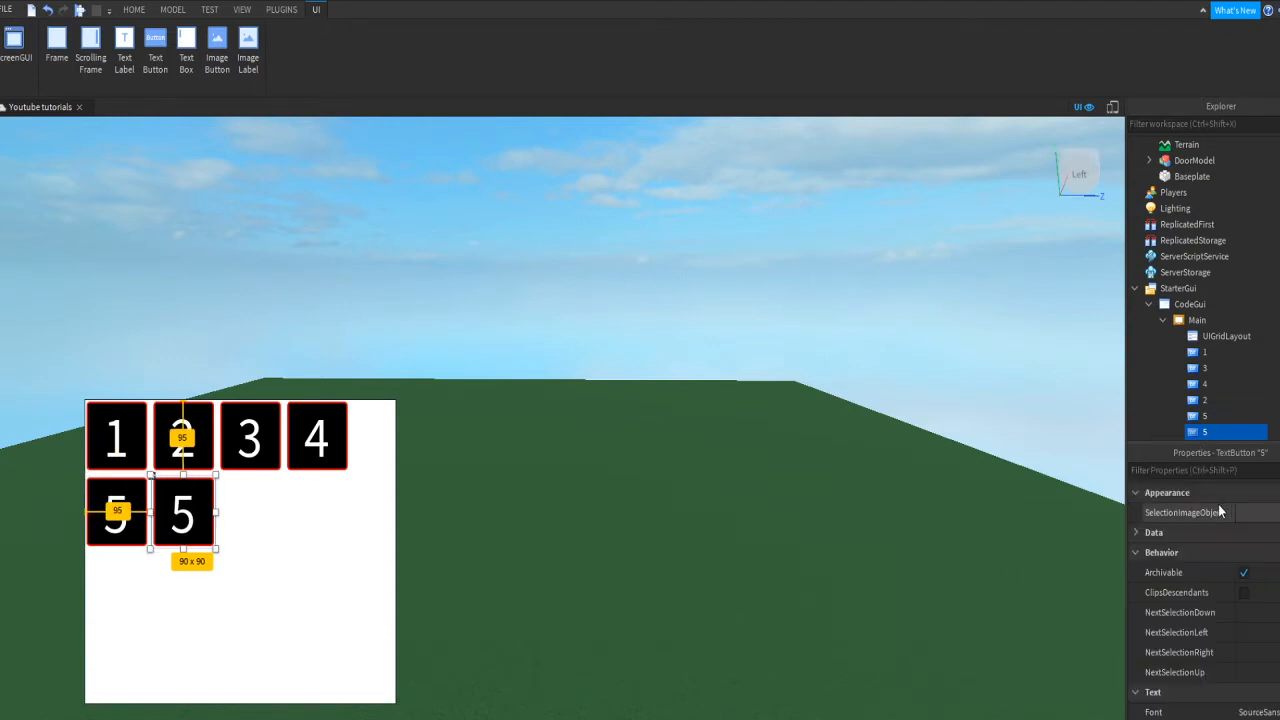
pyautogui.hotkey('ctrl', 'd')
pyautogui.hotkey('ctrl', 'd')
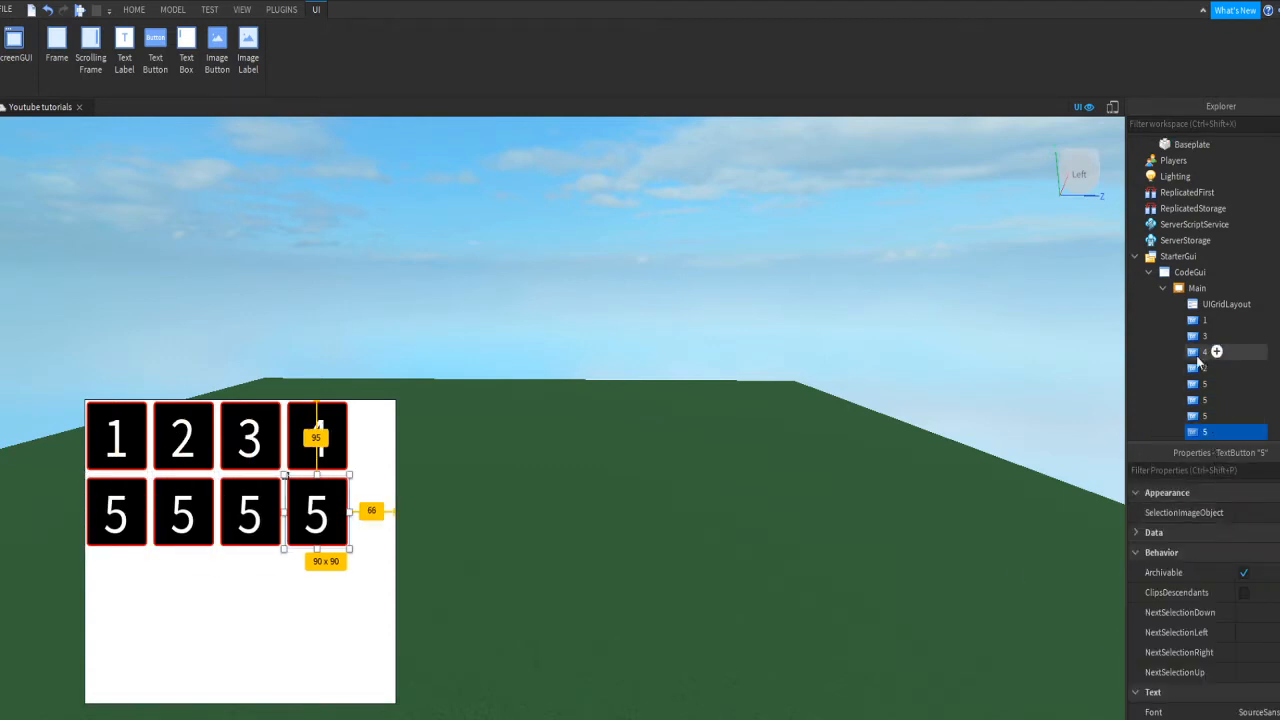
pyautogui.scroll(-2, 1198, 355)
pyautogui.moveTo(1201, 366)
pyautogui.mouseDown()
pyautogui.moveTo(1203, 263)
pyautogui.moveTo(1217, 340)
pyautogui.moveTo(1197, 343)
pyautogui.mouseUp()
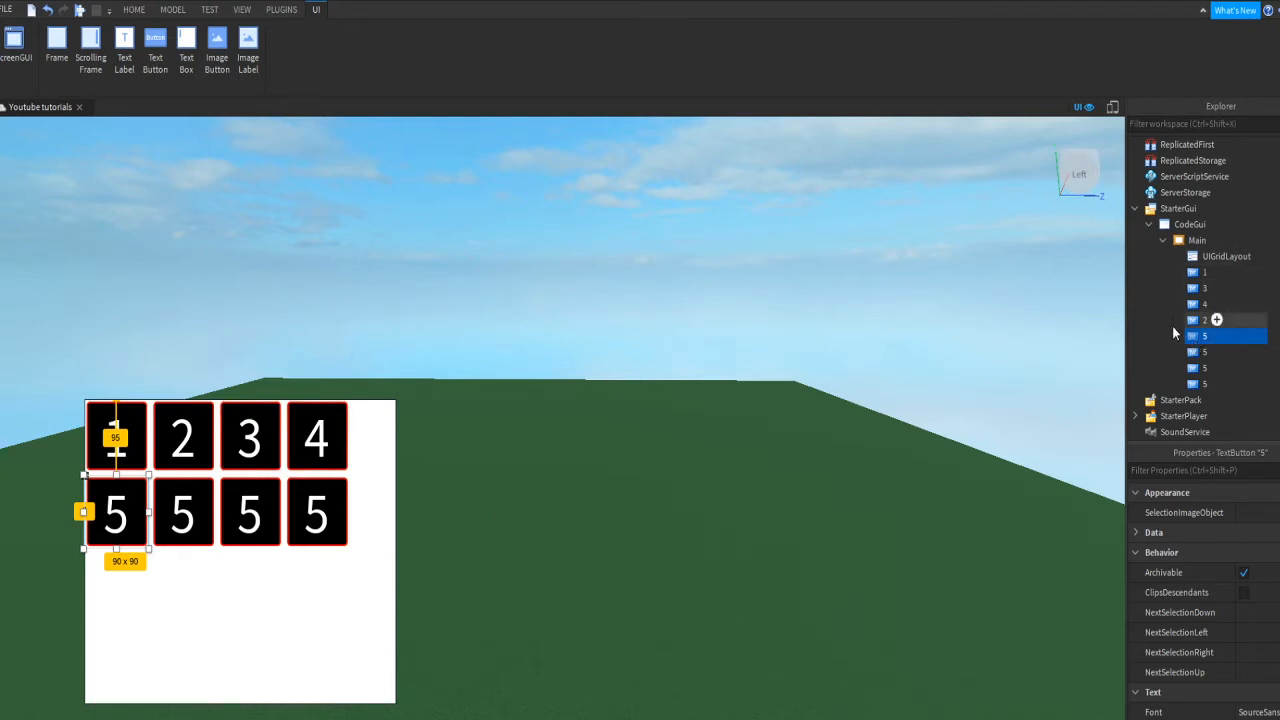
# Step: Rename the first copy to 6 and set its Text to 6
pyautogui.click(1200, 368)
pyautogui.moveTo(1200, 359); pyautogui.dragTo(1201, 357)
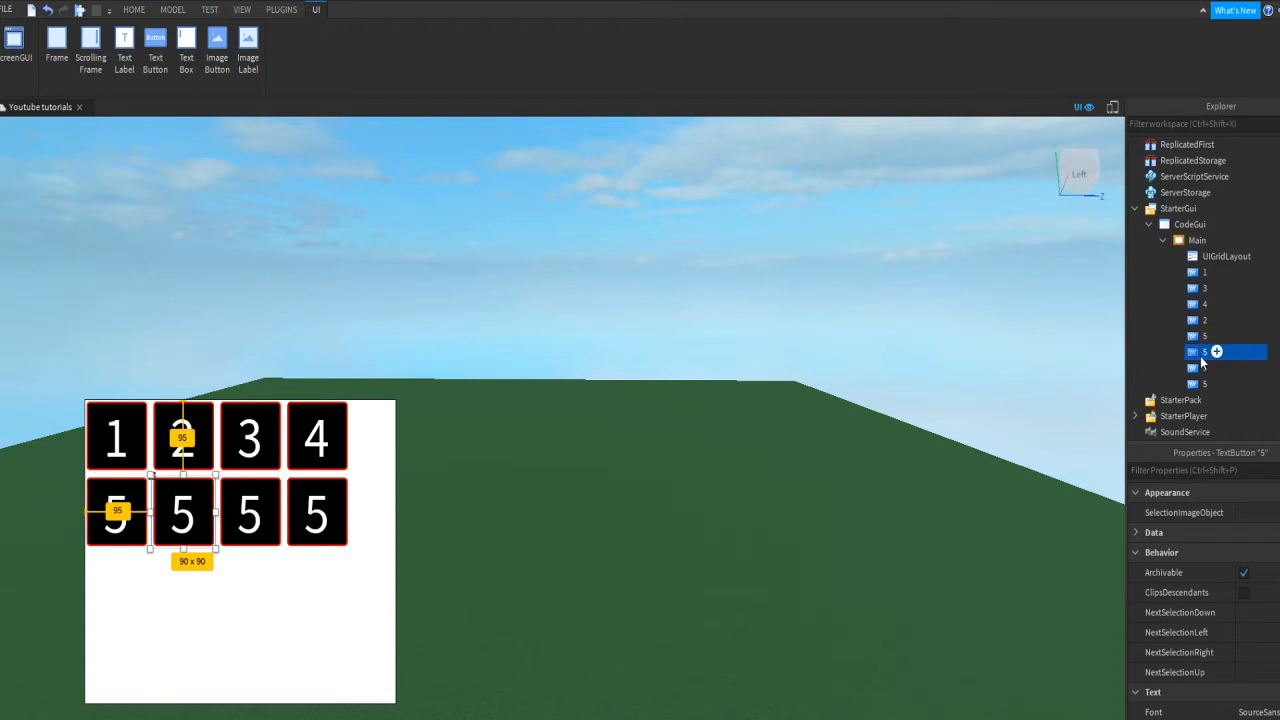
pyautogui.doubleClick(1204, 359)
pyautogui.write('6')
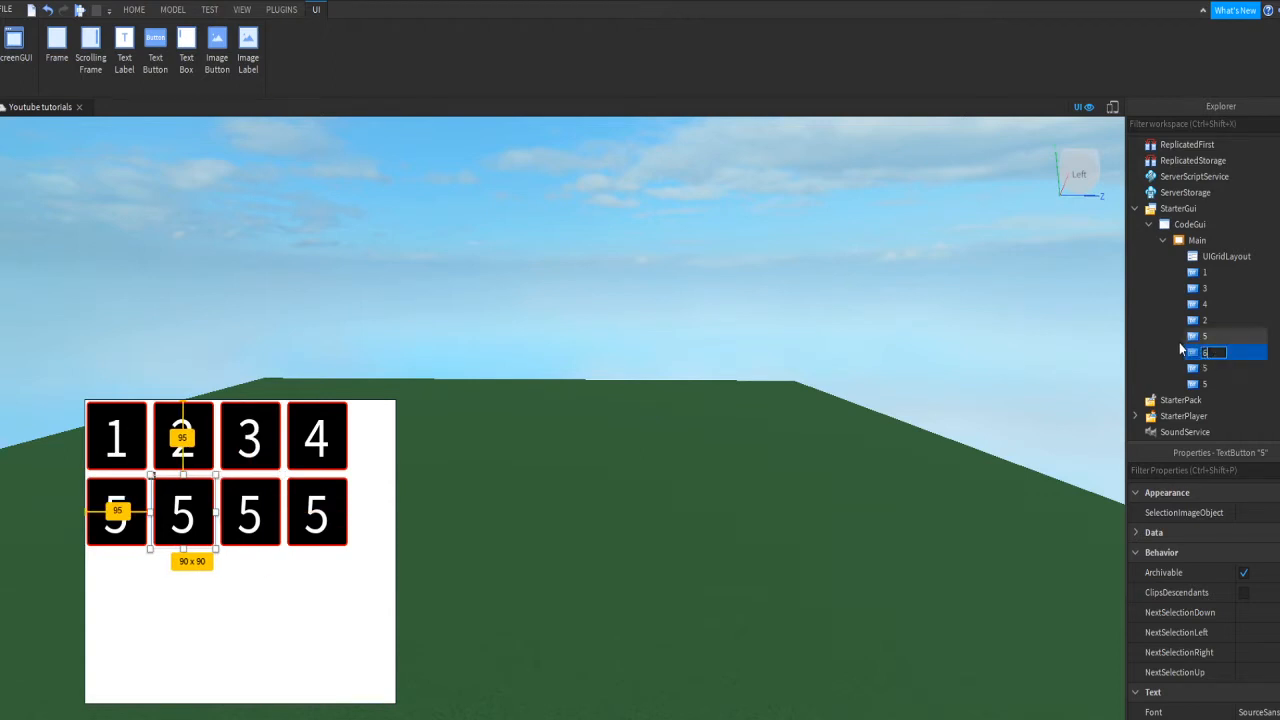
pyautogui.press('Return')
pyautogui.click(1210, 470)
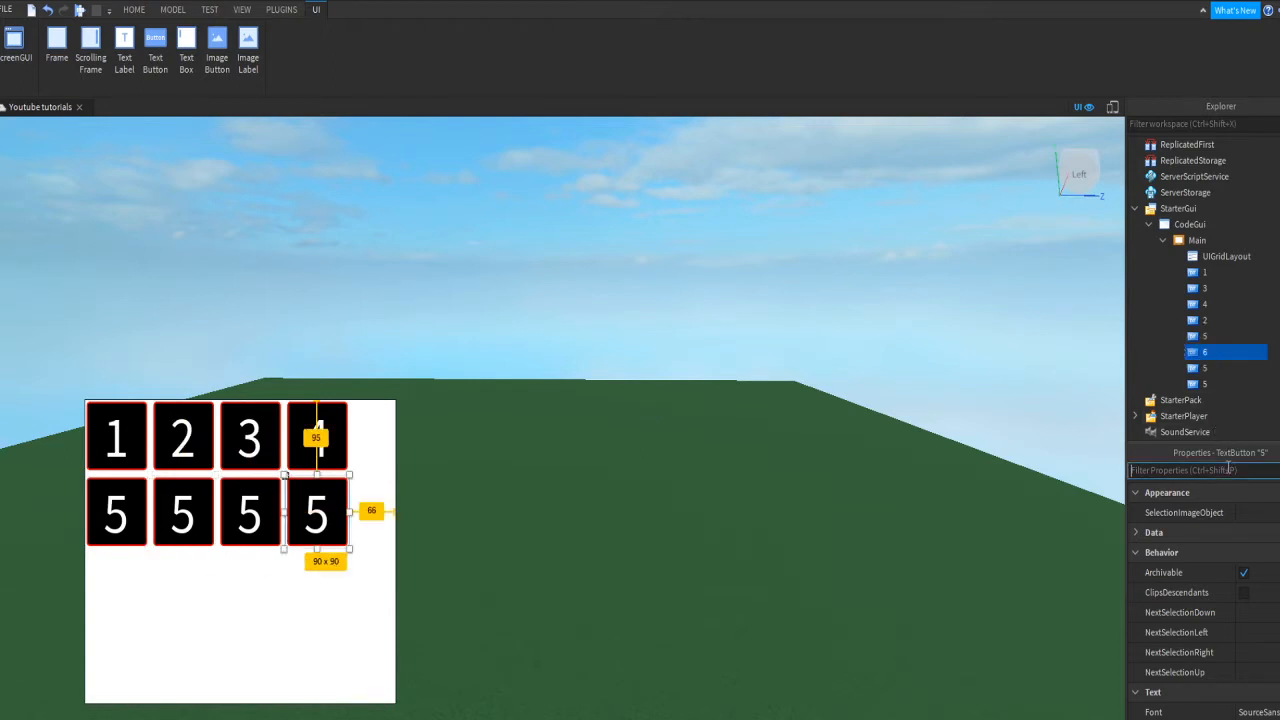
pyautogui.write('text')
pyautogui.click(1260, 512)
pyautogui.write('6')
pyautogui.press('Return')
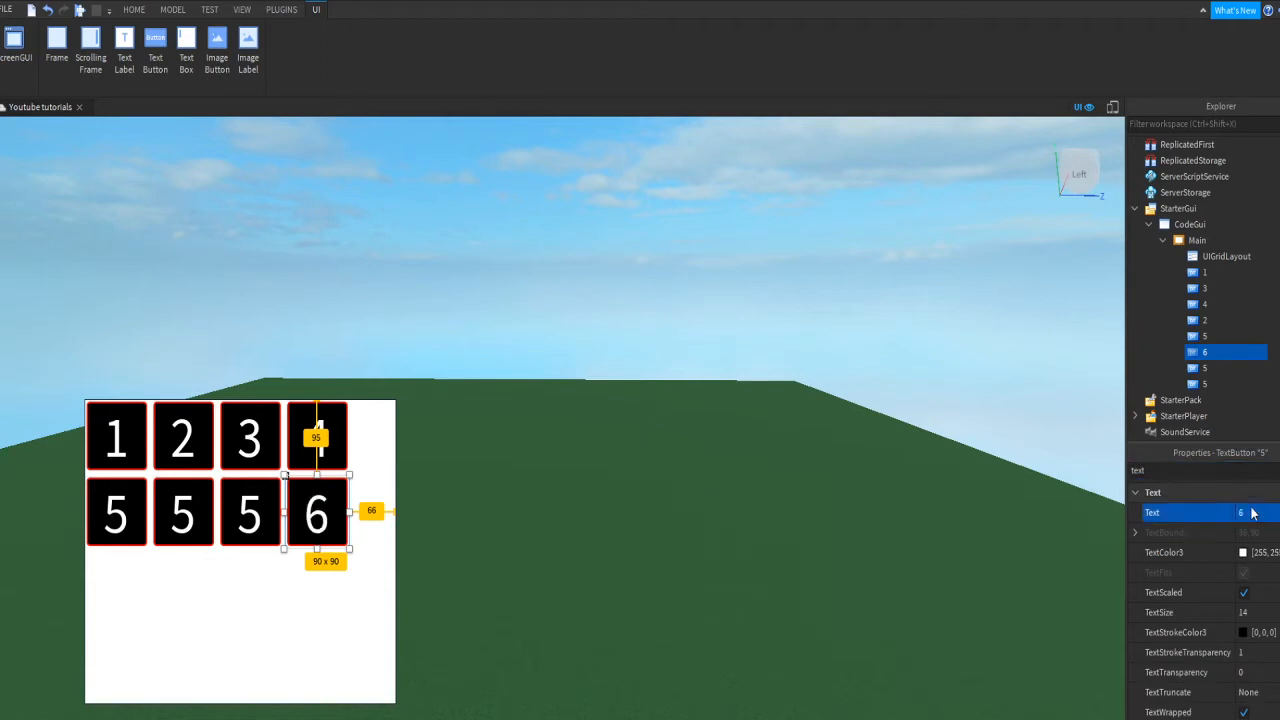
# Step: Rename the next copies to 7 and 9
pyautogui.click(1205, 369)
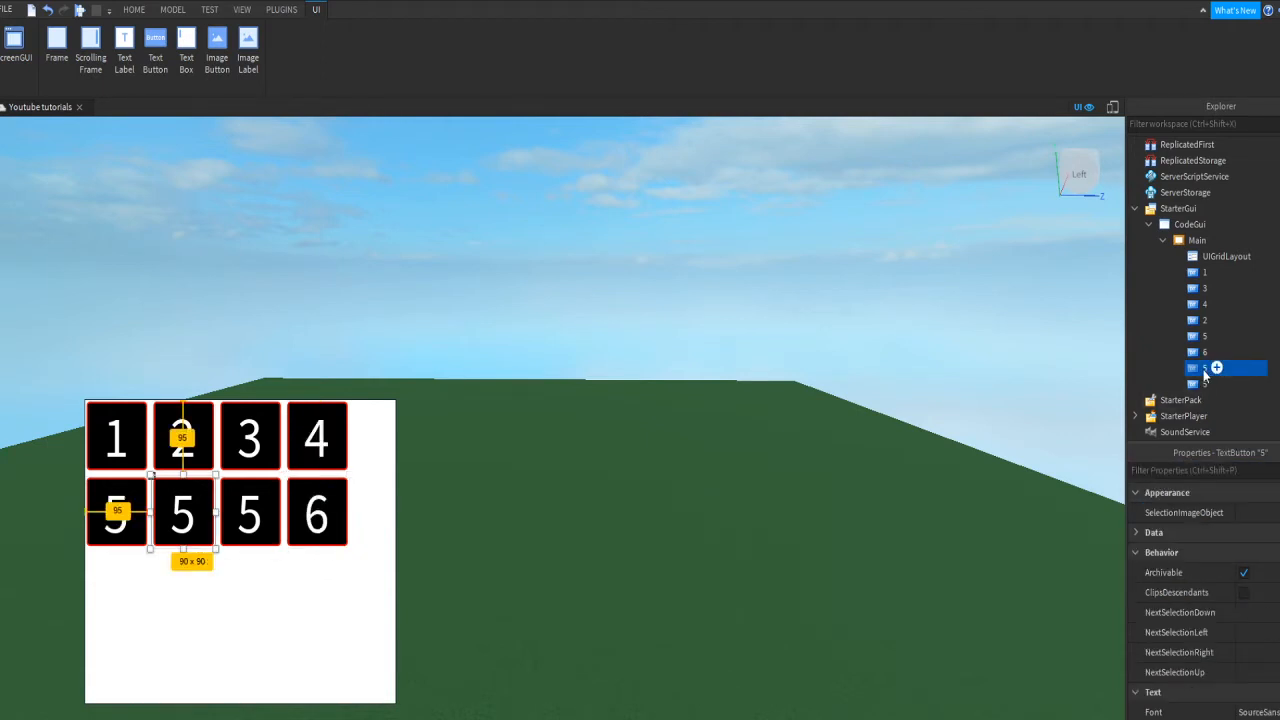
pyautogui.click(1205, 369)
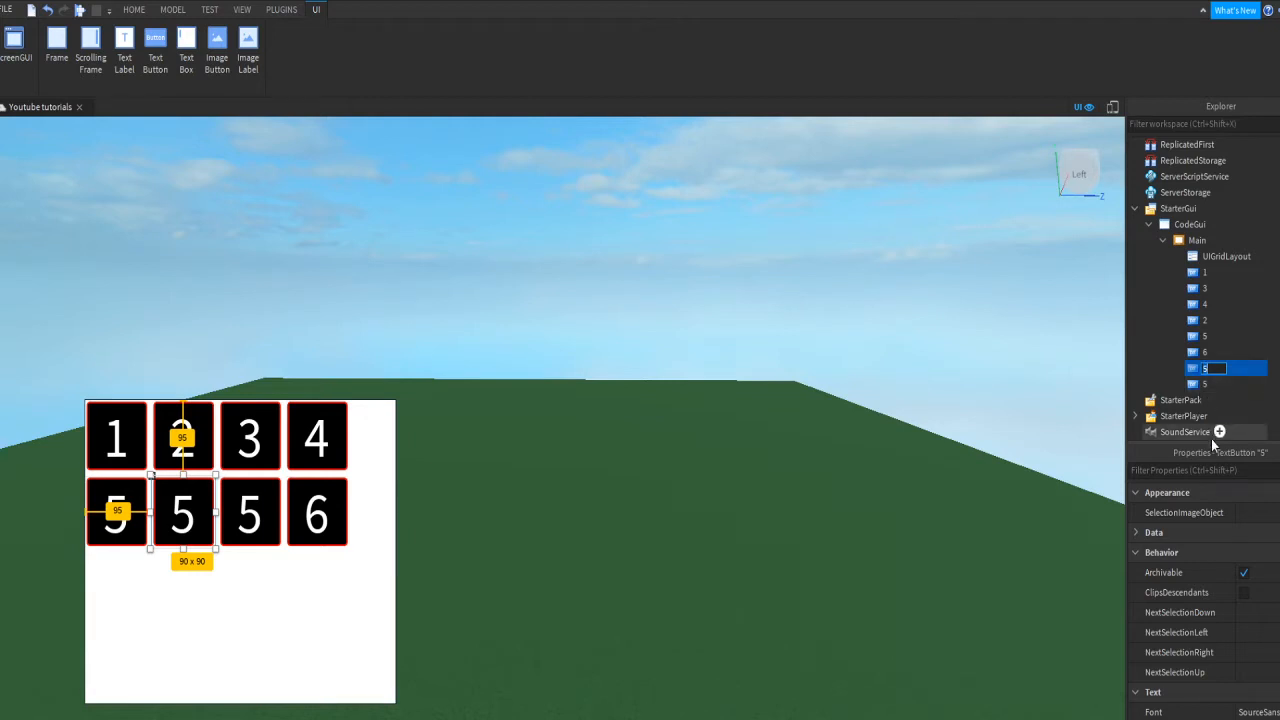
pyautogui.write('7')
pyautogui.press('Return')
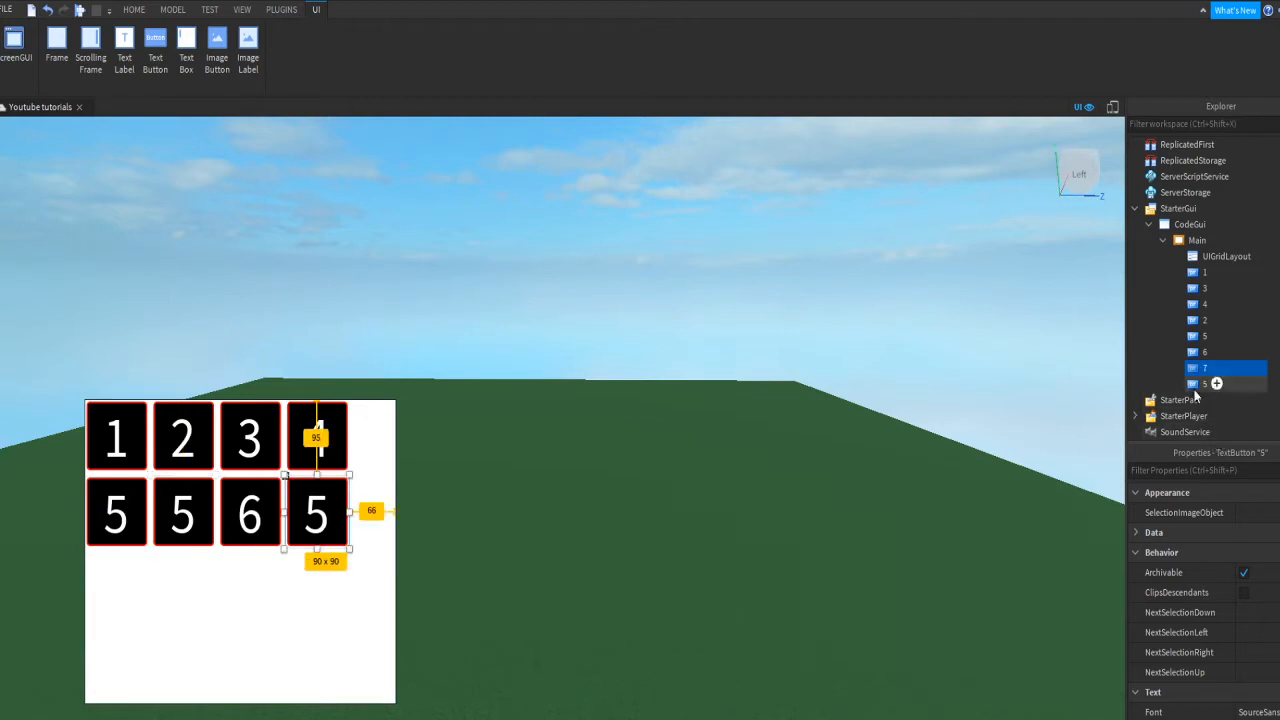
pyautogui.click(1191, 384)
pyautogui.press('F2')
pyautogui.write('9')
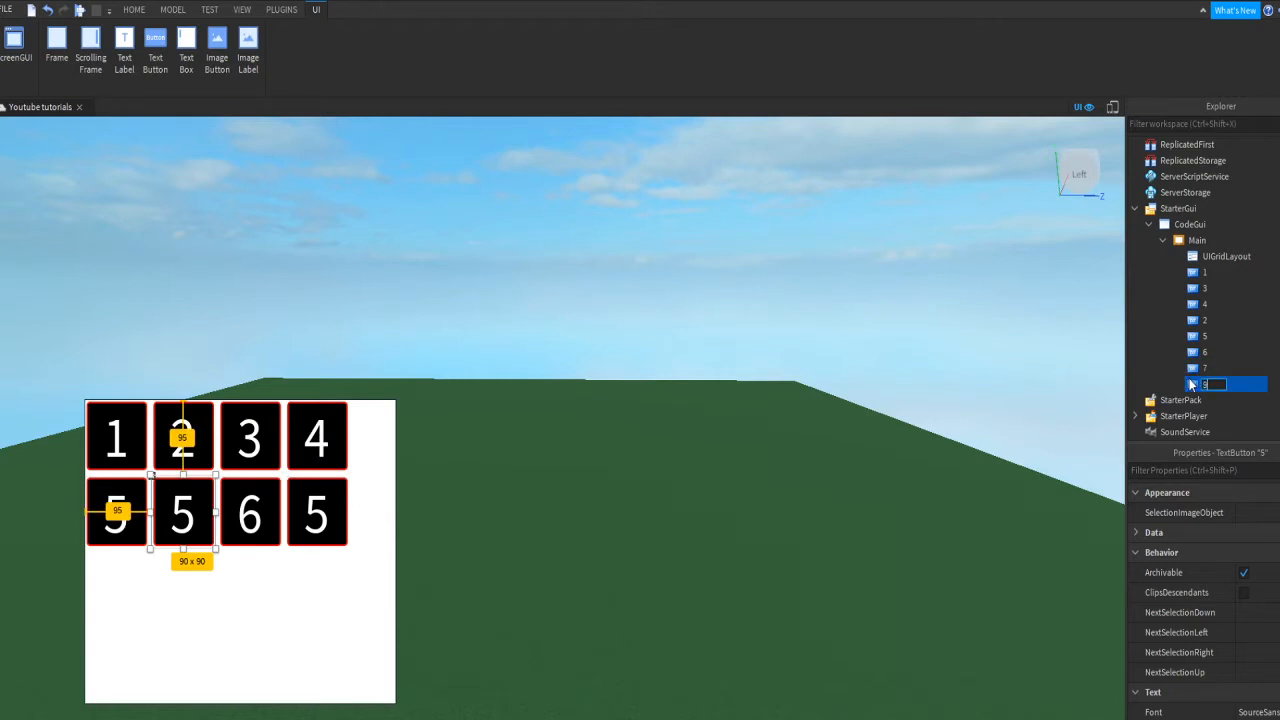
pyautogui.press('Return')
# Step: Correct the button named 9 to 8
pyautogui.click(1204, 357)
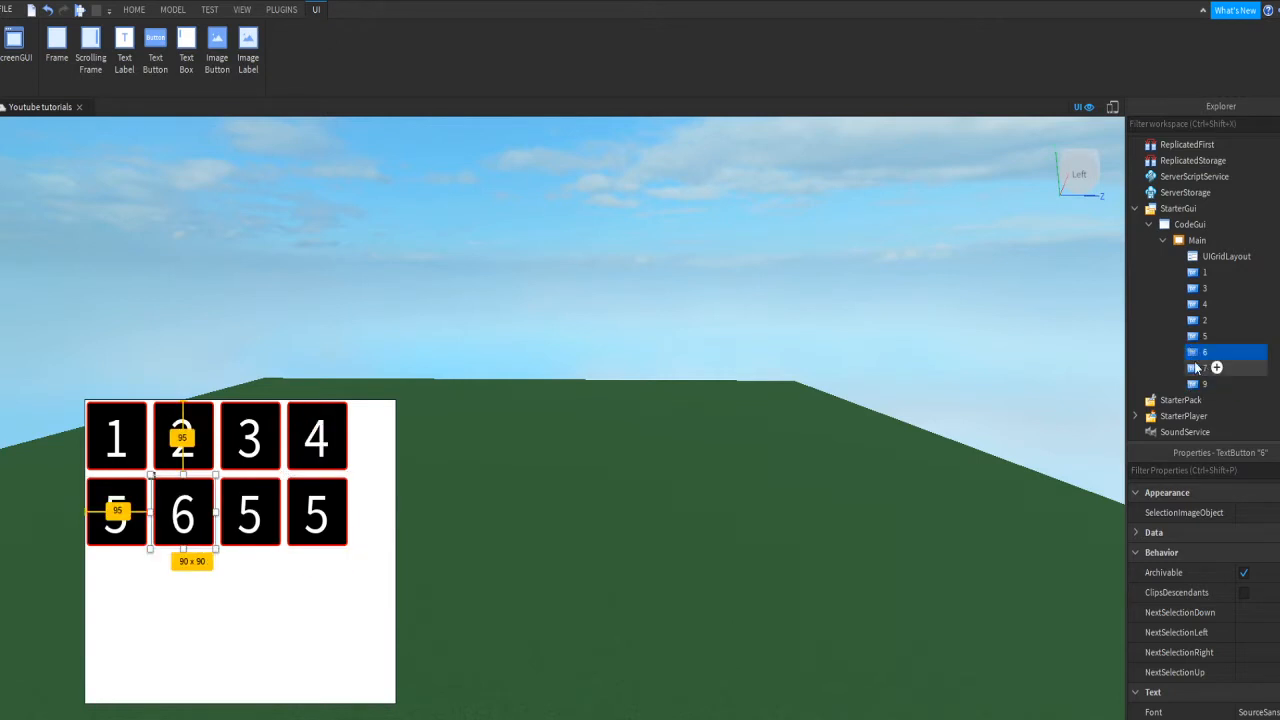
pyautogui.press('Up')
pyautogui.click(1200, 384)
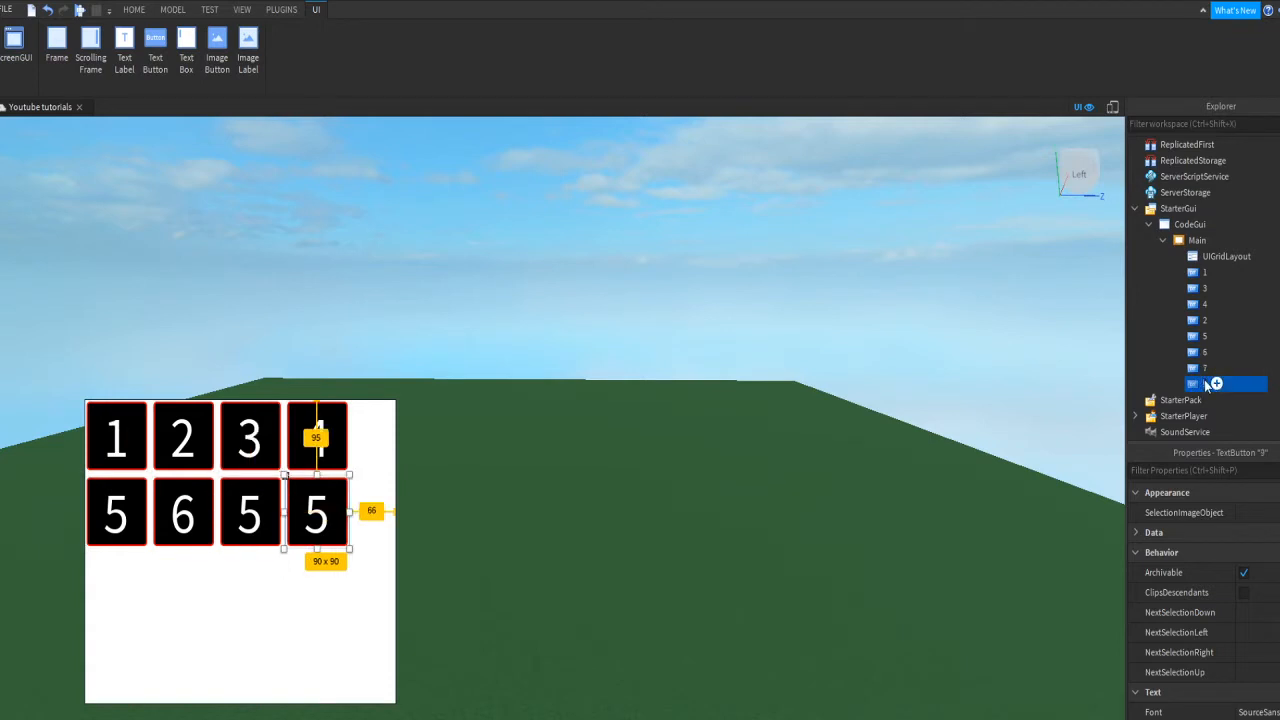
pyautogui.press('F2')
pyautogui.write('8')
pyautogui.press('Return')
# Step: Set button 7's Text property to 7
pyautogui.click(1206, 352)
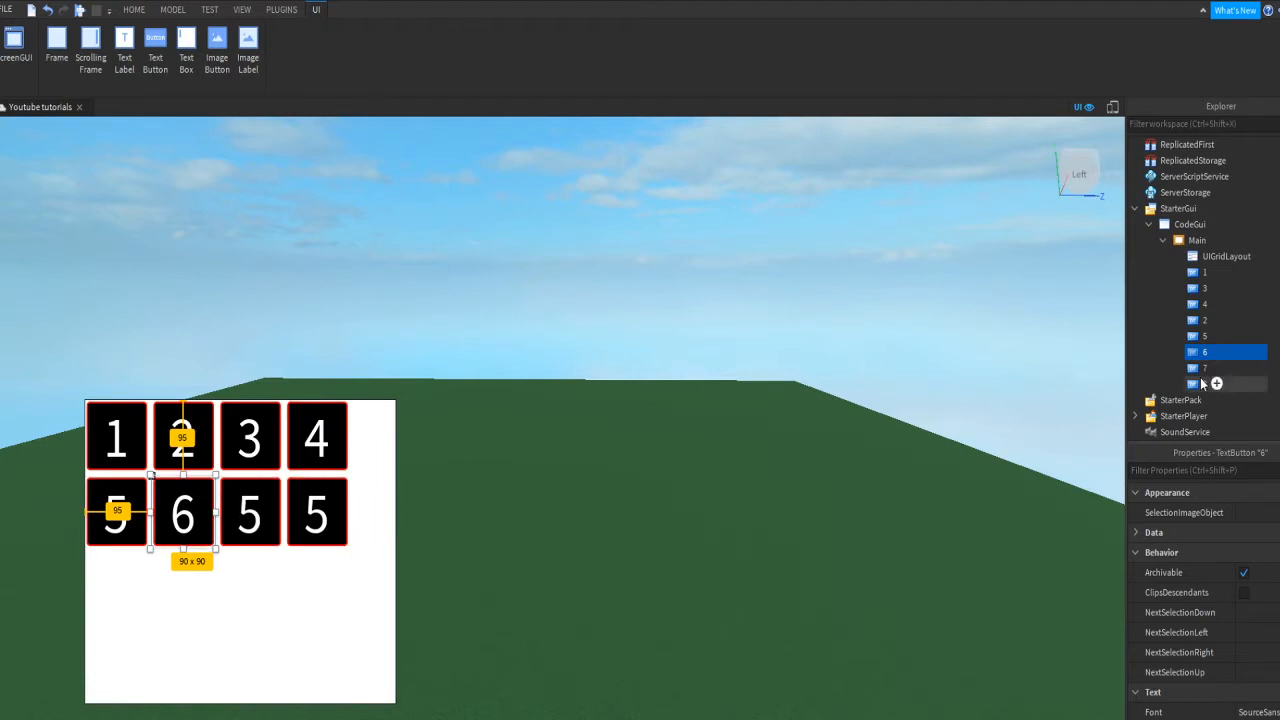
pyautogui.moveTo(1206, 383); pyautogui.dragTo(1196, 368)
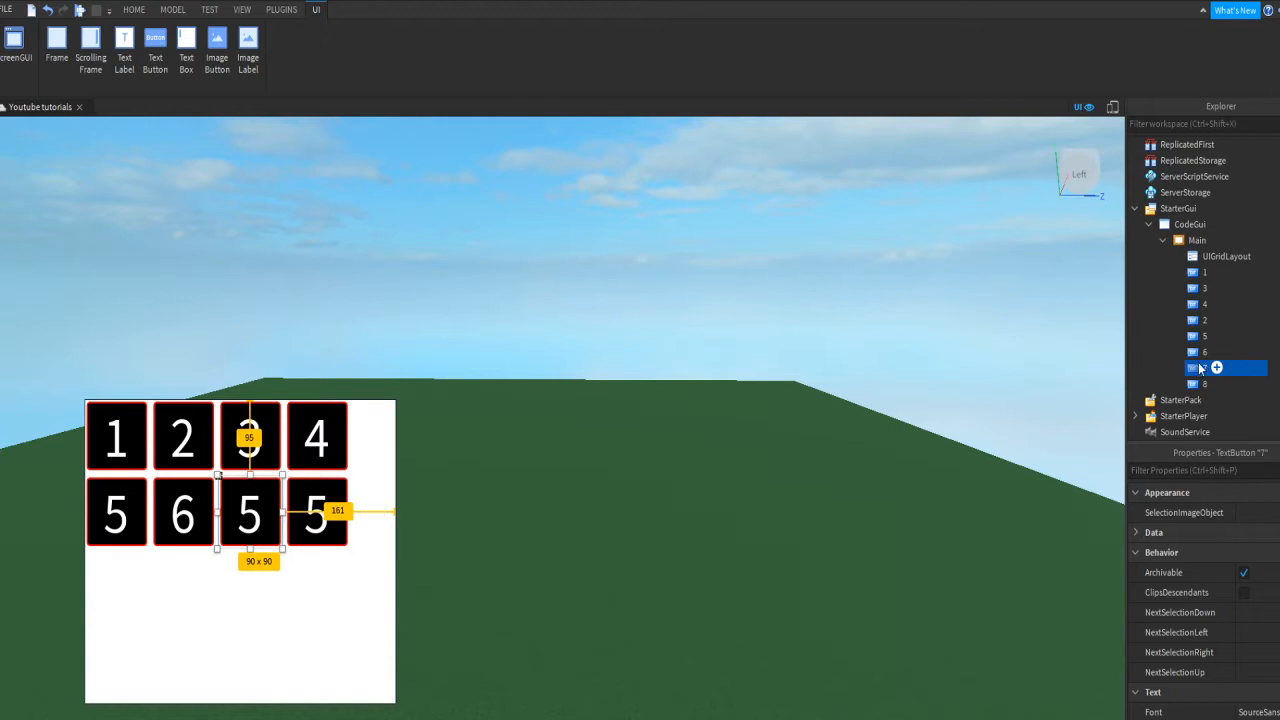
pyautogui.click(1198, 357)
pyautogui.click(1203, 368)
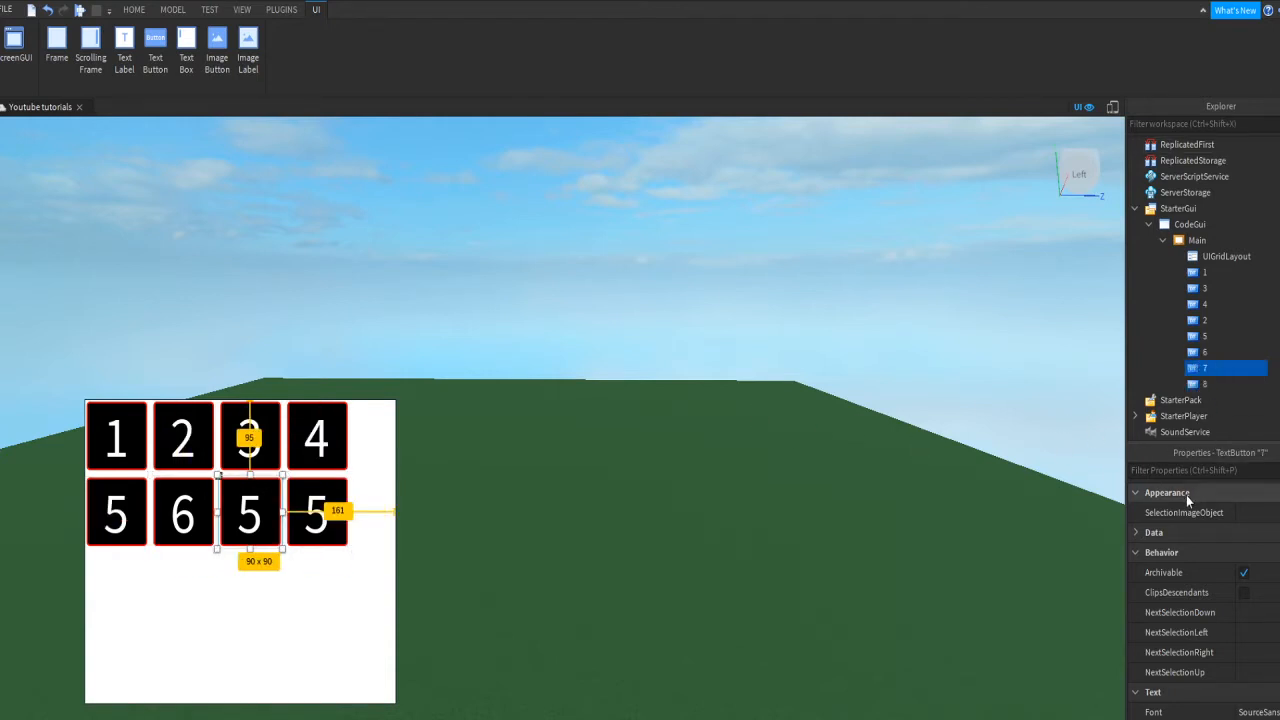
pyautogui.click(1180, 470)
pyautogui.write('text')
pyautogui.click(1249, 508)
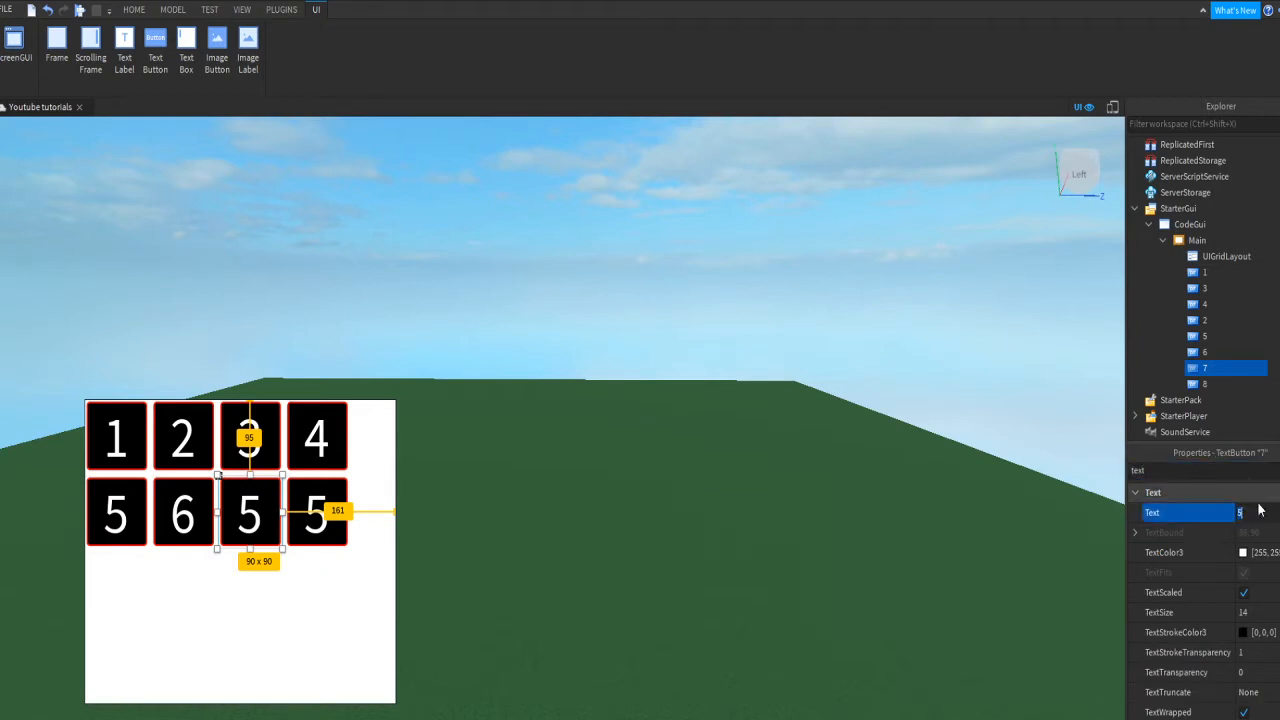
pyautogui.write('7')
pyautogui.press('Return')
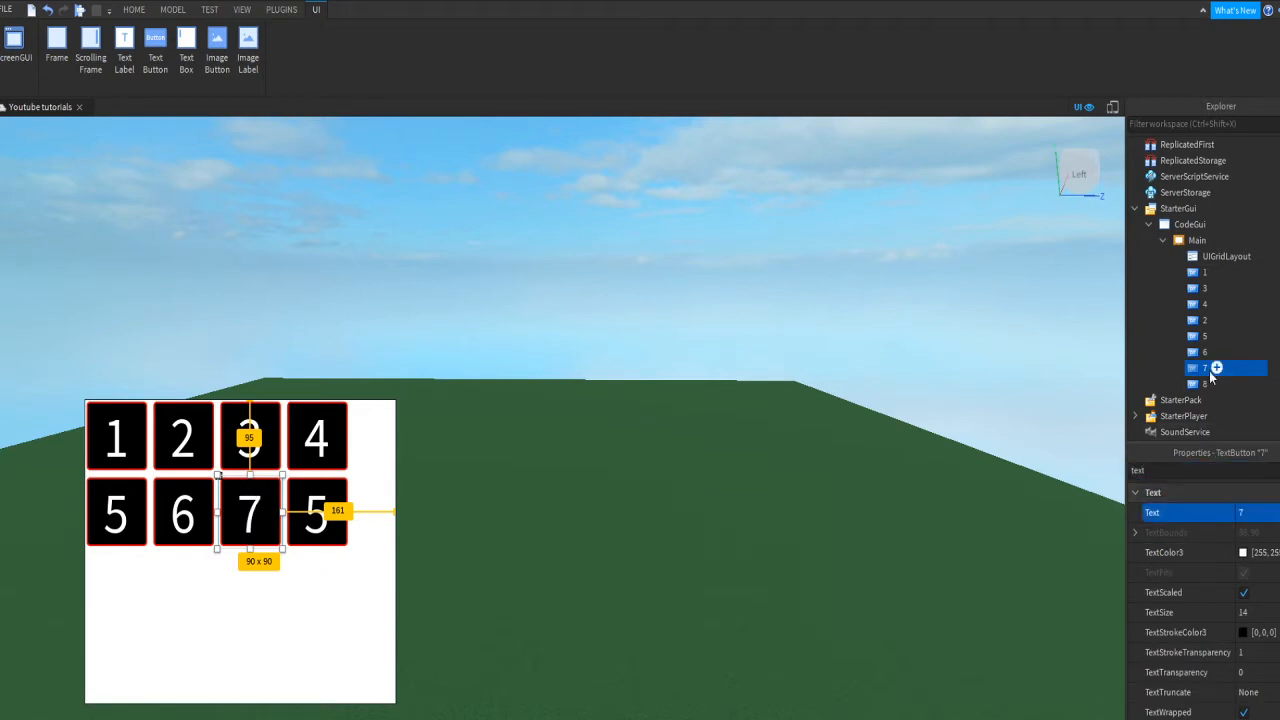
# Step: Set button 8's Text to 8 and deselect it
pyautogui.click(1212, 383)
pyautogui.click(1223, 475)
pyautogui.write('te')
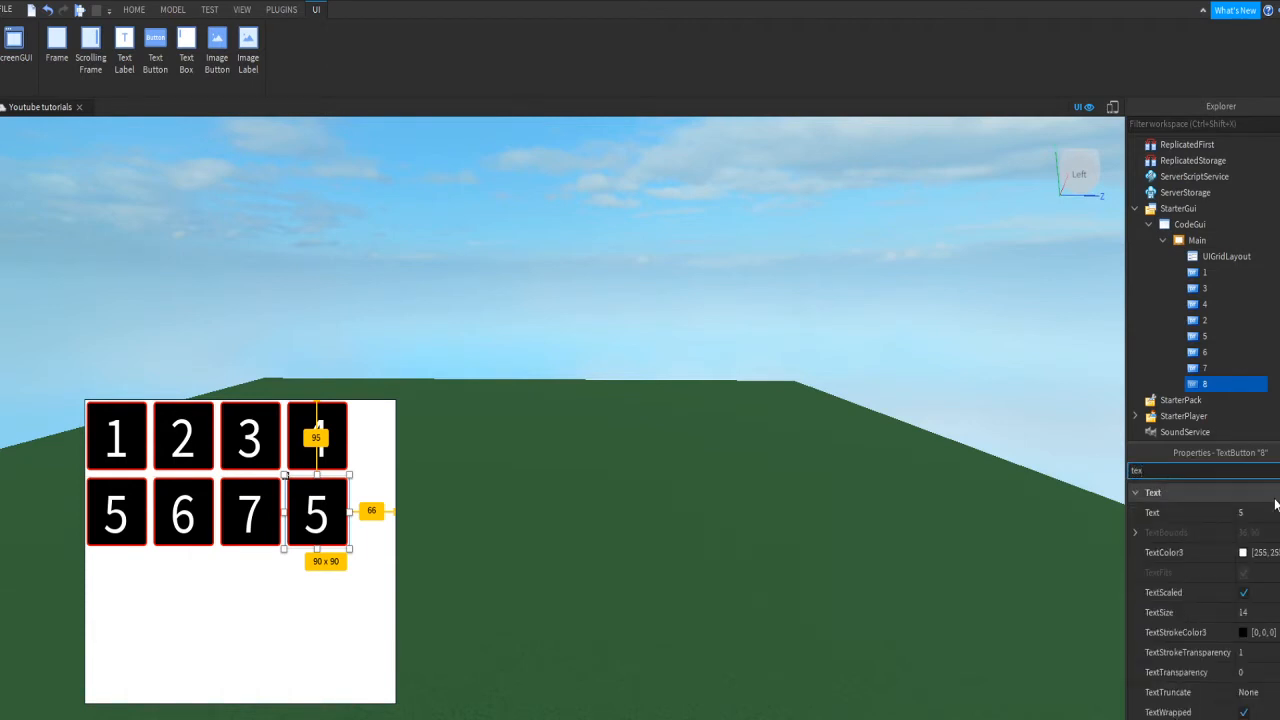
pyautogui.write('x')
pyautogui.click(1240, 512)
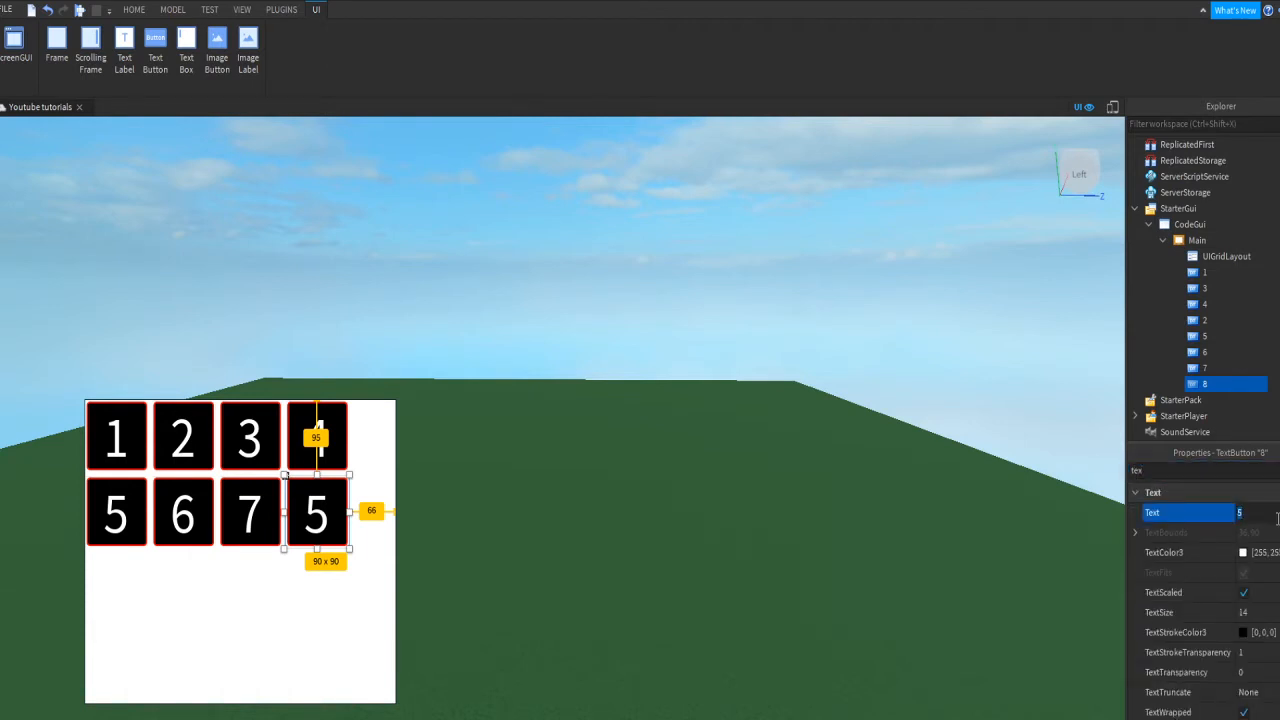
pyautogui.write('8')
pyautogui.press('Return')
pyautogui.keyDown('ctrl'); pyautogui.click(1218, 385); pyautogui.keyUp('ctrl')
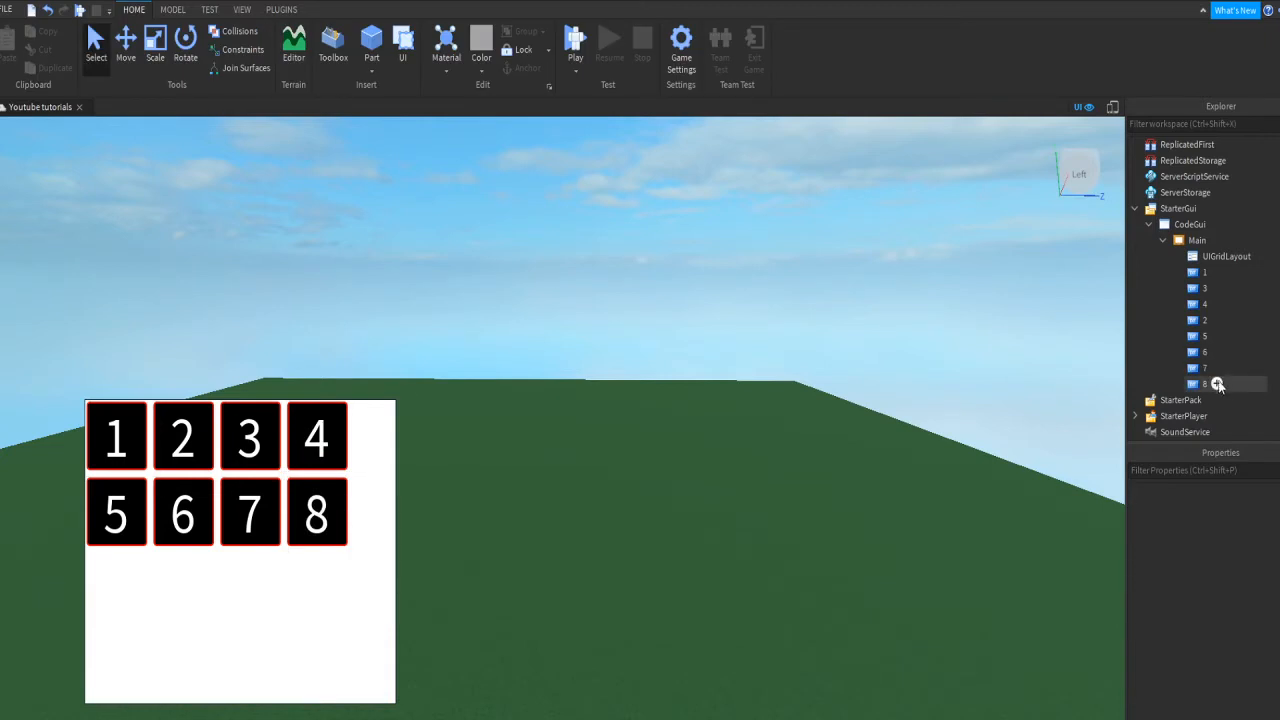
# Step: Duplicate button 8 twice and rename the copies 9 and zero
pyautogui.click(1218, 385)
pyautogui.hotkey('ctrl', 'd')
pyautogui.hotkey('ctrl', 'd')
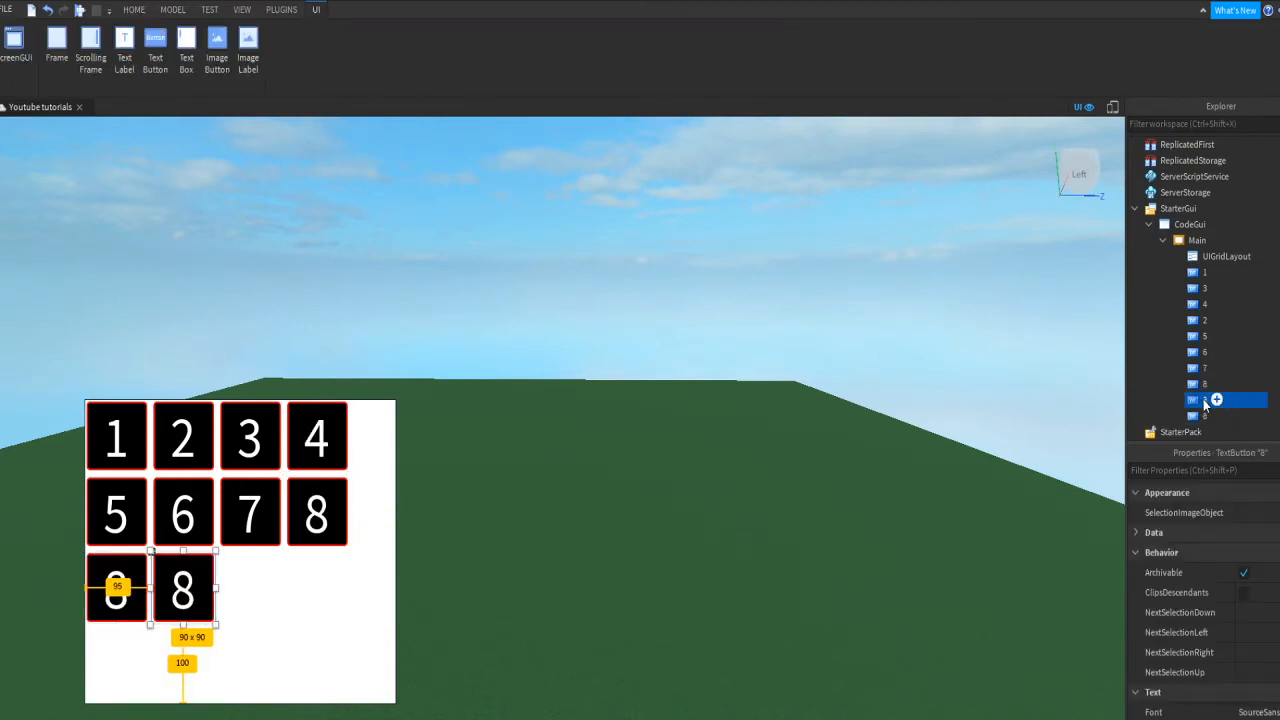
pyautogui.doubleClick(1200, 400)
pyautogui.write('9')
pyautogui.press('Return')
pyautogui.click(1210, 415)
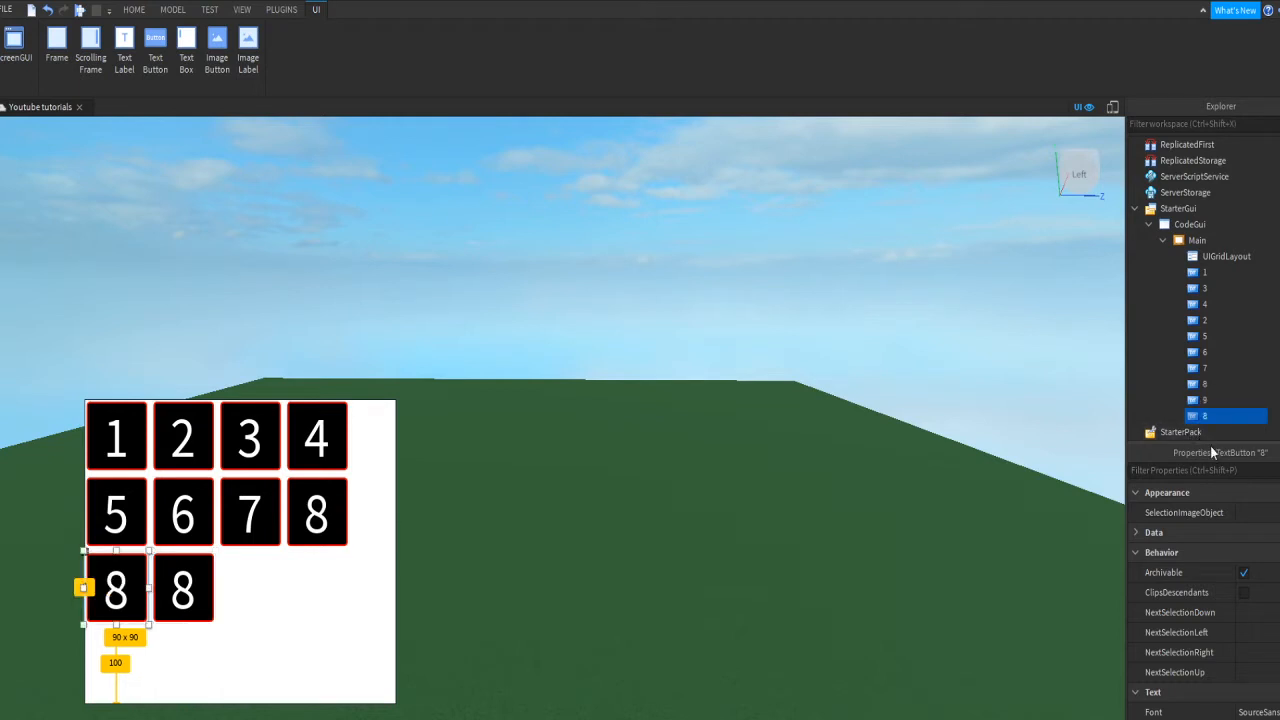
pyautogui.doubleClick(1199, 416)
pyautogui.write('zero')
pyautogui.press('Return')
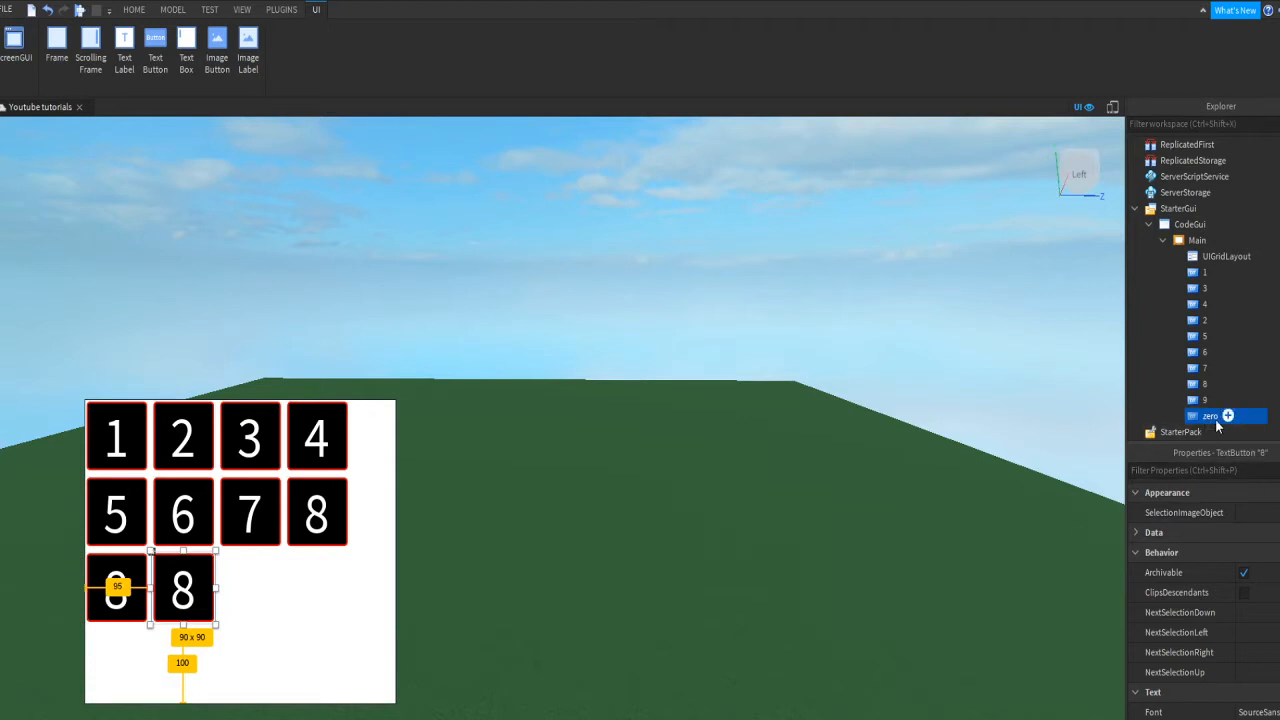
# Step: Set the zero button's Text property to 0
pyautogui.doubleClick(1215, 417)
pyautogui.write('0')
pyautogui.click(1175, 472)
pyautogui.write('text')
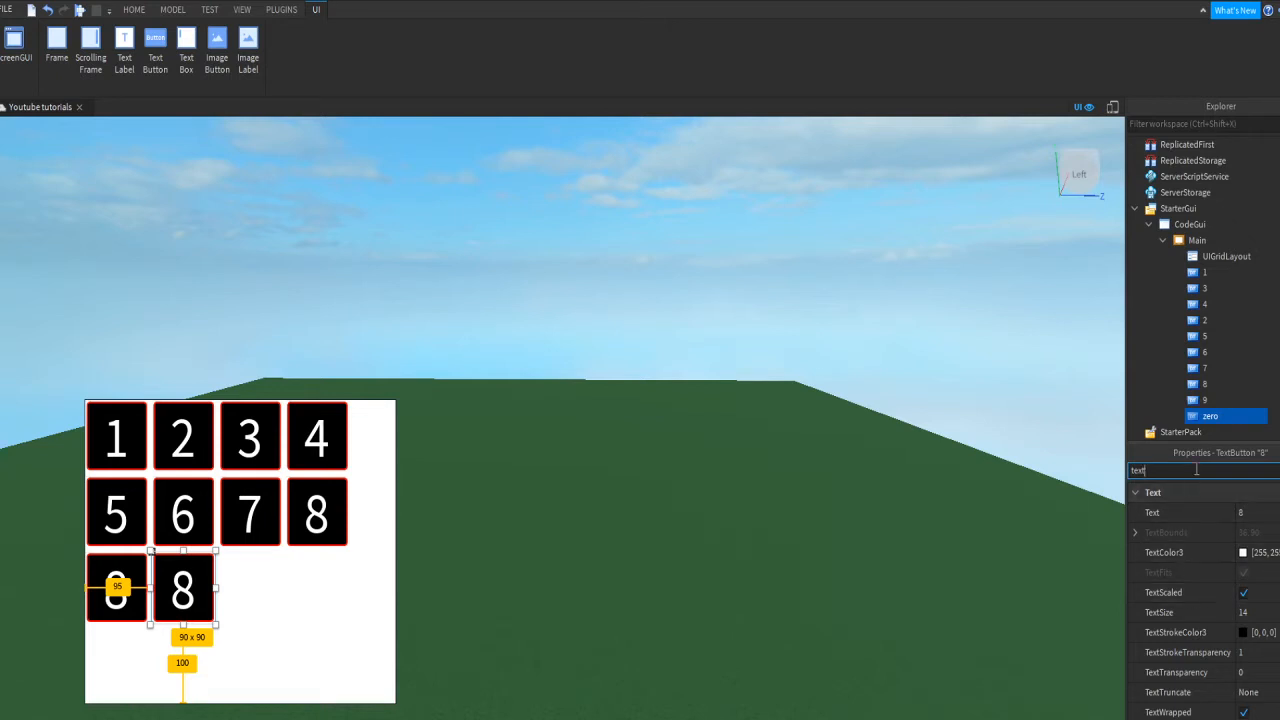
pyautogui.click(1248, 512)
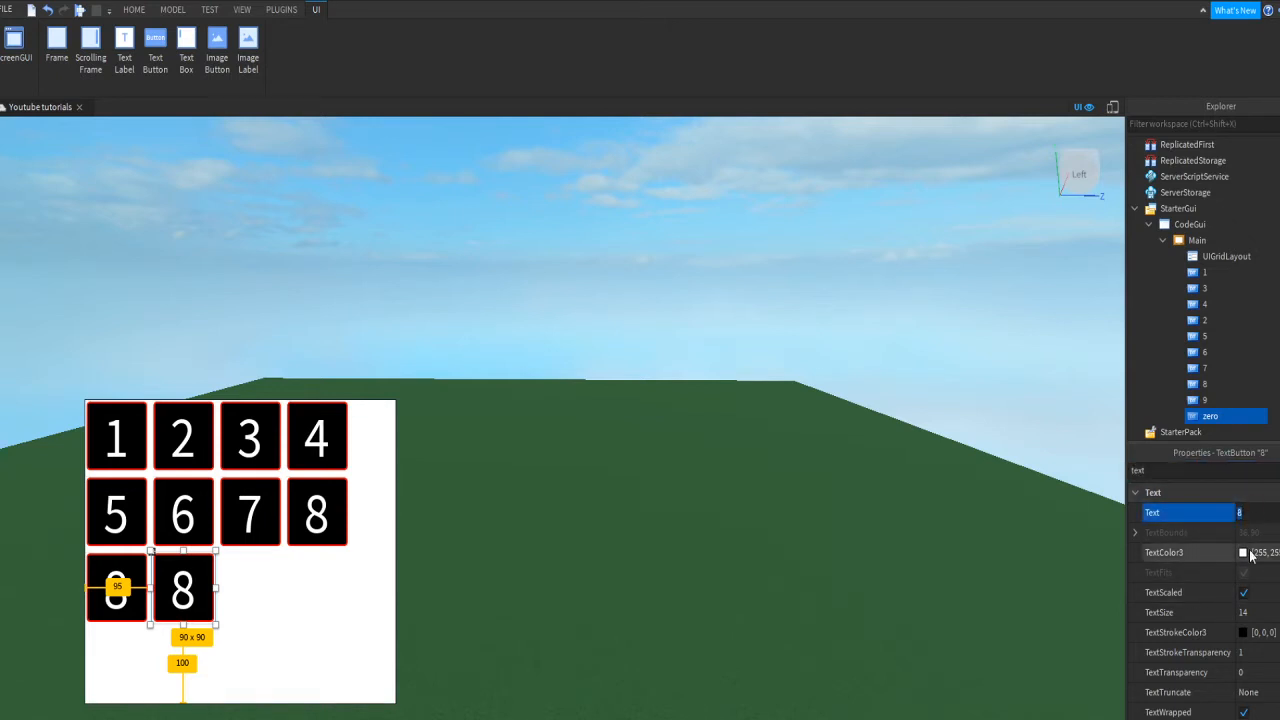
pyautogui.press('Return')
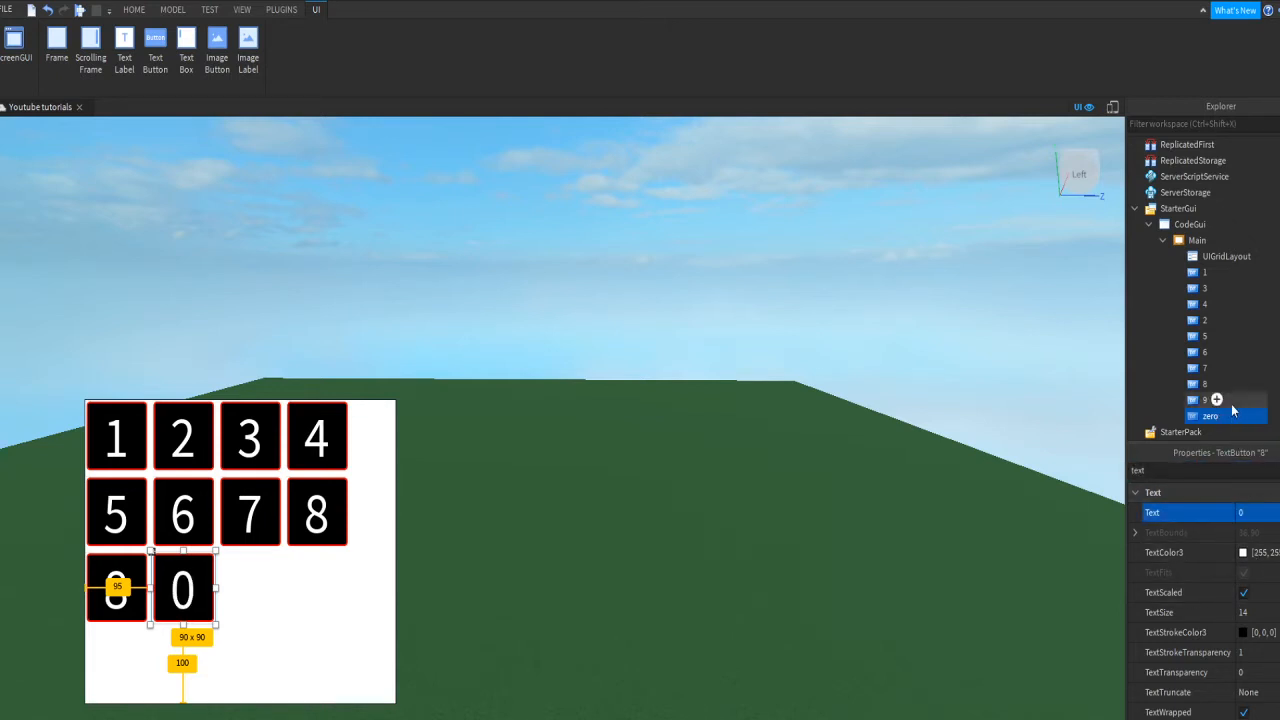
# Step: Set the 9 button's Text property to 9
pyautogui.click(1208, 402)
pyautogui.click(1240, 469)
pyautogui.write('tex')
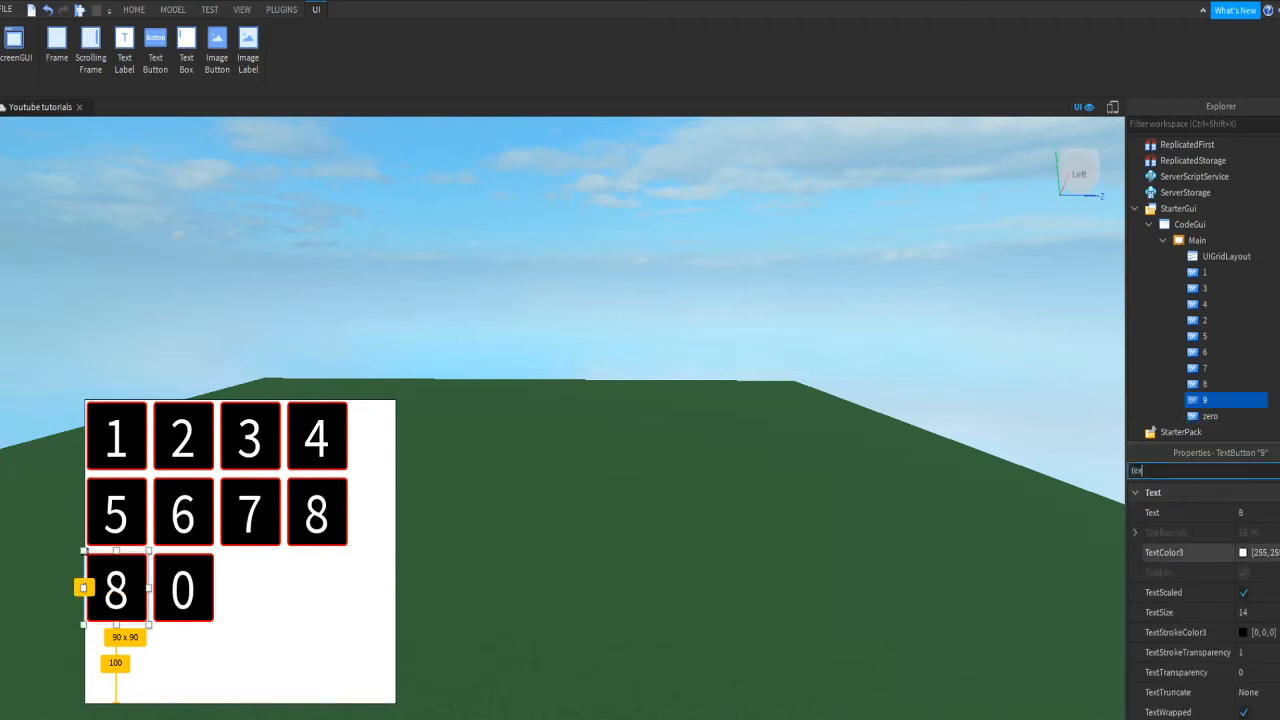
pyautogui.click(1274, 512)
pyautogui.write('9')
pyautogui.press('Return')
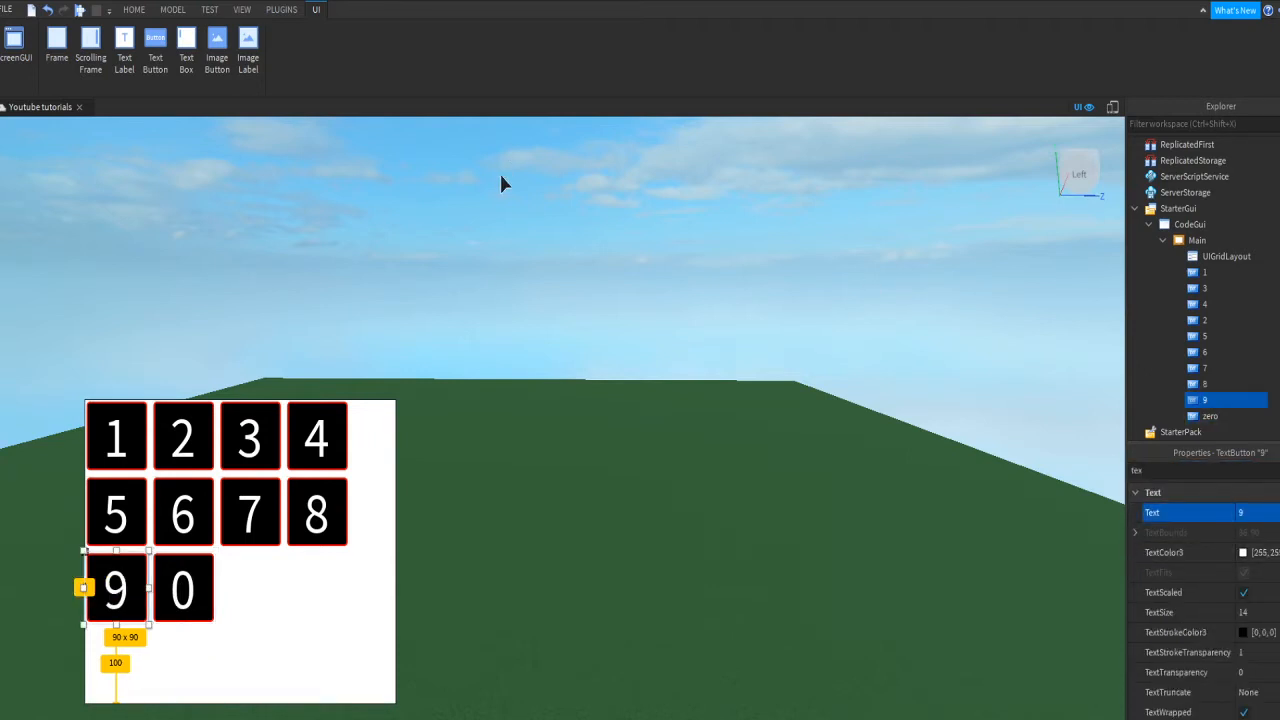
pyautogui.click(501, 178)
# Step: Insert a new Frame into CodeGui and name it CodeFrame
pyautogui.press('e')
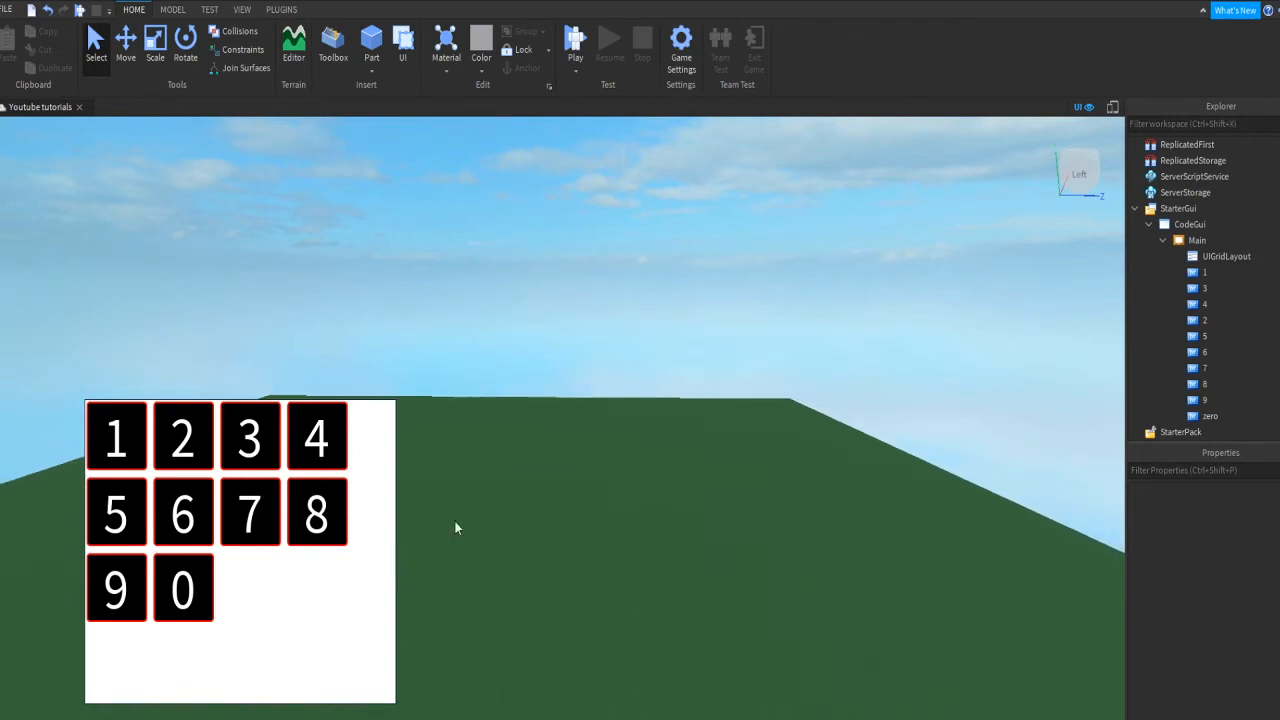
pyautogui.press('d')
pyautogui.press('q')
pyautogui.press('e')
pyautogui.press('a')
pyautogui.press('q')
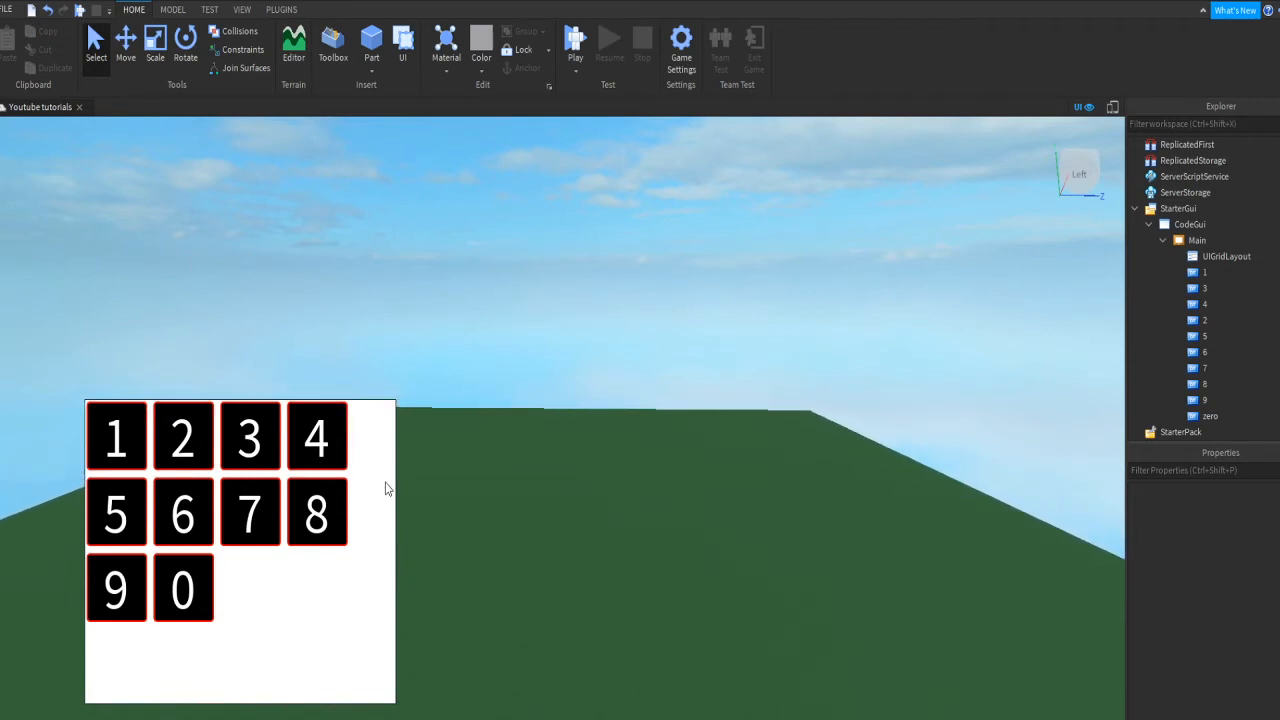
pyautogui.press('q')
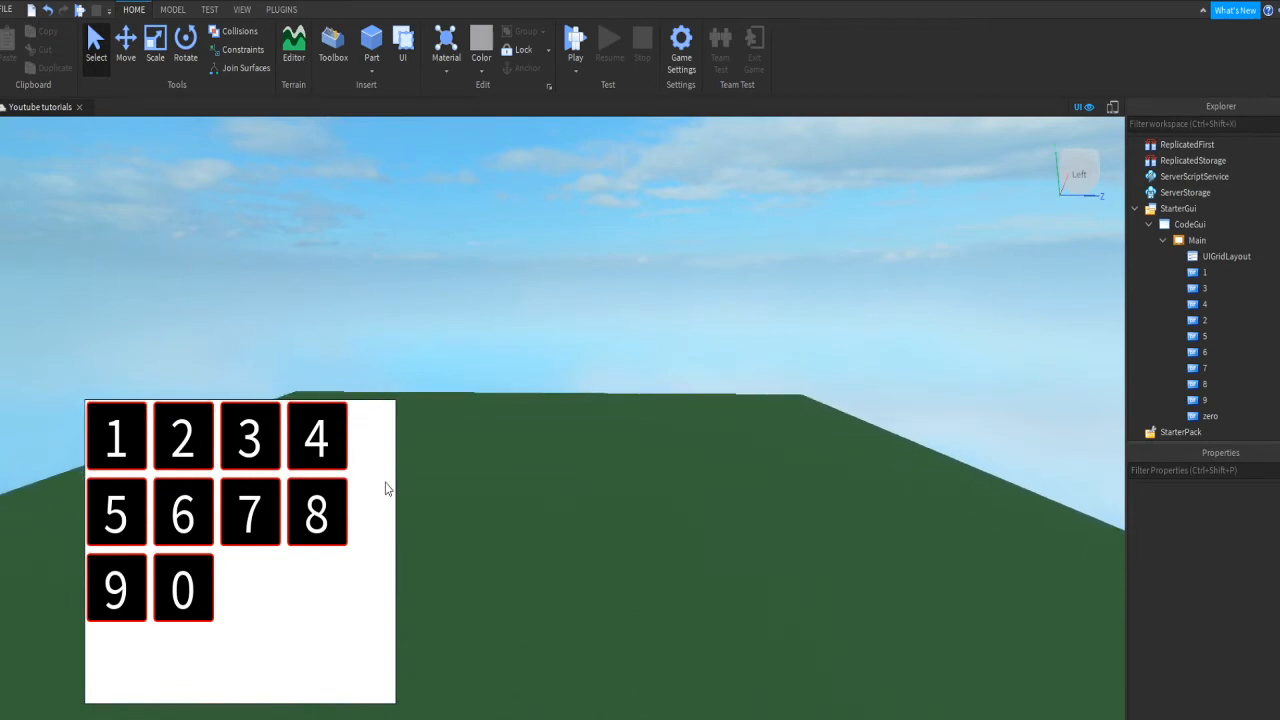
pyautogui.press('w')
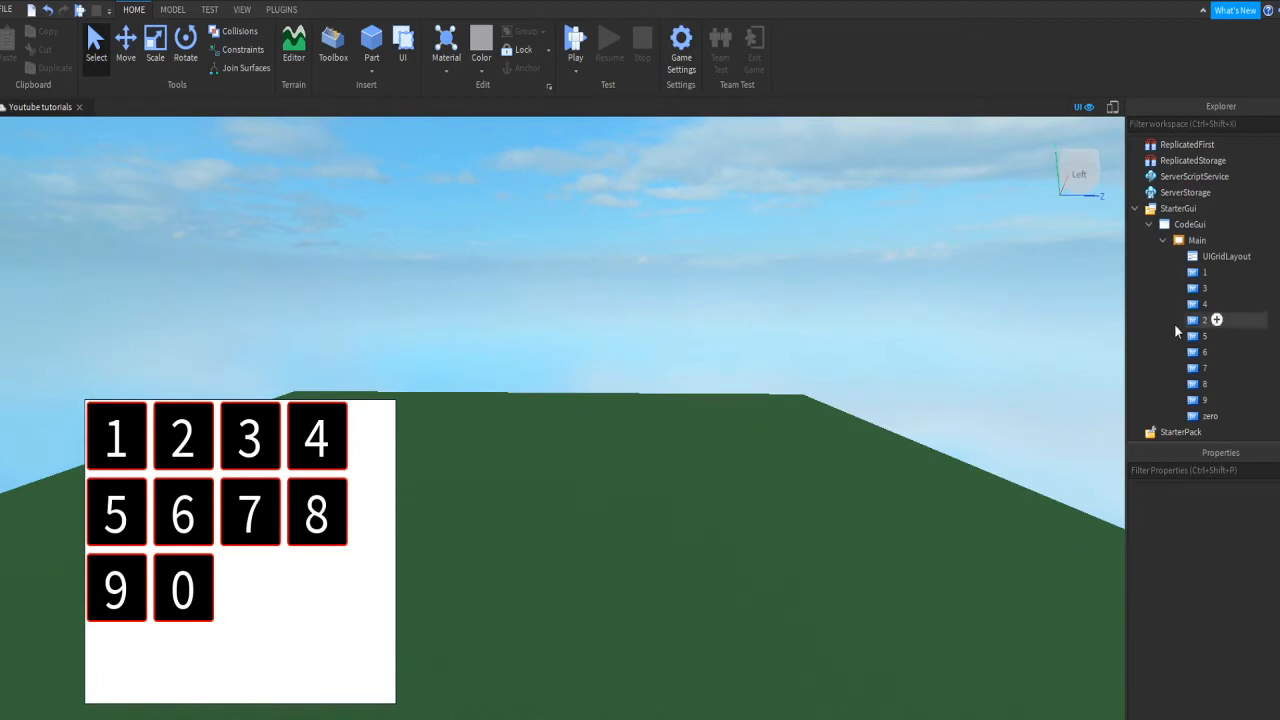
pyautogui.click(1163, 241)
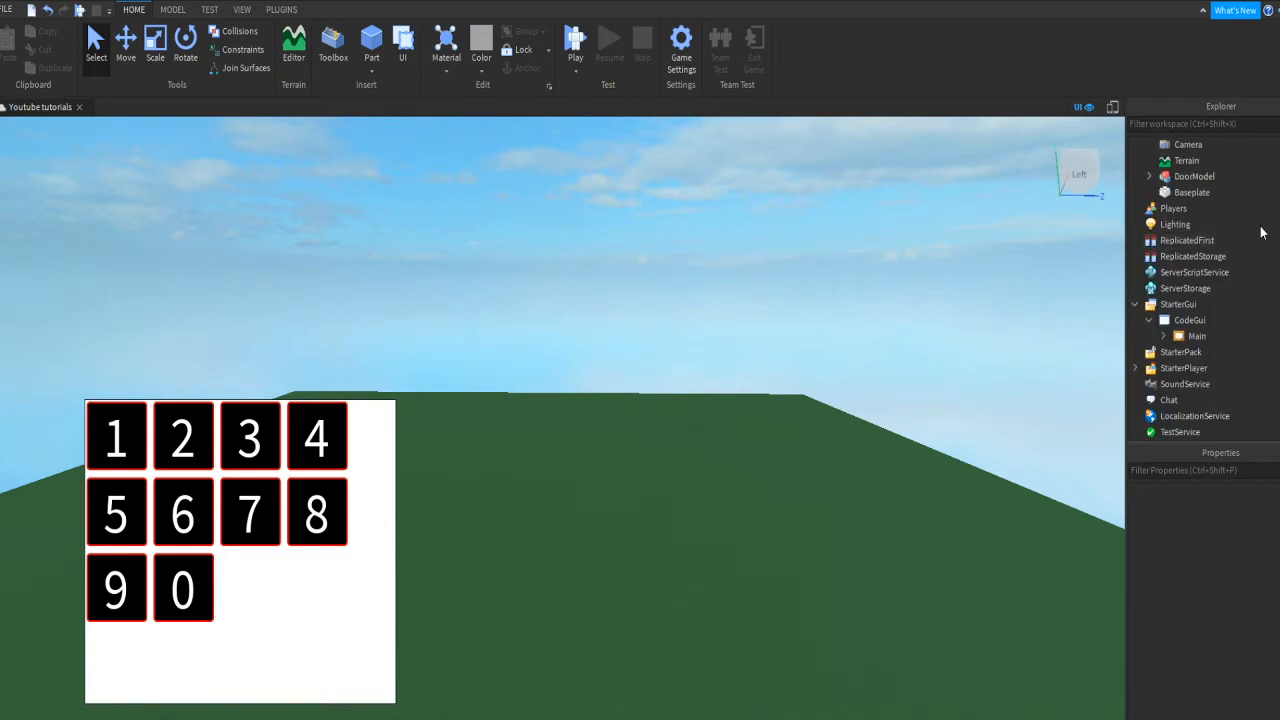
pyautogui.click(1224, 320)
pyautogui.click(1182, 397)
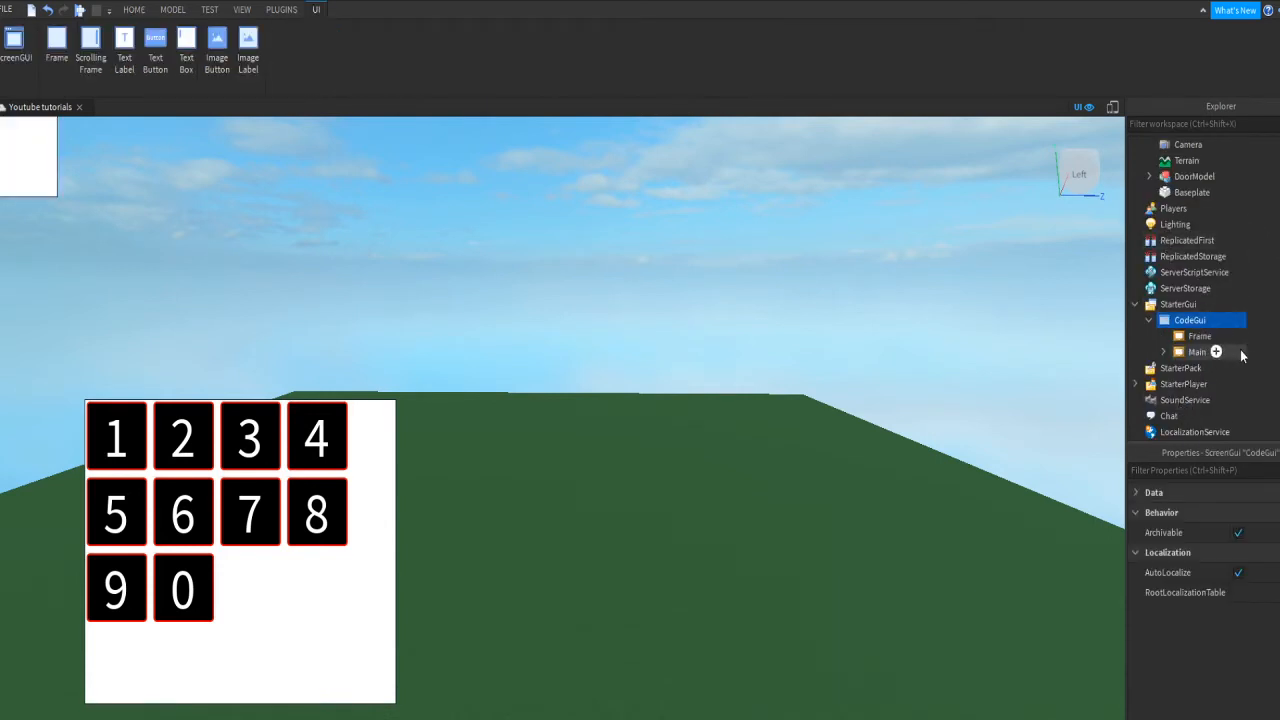
pyautogui.click(1215, 340)
pyautogui.doubleClick(1200, 336)
pyautogui.write('Cod')
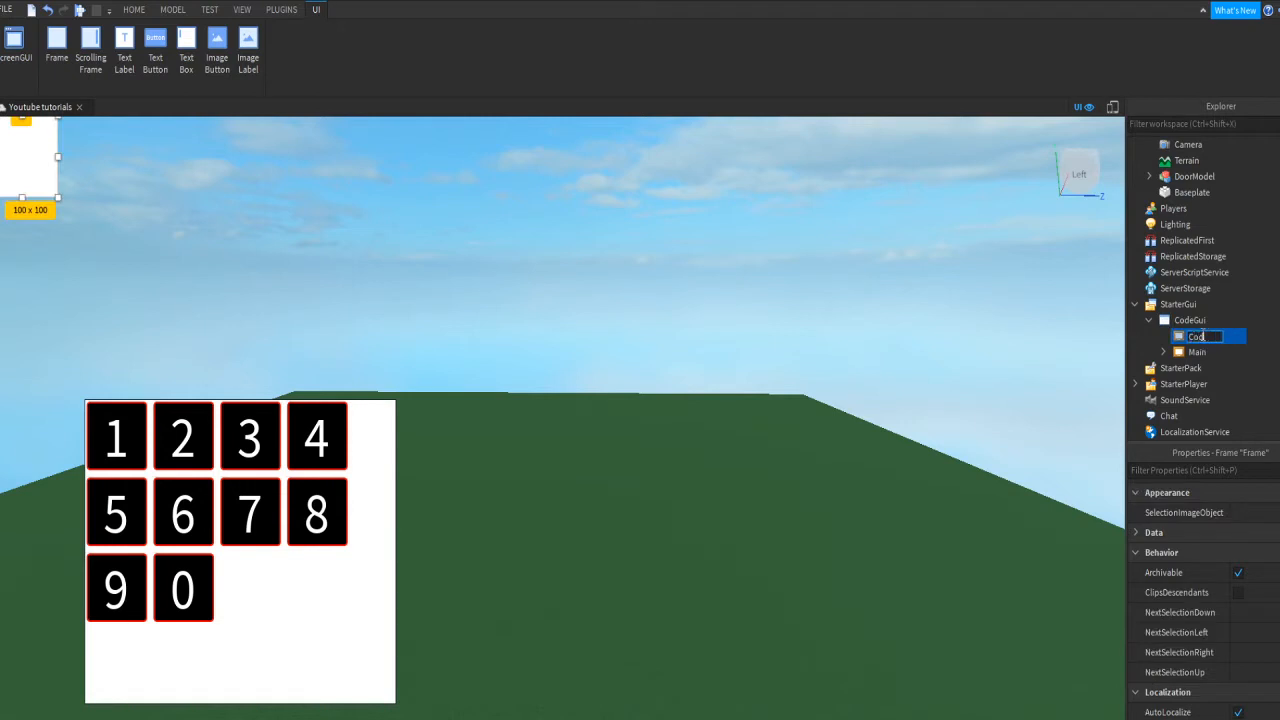
pyautogui.write('eFrame')
pyautogui.press('Return')
# Step: Move and resize CodeFrame into a 441 x 100 strip below the number buttons
pyautogui.moveTo(17, 176); pyautogui.dragTo(476, 578)
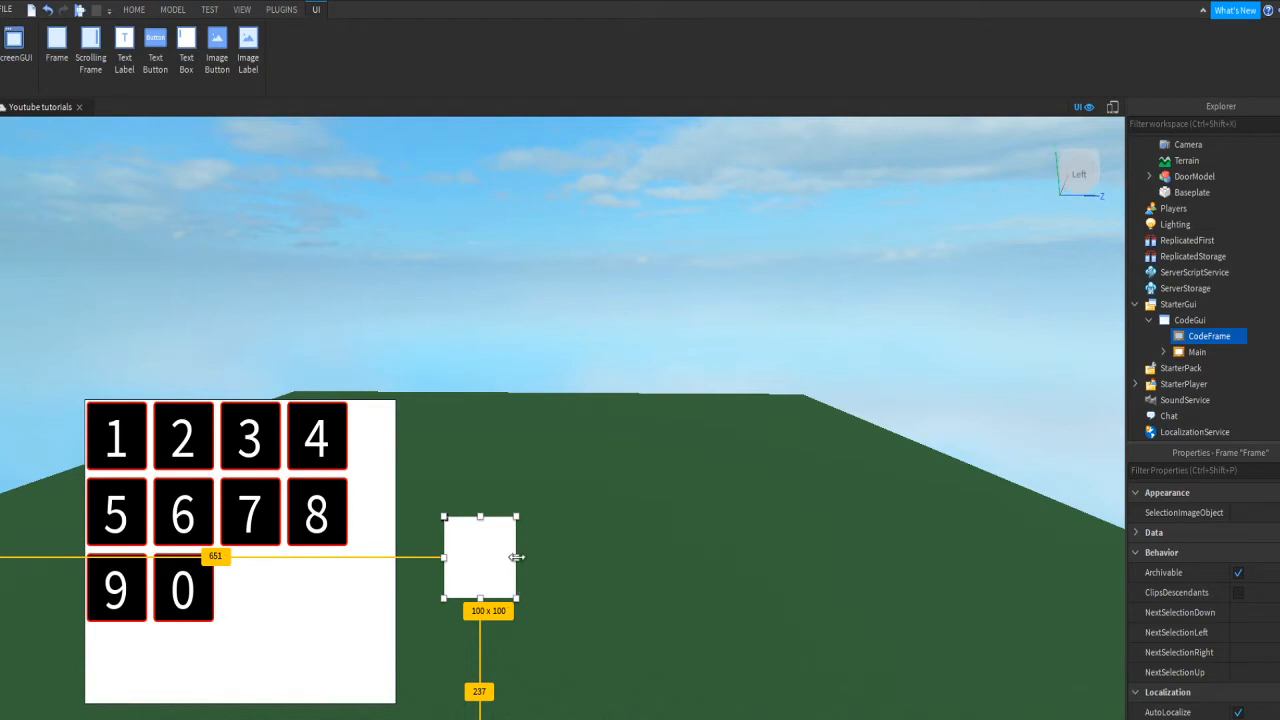
pyautogui.moveTo(517, 557); pyautogui.dragTo(396, 658)
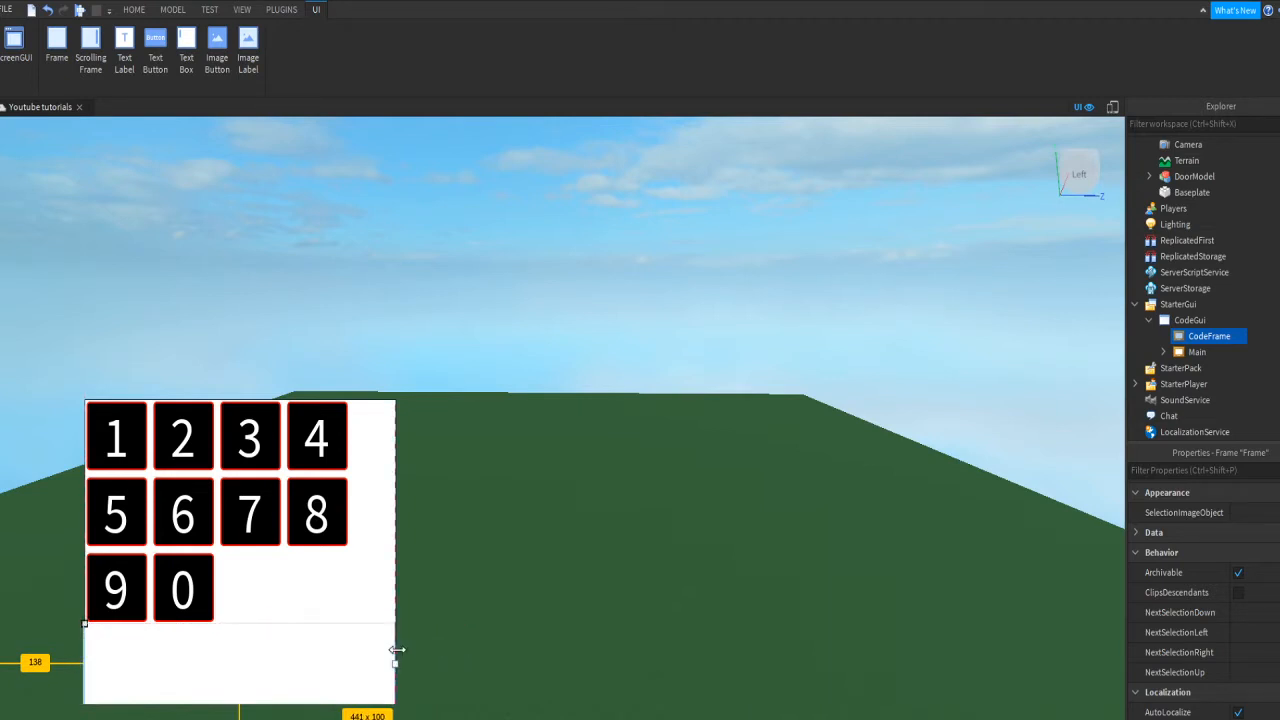
pyautogui.moveTo(240, 704)
pyautogui.mouseDown()
pyautogui.moveTo(243, 686)
pyautogui.moveTo(252, 708)
pyautogui.mouseUp()
# Step: Insert a TextLabel into CodeFrame and stretch it to fill the frame
pyautogui.click(1221, 475)
pyautogui.click(1248, 340)
pyautogui.click(1220, 409)
pyautogui.moveTo(224, 662); pyautogui.dragTo(225, 664)
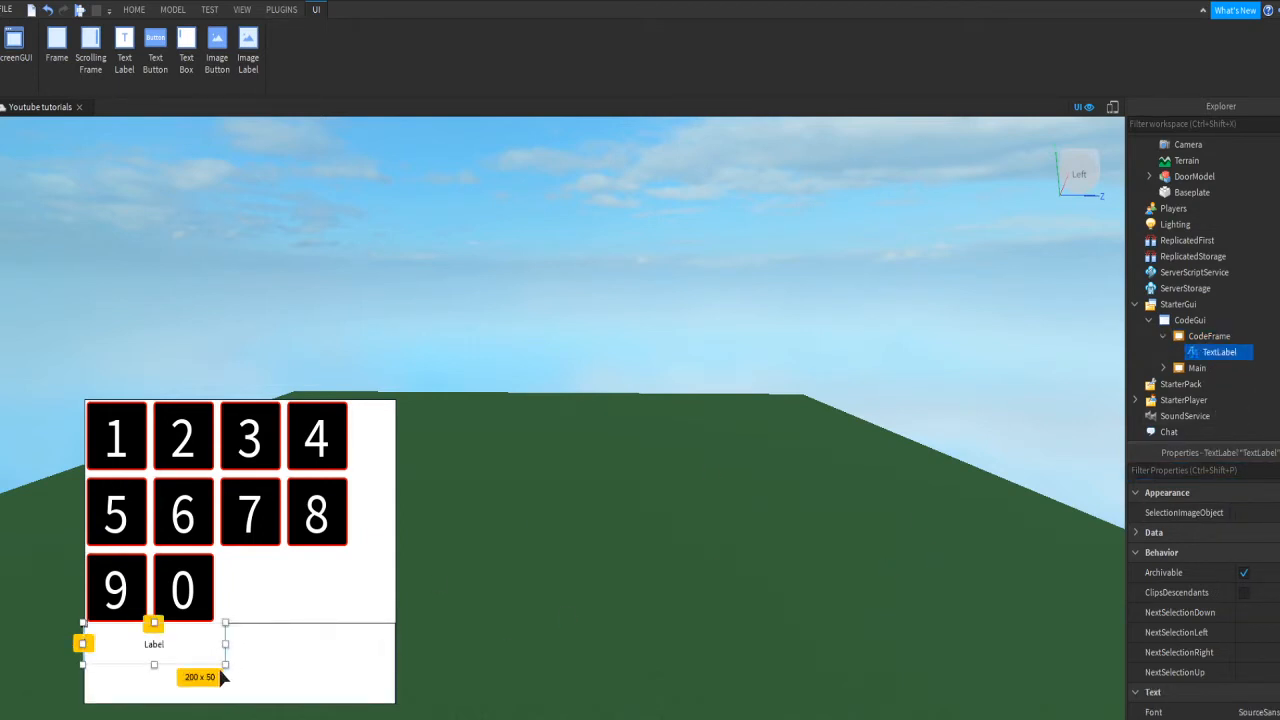
pyautogui.moveTo(225, 666); pyautogui.dragTo(395, 700)
pyautogui.click(521, 657)
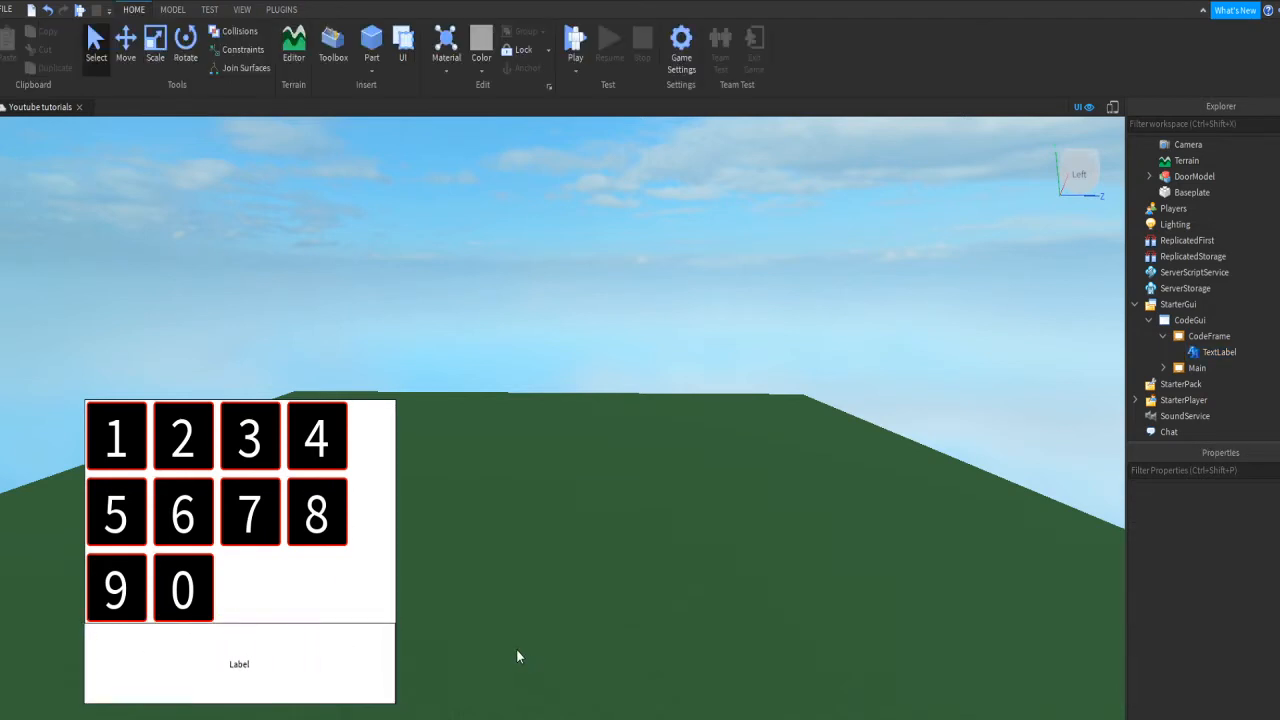
# Step: Turn on TextScaled for the label and clear its placeholder Text
pyautogui.click(1219, 352)
pyautogui.click(1252, 471)
pyautogui.write('text')
pyautogui.click(1248, 512)
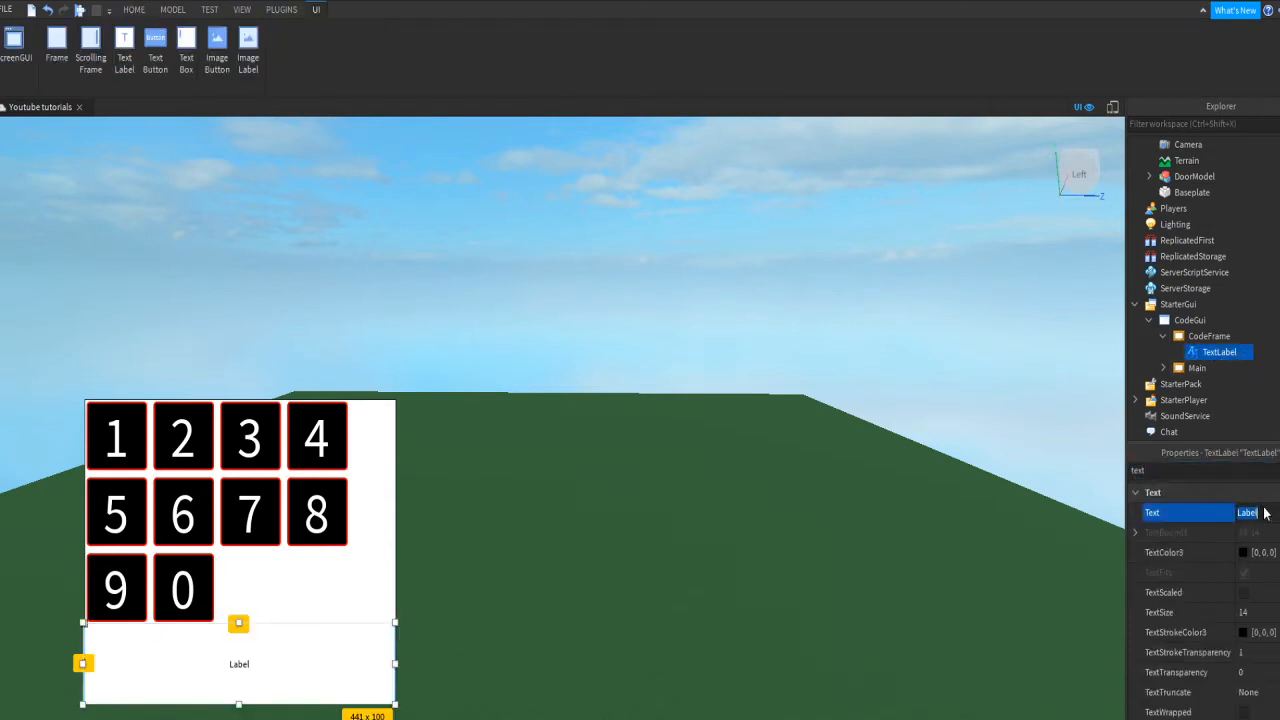
pyautogui.click(1244, 592)
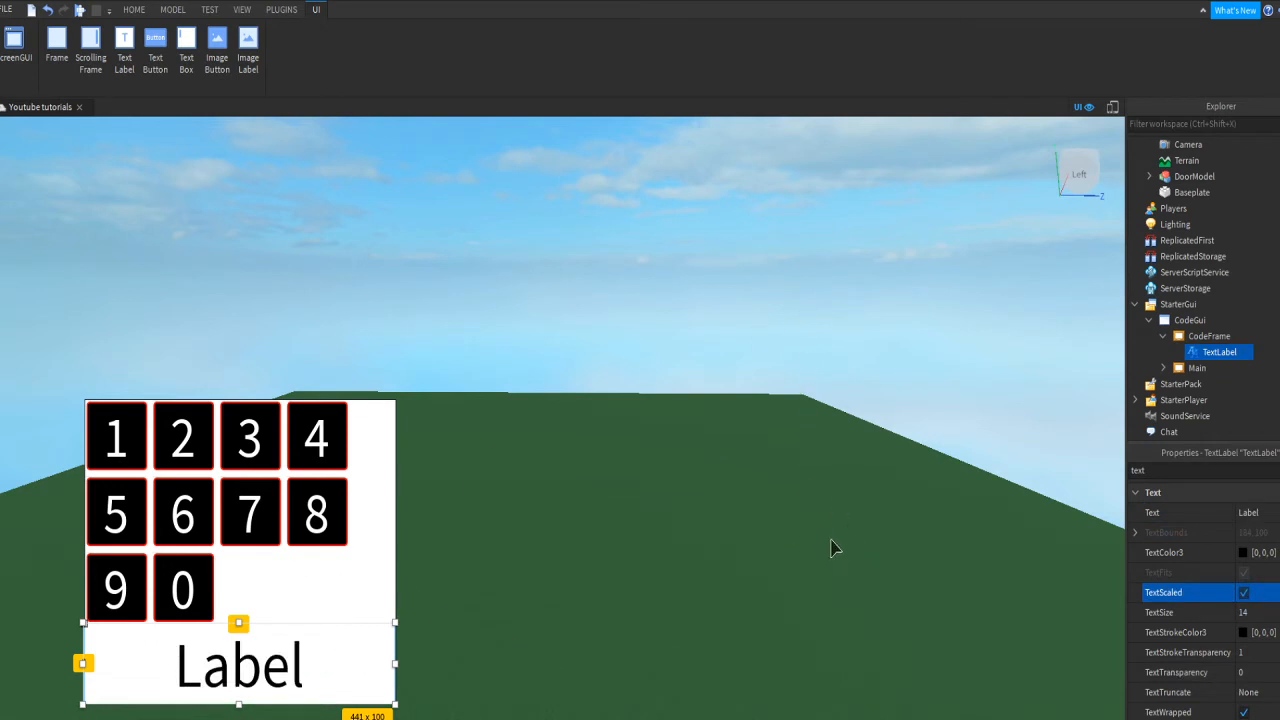
pyautogui.click(1273, 511)
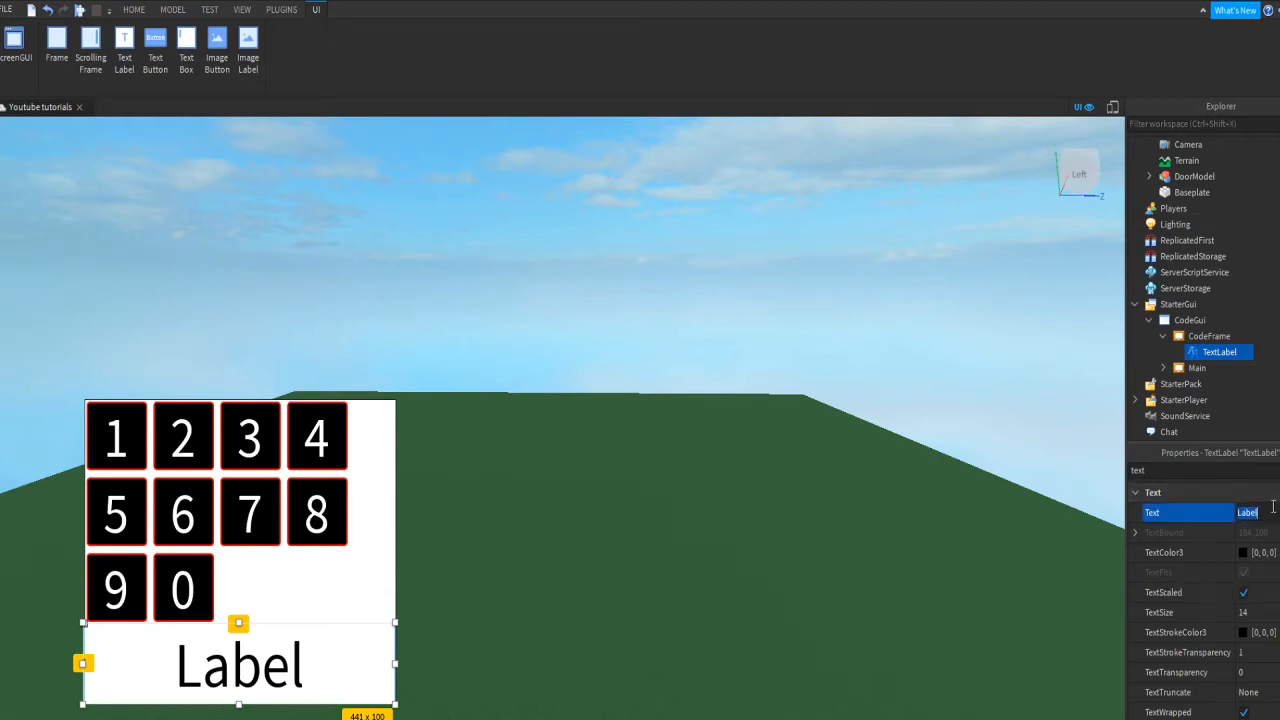
pyautogui.press('BackSpace')
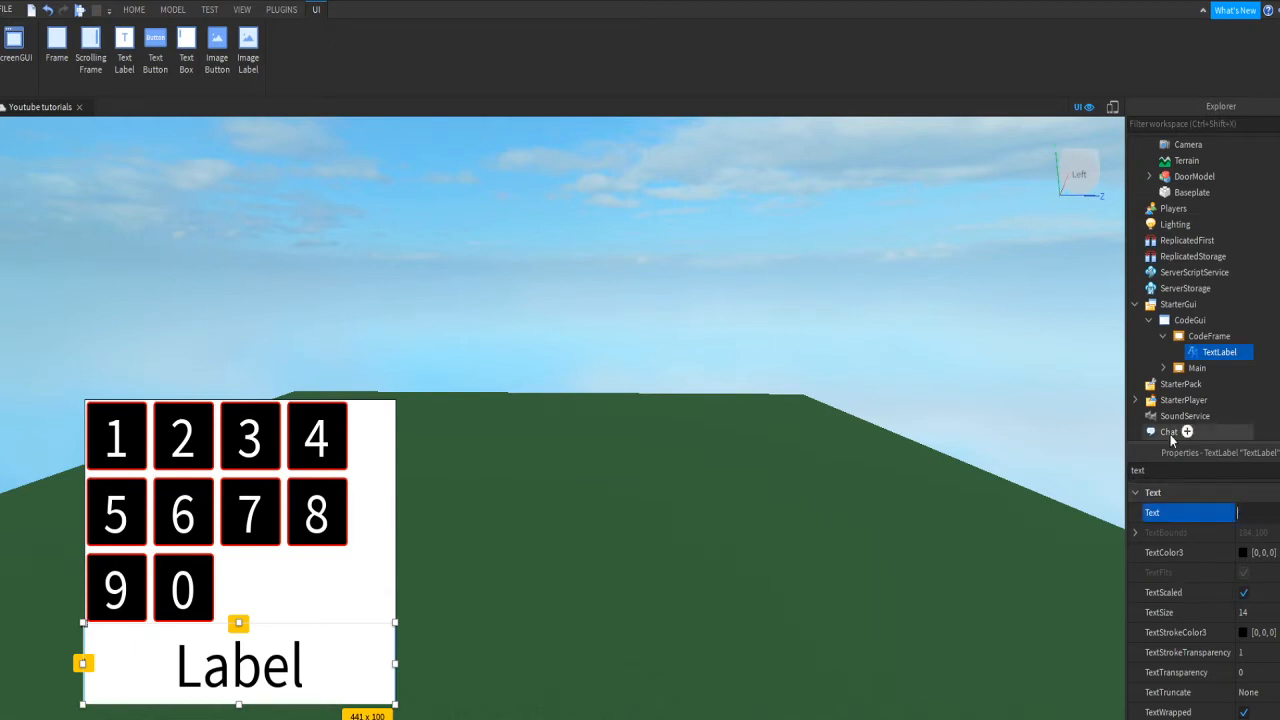
pyautogui.press('Return')
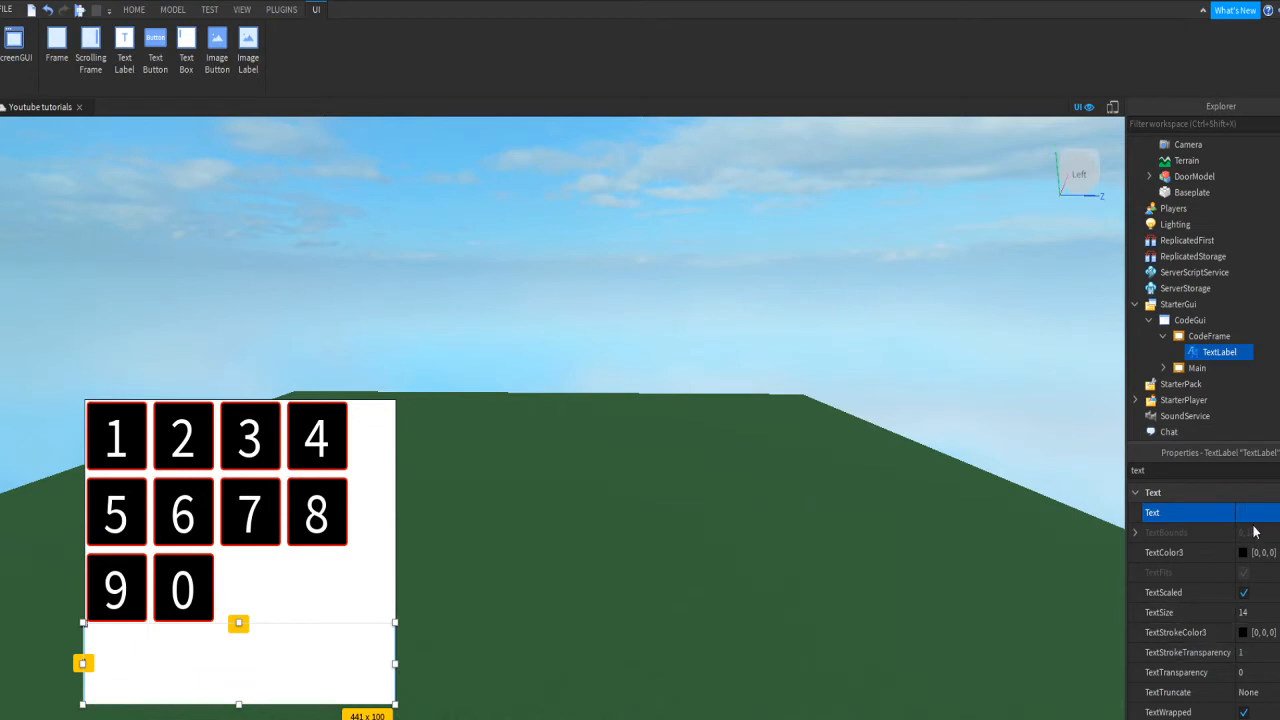
pyautogui.doubleClick(1240, 352)
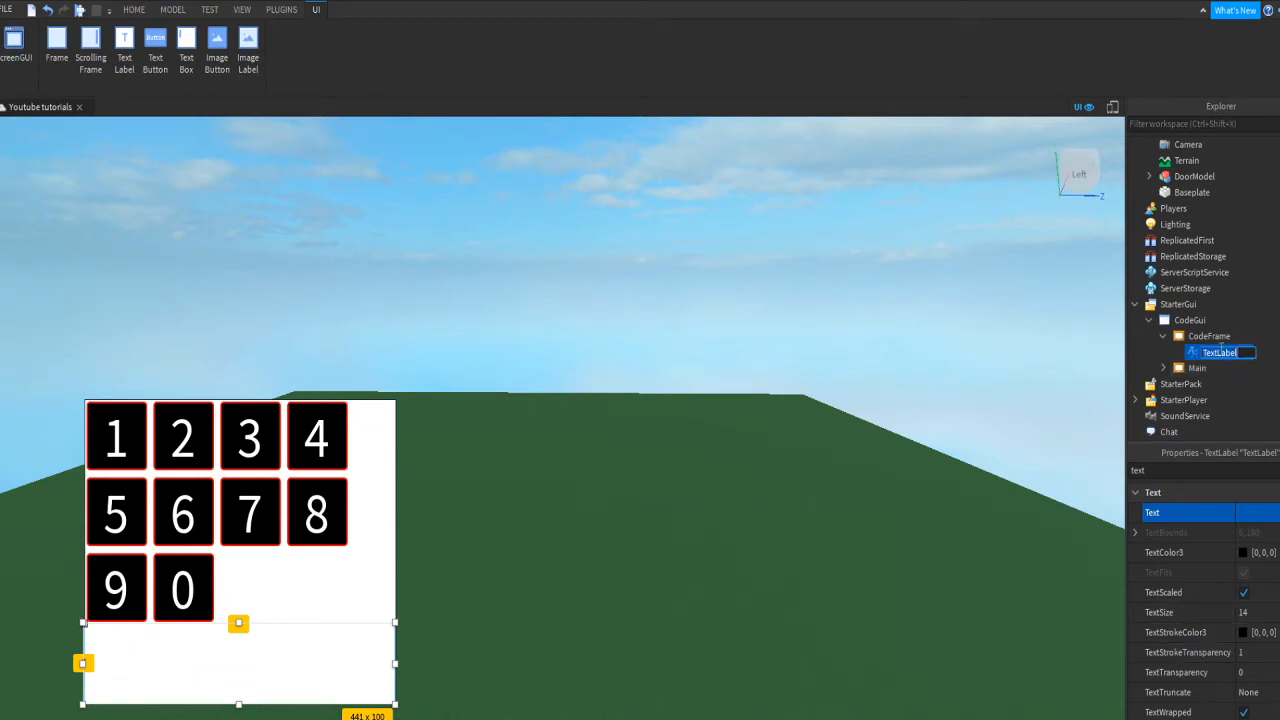
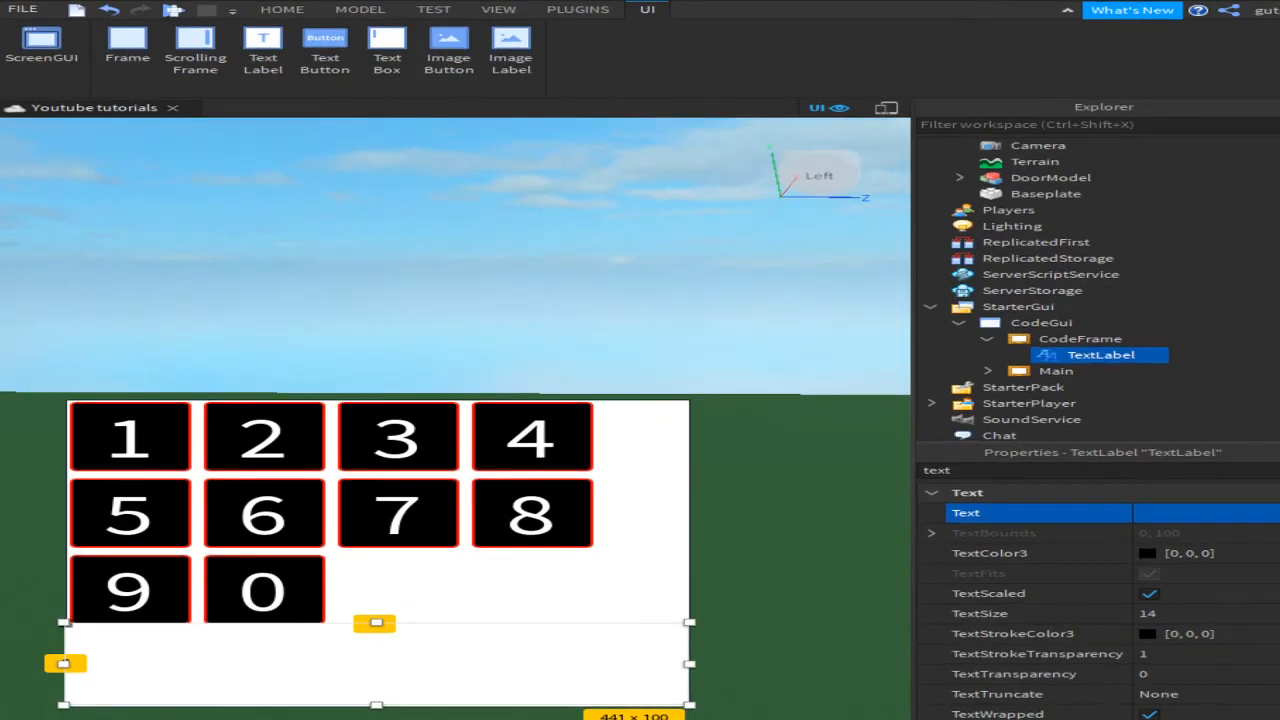
# Step: Rename the TextLabel under CodeFrame in Explorer to CodeBox
pyautogui.click(1085, 339)
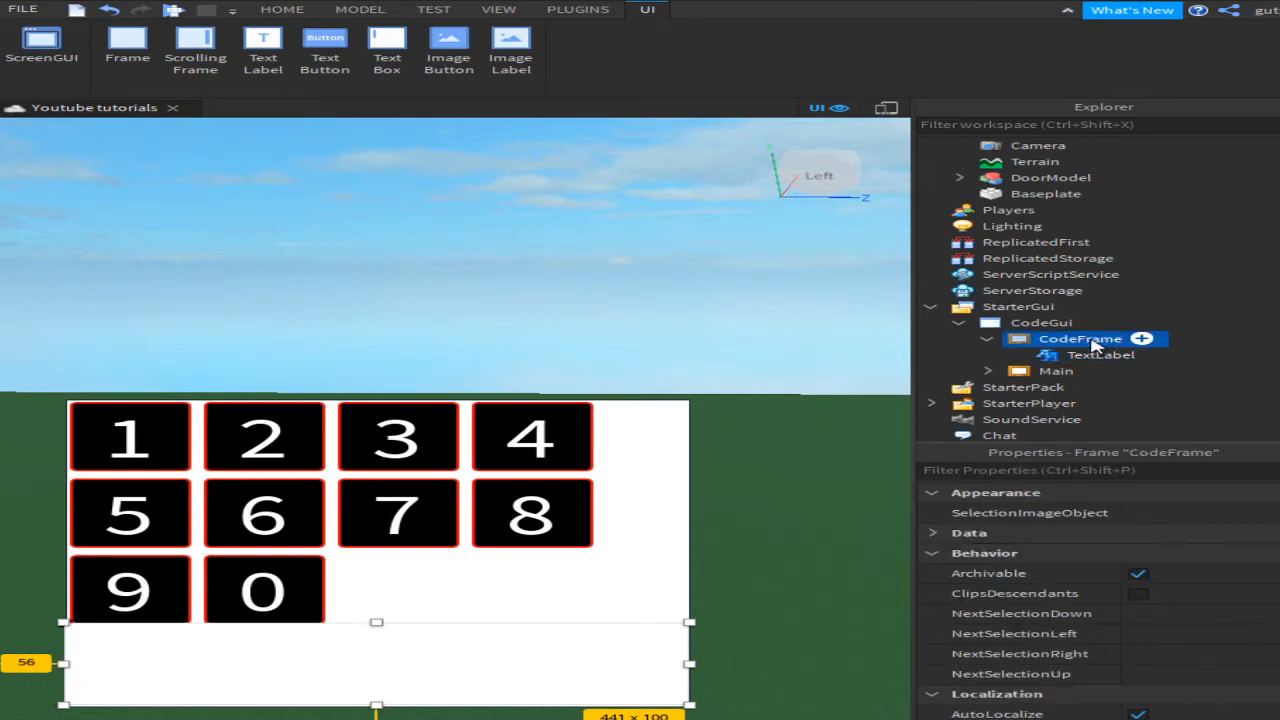
pyautogui.click(1080, 370)
pyautogui.click(1090, 356)
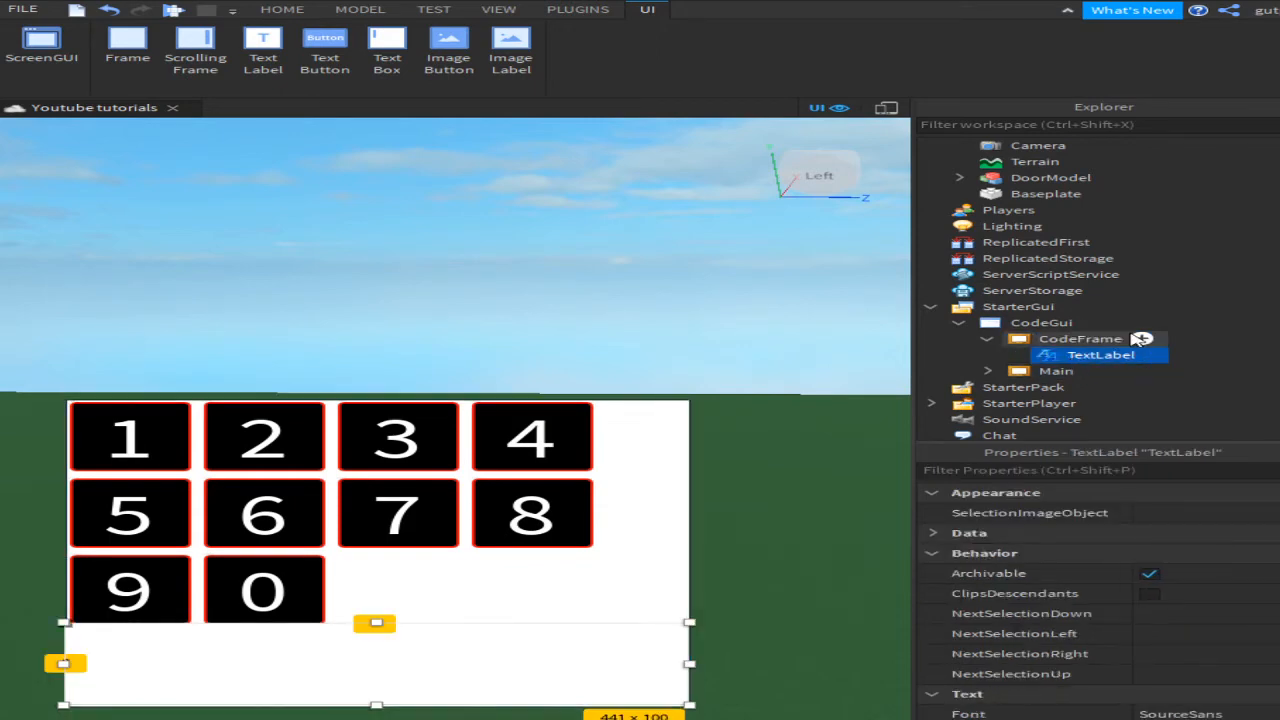
pyautogui.doubleClick(1052, 358)
pyautogui.write('Code')
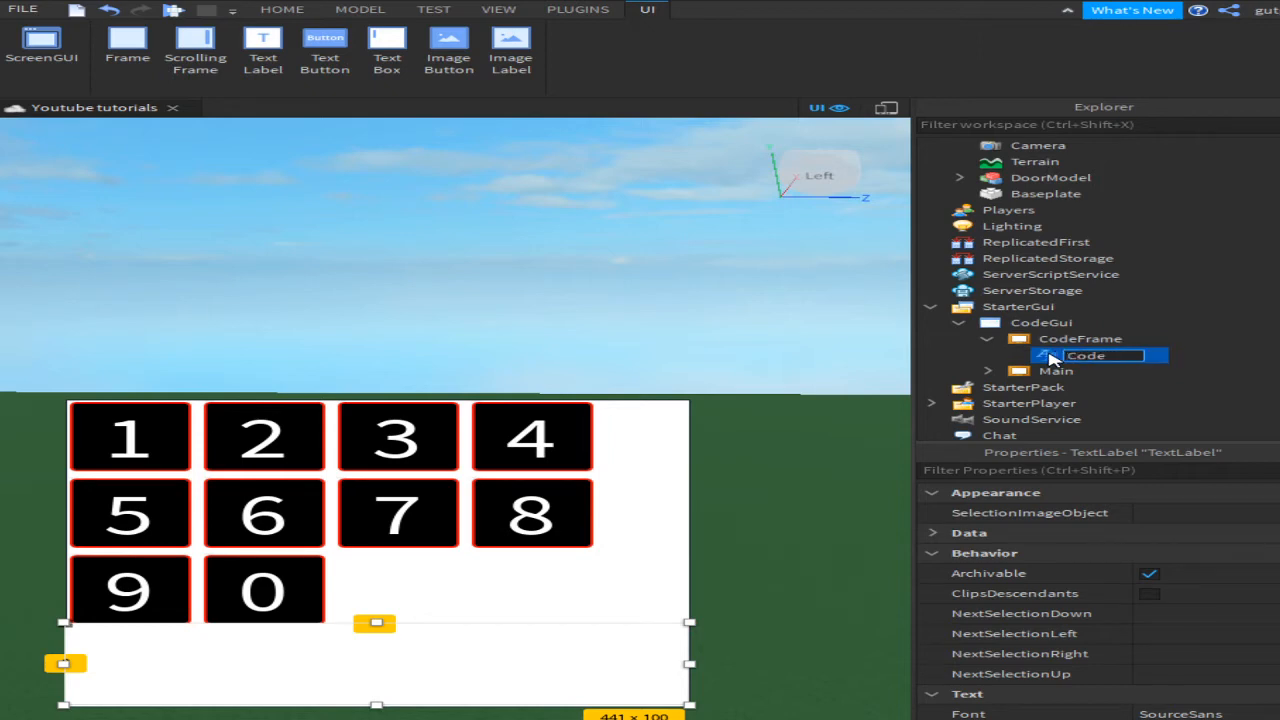
pyautogui.write('Frame')
pyautogui.press('BackSpace')
pyautogui.press('BackSpace')
pyautogui.press('BackSpace')
pyautogui.press('BackSpace')
pyautogui.press('BackSpace')
pyautogui.write('Box')
pyautogui.press('Return')
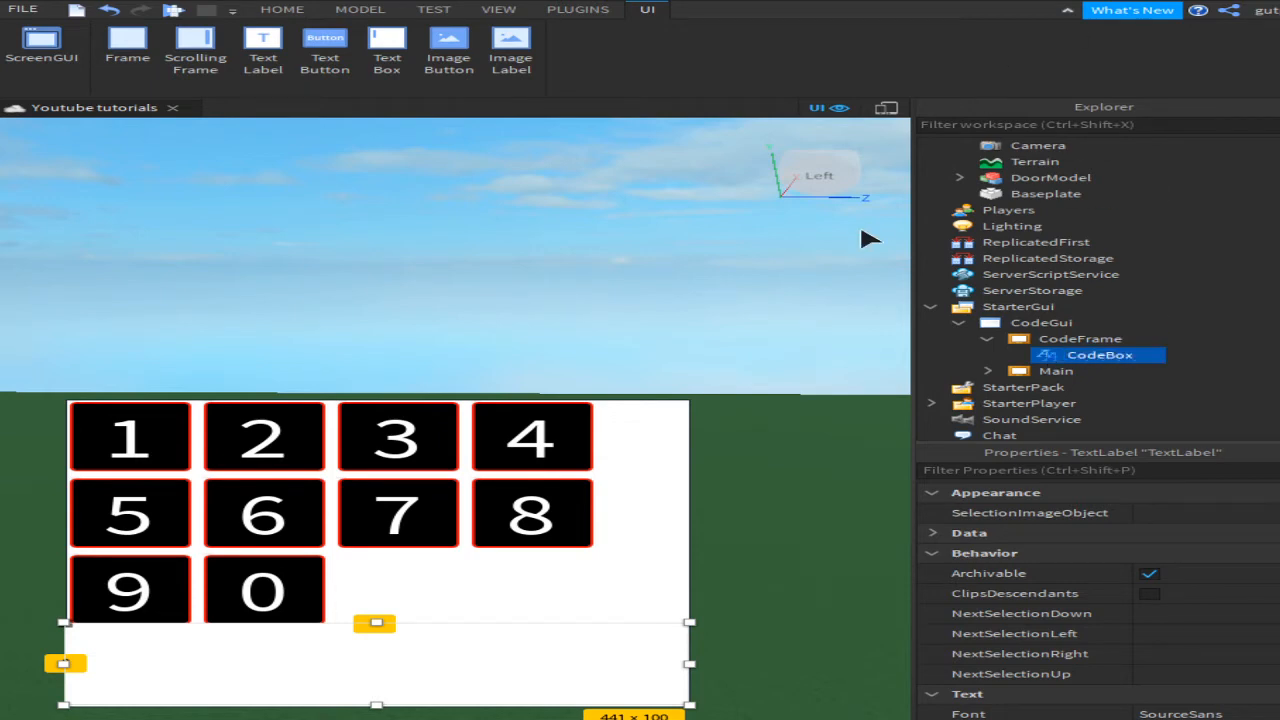
pyautogui.click(515, 248)
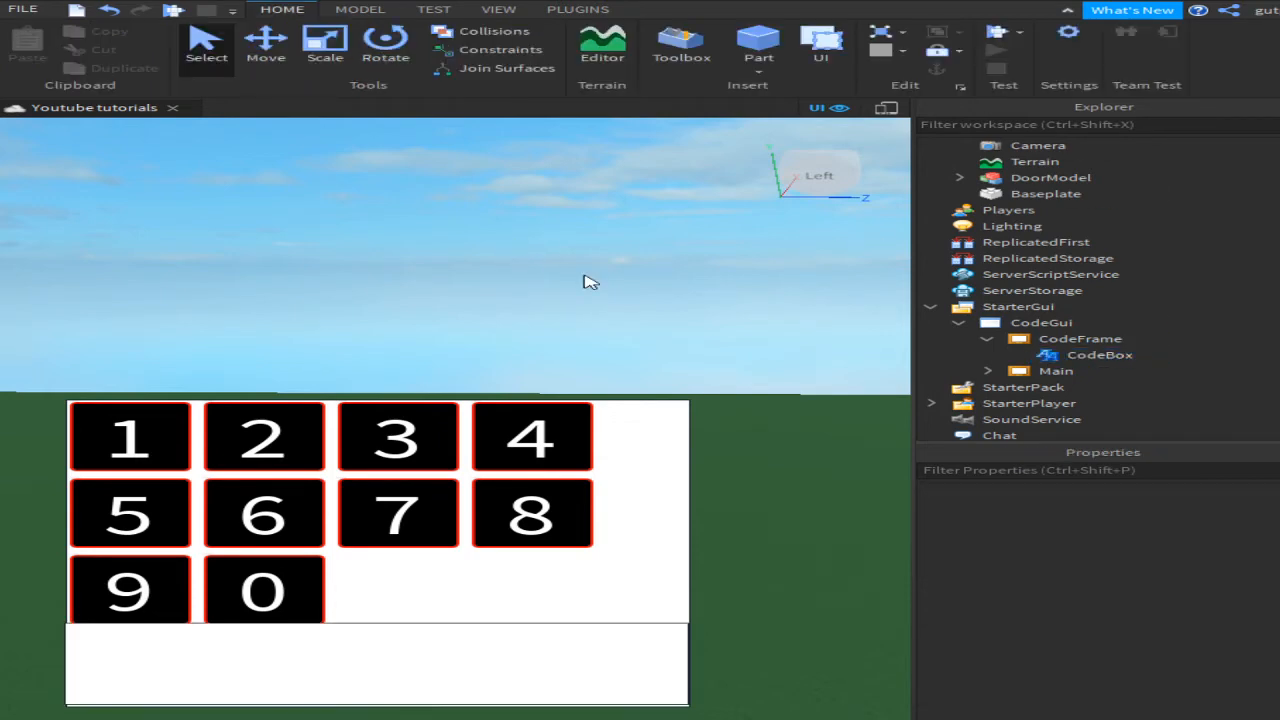
# Step: Expand Main to inspect its UIGridLayout and ten digit buttons, then select CodeGui
pyautogui.click(987, 371)
pyautogui.scroll(-2, 1005, 375)
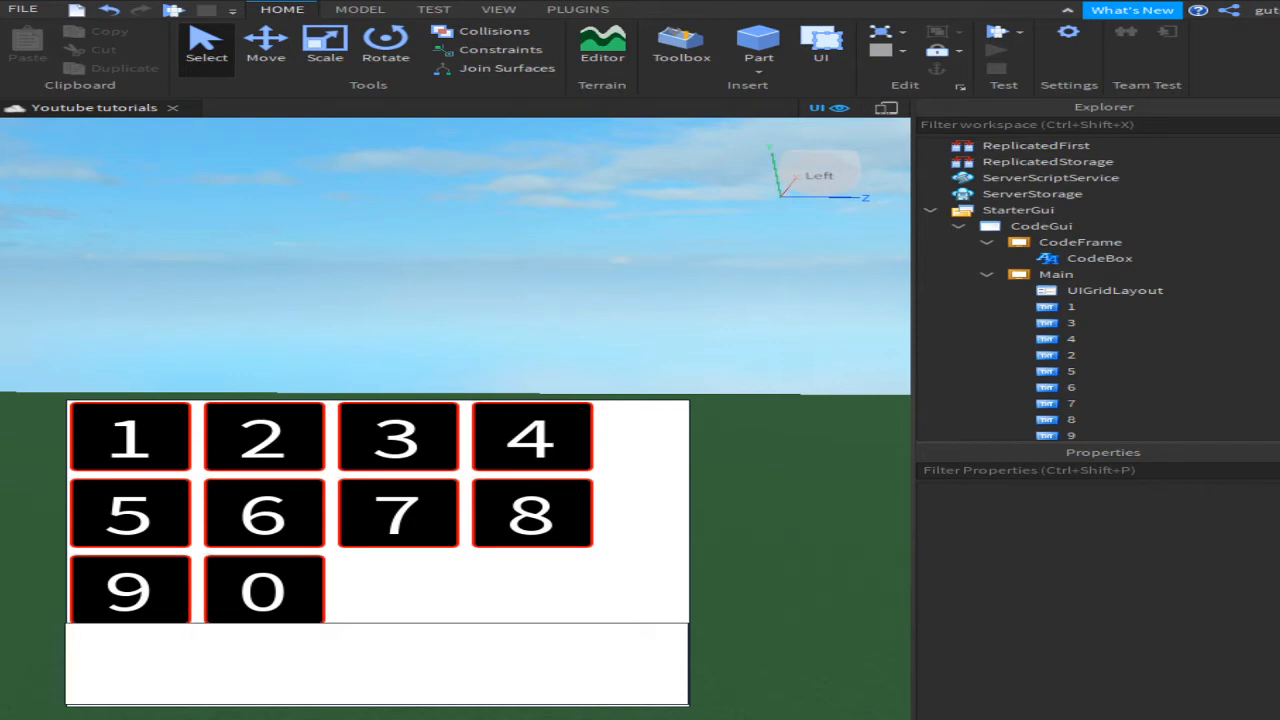
pyautogui.scroll(-3, 1268, 327)
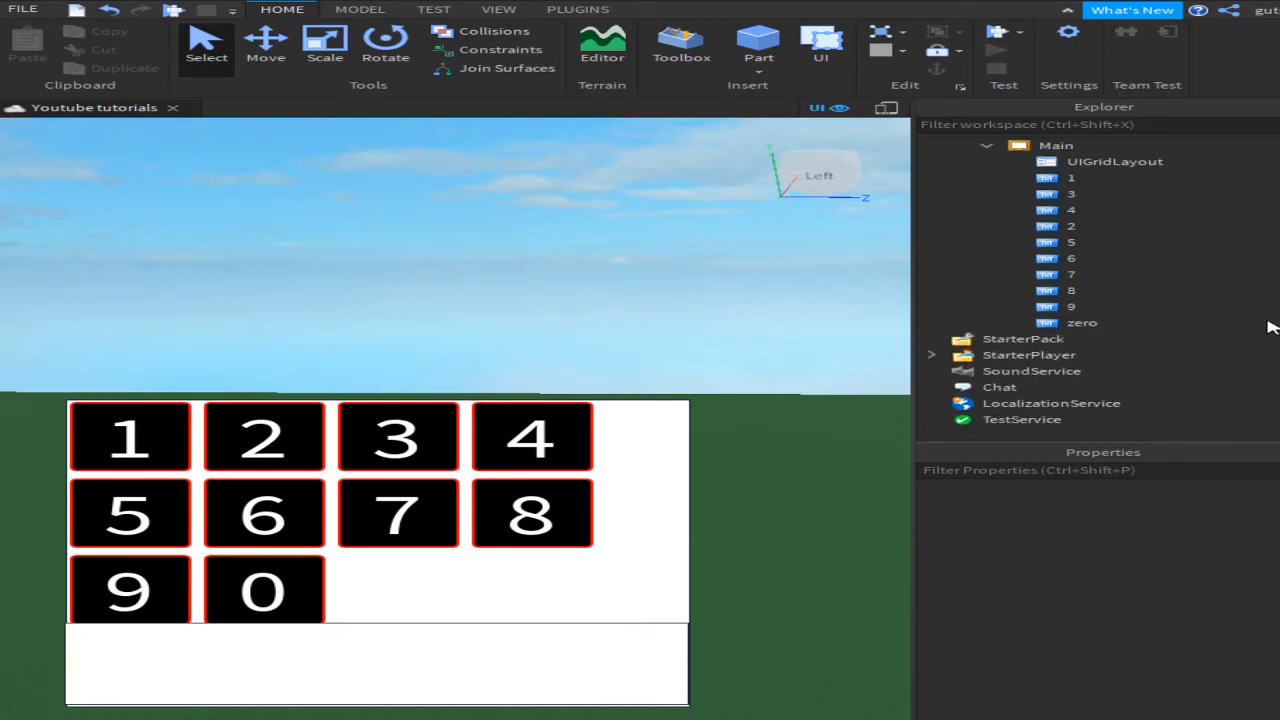
pyautogui.scroll(1, 1112, 180)
pyautogui.click(1100, 209)
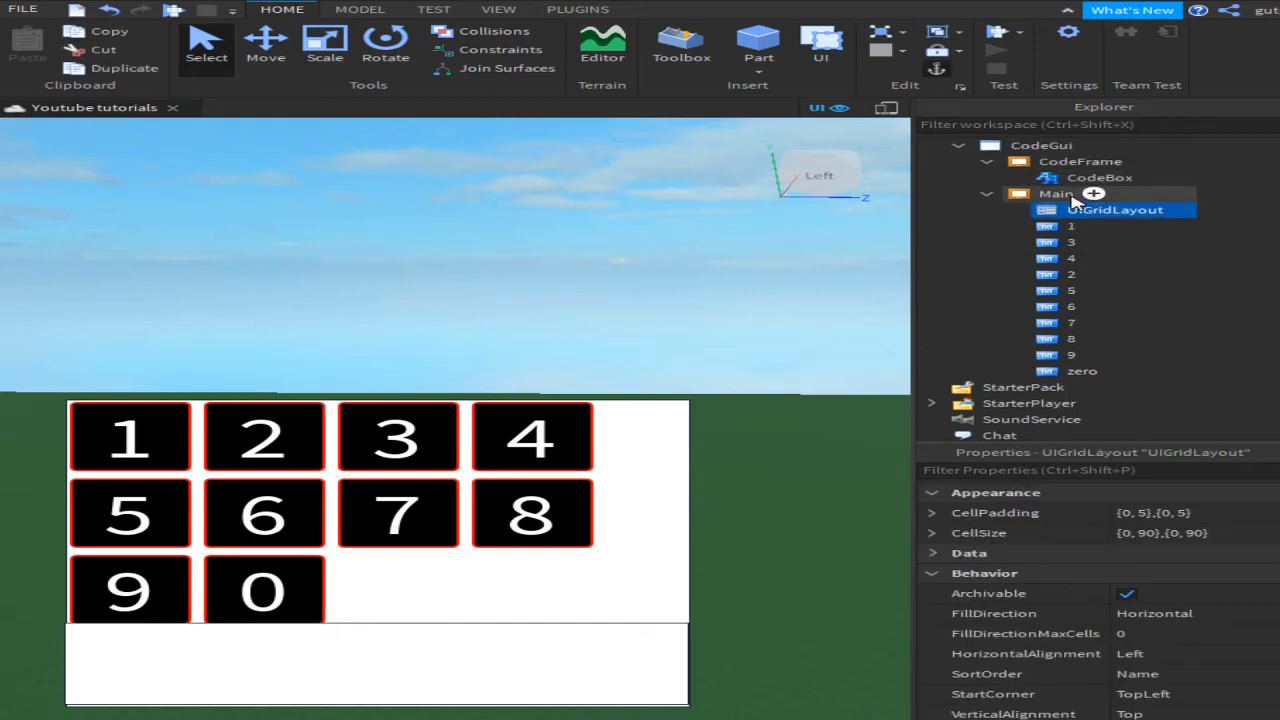
pyautogui.click(1056, 194)
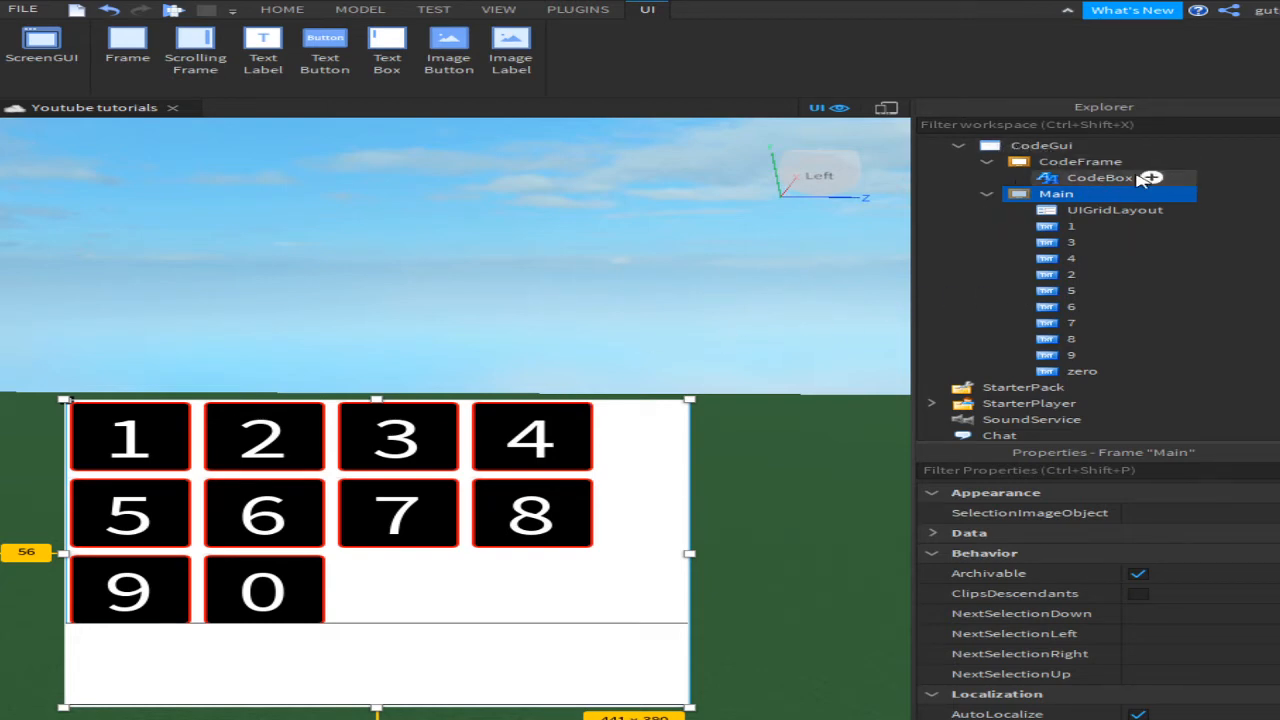
pyautogui.click(1102, 147)
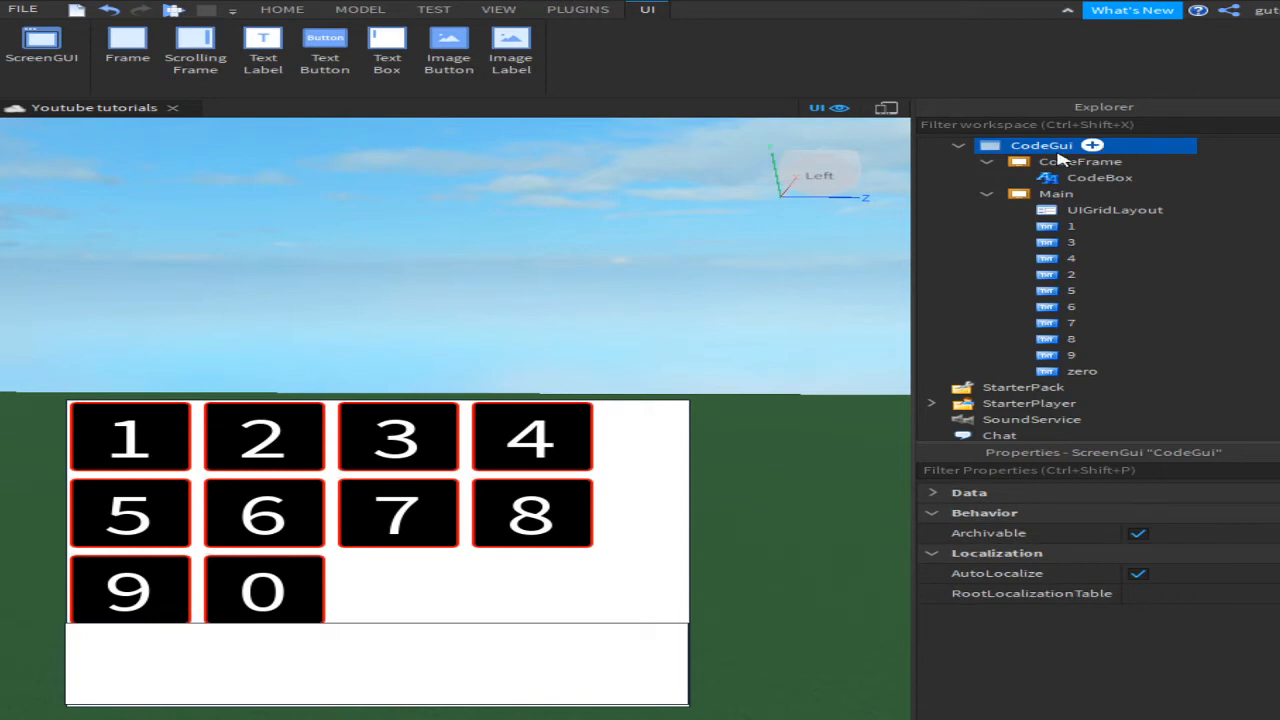
# Step: Insert a TextButton onto the keypad frame and name it Enter
pyautogui.press('Return')
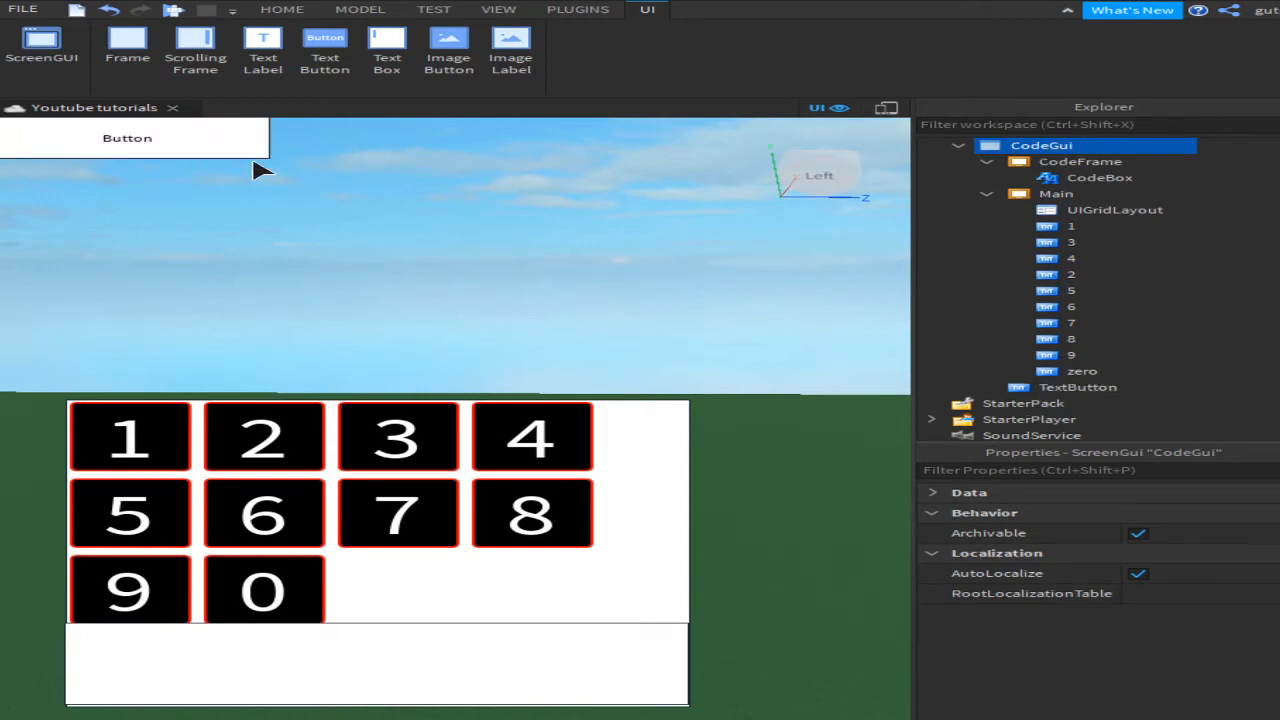
pyautogui.moveTo(218, 143); pyautogui.dragTo(339, 594)
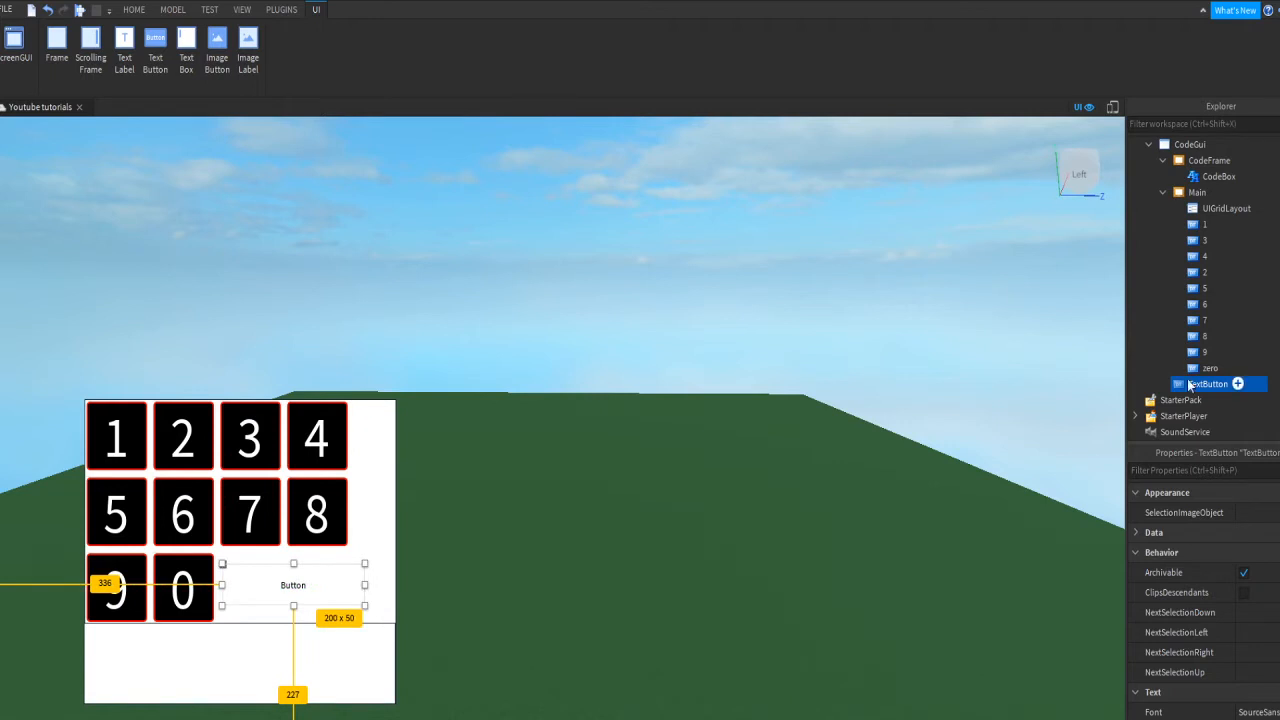
pyautogui.click(1183, 397)
pyautogui.click(1182, 388)
pyautogui.click(1183, 388)
pyautogui.write('Enter')
pyautogui.press('Return')
# Step: Narrow the Enter button to 65 wide beside the 0 key
pyautogui.moveTo(366, 582); pyautogui.dragTo(343, 586)
pyautogui.hotkey('ctrl', 'z')
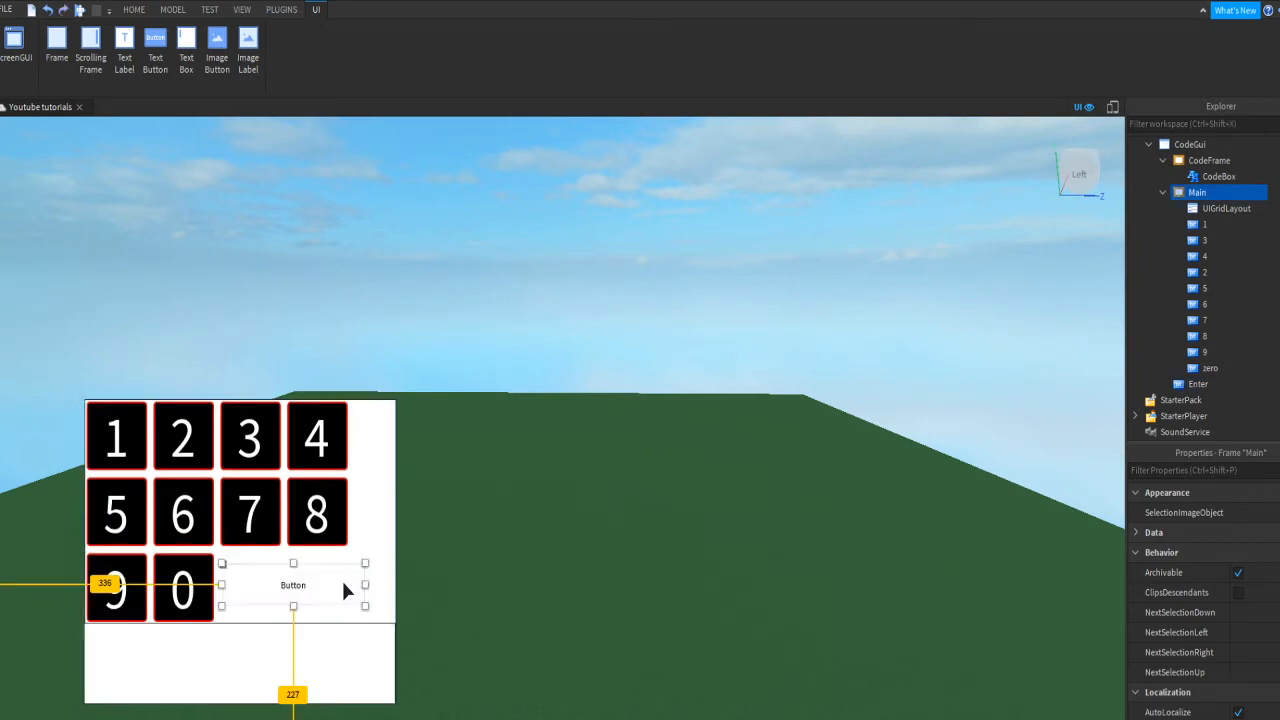
pyautogui.click(368, 585)
pyautogui.click(336, 581)
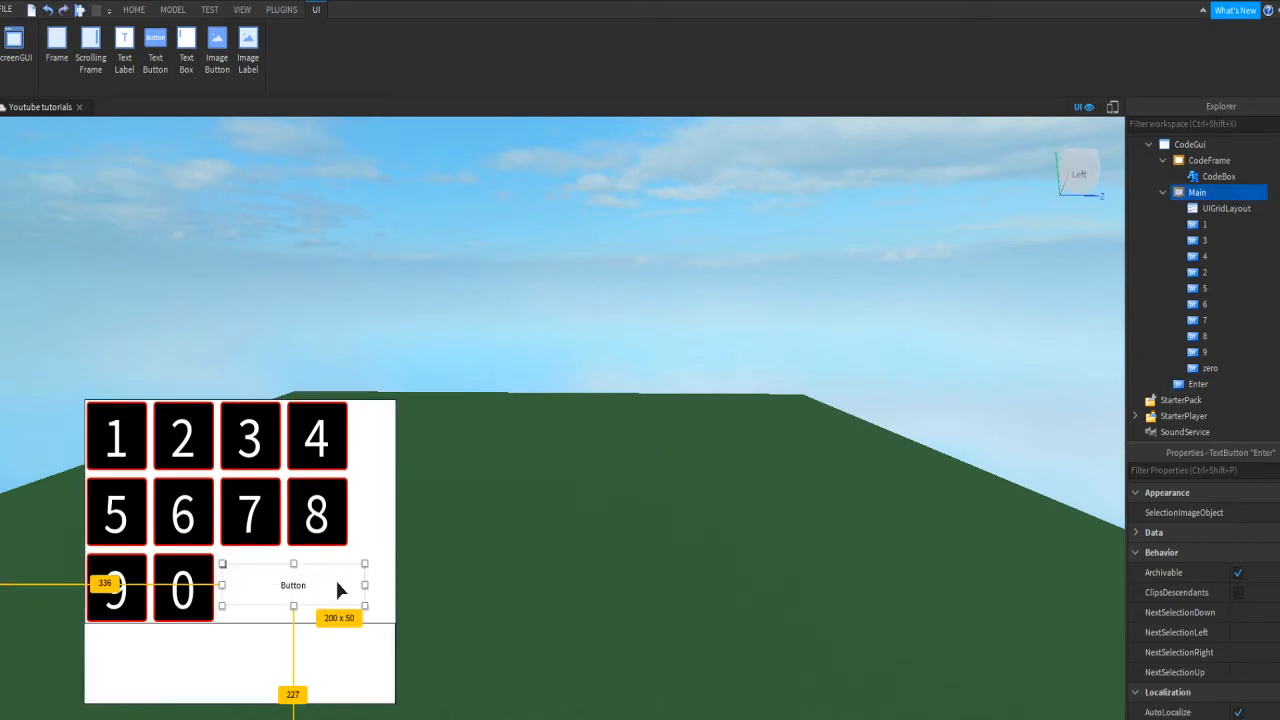
pyautogui.moveTo(364, 586); pyautogui.dragTo(270, 586)
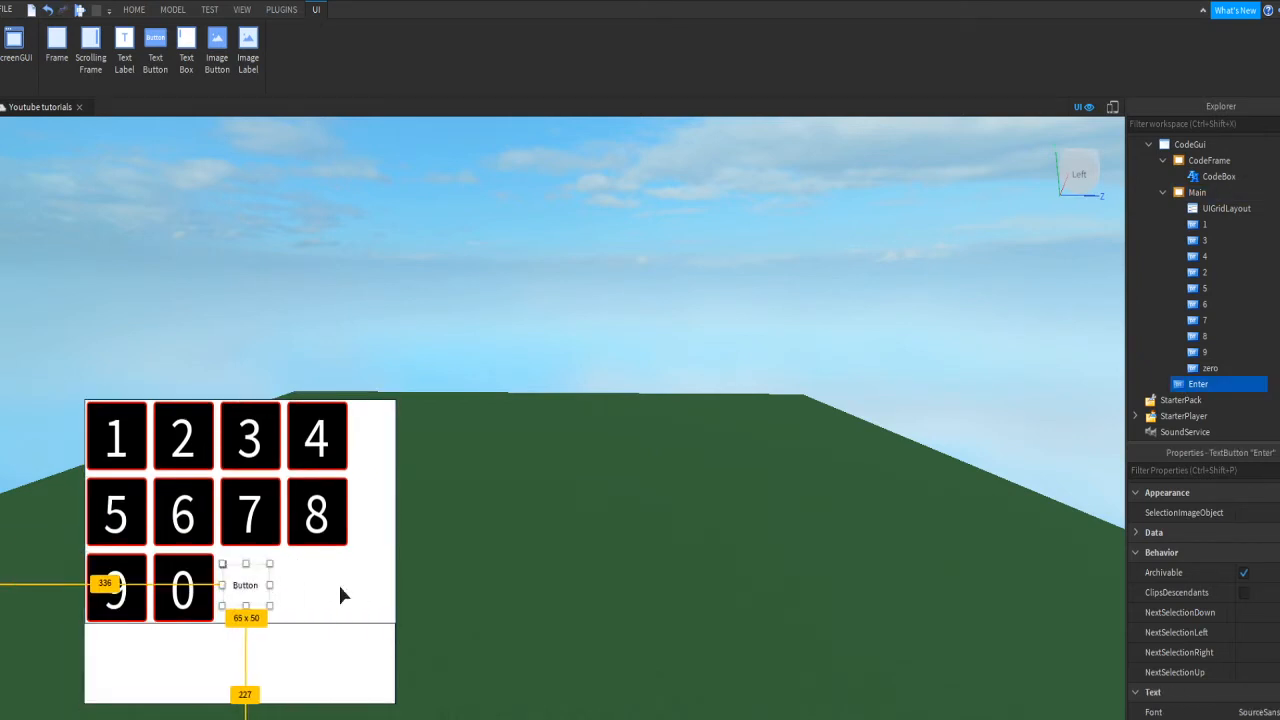
# Step: Give the Enter button a green BackgroundColor3 and the label text Enter
pyautogui.click(1200, 470)
pyautogui.write('bac')
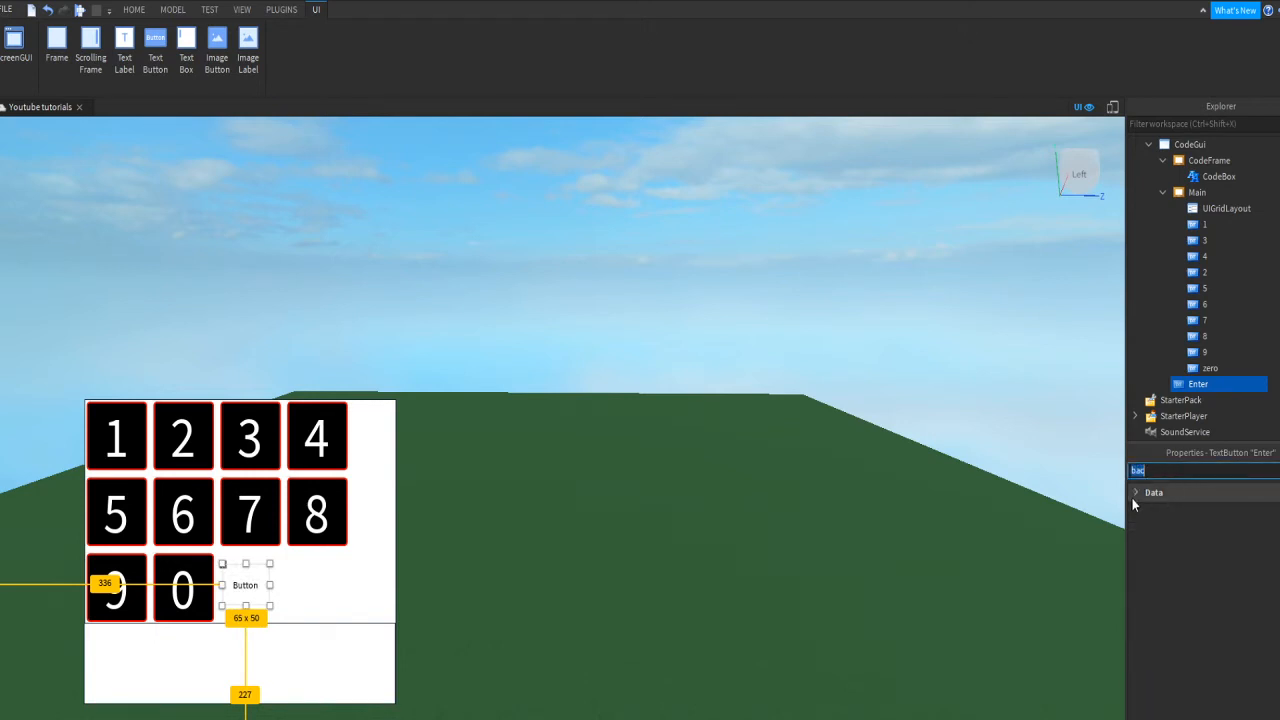
pyautogui.click(1249, 513)
pyautogui.moveTo(737, 238); pyautogui.dragTo(764, 222)
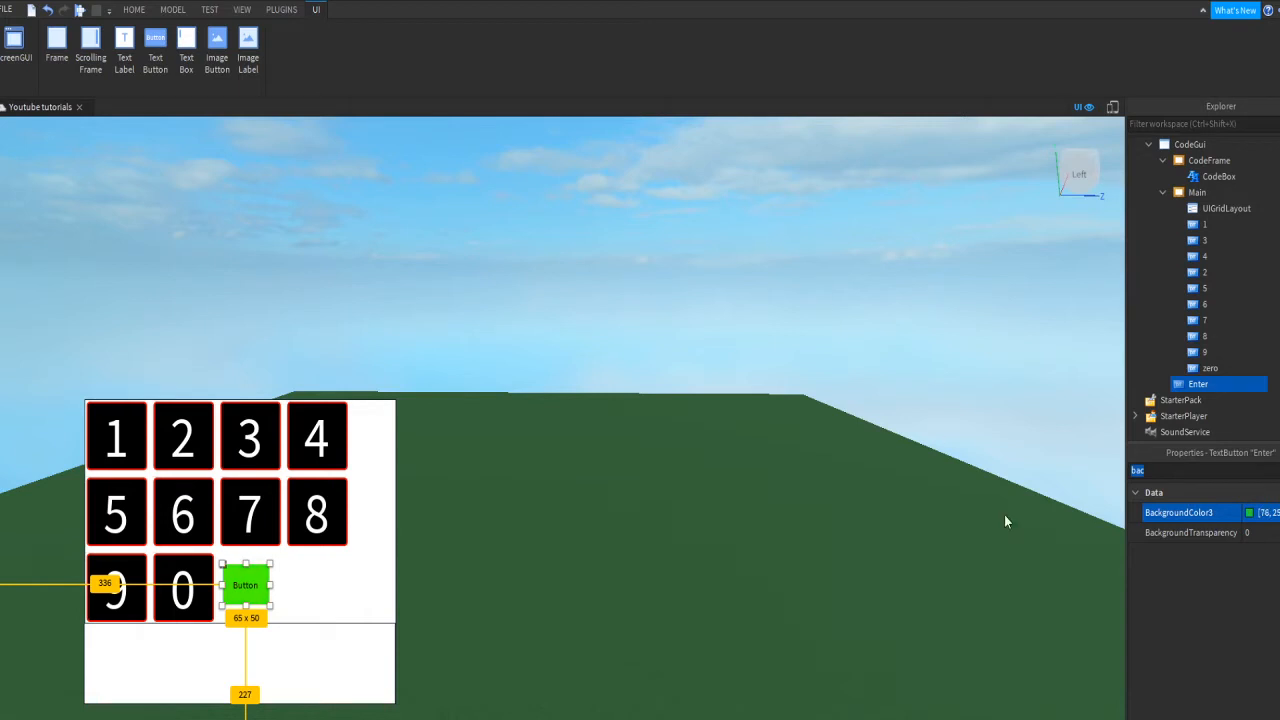
pyautogui.click(785, 562)
pyautogui.doubleClick(1259, 470)
pyautogui.write('text')
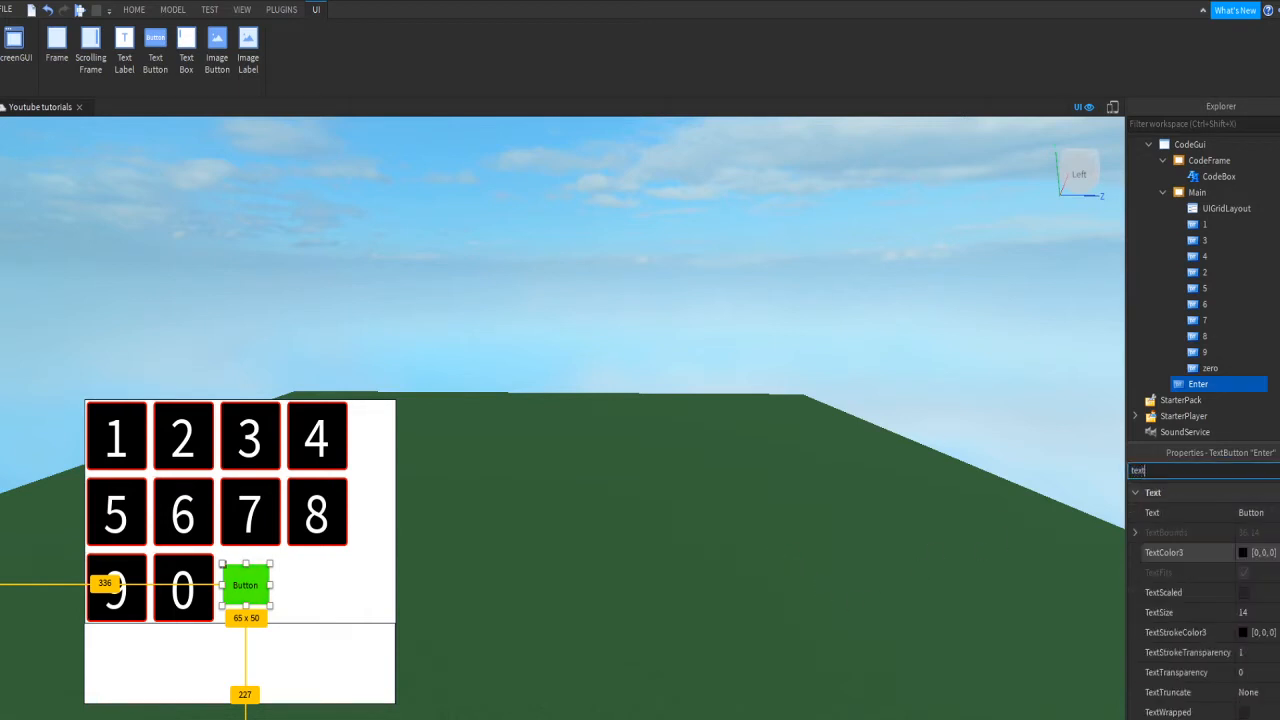
pyautogui.click(1256, 513)
pyautogui.write('Enter')
pyautogui.press('Return')
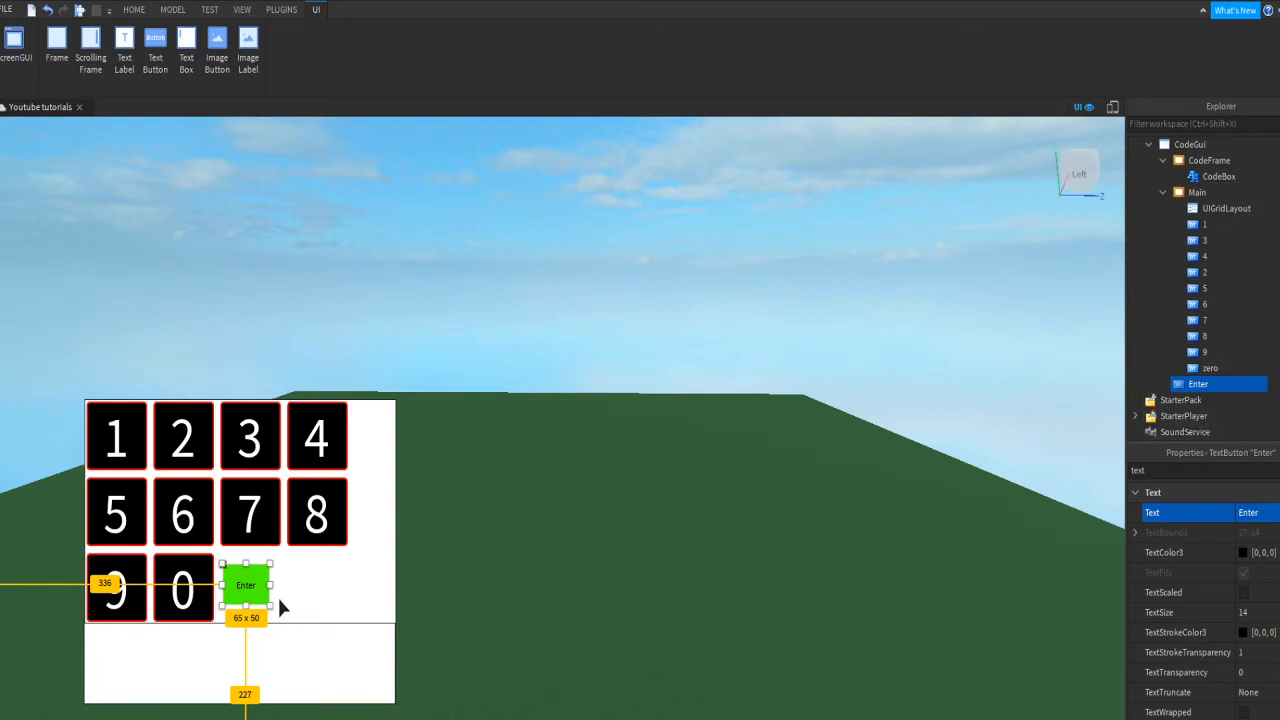
pyautogui.hotkey('ctrl', 'd')
# Step: Place the duplicated button right of Enter and change its label to Remove
pyautogui.moveTo(264, 596); pyautogui.dragTo(314, 594)
pyautogui.doubleClick(305, 586)
pyautogui.write('B')
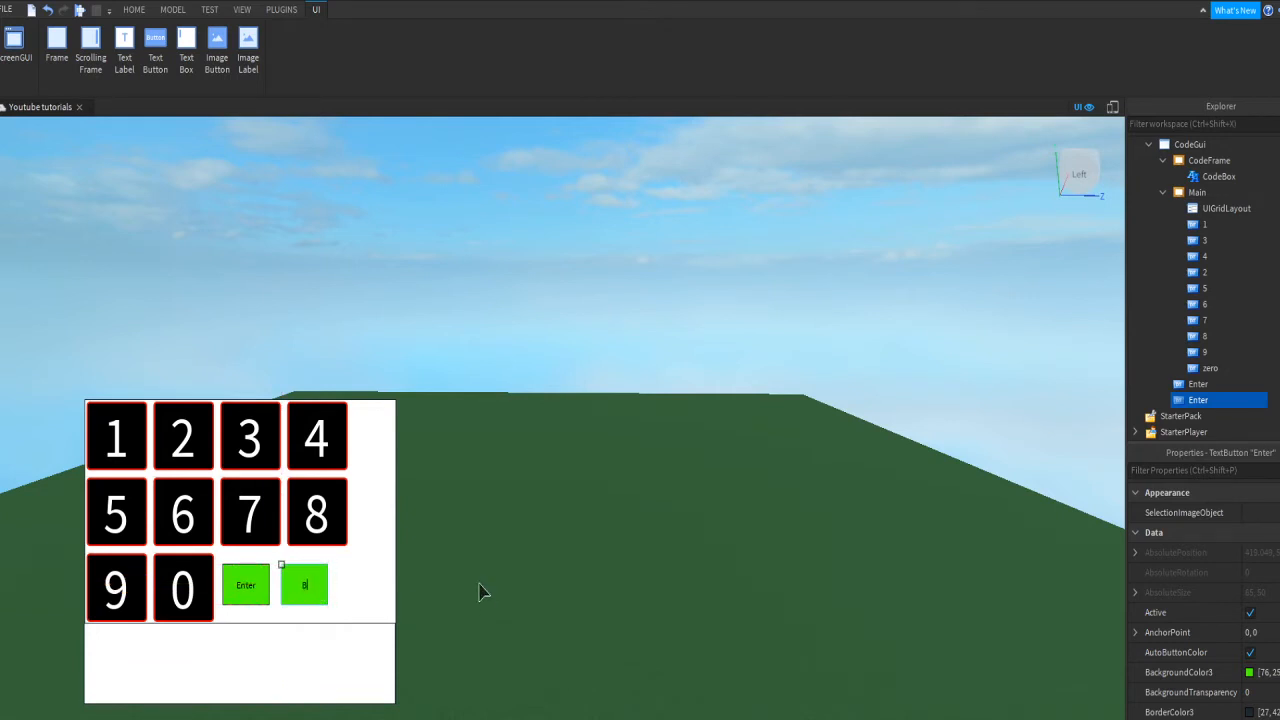
pyautogui.write('ackspace')
pyautogui.hotkey('ctrl', 'BackSpace')
pyautogui.write('Remove')
pyautogui.press('Return')
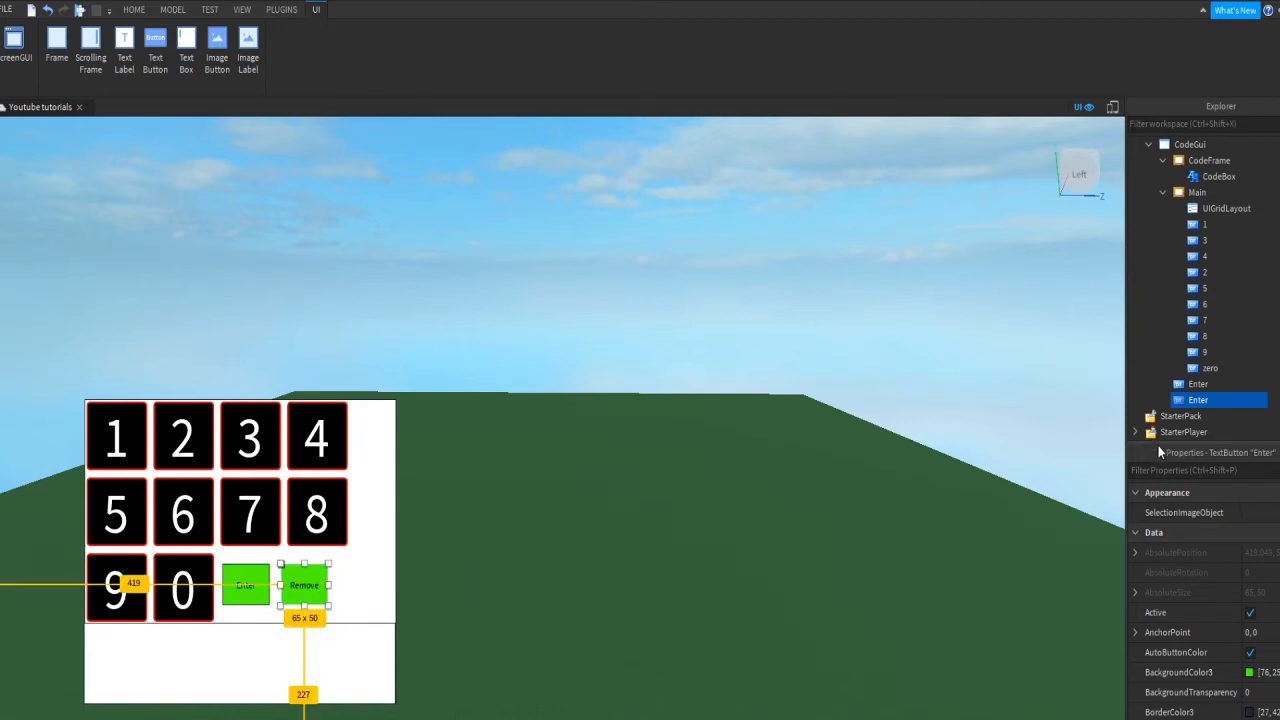
# Step: Make the copy's BackgroundColor3 red and rename it Remove
pyautogui.click(1200, 470)
pyautogui.write('bac')
pyautogui.click(1263, 511)
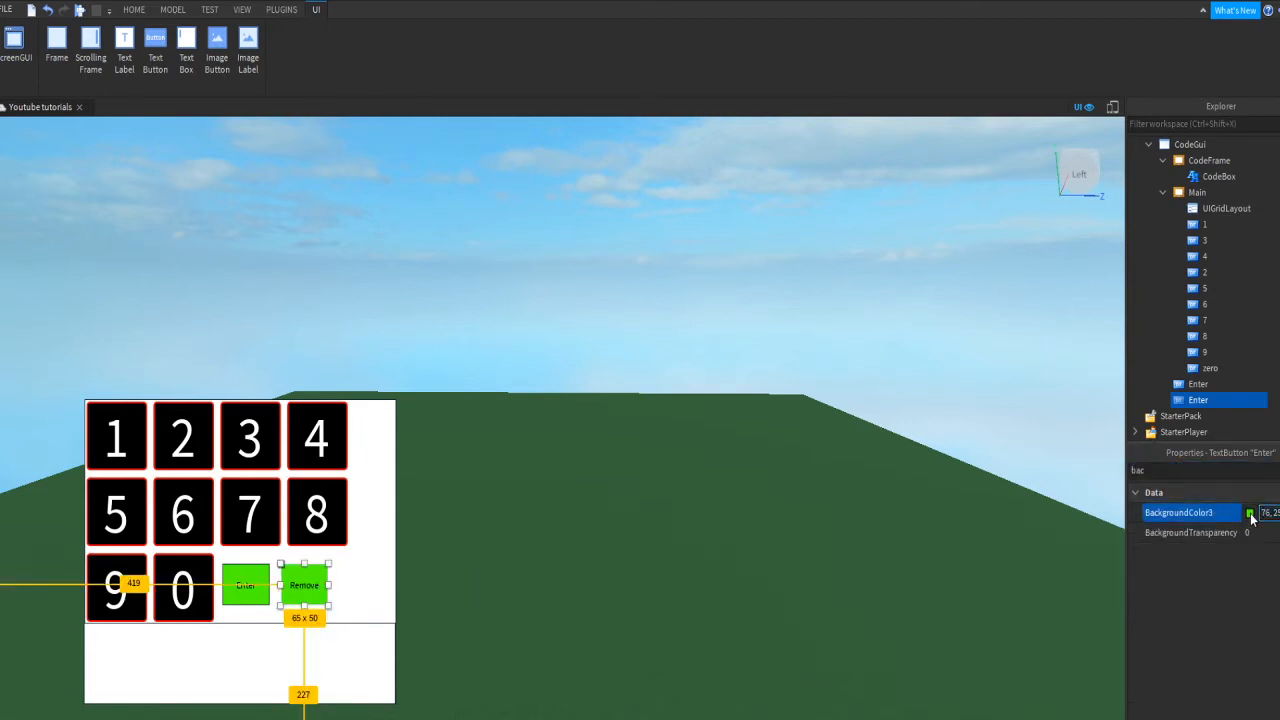
pyautogui.click(1249, 513)
pyautogui.click(522, 335)
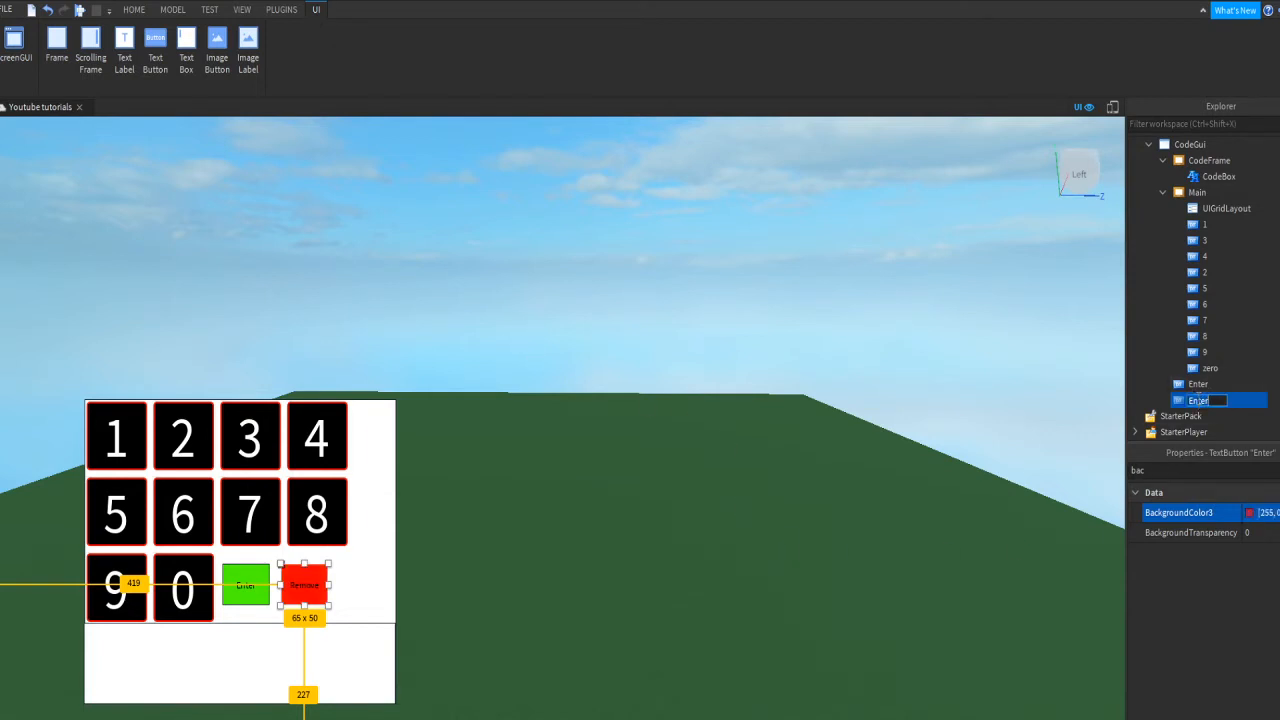
pyautogui.write('Remove')
pyautogui.press('Return')
pyautogui.click(657, 478)
pyautogui.moveTo(945, 485); pyautogui.dragTo(945, 503, button='right')
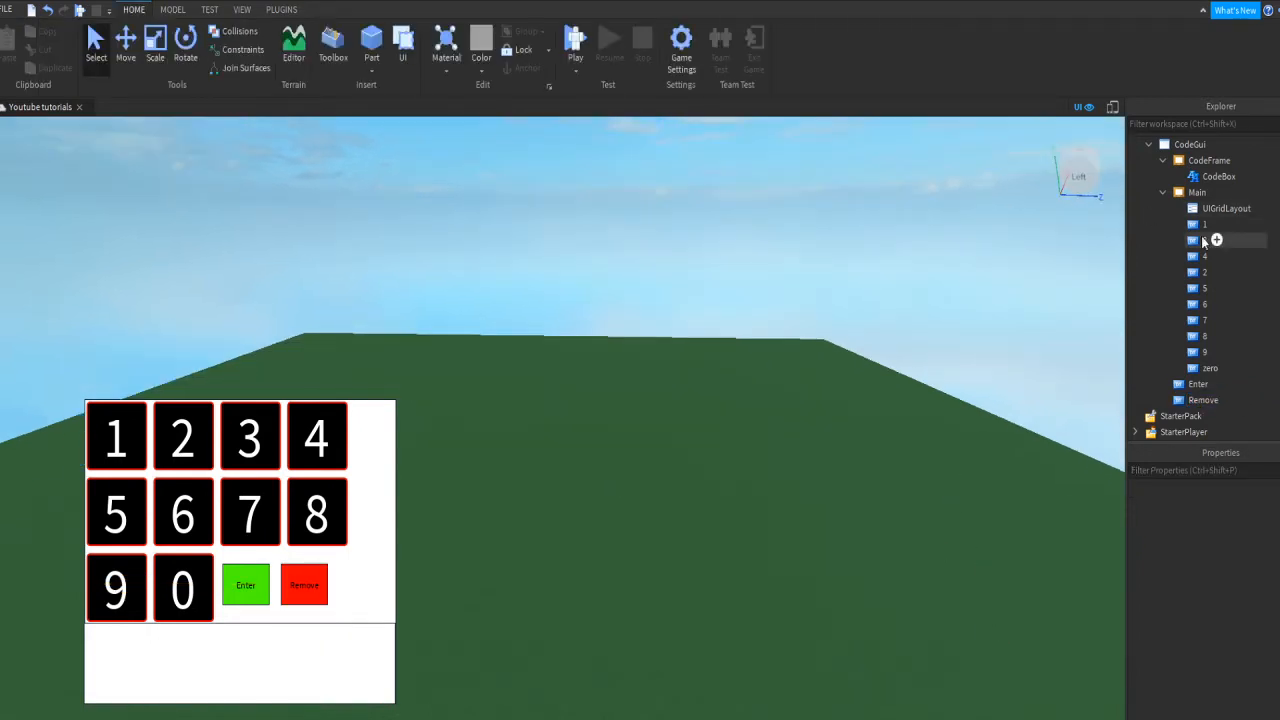
# Step: Insert a StringValue object, named Value, into the CodeGui screen GUI
pyautogui.scroll(3, 1214, 240)
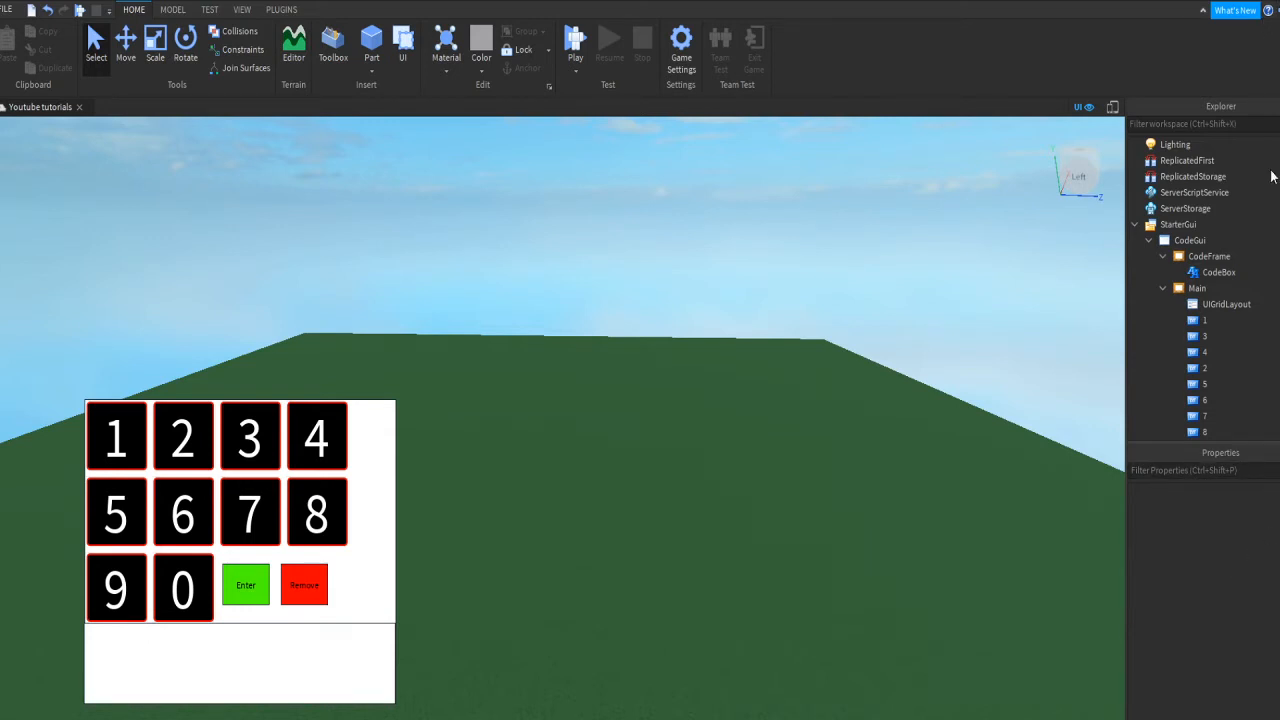
pyautogui.click(1227, 276)
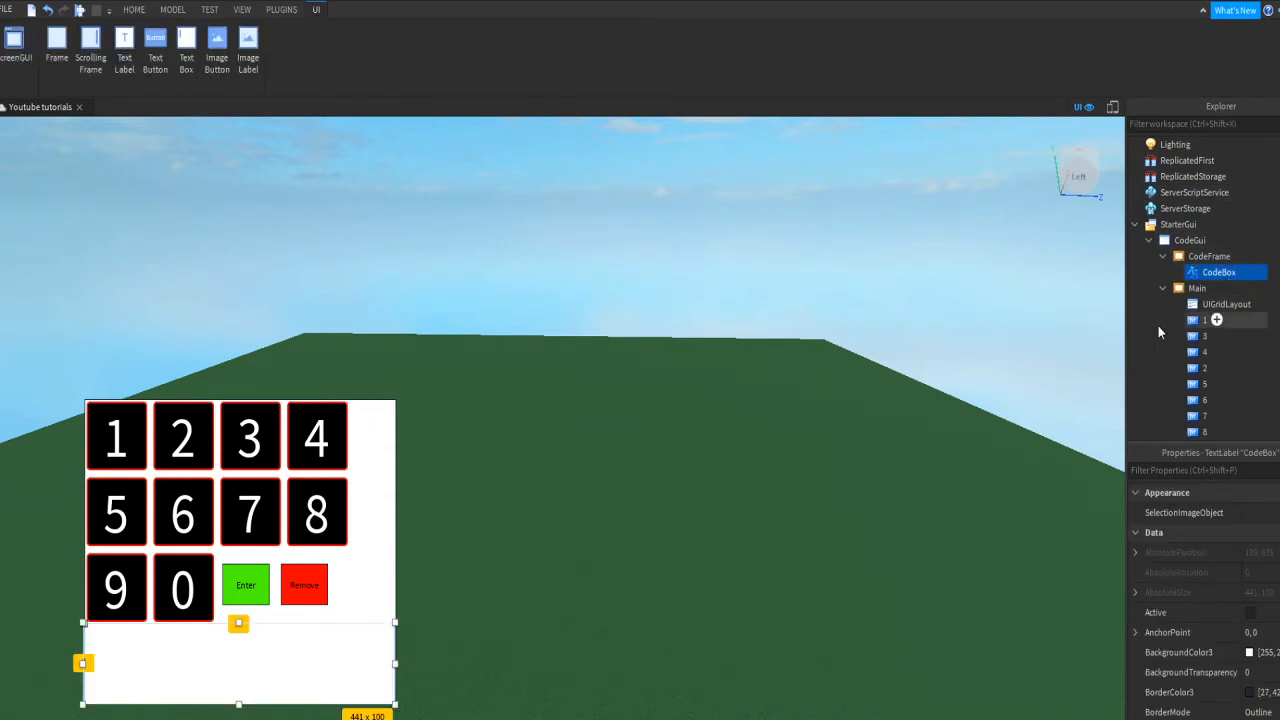
pyautogui.click(991, 283)
pyautogui.click(1188, 240)
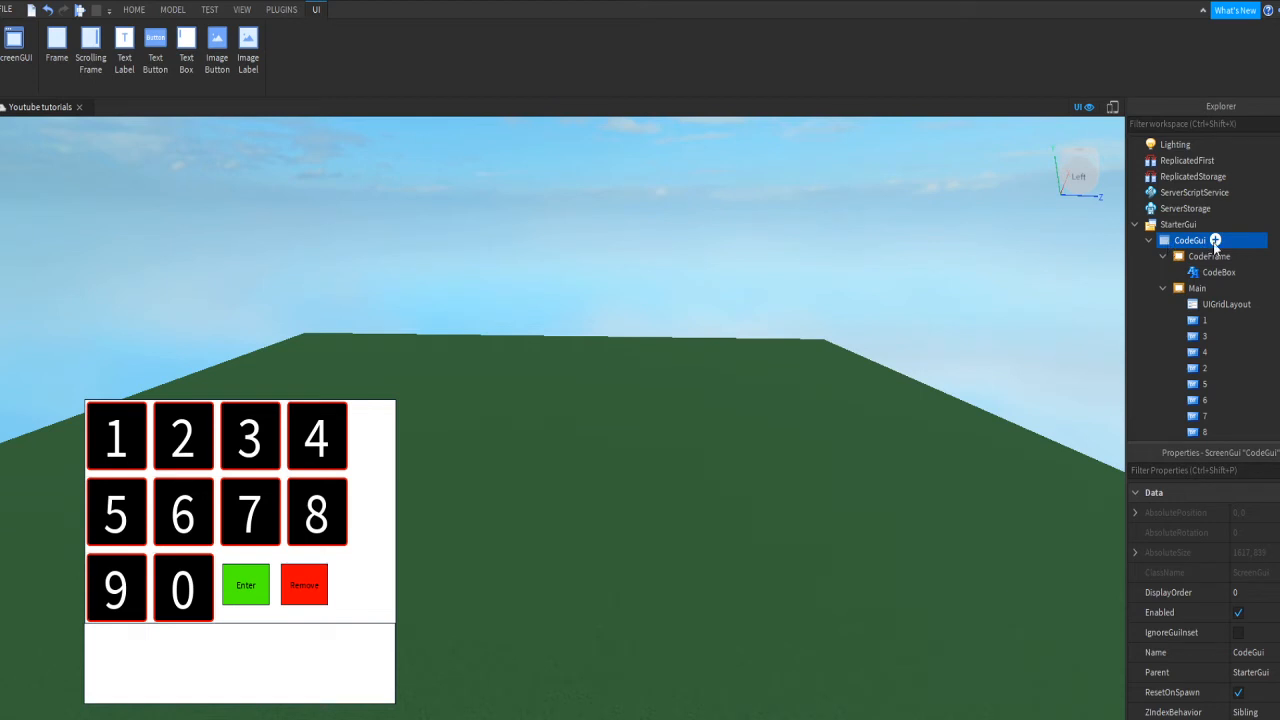
pyautogui.doubleClick(1218, 241)
pyautogui.click(1242, 245)
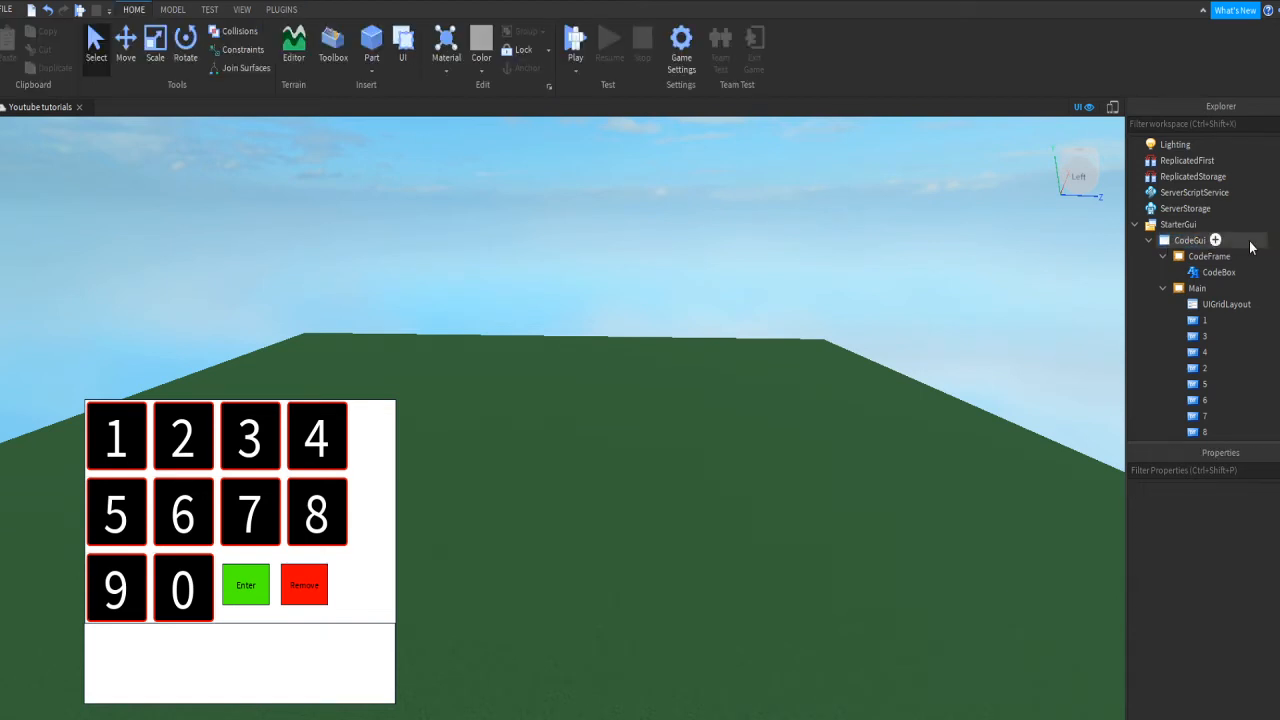
pyautogui.click(1225, 242)
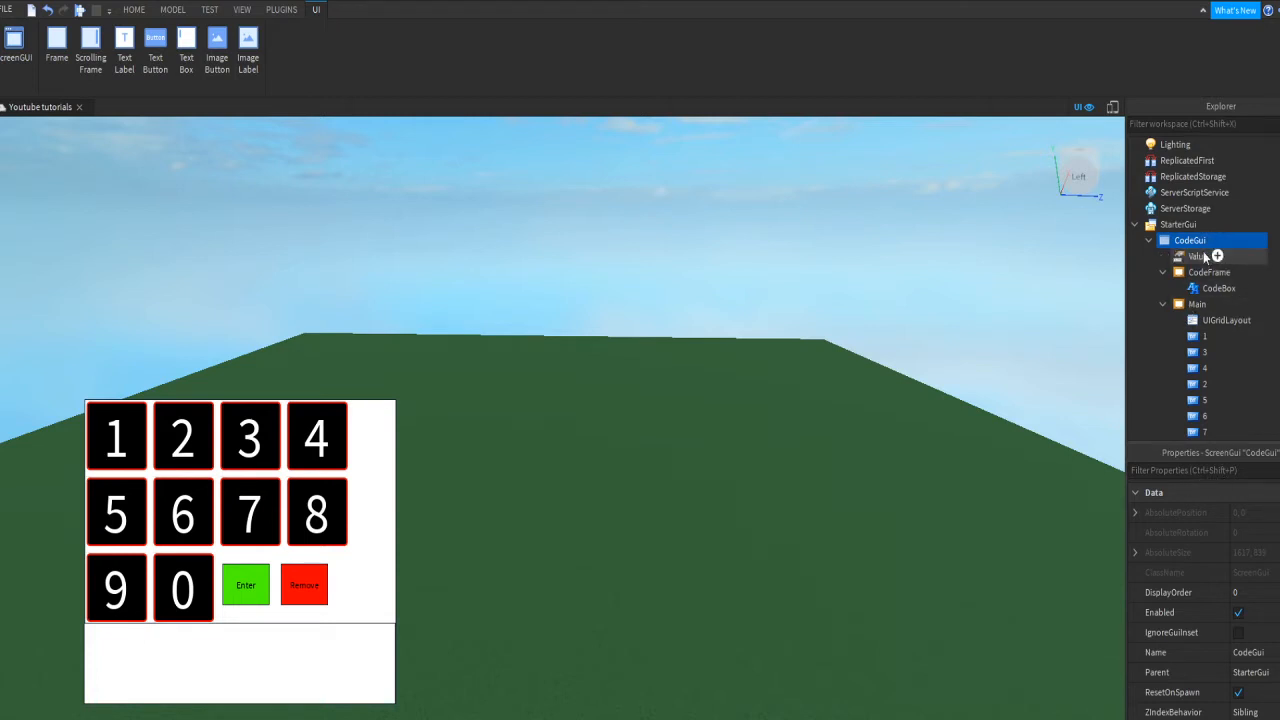
pyautogui.click(1205, 257)
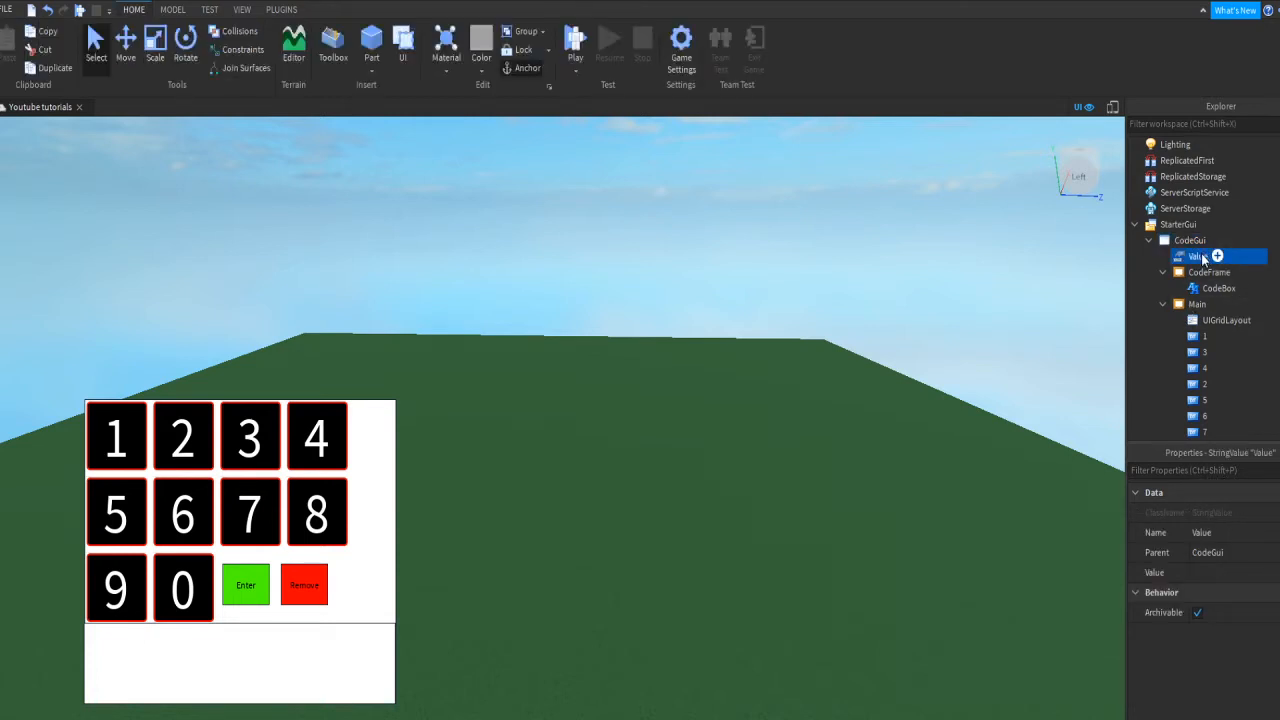
# Step: Rename the StringValue under CodeGui to Code
pyautogui.click(1205, 257)
pyautogui.write('Code')
pyautogui.press('Return')
# Step: Set Code's stored value to the six-digit keypad passcode
pyautogui.click(1229, 572)
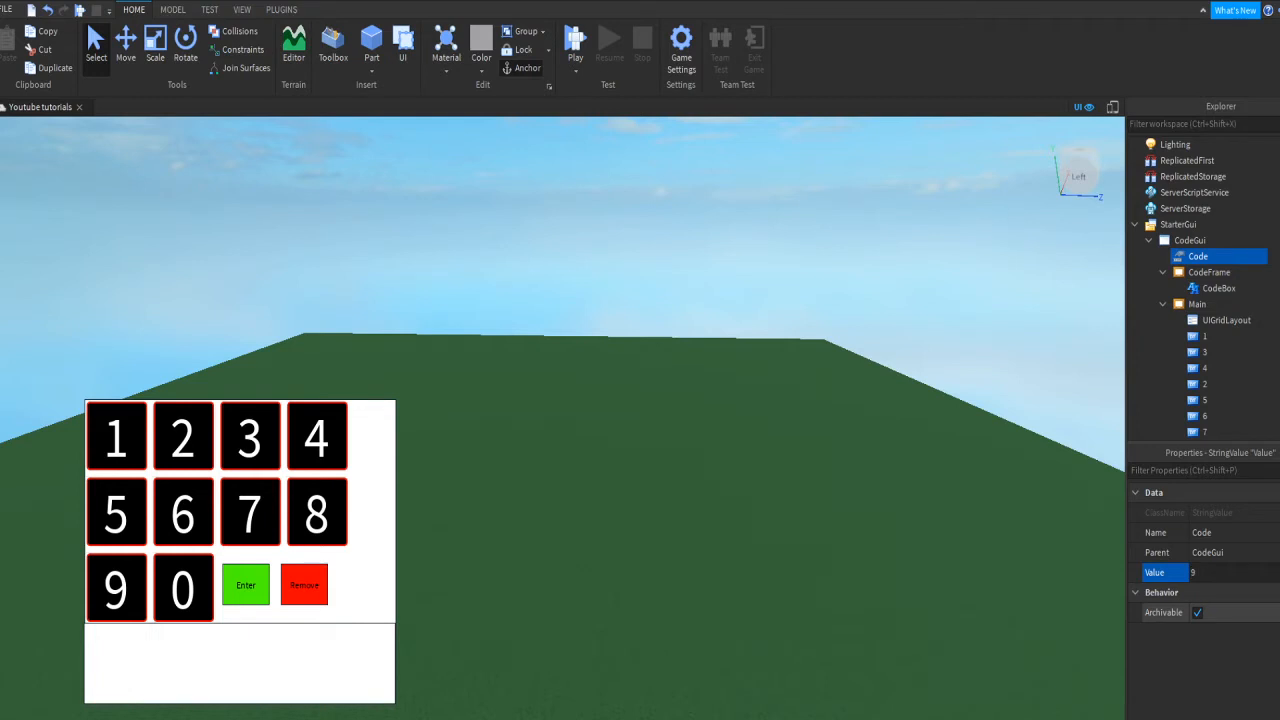
pyautogui.press('Return')
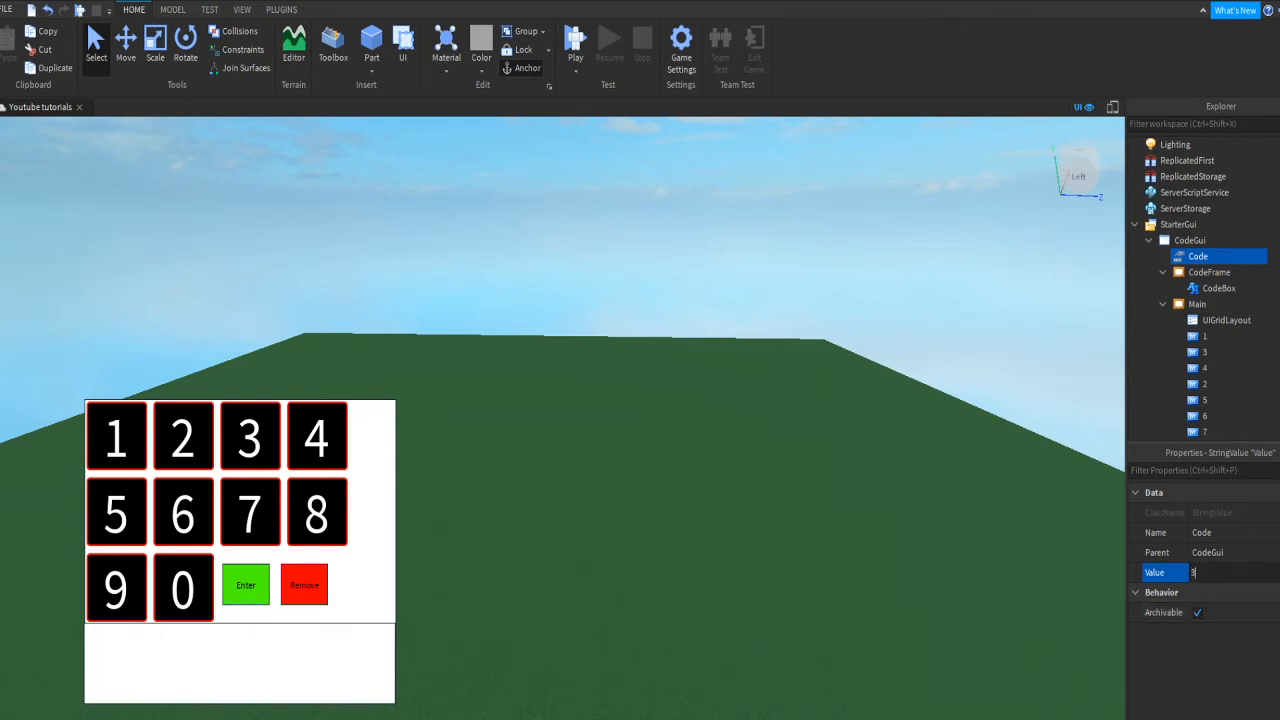
pyautogui.write('39291291')
pyautogui.press('BackSpace')
pyautogui.press('BackSpace')
pyautogui.press('BackSpace')
pyautogui.press('BackSpace')
pyautogui.press('BackSpace')
pyautogui.press('BackSpace')
pyautogui.press('BackSpace')
pyautogui.write('81822929')
pyautogui.press('Home')
pyautogui.press('Delete')
pyautogui.hotkey('ctrl', 'a')
pyautogui.press('BackSpace')
pyautogui.write('1')
pyautogui.press('Return')
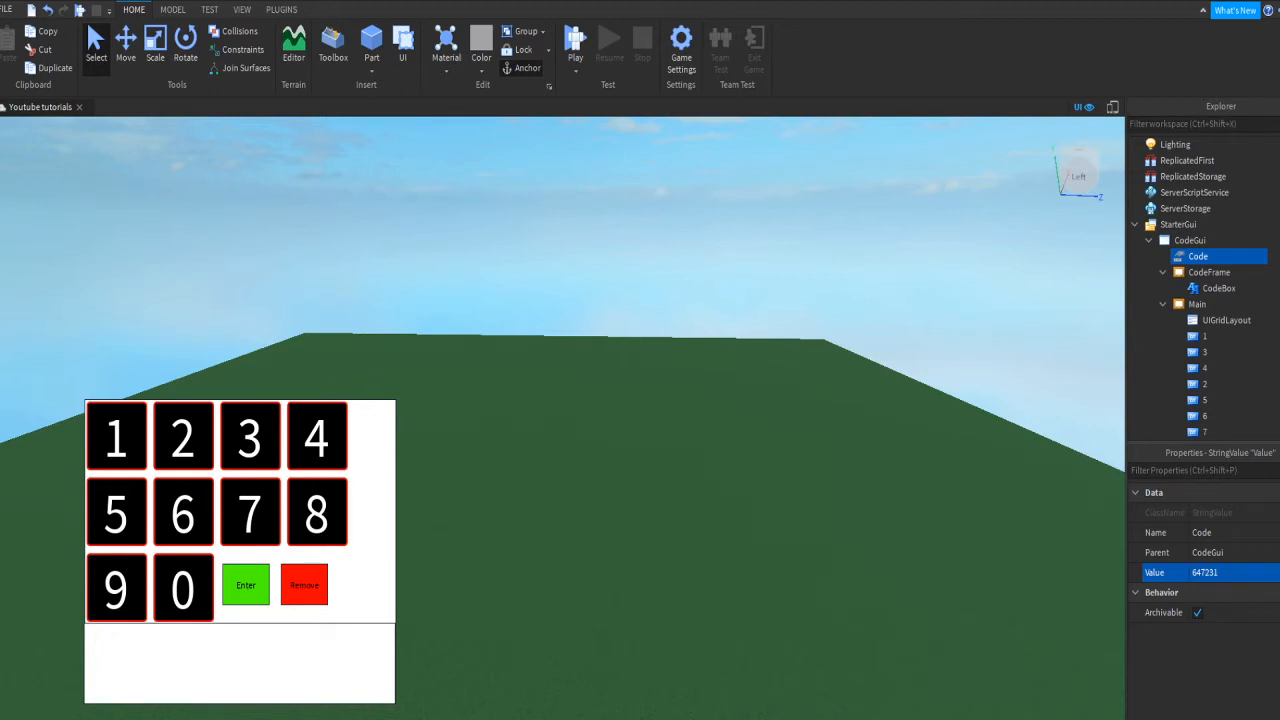
pyautogui.click(1245, 573)
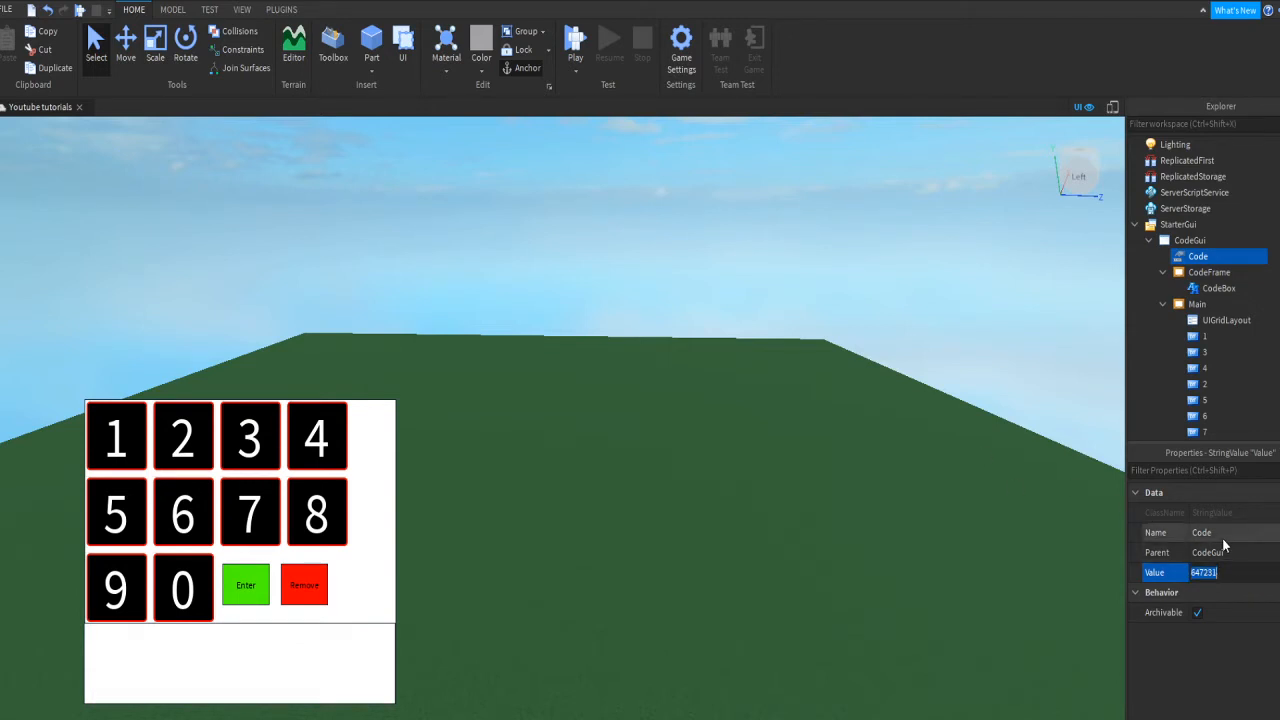
pyautogui.click(834, 347)
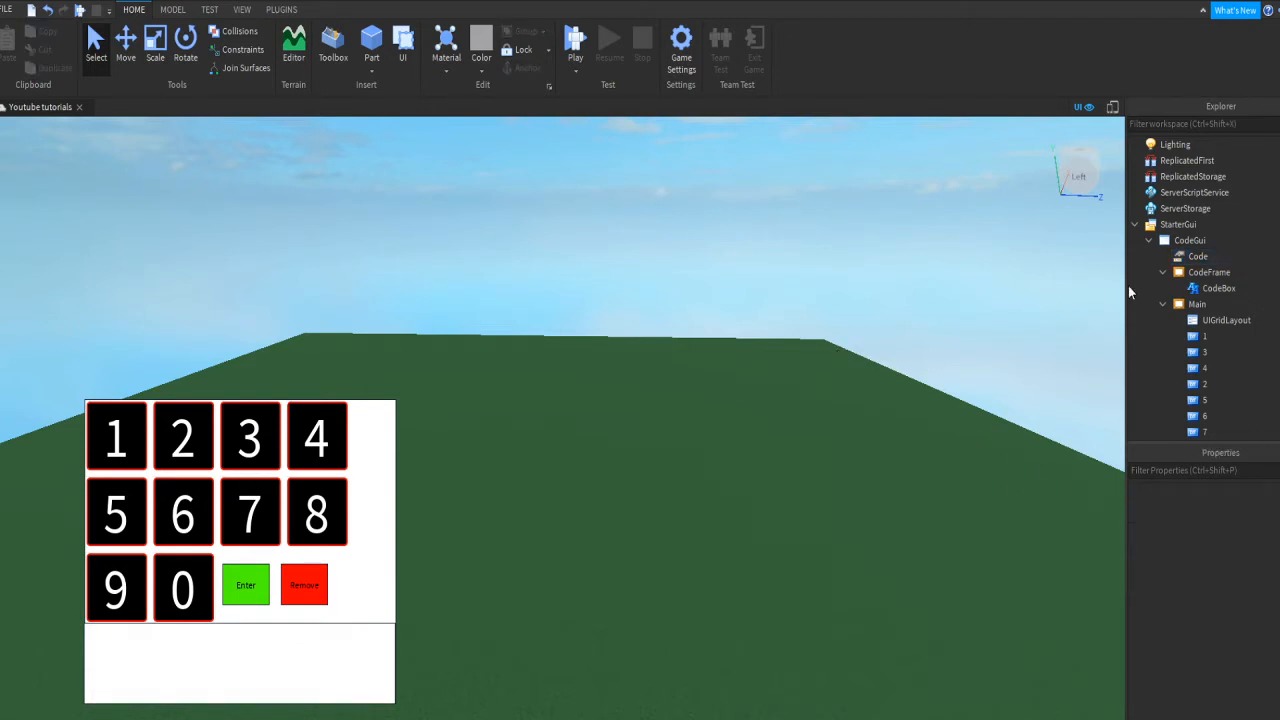
# Step: Uncheck Enabled on CodeGui so the keypad is hidden
pyautogui.click(1185, 241)
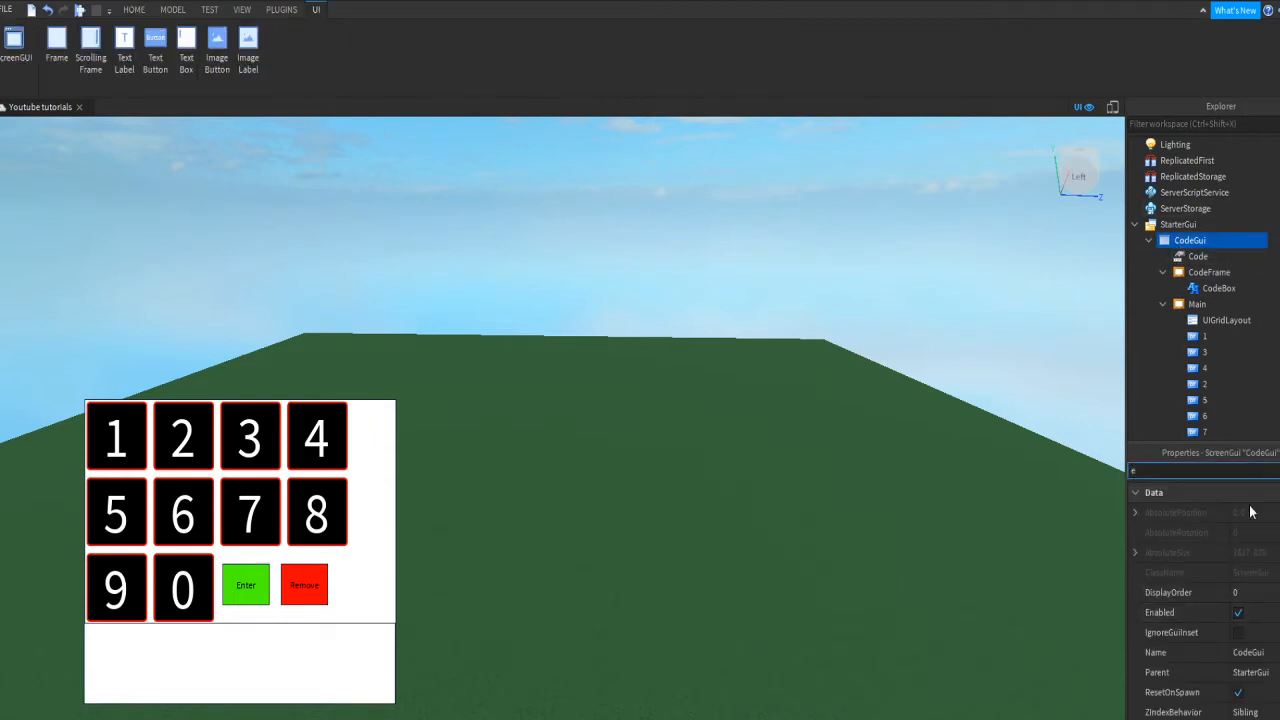
pyautogui.click(1238, 612)
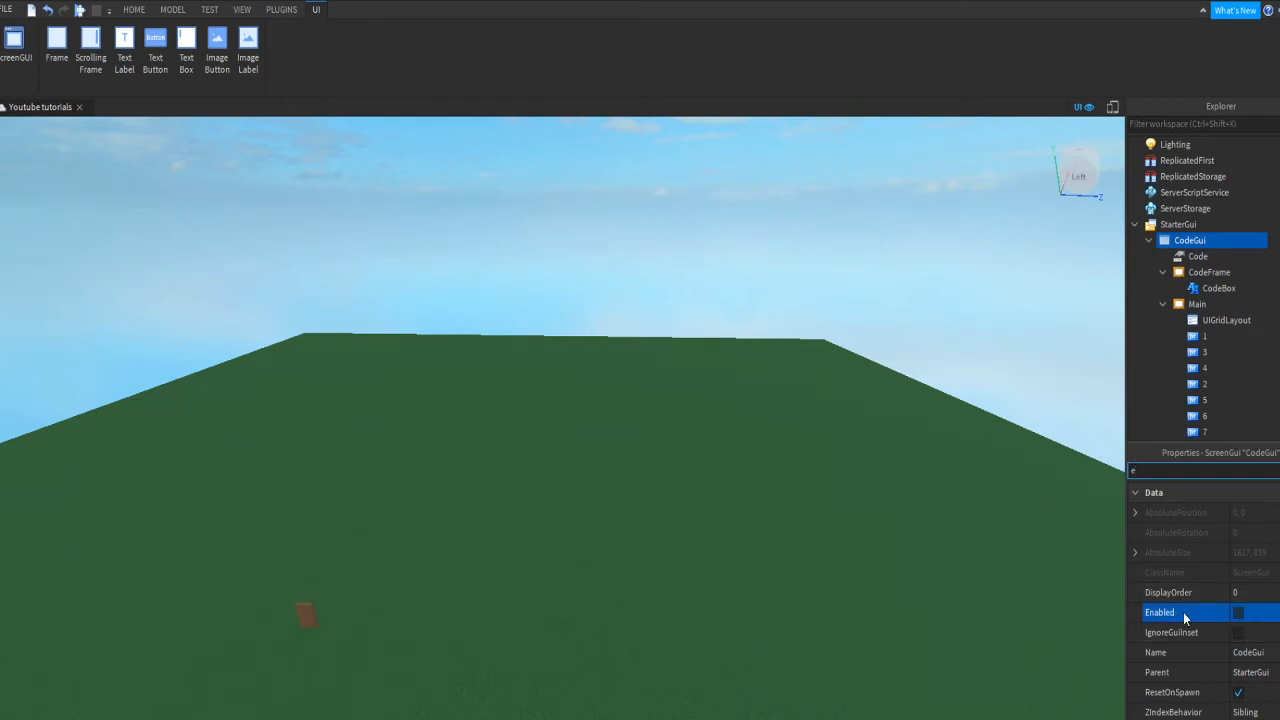
pyautogui.click(866, 310)
# Step: Bring the brown door into view and select its green Button part
pyautogui.moveTo(866, 310); pyautogui.dragTo(826, 360, button='right')
pyautogui.press('w')
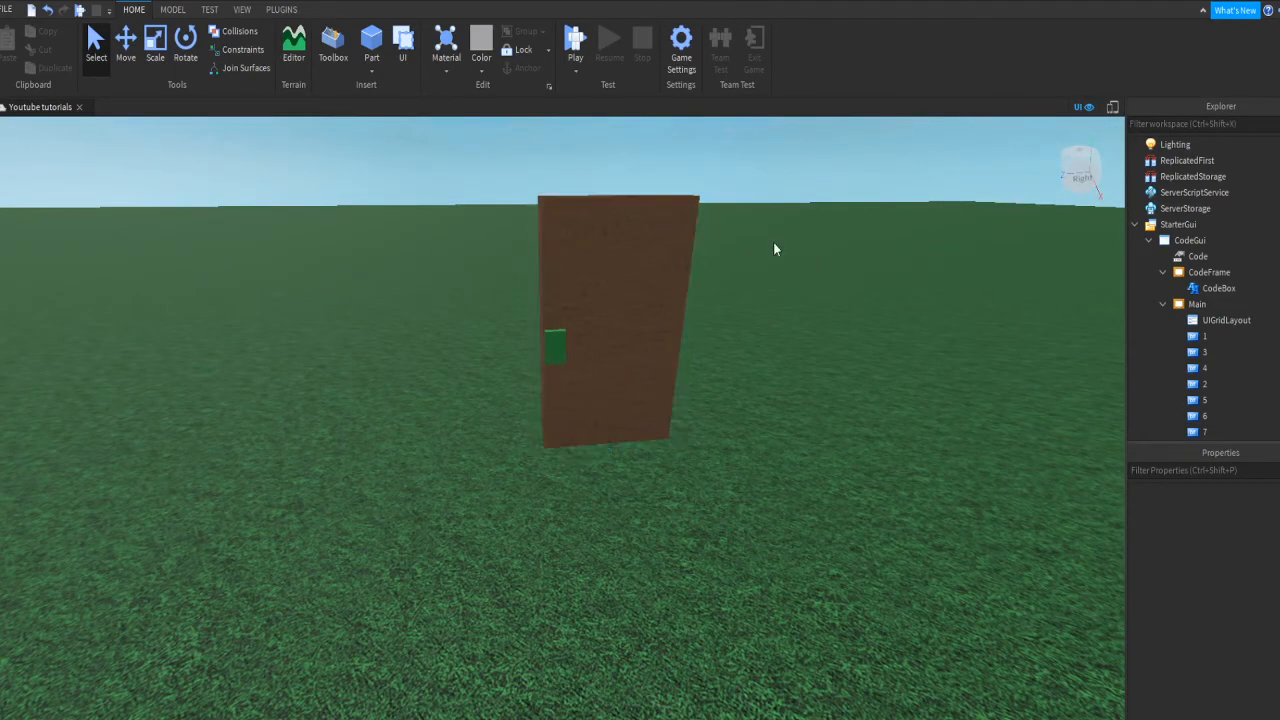
pyautogui.click(556, 347)
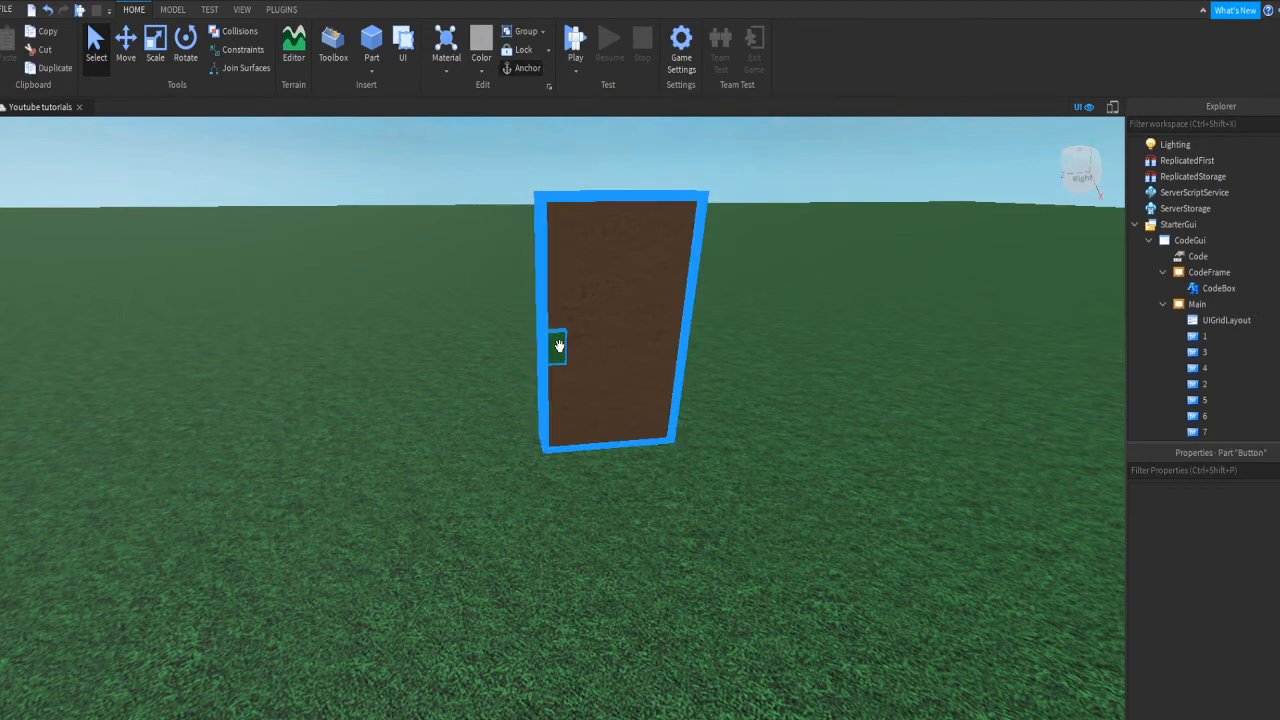
pyautogui.click(556, 347)
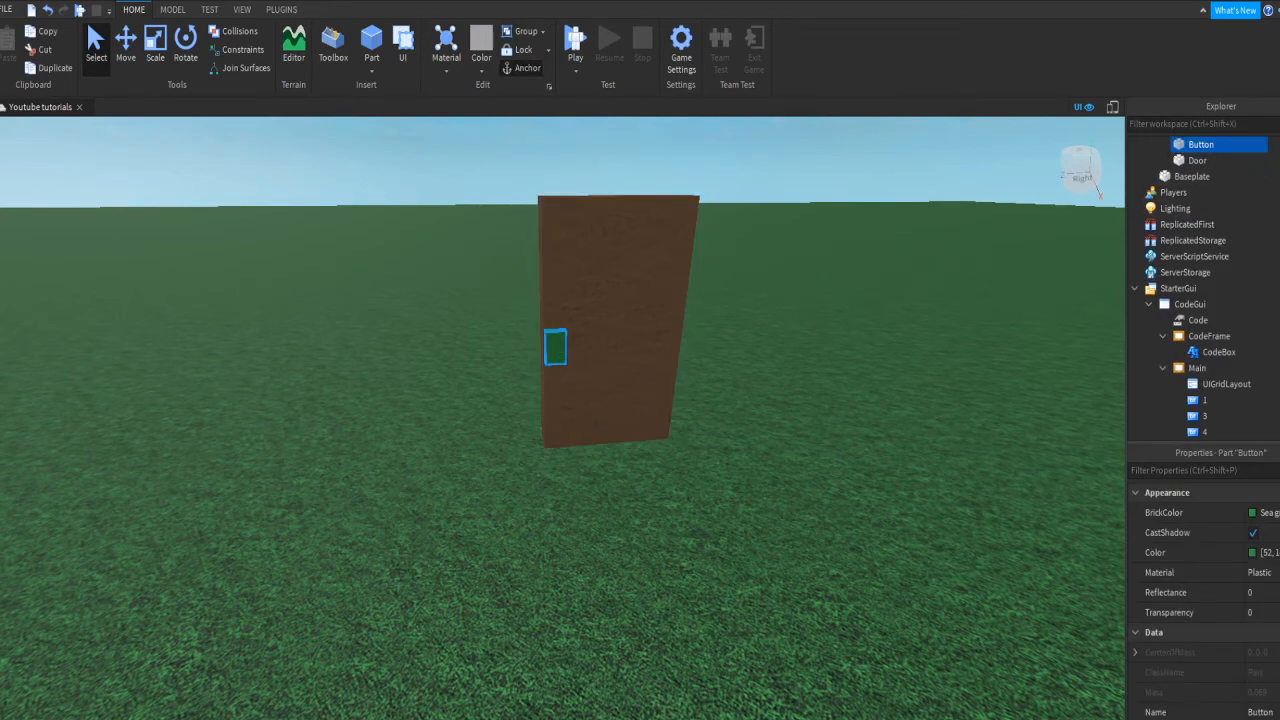
# Step: Add a ClickDetector with a Script to the green Button and clear the default print line
pyautogui.press('Return')
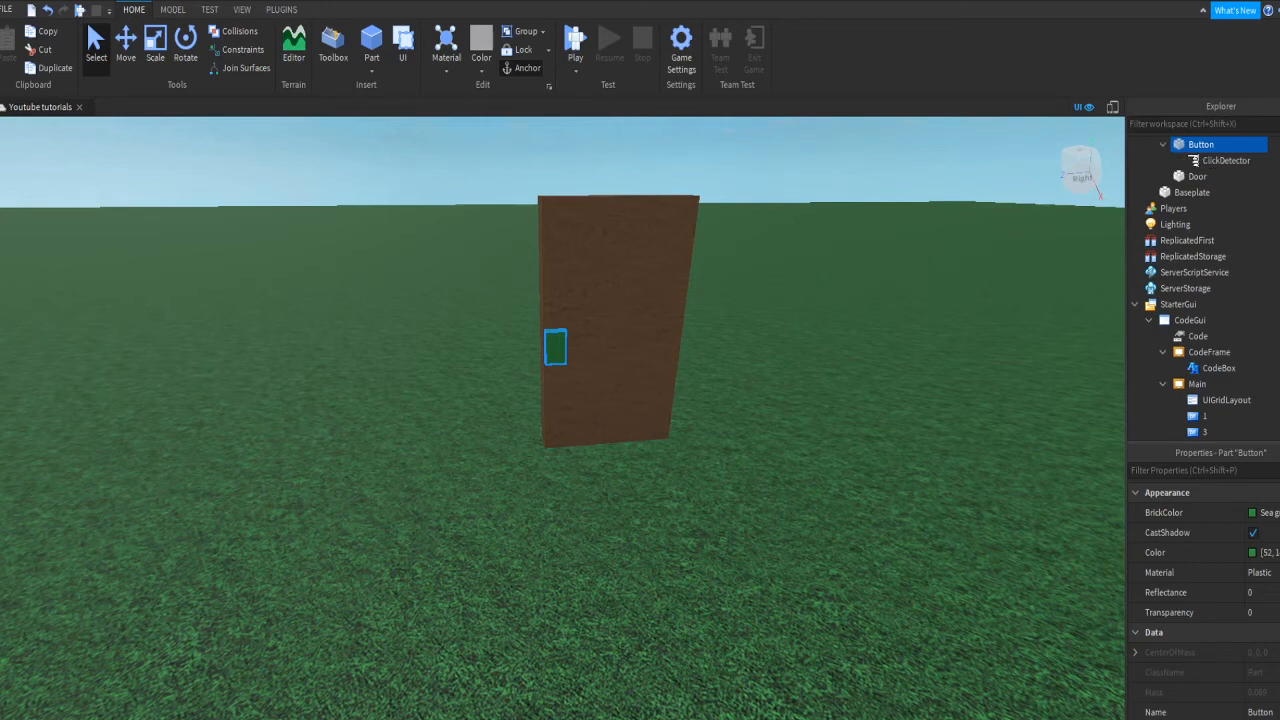
pyautogui.click(1262, 162)
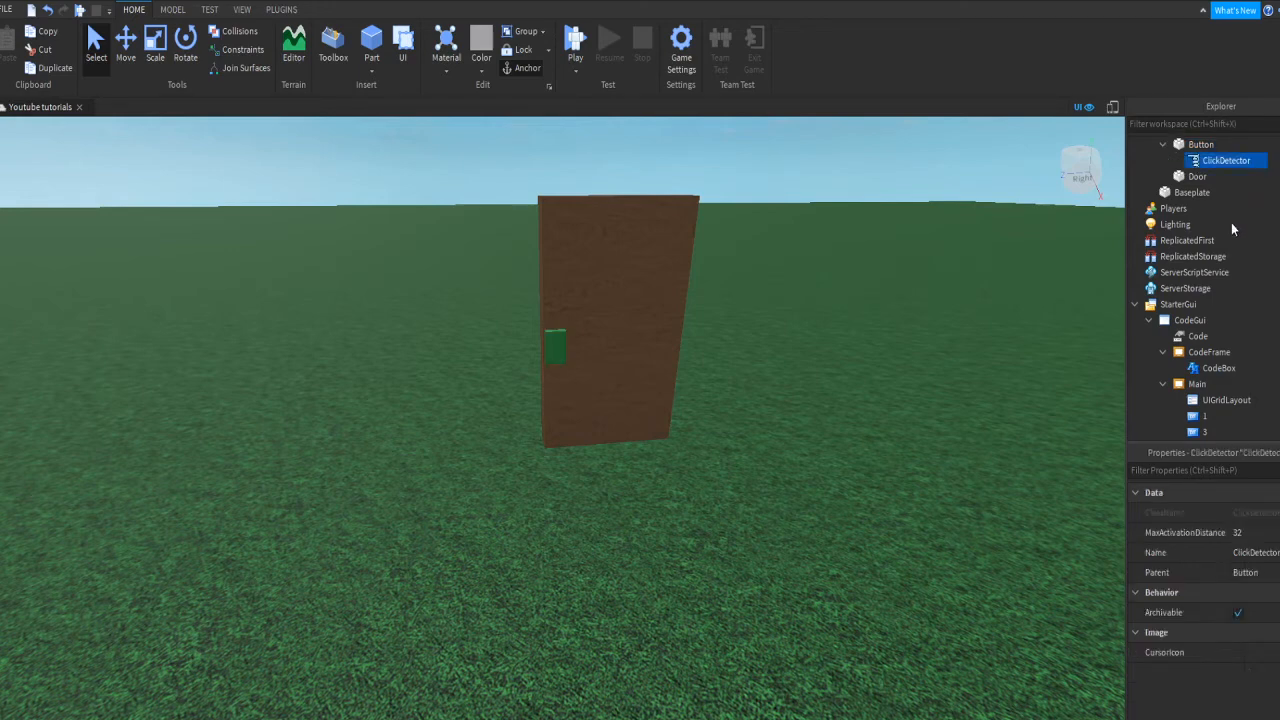
pyautogui.click(1230, 223)
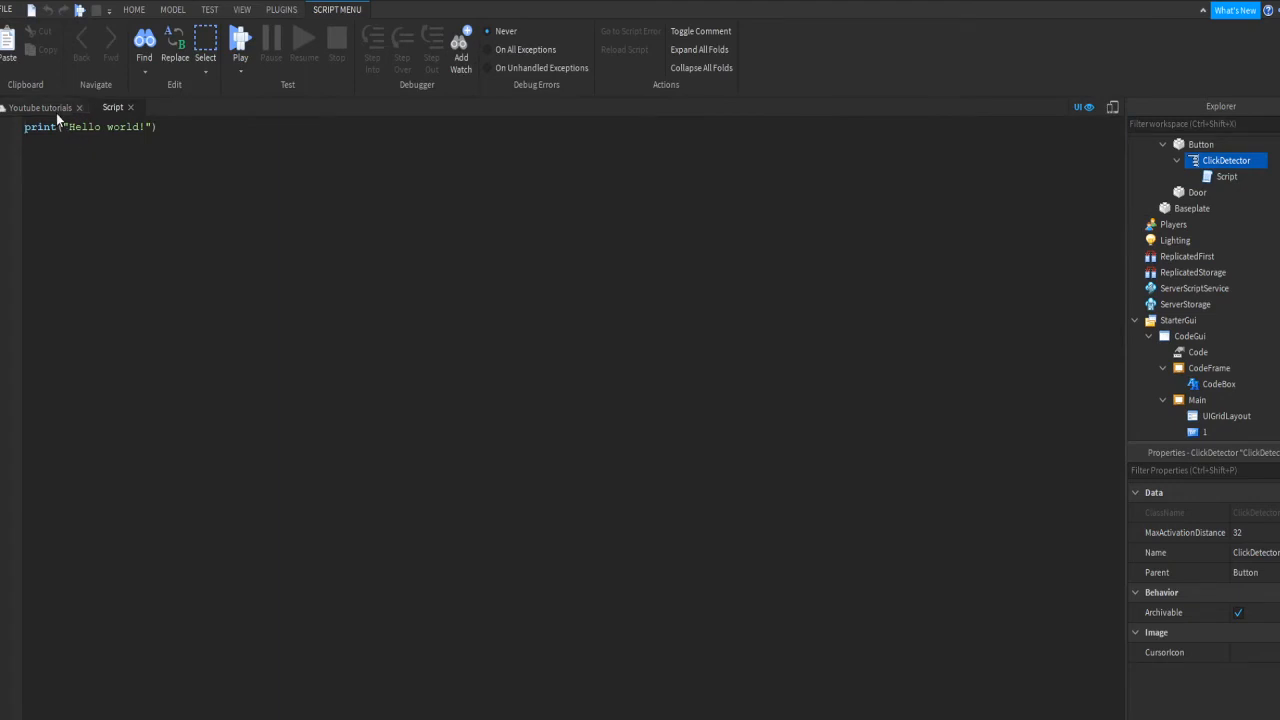
pyautogui.click(58, 109)
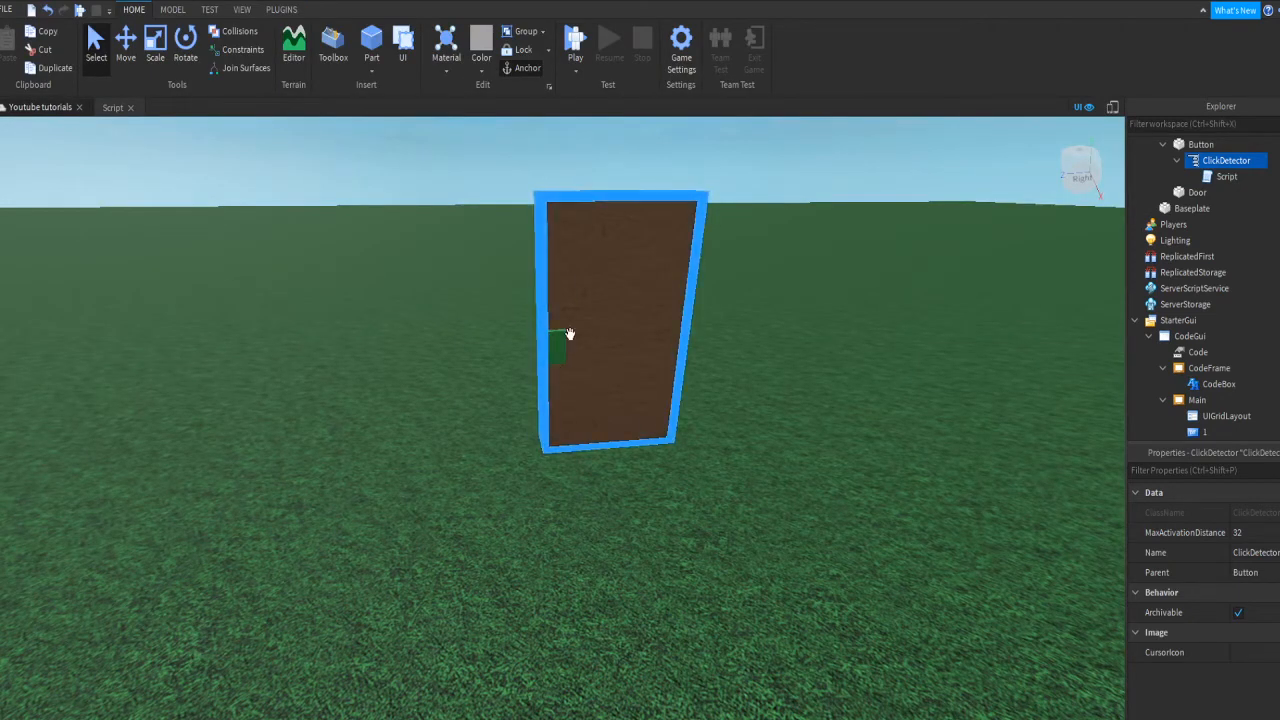
pyautogui.click(198, 228)
pyautogui.click(118, 108)
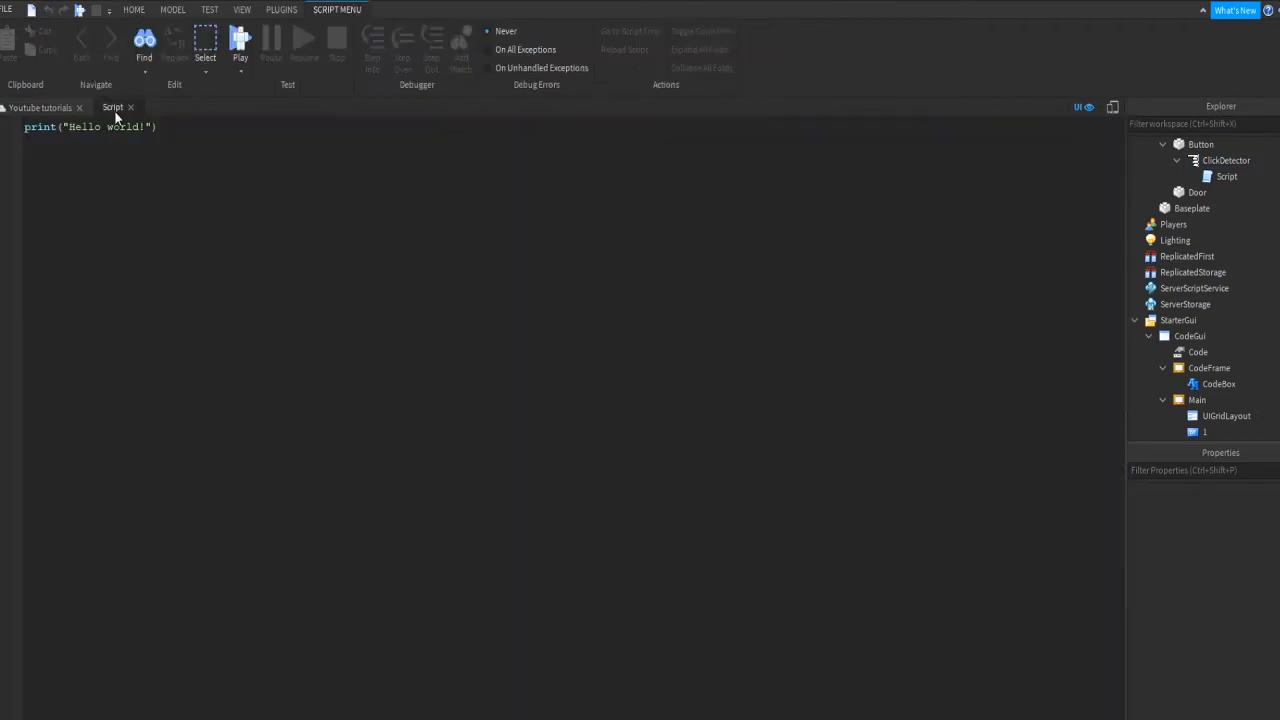
pyautogui.hotkey('ctrl', 'a')
pyautogui.press('BackSpace')
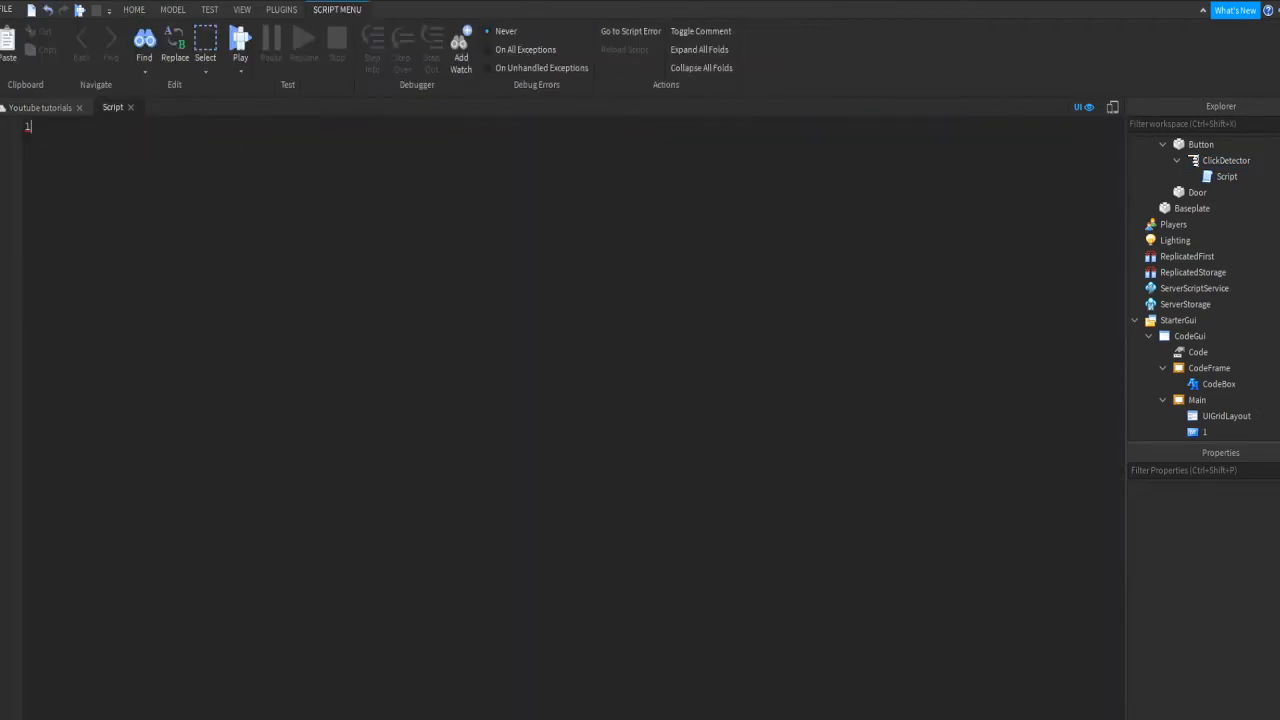
# Step: Write local cd = script.Parent and connect an empty cd.MouseClick function(player) handler
pyautogui.write('local')
pyautogui.write('cd = script.Parent')
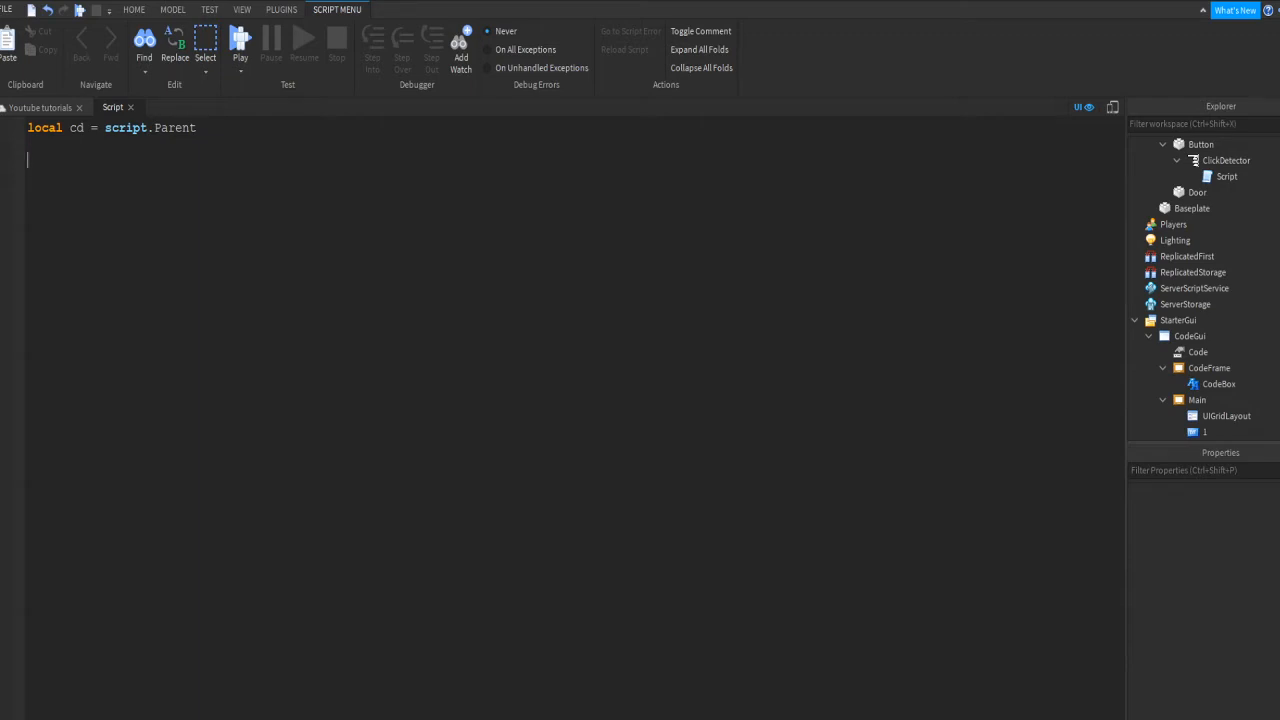
pyautogui.write('cd.MouseClick')
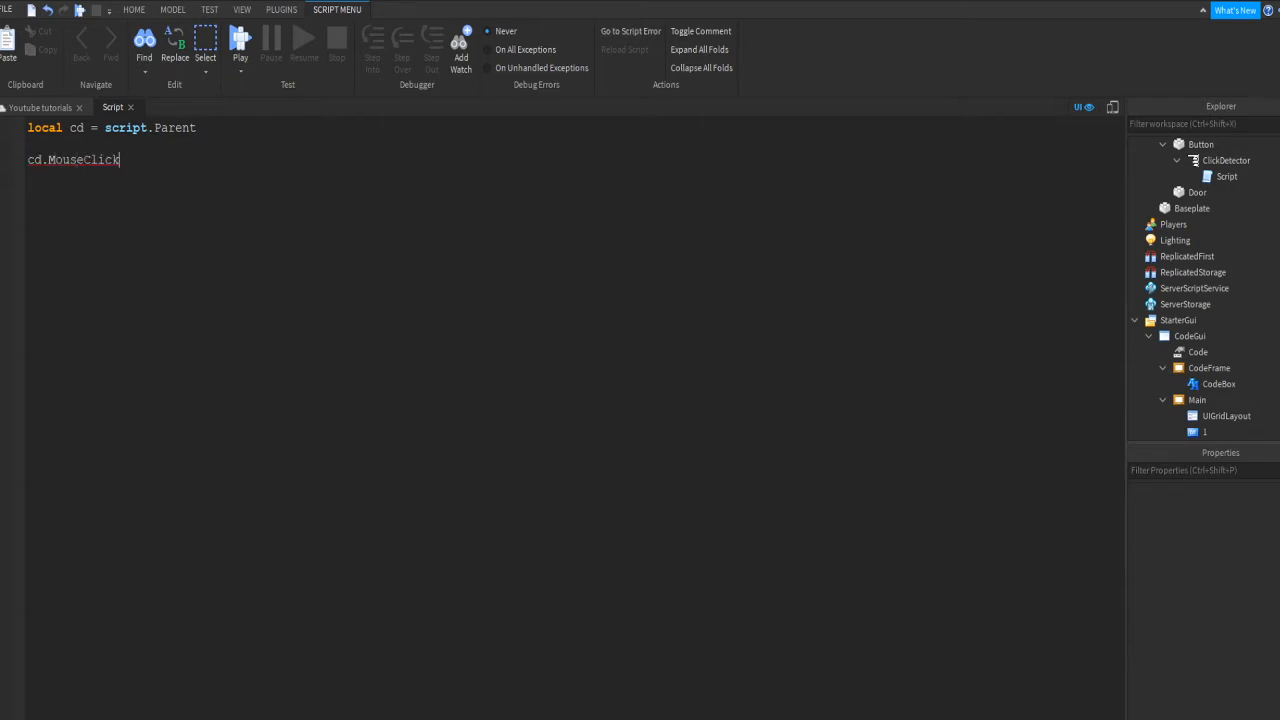
pyautogui.write(':Connect(function(')
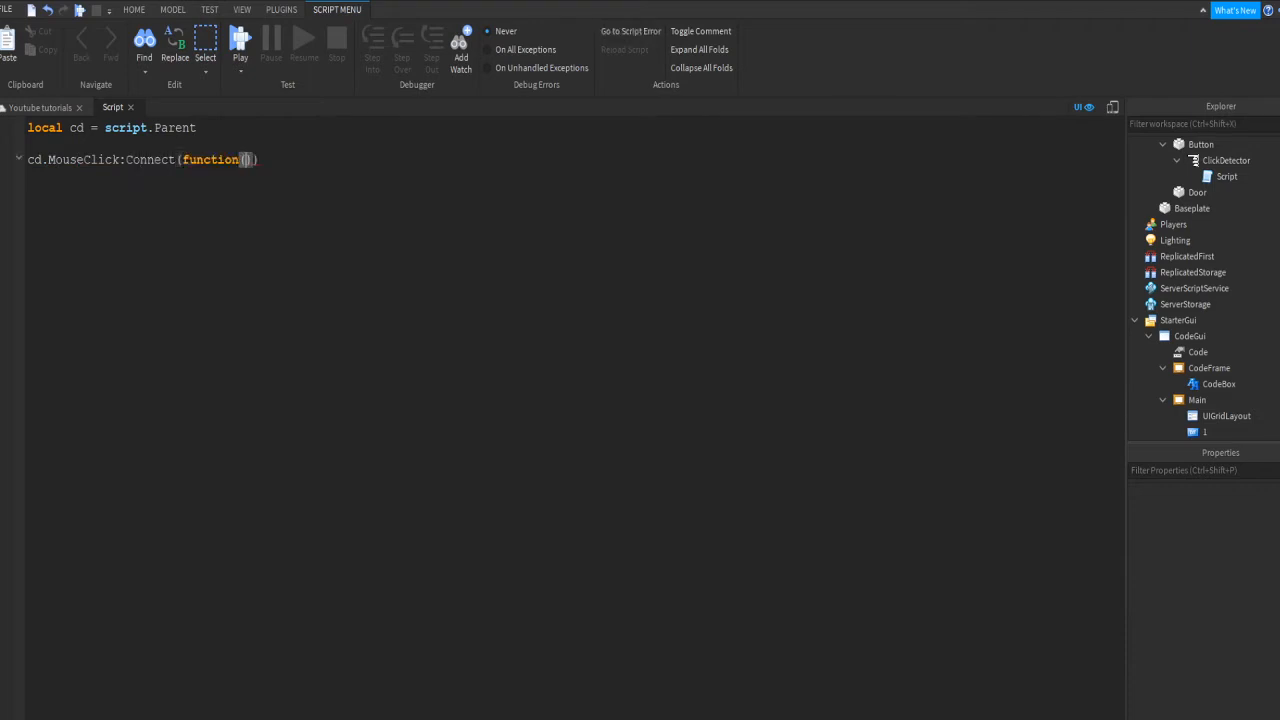
pyautogui.write('player)')
pyautogui.press('Return')
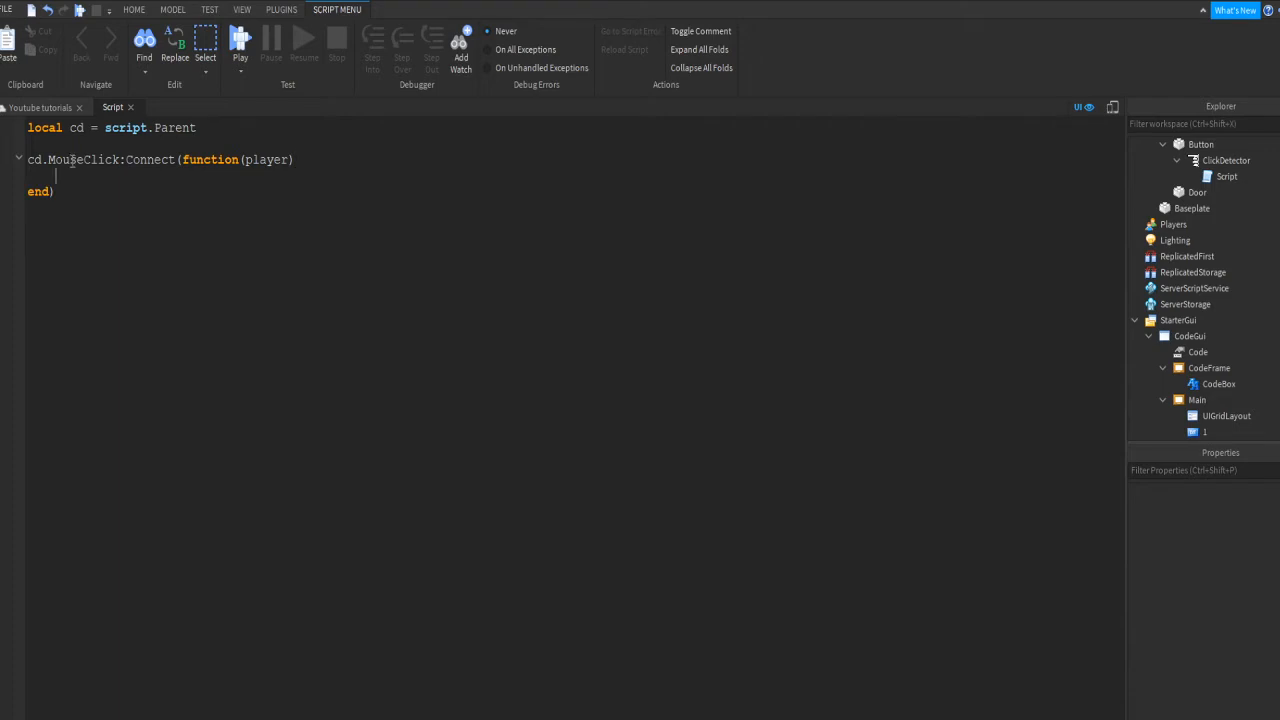
pyautogui.moveTo(71, 161); pyautogui.dragTo(121, 162)
pyautogui.click(48, 161)
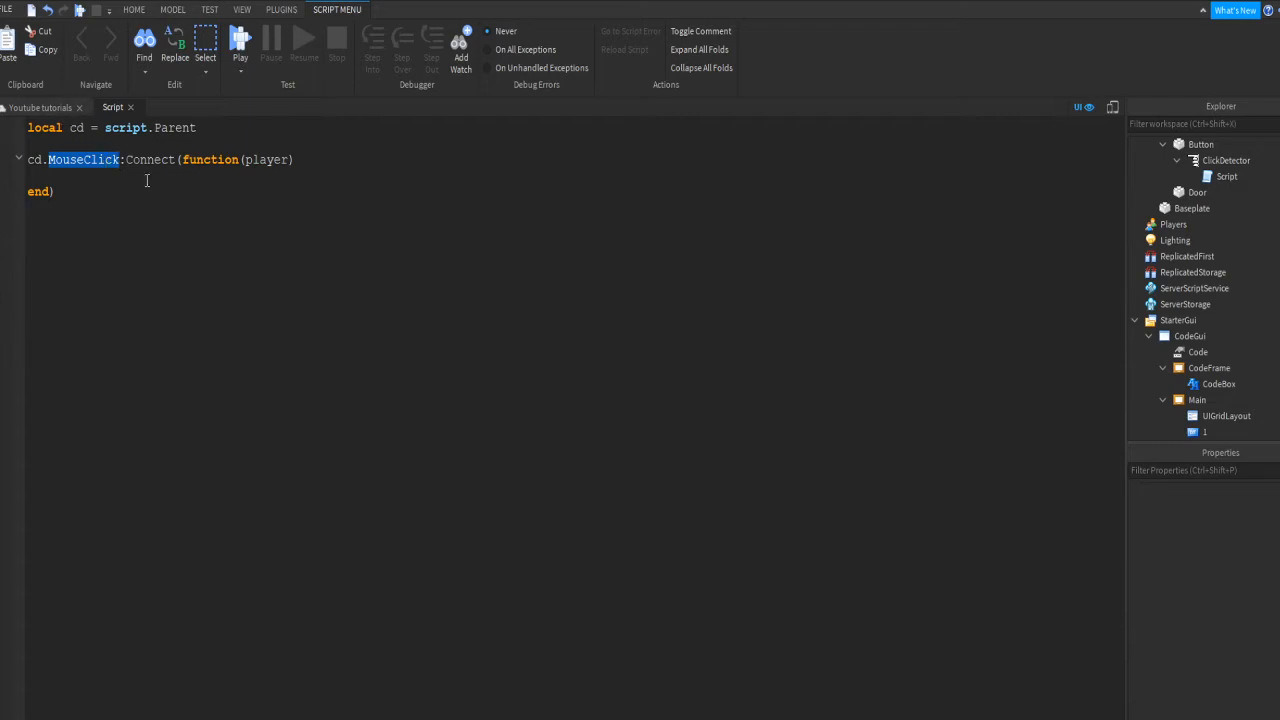
pyautogui.moveTo(165, 147); pyautogui.dragTo(295, 161)
pyautogui.click(260, 169)
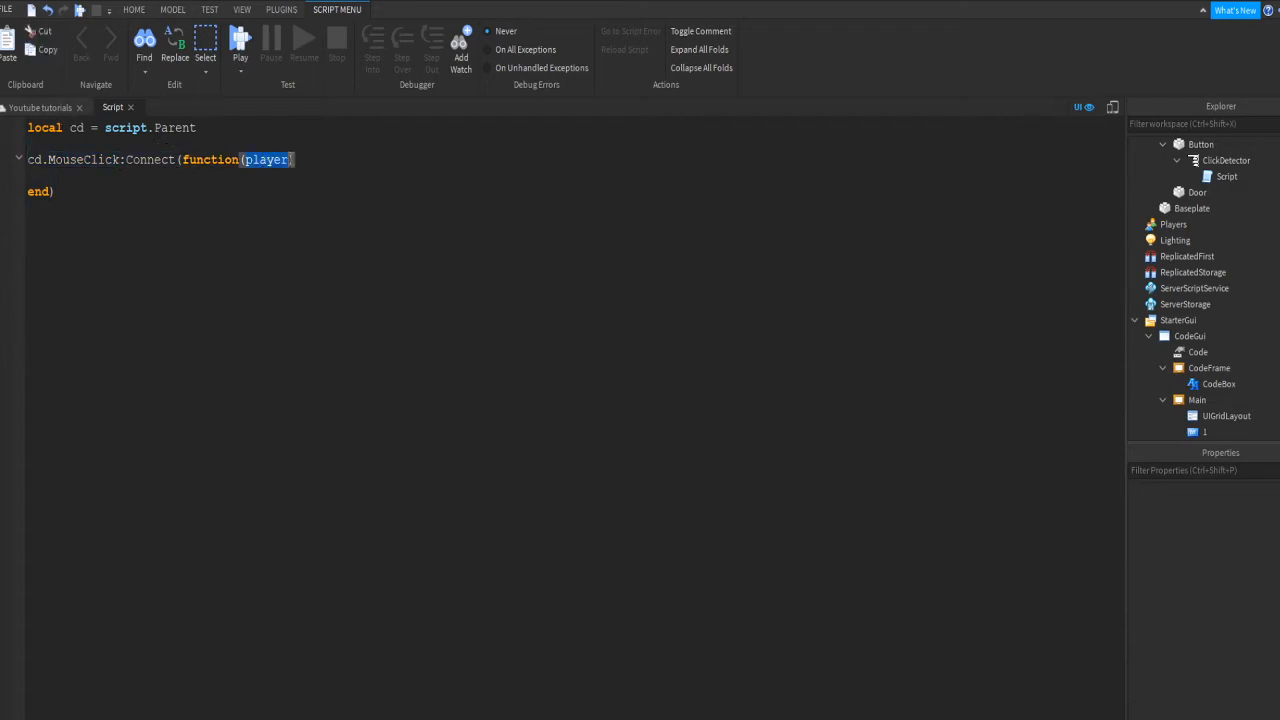
pyautogui.click(224, 170)
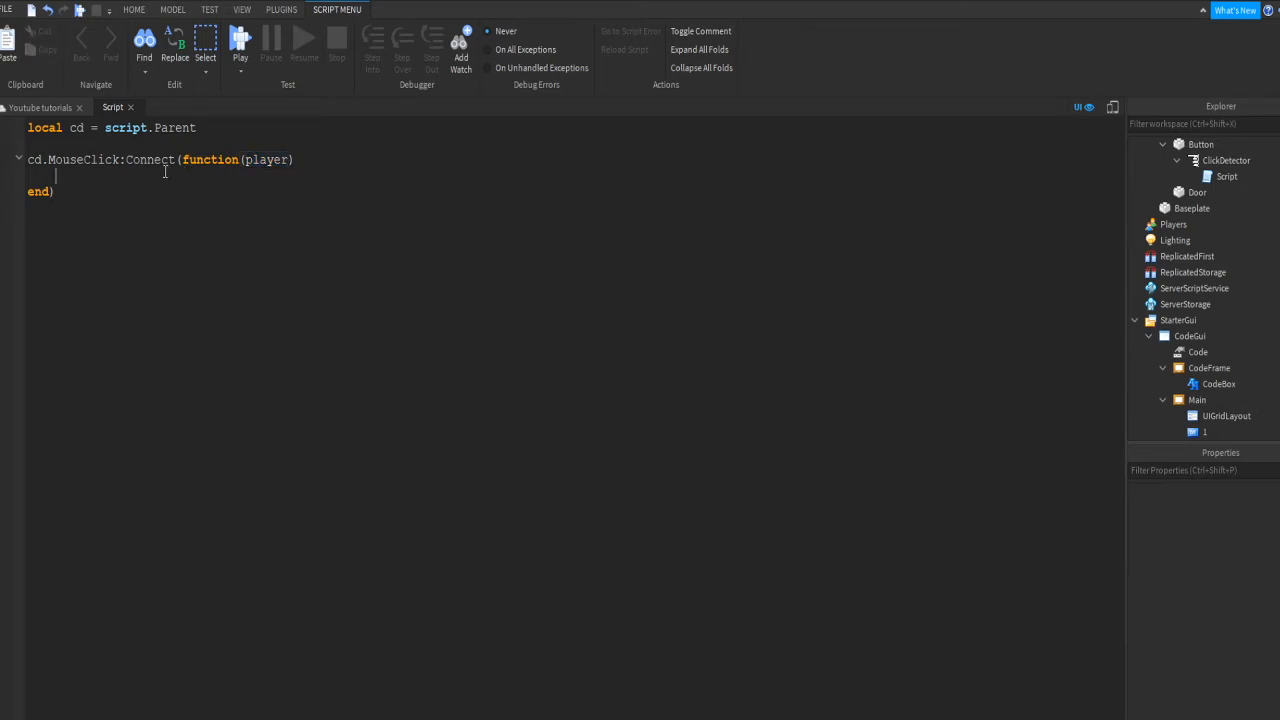
# Step: In the handler, store player.PlayerGui as playergui and find CodeGui in it as codeUi
pyautogui.write('local playergui = ')
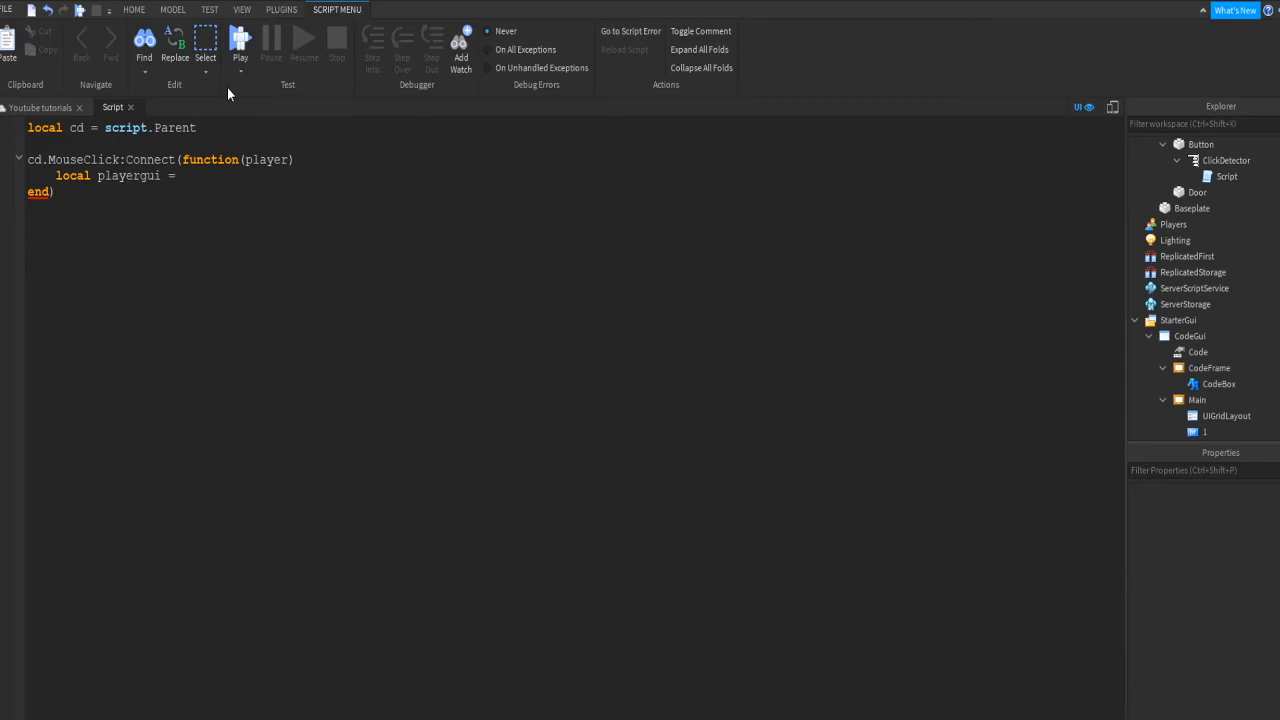
pyautogui.write('player.Playe')
pyautogui.write('rGui')
pyautogui.press('Return')
pyautogui.write('local ')
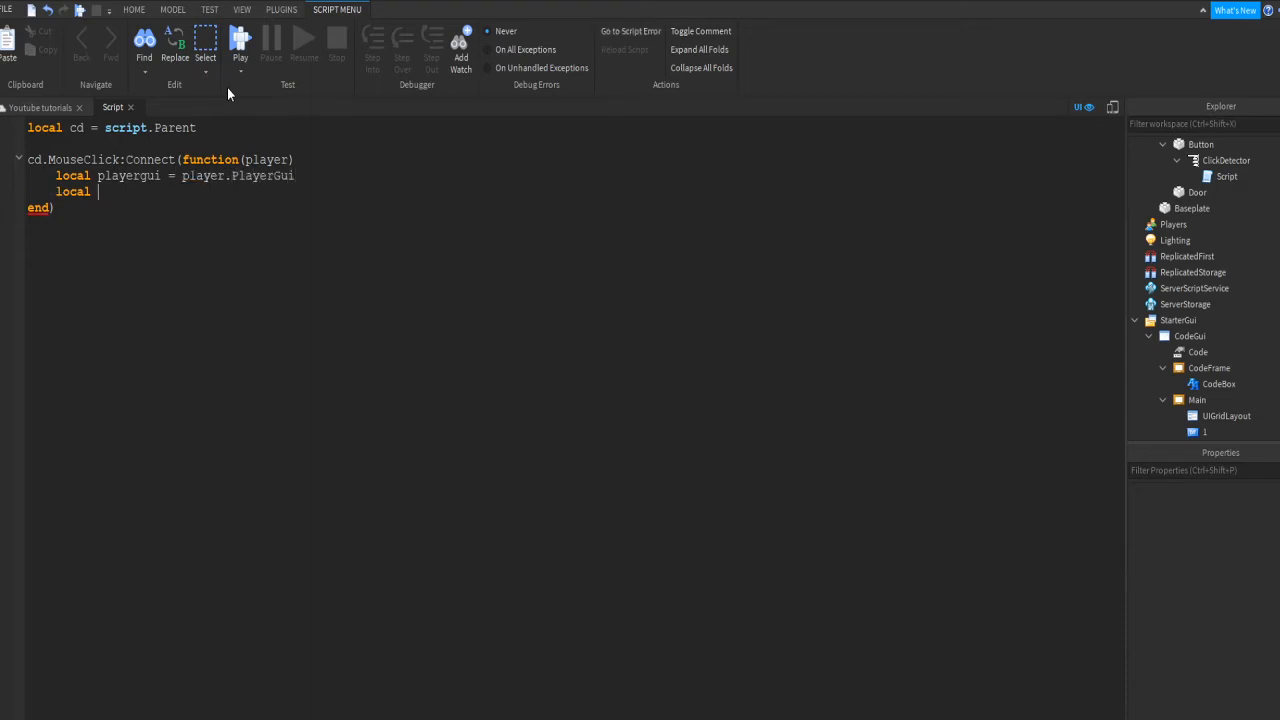
pyautogui.write('codeUi = player')
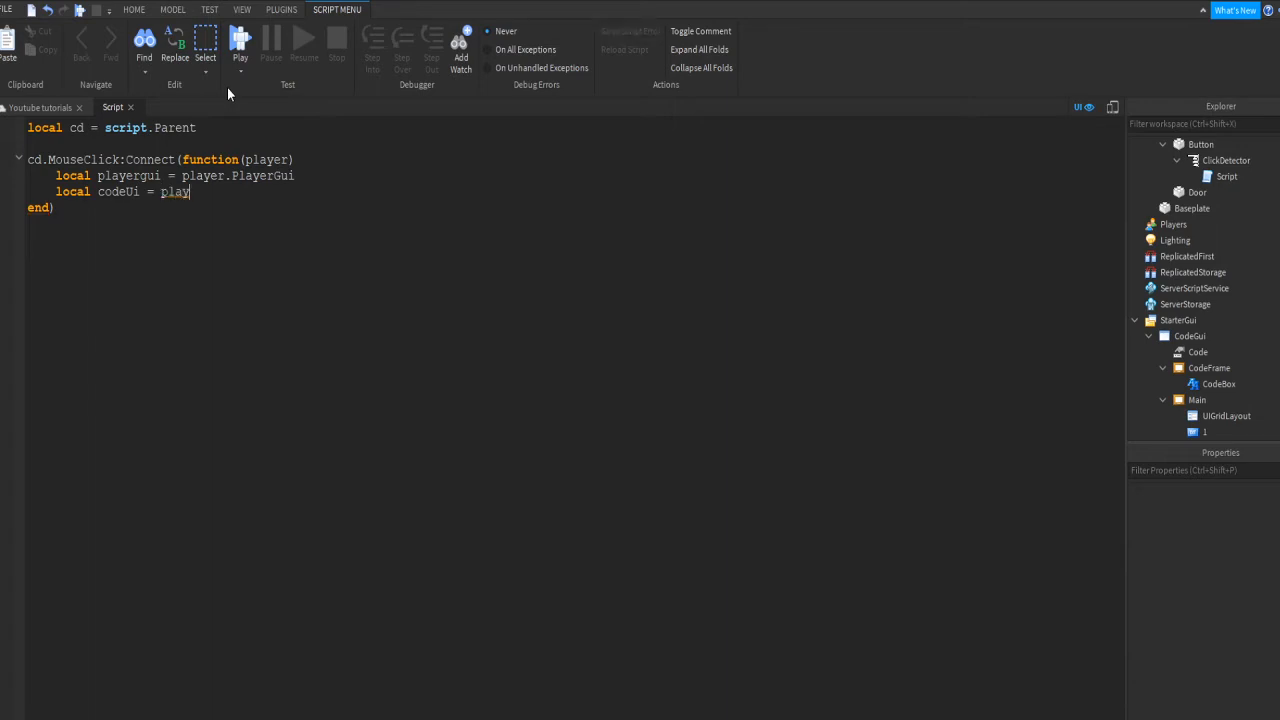
pyautogui.press('Return')
pyautogui.write('g')
pyautogui.press('BackSpace')
pyautogui.press('BackSpace')
pyautogui.press('BackSpace')
pyautogui.write('gui:WaitForChwil')
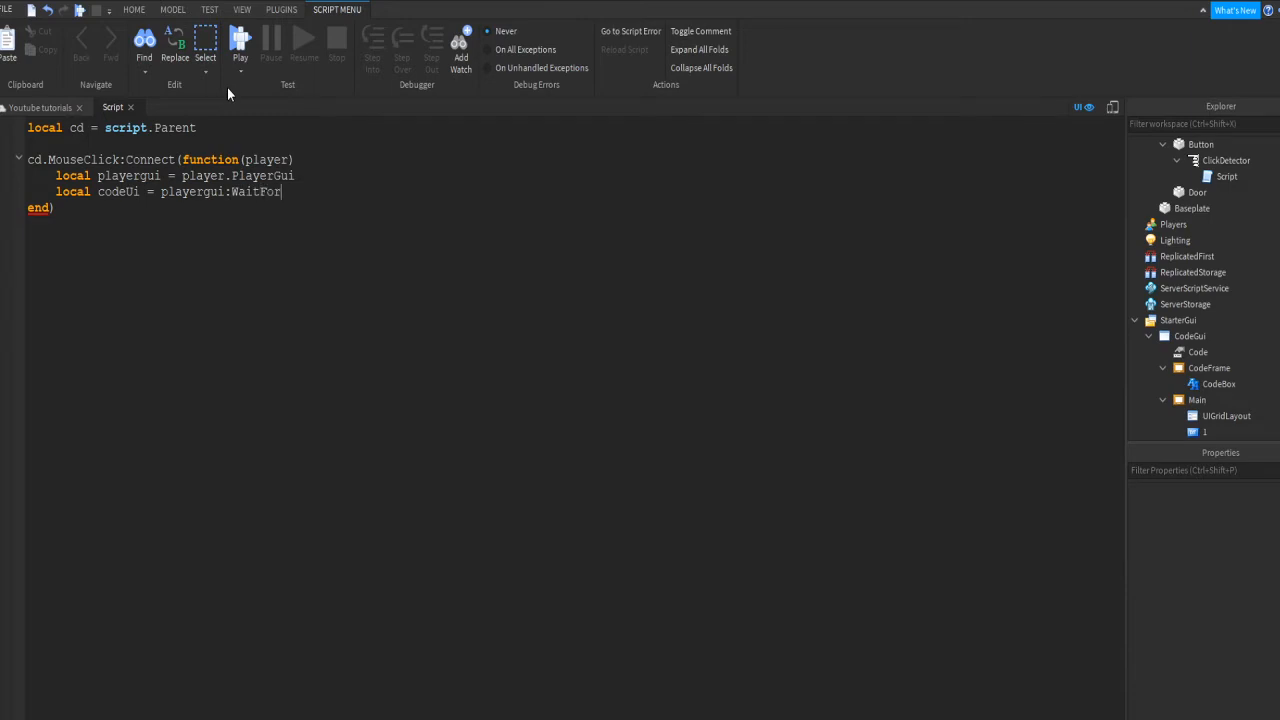
pyautogui.press('BackSpace')
pyautogui.press('BackSpace')
pyautogui.press('BackSpace')
pyautogui.write('il')
pyautogui.hotkey('ctrl', 'BackSpace')
pyautogui.write('FindFirstChild("')
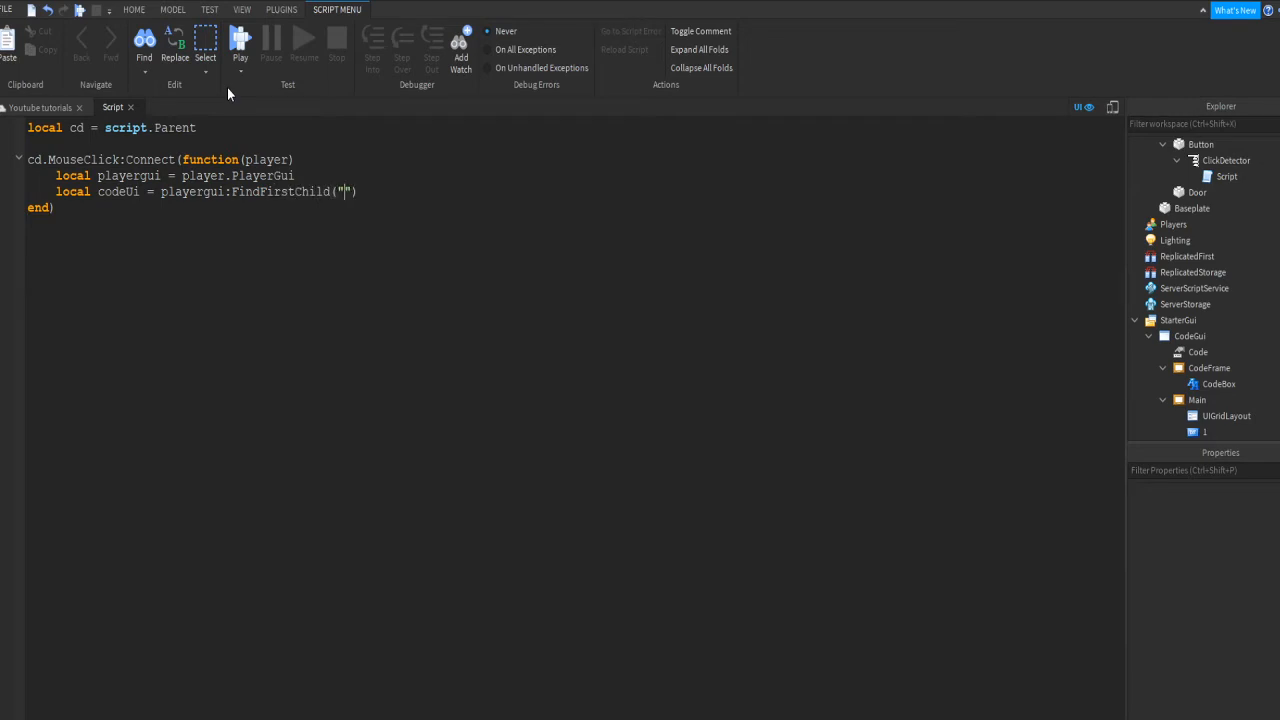
pyautogui.write('CodeUi')
pyautogui.press('BackSpace')
pyautogui.press('BackSpace')
pyautogui.write('Gui')
# Step: Add codeUi.Enabled = not codeUi.Enabled so each click toggles the keypad
pyautogui.doubleClick(380, 193)
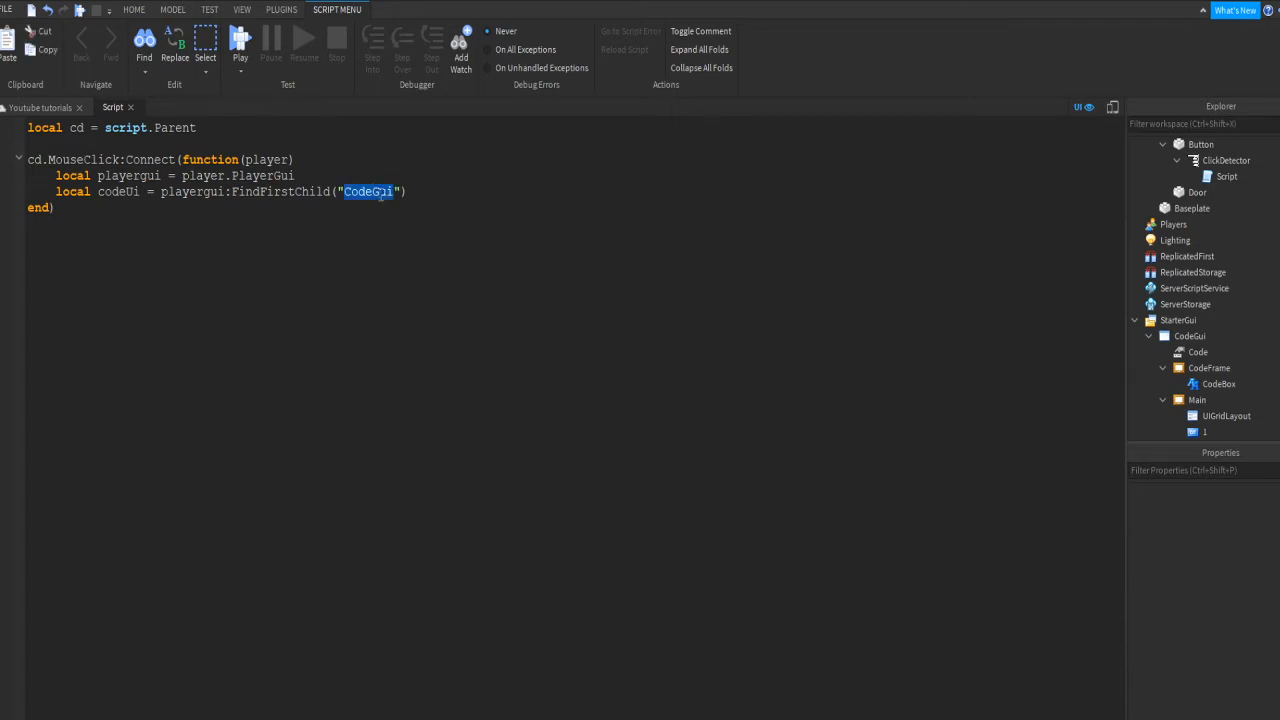
pyautogui.click(1205, 337)
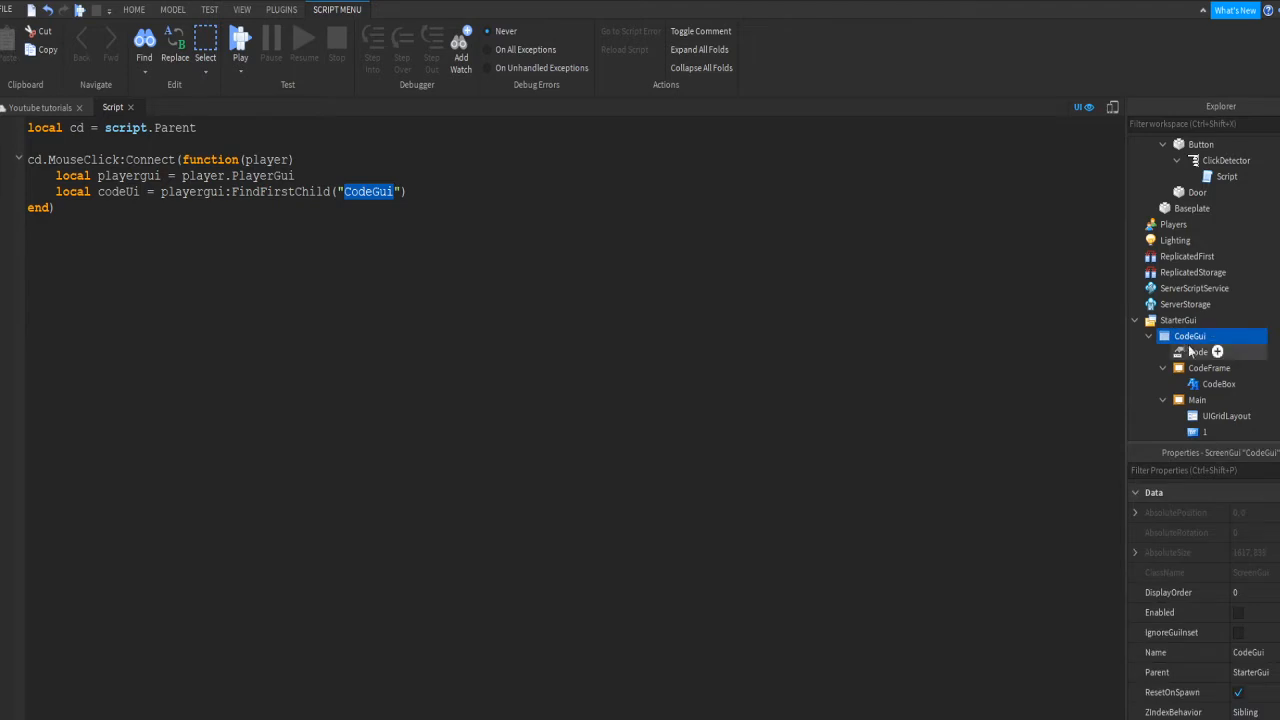
pyautogui.click(470, 196)
pyautogui.press('Return')
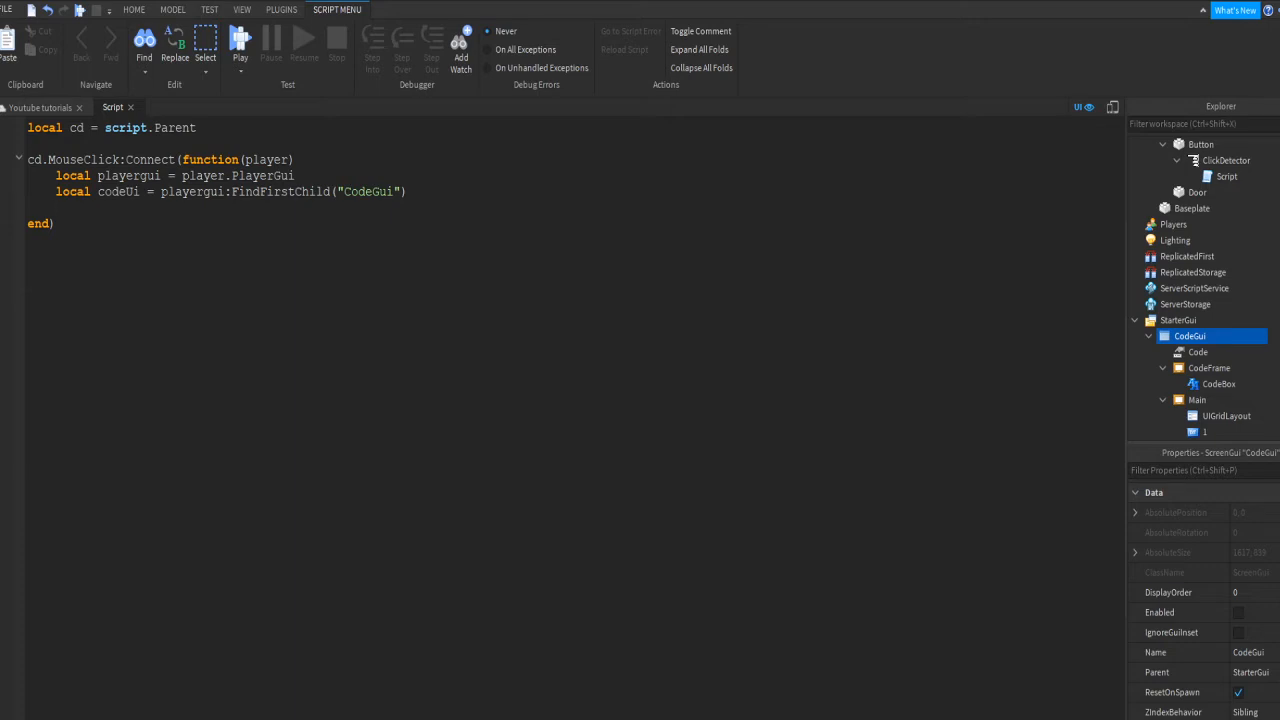
pyautogui.write('codeUi.Enabled = not')
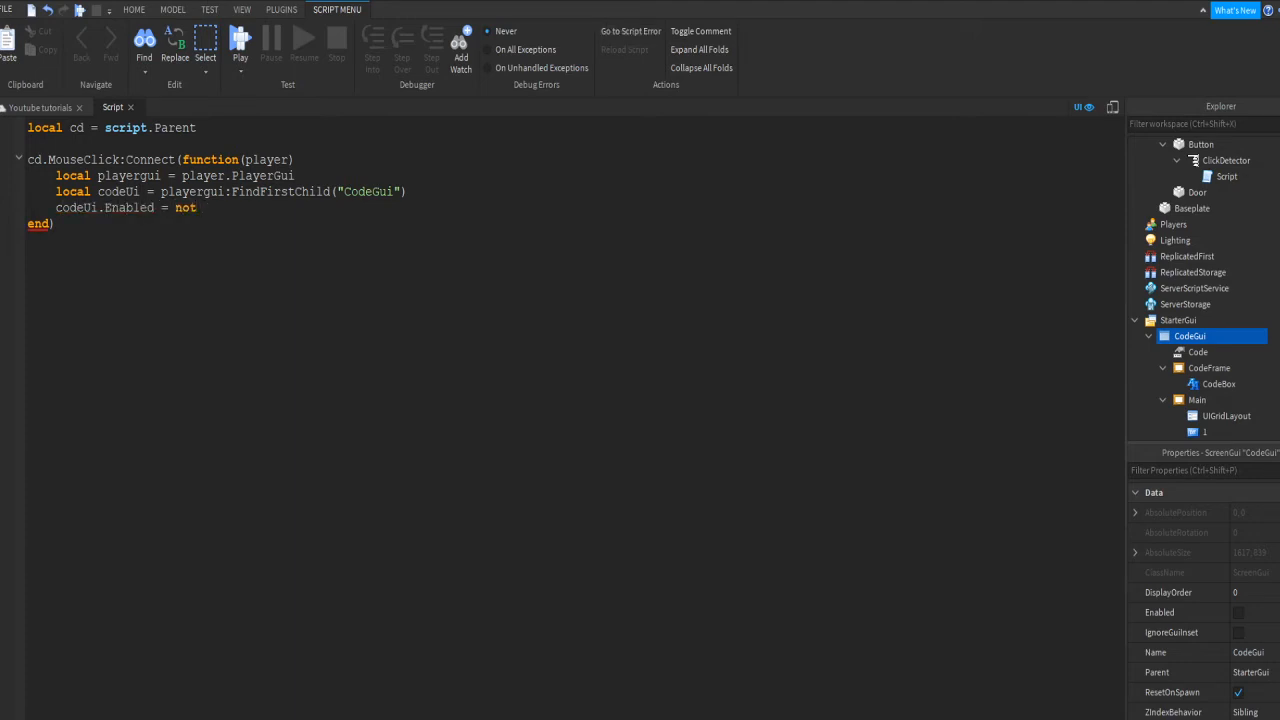
pyautogui.write(' codeUi.Enabled')
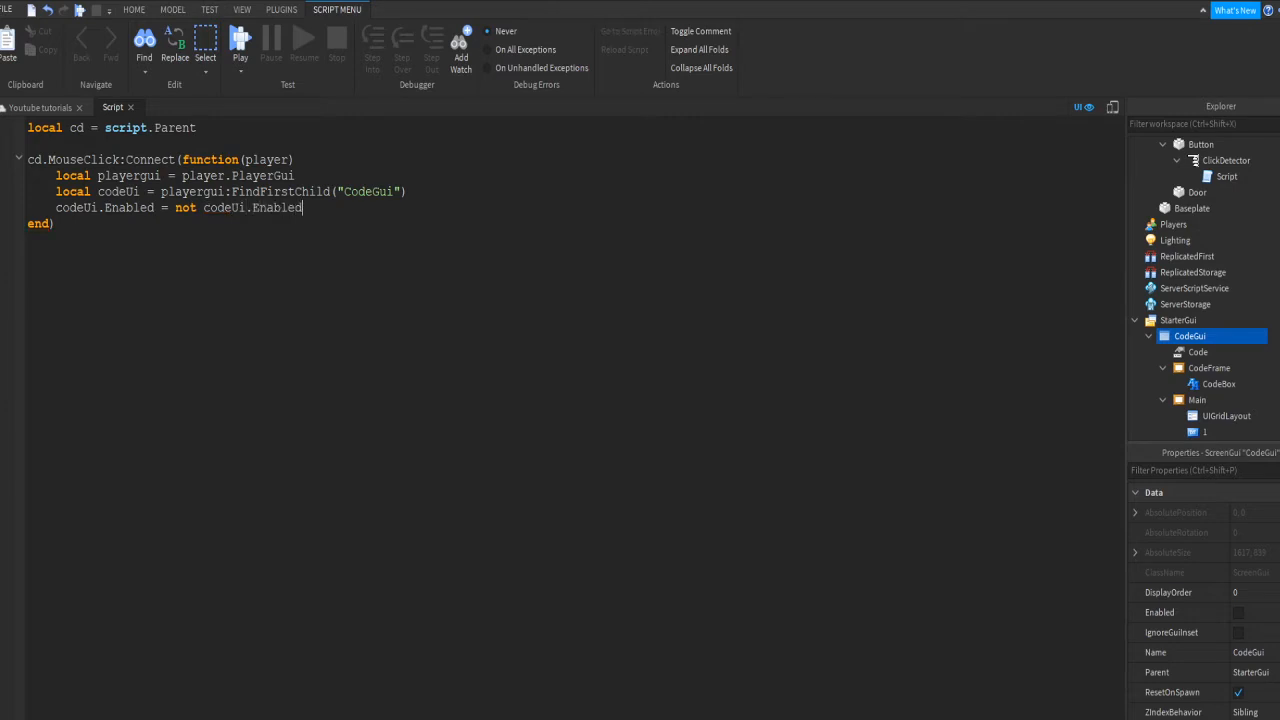
# Step: Start a play-test and walk the avatar up to the door
pyautogui.click(244, 44)
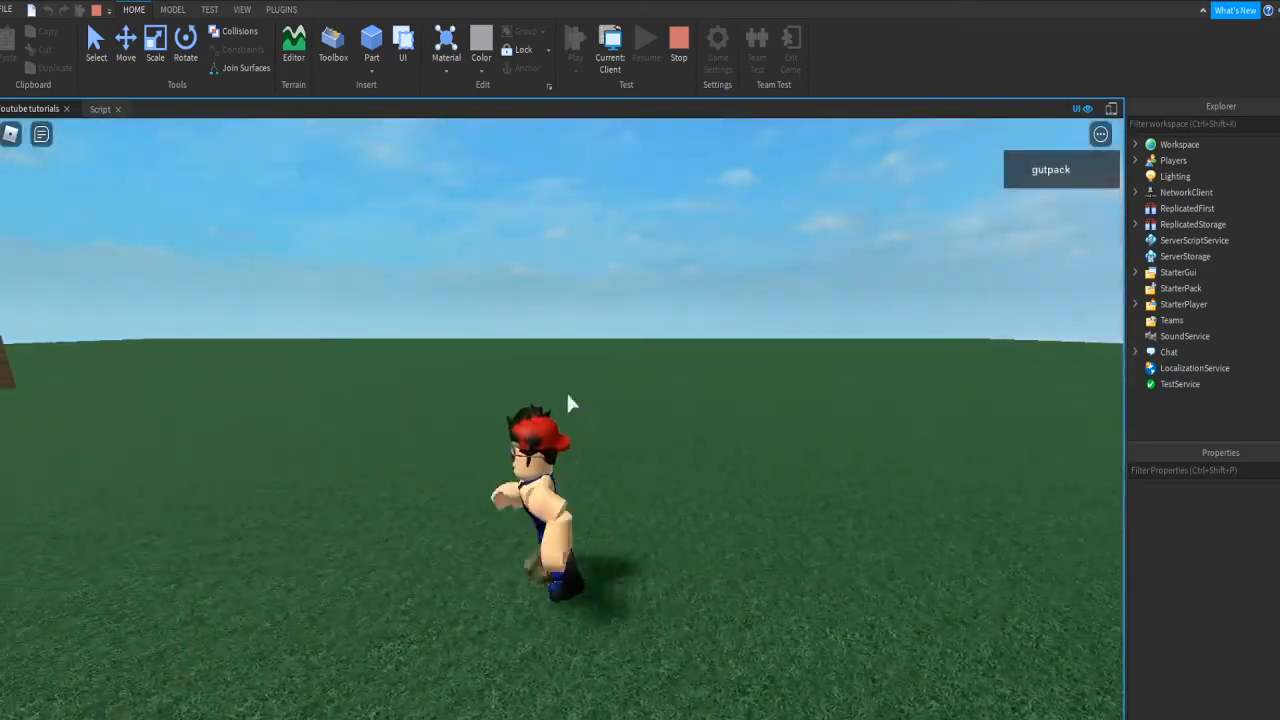
pyautogui.press('w')
pyautogui.moveTo(567, 395); pyautogui.dragTo(567, 334, button='right')
pyautogui.scroll(3, 555, 328)
pyautogui.scroll(-3, 553, 332)
pyautogui.press('space')
pyautogui.scroll(-2, 556, 332)
pyautogui.press('space')
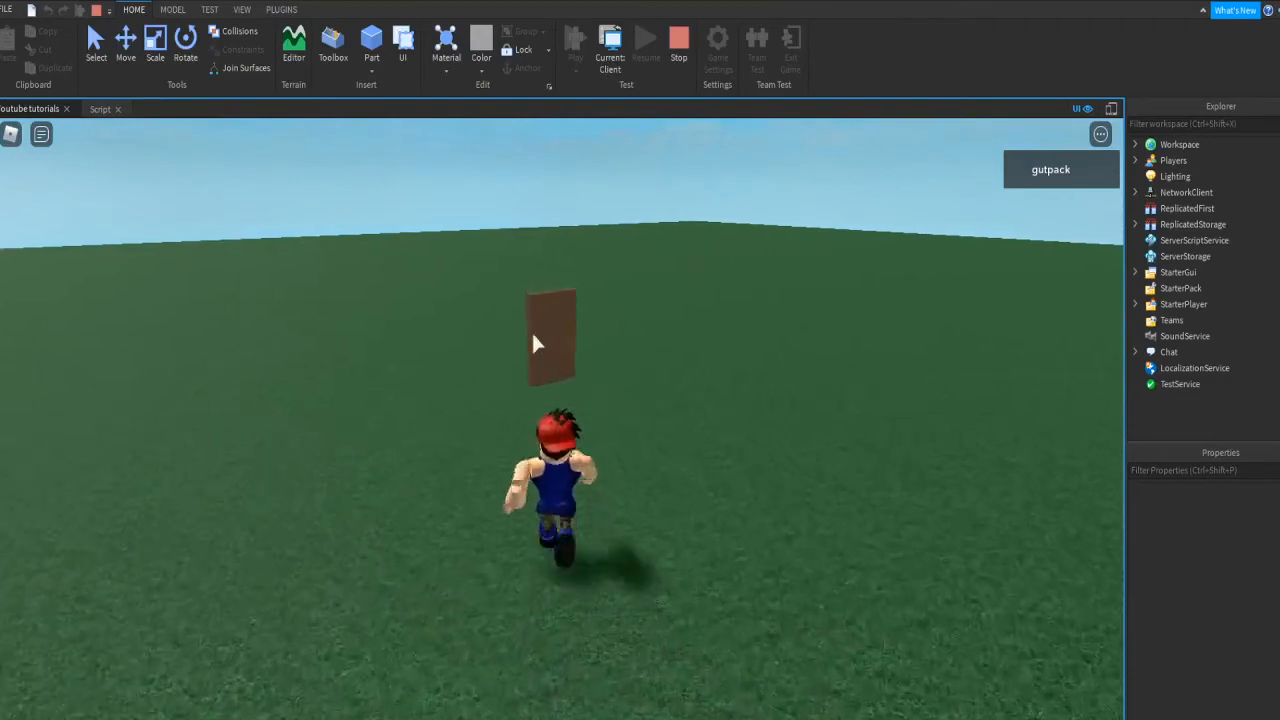
# Step: Click the door's green button repeatedly to toggle the keypad on and off, then stop the play-test
pyautogui.click(527, 360)
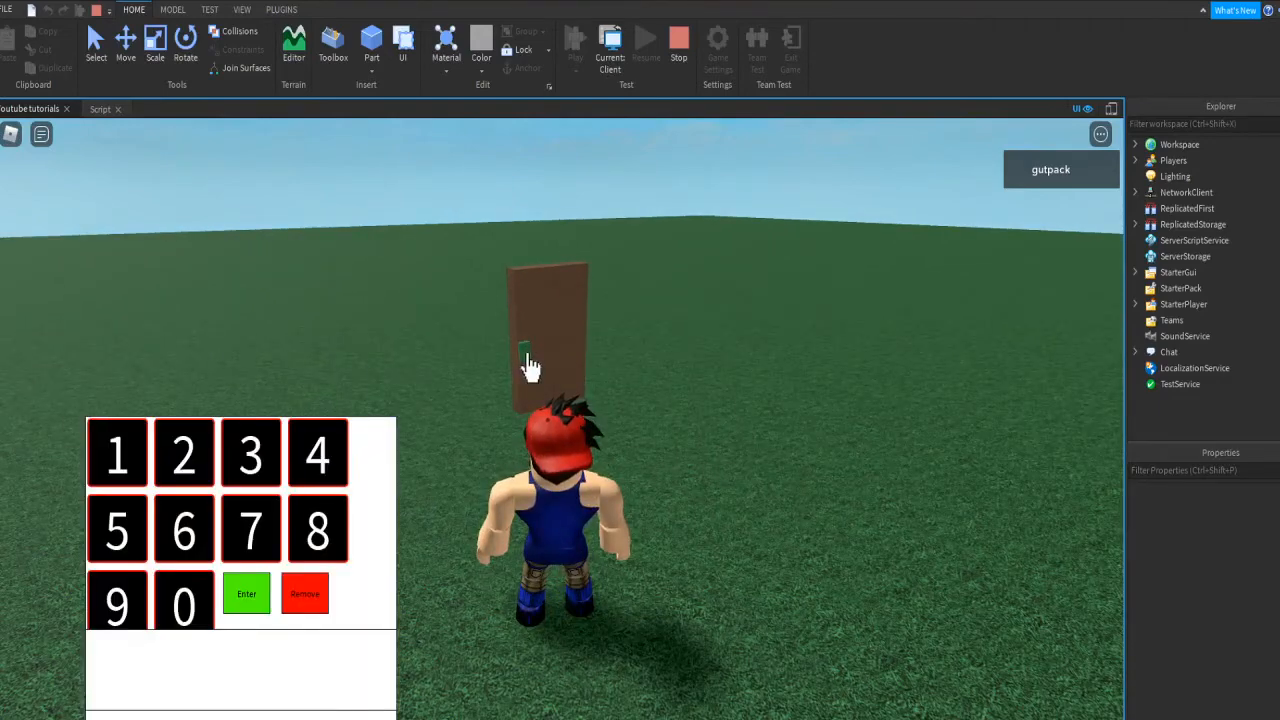
pyautogui.click(527, 362)
pyautogui.click(528, 363)
pyautogui.click(527, 363)
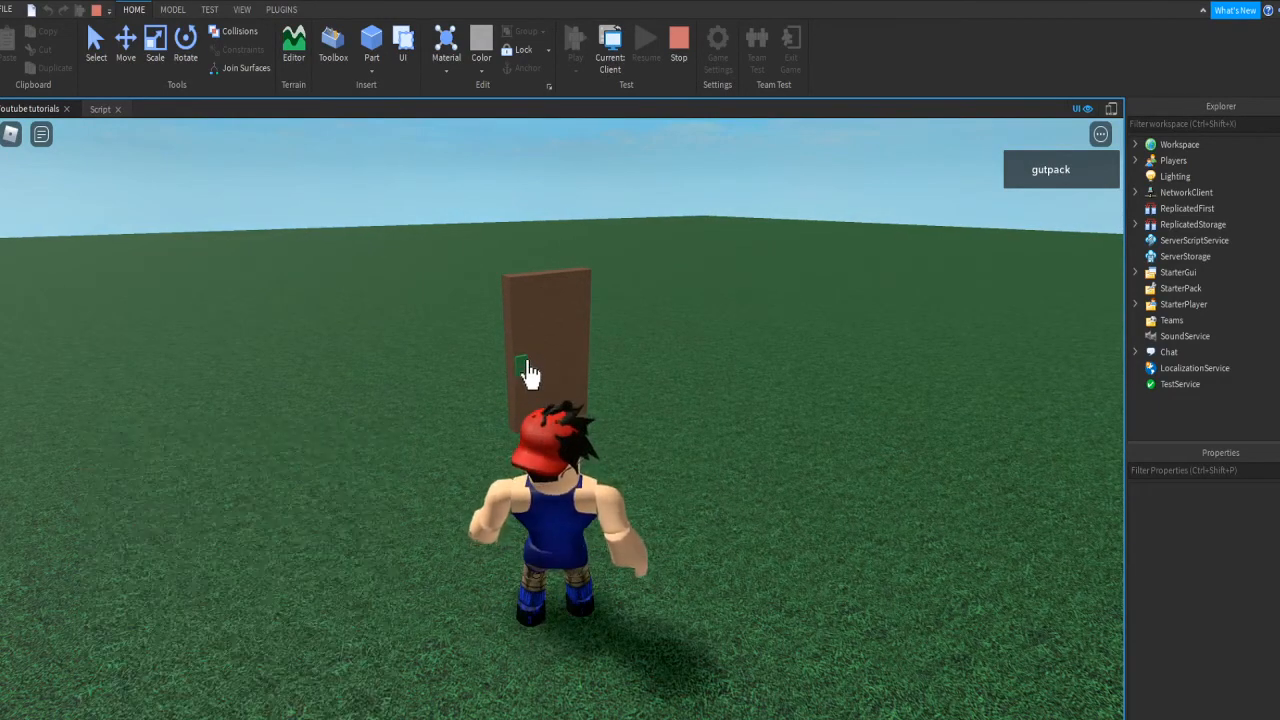
pyautogui.click(527, 363)
pyautogui.click(527, 362)
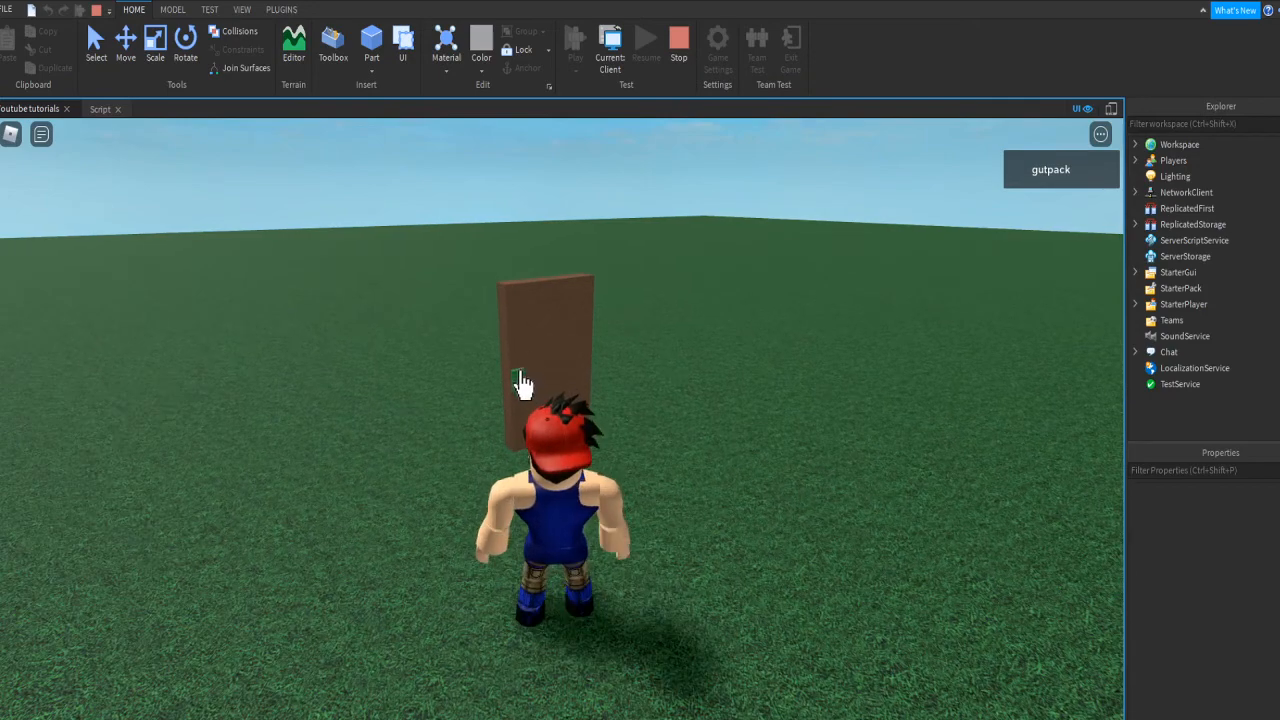
pyautogui.click(527, 362)
pyautogui.press('s')
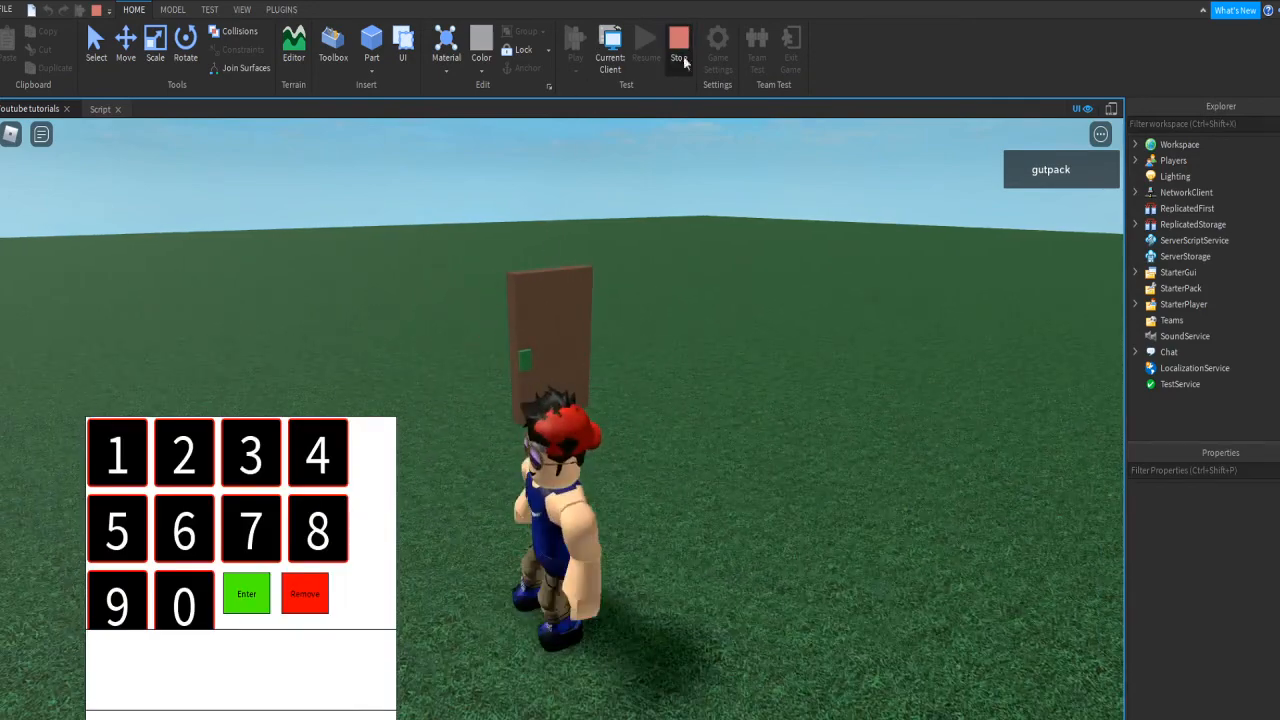
pyautogui.click(680, 40)
pyautogui.press('e')
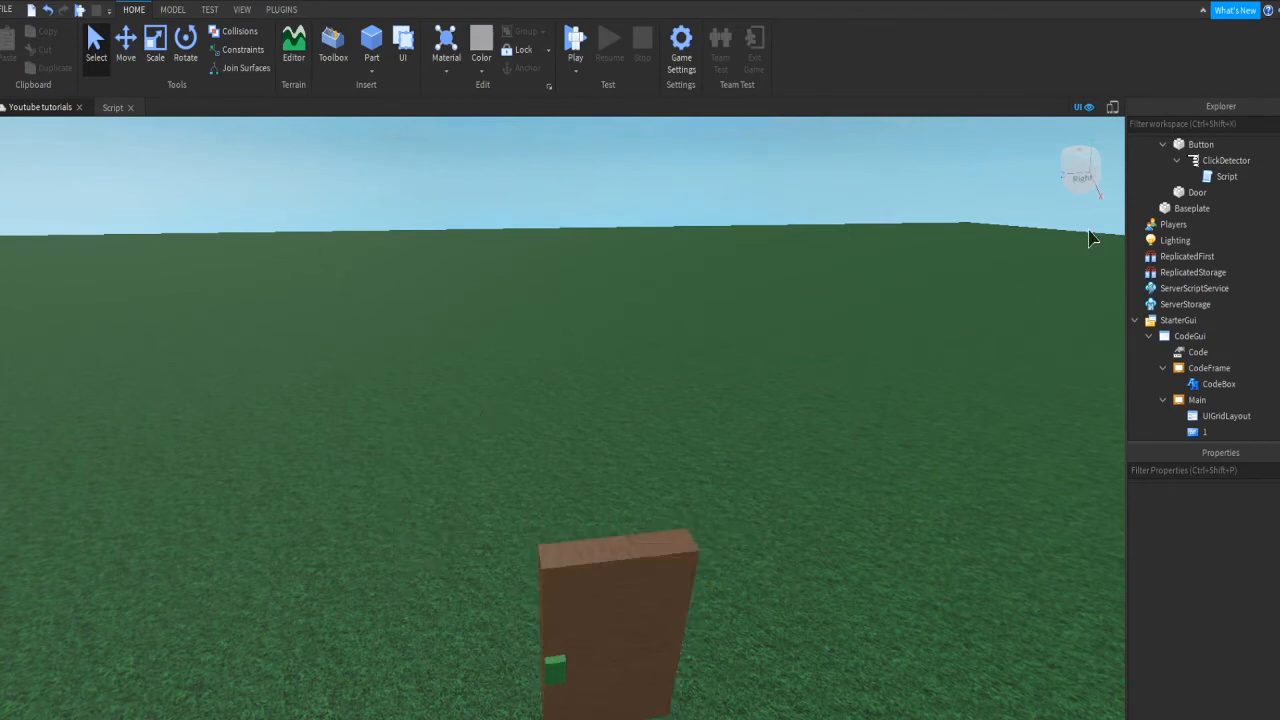
# Step: Close the door button's click script tab and scroll the Explorer down to Main's children
pyautogui.click(660, 570)
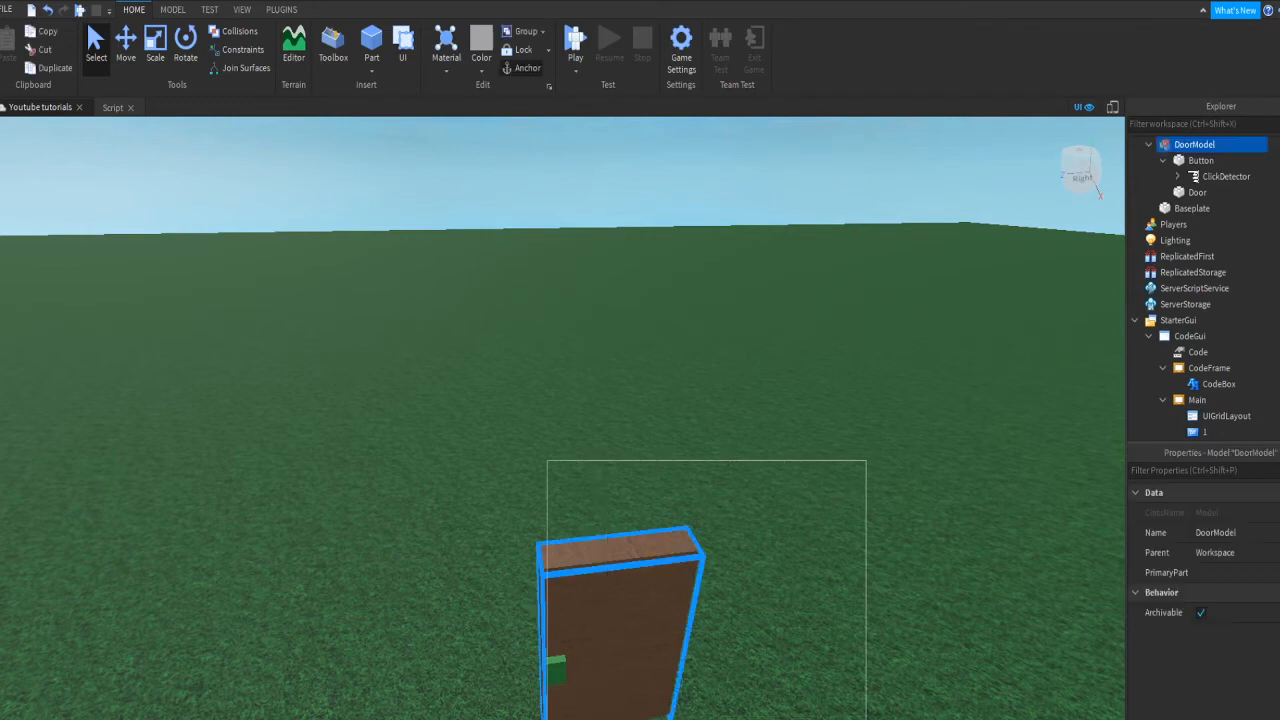
pyautogui.click(672, 516)
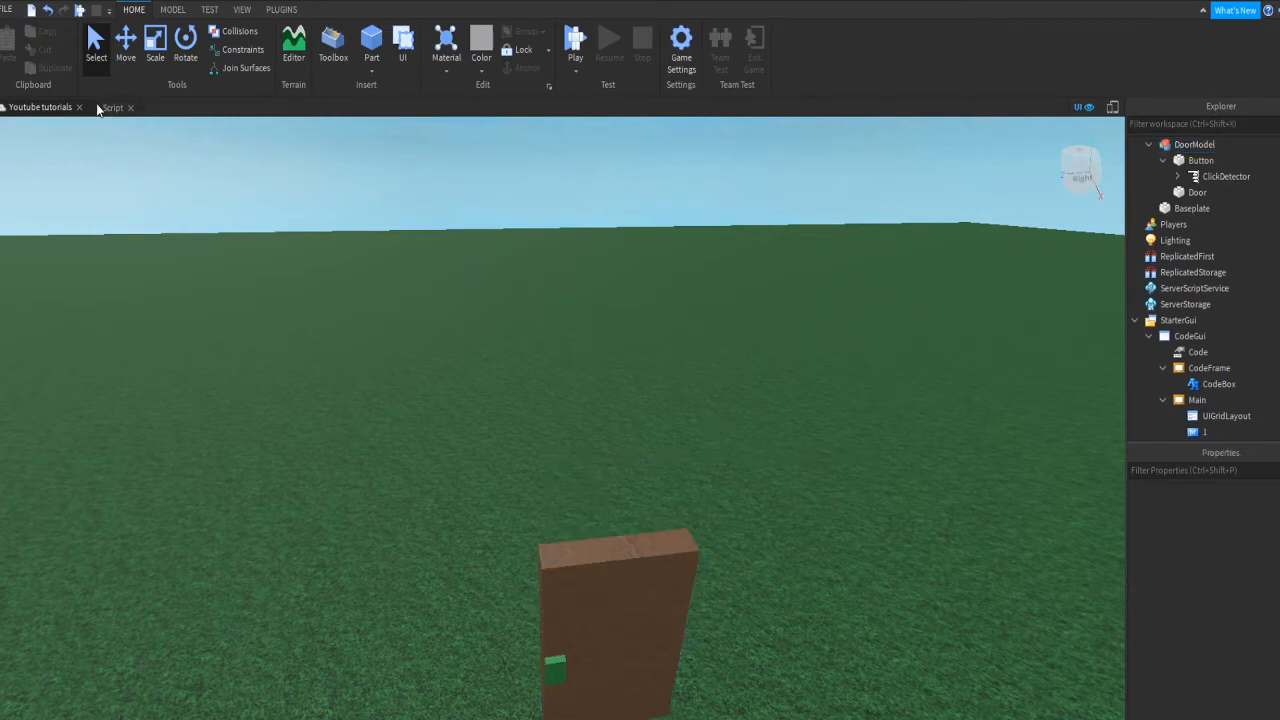
pyautogui.click(98, 106)
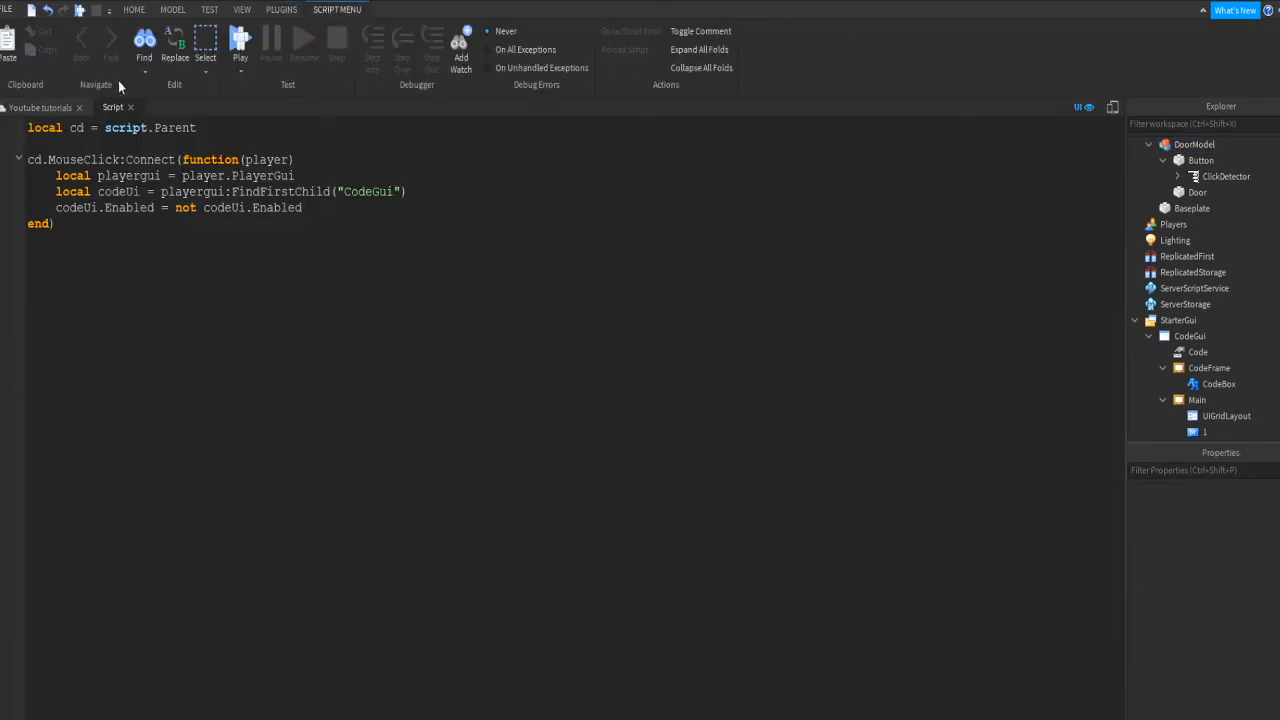
pyautogui.click(138, 10)
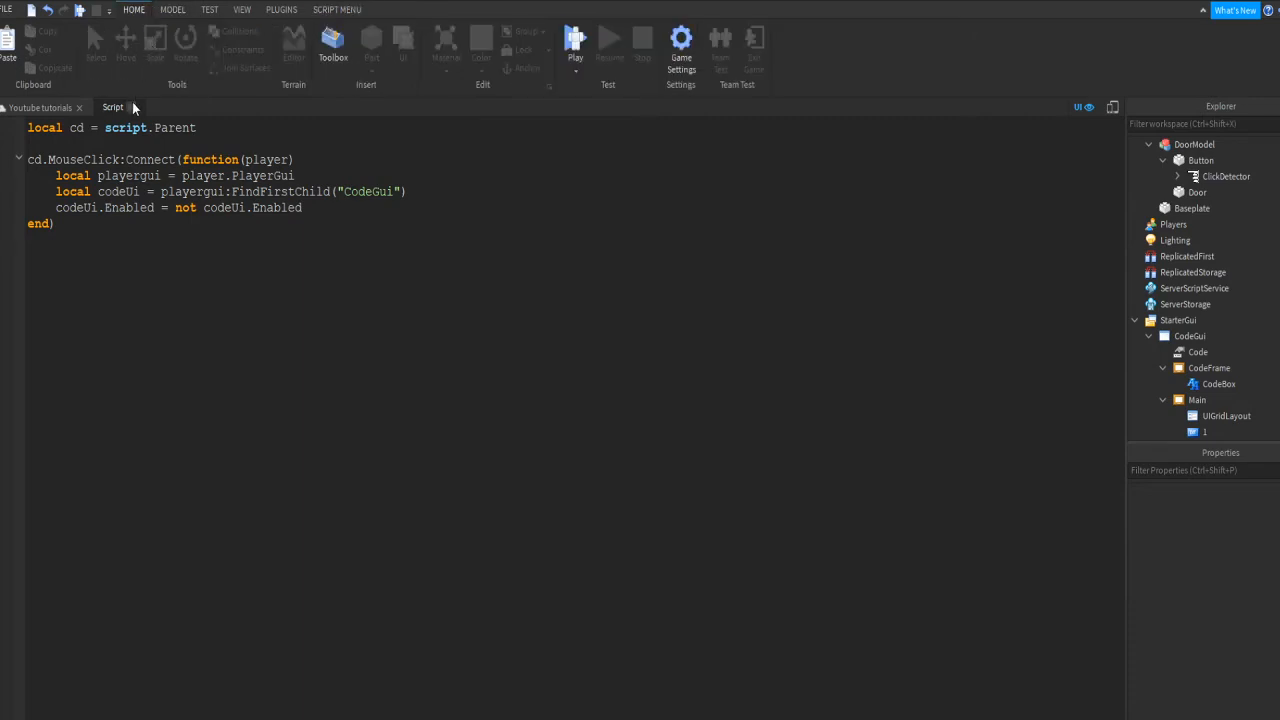
pyautogui.click(134, 106)
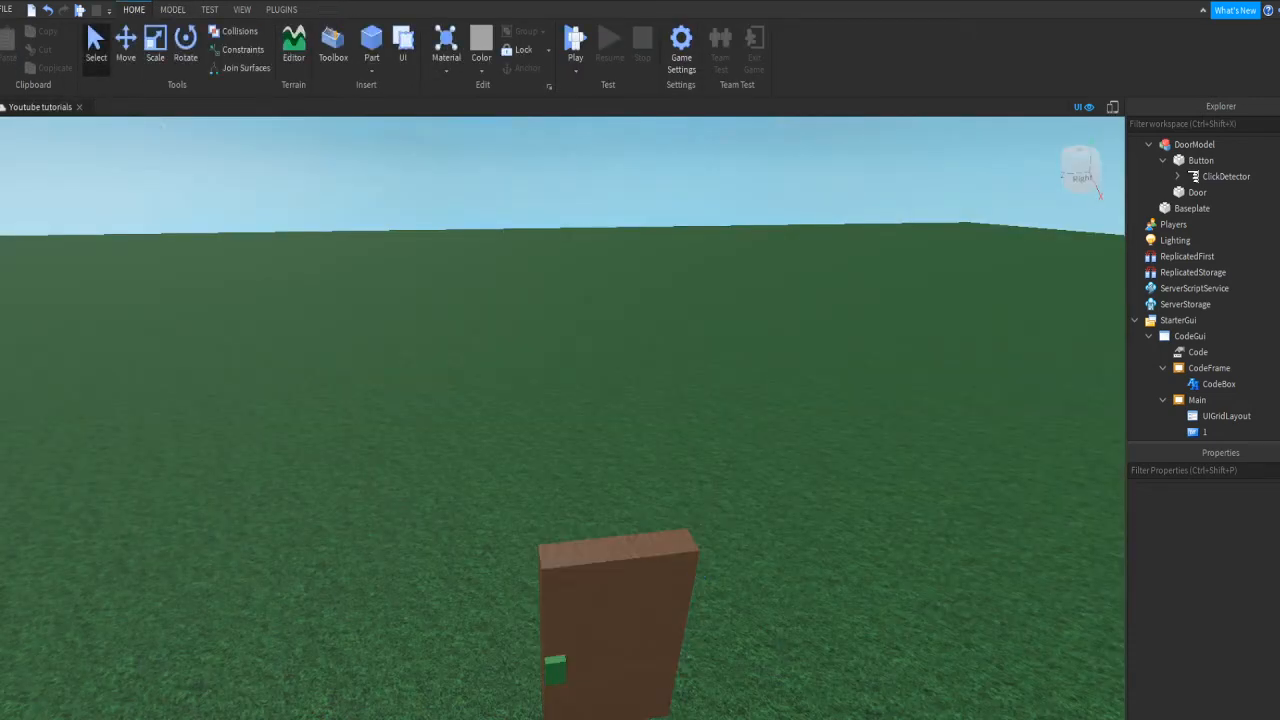
pyautogui.scroll(-5, 1212, 272)
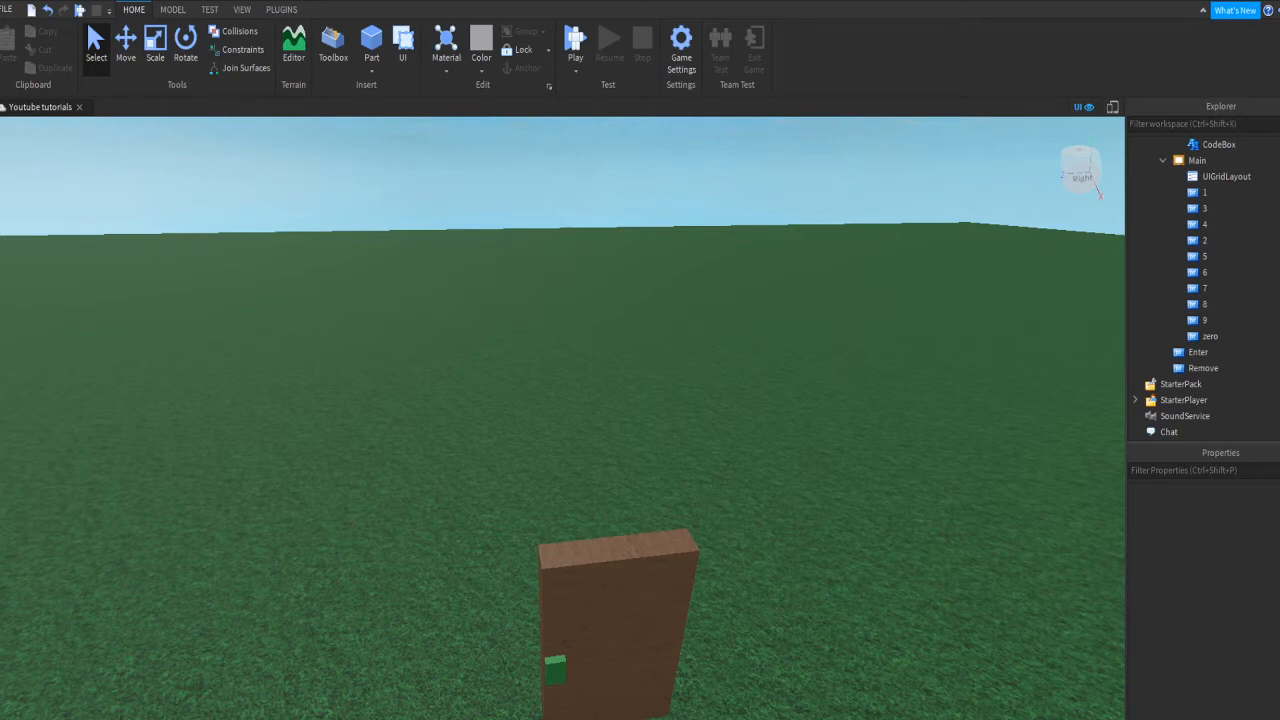
# Step: Clear the Enter button's LocalScript and write local mainF = script.Parent.Parent:FindFirstChild("Main")
pyautogui.click(1214, 354)
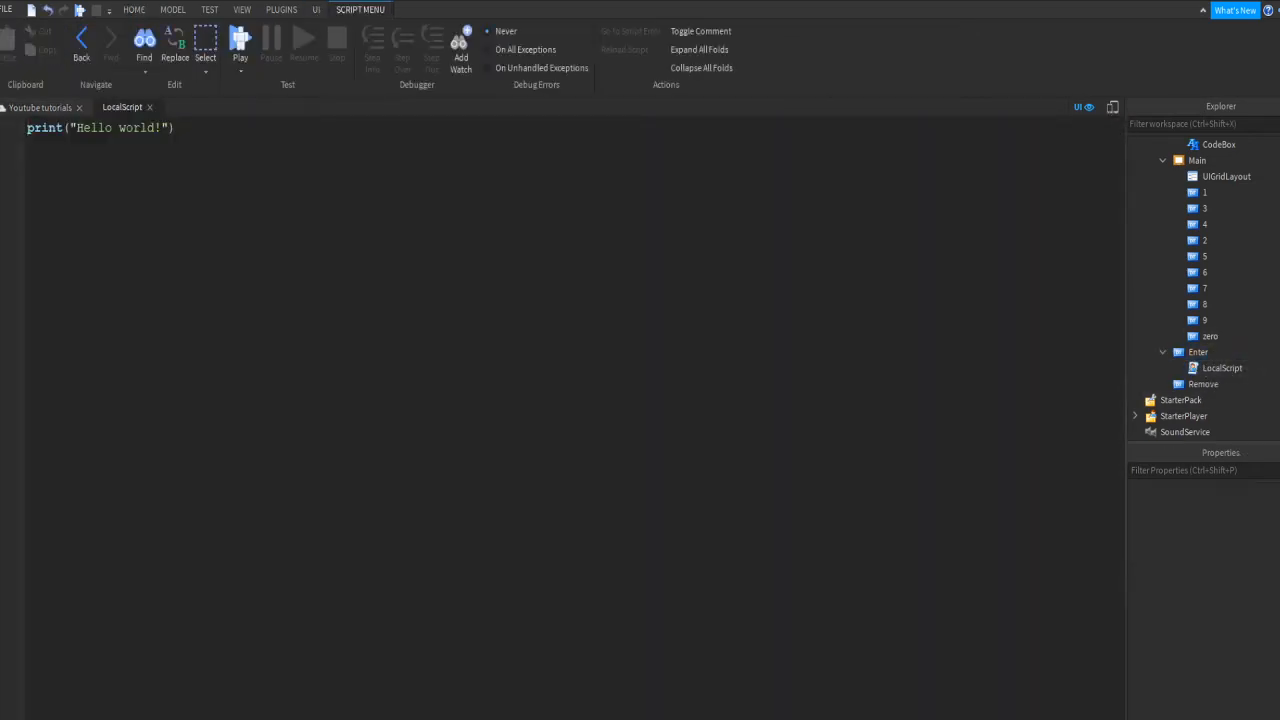
pyautogui.hotkey('ctrl', 'a')
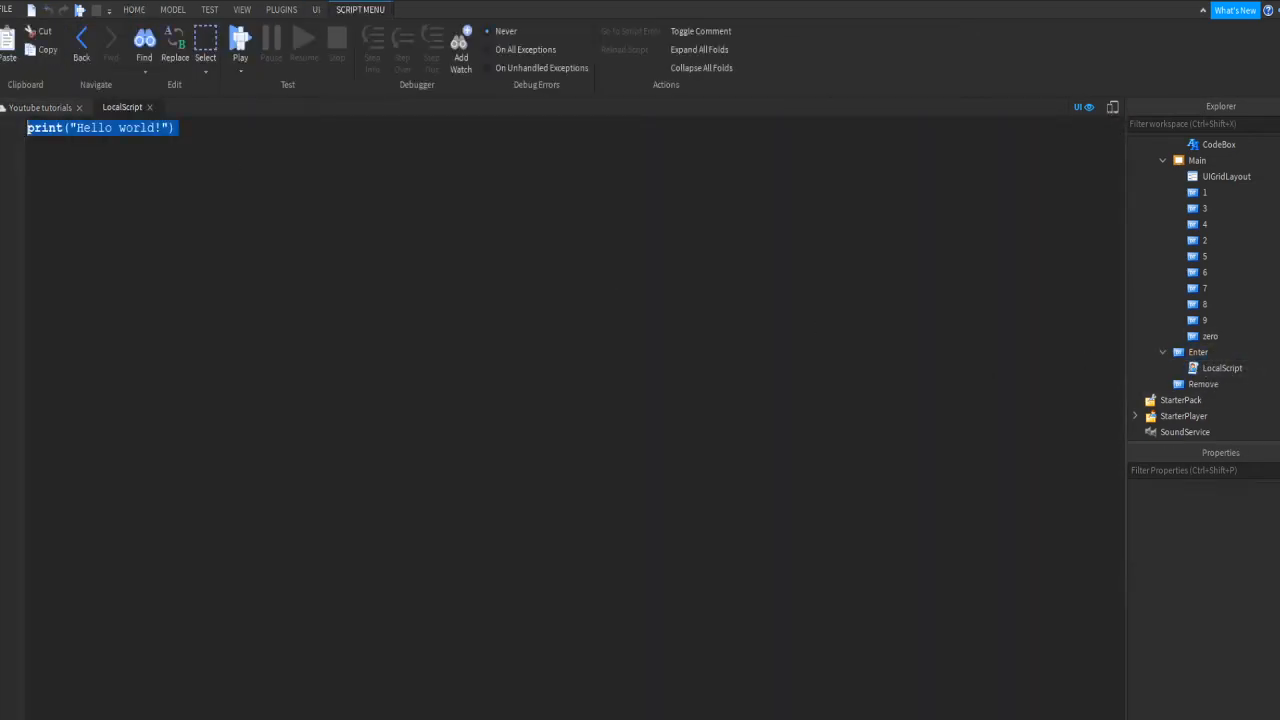
pyautogui.press('BackSpace')
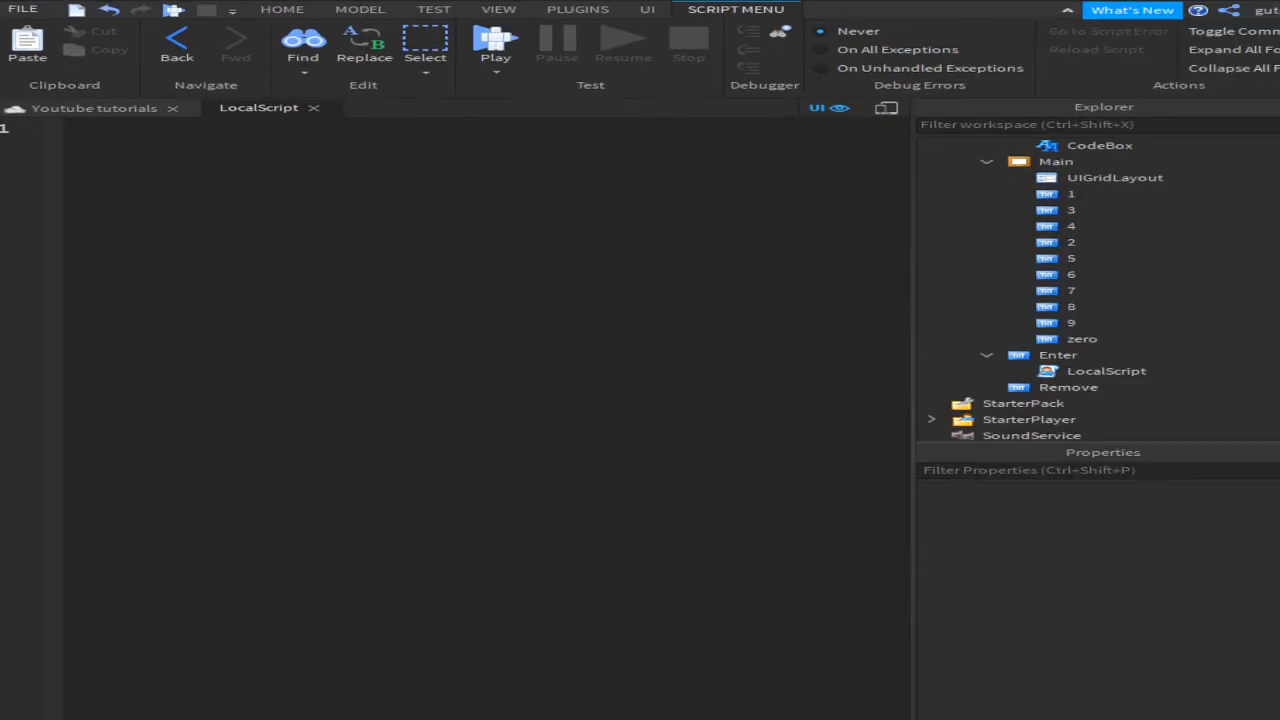
pyautogui.scroll(1, 1095, 258)
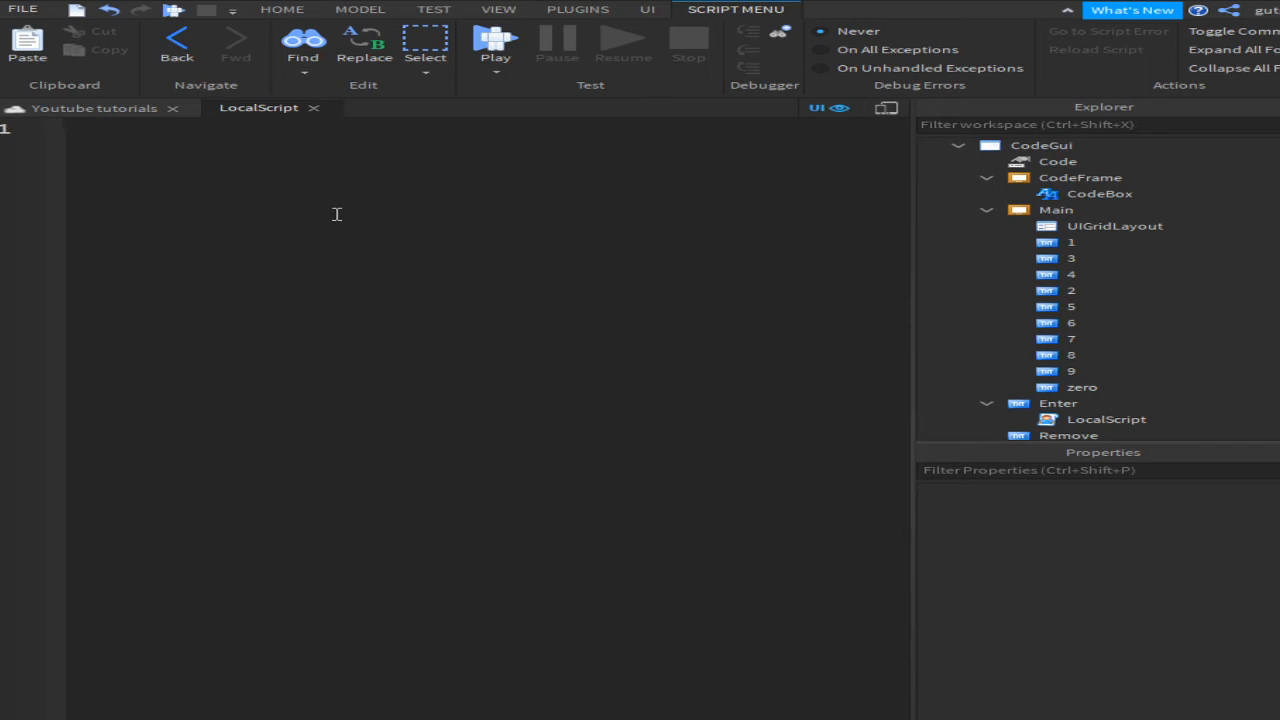
pyautogui.write('local mainF ')
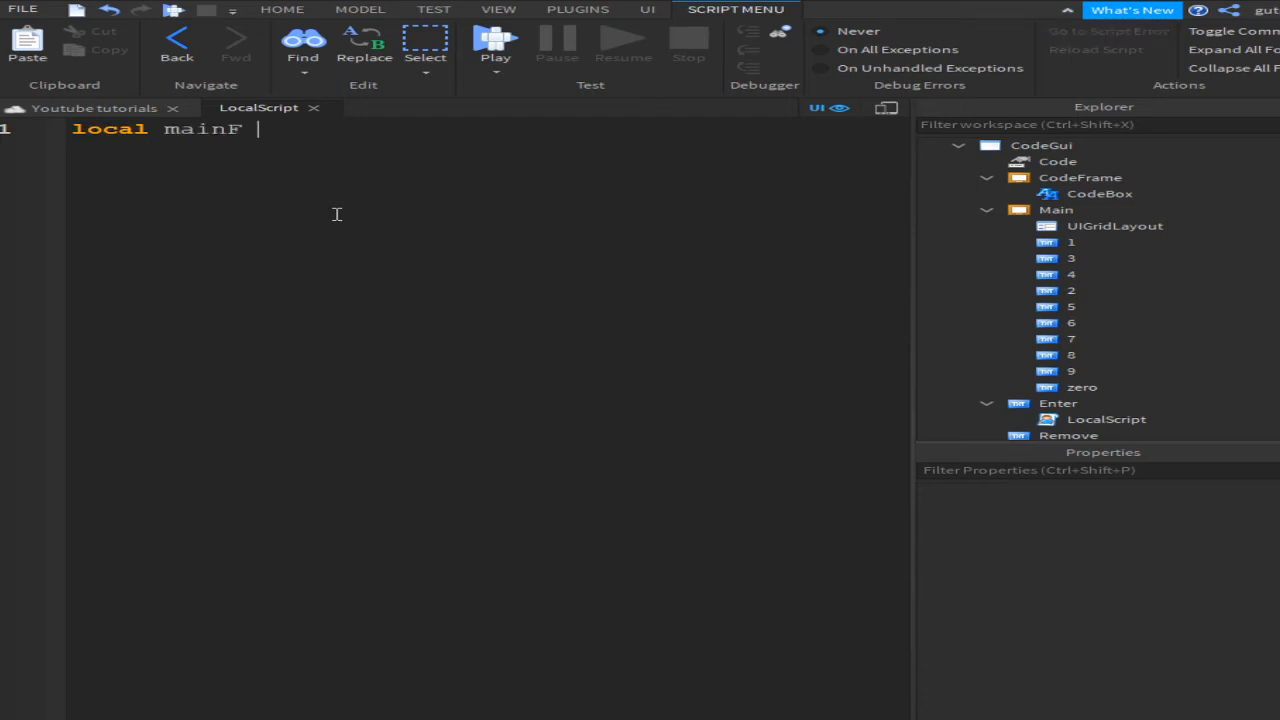
pyautogui.write('= script.Parent.par')
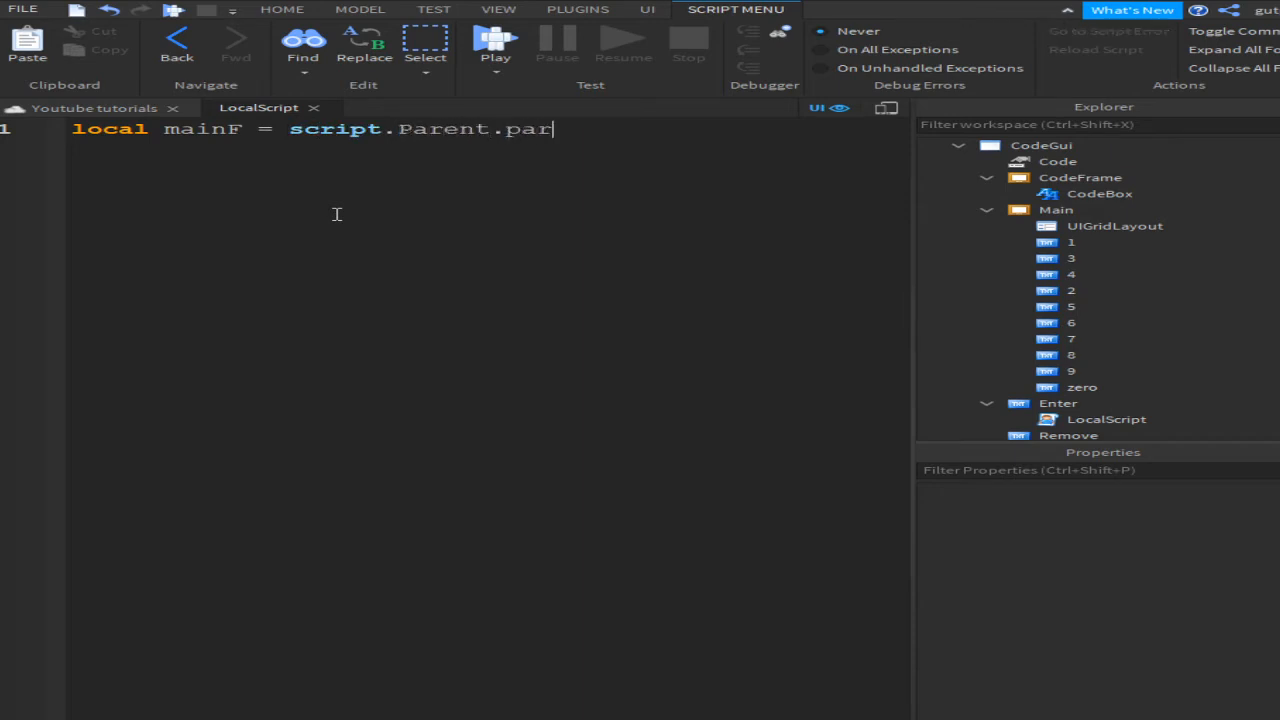
pyautogui.write('ent:FindFirstChild("')
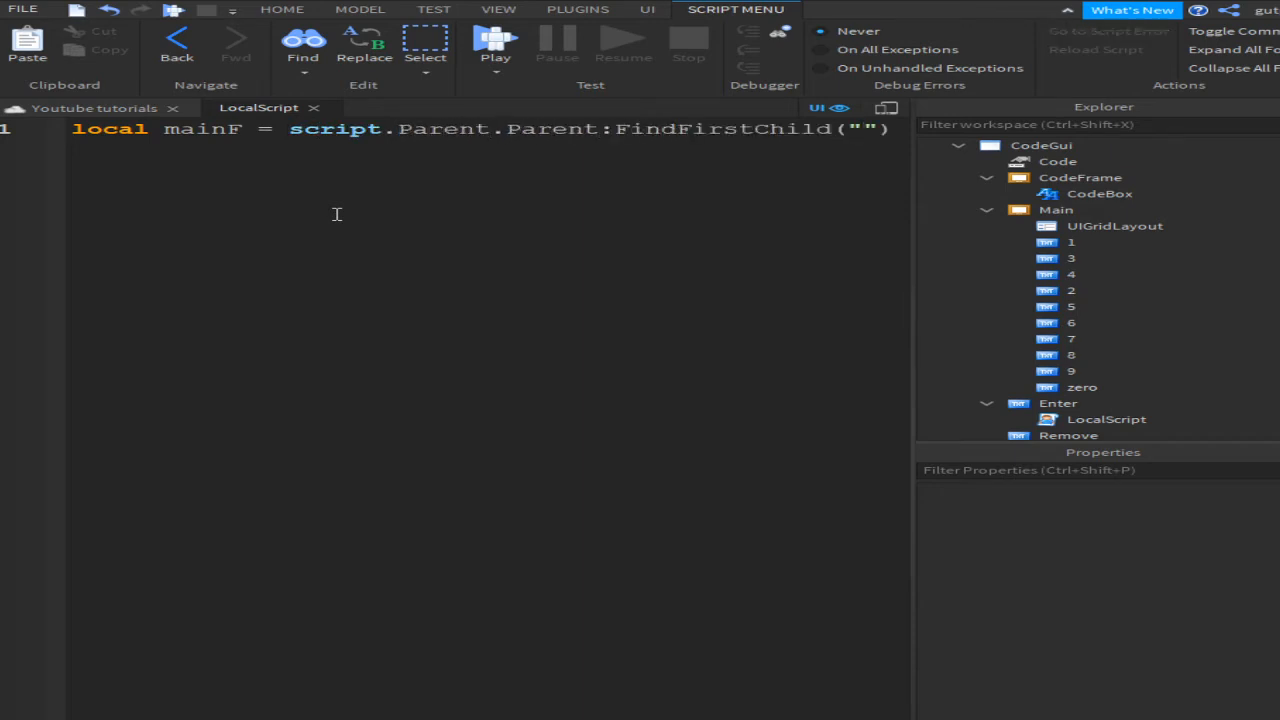
pyautogui.write('Main')
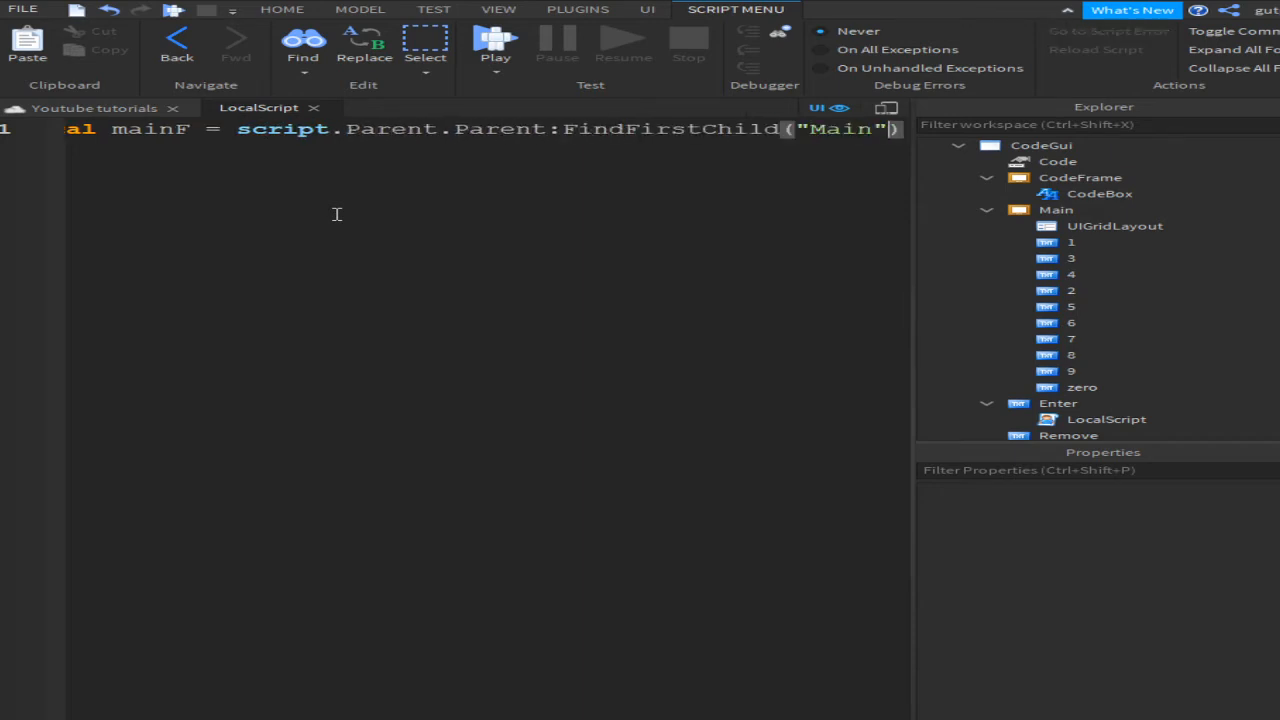
pyautogui.press('End')
pyautogui.press('Return')
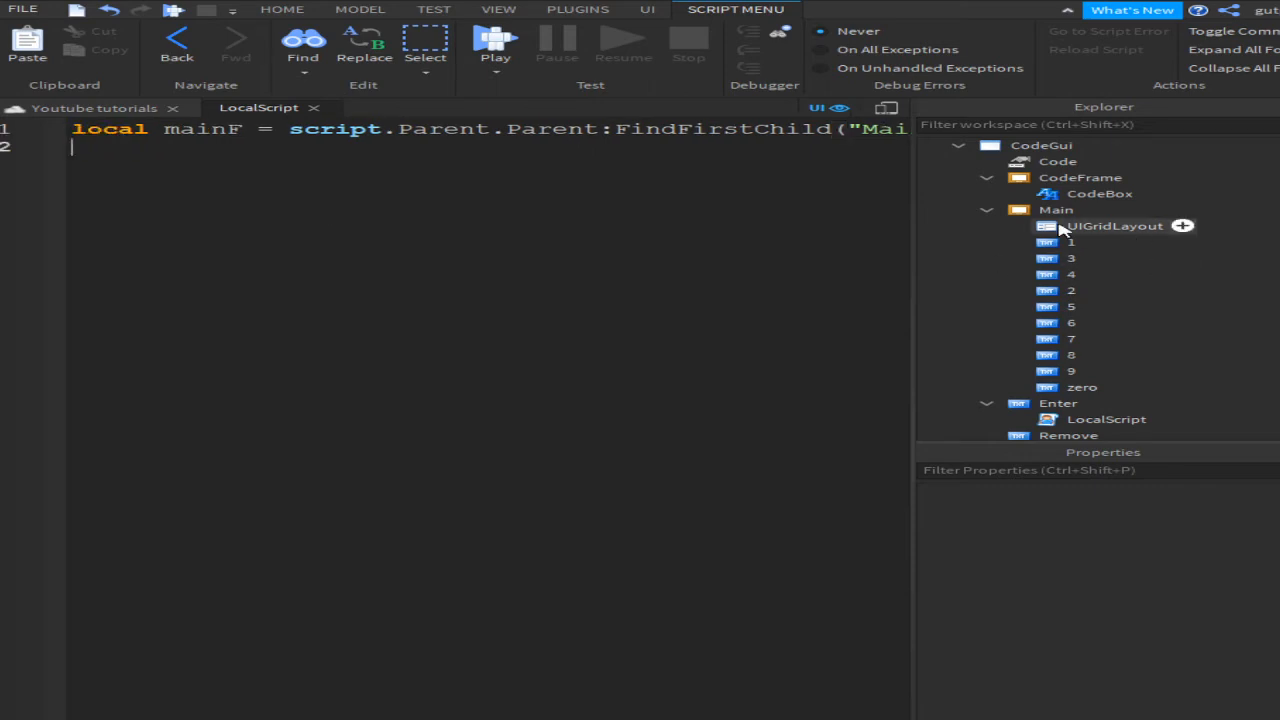
pyautogui.click(1088, 210)
pyautogui.moveTo(833, 130); pyautogui.dragTo(848, 130)
pyautogui.click(902, 132)
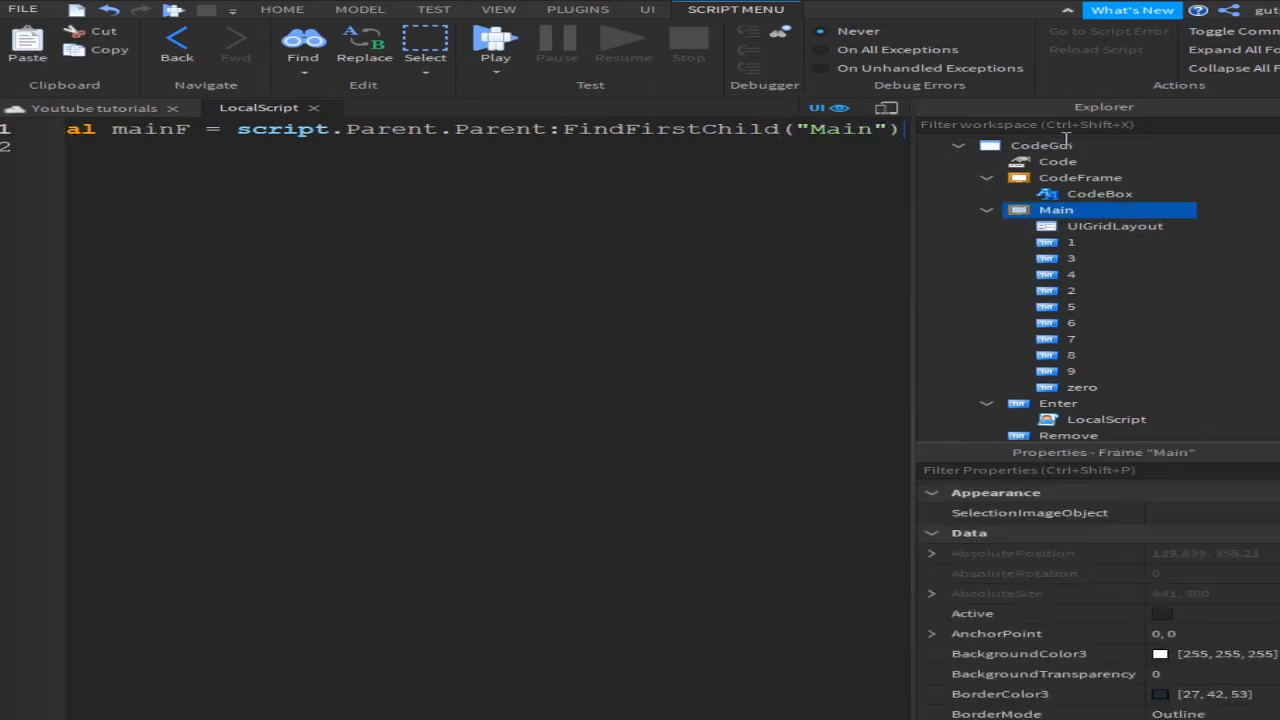
pyautogui.click(880, 160)
pyautogui.moveTo(742, 130); pyautogui.dragTo(757, 130)
pyautogui.moveTo(786, 130); pyautogui.dragTo(1075, 258)
pyautogui.click(706, 294)
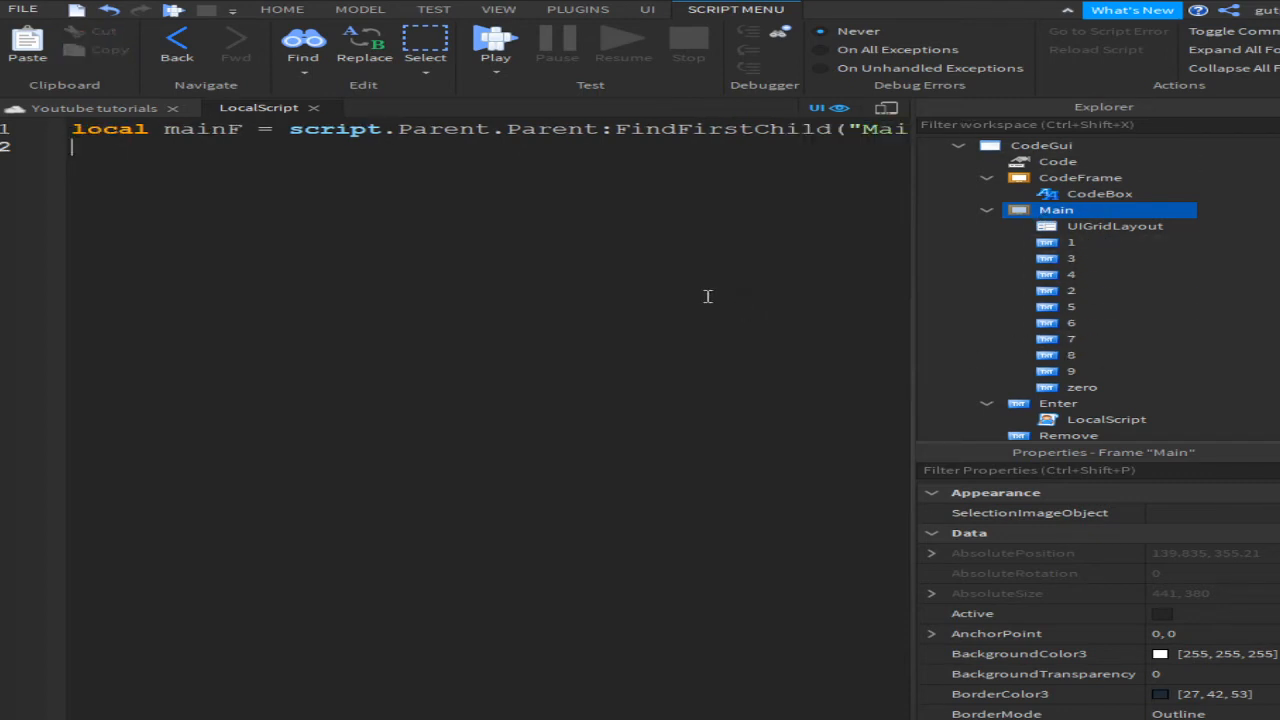
# Step: Add local codeF = ...FindFirstChild("CodeFrame") and local codeBox = codeF.CodeBox, checking names in Explorer
pyautogui.write('local codeF = ')
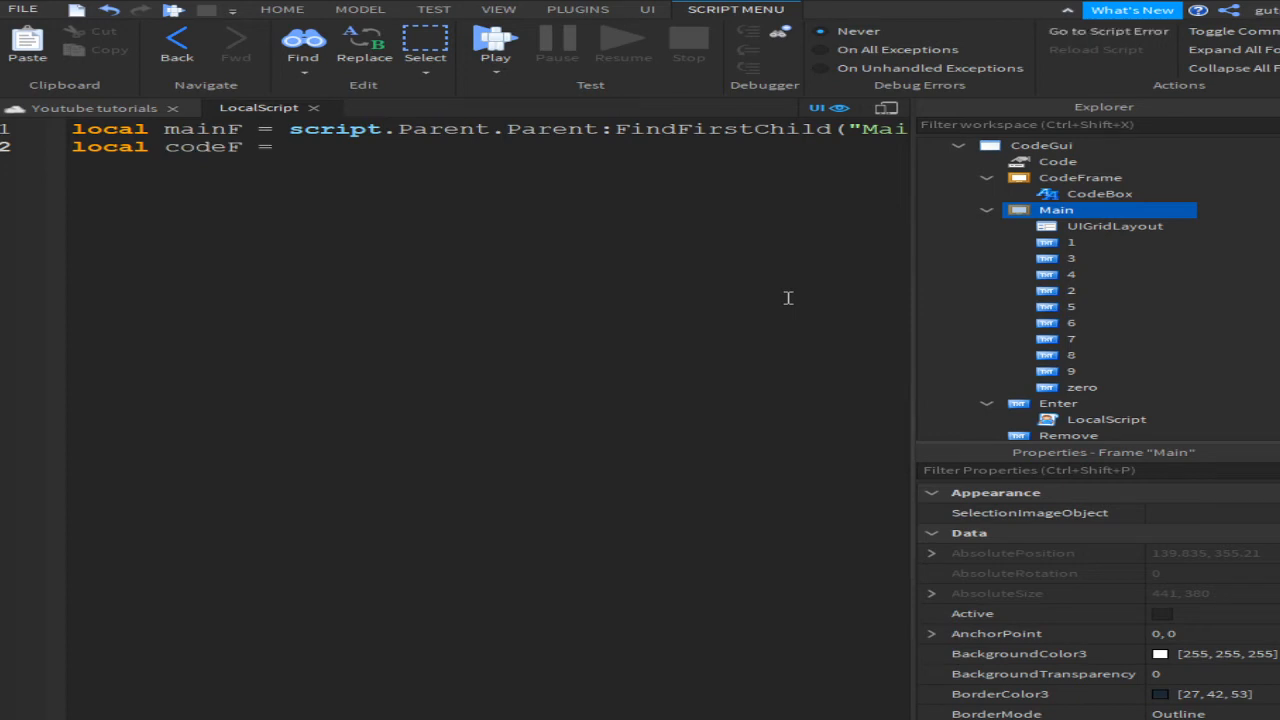
pyautogui.write('script.Parent.')
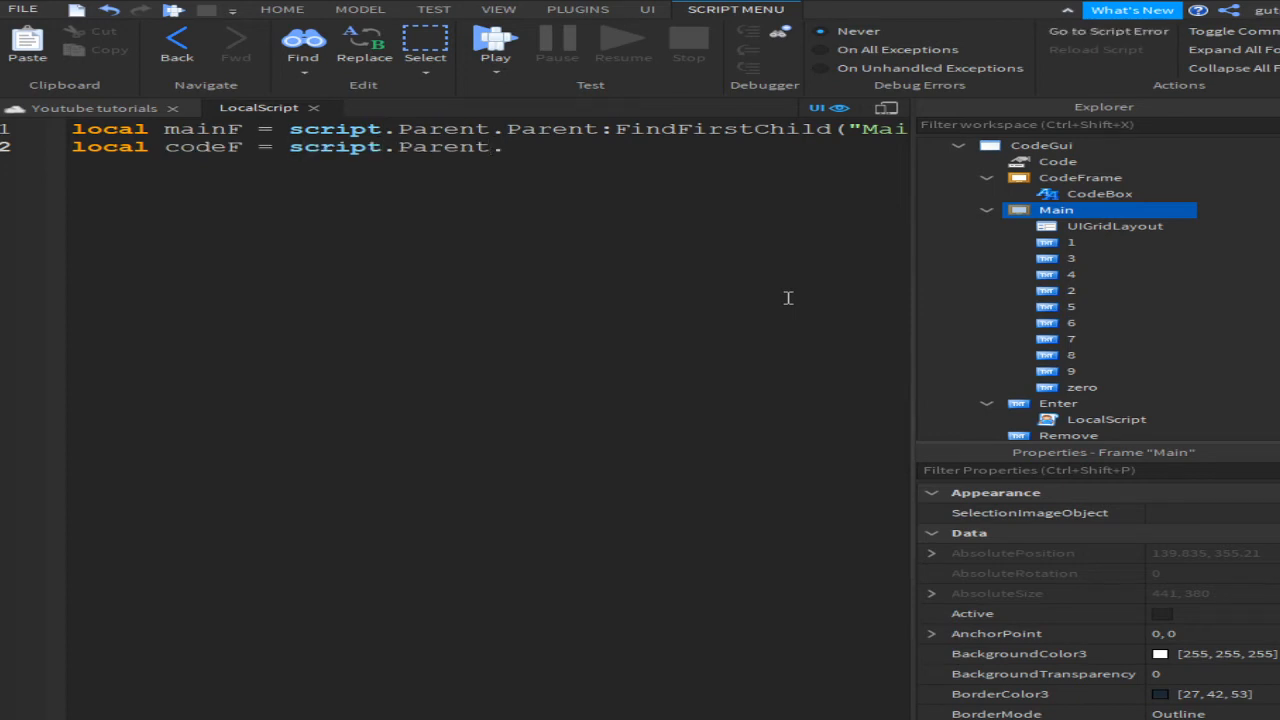
pyautogui.write('Parent:FindFirstChild("Cod')
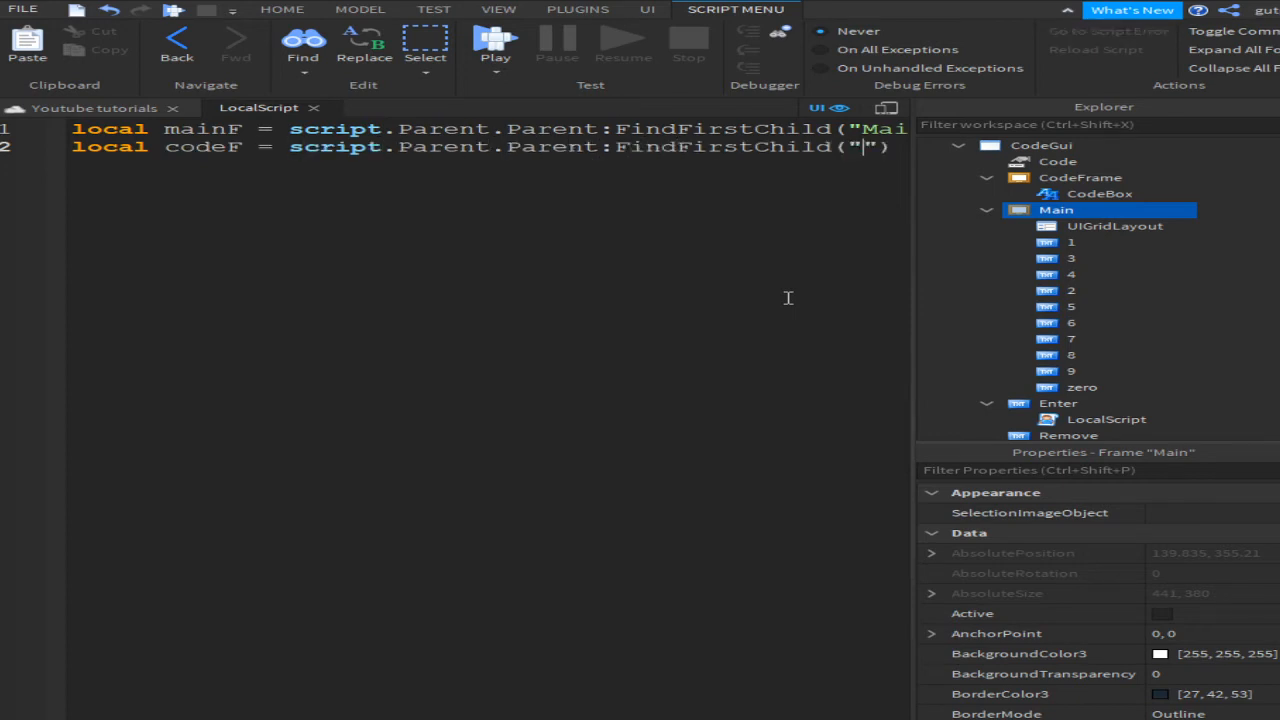
pyautogui.write('eFrame')
pyautogui.press('End')
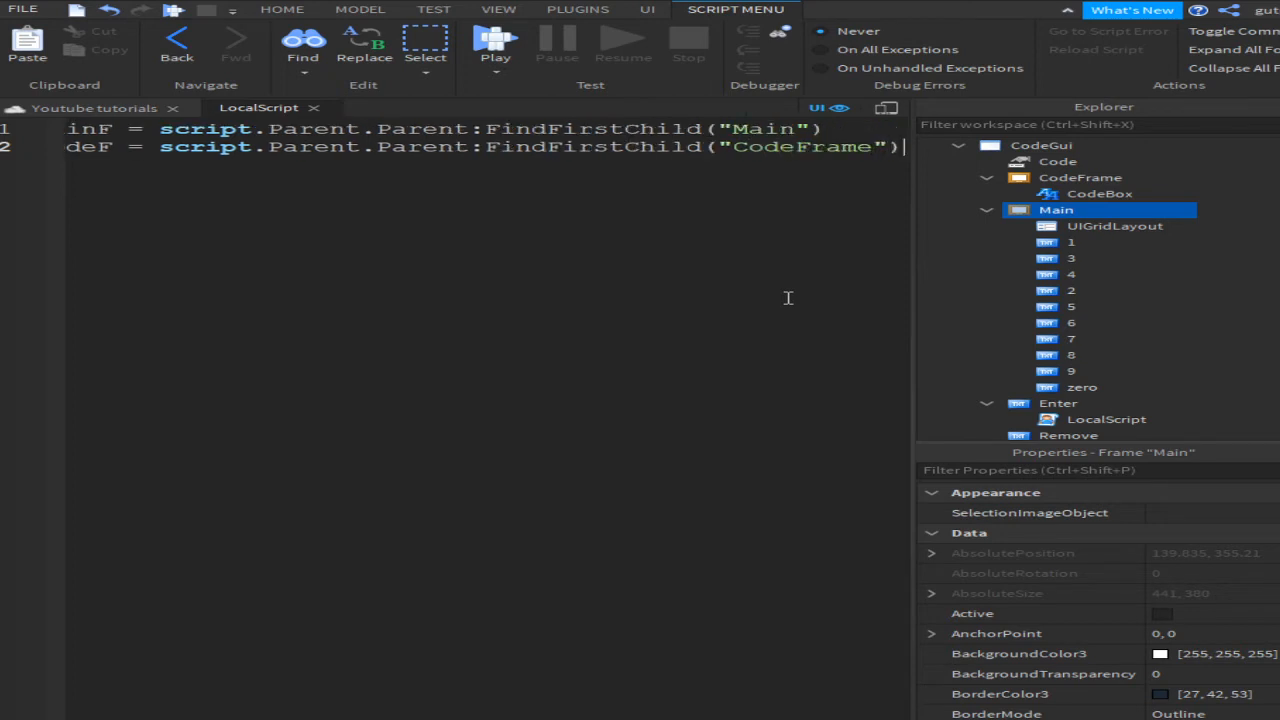
pyautogui.press('Return')
pyautogui.write('local codee')
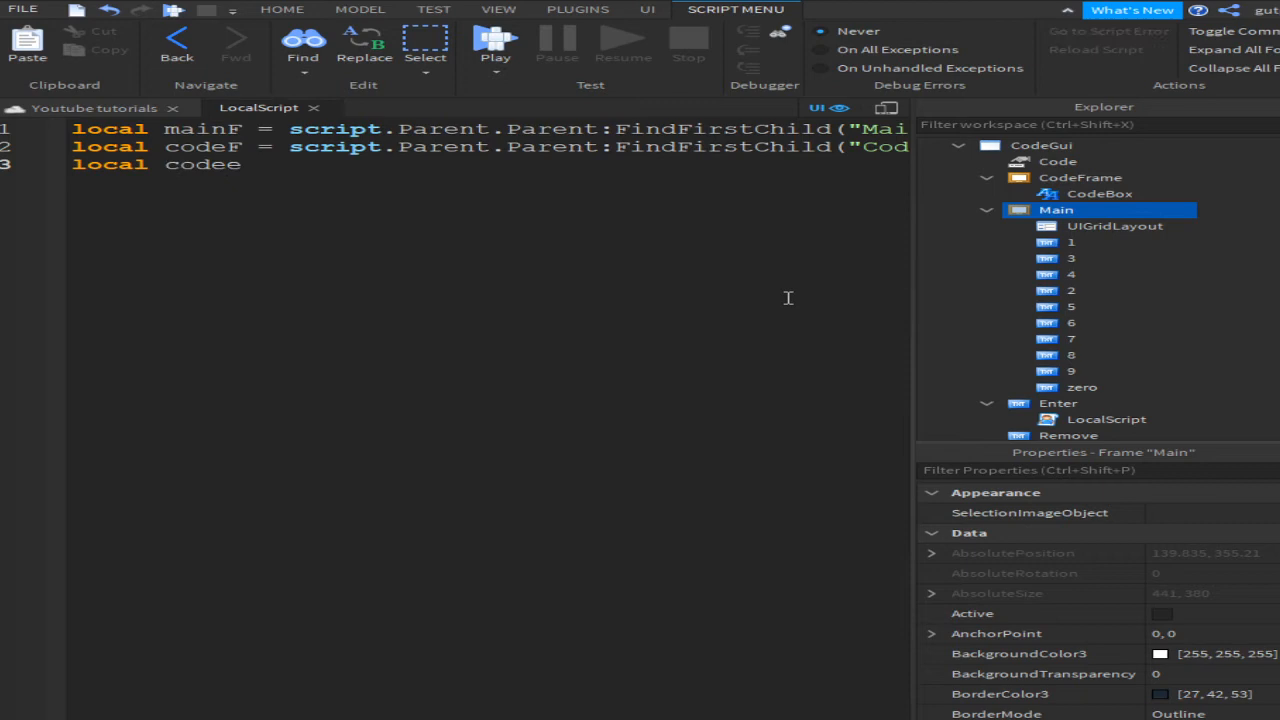
pyautogui.press('BackSpace')
pyautogui.write('Box = codeF.Code')
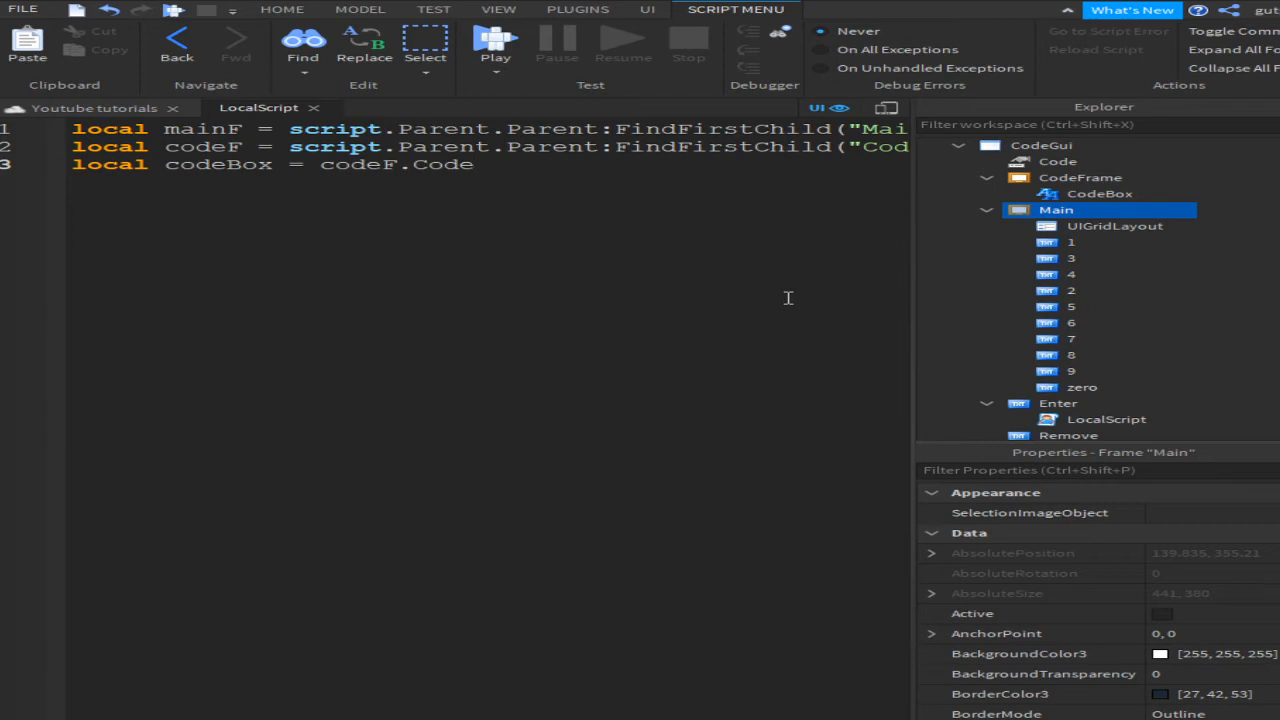
pyautogui.write('Box')
pyautogui.click(1037, 177)
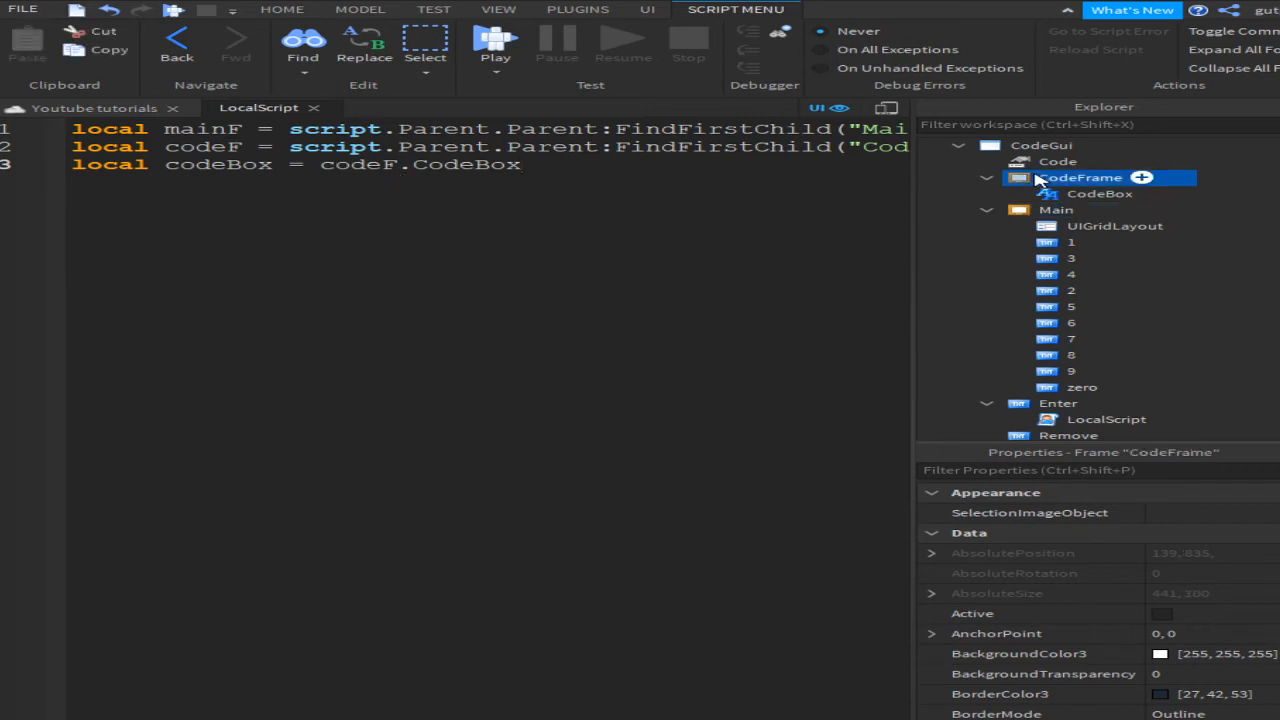
pyautogui.click(1100, 194)
pyautogui.click(818, 175)
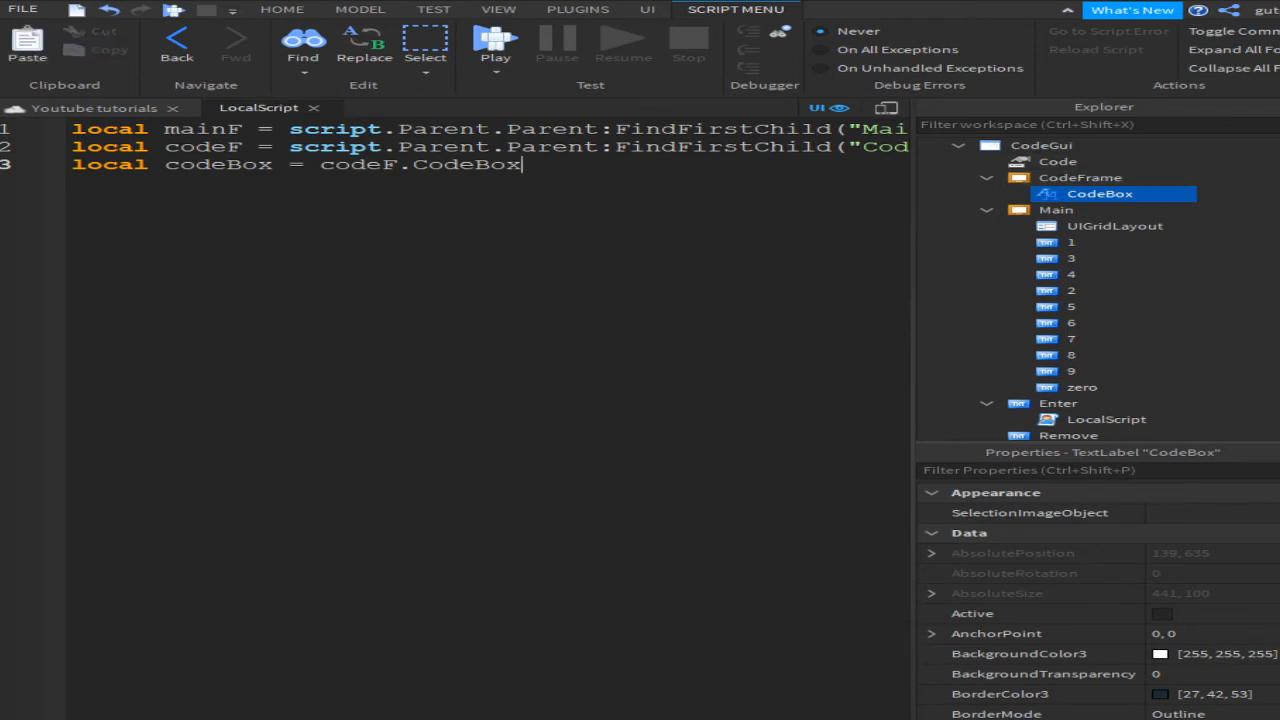
# Step: Add local code = script.Parent.Parent.Code and local doorM = game.Workspace.DoorModel
pyautogui.press('Return')
pyautogui.write('local ')
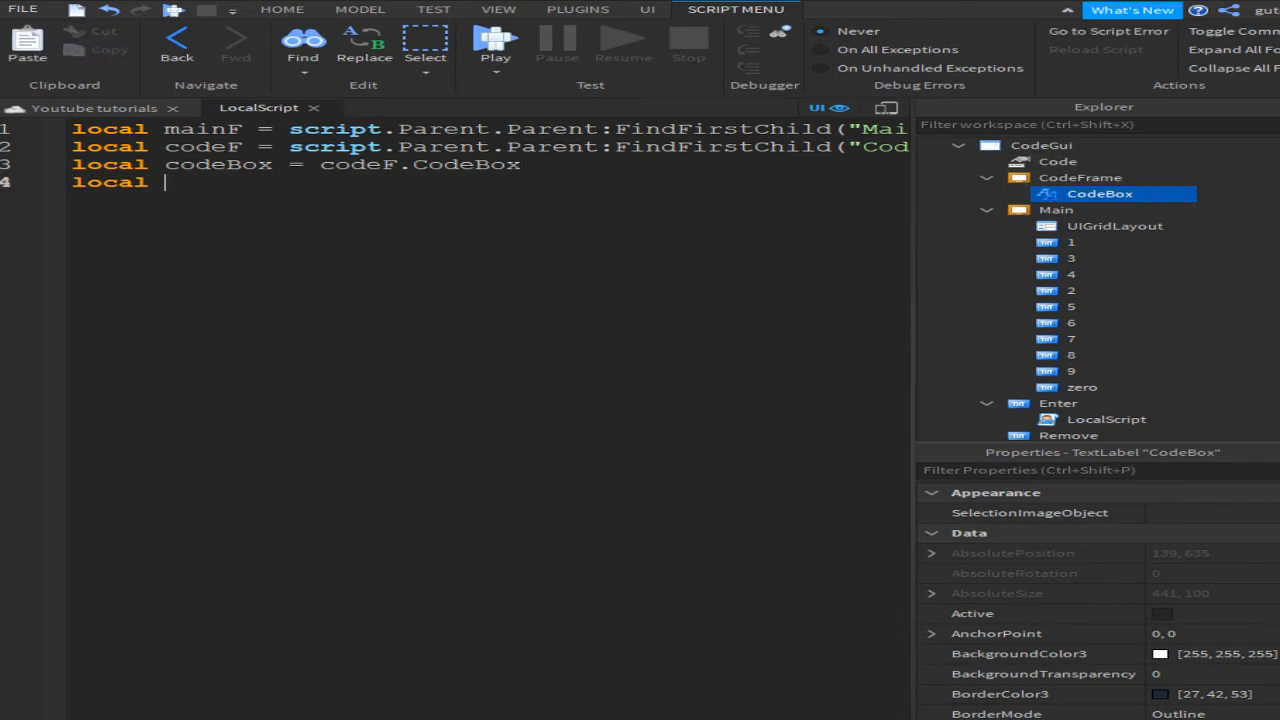
pyautogui.write('code = sc')
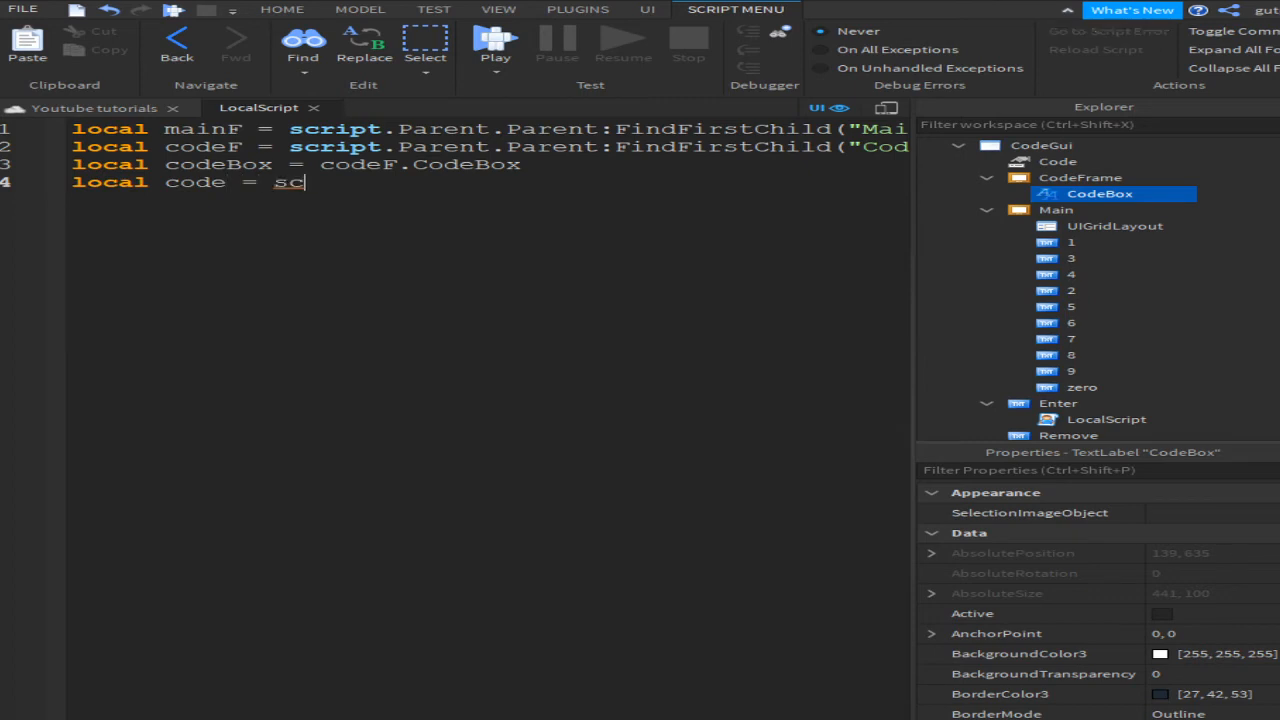
pyautogui.write('ript.pare')
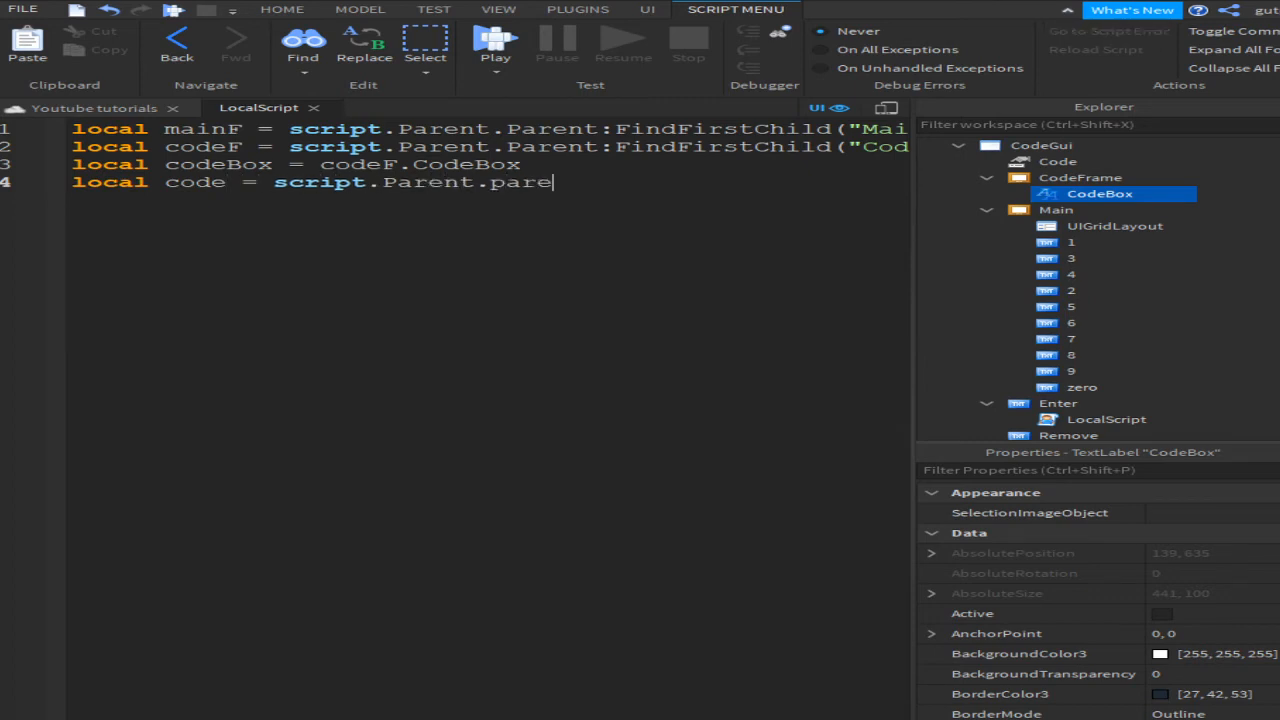
pyautogui.write('nt.Parent.Code')
pyautogui.press('Return')
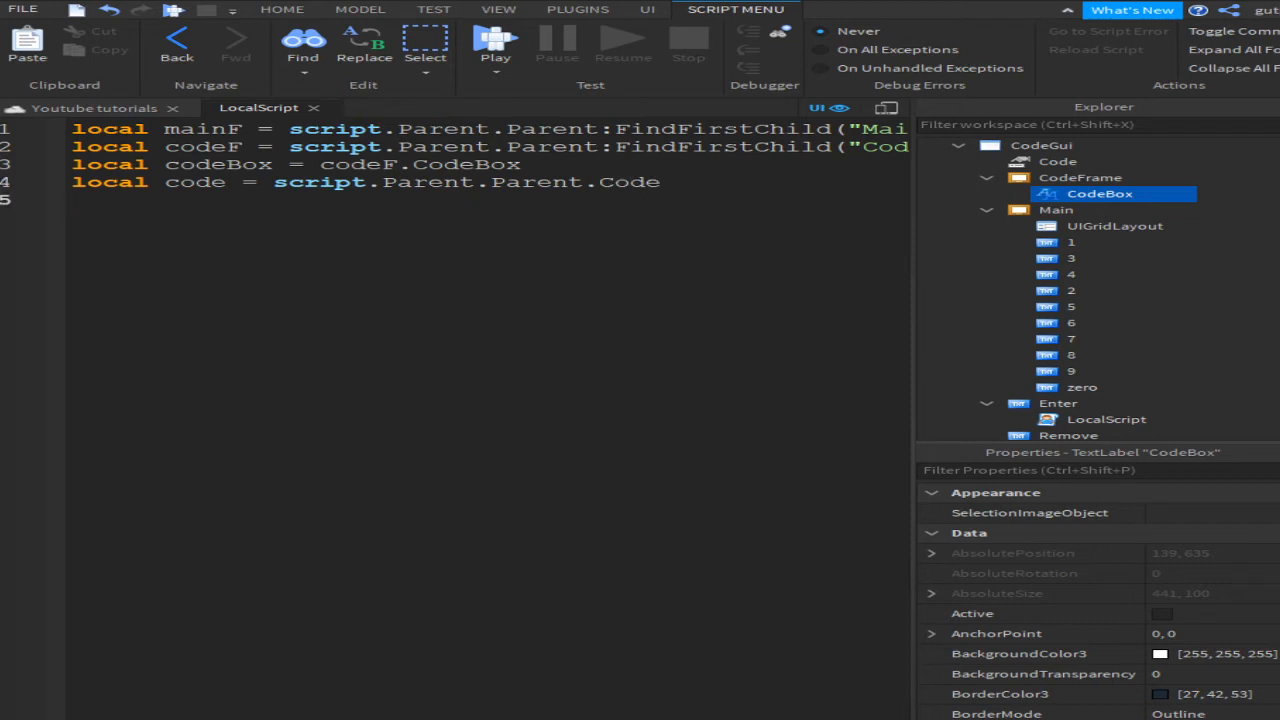
pyautogui.click(1048, 147)
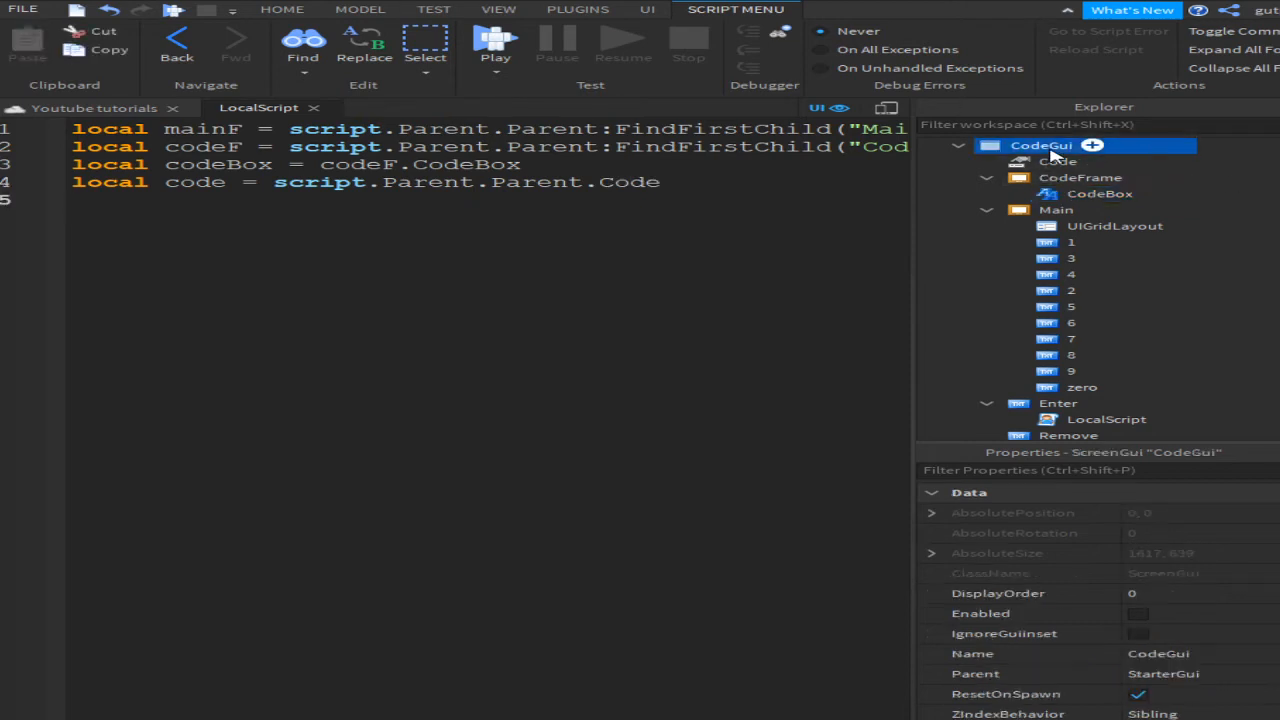
pyautogui.click(1057, 162)
pyautogui.click(1246, 203)
pyautogui.click(614, 235)
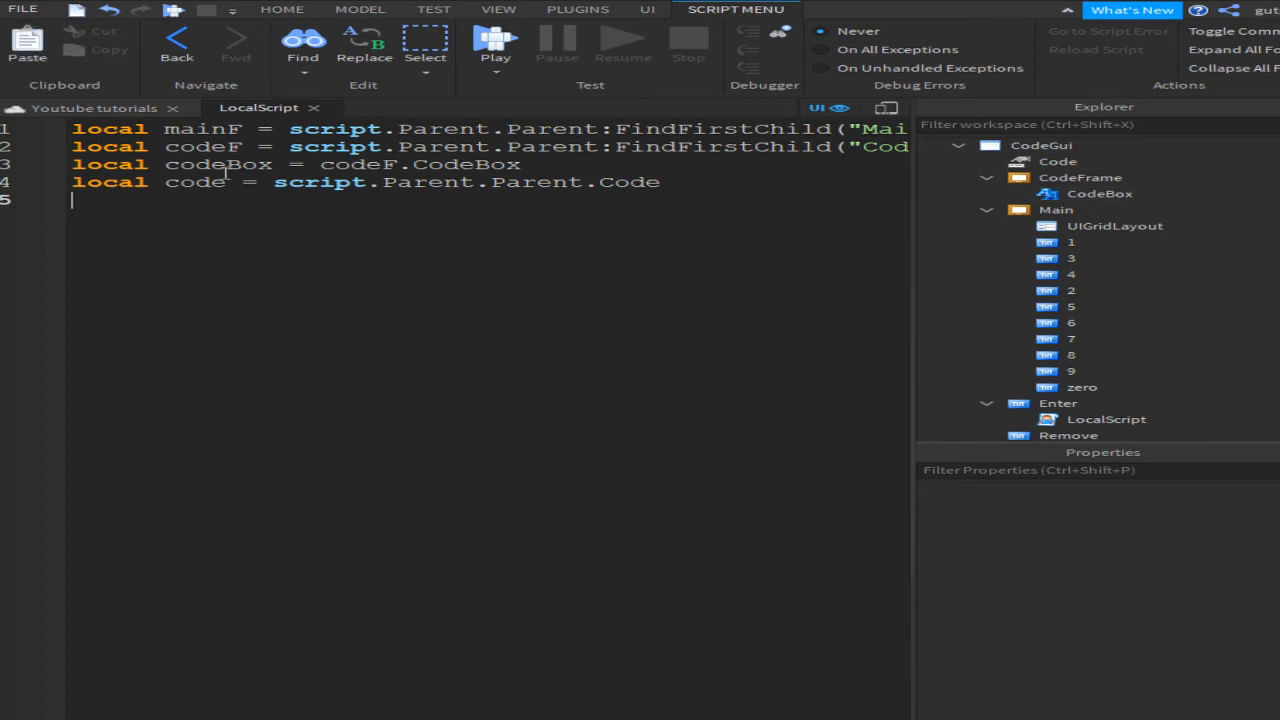
pyautogui.write('local door')
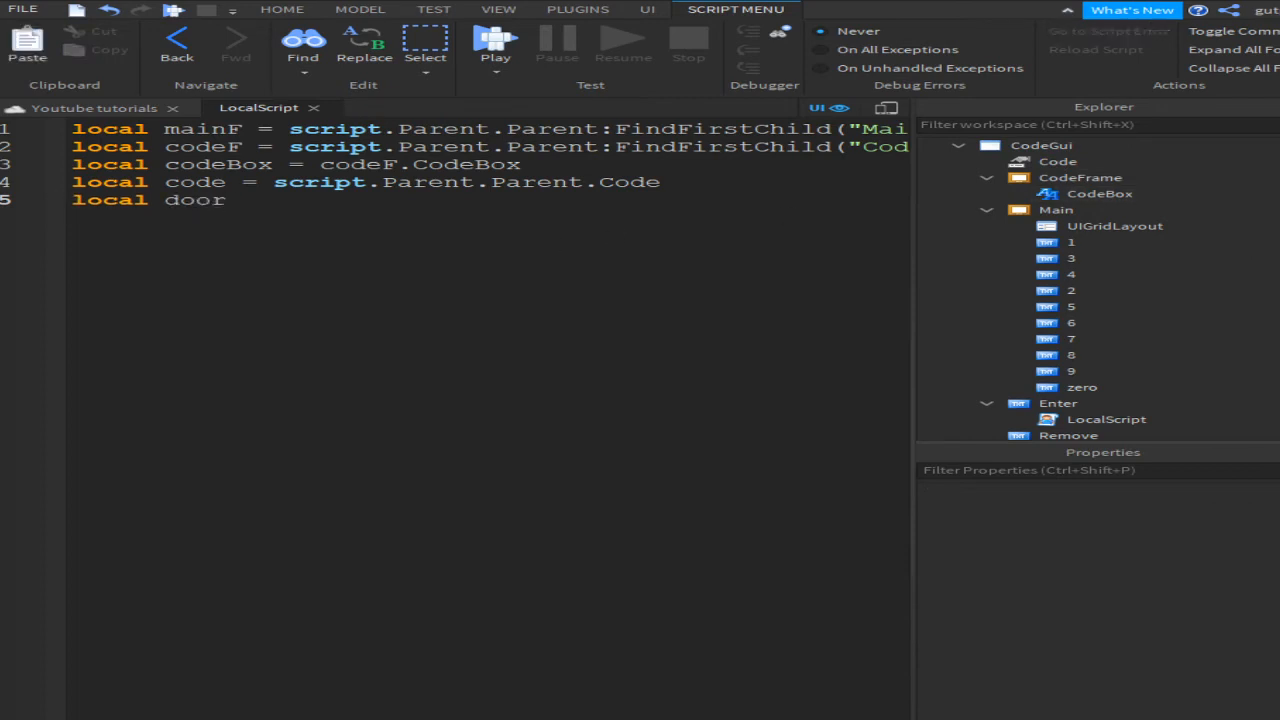
pyautogui.write('M = game.workspace.')
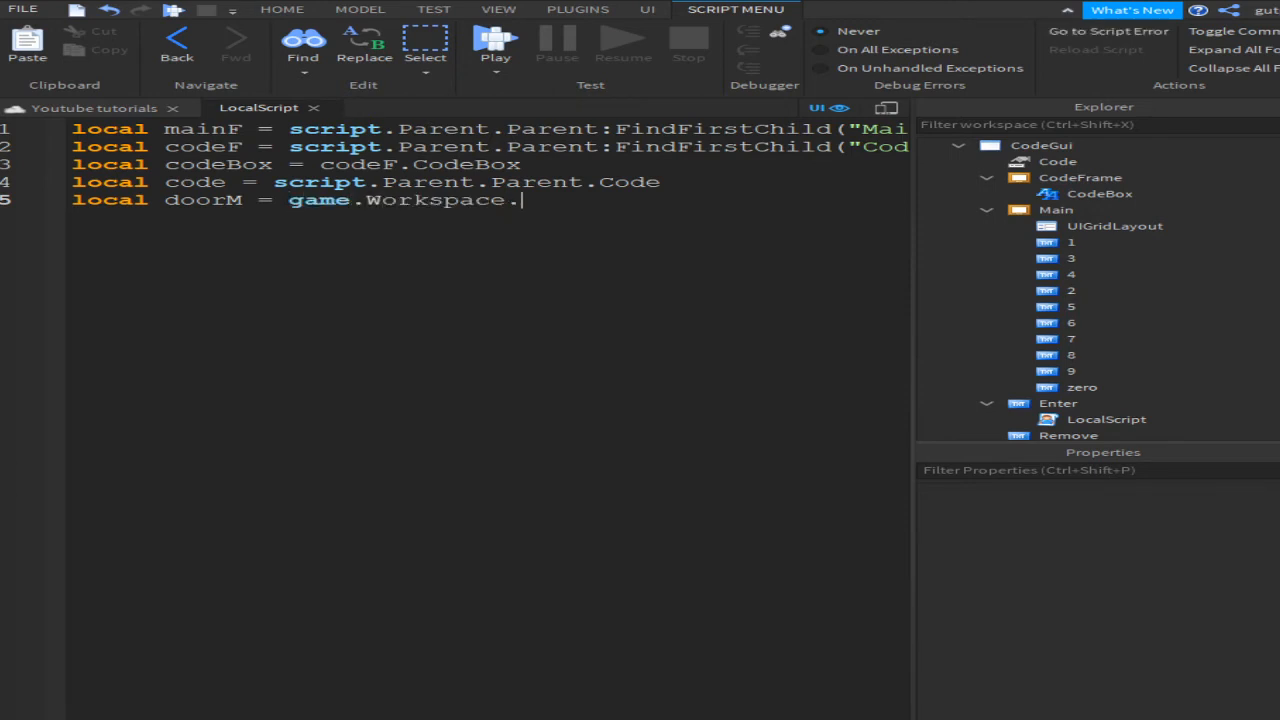
pyautogui.write('DoorModel')
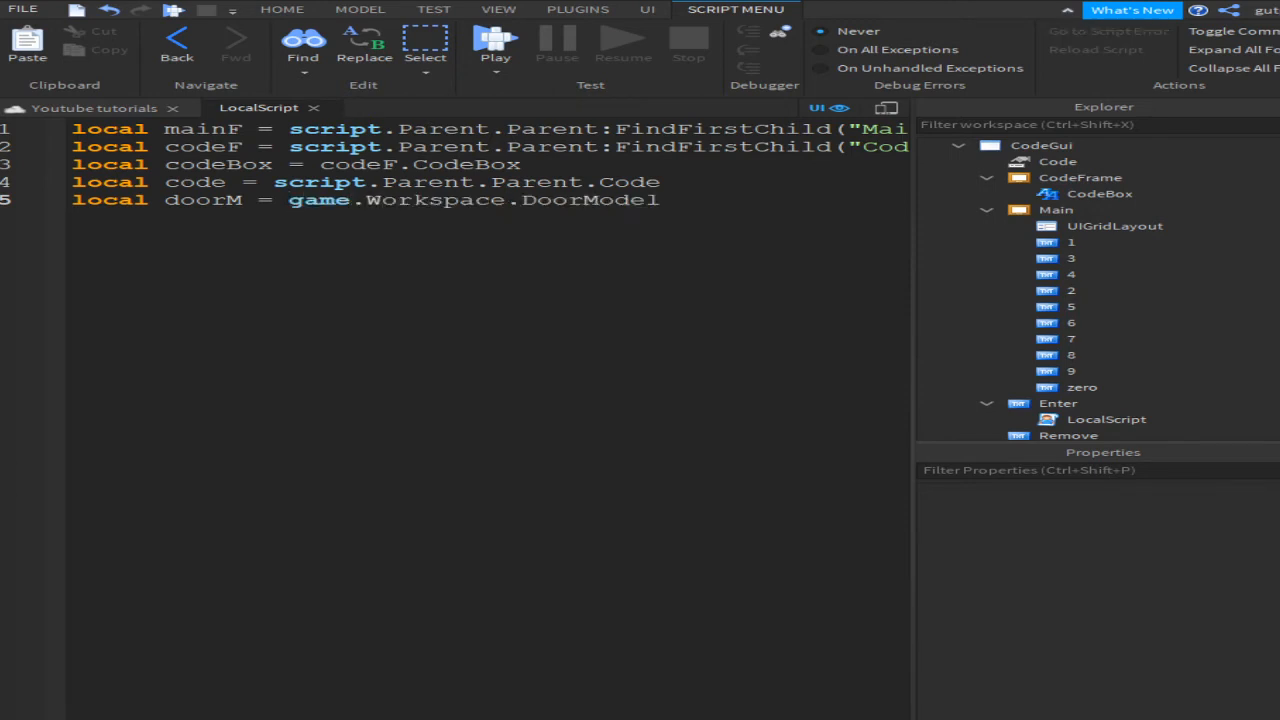
pyautogui.press('Return')
pyautogui.press('Return')
pyautogui.press('BackSpace')
# Step: Add local door = doorM.Door and local button = doorM.Button below the DoorModel line
pyautogui.write('local do')
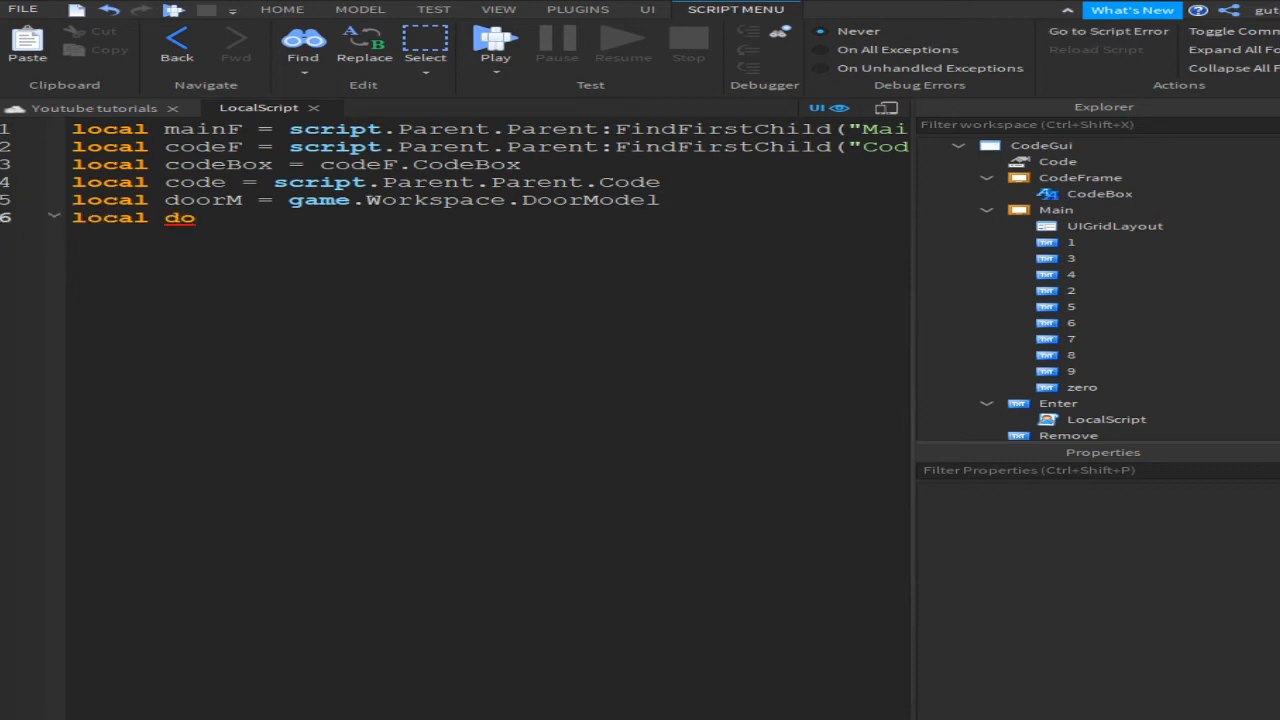
pyautogui.write('or')
pyautogui.press('BackSpace')
pyautogui.write('= g')
pyautogui.press('BackSpace')
pyautogui.press('BackSpace')
pyautogui.press('BackSpace')
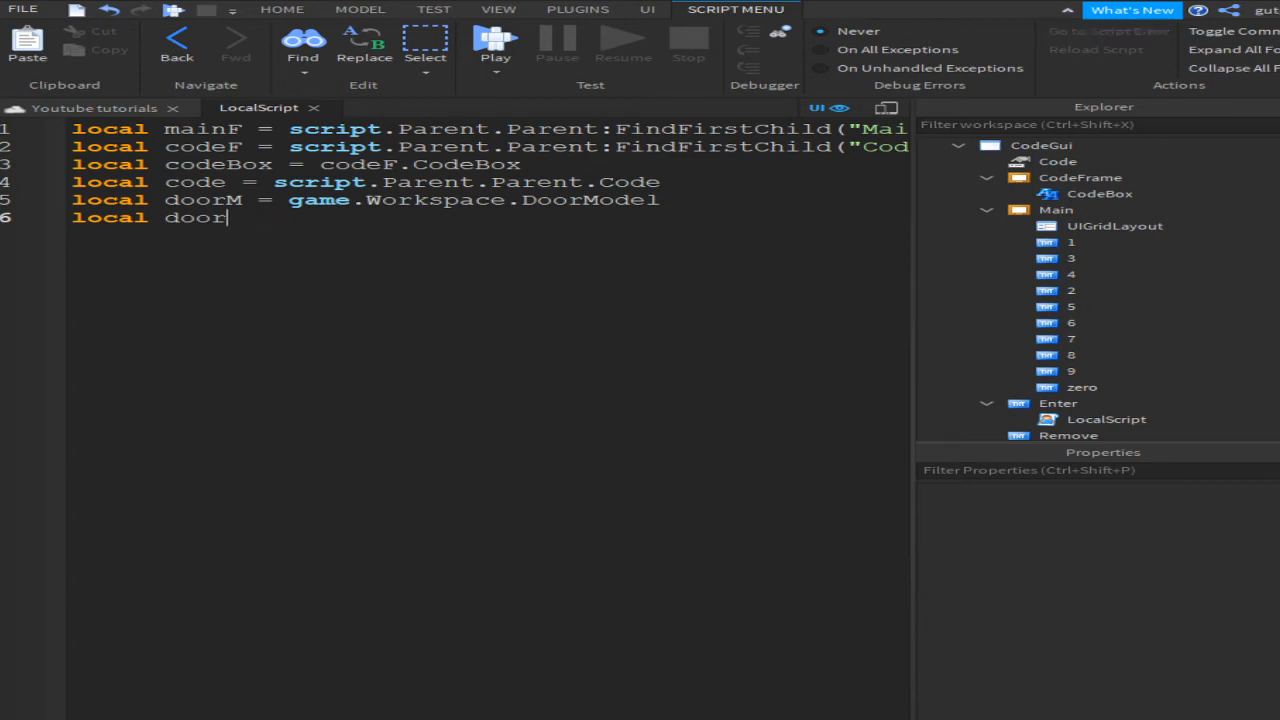
pyautogui.write('= doorM.Door')
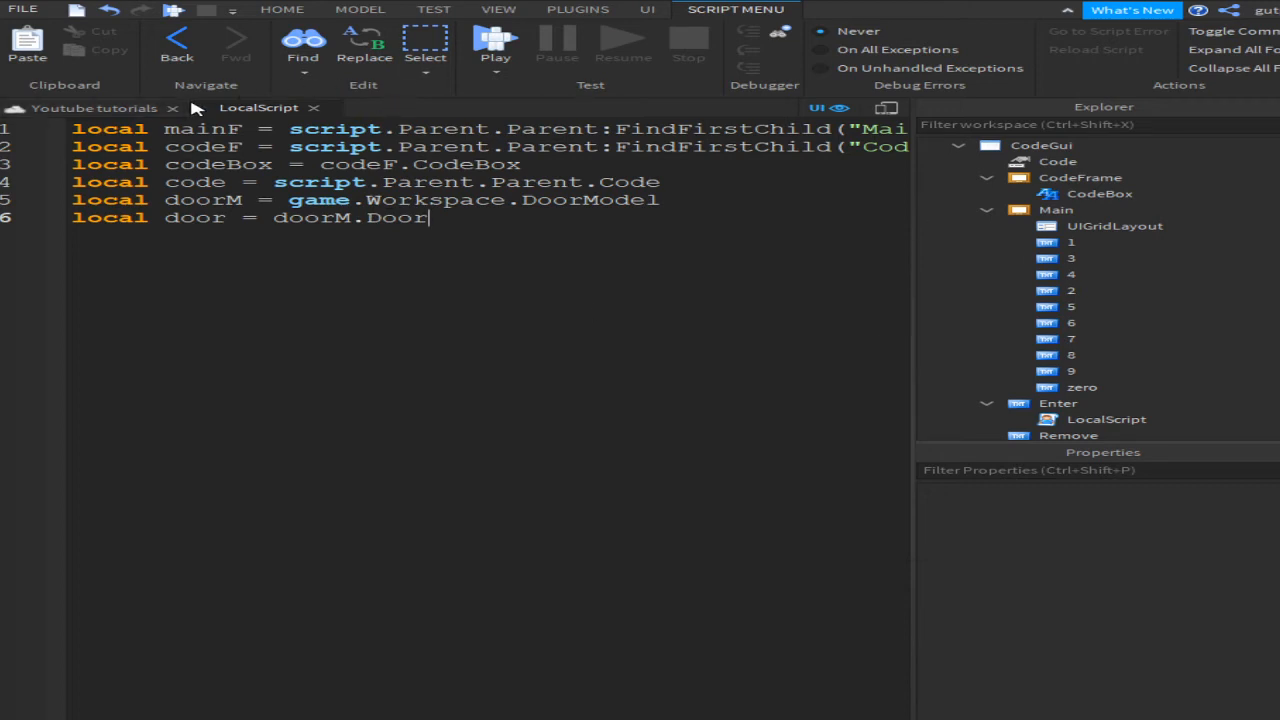
pyautogui.press('Return')
pyautogui.press('Return')
pyautogui.write('loca')
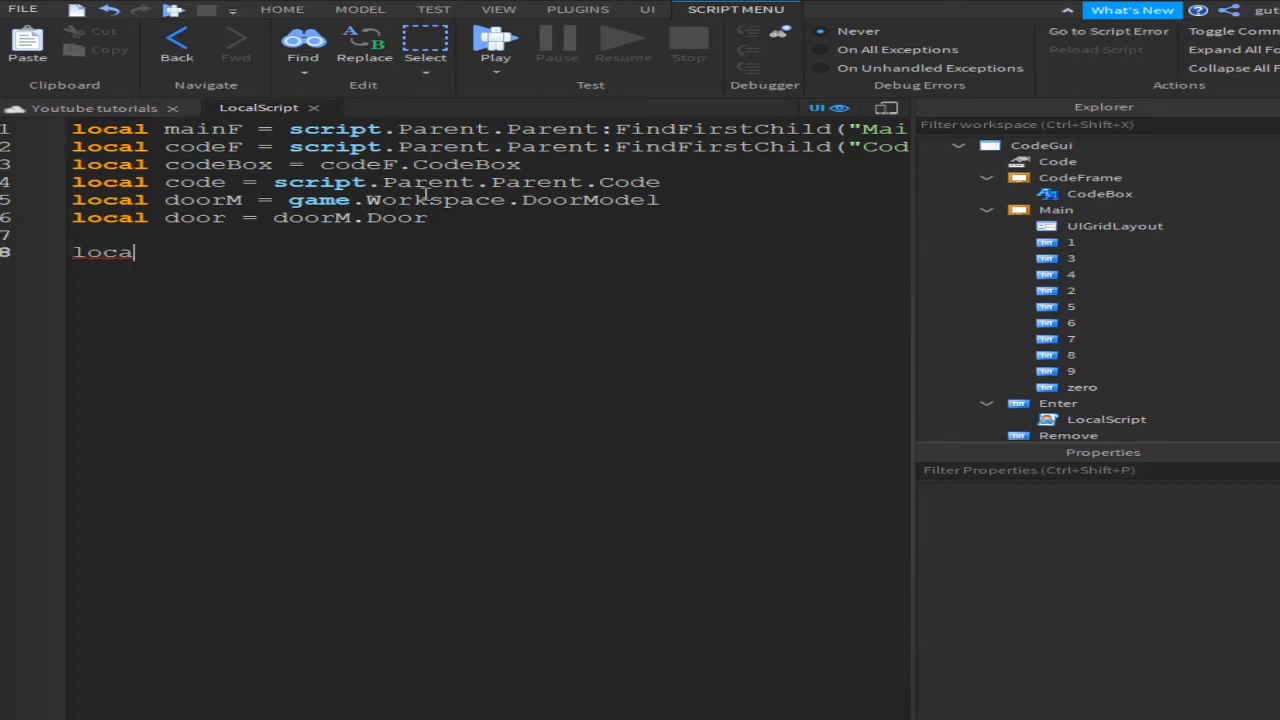
pyautogui.press('BackSpace')
pyautogui.press('BackSpace')
pyautogui.press('BackSpace')
pyautogui.press('BackSpace')
pyautogui.press('BackSpace')
pyautogui.write('local button')
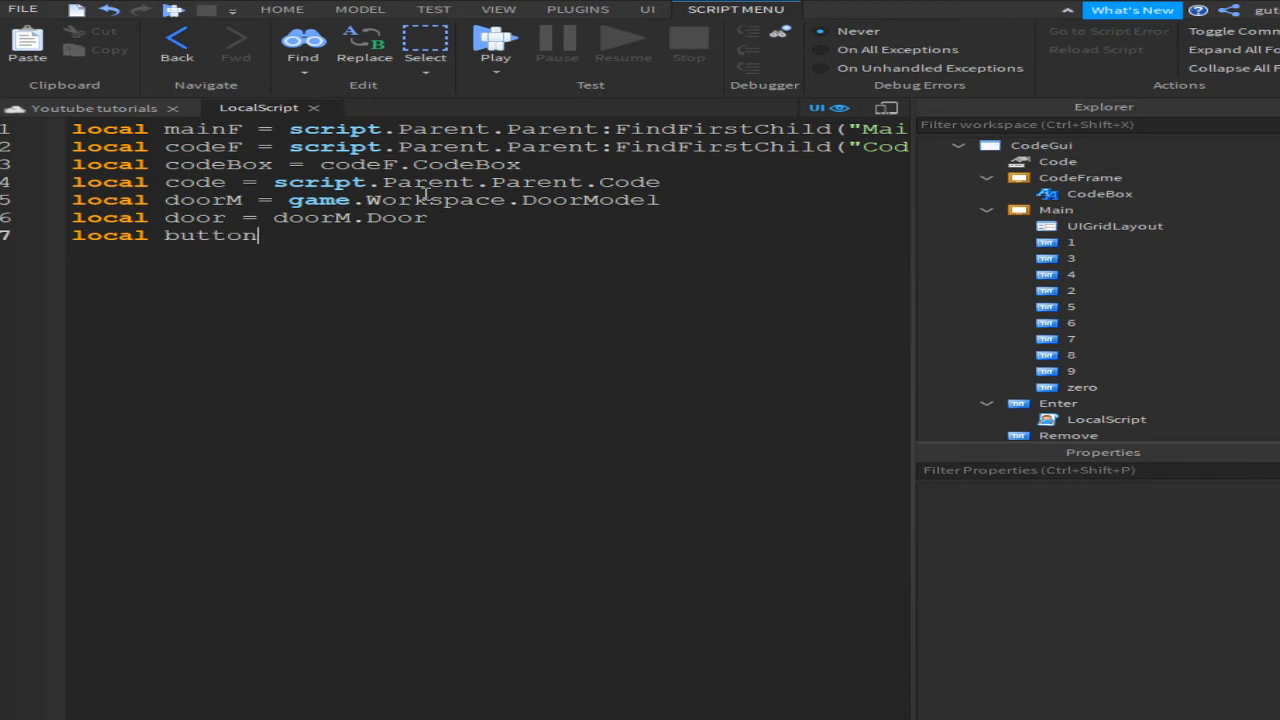
pyautogui.write(' = ')
pyautogui.write('doorM.')
pyautogui.write('Bu')
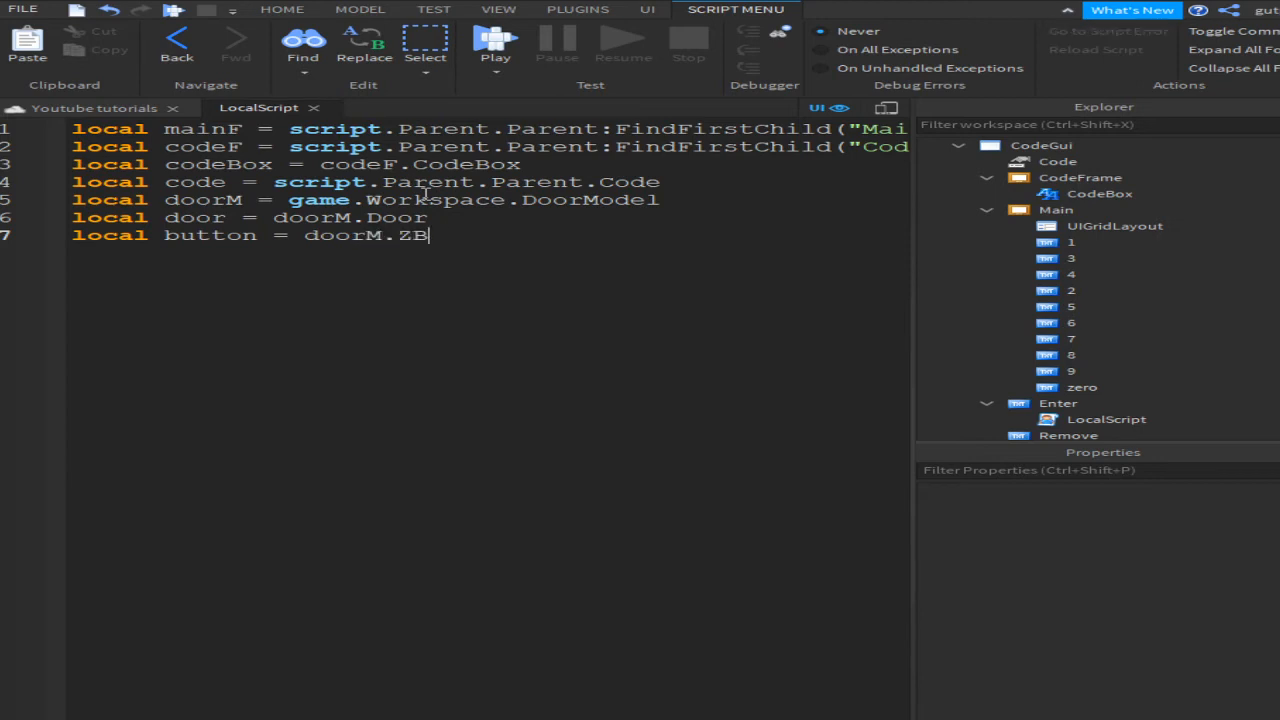
pyautogui.press('BackSpace')
pyautogui.write('utton')
pyautogui.press('Return')
pyautogui.press('Return')
# Step: Write a for i,v in pairs(mainF:GetChildren()) loop with an if v:IsA("TextButton") check
pyautogui.write('for i=')
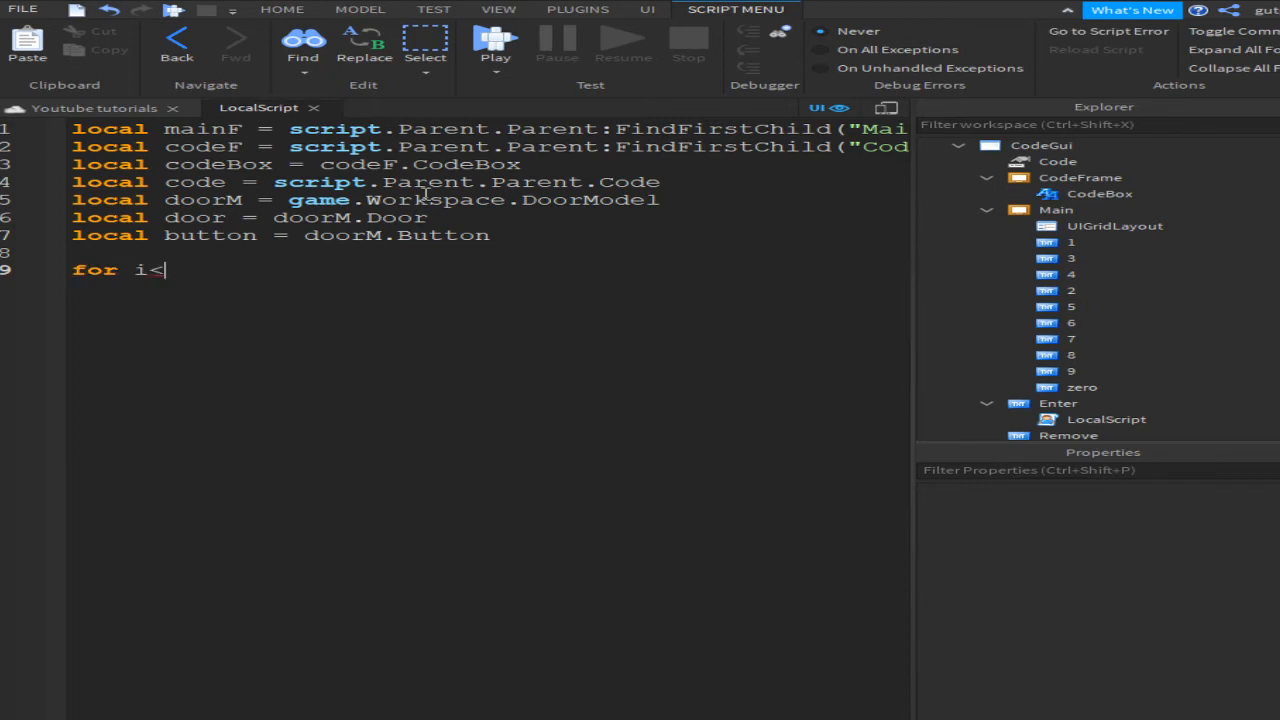
pyautogui.press('BackSpace')
pyautogui.write(',v in pairs(')
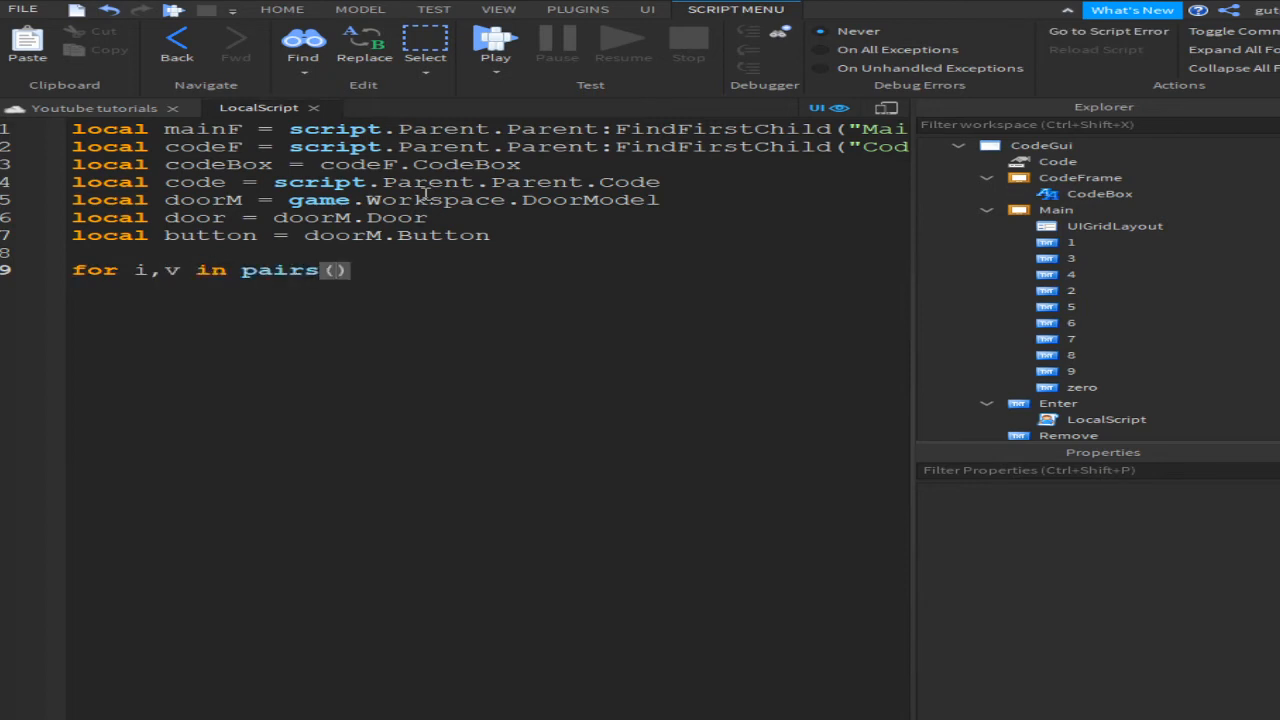
pyautogui.write('mainF:')
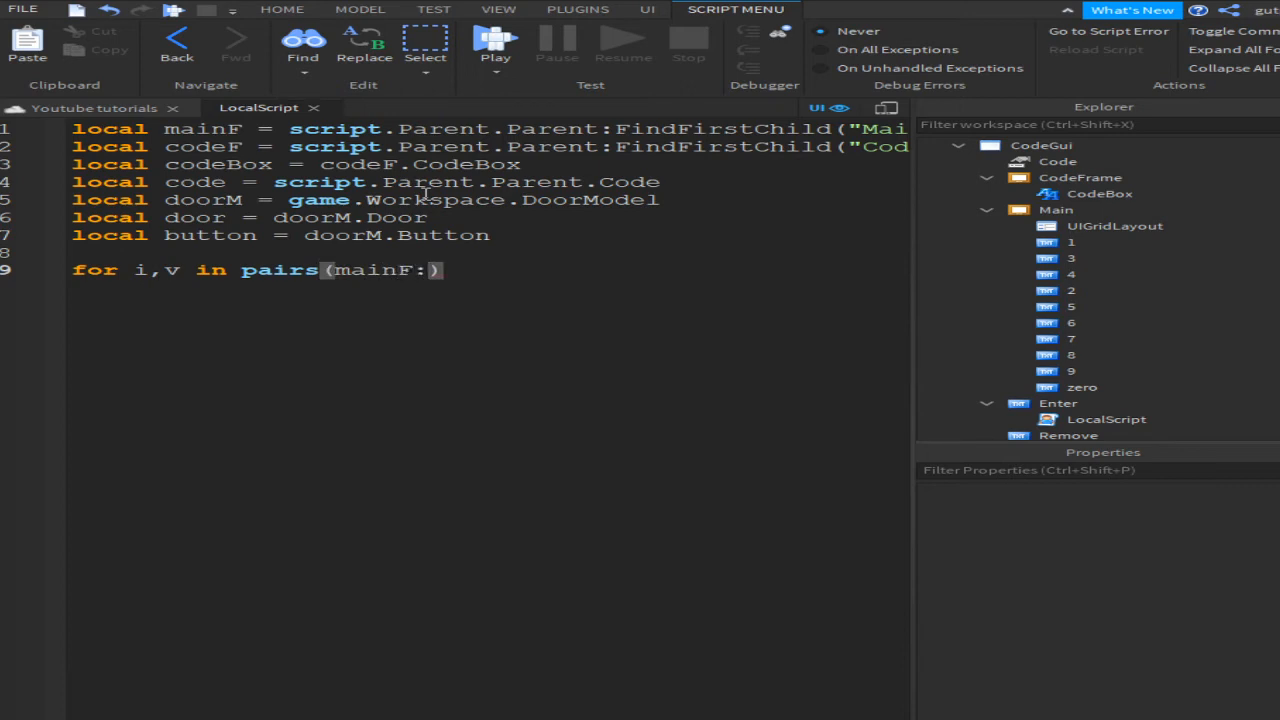
pyautogui.write('GetChildf')
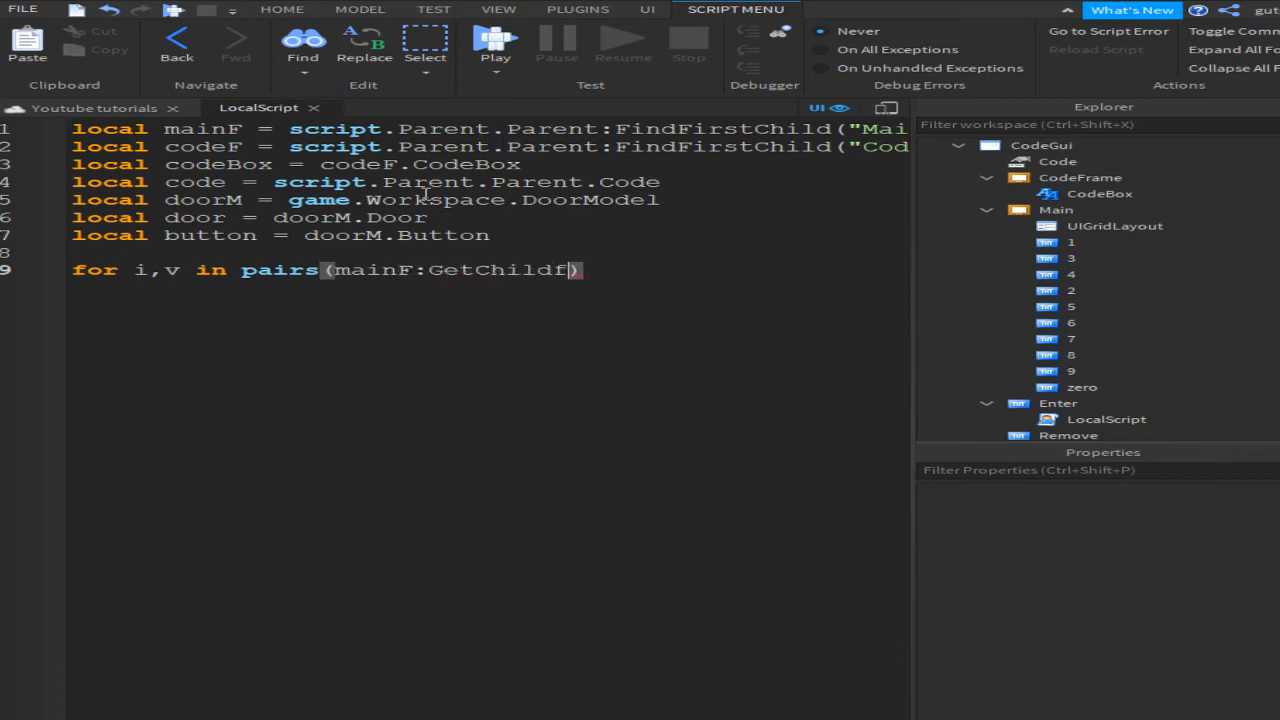
pyautogui.press('BackSpace')
pyautogui.write('ren()) ')
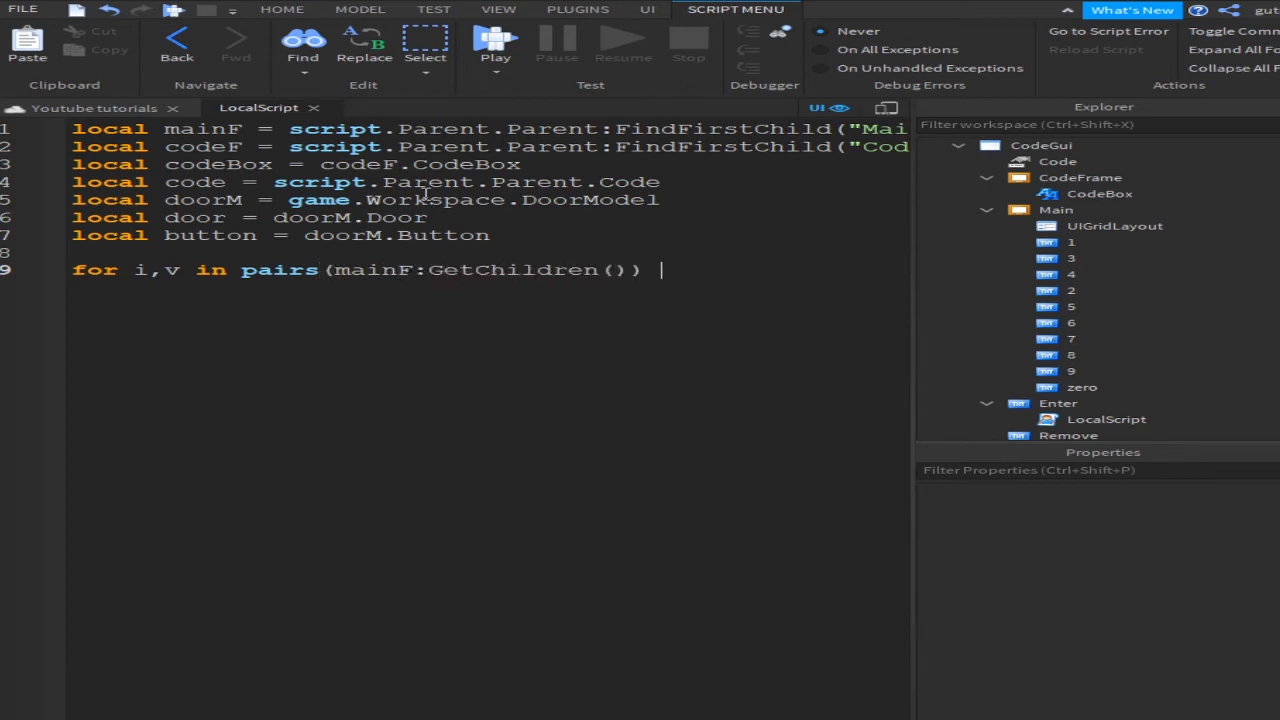
pyautogui.write('do')
pyautogui.press('Return')
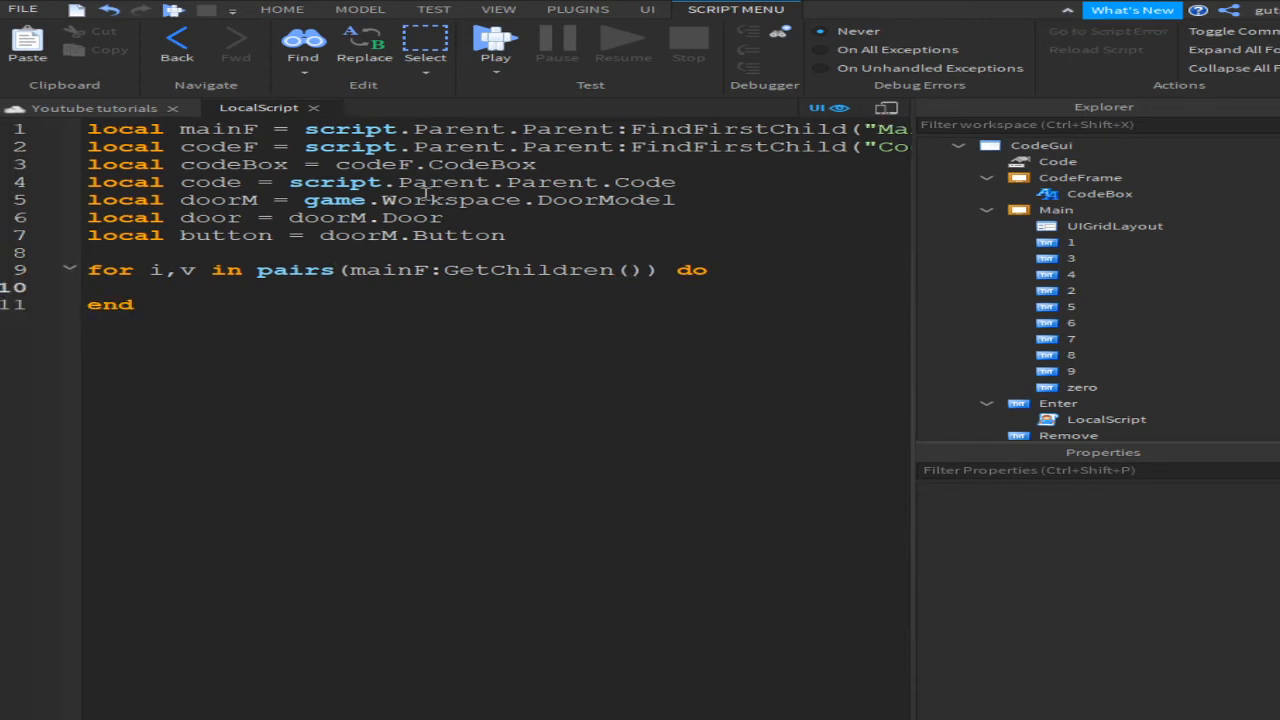
pyautogui.press('Return')
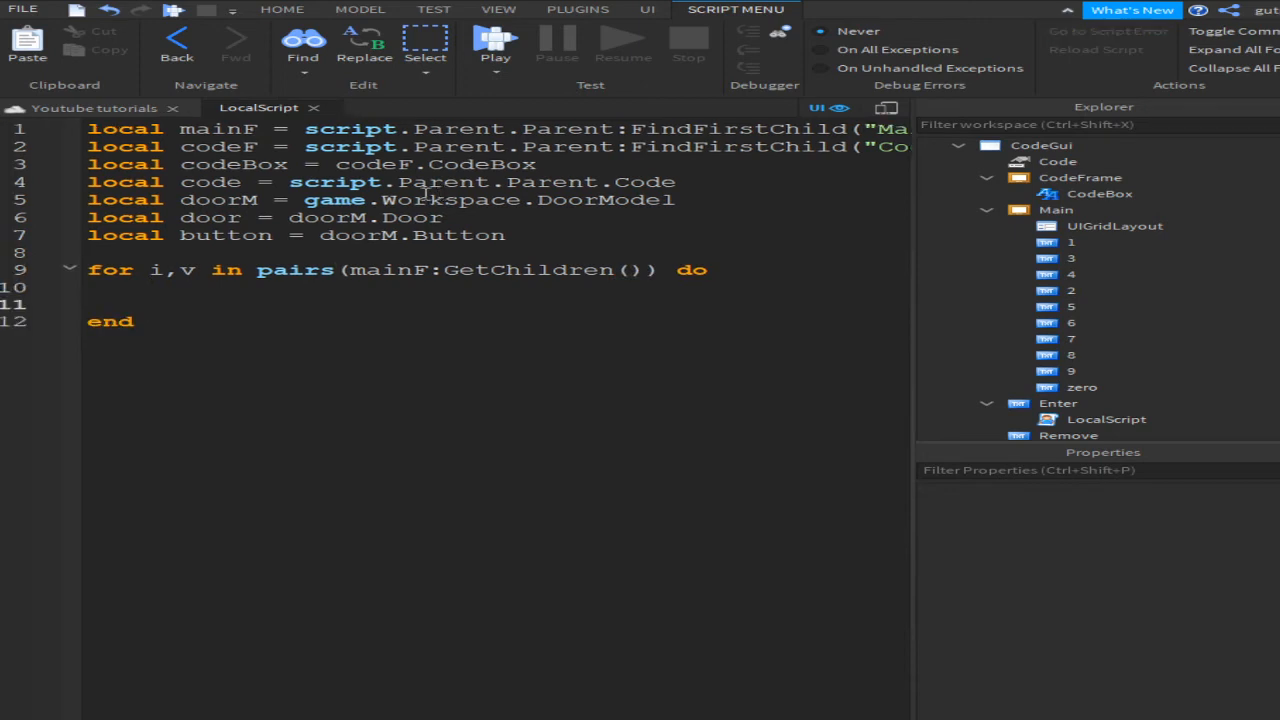
pyautogui.write('if v:IsA("")')
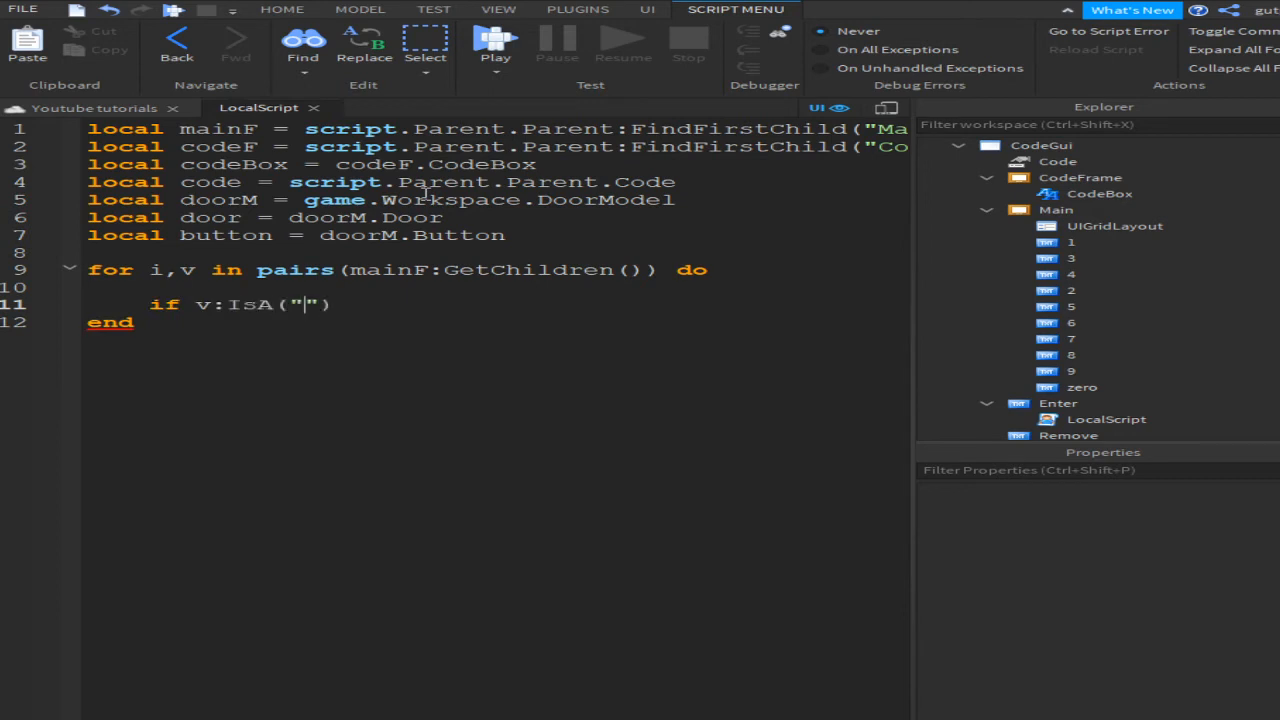
pyautogui.write('TextButton")')
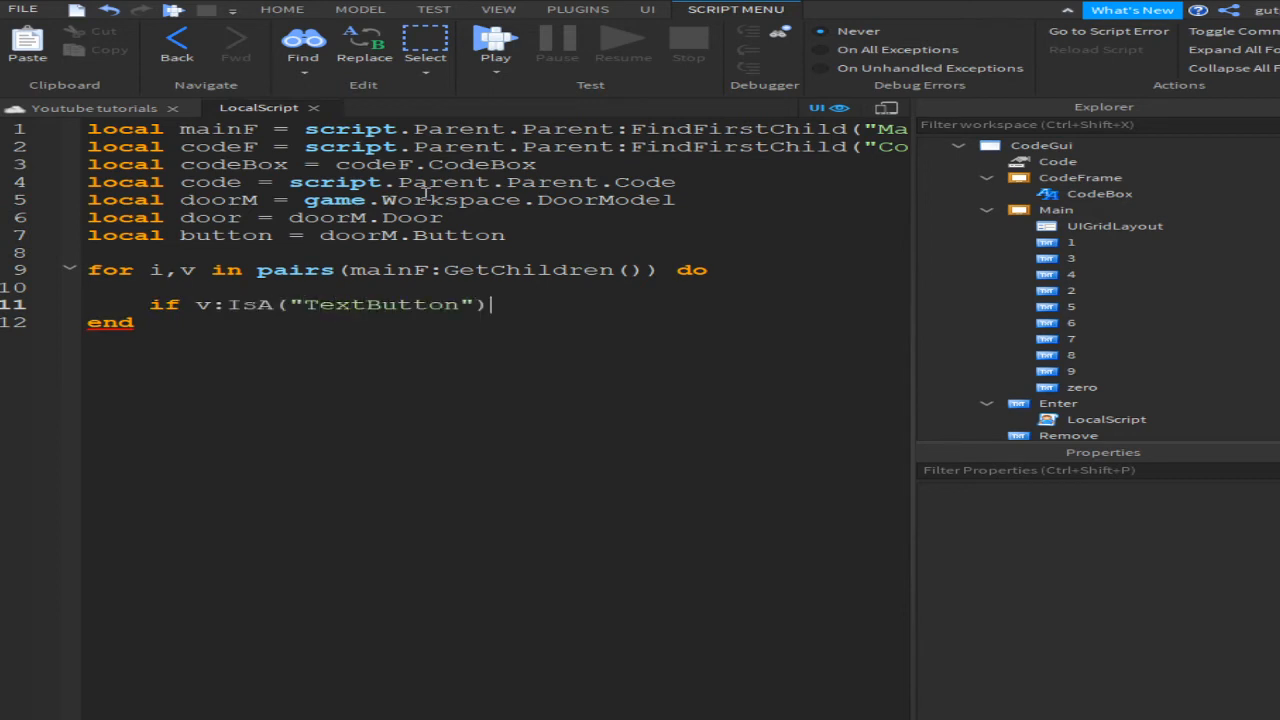
pyautogui.write(' then')
pyautogui.press('Return')
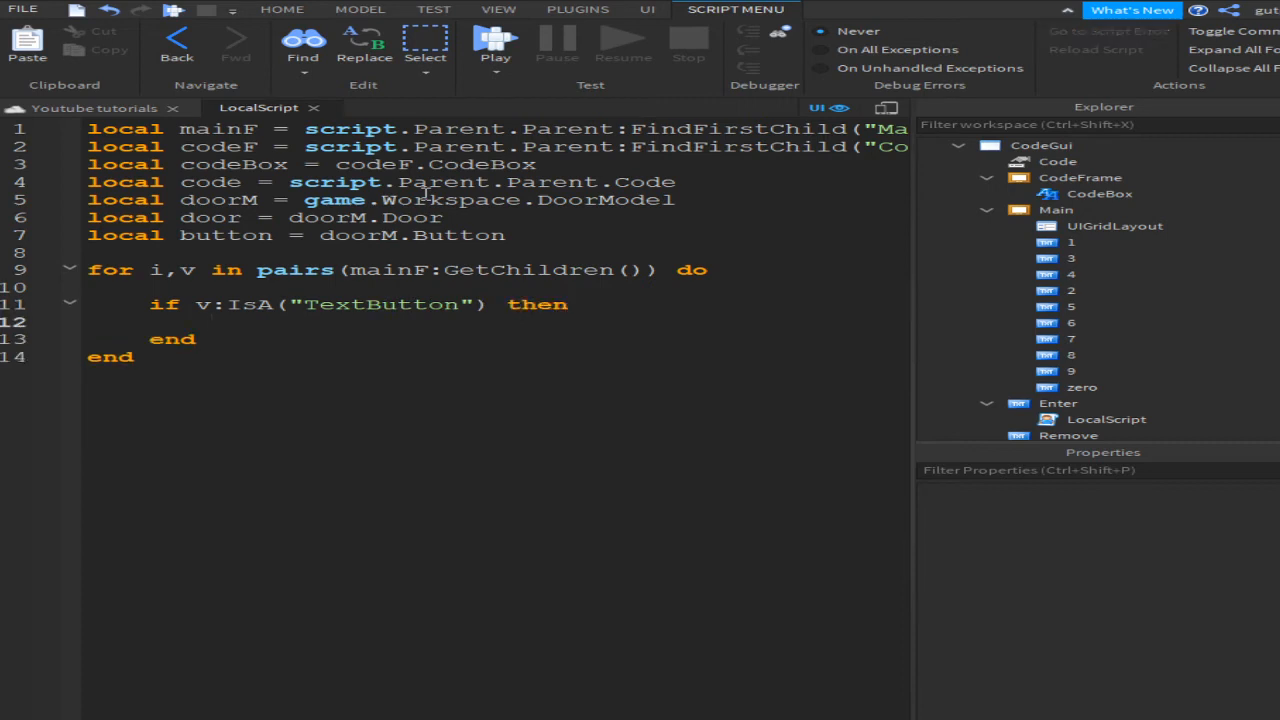
# Step: Connect v.MouseButton1Click to a function setting codeBox.Text = codeBox.Text..v.Num.Value
pyautogui.write('v.Mouse')
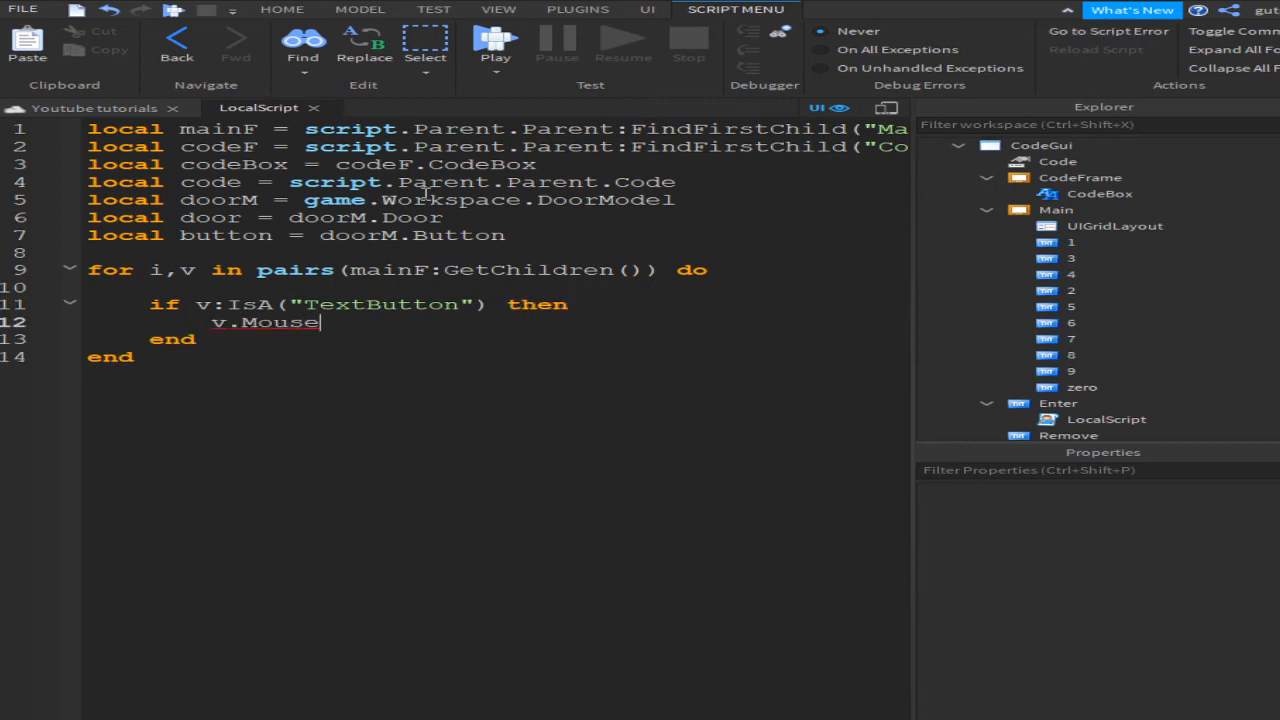
pyautogui.write('Button1Clcik')
pyautogui.press('BackSpace')
pyautogui.press('BackSpace')
pyautogui.press('BackSpace')
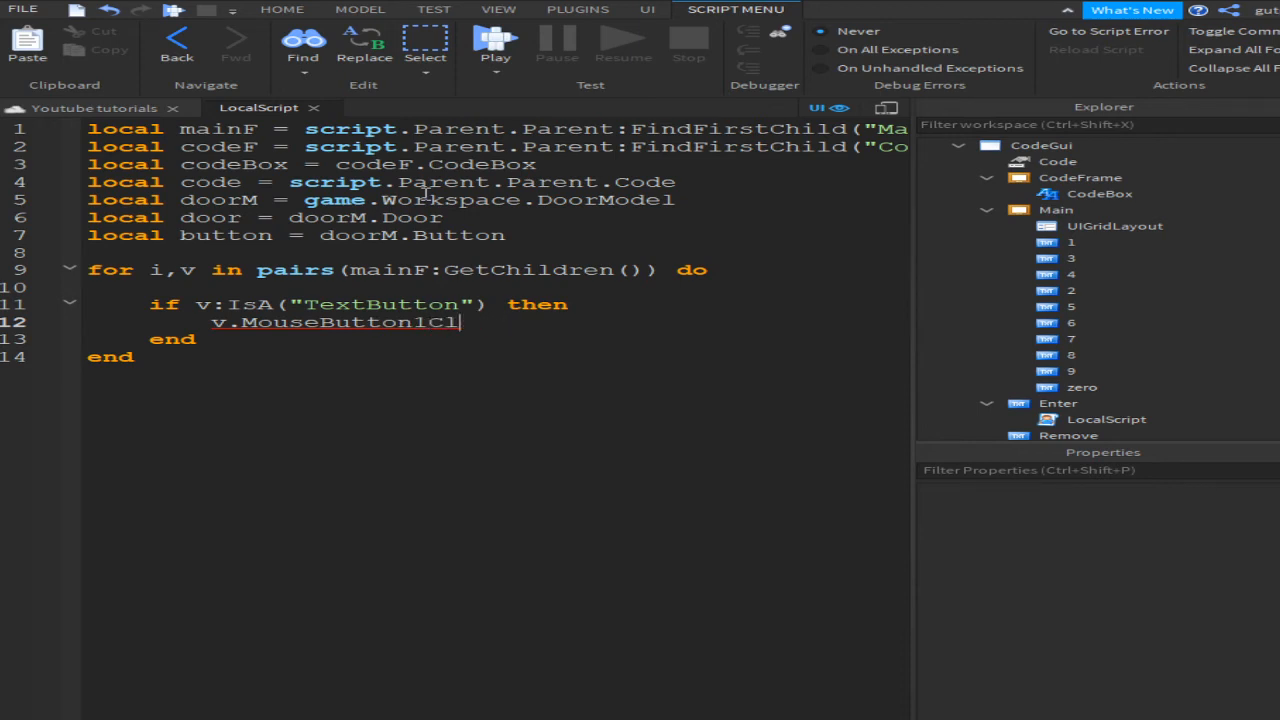
pyautogui.write('ick:Connec')
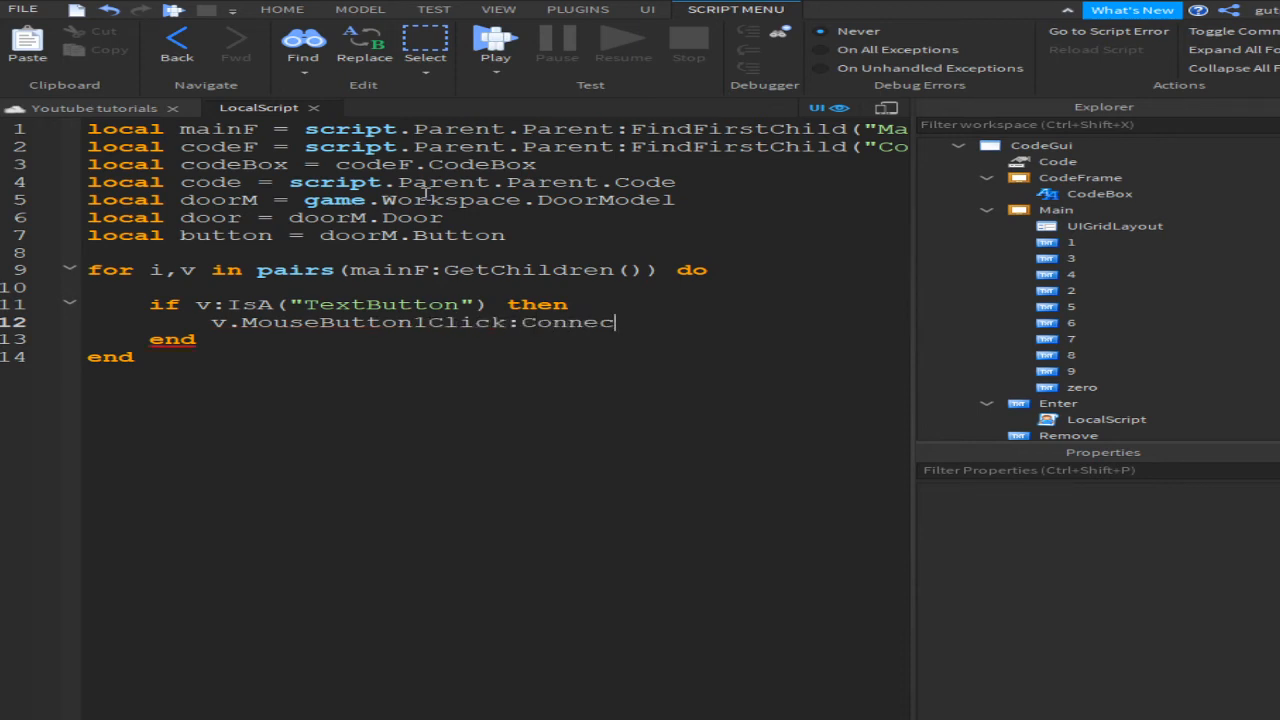
pyautogui.write('t(function')
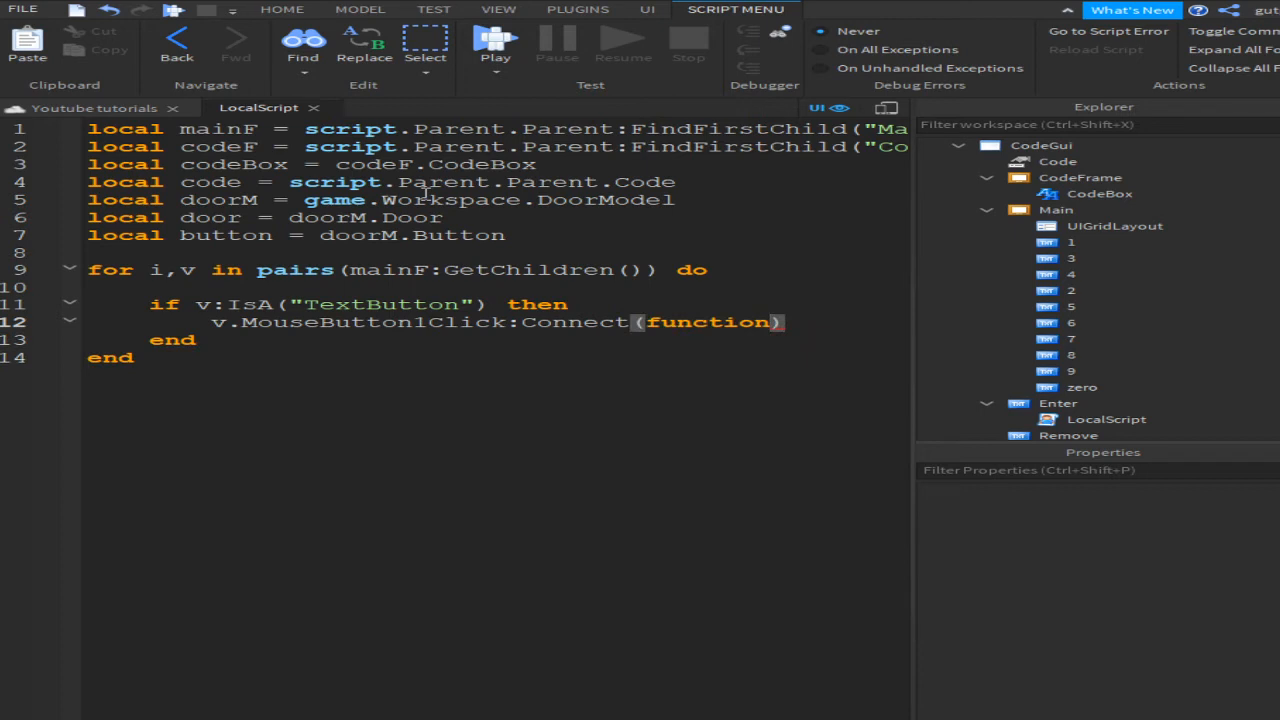
pyautogui.write('())')
pyautogui.press('BackSpace')
pyautogui.press('Return')
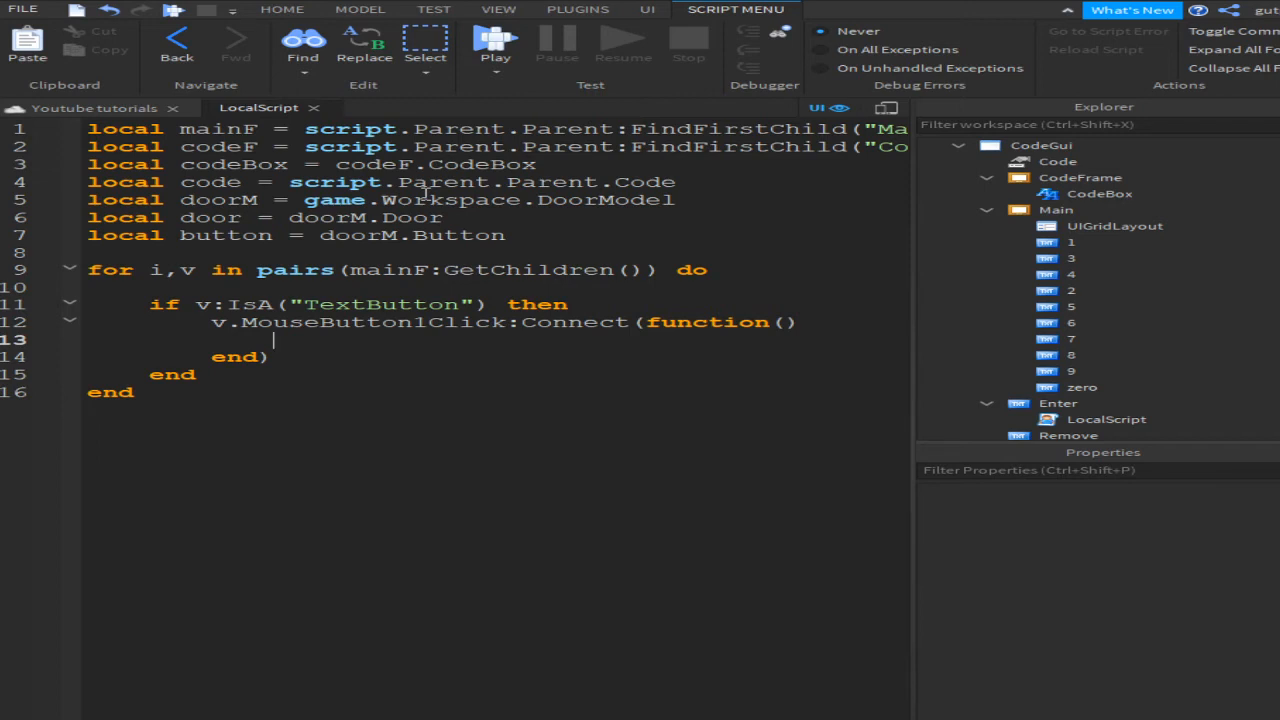
pyautogui.write('co')
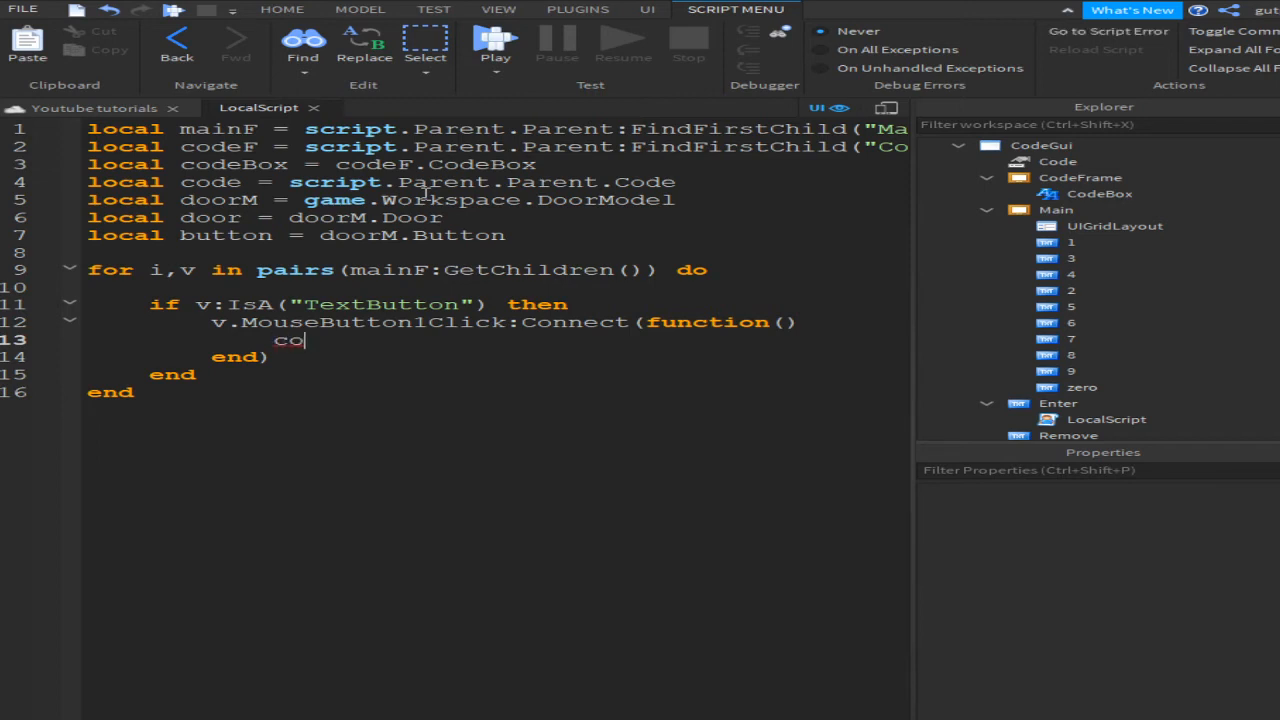
pyautogui.write('deBox.Text = cod')
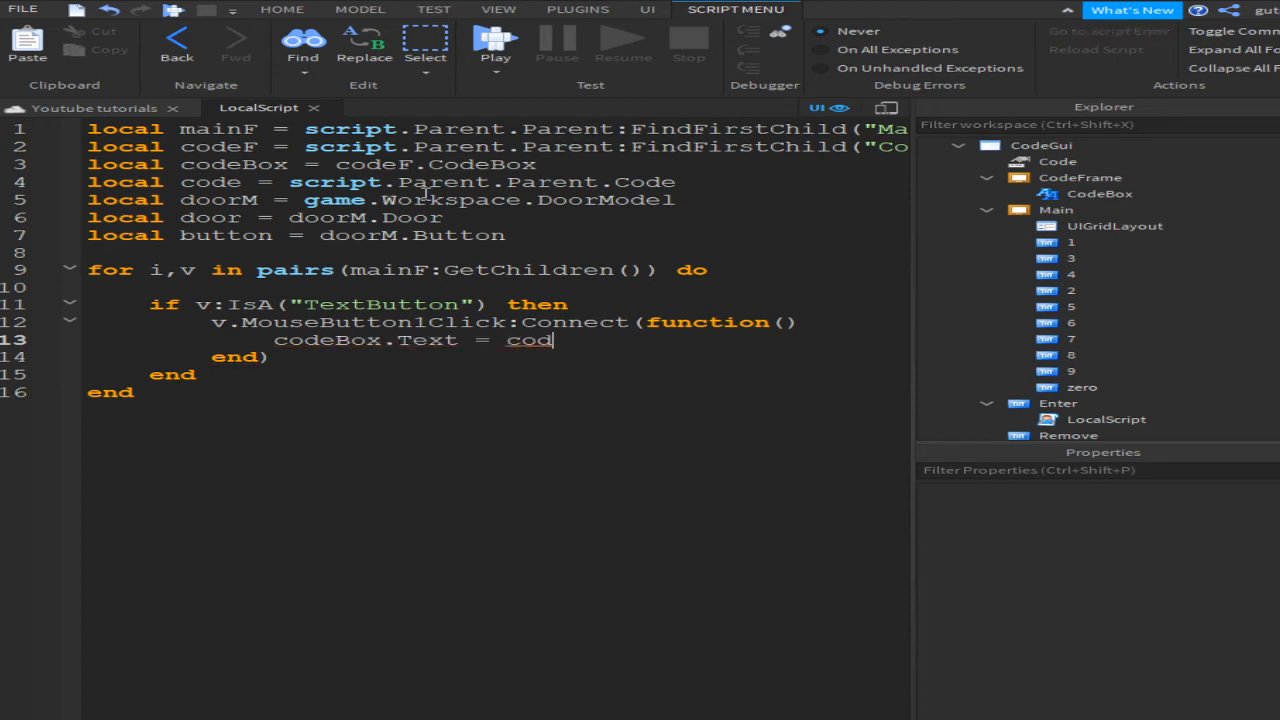
pyautogui.write('eBox.Text')
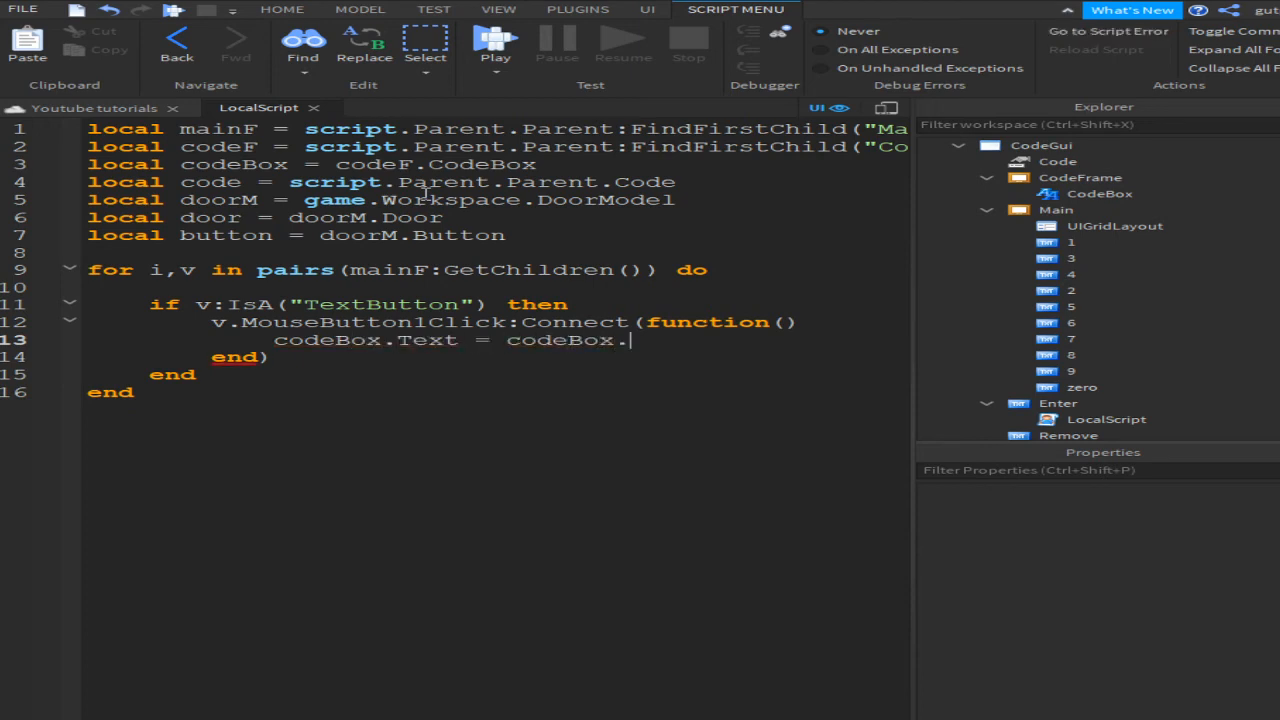
pyautogui.write('..v.Num.Value')
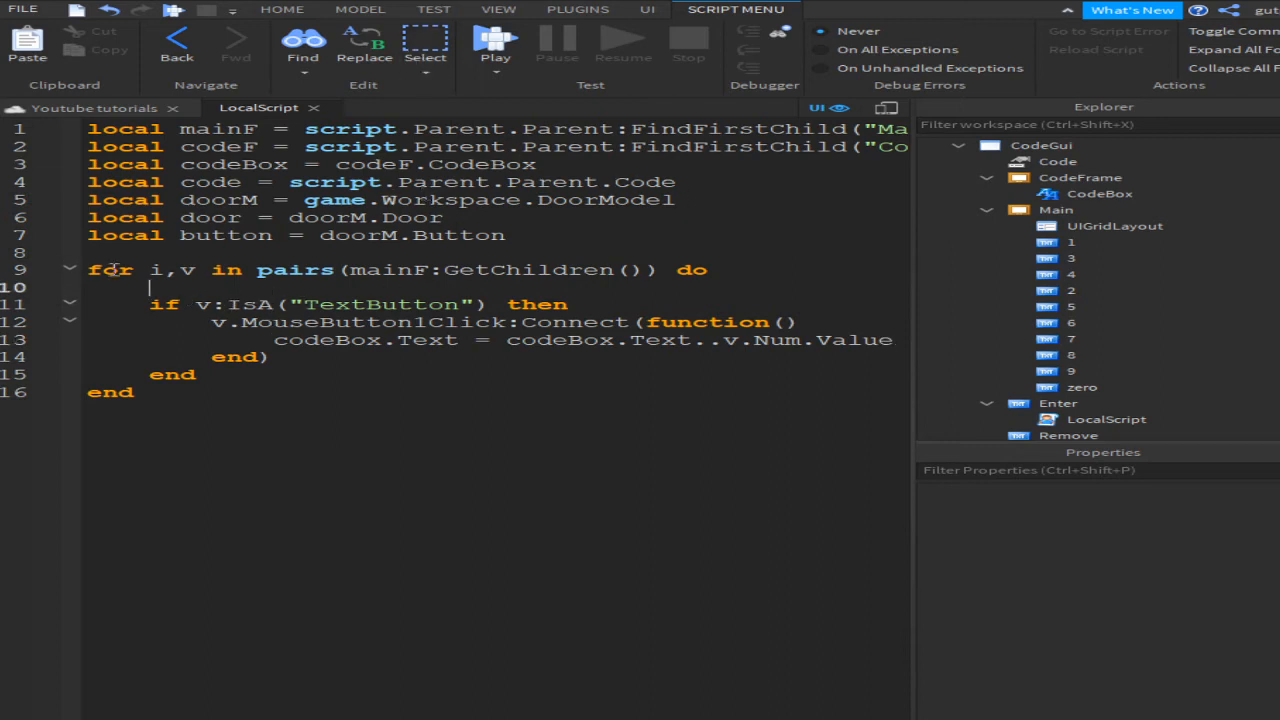
# Step: Review the loop header, TextButton check and click event against Main's children in Explorer
pyautogui.moveTo(150, 270); pyautogui.dragTo(276, 265)
pyautogui.press('Up')
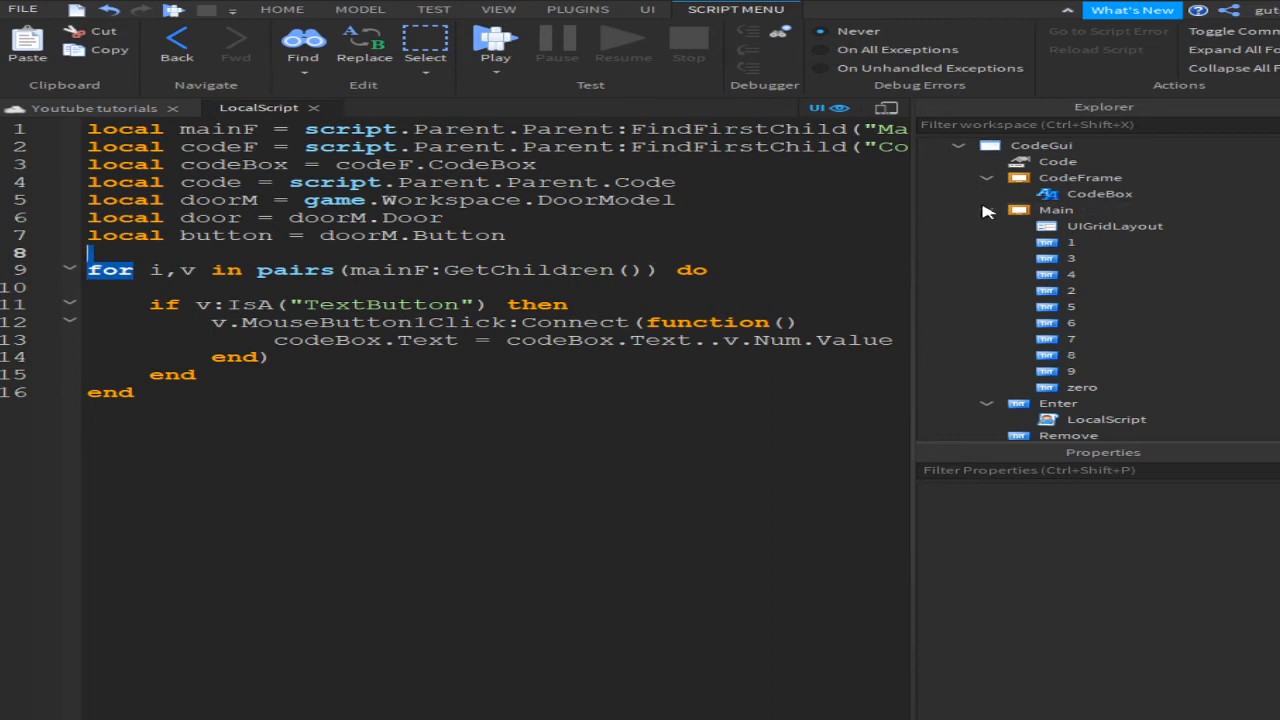
pyautogui.click(1056, 210)
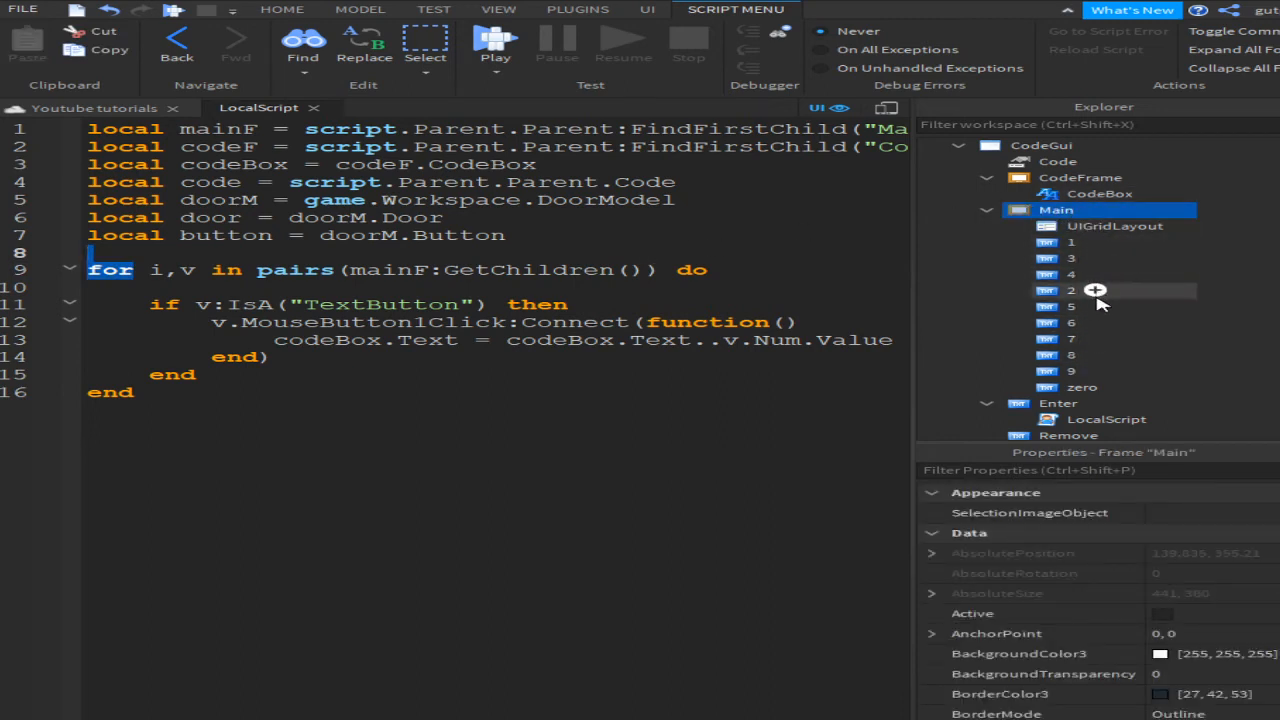
pyautogui.moveTo(212, 305); pyautogui.dragTo(446, 307)
pyautogui.click(1047, 226)
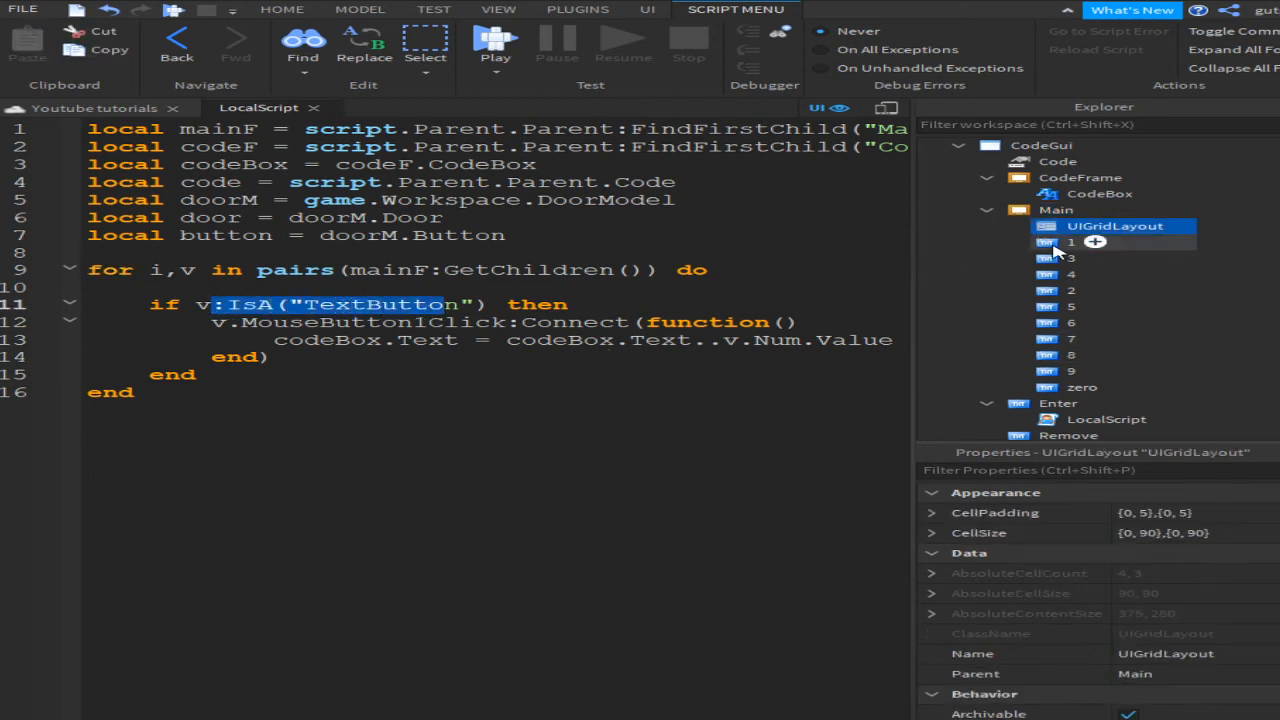
pyautogui.click(1065, 242)
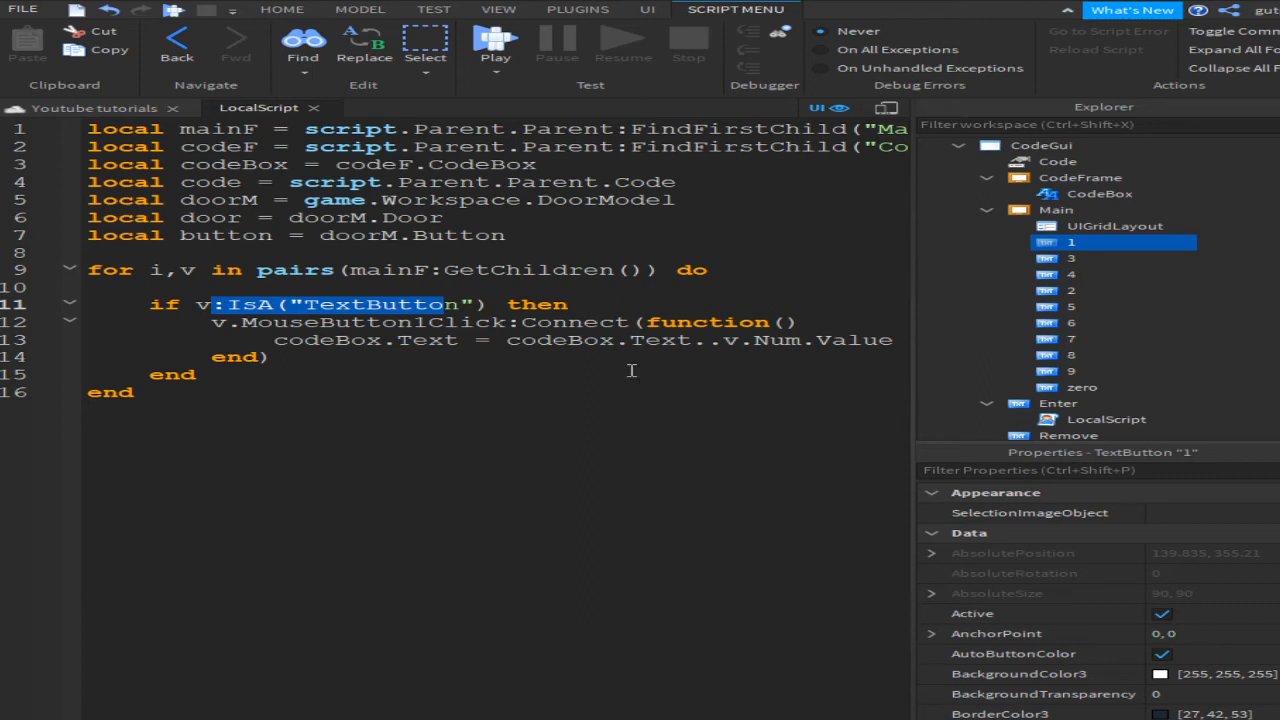
pyautogui.click(629, 318)
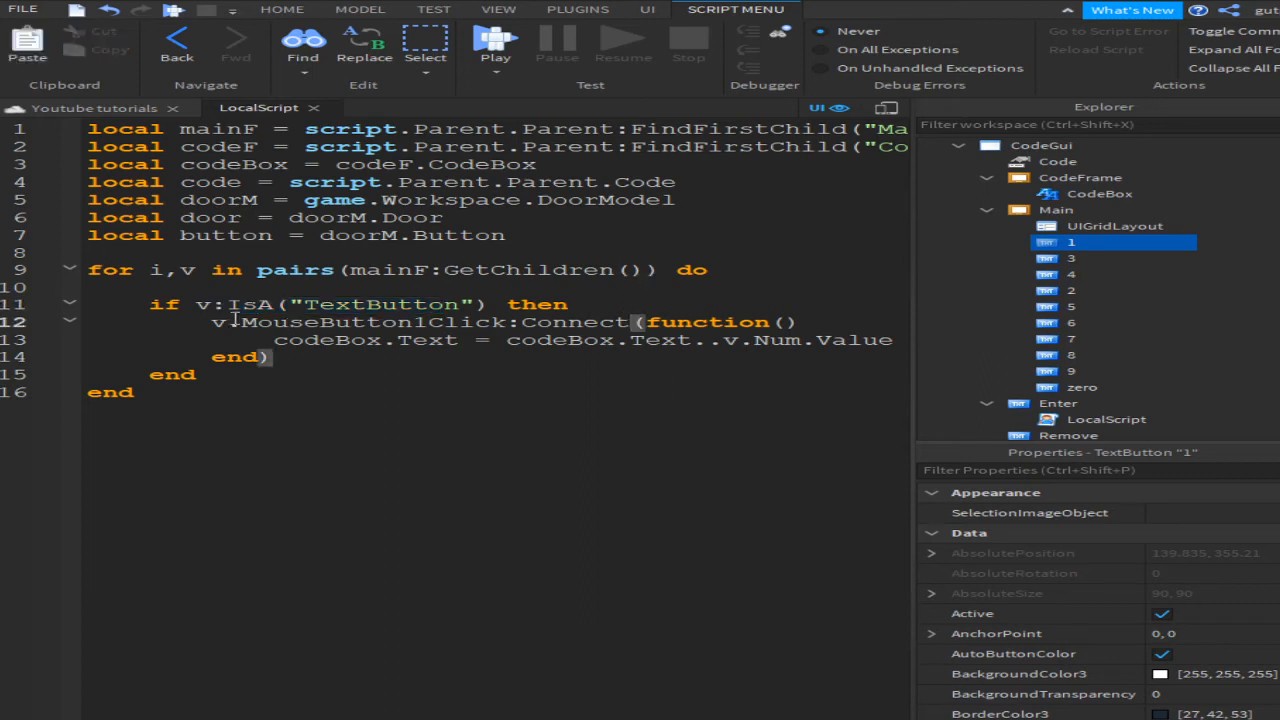
pyautogui.moveTo(229, 321); pyautogui.dragTo(524, 322)
pyautogui.click(388, 342)
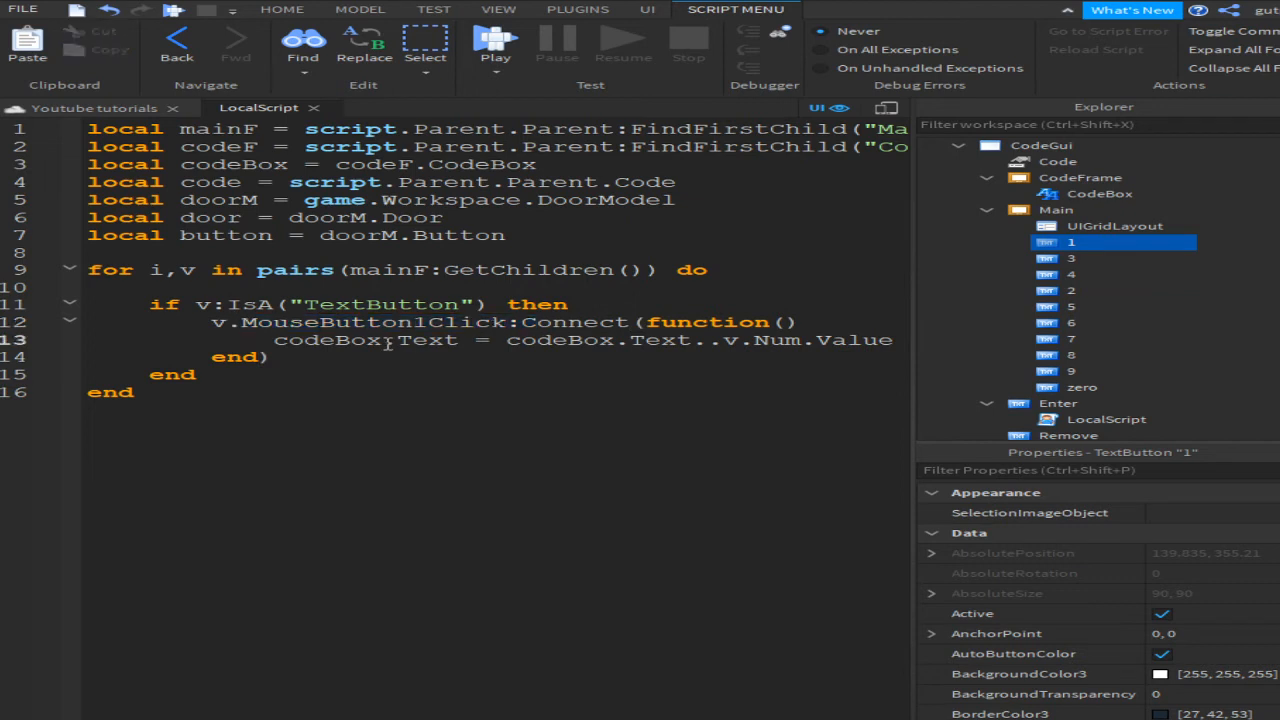
pyautogui.click(1062, 210)
pyautogui.click(1072, 196)
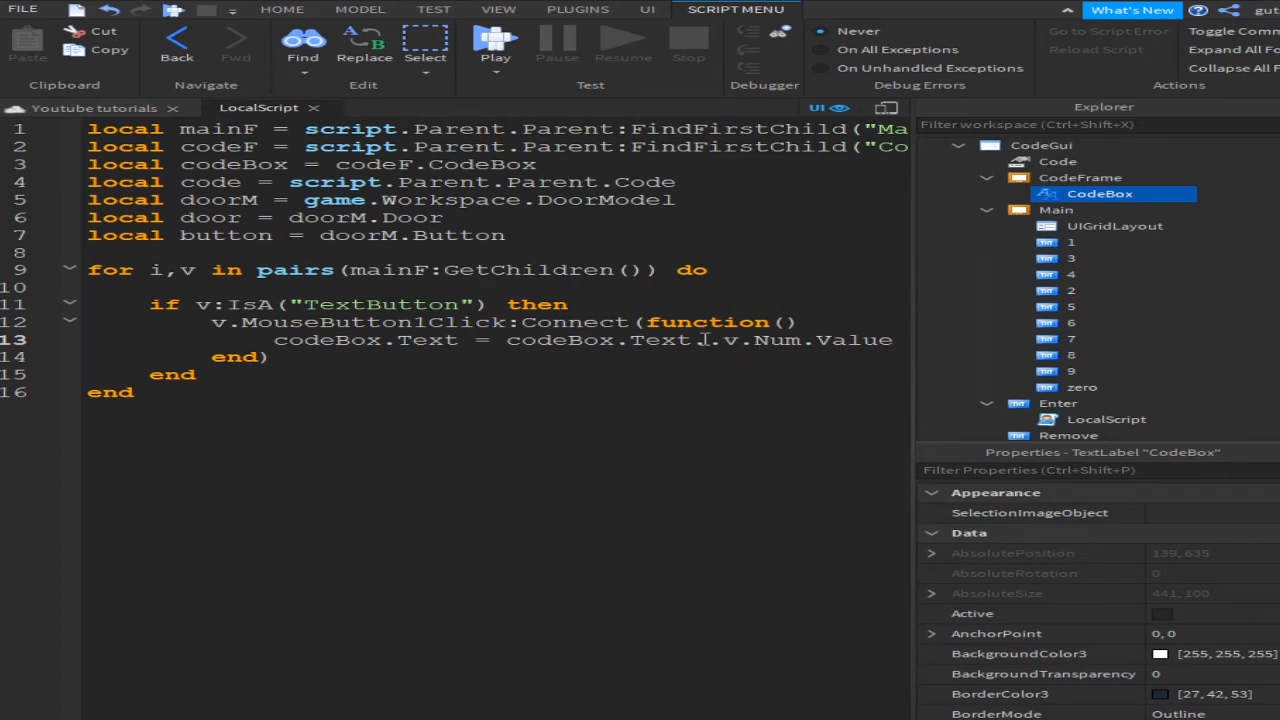
# Step: Explain the .. join onto v.Num.Value, then return to the 3D door scene
pyautogui.moveTo(692, 340); pyautogui.dragTo(722, 341)
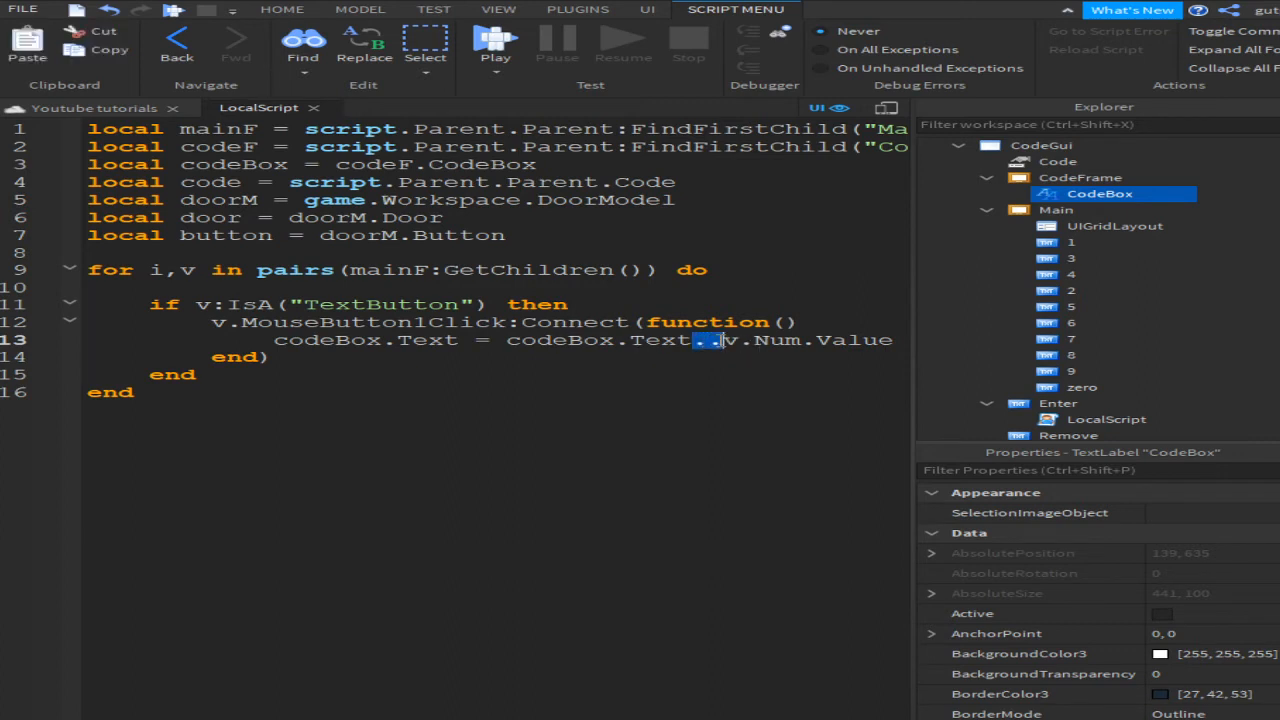
pyautogui.click(728, 341)
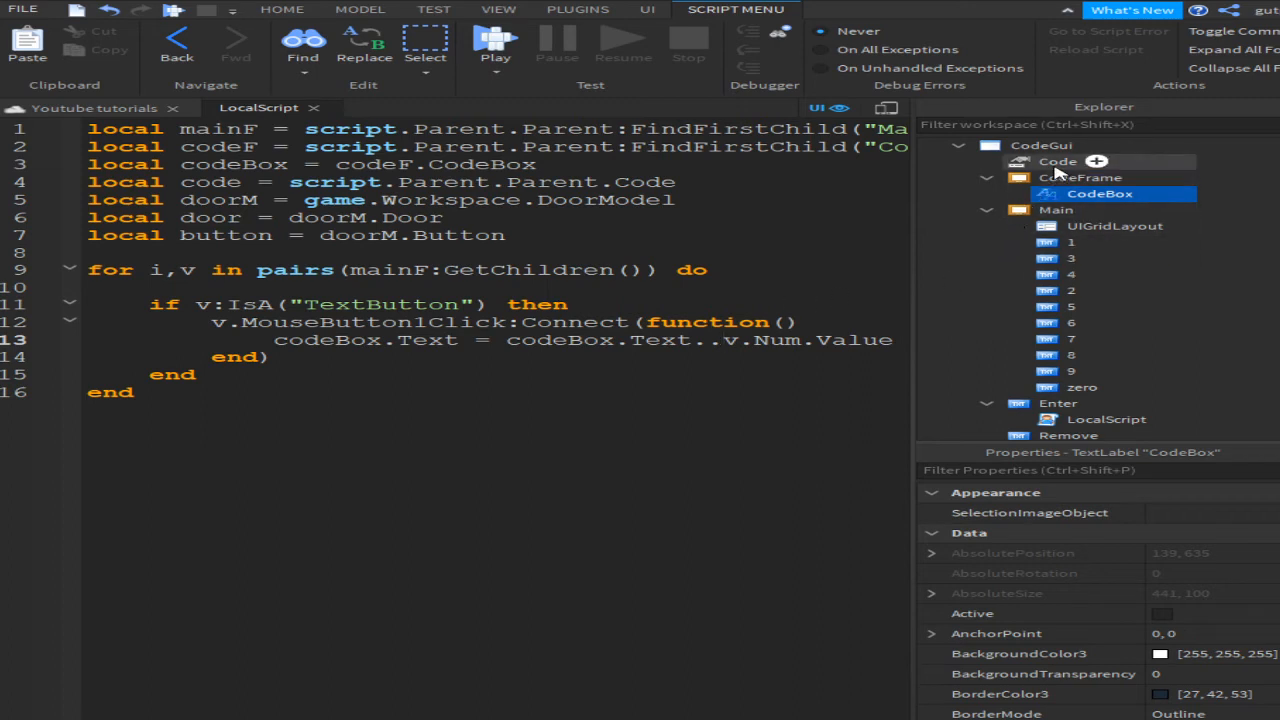
pyautogui.click(722, 340)
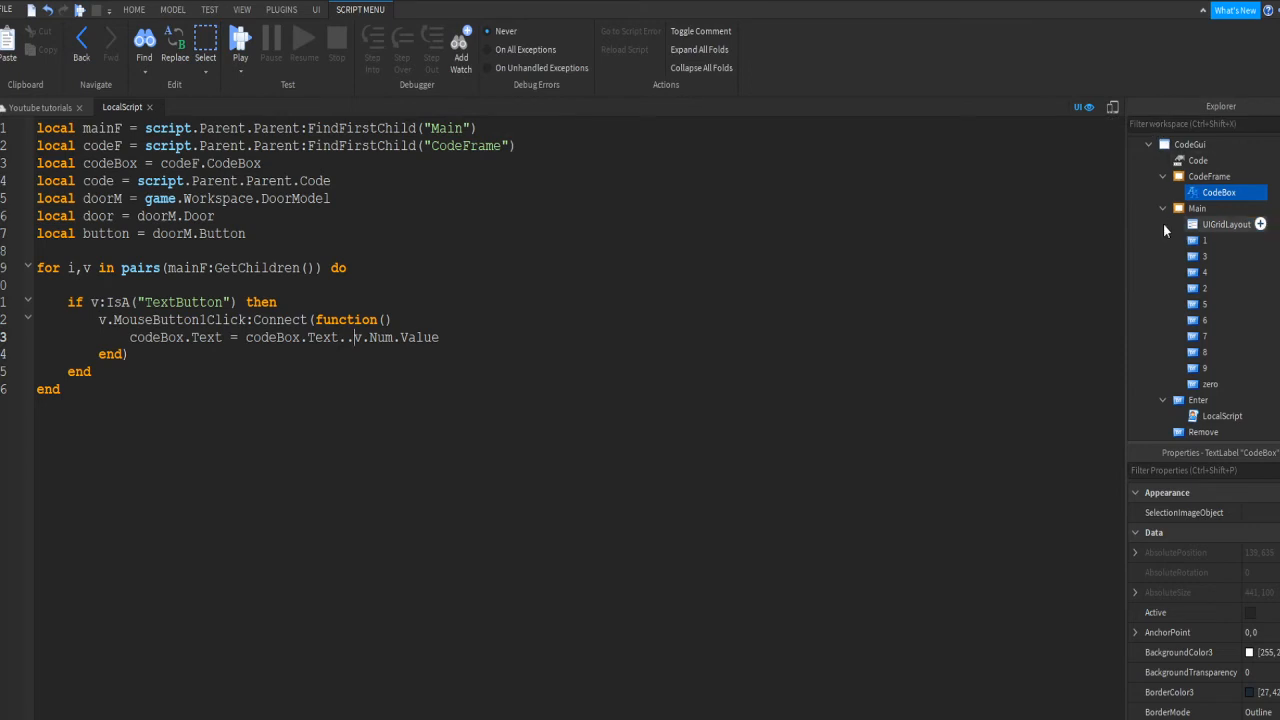
pyautogui.click(1225, 241)
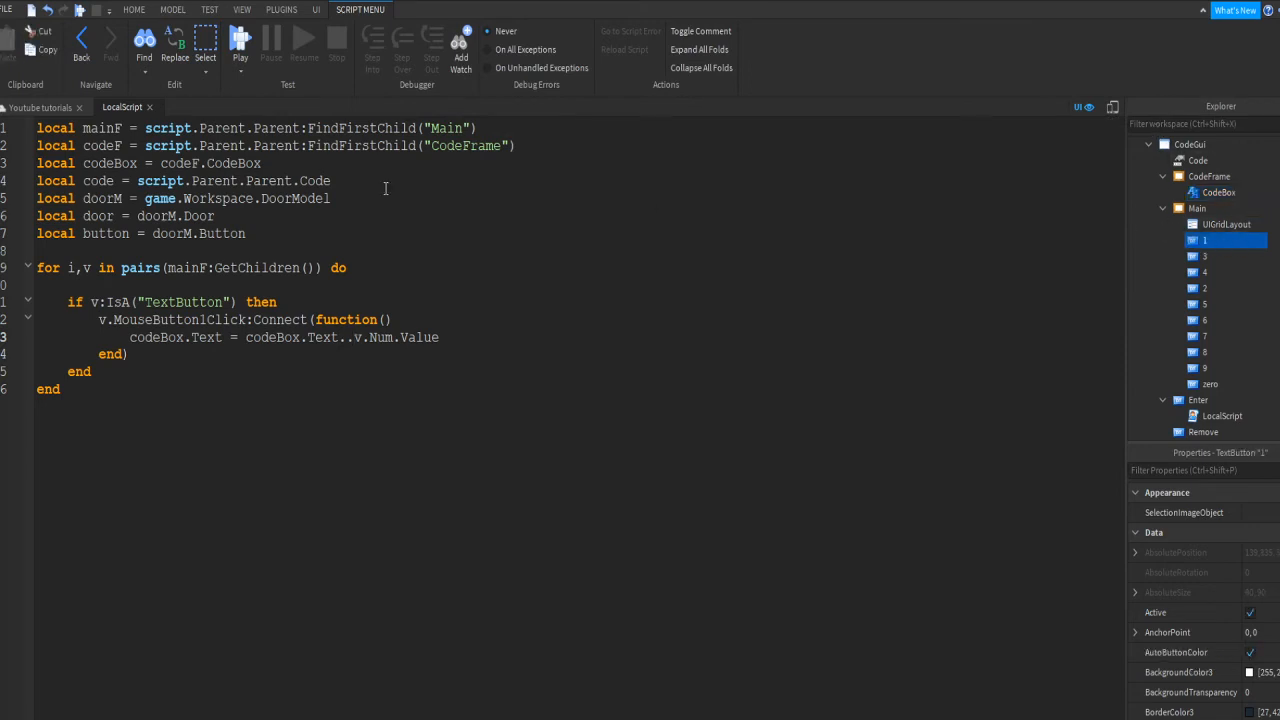
pyautogui.click(40, 107)
pyautogui.click(989, 252)
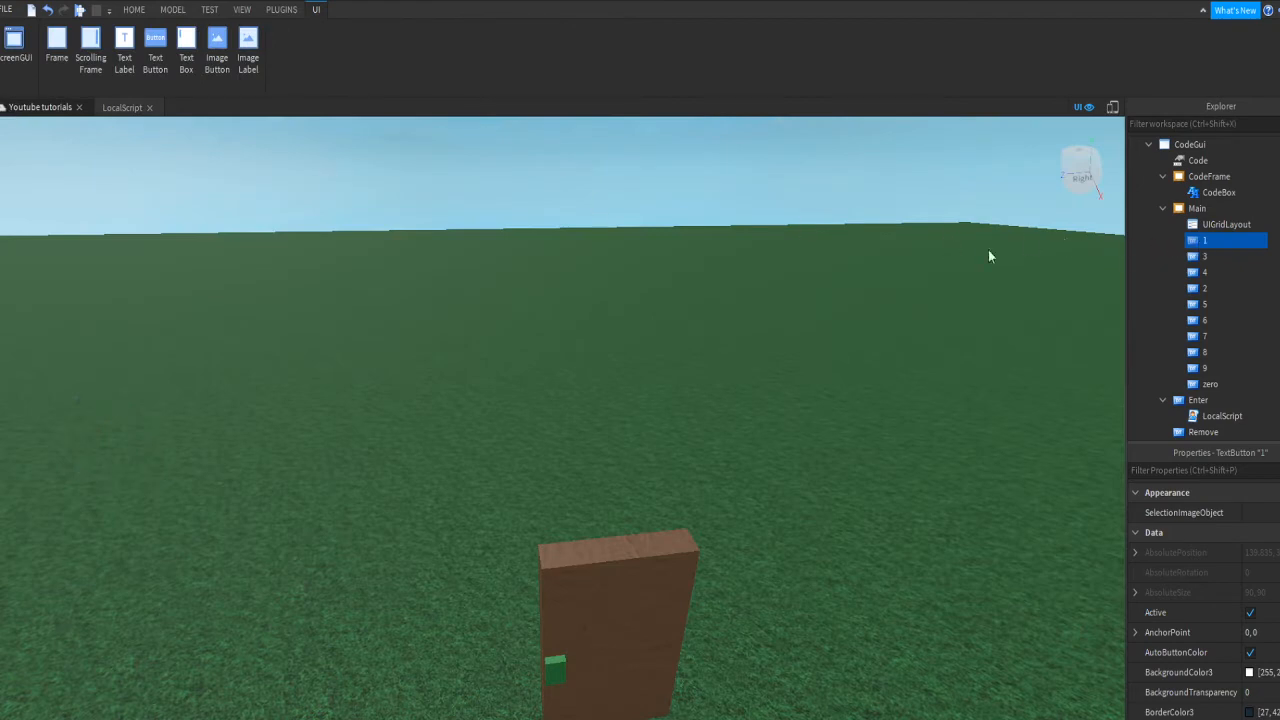
# Step: Insert a StringValue named Num with Value 1 under keypad button 1
pyautogui.scroll(-3, 989, 252)
pyautogui.click(1250, 241)
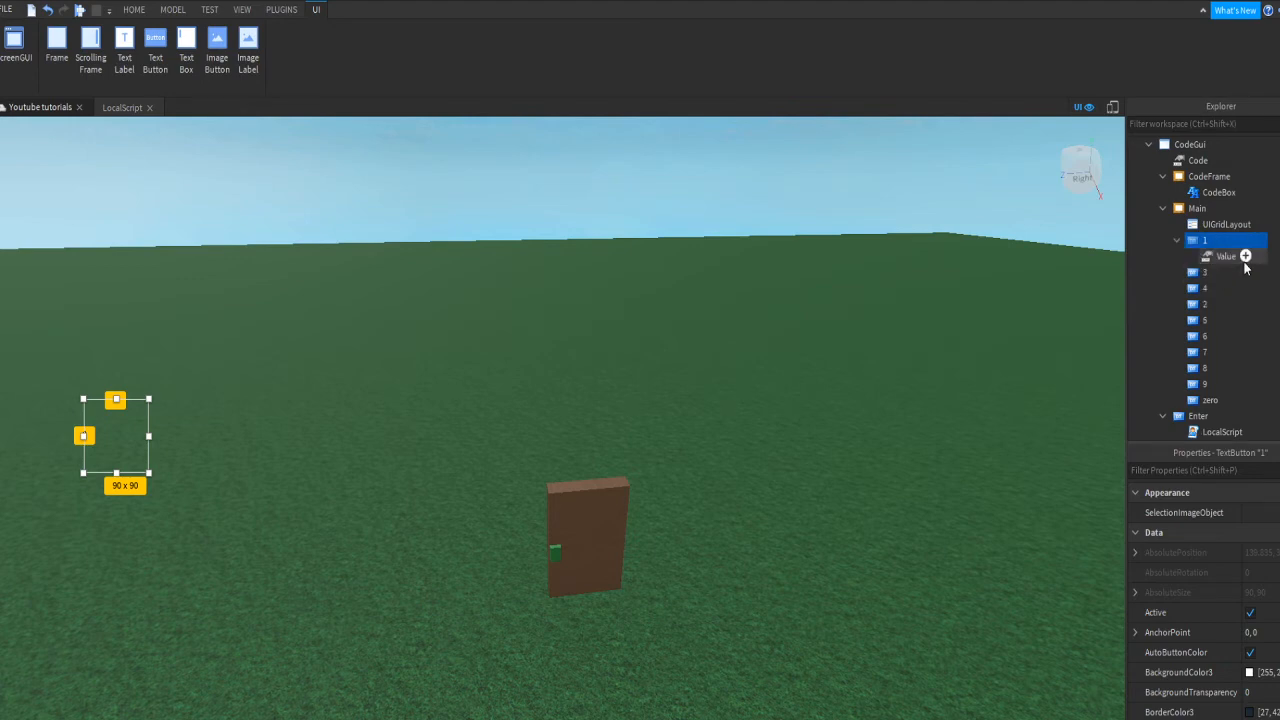
pyautogui.click(1241, 260)
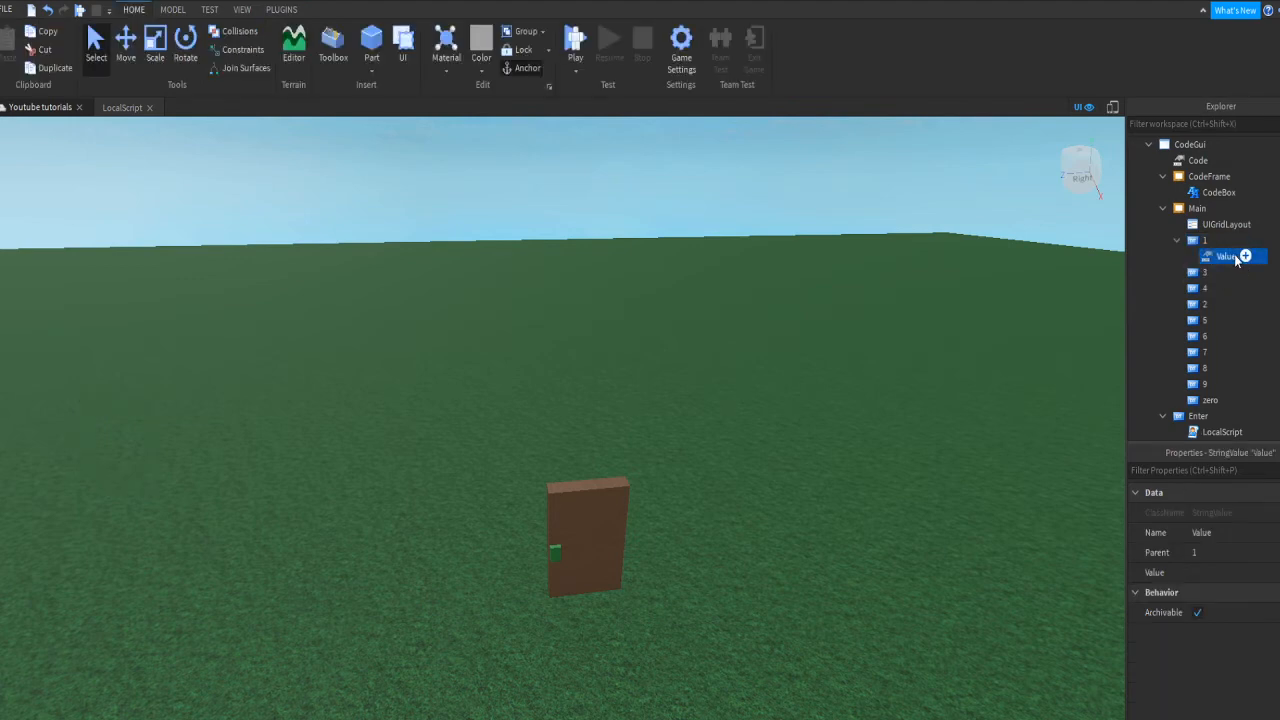
pyautogui.doubleClick(1236, 259)
pyautogui.write('Num')
pyautogui.press('Return')
pyautogui.click(1230, 572)
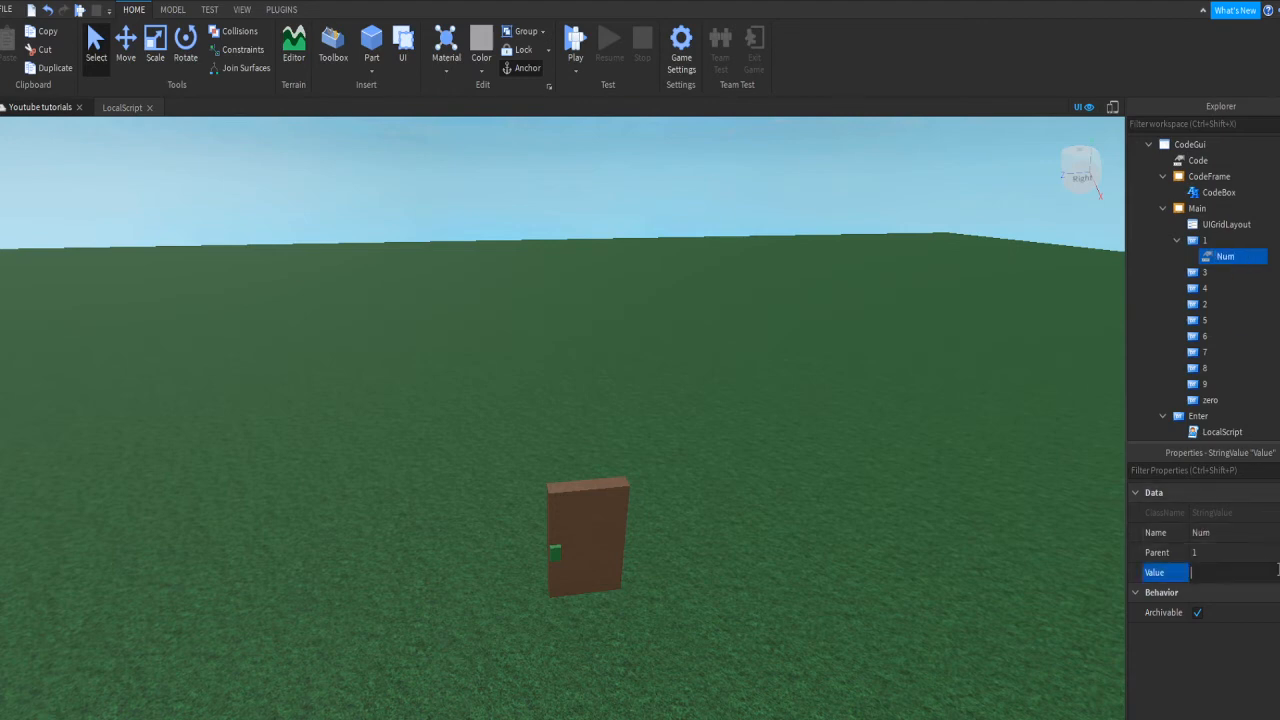
pyautogui.press('Return')
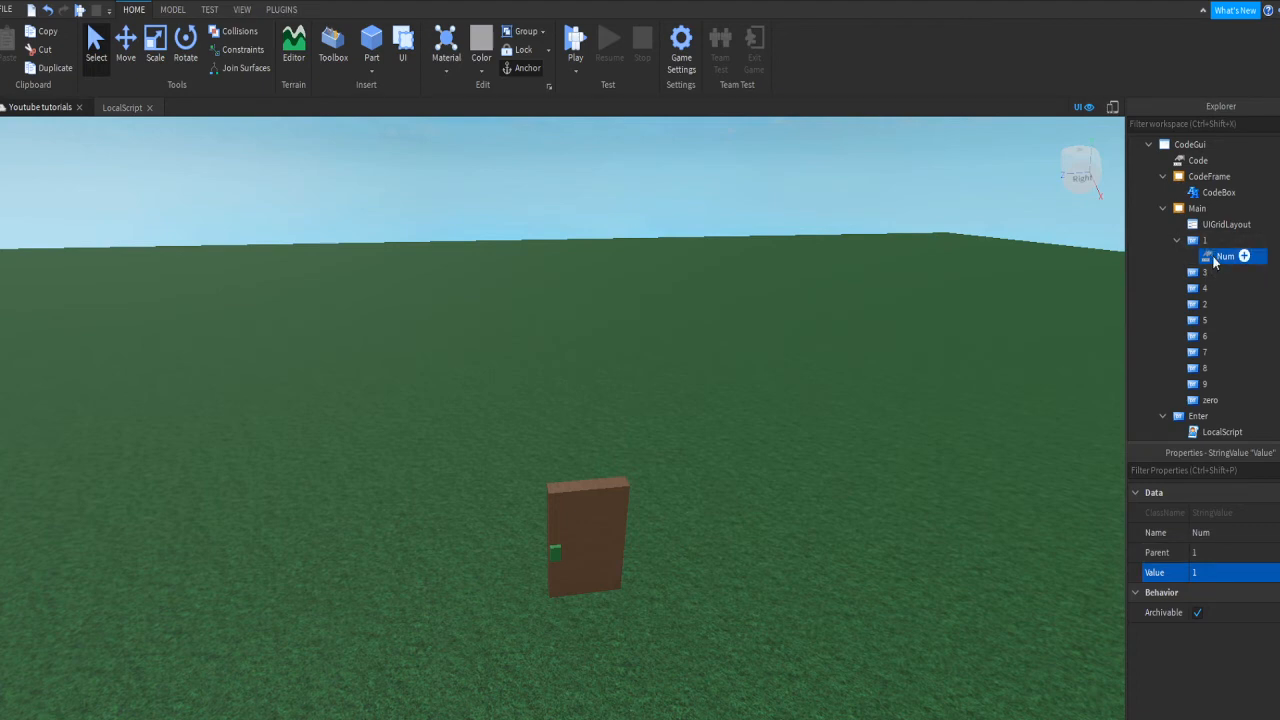
# Step: Duplicate the Num value and move the copy into button 2
pyautogui.click(1212, 260)
pyautogui.hotkey('ctrl', 'd')
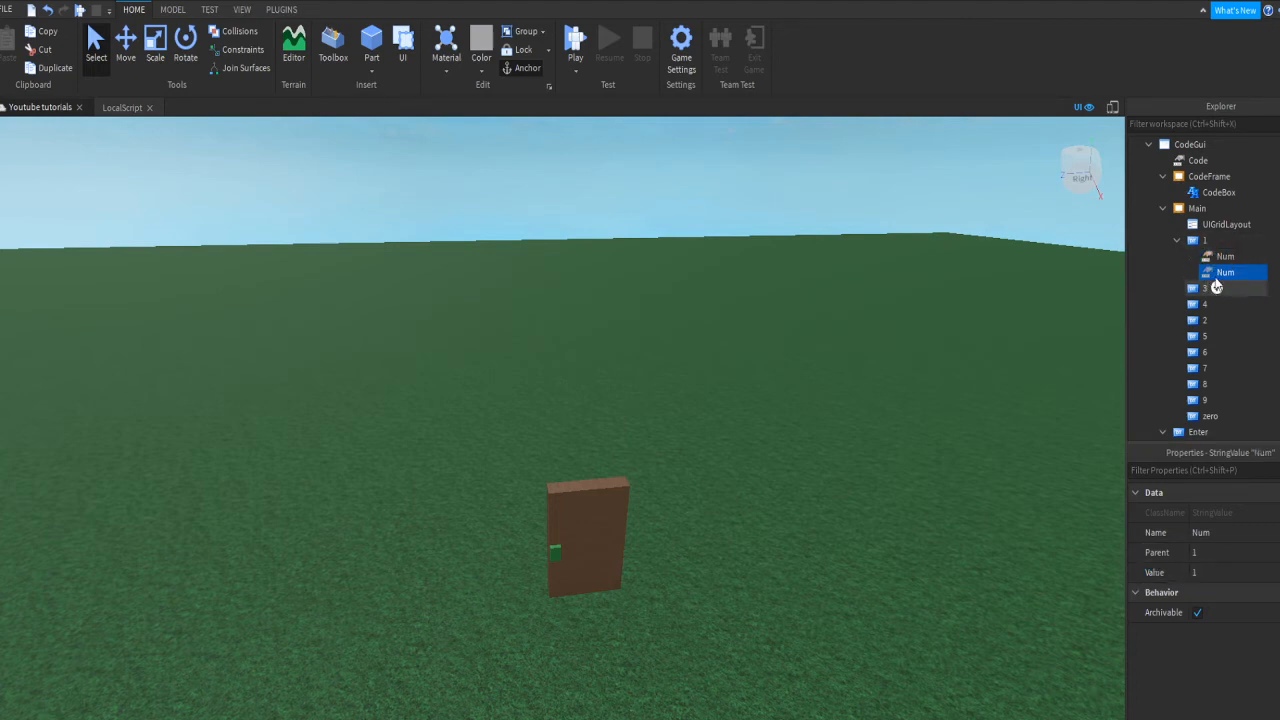
pyautogui.moveTo(1221, 275); pyautogui.dragTo(1263, 226)
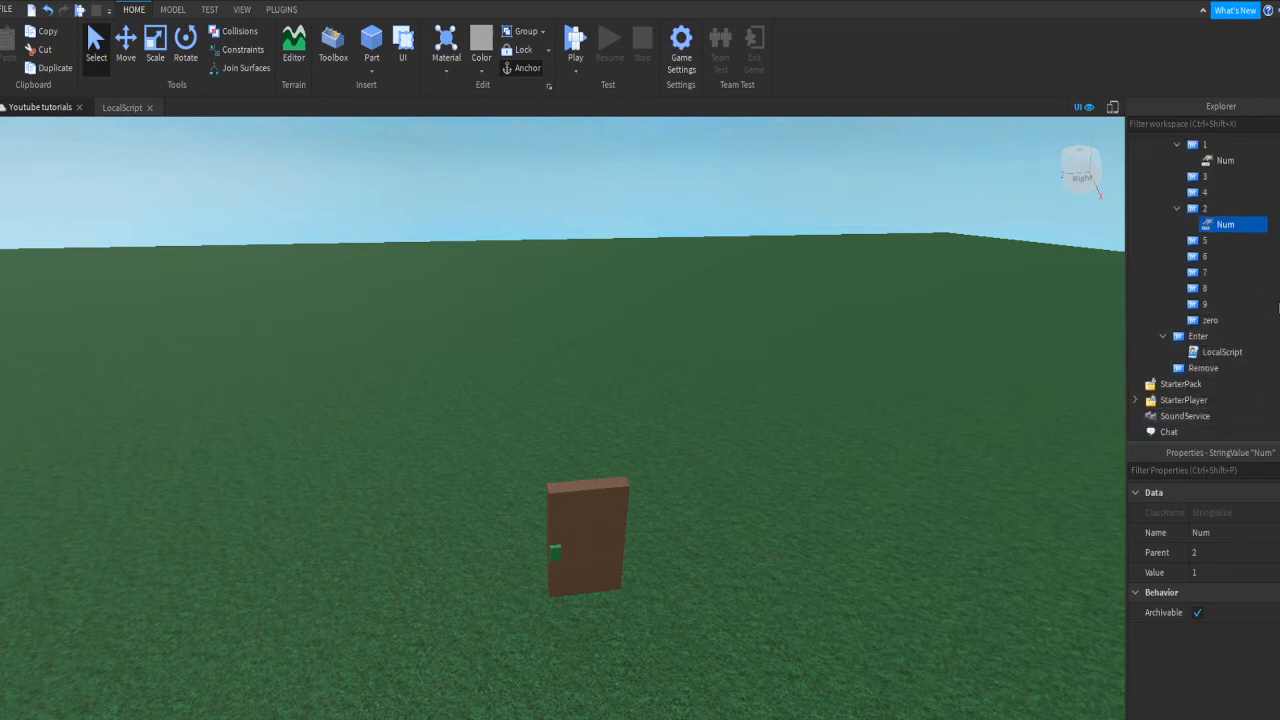
# Step: Set the Num value under button 2 to 2, then move a copy under button 3 with value 3
pyautogui.click(1257, 572)
pyautogui.write('2')
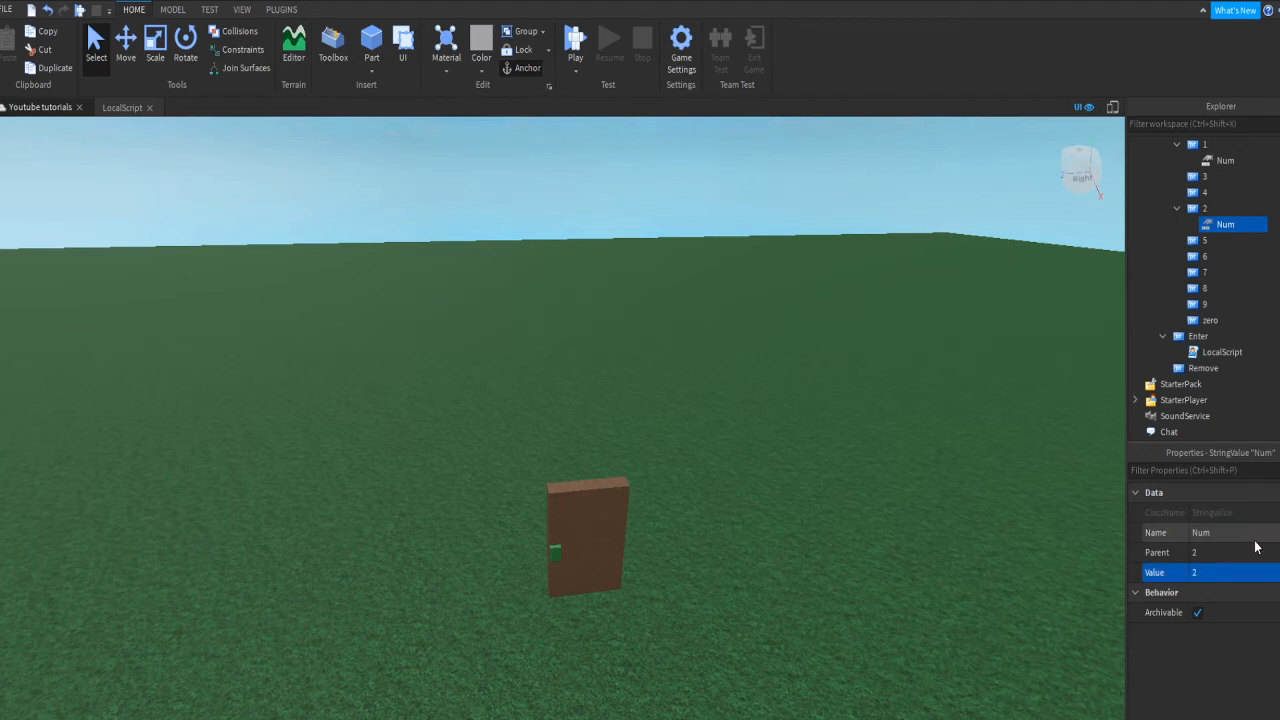
pyautogui.press('Return')
pyautogui.moveTo(1246, 240); pyautogui.dragTo(1215, 180)
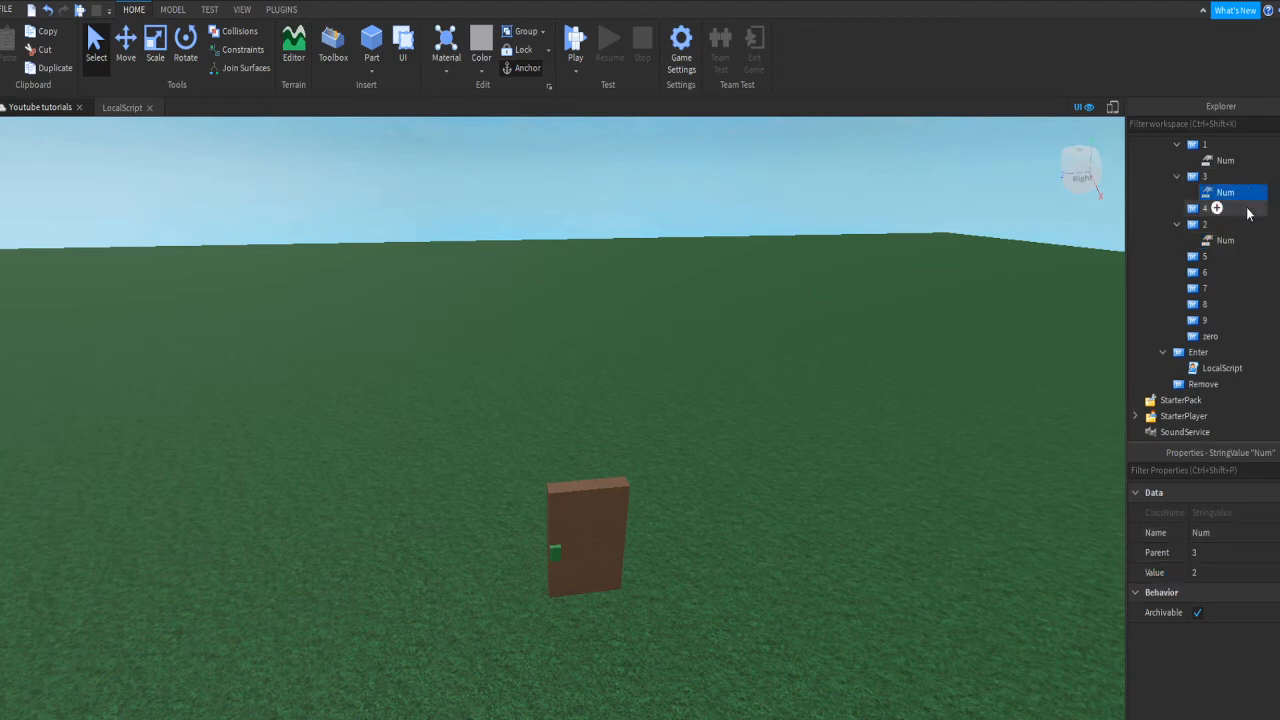
pyautogui.click(1232, 572)
pyautogui.write('3')
pyautogui.press('Return')
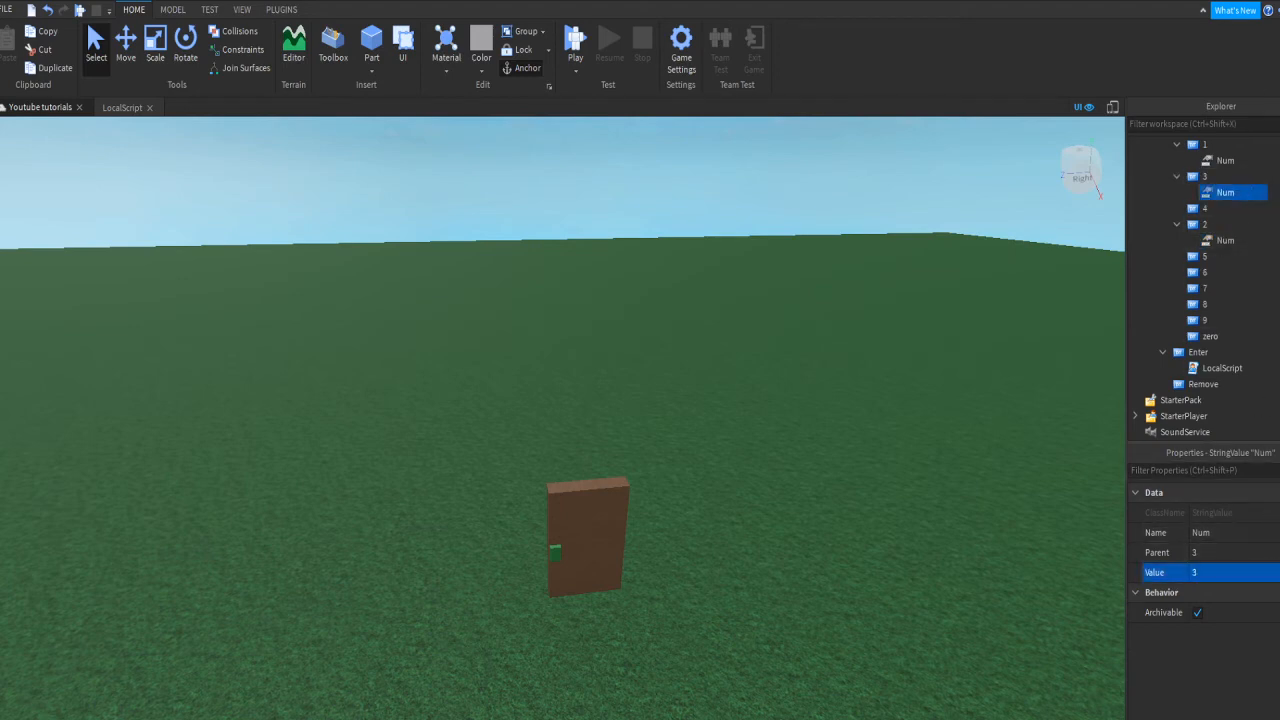
# Step: Duplicate Num under buttons 4 and 5, giving them values 4 and 5
pyautogui.hotkey('ctrl', 'd')
pyautogui.moveTo(1228, 208); pyautogui.dragTo(1226, 224)
pyautogui.click(1232, 572)
pyautogui.write('4')
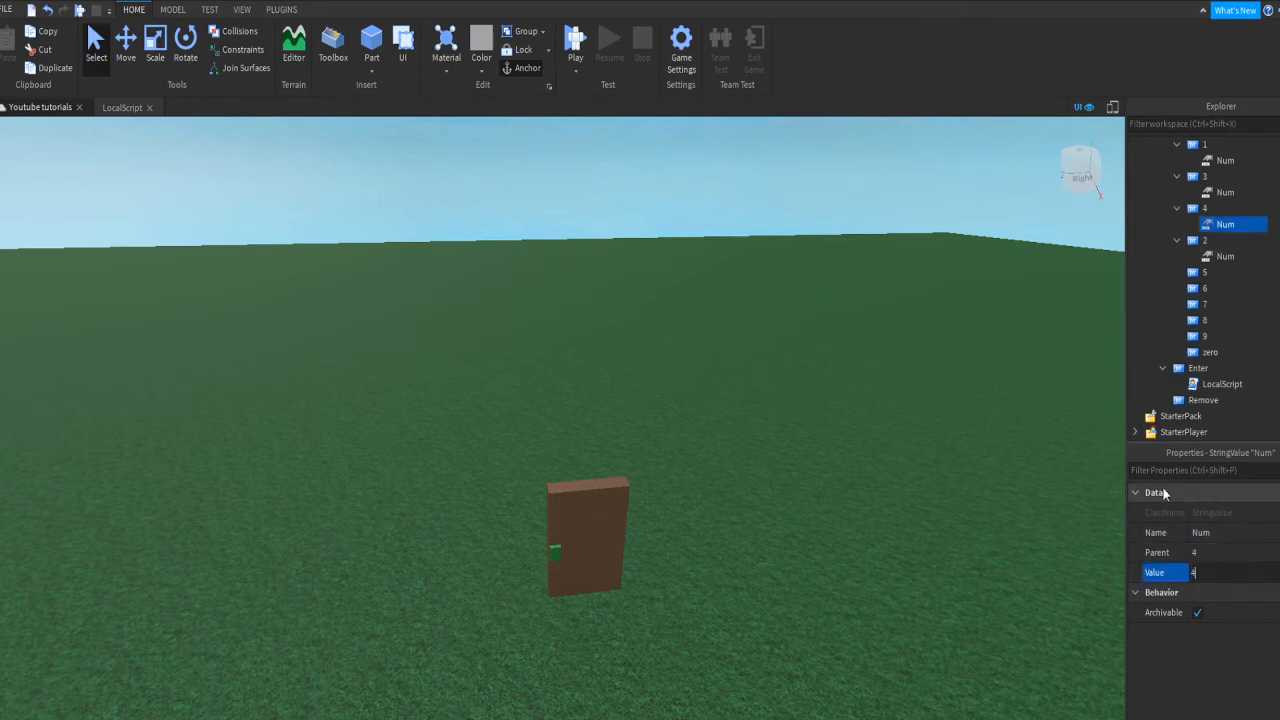
pyautogui.press('Return')
pyautogui.hotkey('ctrl', 'd')
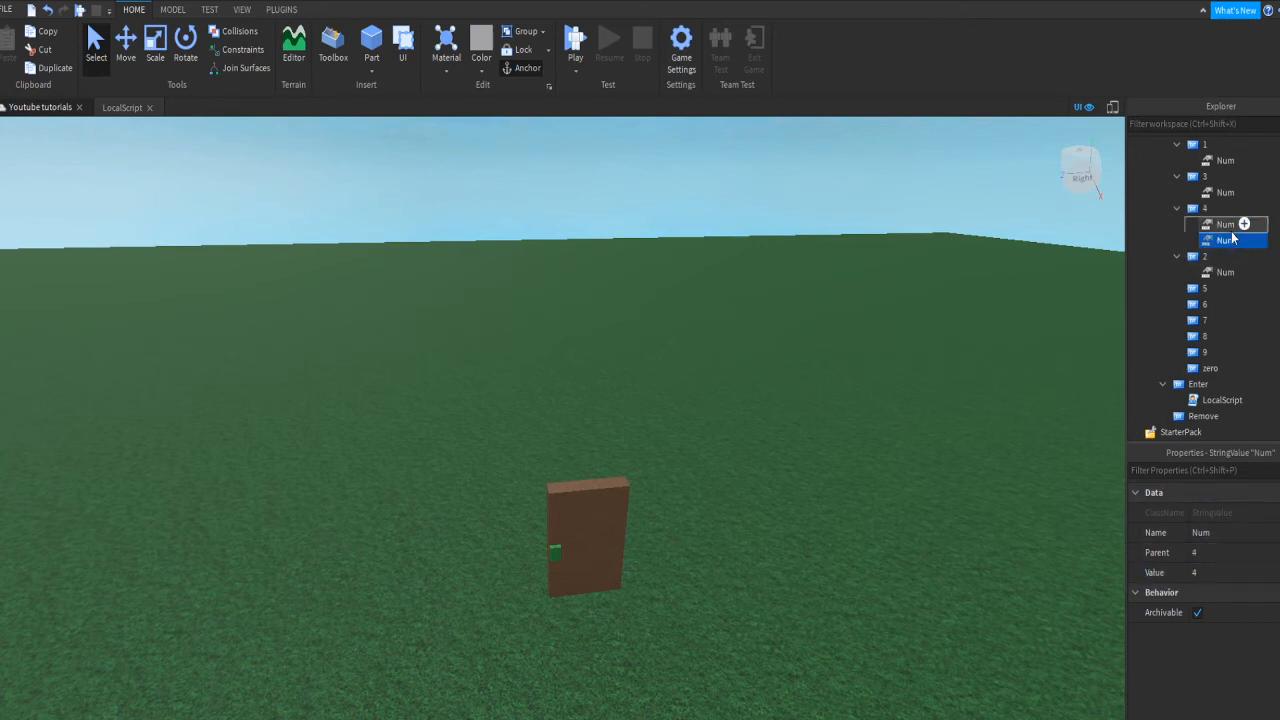
pyautogui.moveTo(1228, 240); pyautogui.dragTo(1210, 288)
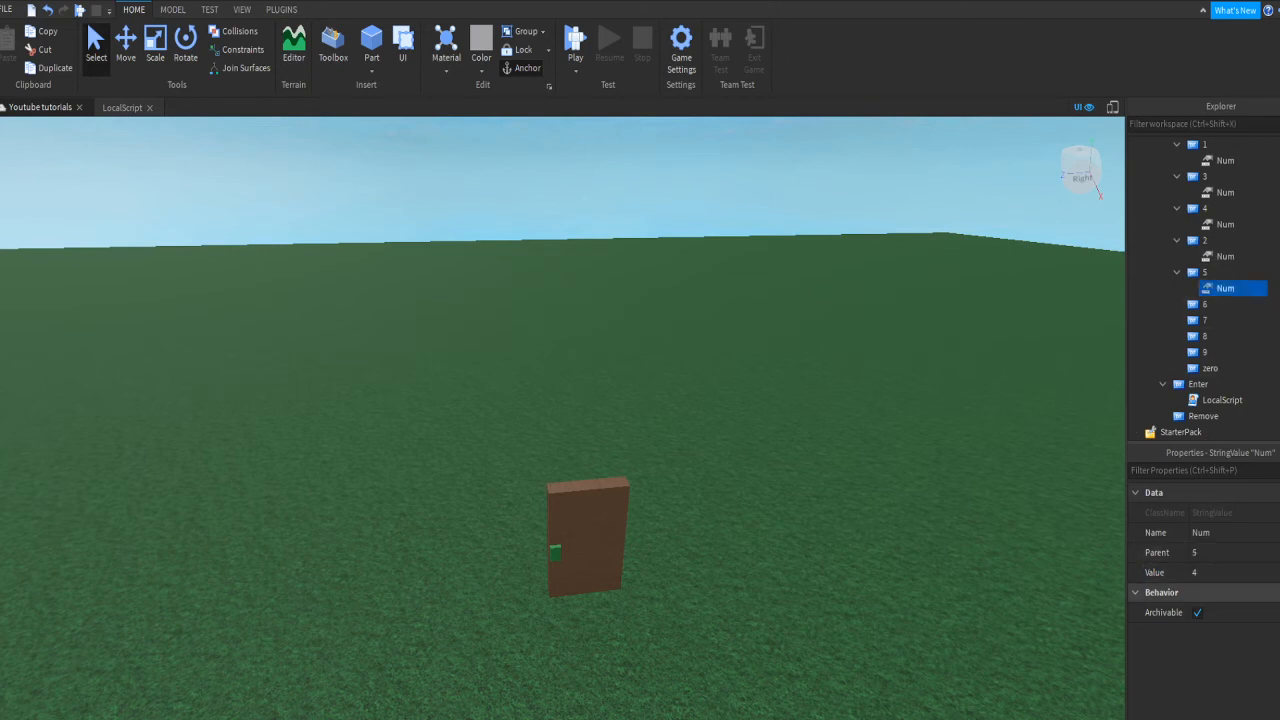
pyautogui.click(1232, 572)
pyautogui.press('Return')
# Step: Duplicate Num under buttons 6 and 7, giving them values 6 and 7
pyautogui.hotkey('ctrl', 'd')
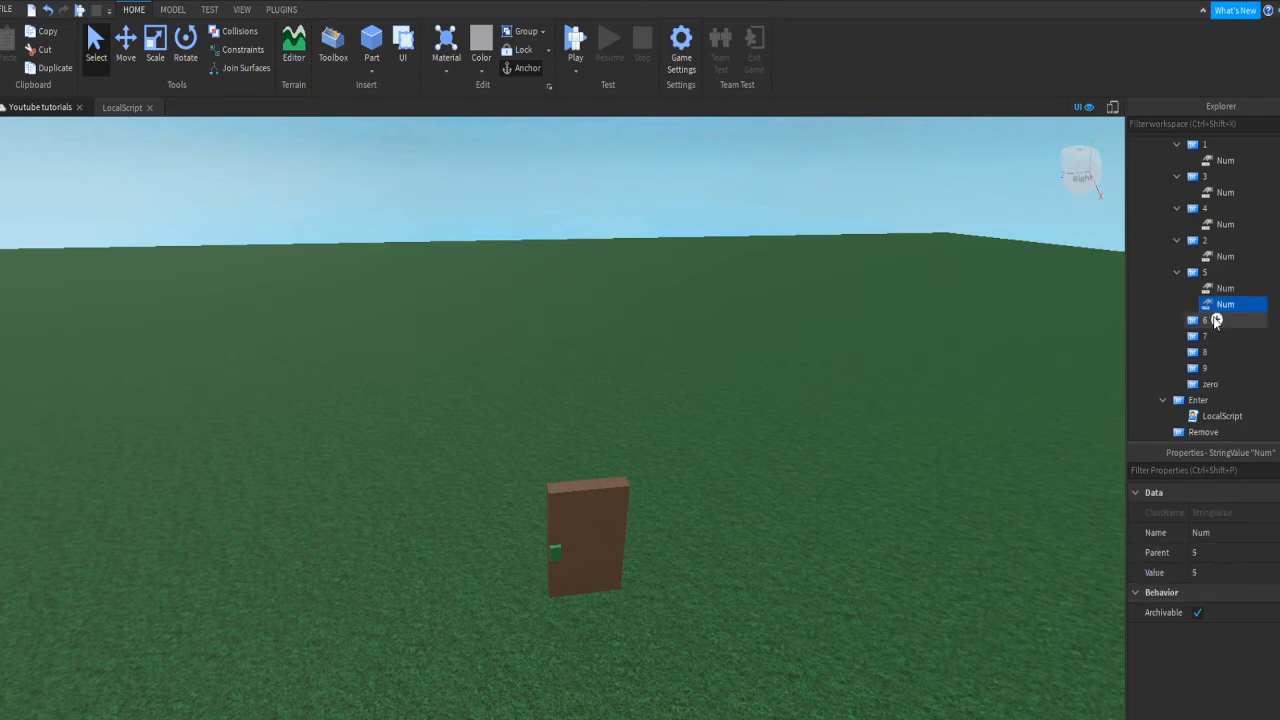
pyautogui.moveTo(1238, 304); pyautogui.dragTo(1217, 320)
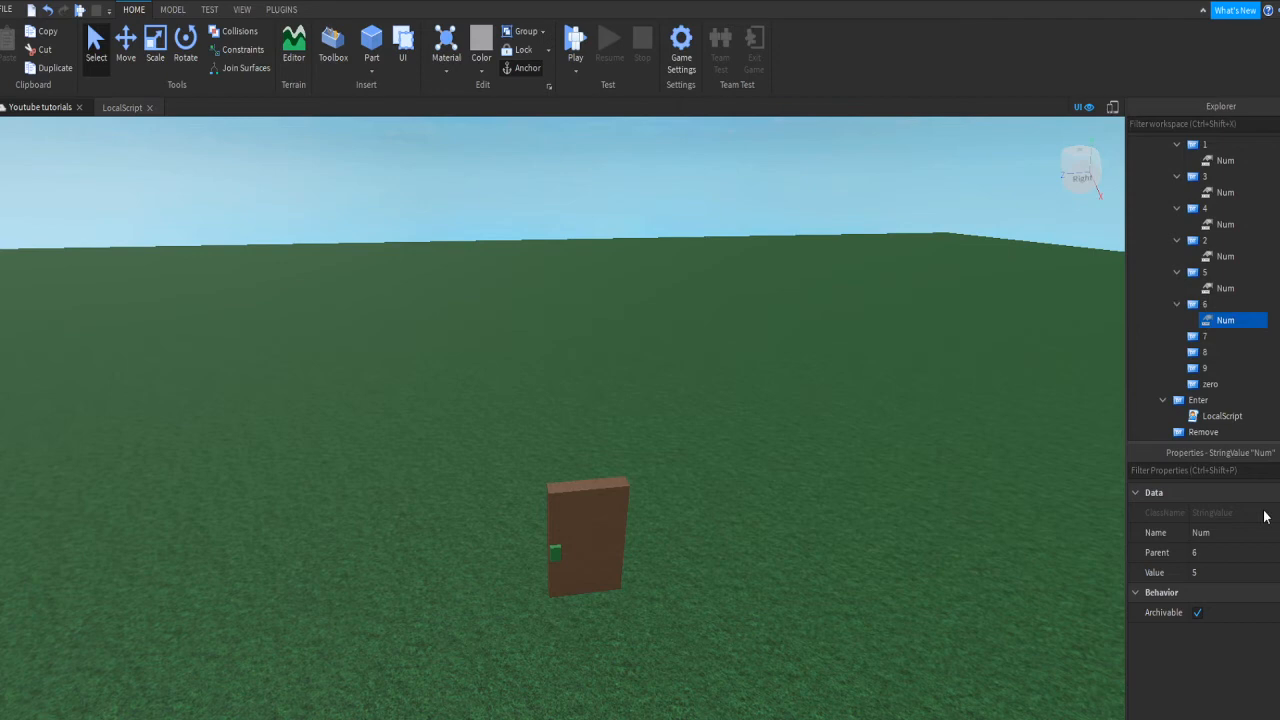
pyautogui.click(1234, 571)
pyautogui.write('6')
pyautogui.press('Return')
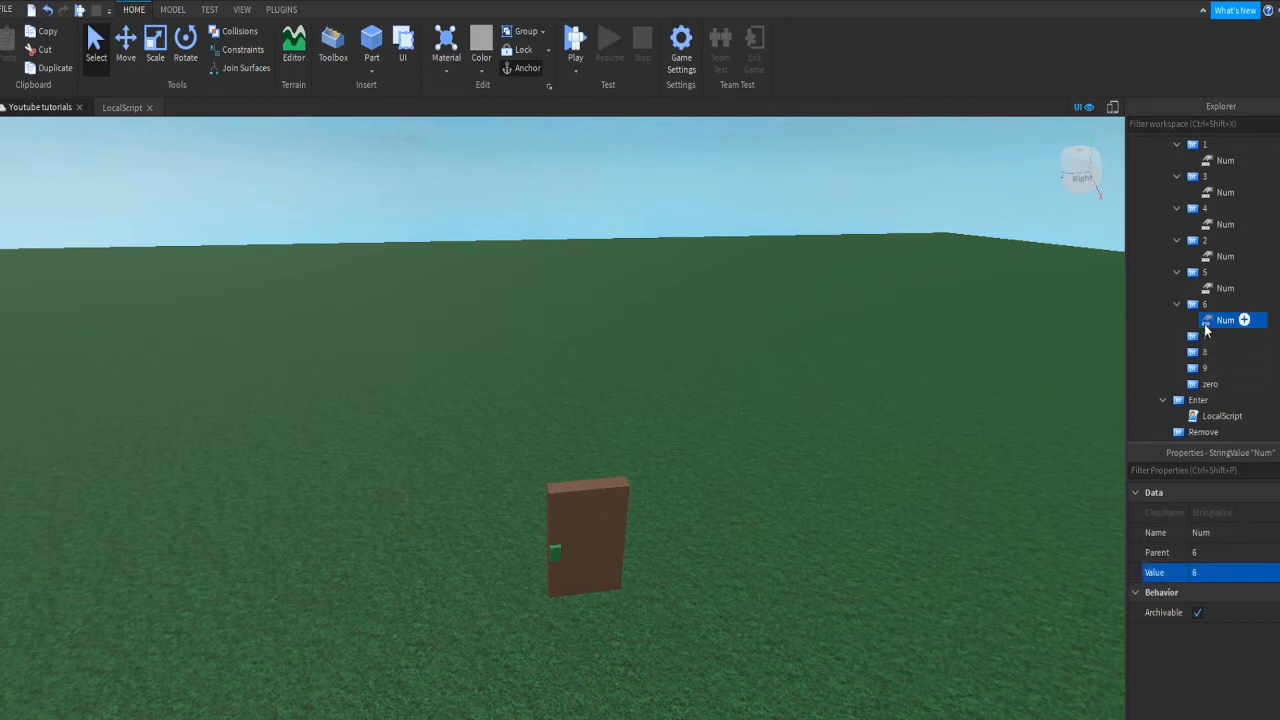
pyautogui.hotkey('ctrl', 'd')
pyautogui.moveTo(1240, 337); pyautogui.dragTo(1227, 386)
pyautogui.click(1234, 571)
pyautogui.write('7')
pyautogui.press('Return')
# Step: Give button 8 a Num value of 8 and the zero button a Num value of 0
pyautogui.hotkey('ctrl', 'd')
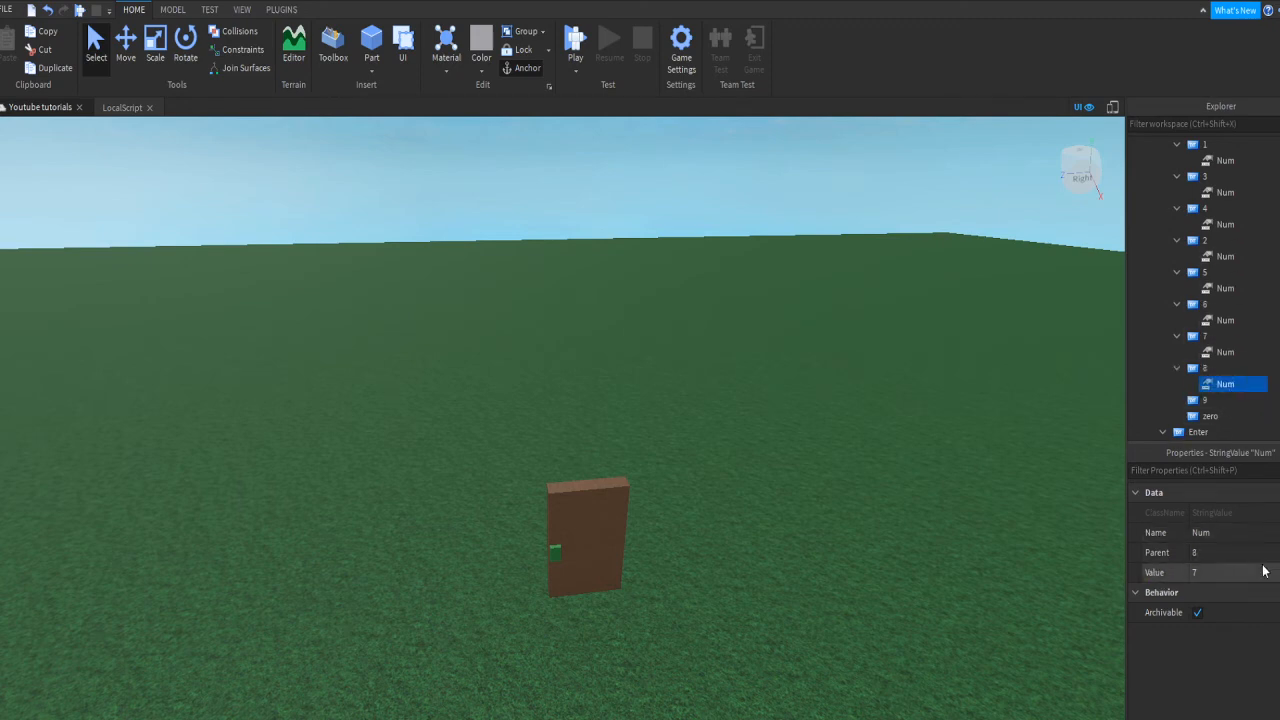
pyautogui.click(1263, 571)
pyautogui.write('8')
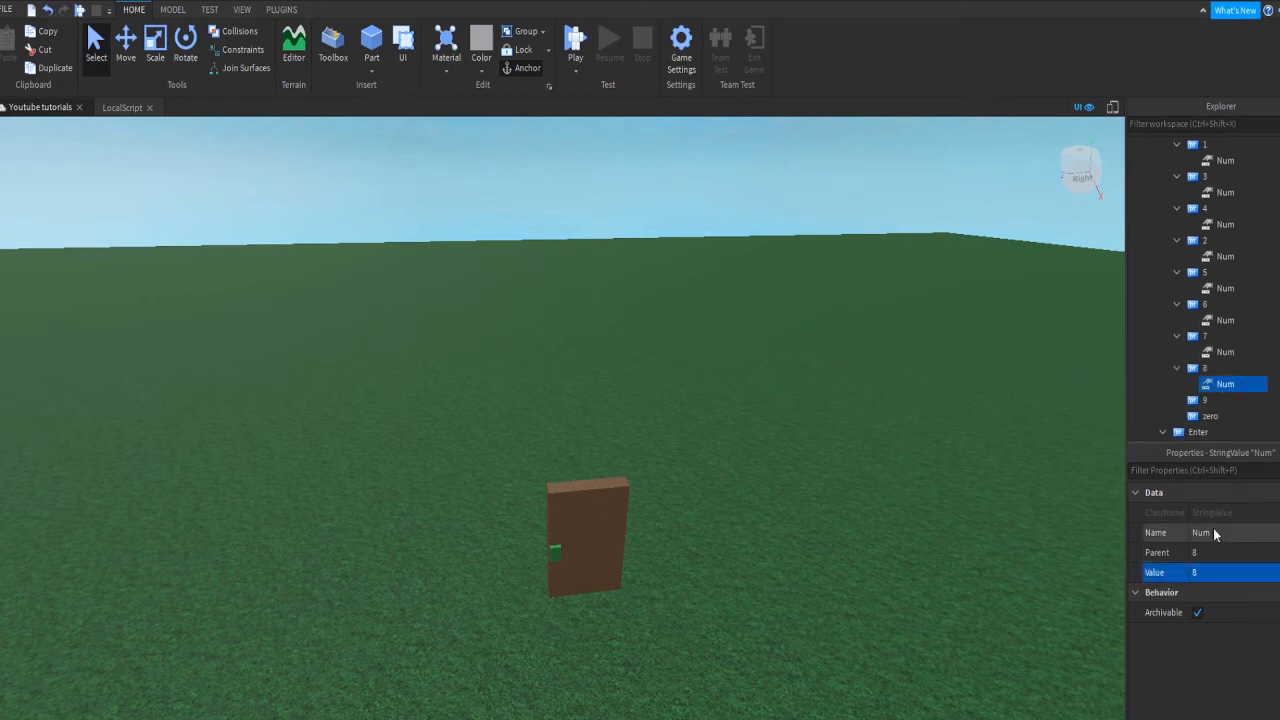
pyautogui.press('Return')
pyautogui.hotkey('ctrl', 'd')
pyautogui.moveTo(1228, 400)
pyautogui.mouseDown()
pyautogui.moveTo(1244, 399)
pyautogui.moveTo(1245, 419)
pyautogui.moveTo(1214, 418)
pyautogui.mouseUp()
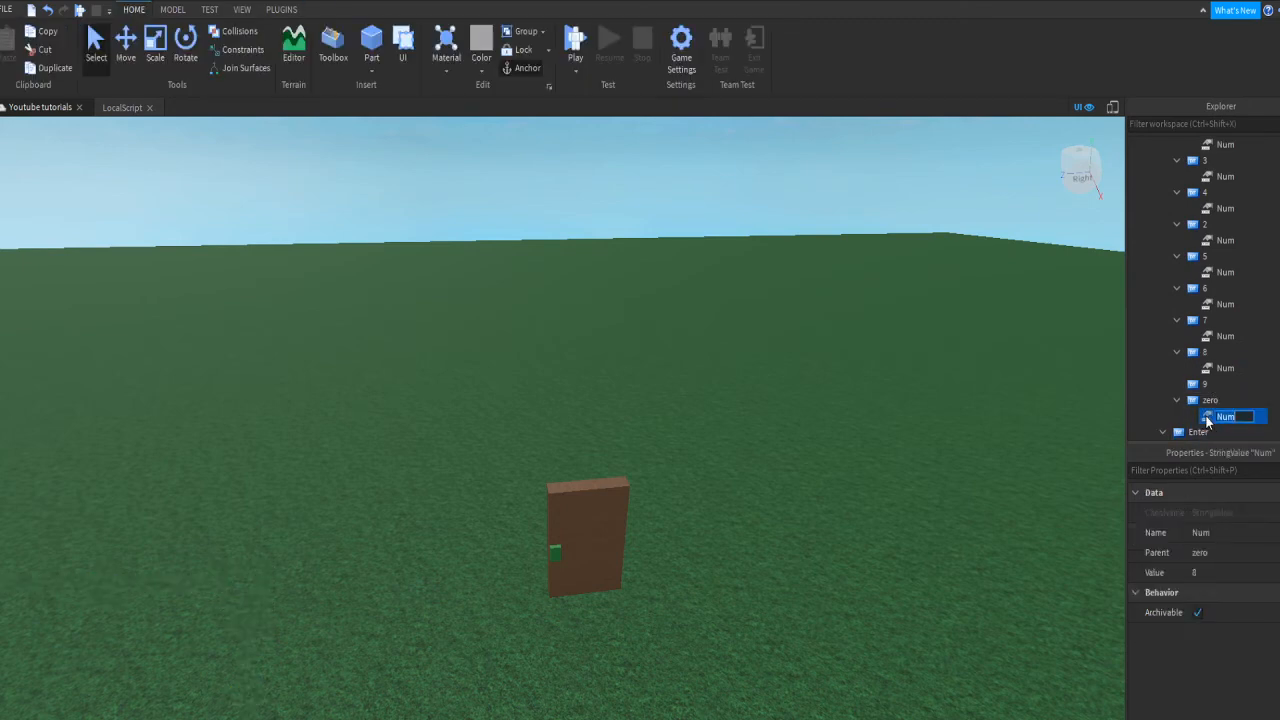
pyautogui.click(1257, 417)
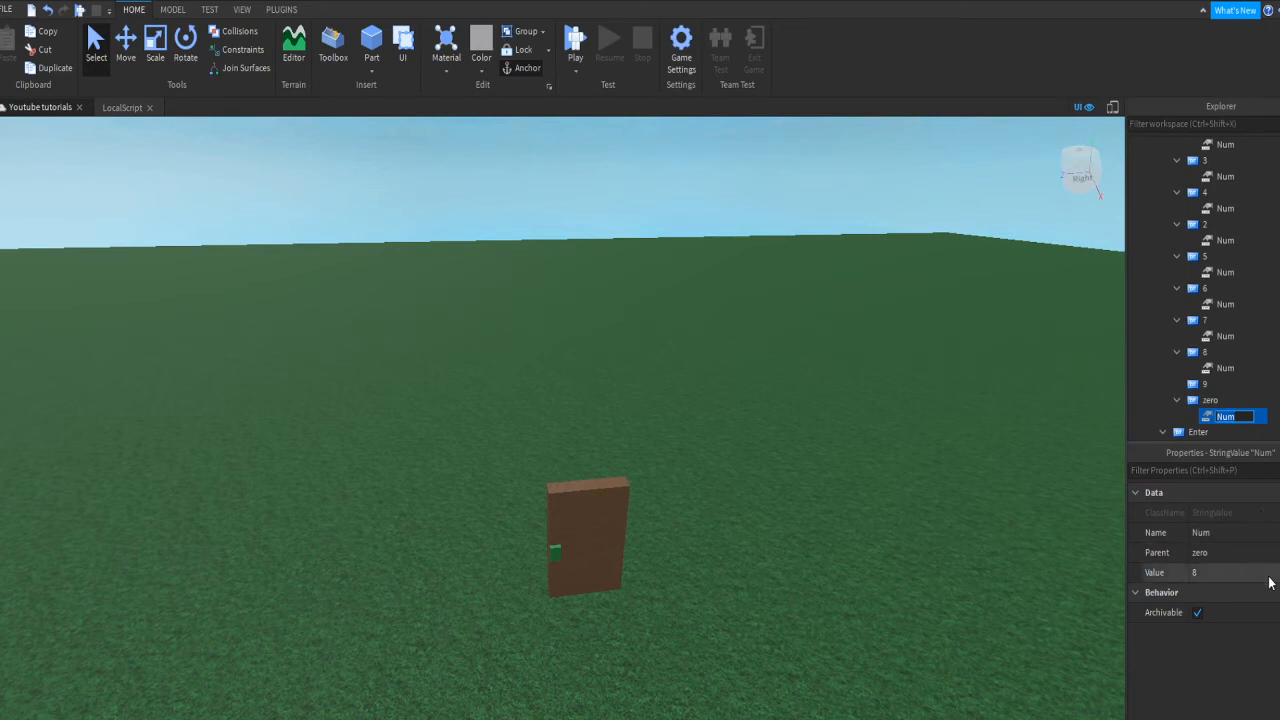
pyautogui.click(1225, 572)
pyautogui.write('0')
pyautogui.press('Return')
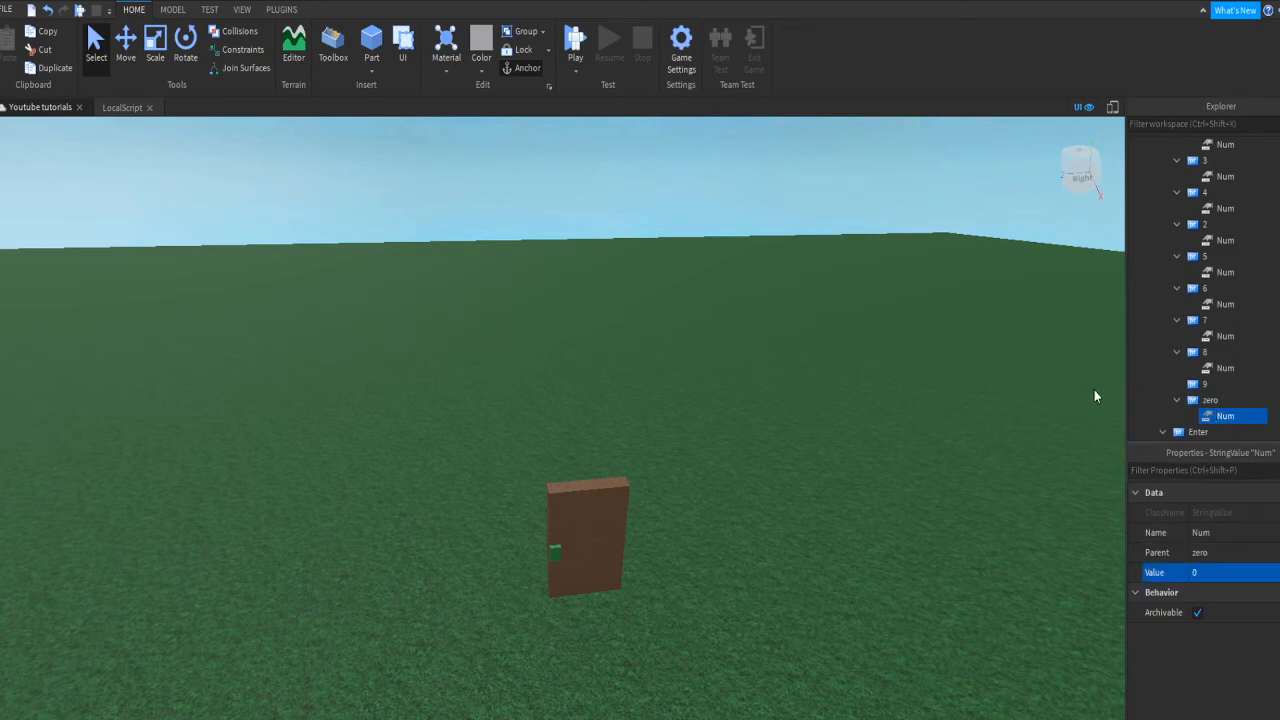
# Step: Duplicate Num under button 9 and set its value to 9
pyautogui.hotkey('ctrl', 'd')
pyautogui.moveTo(1240, 430); pyautogui.dragTo(1240, 398)
pyautogui.click(1205, 570)
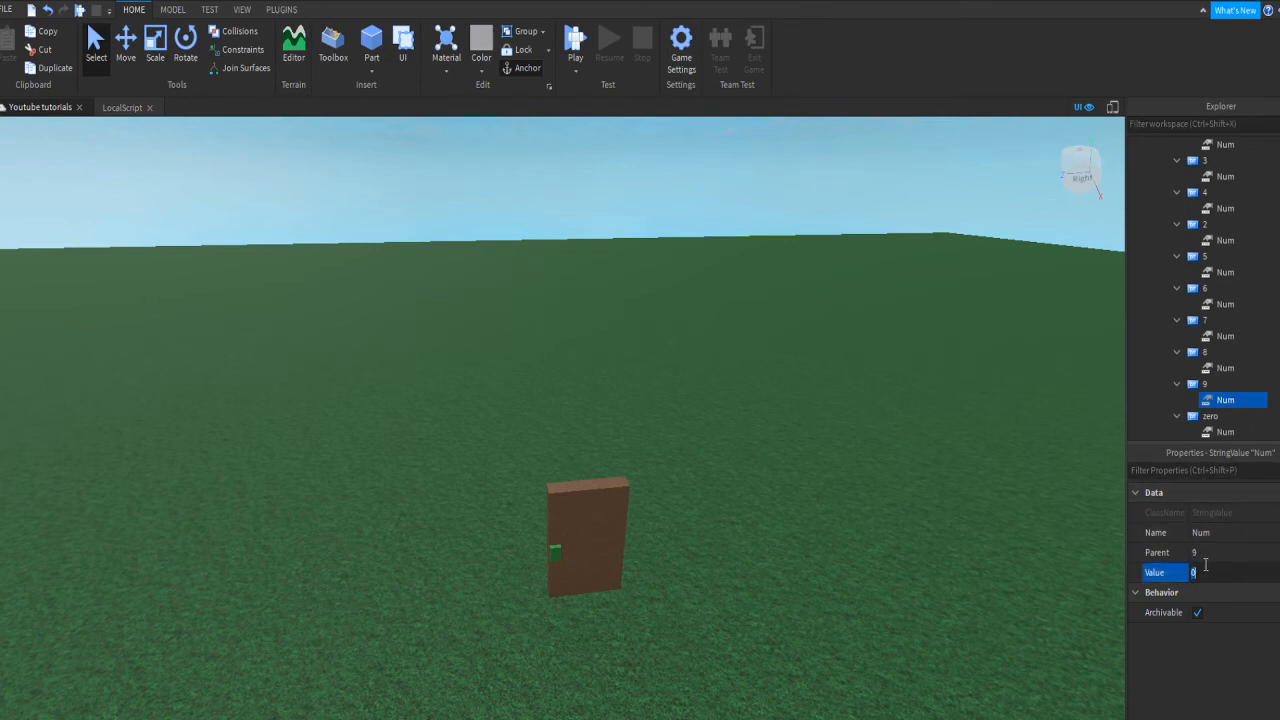
pyautogui.press('Return')
# Step: Reposition the camera on the door and start a play test
pyautogui.click(617, 343)
pyautogui.press('s')
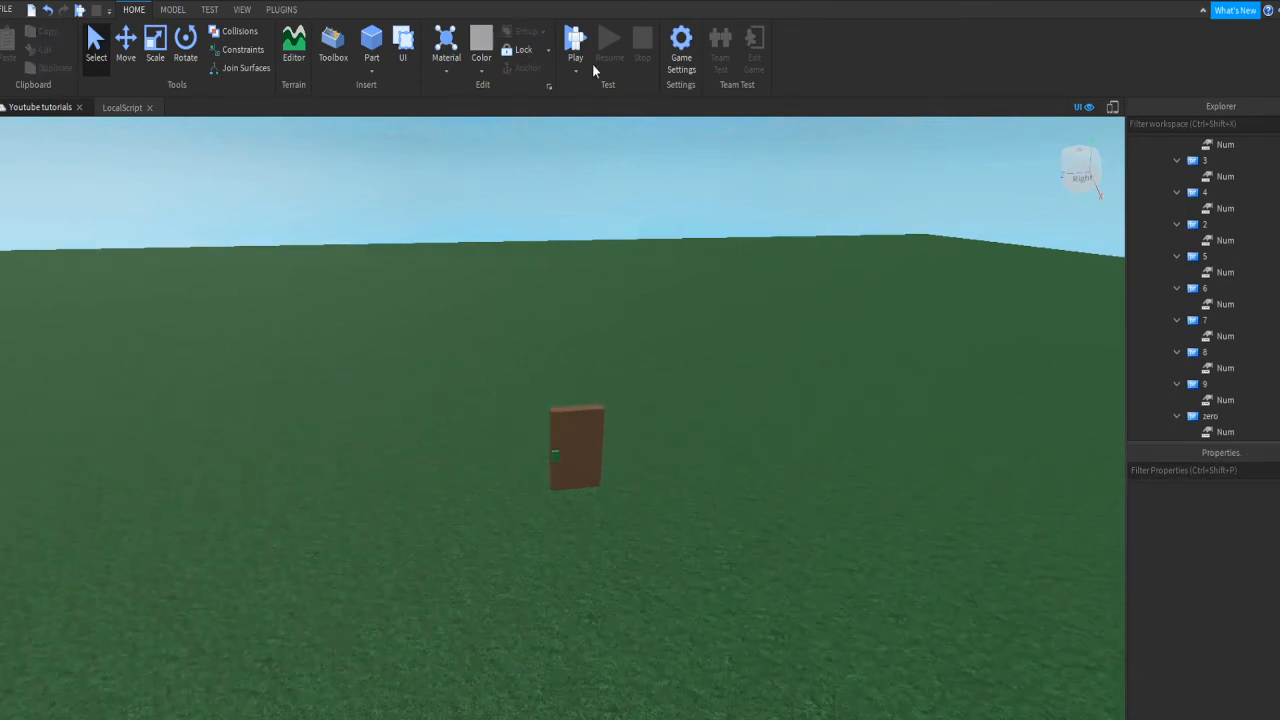
pyautogui.press('w')
pyautogui.press('d')
pyautogui.click(575, 42)
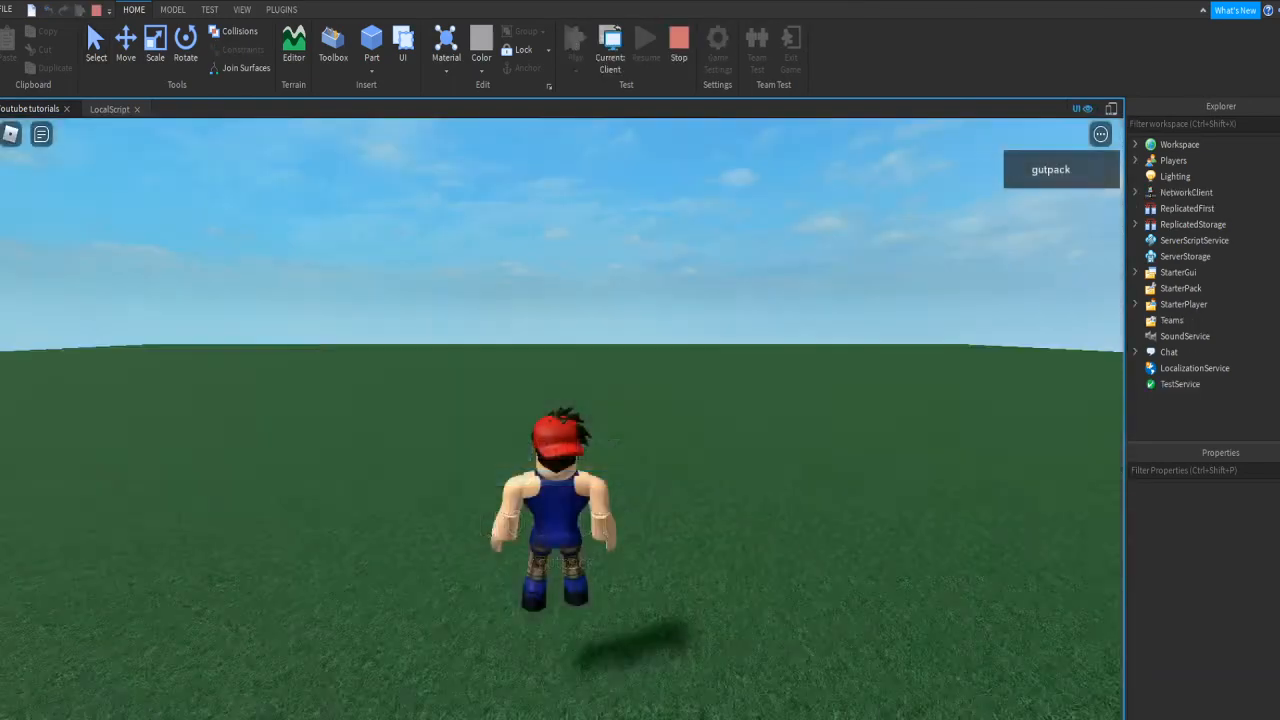
# Step: Walk the character to the door and click it to bring up the keypad
pyautogui.moveTo(797, 643); pyautogui.dragTo(797, 643, button='right')
pyautogui.press('w')
pyautogui.press('space')
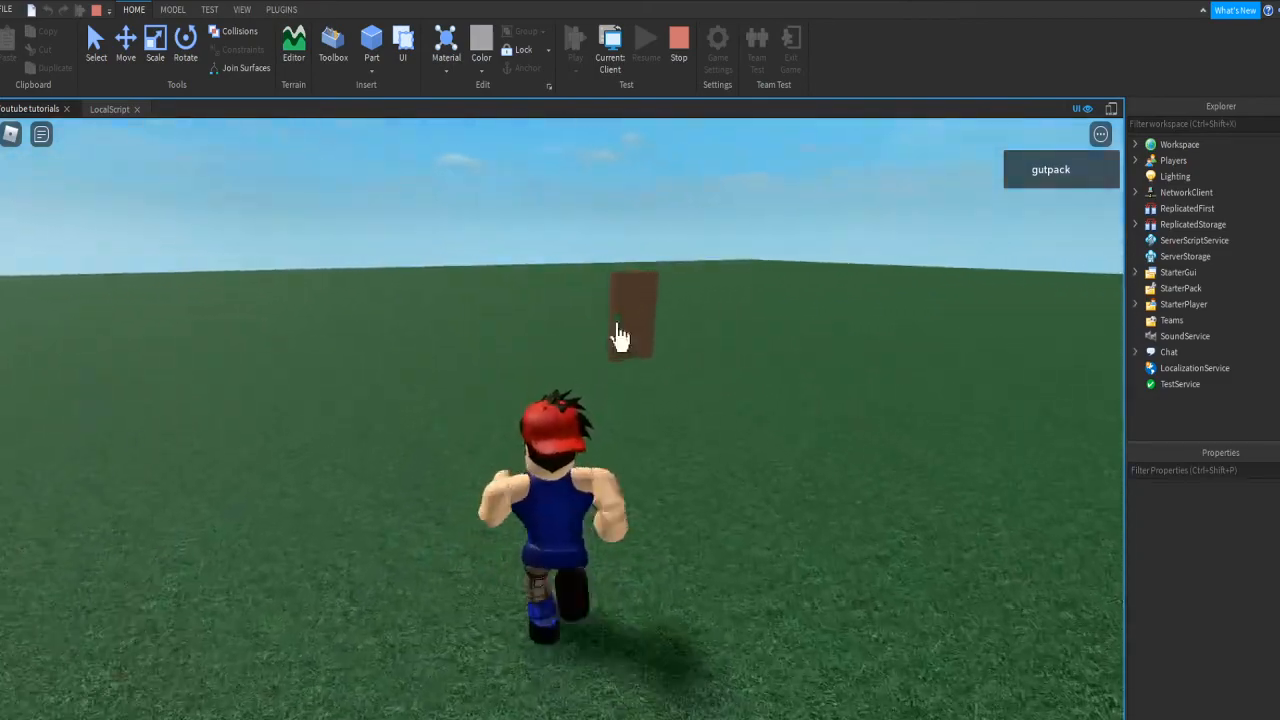
pyautogui.click(628, 345)
pyautogui.press('d')
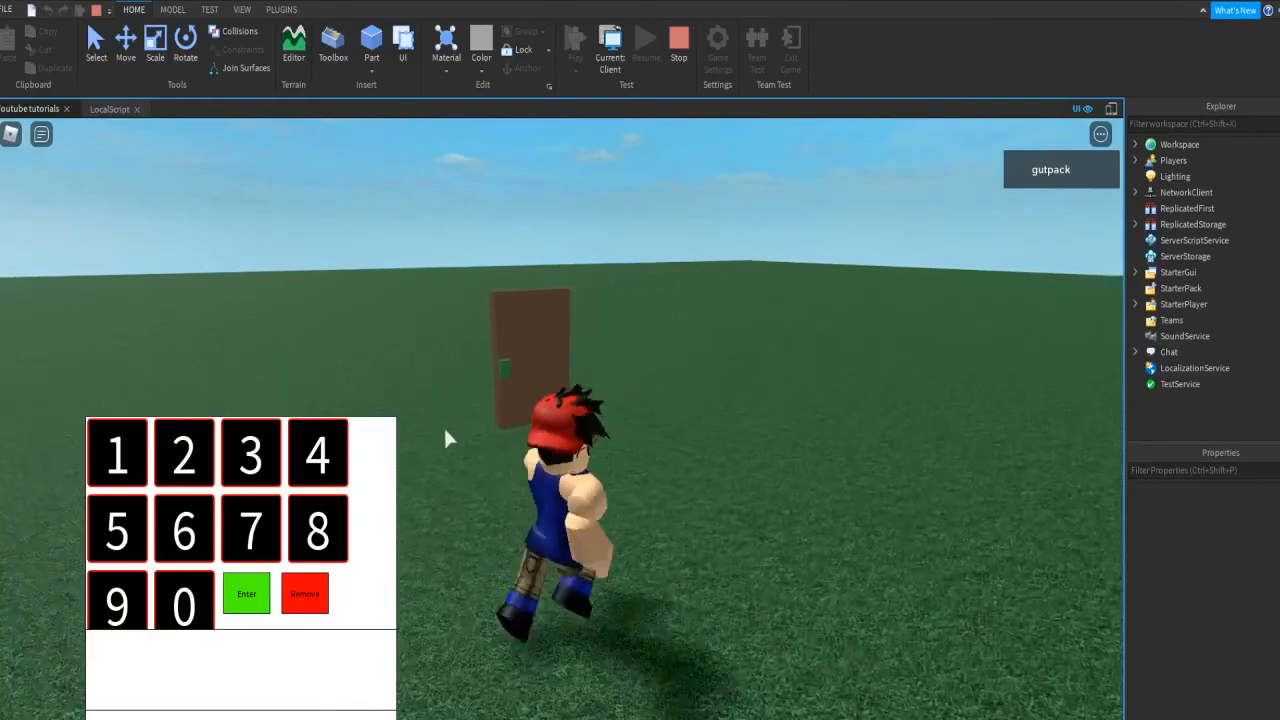
# Step: Press keypad digits 3, 4, 4, 6, 6 and check they append to the code box
pyautogui.click(250, 452)
pyautogui.click(312, 452)
pyautogui.click(312, 452)
pyautogui.click(184, 530)
pyautogui.click(184, 530)
pyautogui.click(184, 530)
pyautogui.click(184, 530)
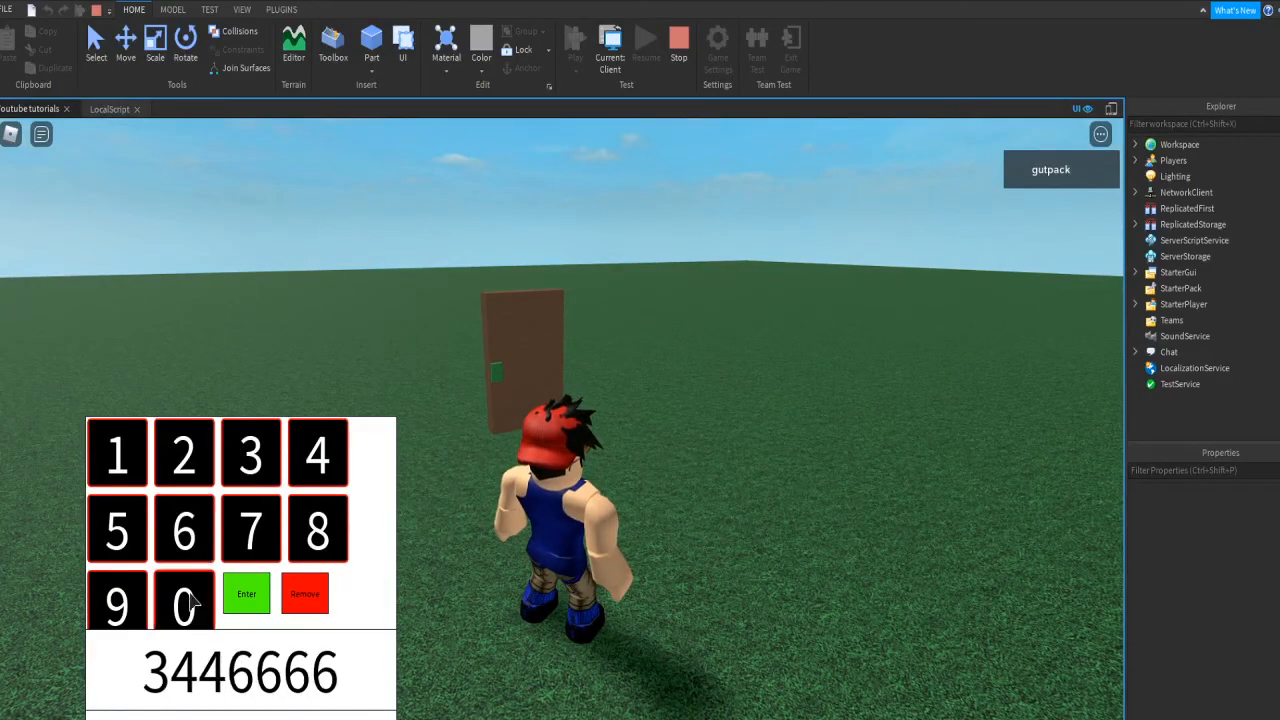
pyautogui.click(184, 600)
# Step: Enter a few more digits including 7, then stop the play test
pyautogui.press('a')
pyautogui.click(186, 532)
pyautogui.click(186, 534)
pyautogui.click(186, 534)
pyautogui.press('d')
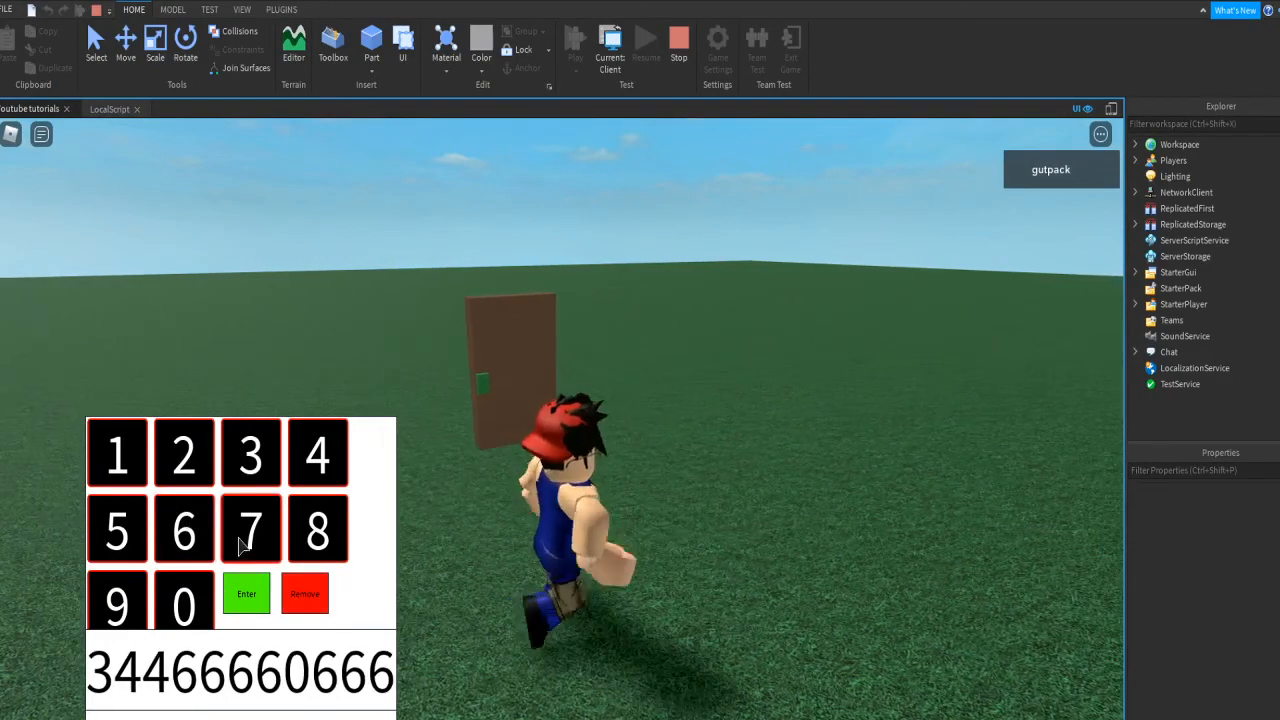
pyautogui.click(244, 541)
pyautogui.press('a')
pyautogui.click(679, 45)
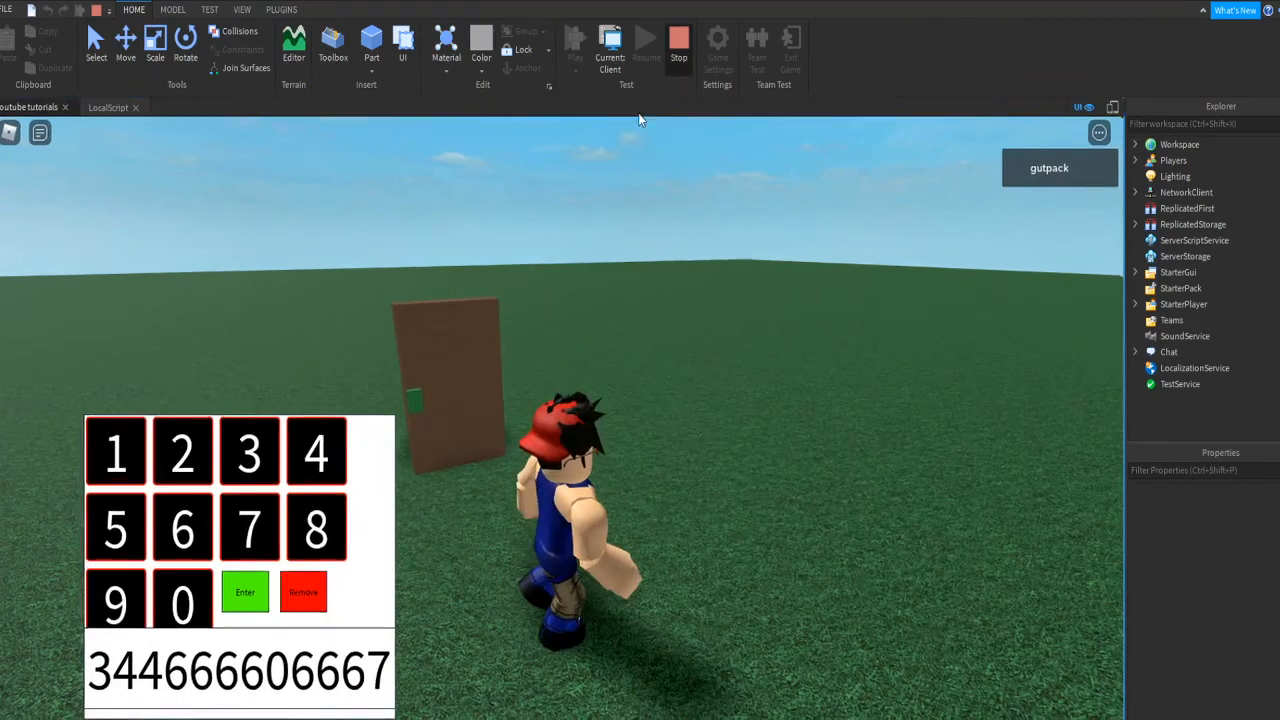
pyautogui.scroll(-2, 1223, 334)
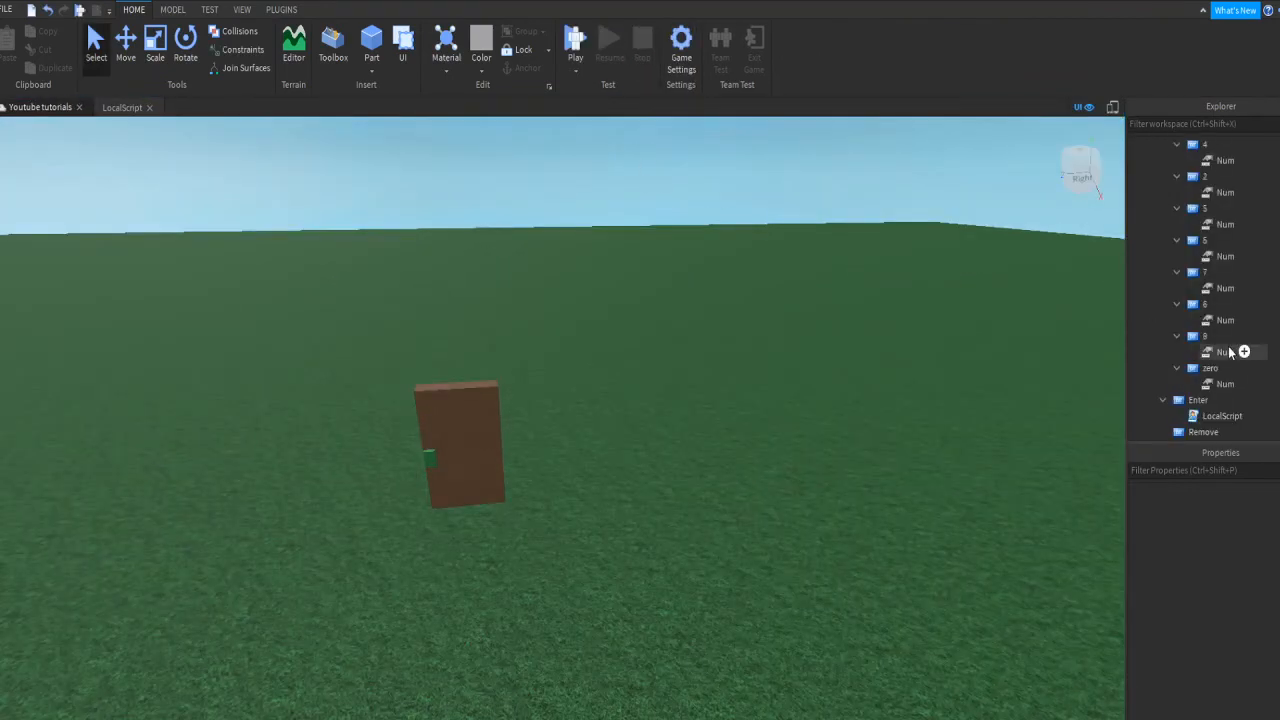
# Step: In the LocalScript, insert blank lines after the digit-button handler's end)
pyautogui.click(122, 107)
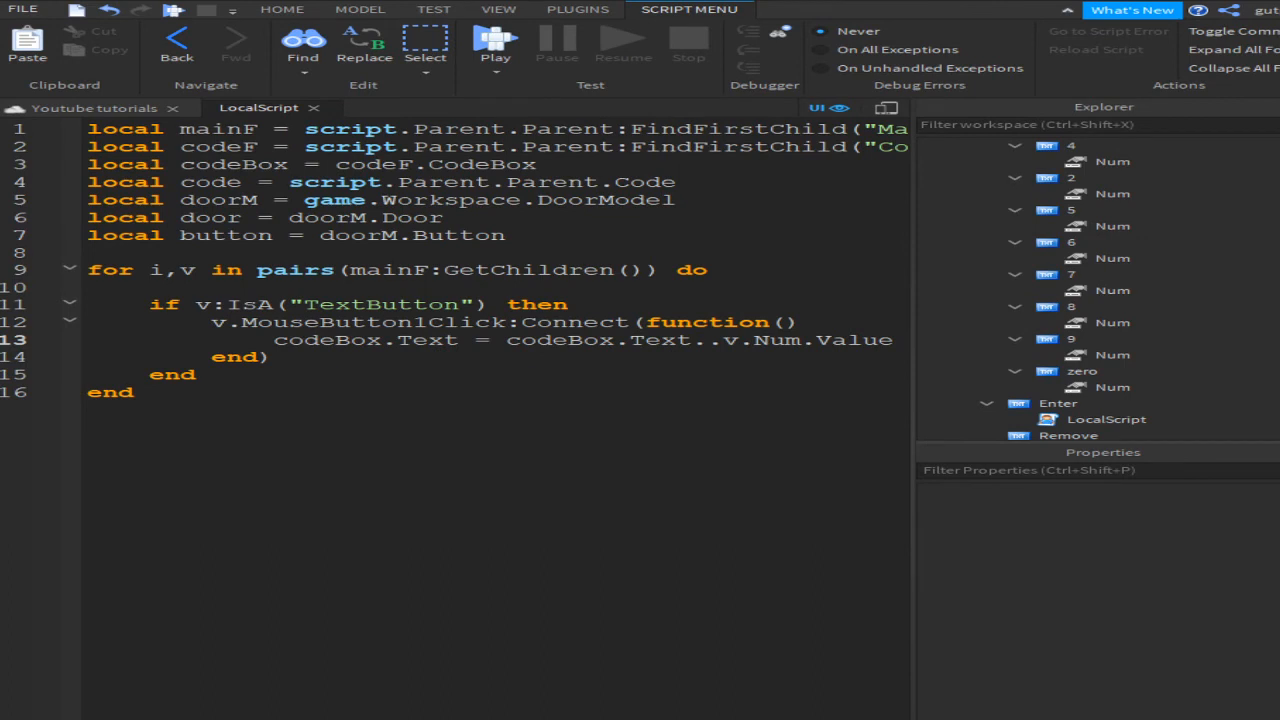
pyautogui.click(495, 420)
pyautogui.click(270, 357)
pyautogui.press('Return')
pyautogui.press('Return')
pyautogui.press('Return')
pyautogui.moveTo(304, 357); pyautogui.dragTo(212, 357)
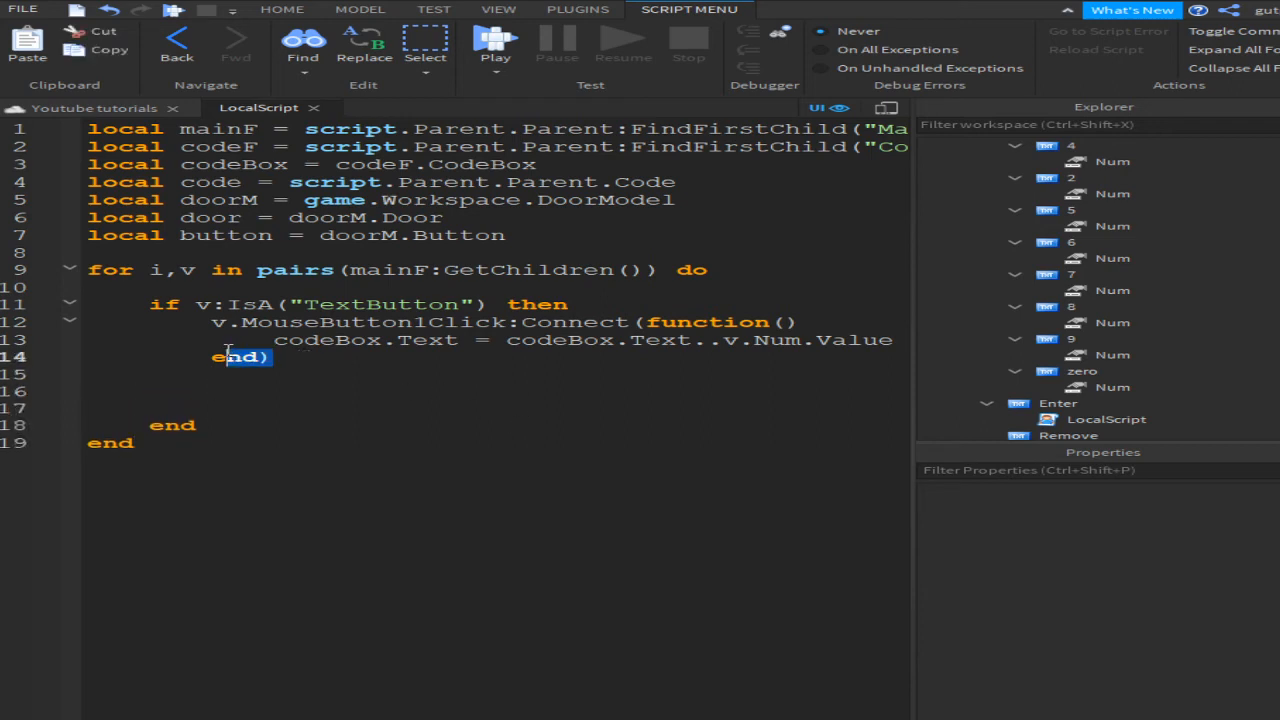
pyautogui.click(284, 398)
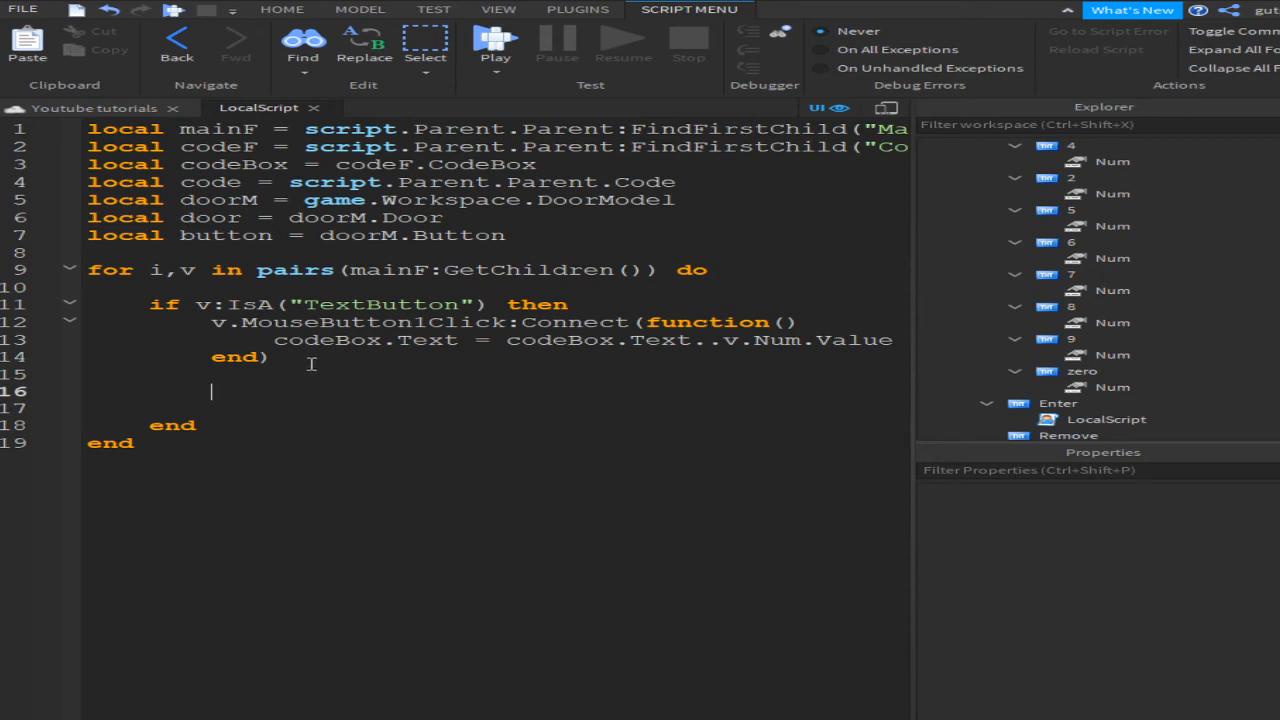
pyautogui.press('Down')
# Step: Type script.Parent.MouseButton1Click:Connect(function() on line 17 and open its body
pyautogui.write('script')
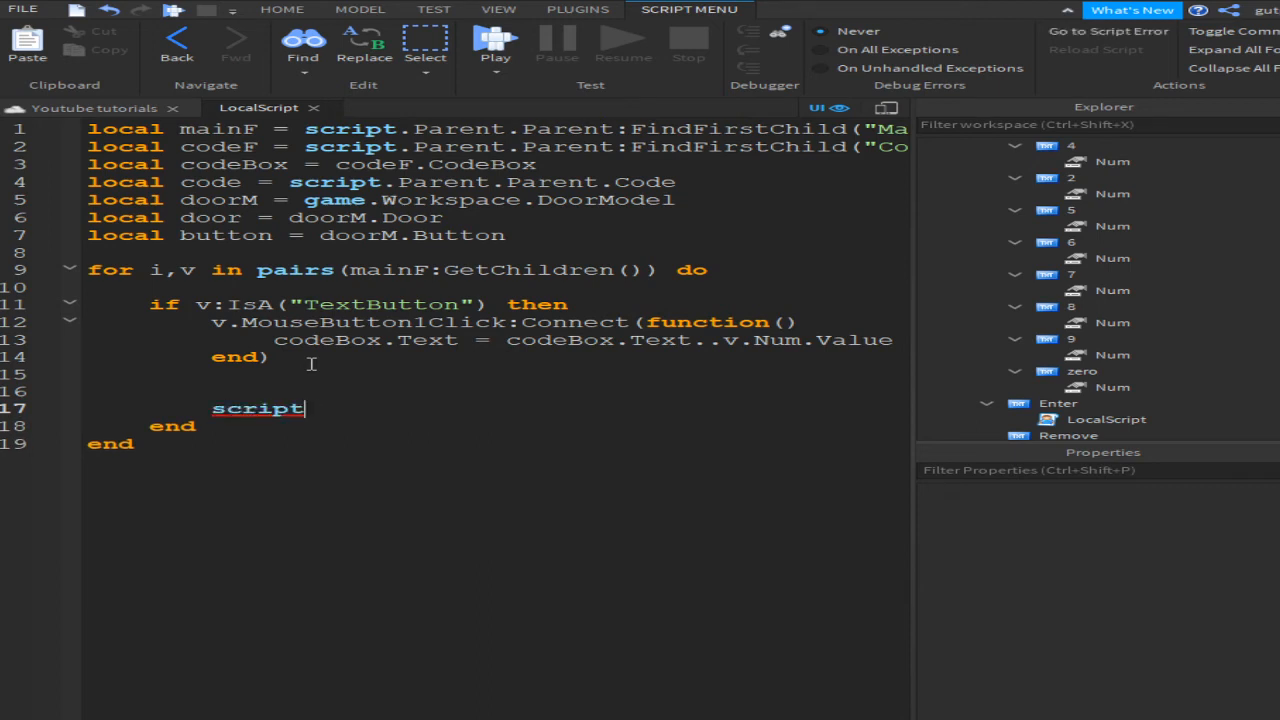
pyautogui.write('/.Parent.')
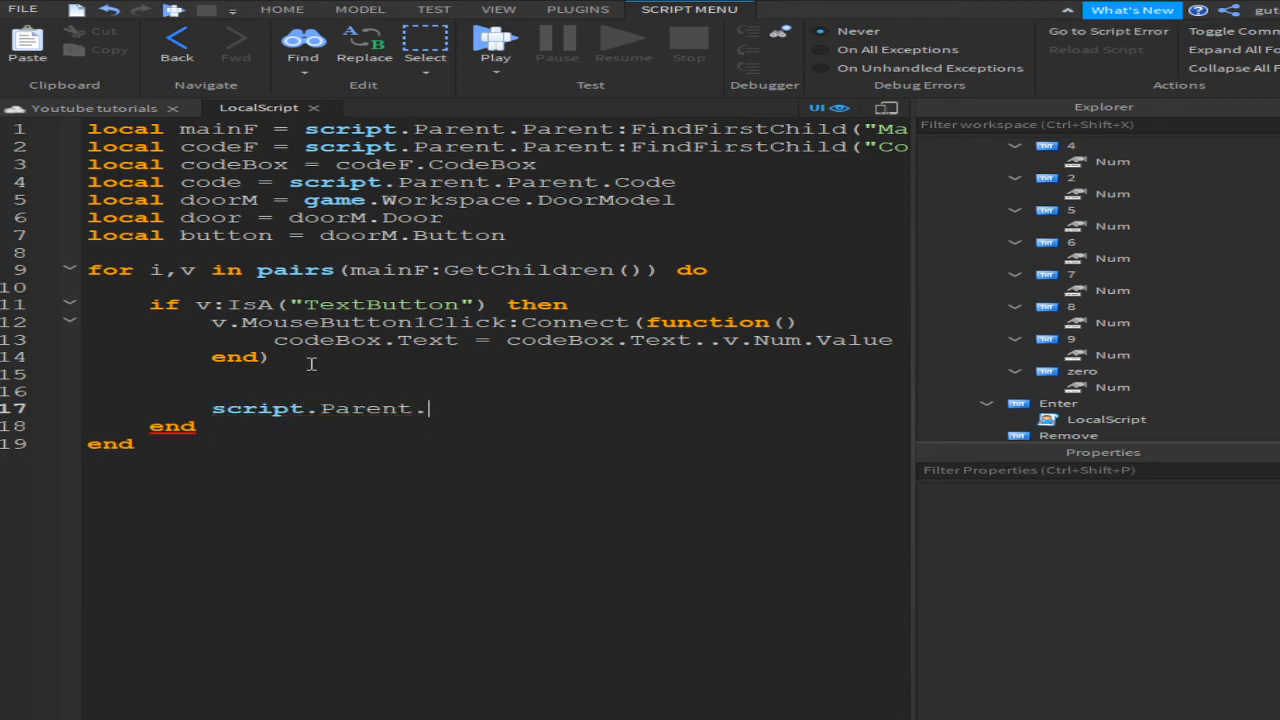
pyautogui.write('N')
pyautogui.press('BackSpace')
pyautogui.write('m')
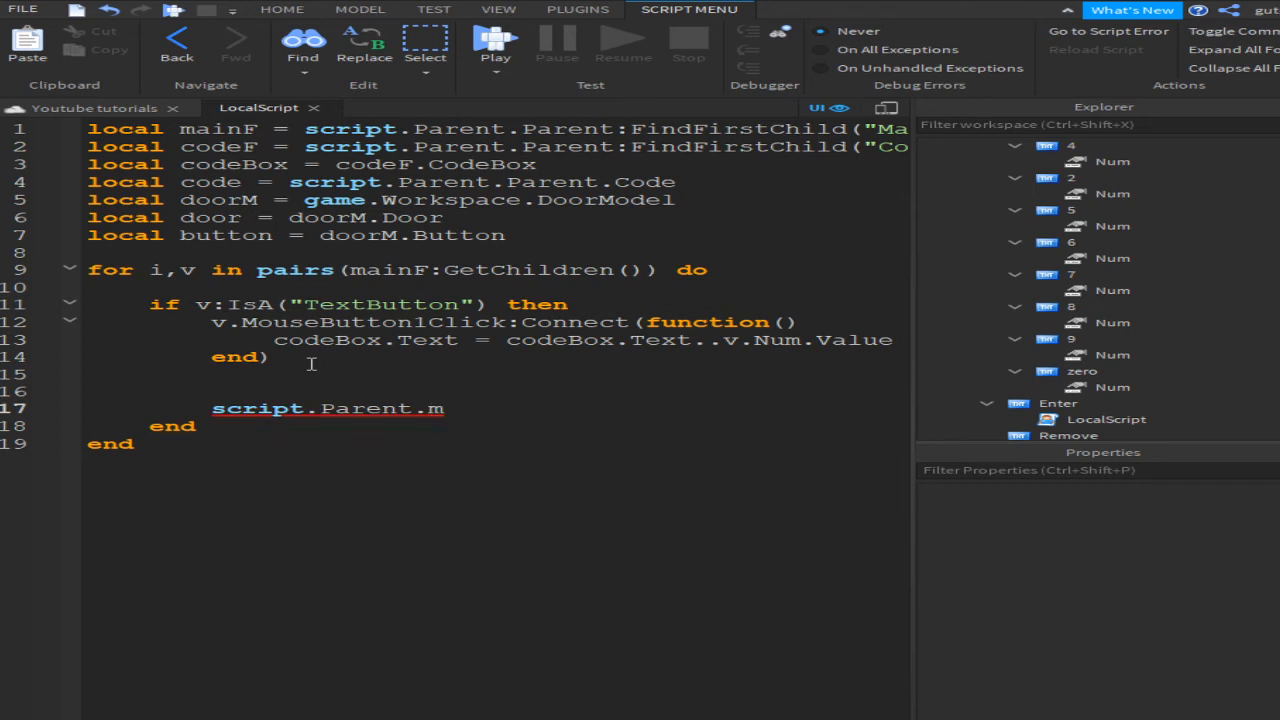
pyautogui.write('ouseButton1Click')
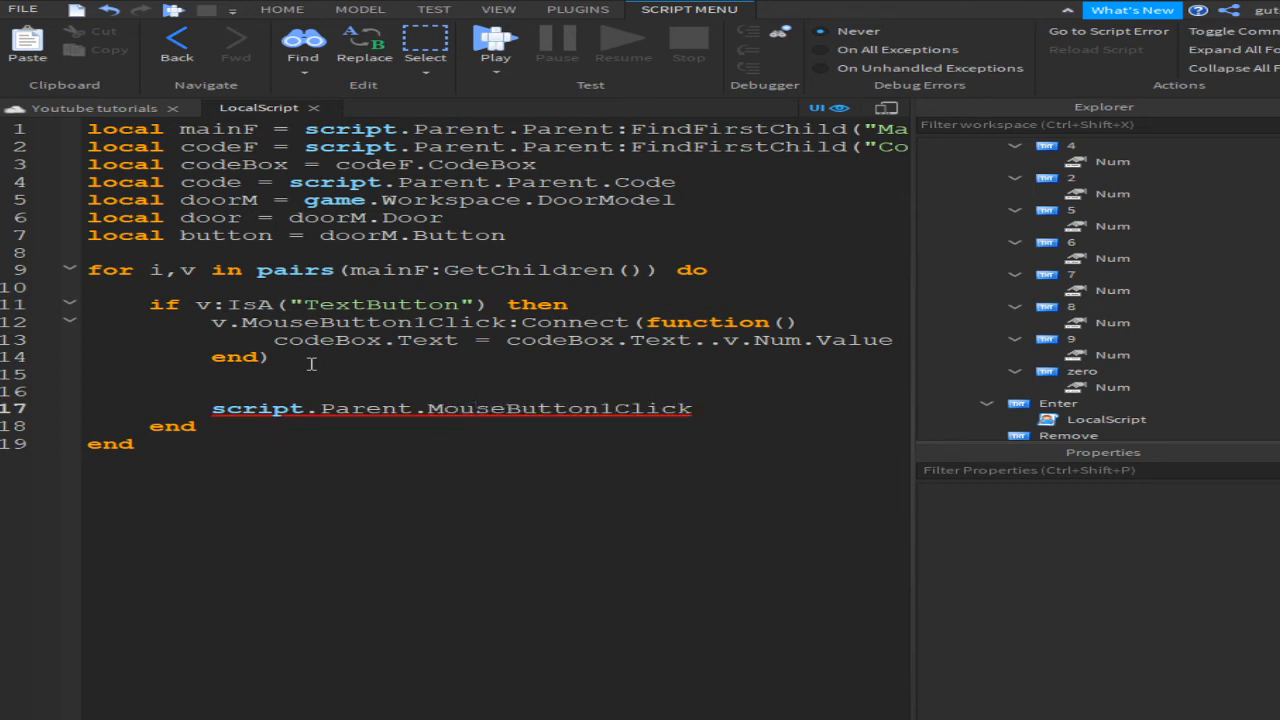
pyautogui.write(':Connect(function)')
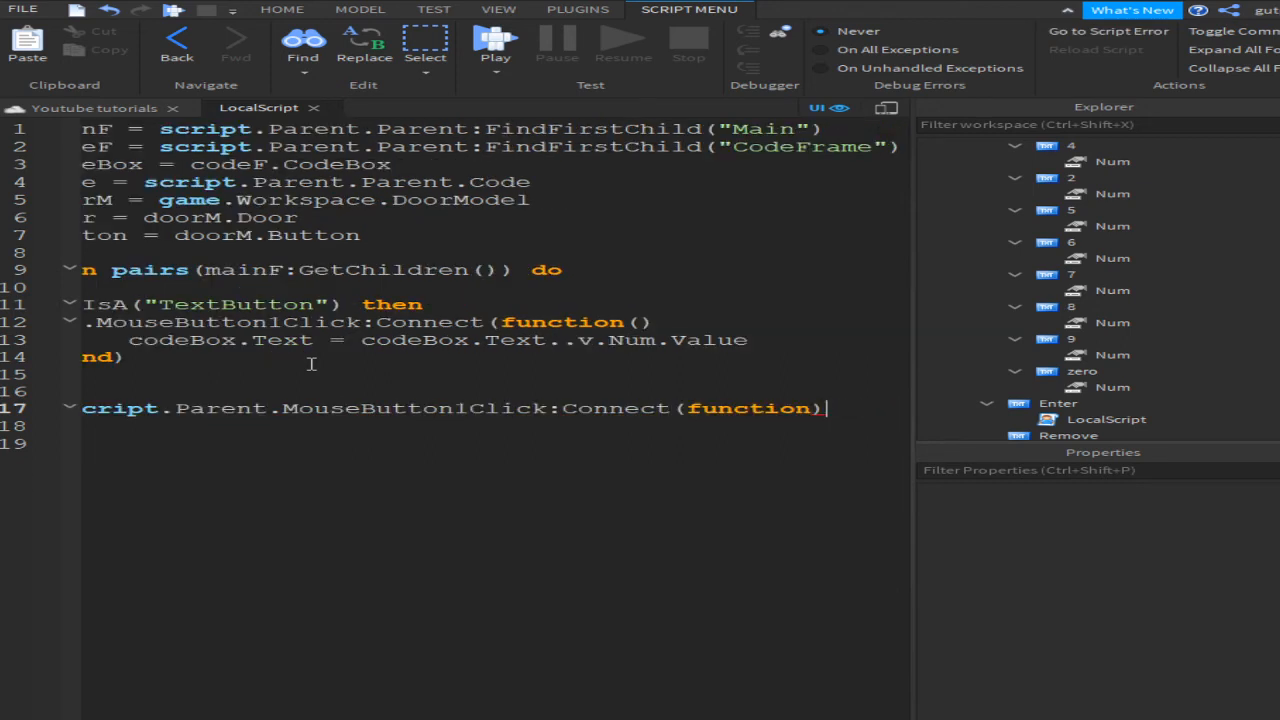
pyautogui.write('()')
pyautogui.press('Return')
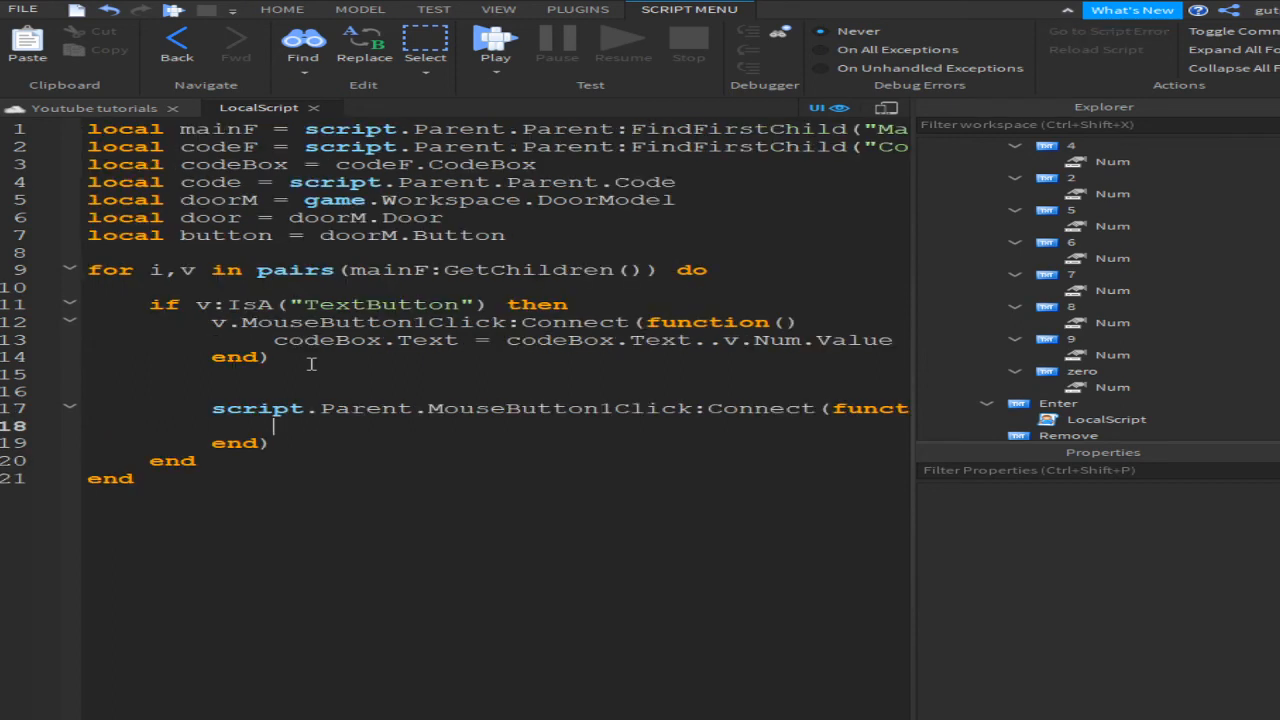
# Step: Add an if codeBox.Text == code.Value then block that sets script.Parent.Parent.Enabled = false
pyautogui.write('if codeBox.T')
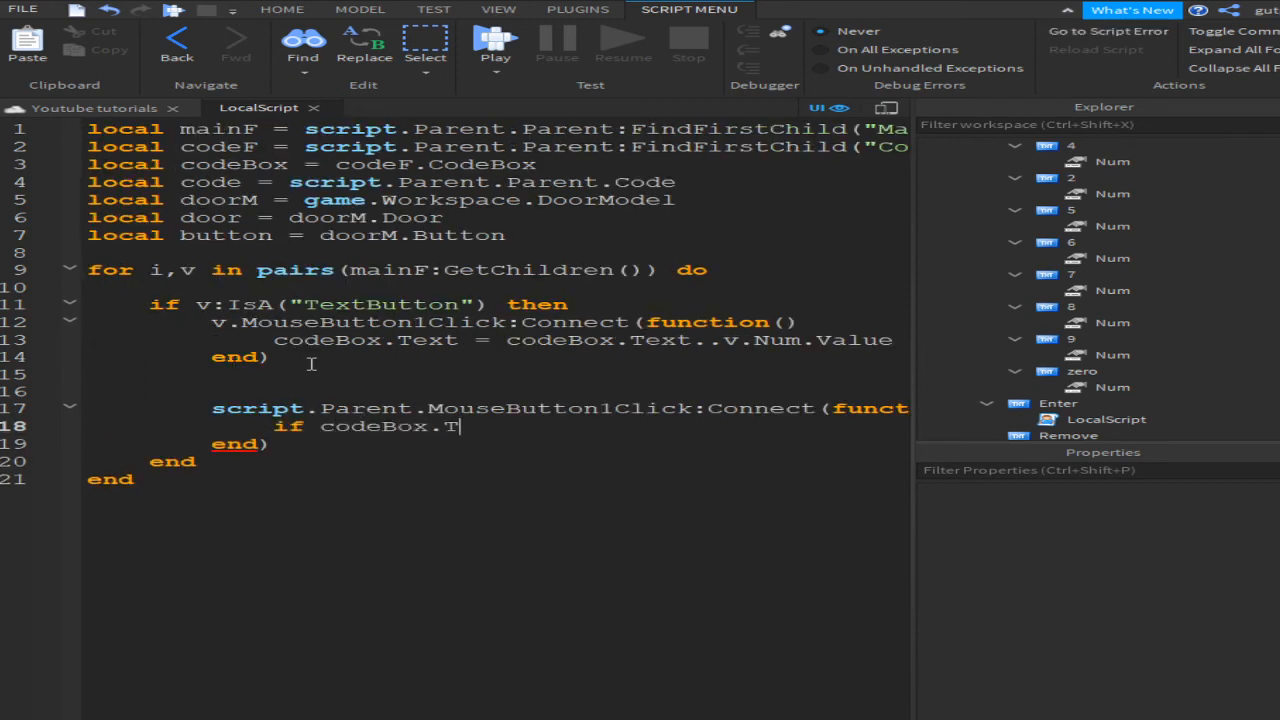
pyautogui.write('ext == code.')
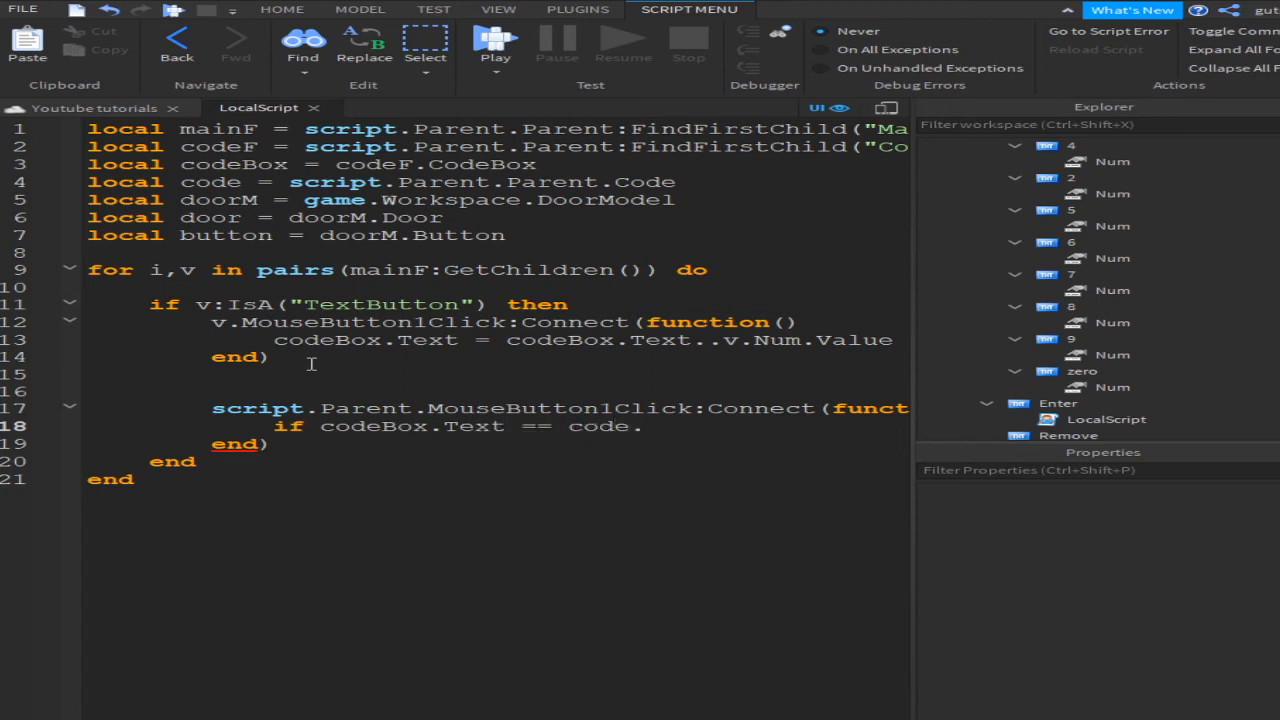
pyautogui.write('Value then')
pyautogui.press('Return')
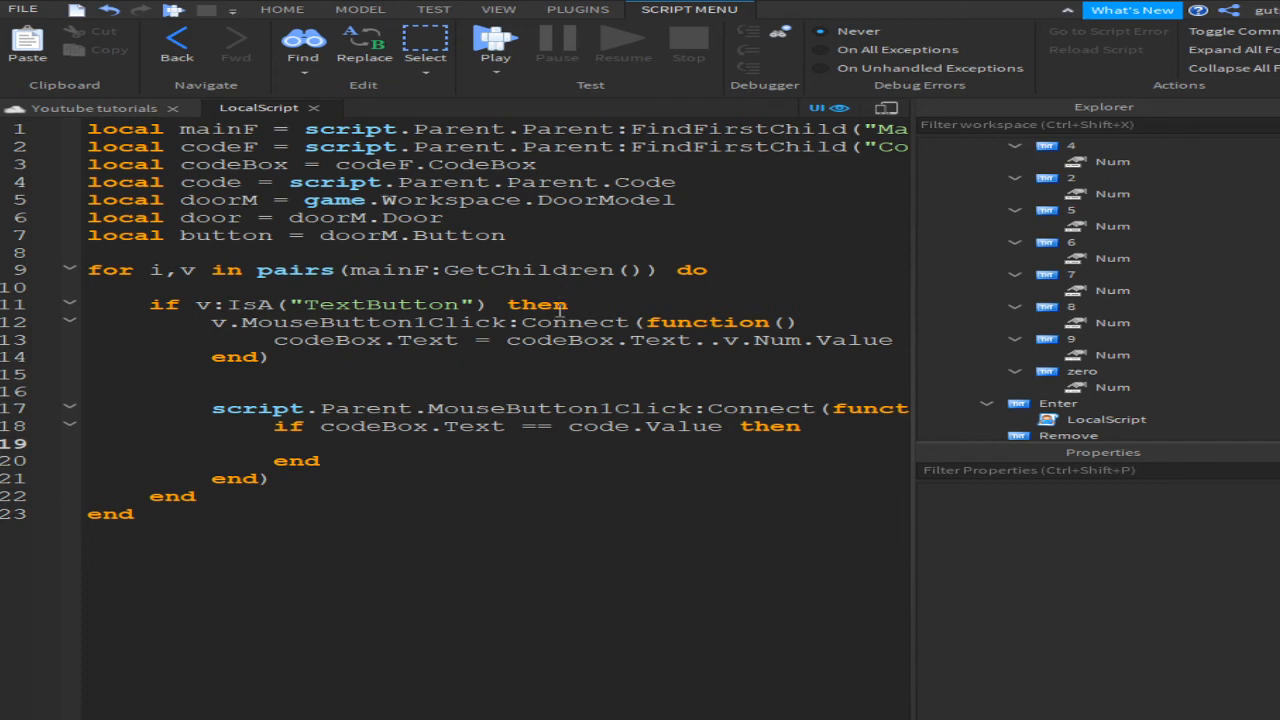
pyautogui.write('script.Parent.')
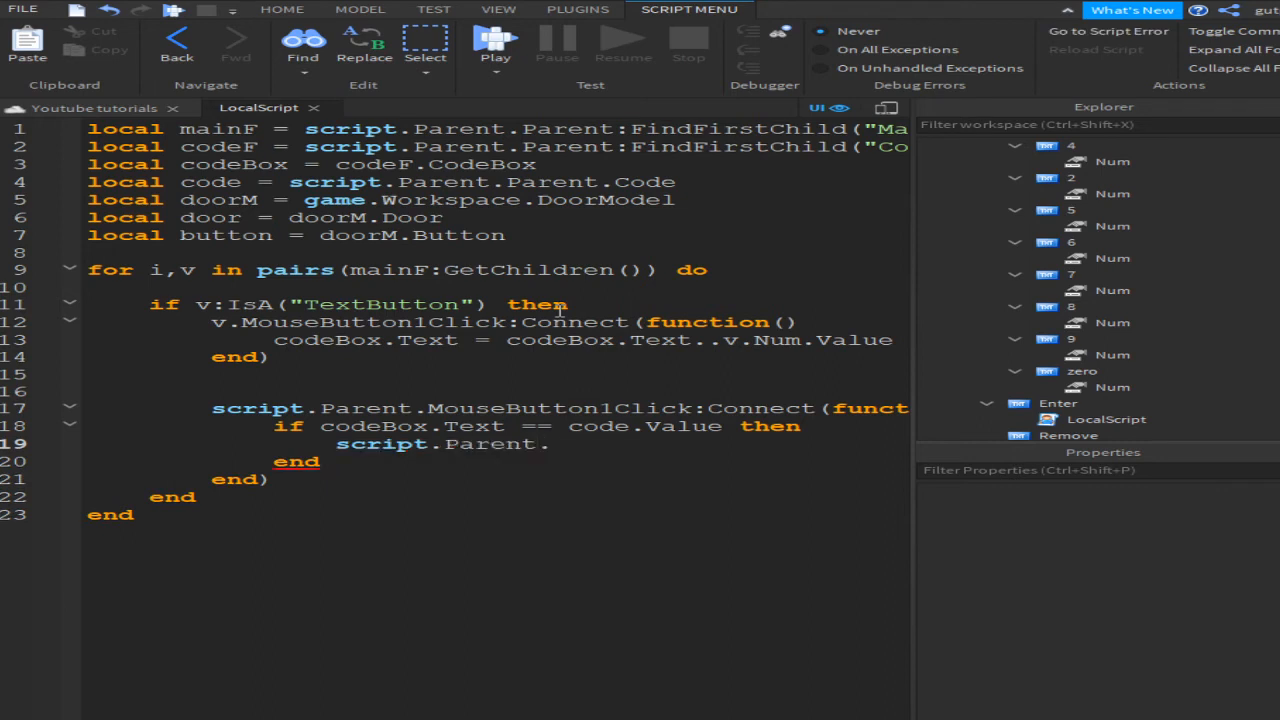
pyautogui.write('Parent.Enabled ')
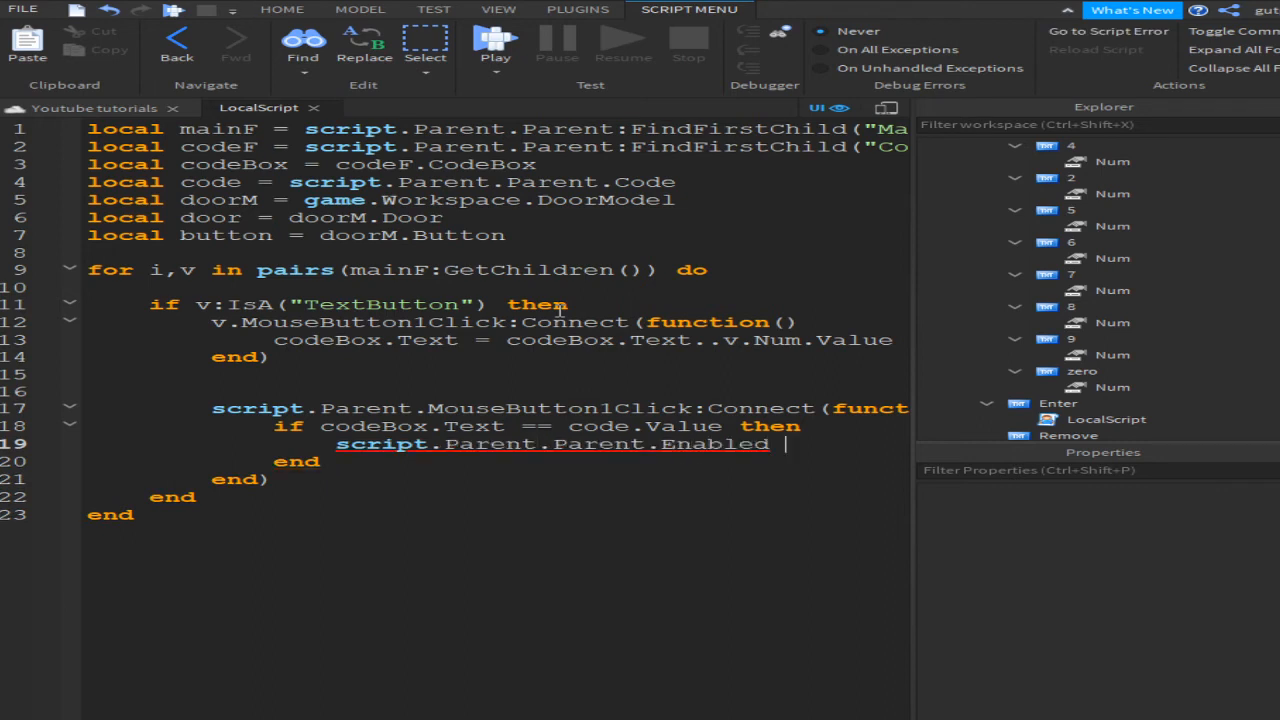
pyautogui.write('=')
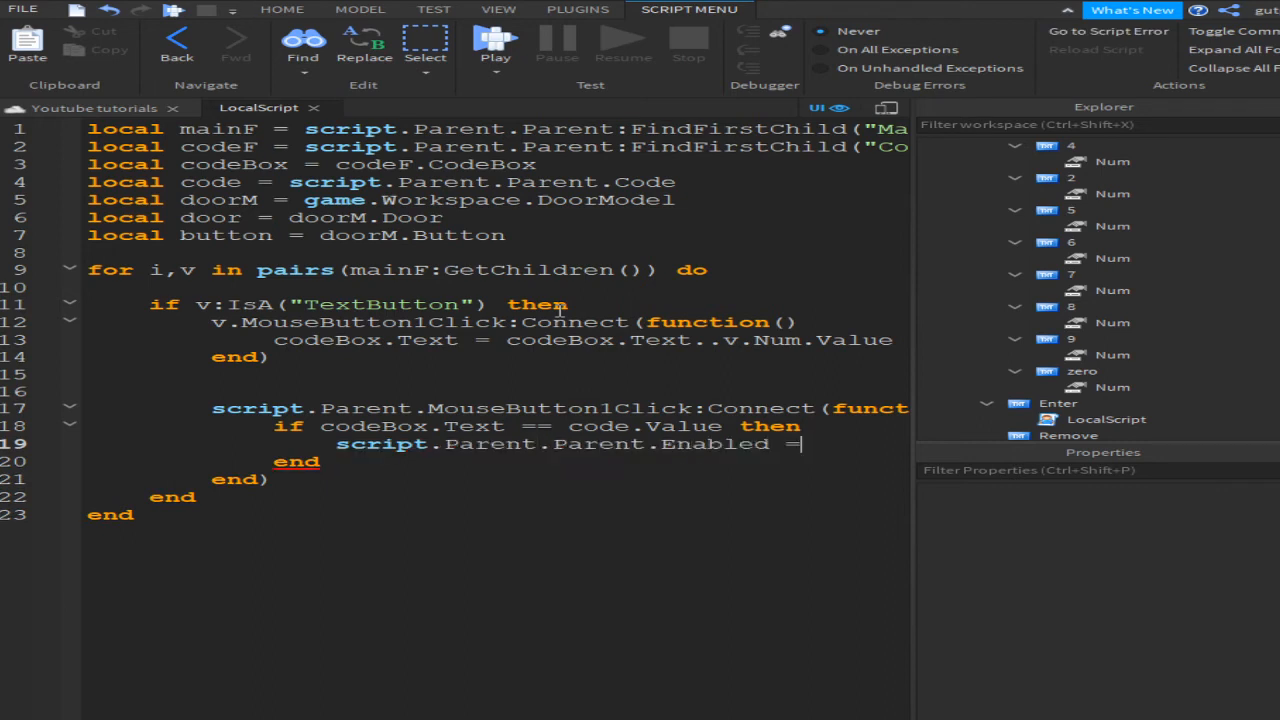
pyautogui.write(' false')
pyautogui.press('Return')
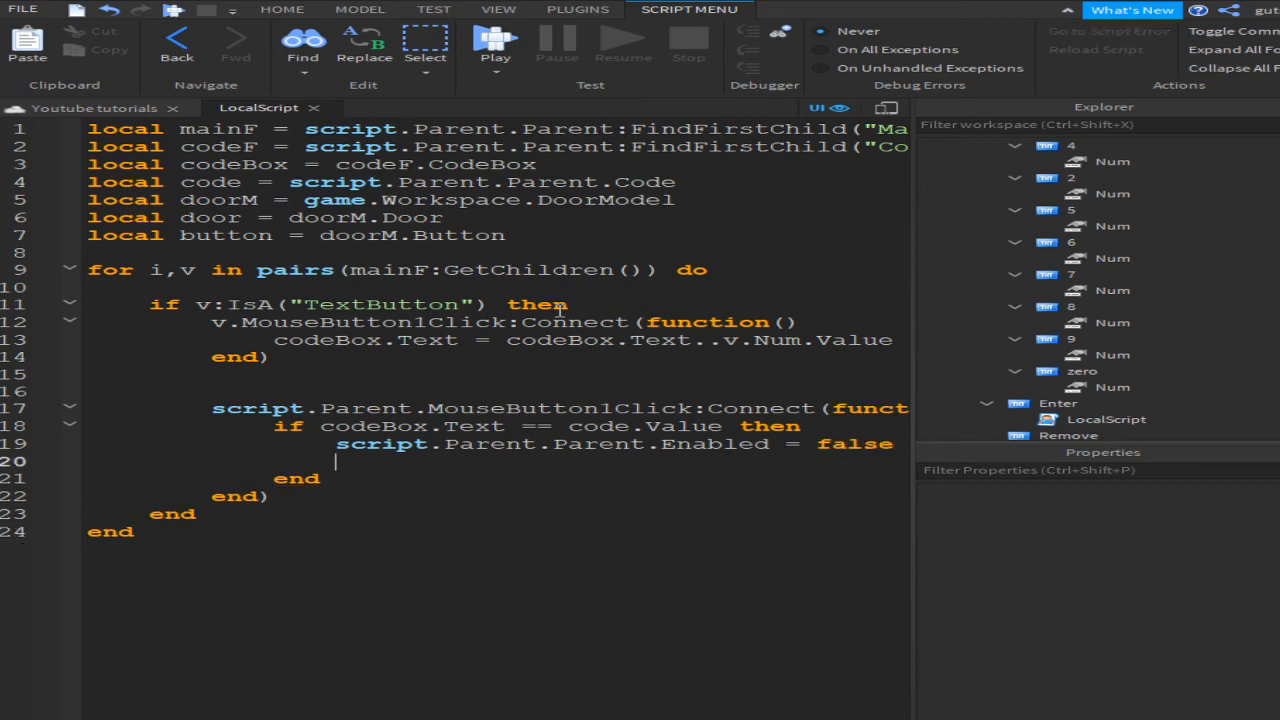
# Step: Add button.CanCollide = false, door.Transparency = .5 and wait(2) inside the block
pyautogui.write('button.CanCol')
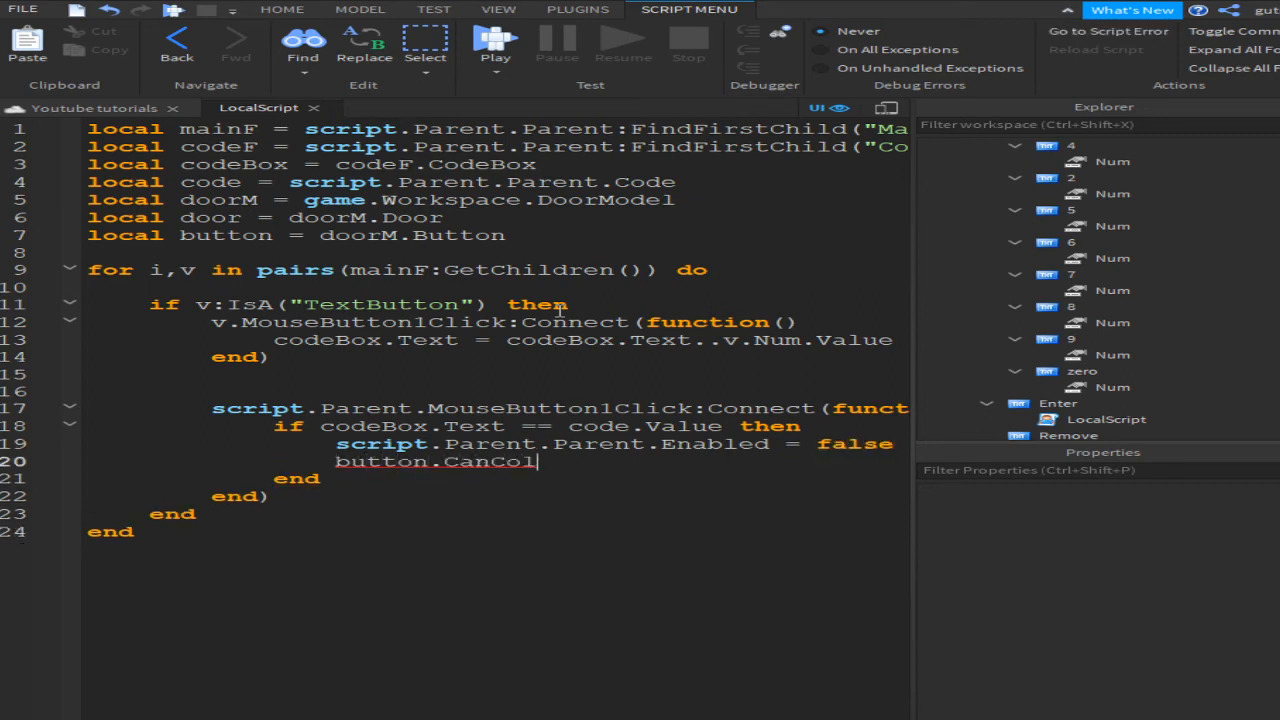
pyautogui.write('lide =')
pyautogui.write('false')
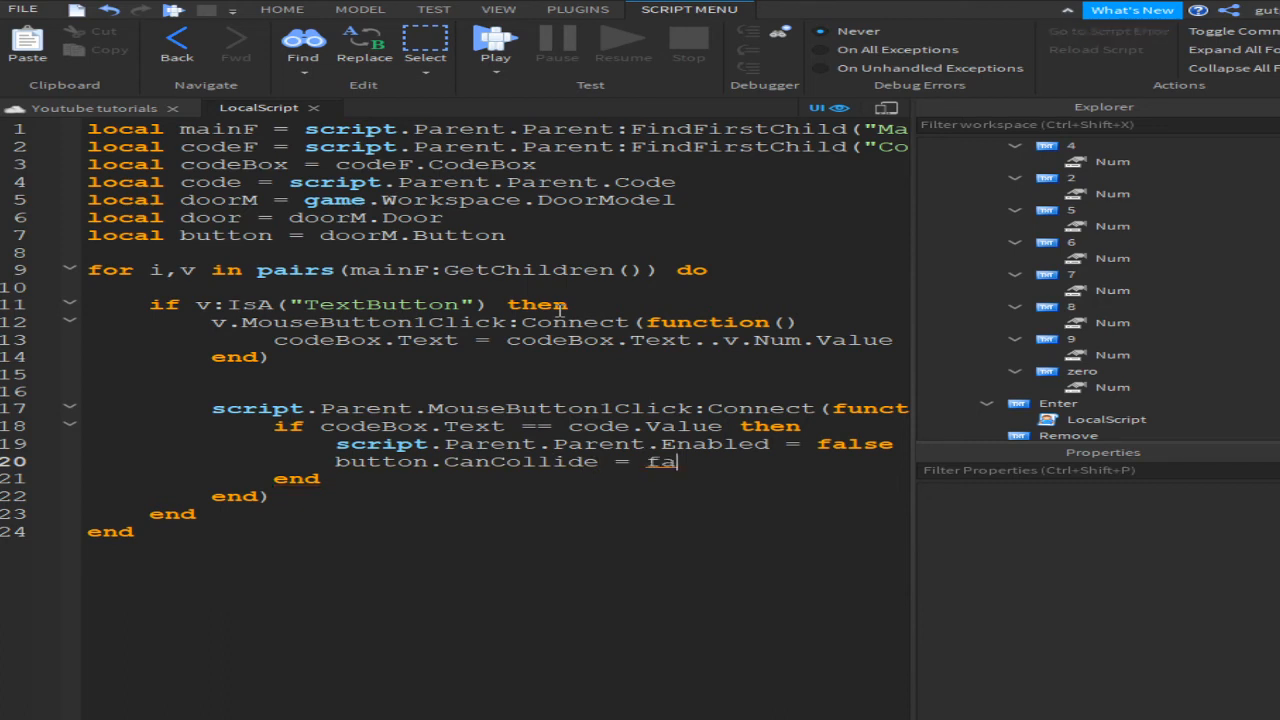
pyautogui.press('Return')
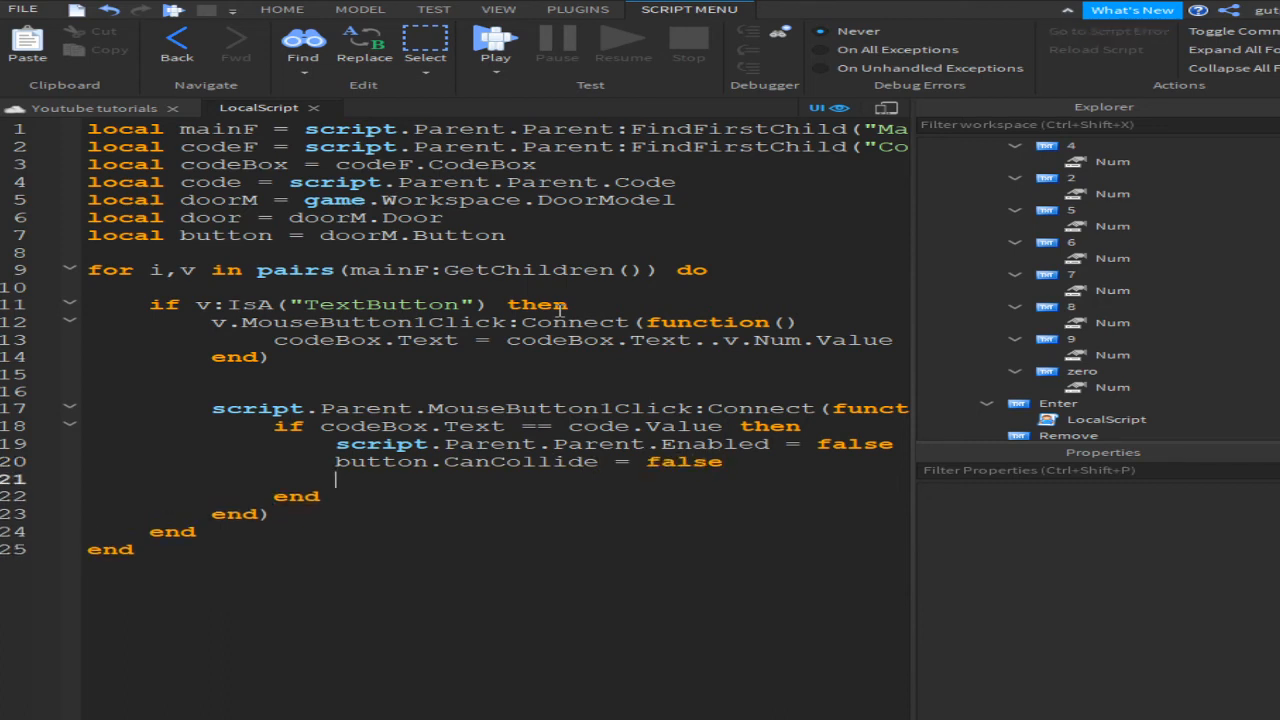
pyautogui.write('door.')
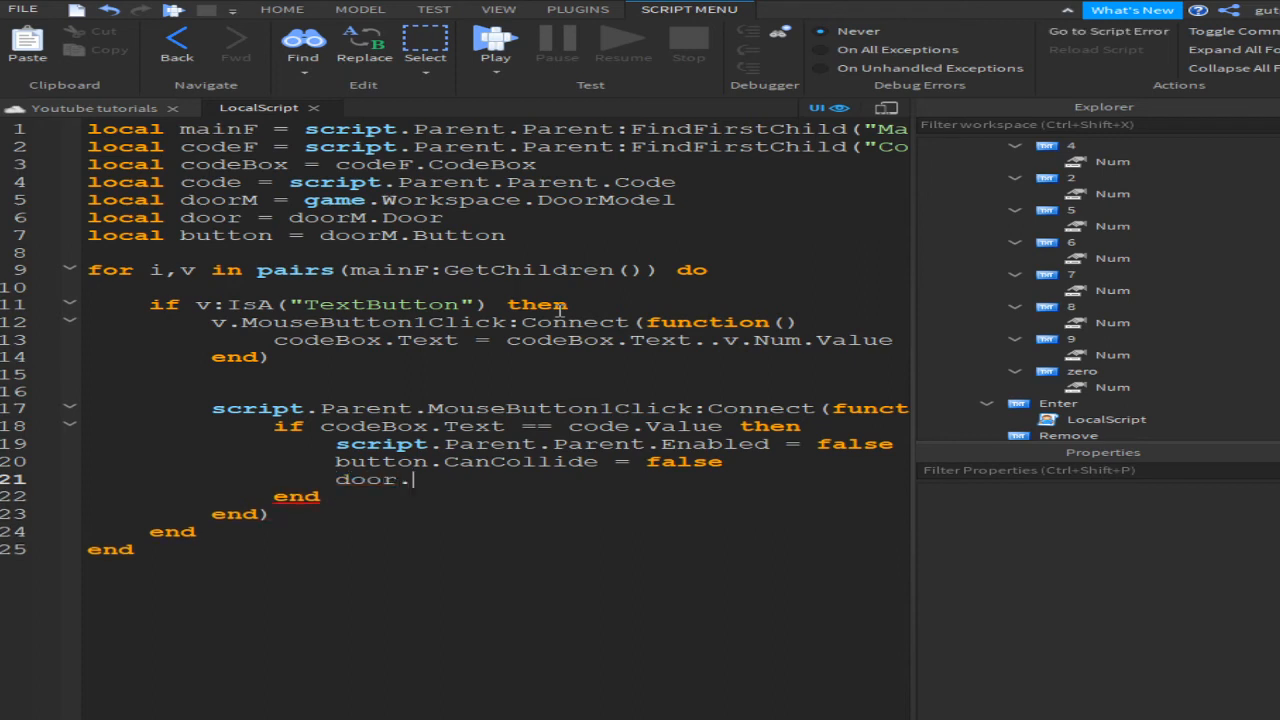
pyautogui.write('CanColli')
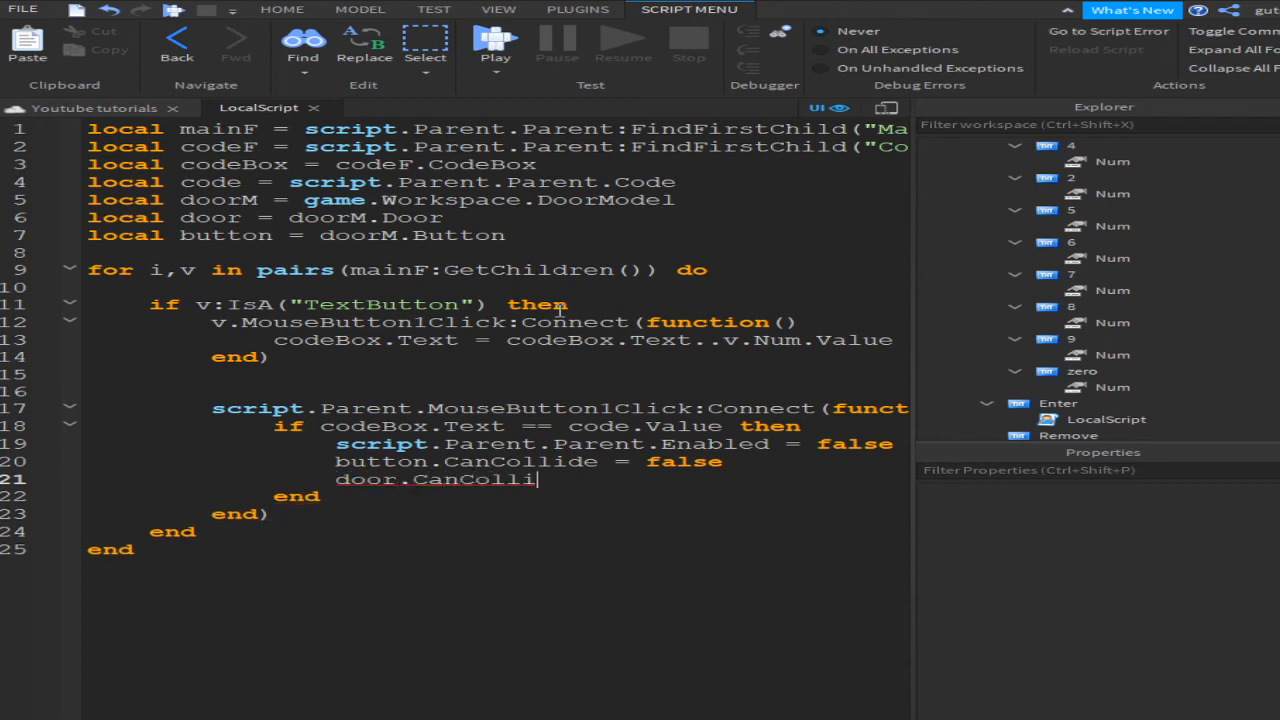
pyautogui.write('de = false')
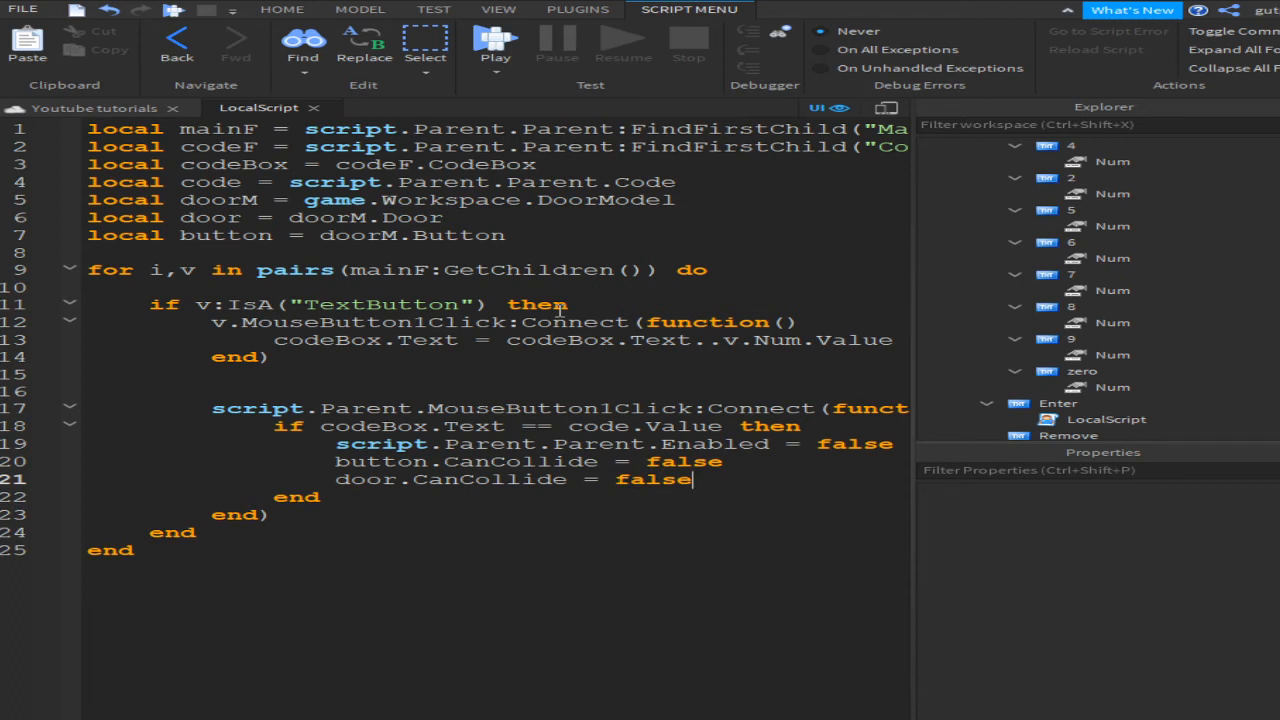
pyautogui.hotkey('ctrl', 'BackSpace')
pyautogui.hotkey('ctrl', 'BackSpace')
pyautogui.hotkey('ctrl', 'BackSpace')
pyautogui.write('T')
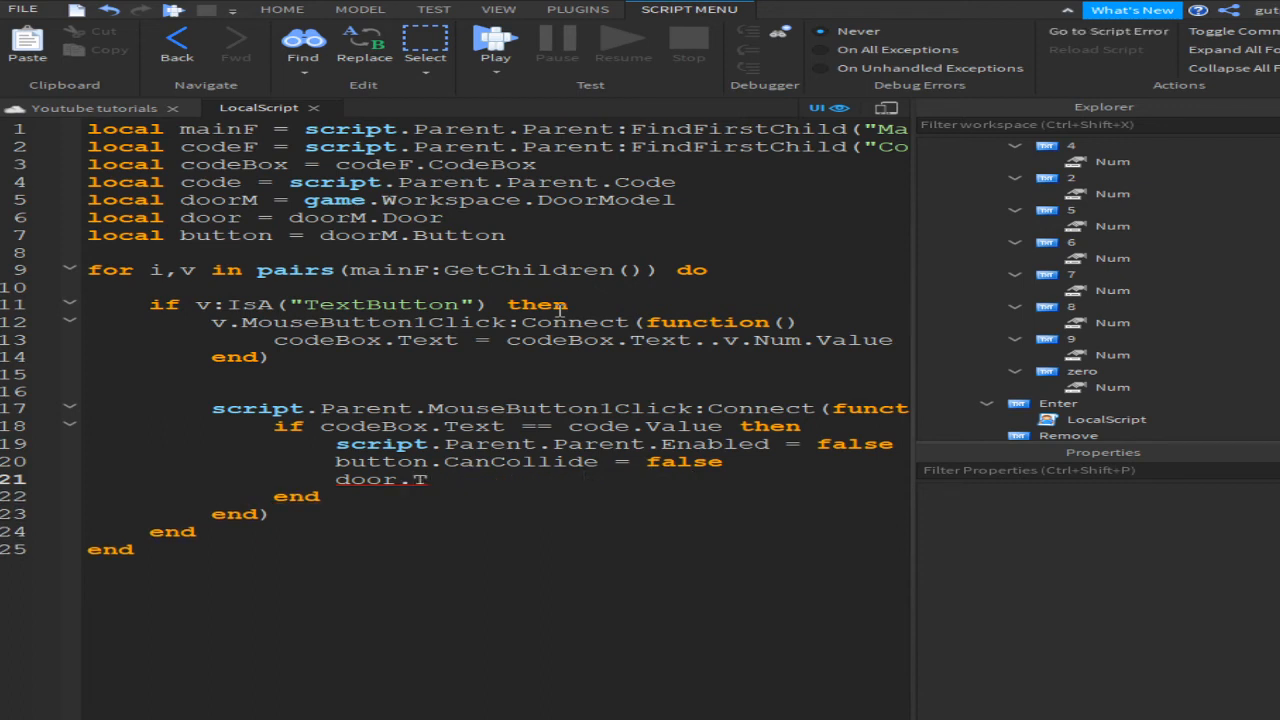
pyautogui.write('ransparency = .5')
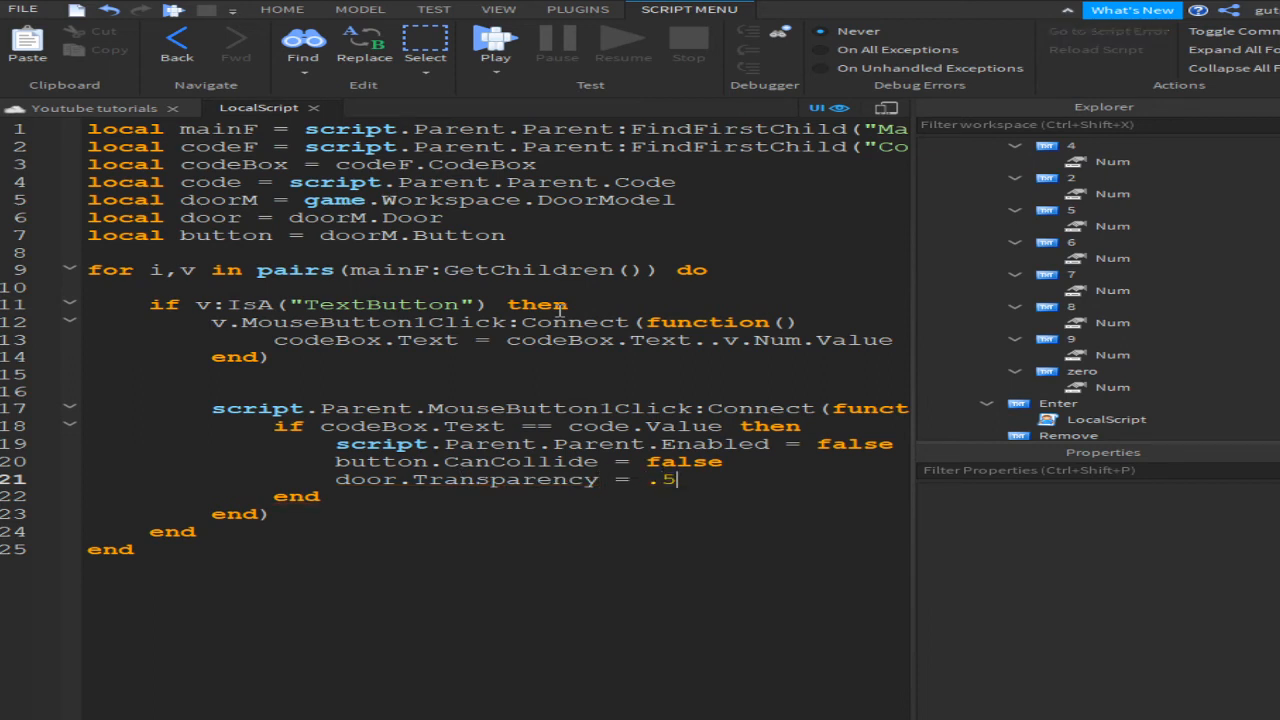
pyautogui.press('Return')
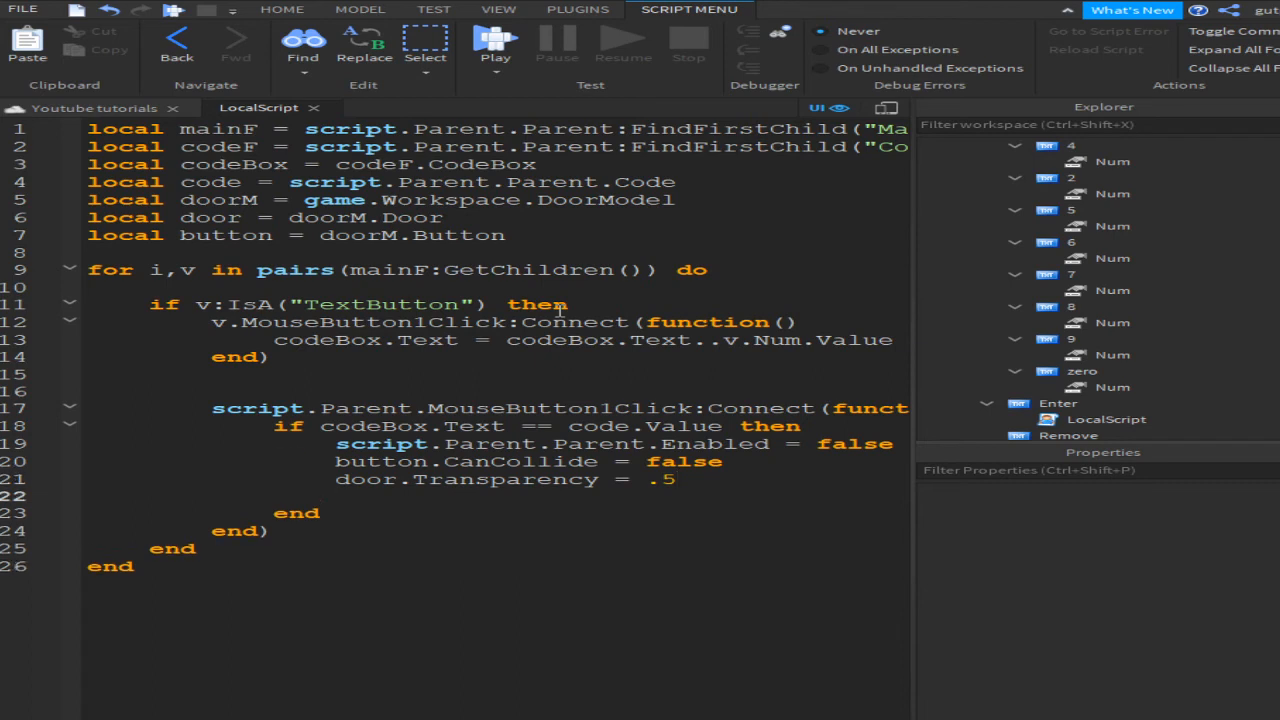
pyautogui.write('wait(2)')
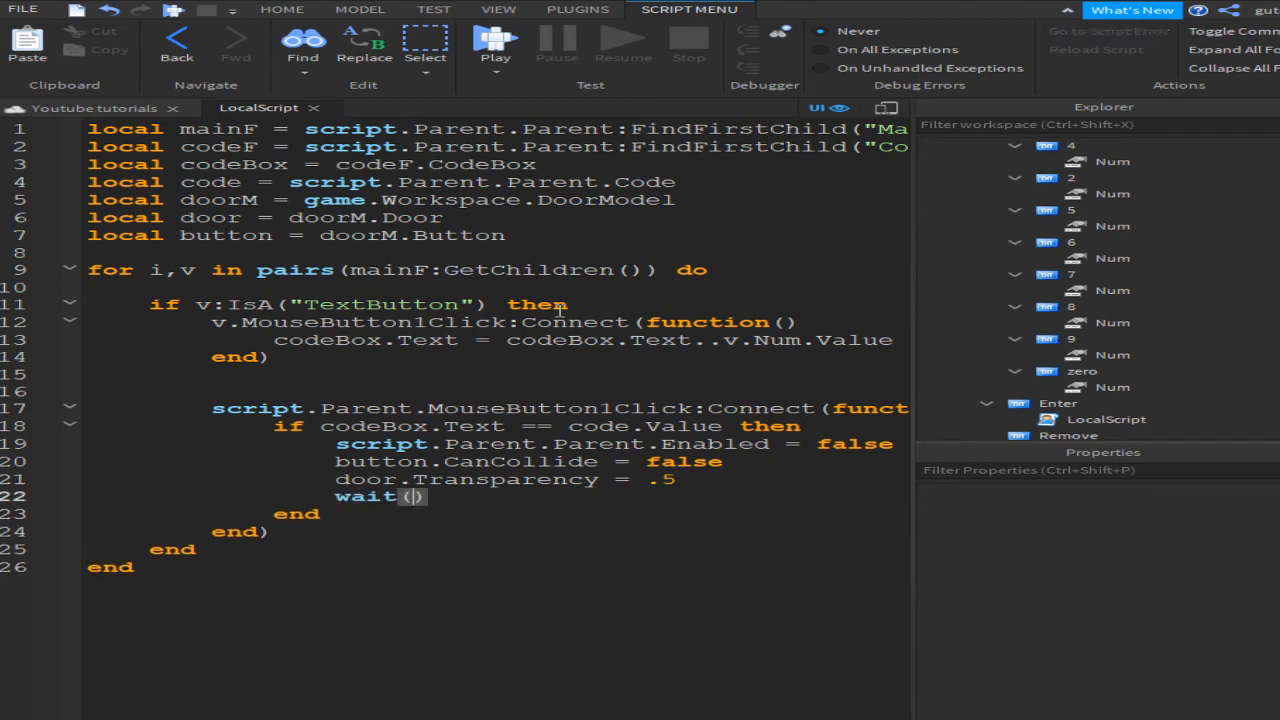
pyautogui.press('Return')
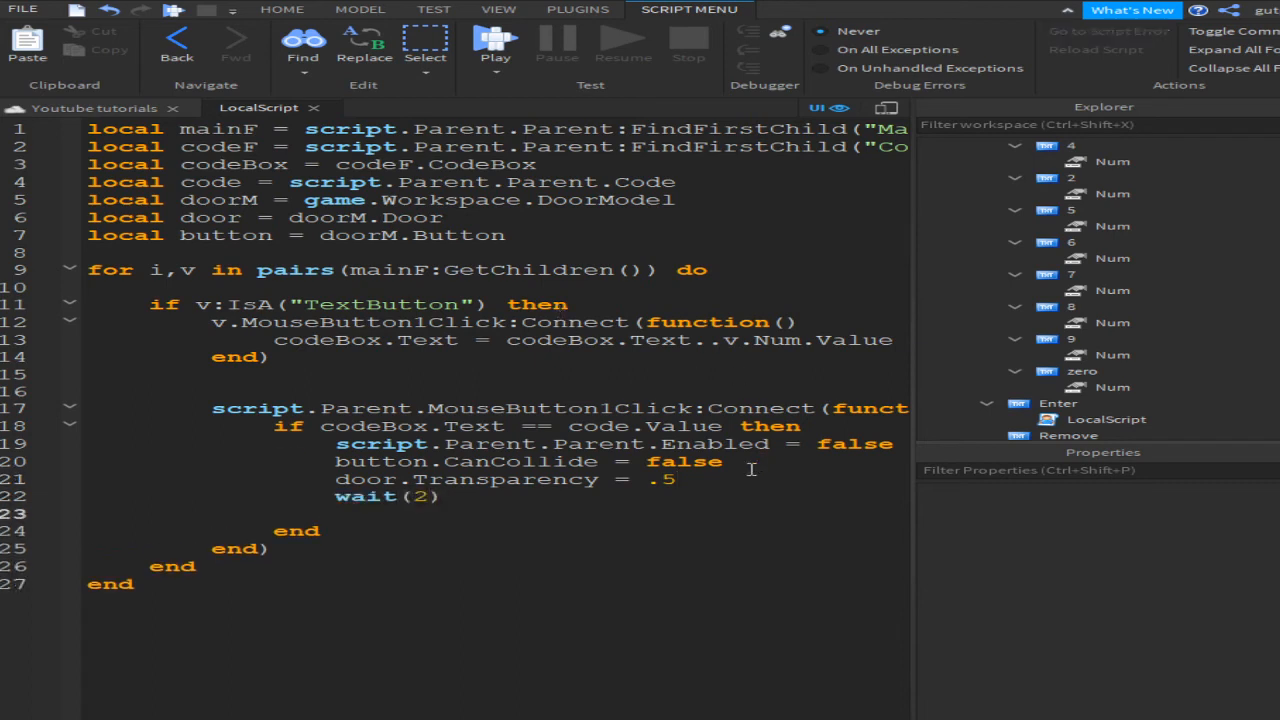
# Step: Copy the CanCollide and Transparency lines and paste them after wait(2)
pyautogui.moveTo(748, 477); pyautogui.dragTo(336, 447)
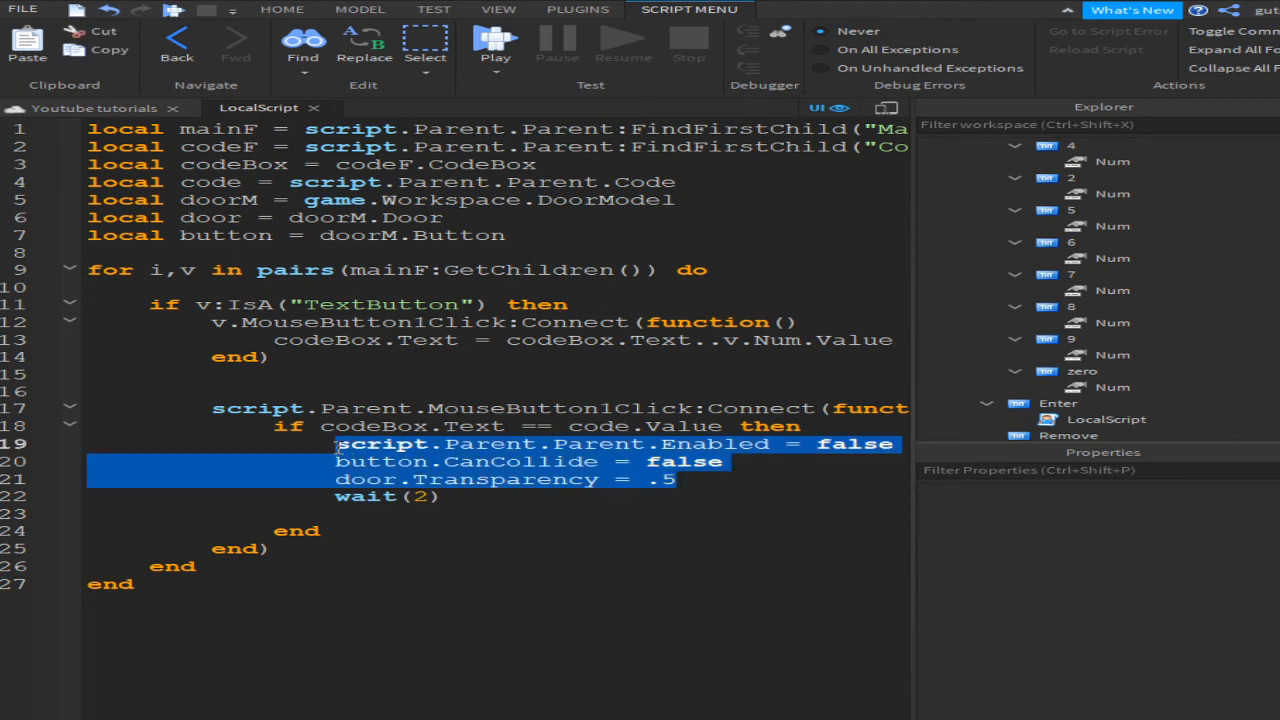
pyautogui.moveTo(331, 450); pyautogui.dragTo(329, 455)
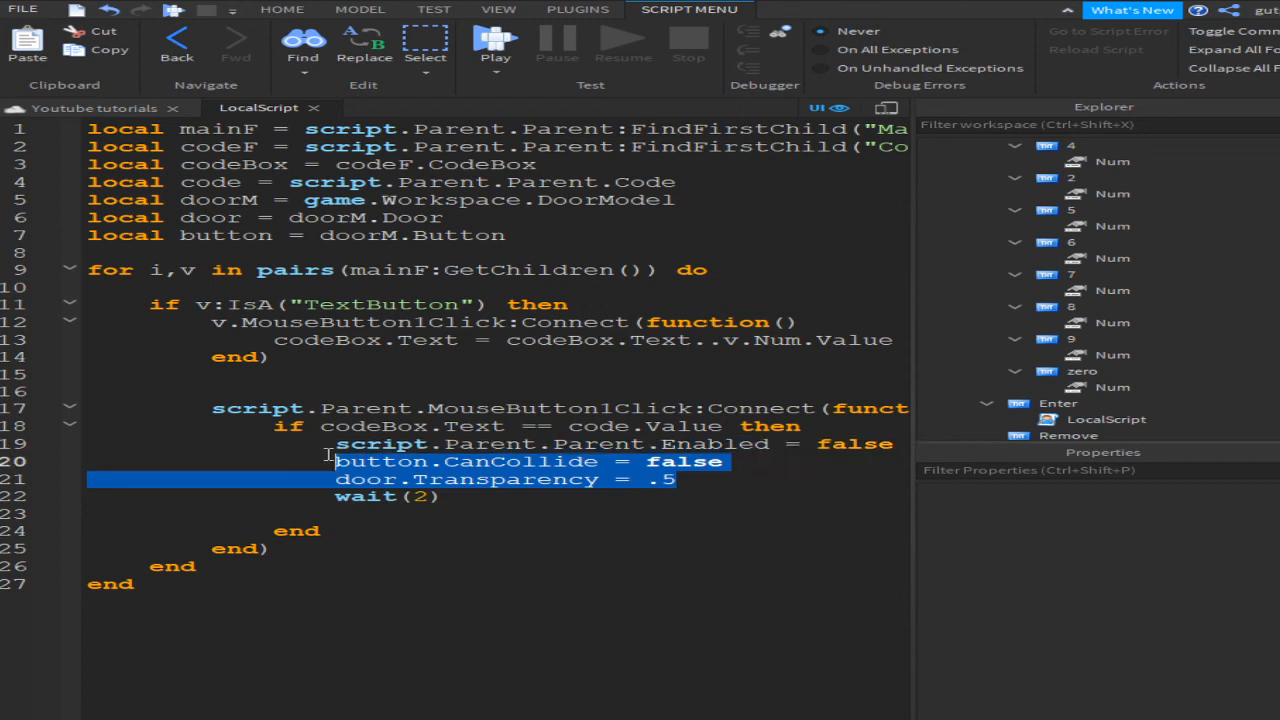
pyautogui.hotkey('ctrl', 'c')
pyautogui.click(407, 508)
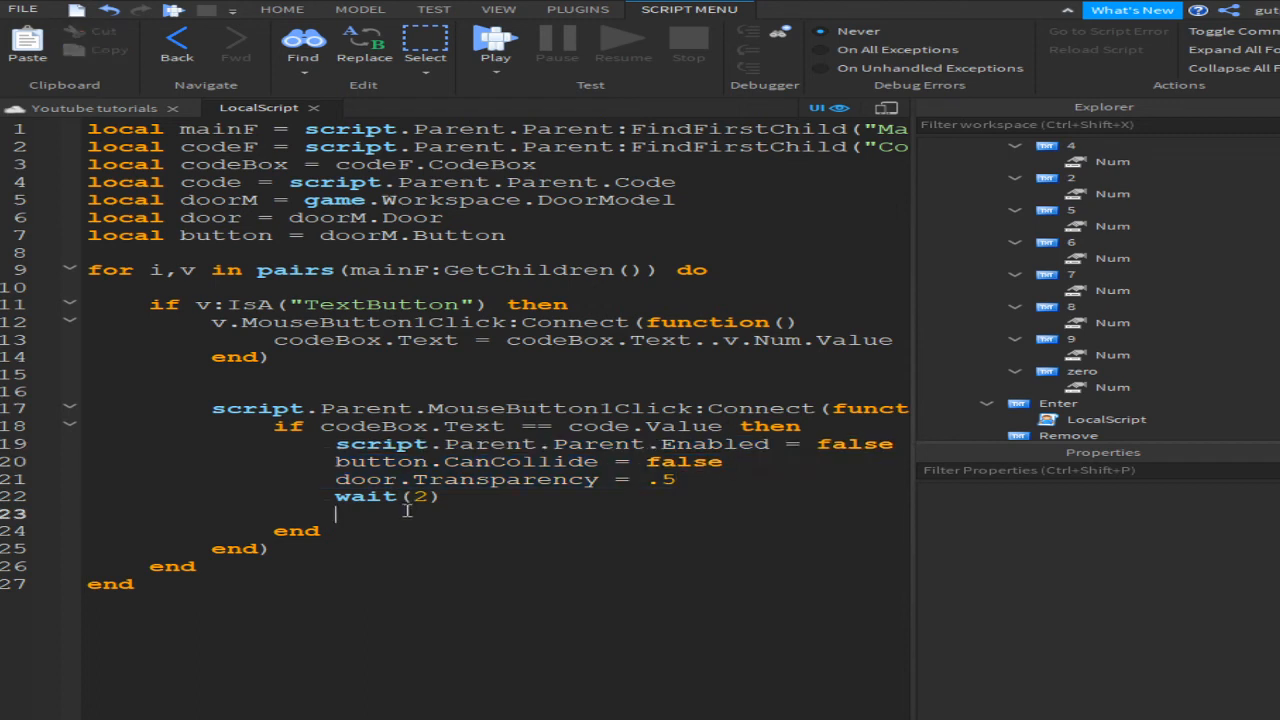
pyautogui.hotkey('ctrl', 'v')
# Step: Change the pasted lines to button.CanCollide = true and door.Transparency = 0
pyautogui.doubleClick(676, 514)
pyautogui.write('true')
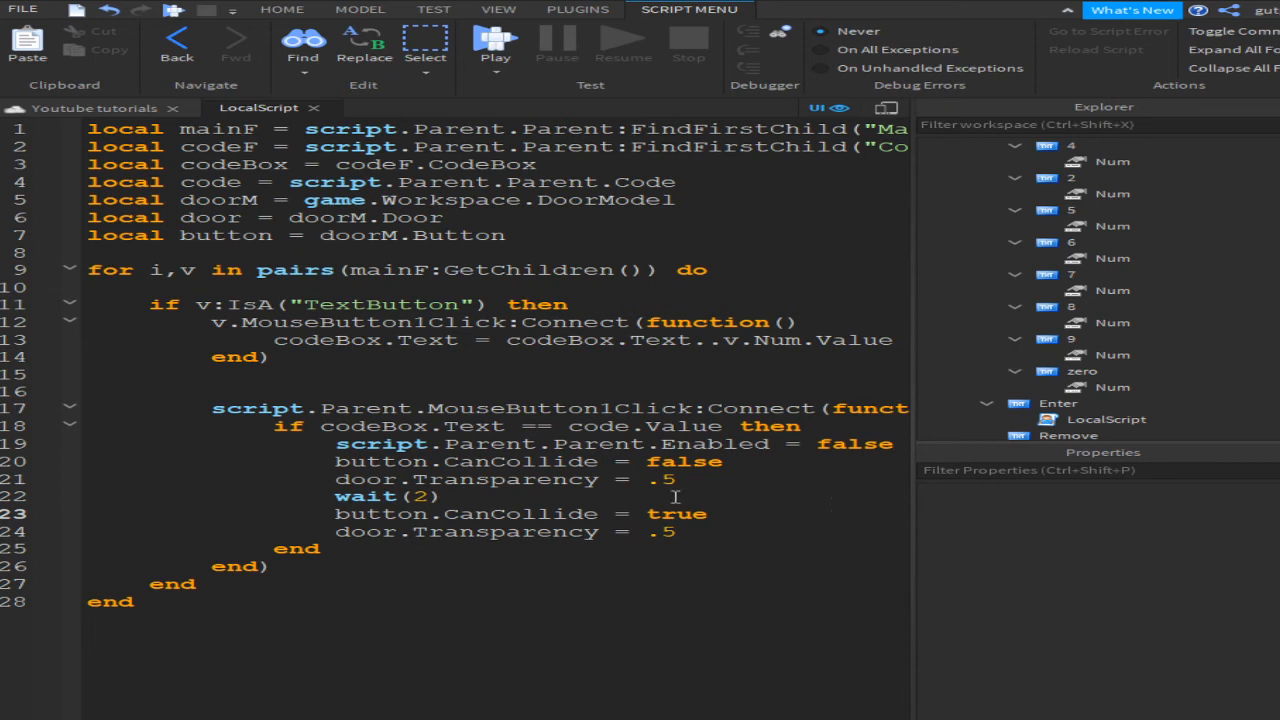
pyautogui.click(730, 527)
pyautogui.press('BackSpace')
pyautogui.press('BackSpace')
pyautogui.write('0')
pyautogui.doubleClick(651, 514)
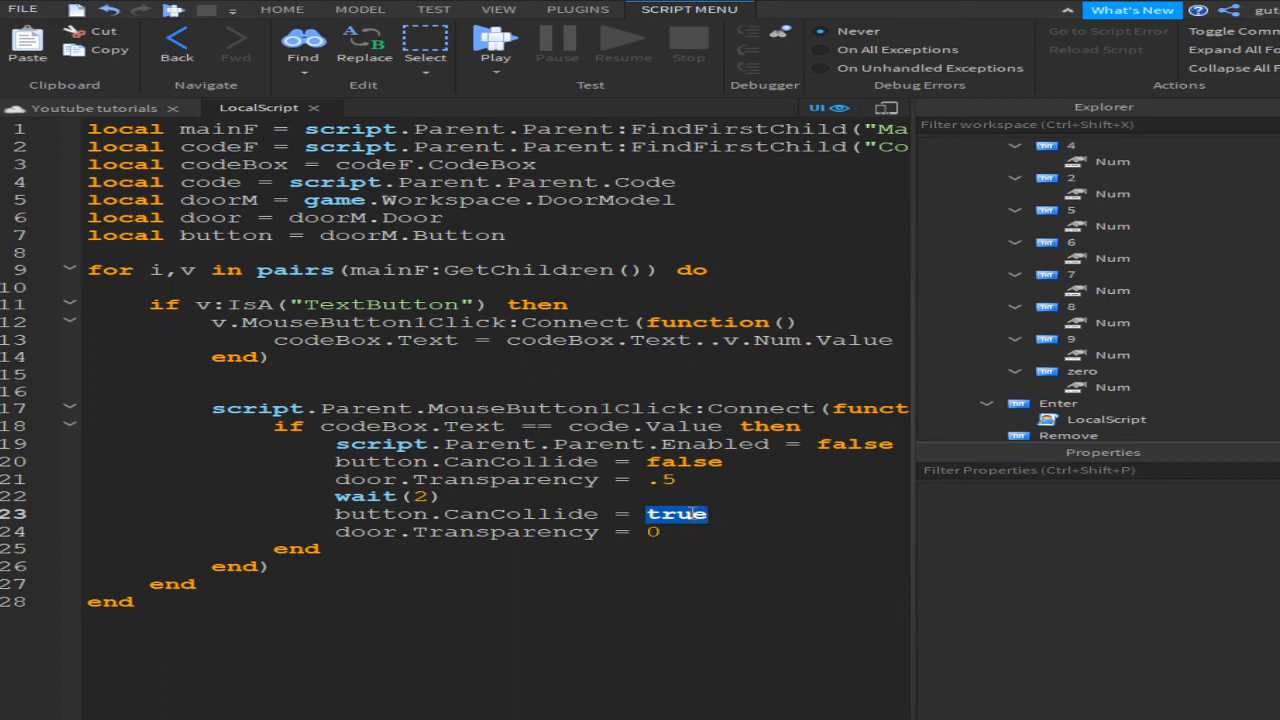
# Step: Add door.CanCollide = true on a new line below button.CanCollide = true
pyautogui.click(756, 515)
pyautogui.press('Return')
pyautogui.write('do')
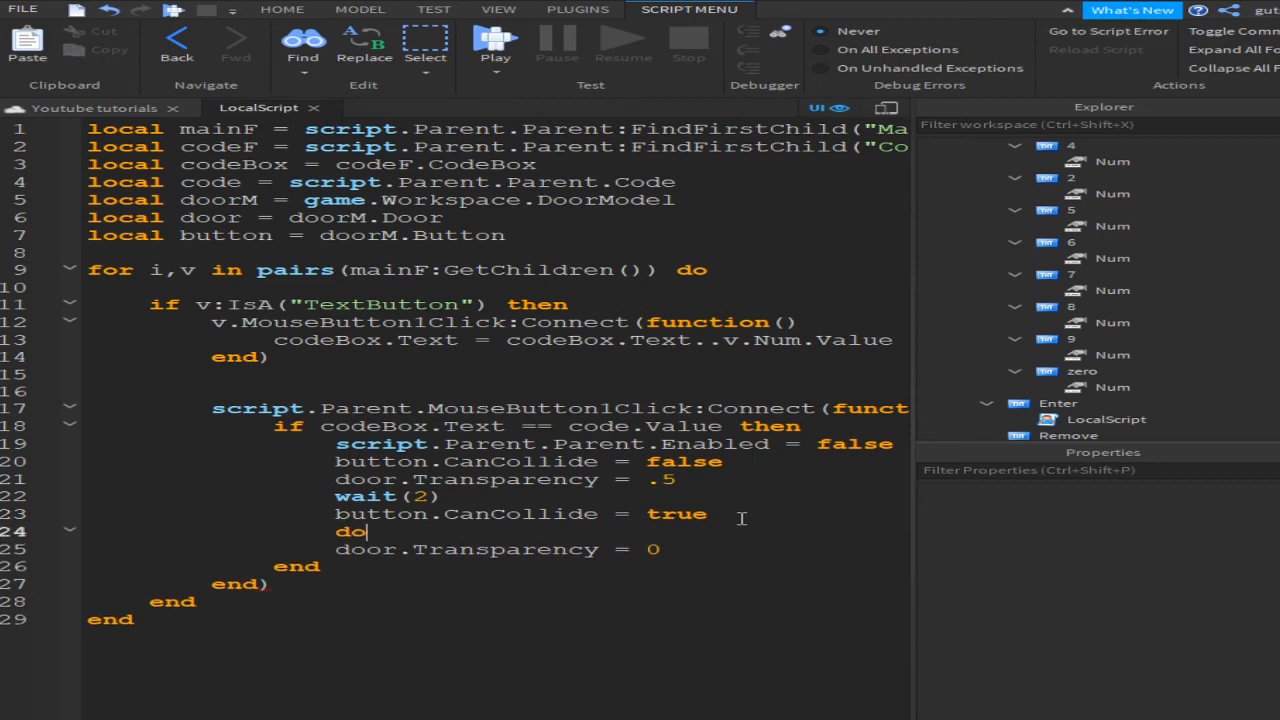
pyautogui.write('or.Can')
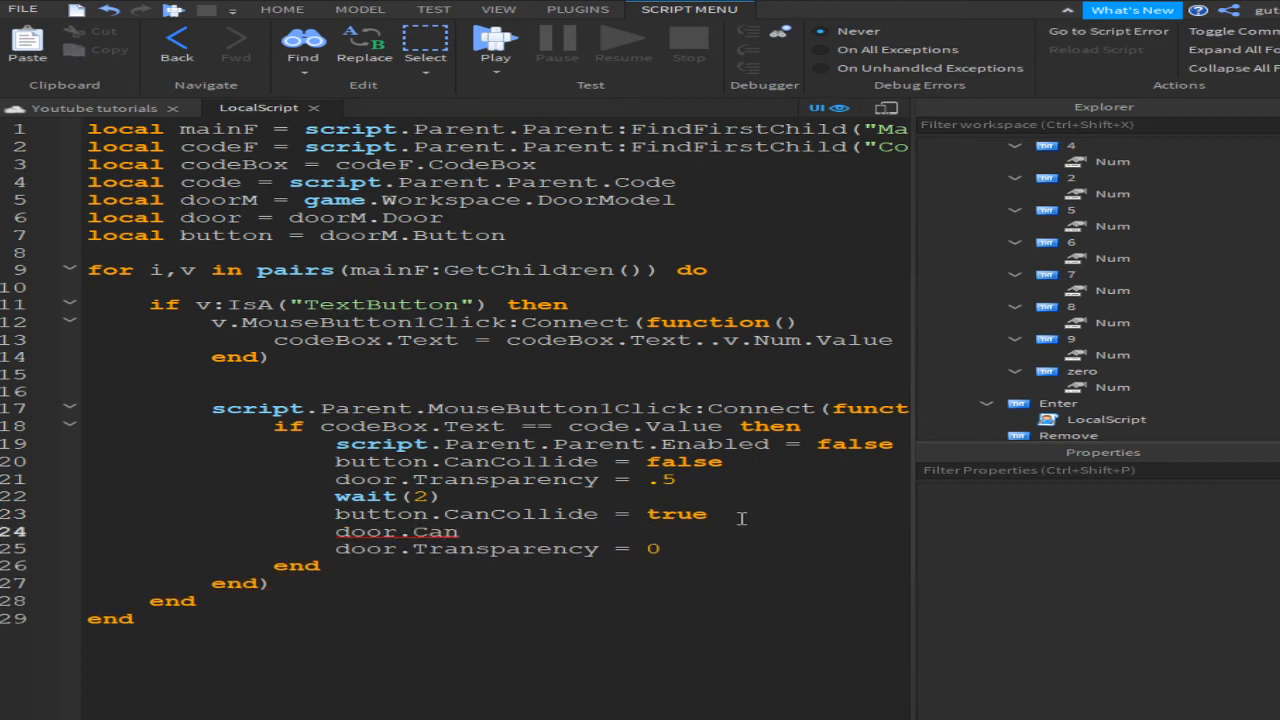
pyautogui.write('Collide = ')
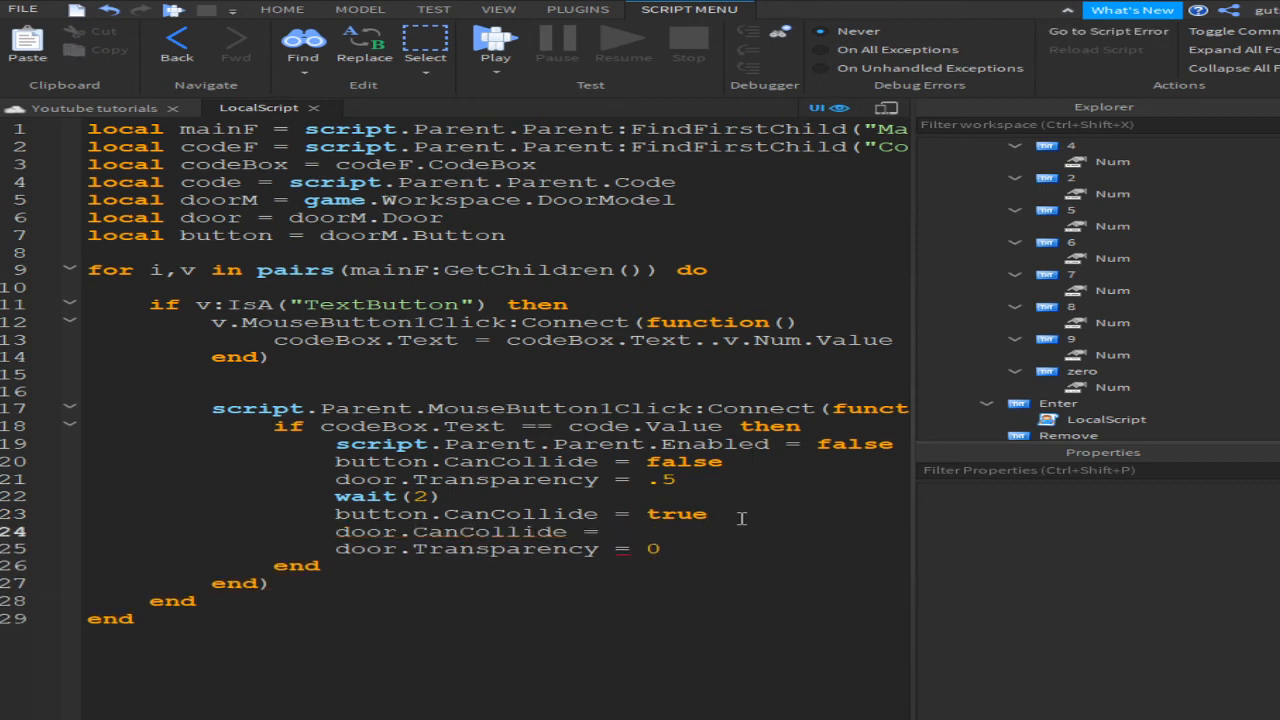
pyautogui.write('true')
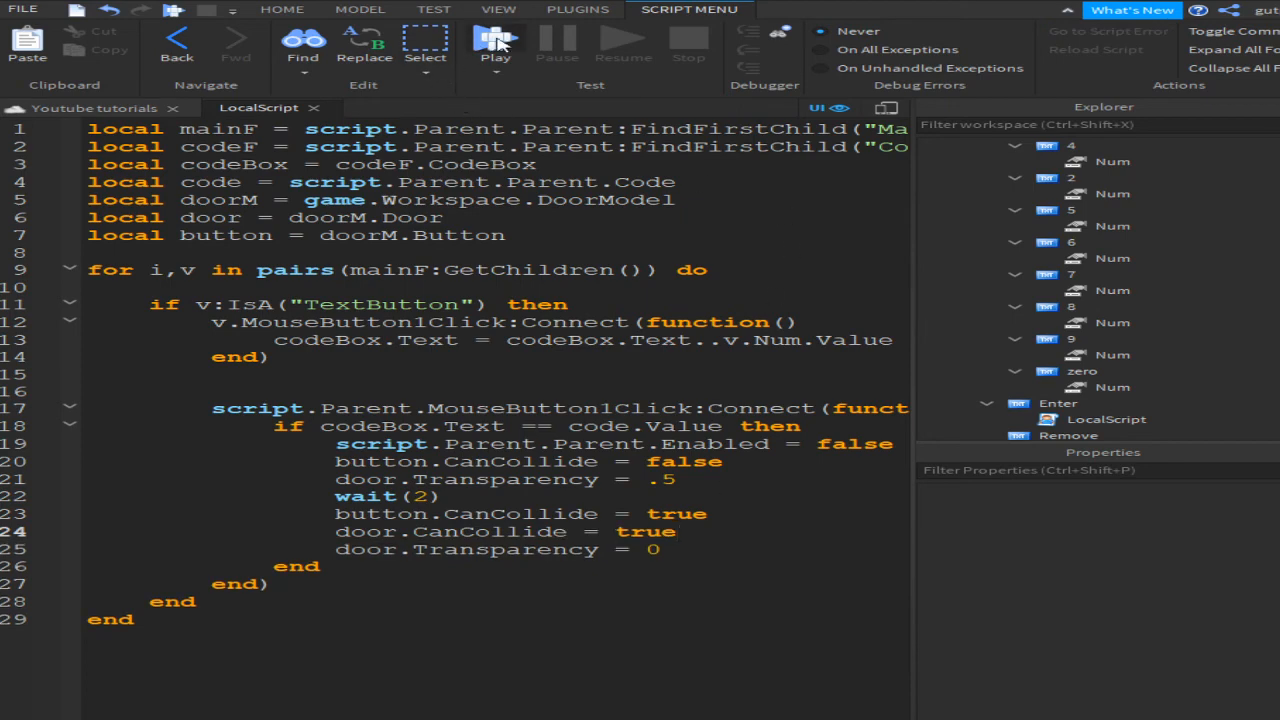
# Step: Start a playtest and walk the avatar to the door to bring up its keypad
pyautogui.click(497, 40)
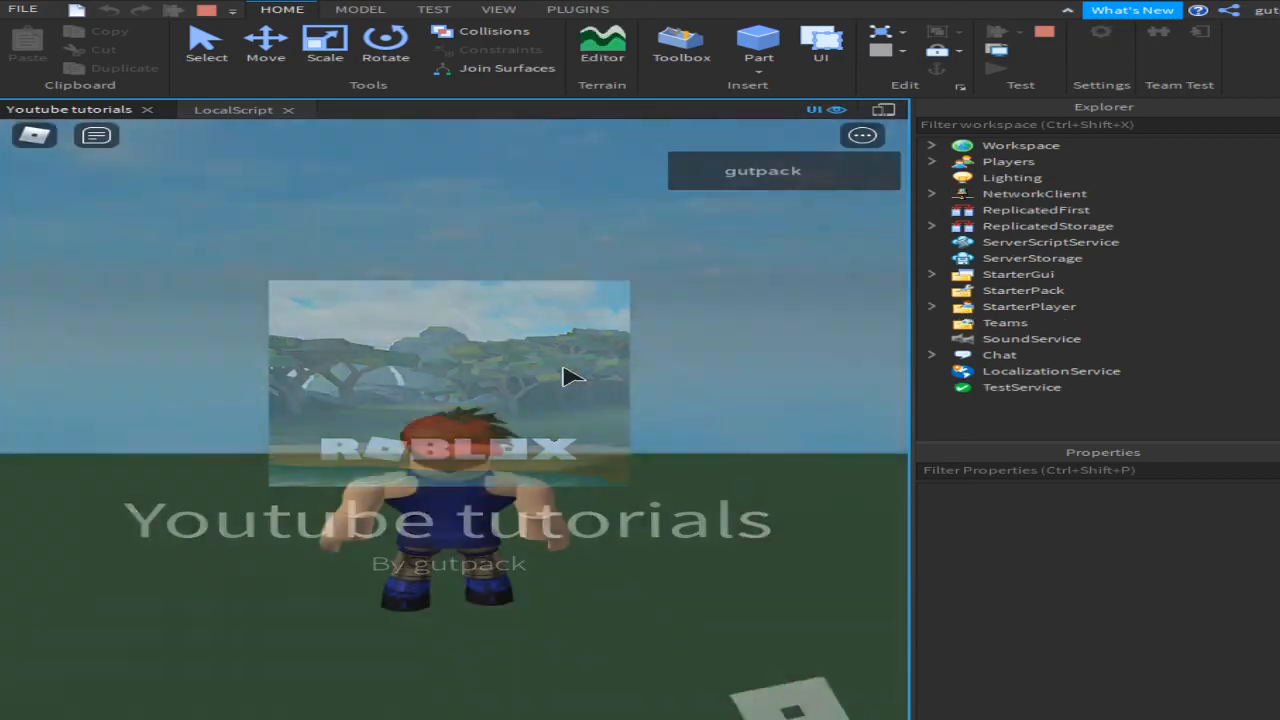
pyautogui.moveTo(570, 378); pyautogui.dragTo(560, 386, button='right')
pyautogui.press('w')
pyautogui.press('space')
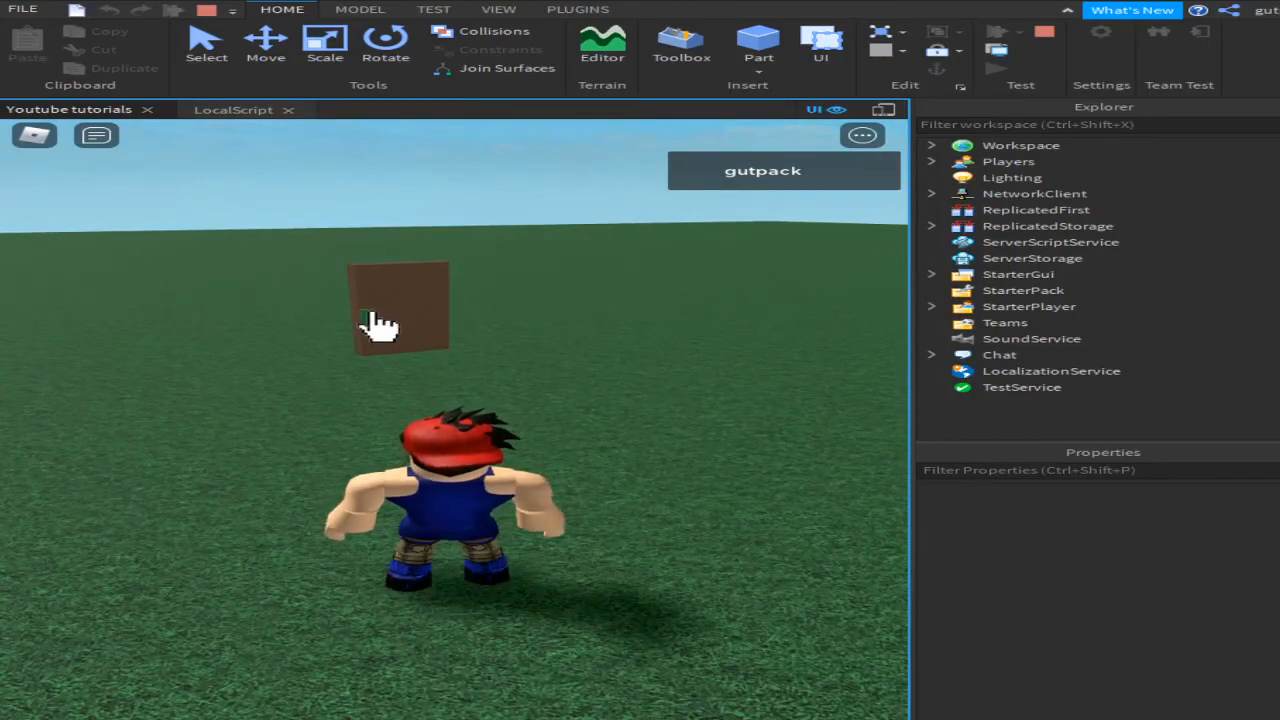
pyautogui.click(370, 315)
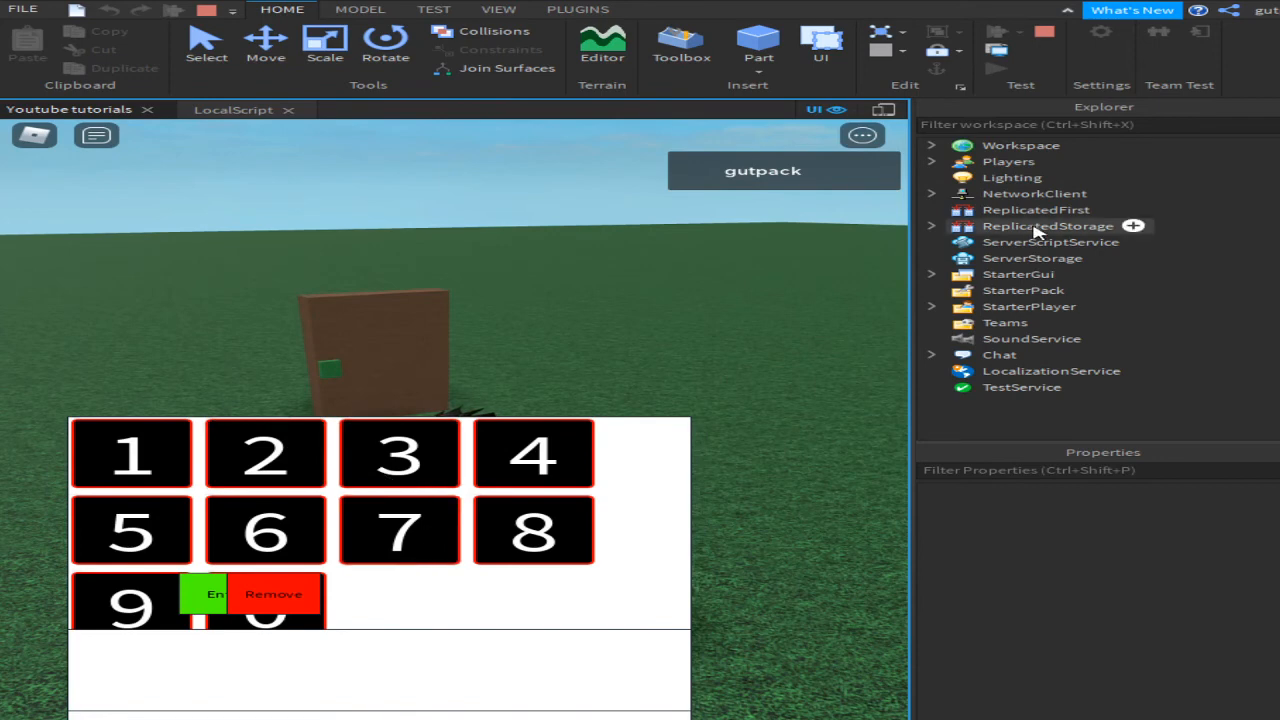
pyautogui.click(998, 130)
pyautogui.write('code')
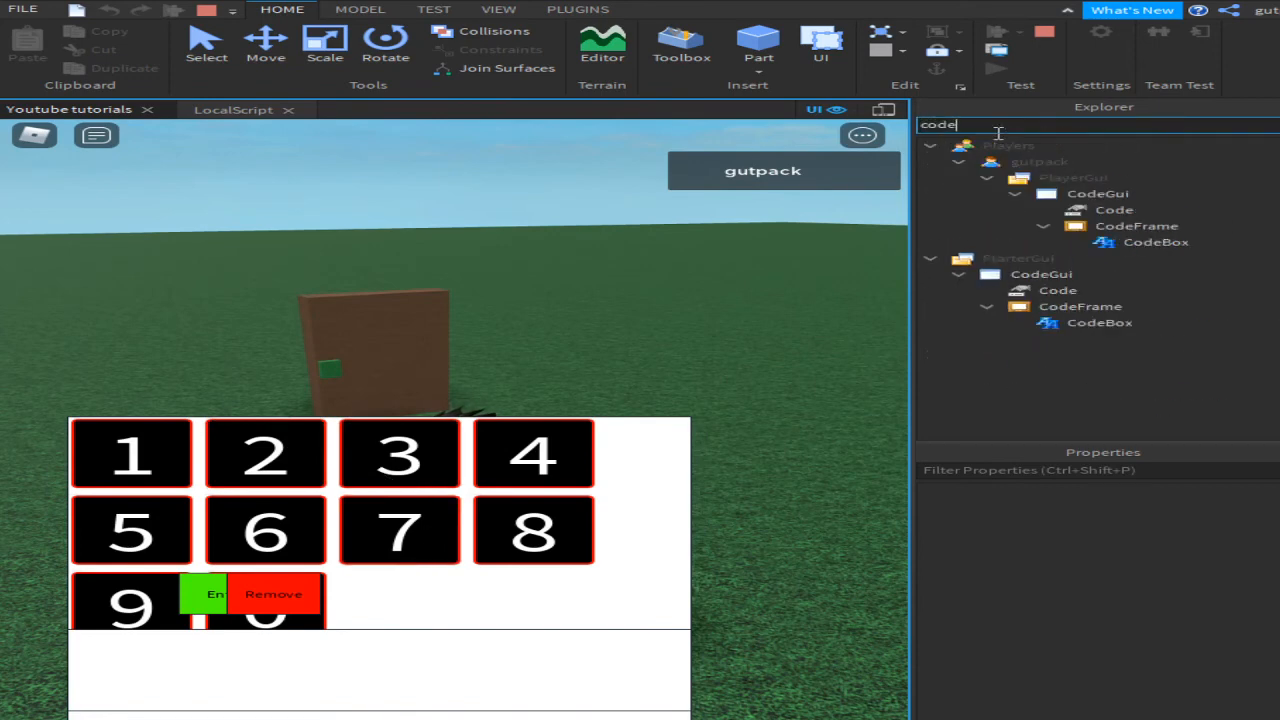
pyautogui.click(1114, 209)
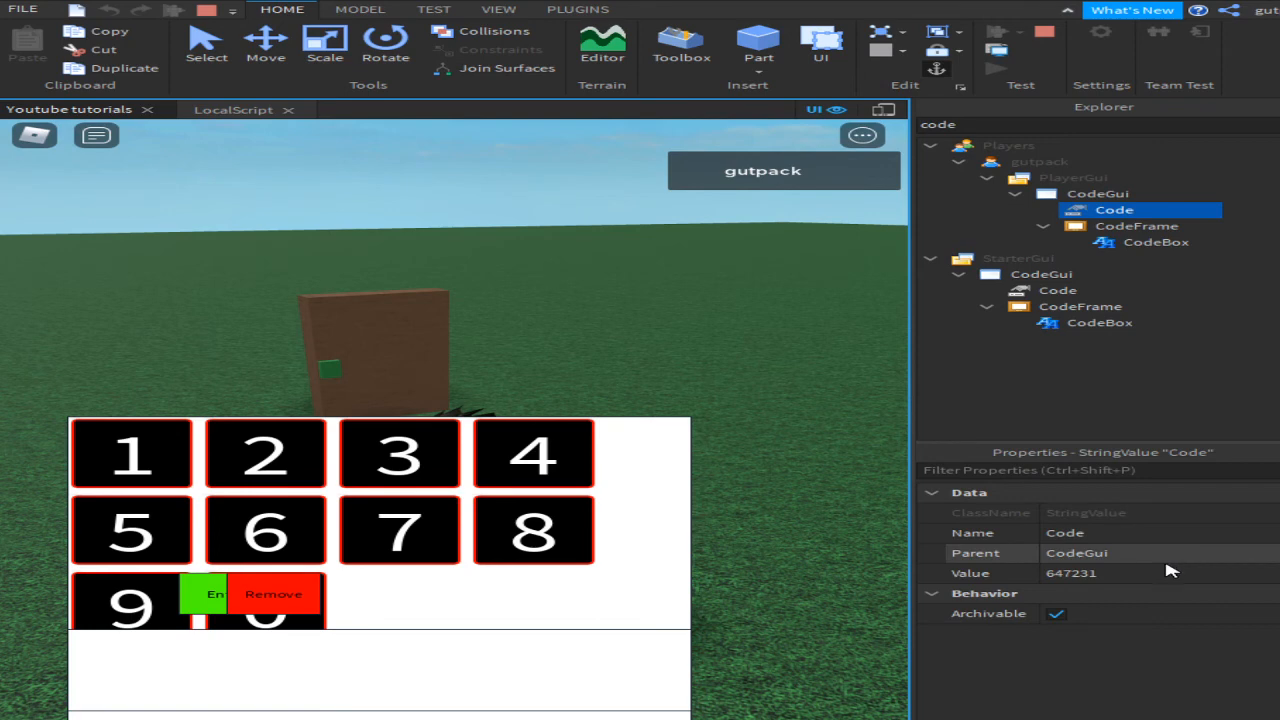
pyautogui.click(298, 532)
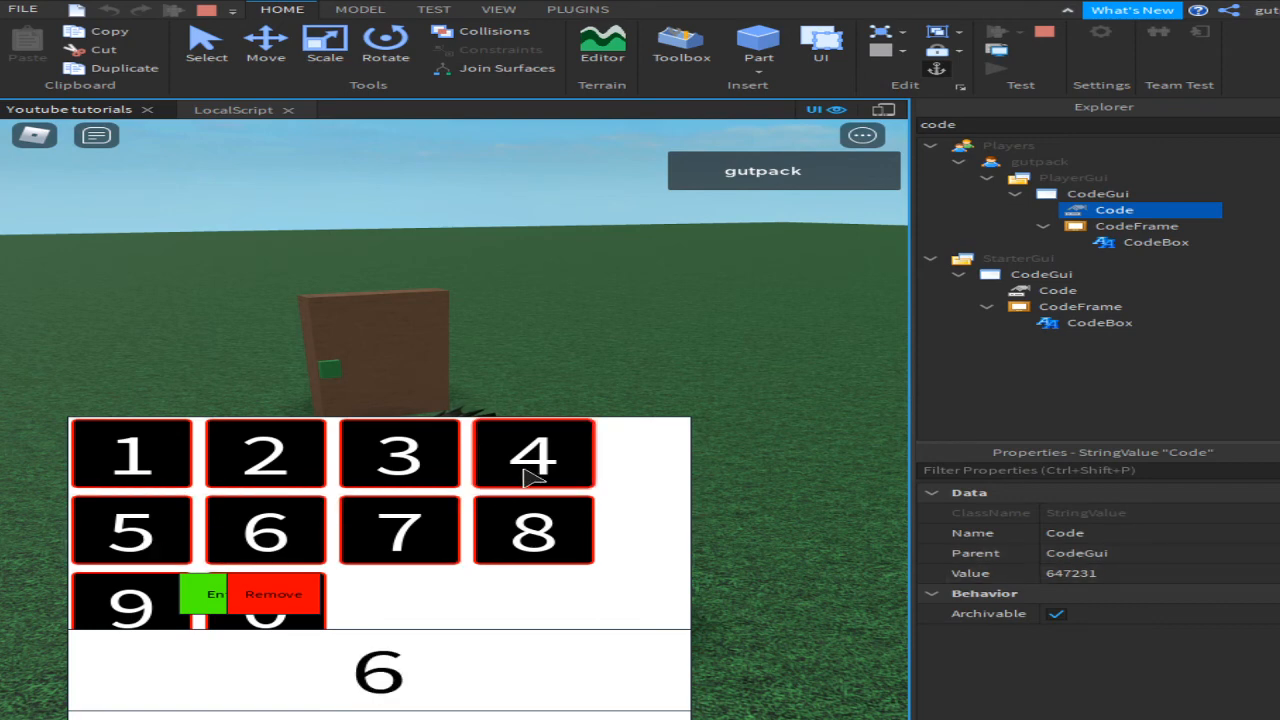
pyautogui.click(532, 474)
pyautogui.click(370, 538)
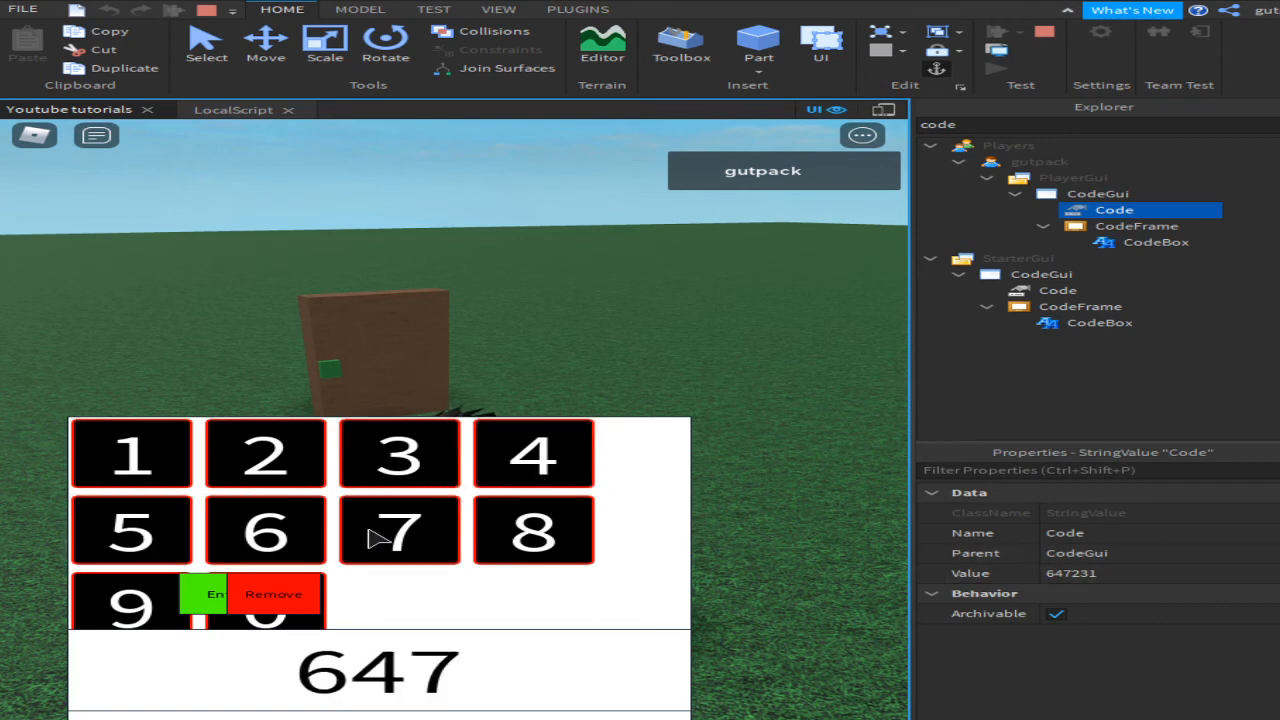
pyautogui.click(257, 452)
pyautogui.click(387, 446)
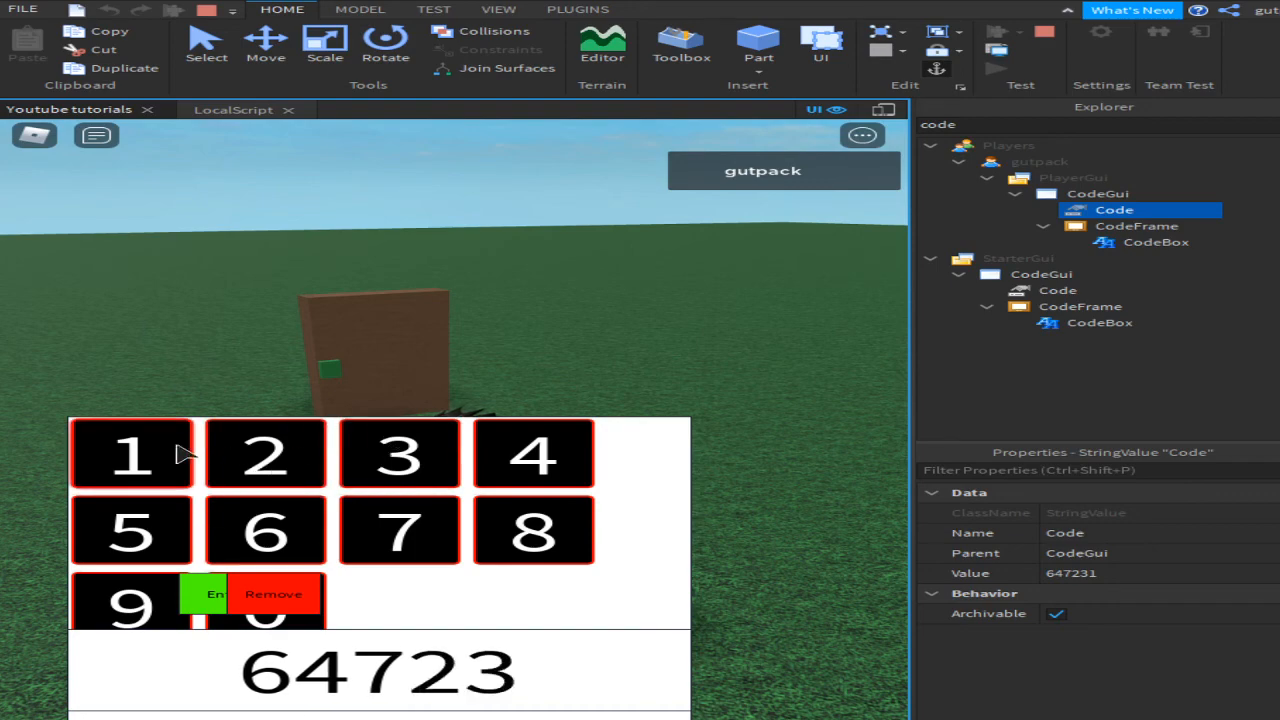
pyautogui.click(119, 445)
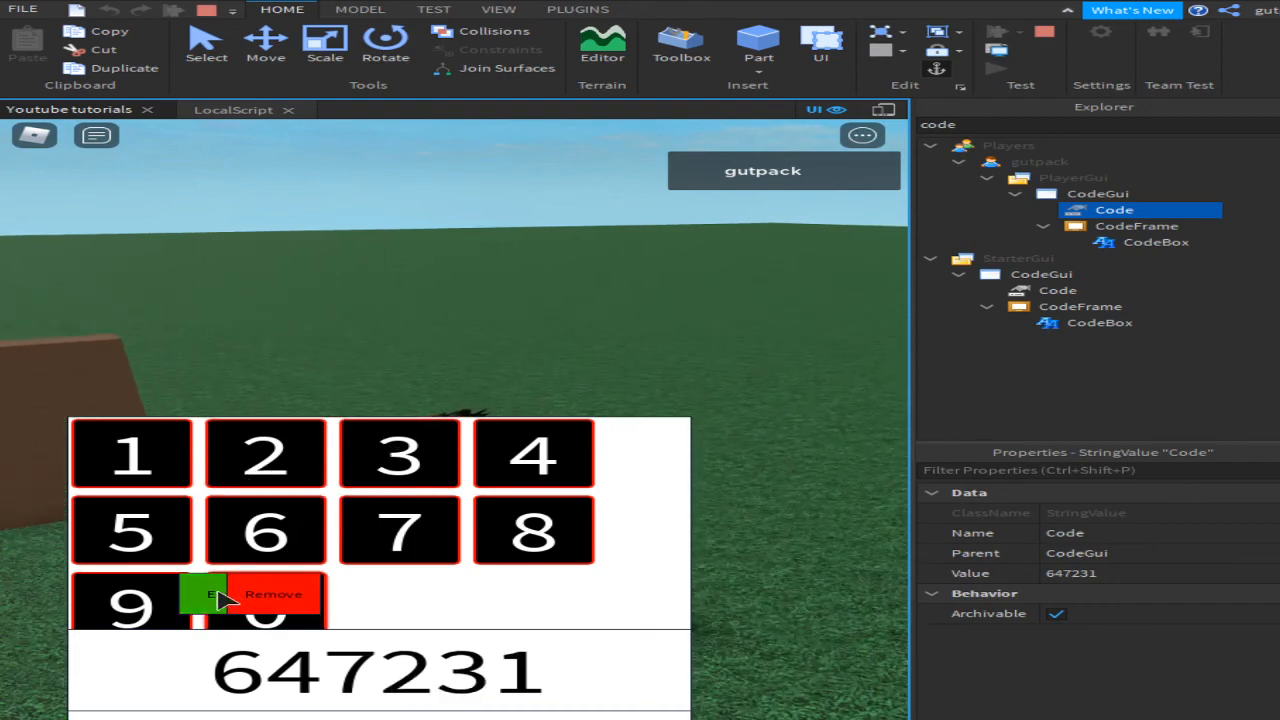
pyautogui.click(212, 597)
# Step: Walk the avatar through the see-through door
pyautogui.press('w')
pyautogui.moveTo(454, 455); pyautogui.dragTo(454, 455, button='right')
pyautogui.press('w')
pyautogui.press('a')
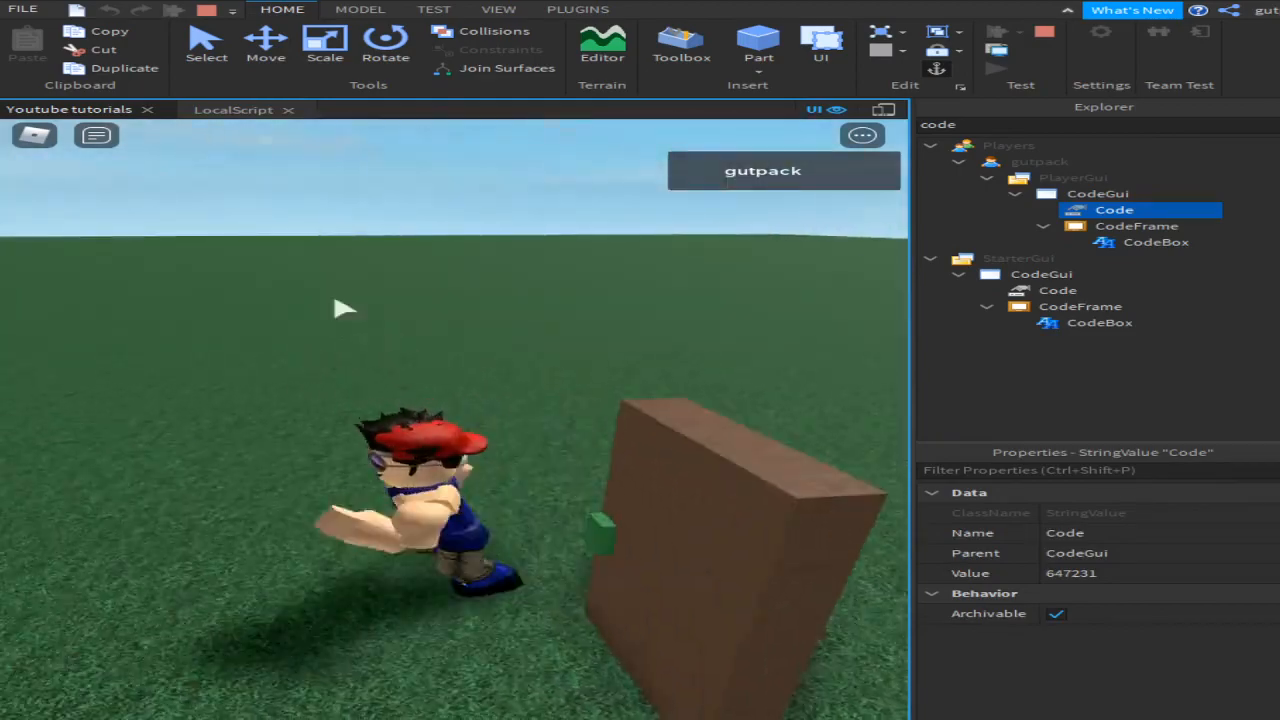
# Step: Add door.CanCollide = false on a new line after line 19 of the LocalScript
pyautogui.click(240, 108)
pyautogui.doubleClick(808, 446)
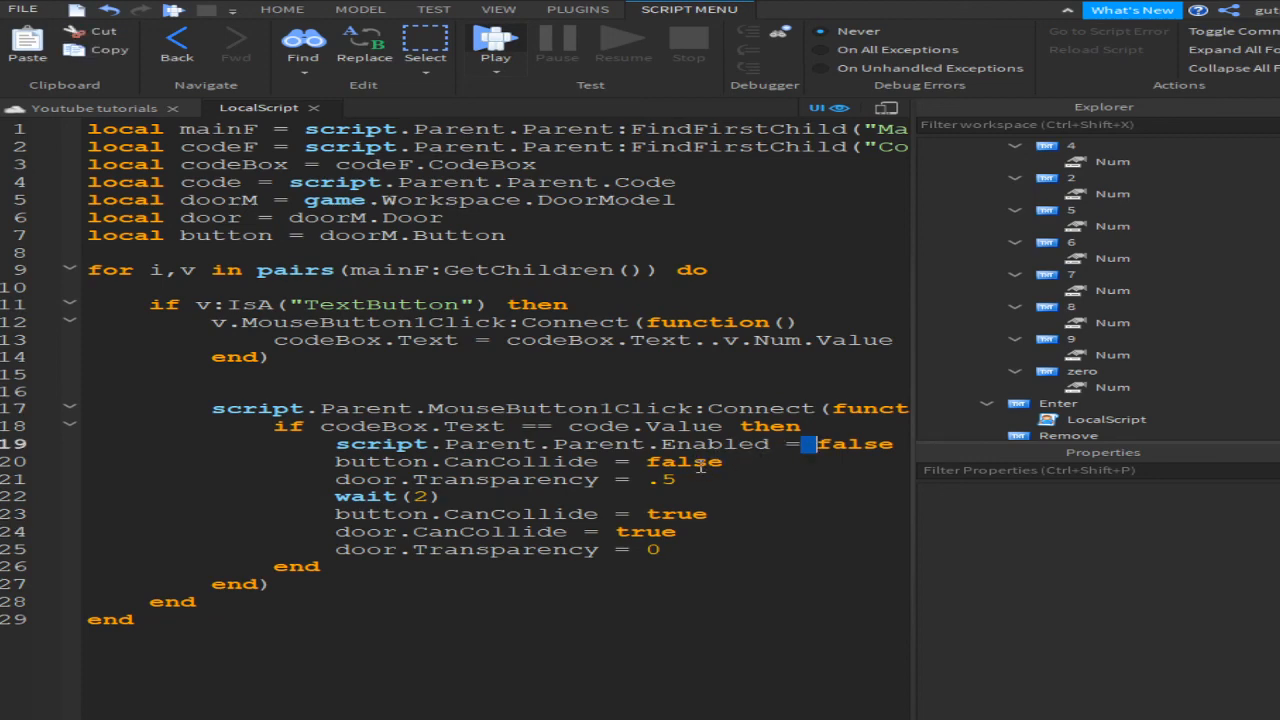
pyautogui.click(893, 446)
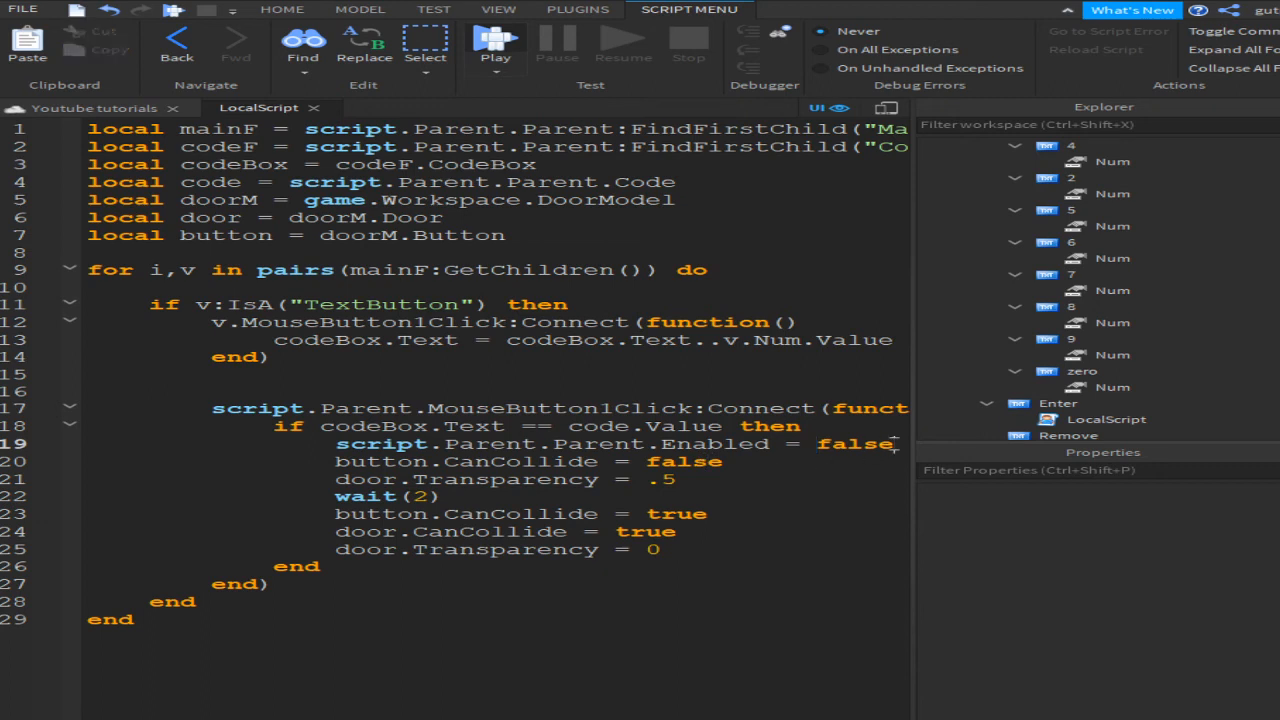
pyautogui.press('Return')
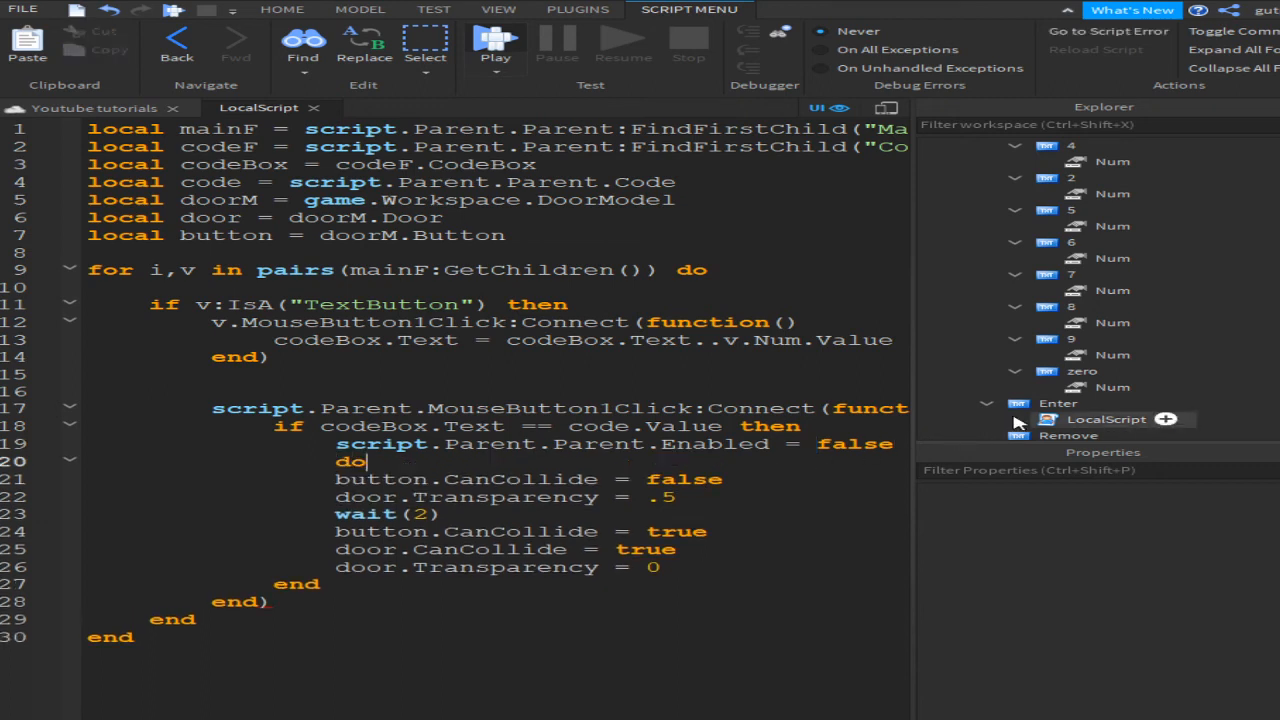
pyautogui.write('door.Can')
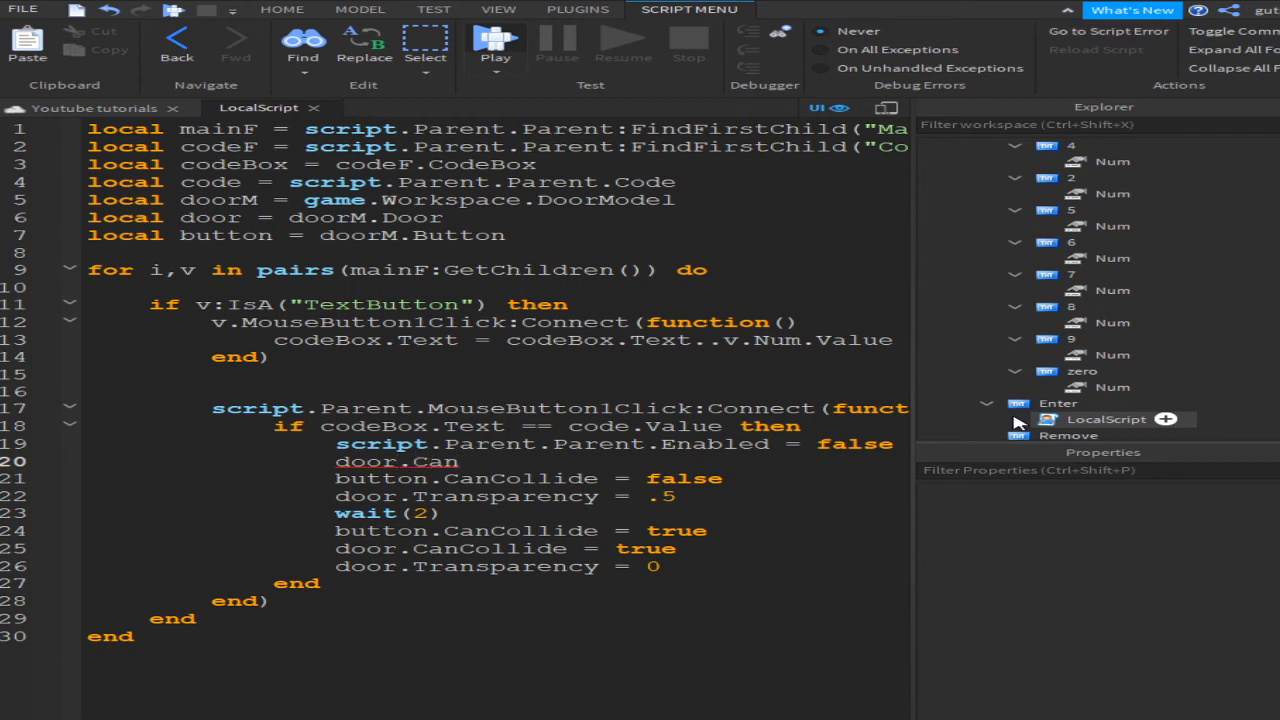
pyautogui.write('Collide =')
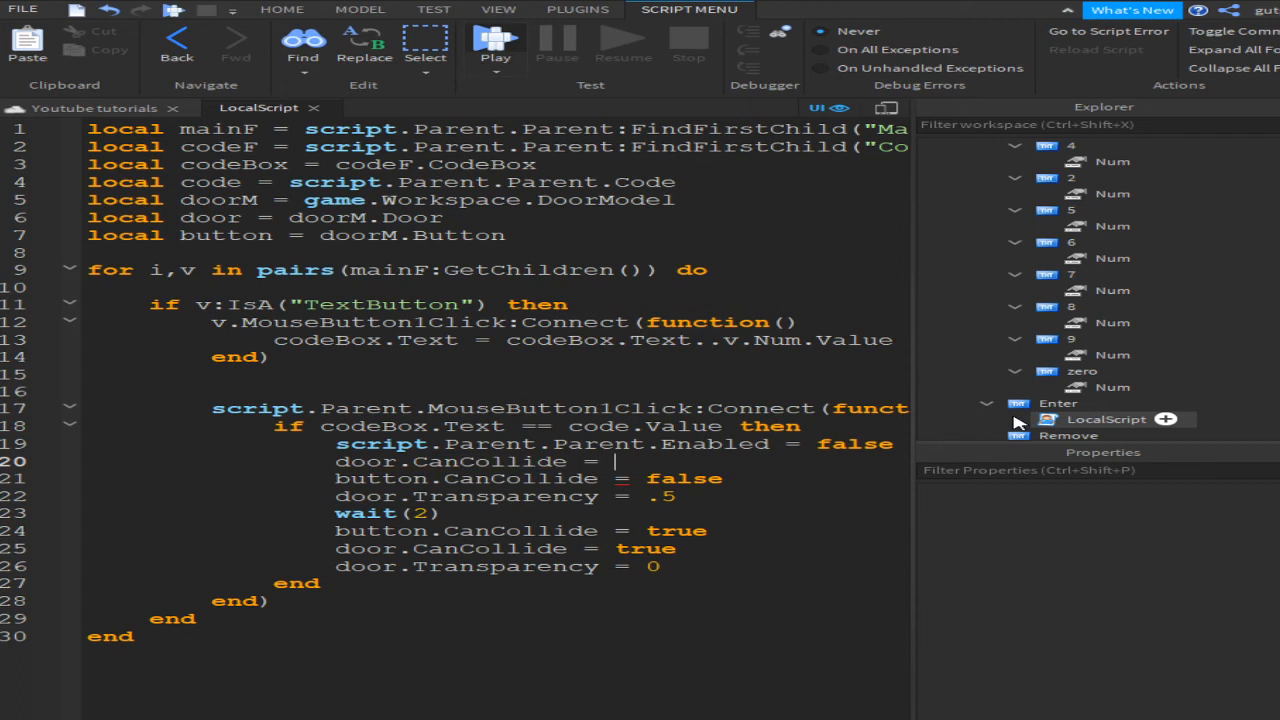
pyautogui.write(' false')
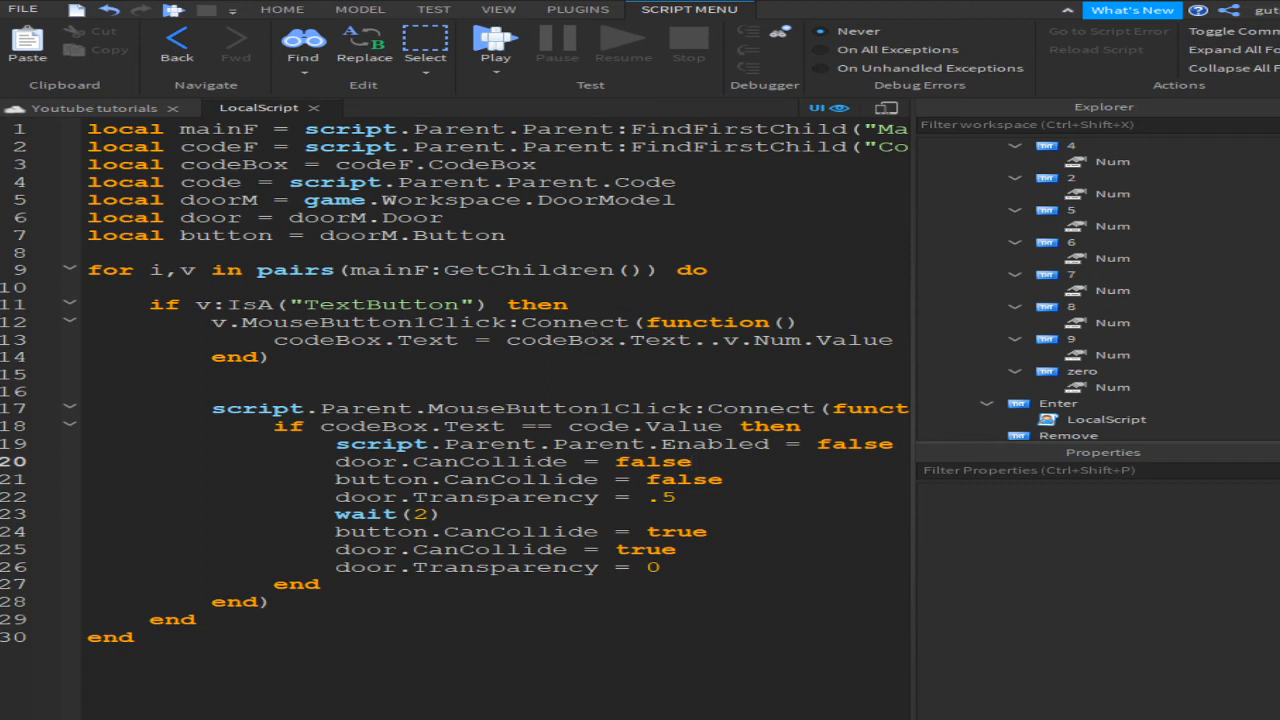
pyautogui.click(135, 638)
# Step: Give the Remove button a LocalScript and delete its default print("Hello world!") line
pyautogui.click(314, 107)
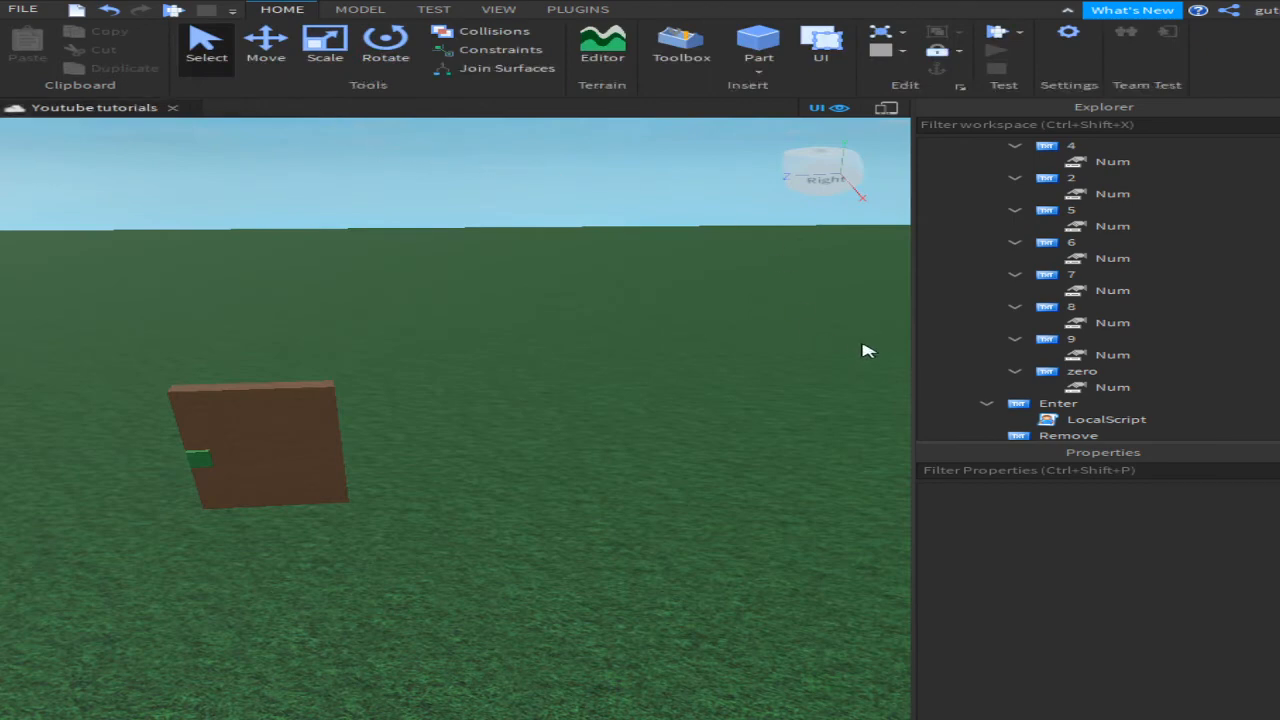
pyautogui.scroll(-3, 1100, 320)
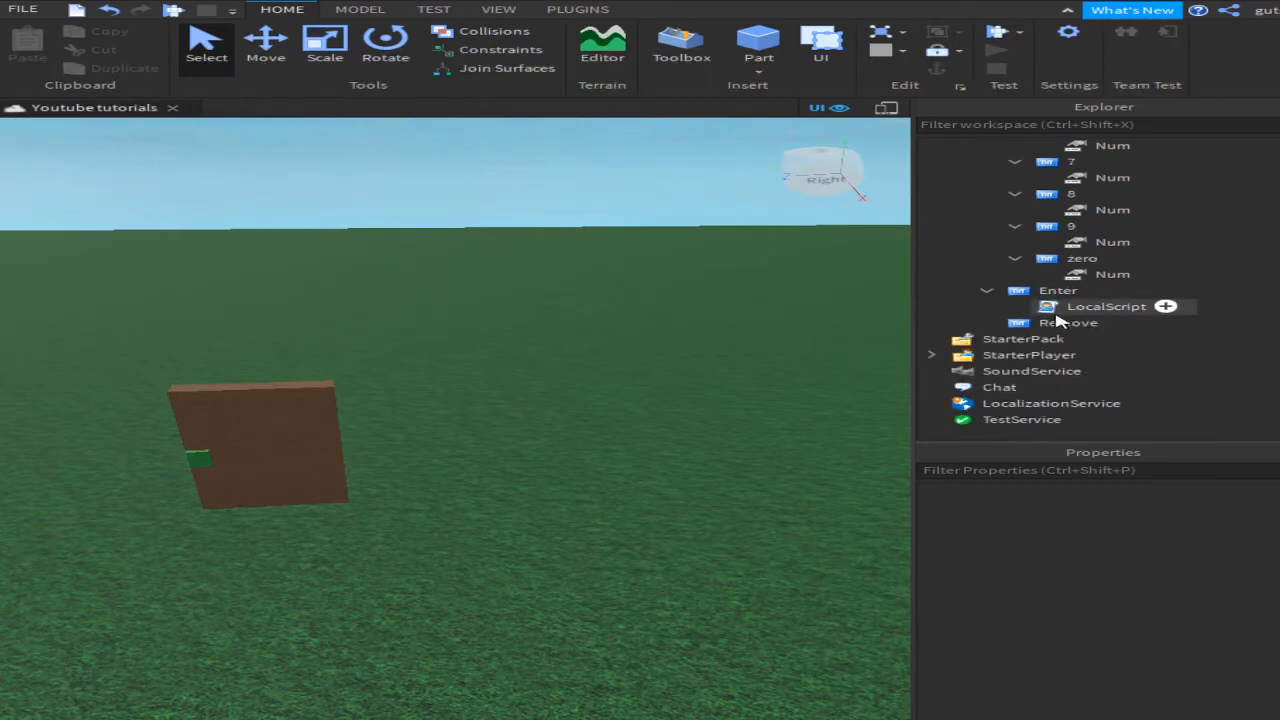
pyautogui.click(1062, 322)
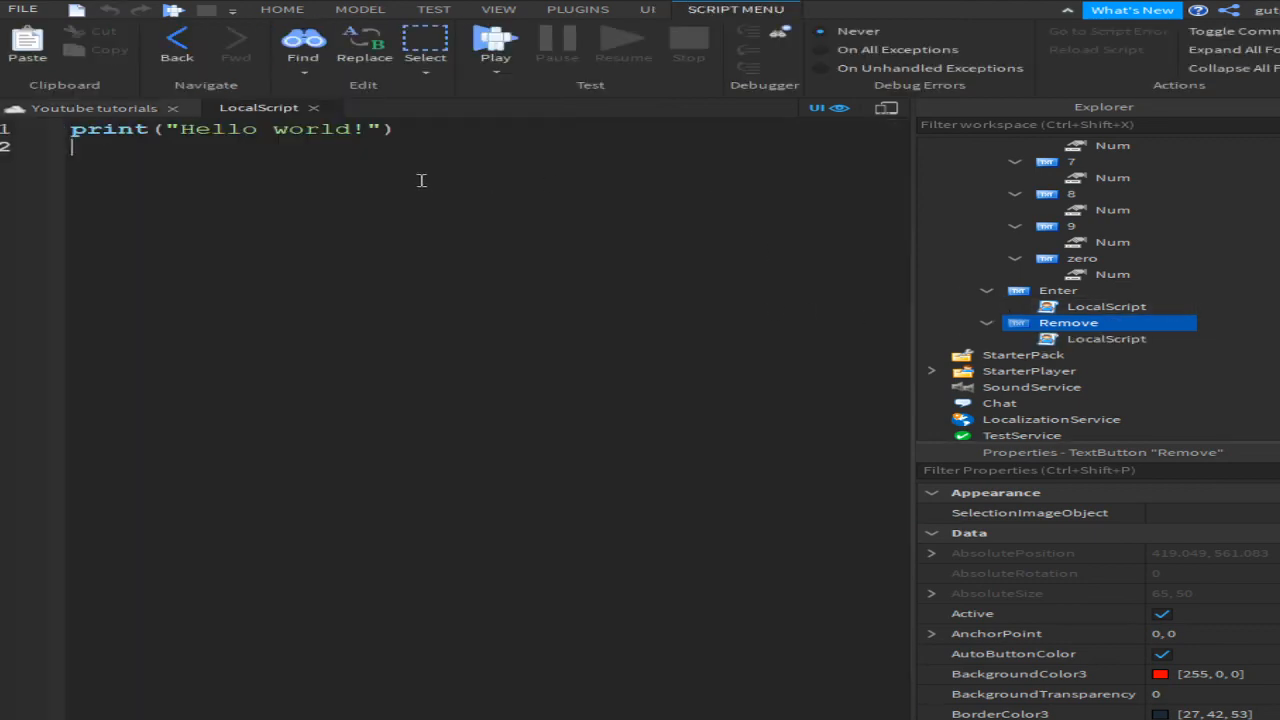
pyautogui.hotkey('ctrl', 'a')
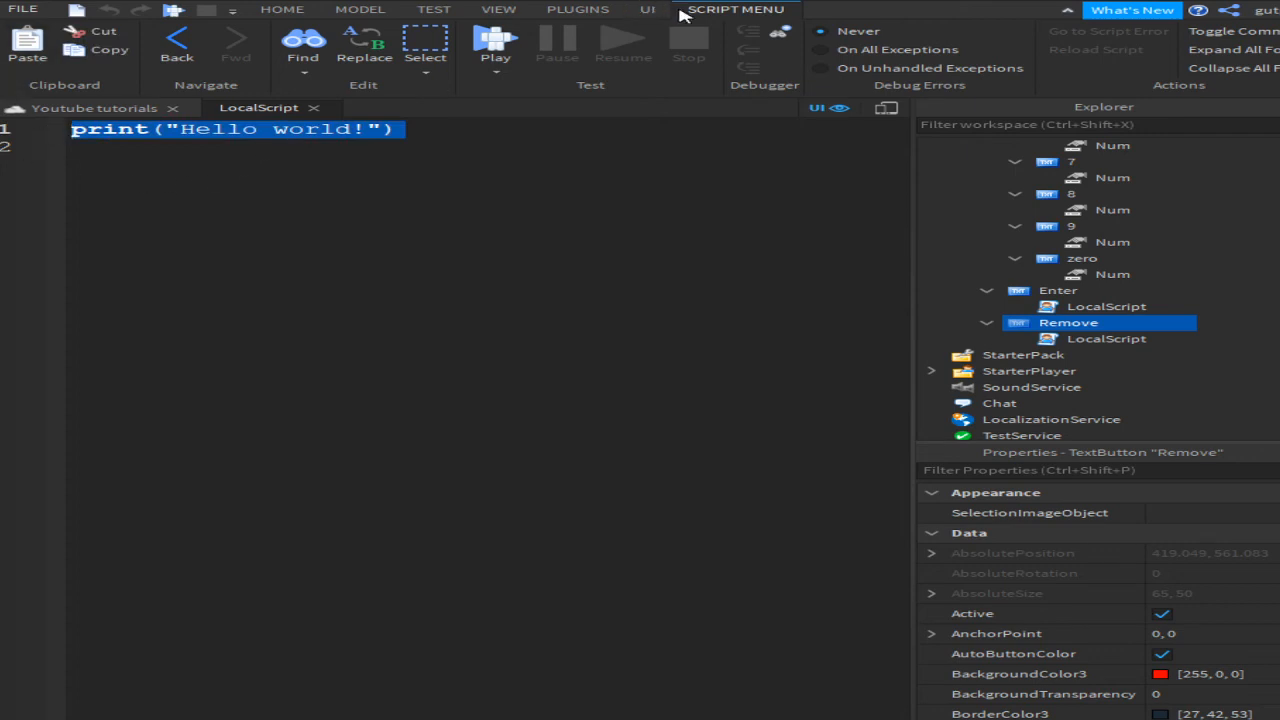
pyautogui.press('BackSpace')
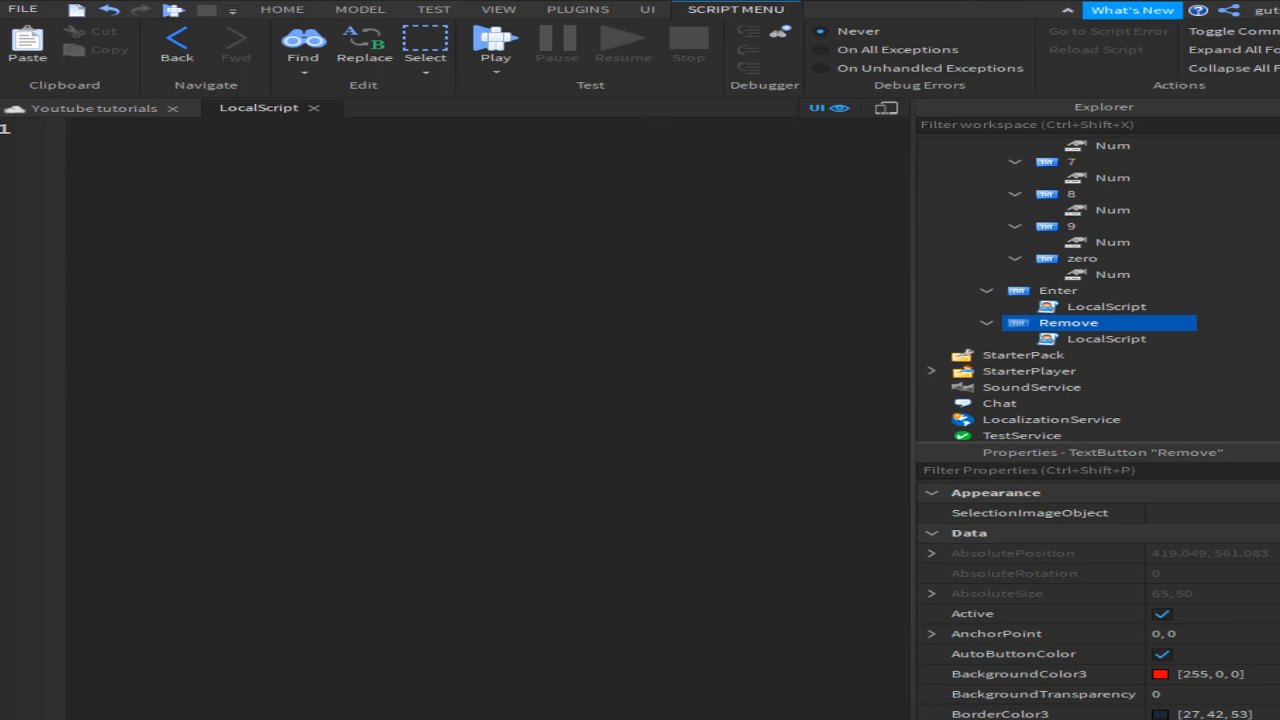
# Step: Write a MouseButton1Click handler setting script.Parent.Parent.CodeFrame.CodeBox.Text to an empty string
pyautogui.click(268, 9)
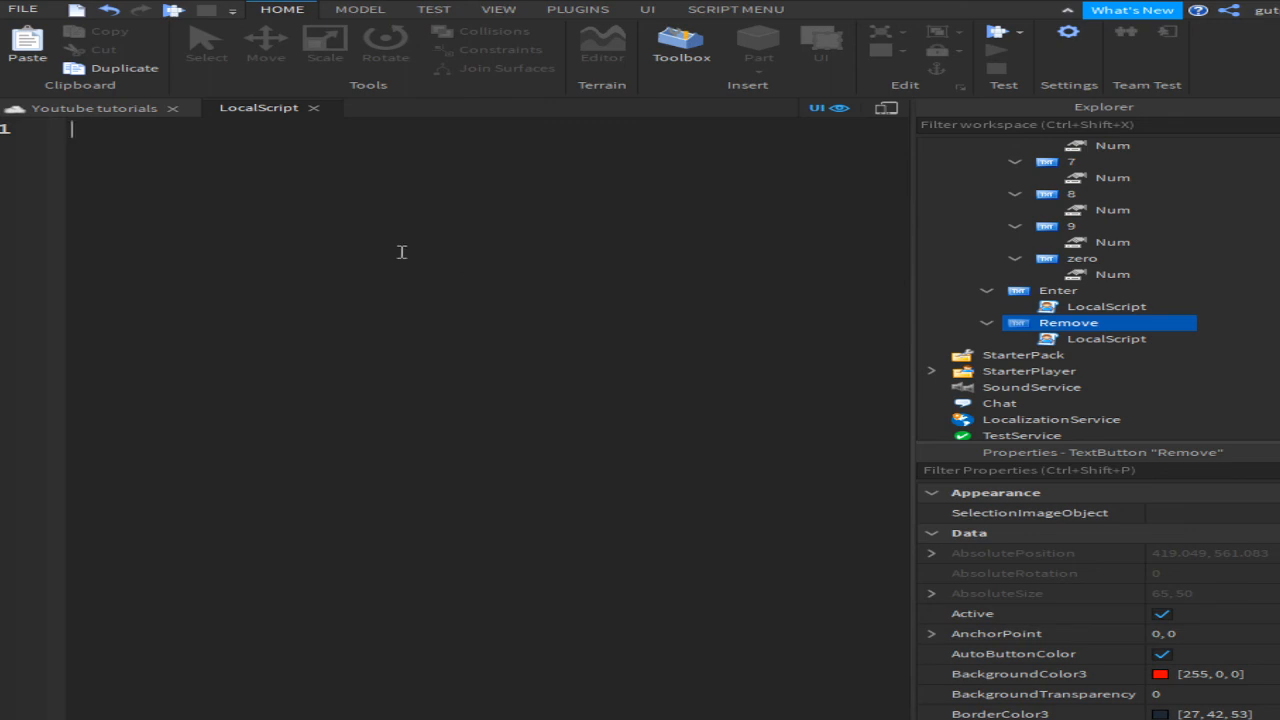
pyautogui.write('script.Parent.MouseButton1Click:Connect(c')
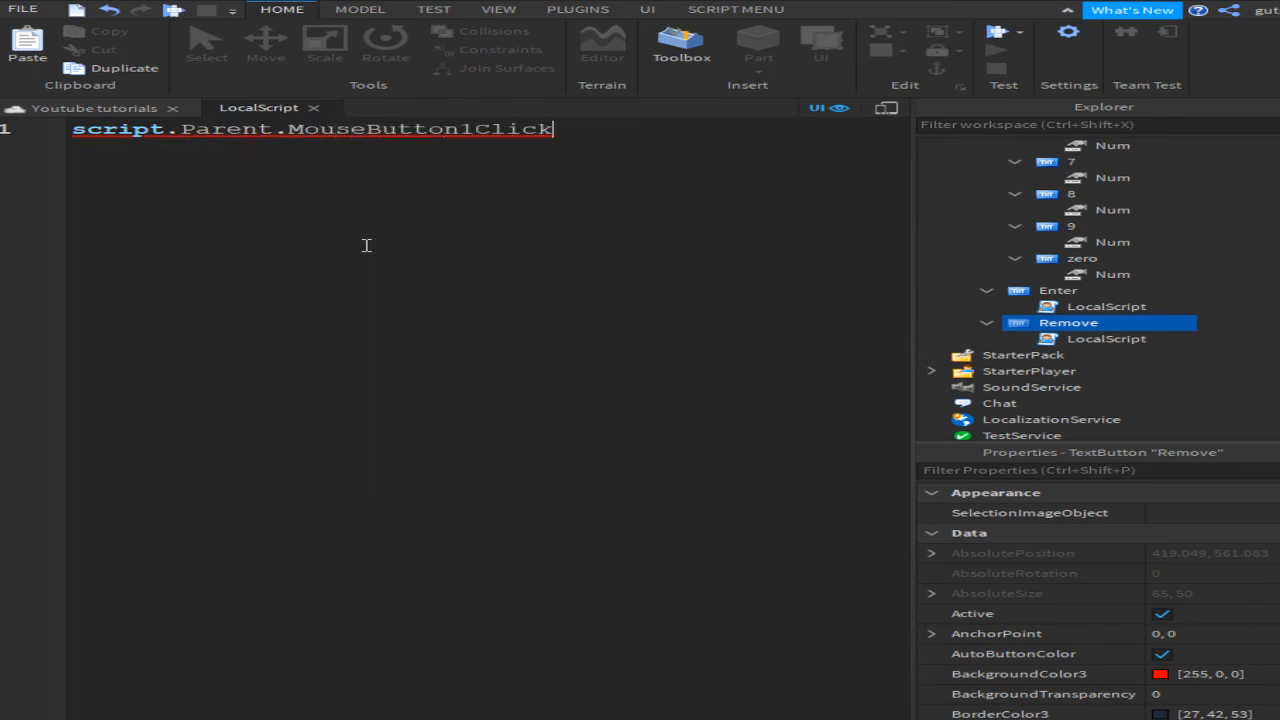
pyautogui.write('function()')
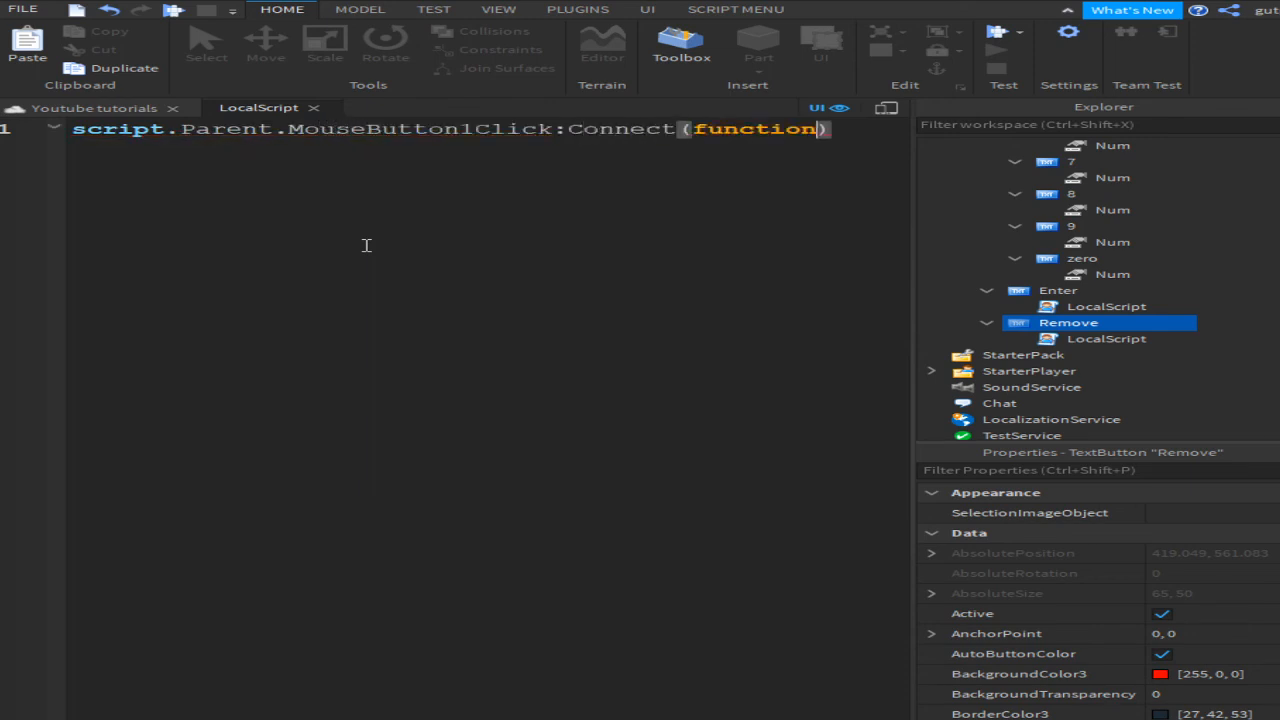
pyautogui.press('Return')
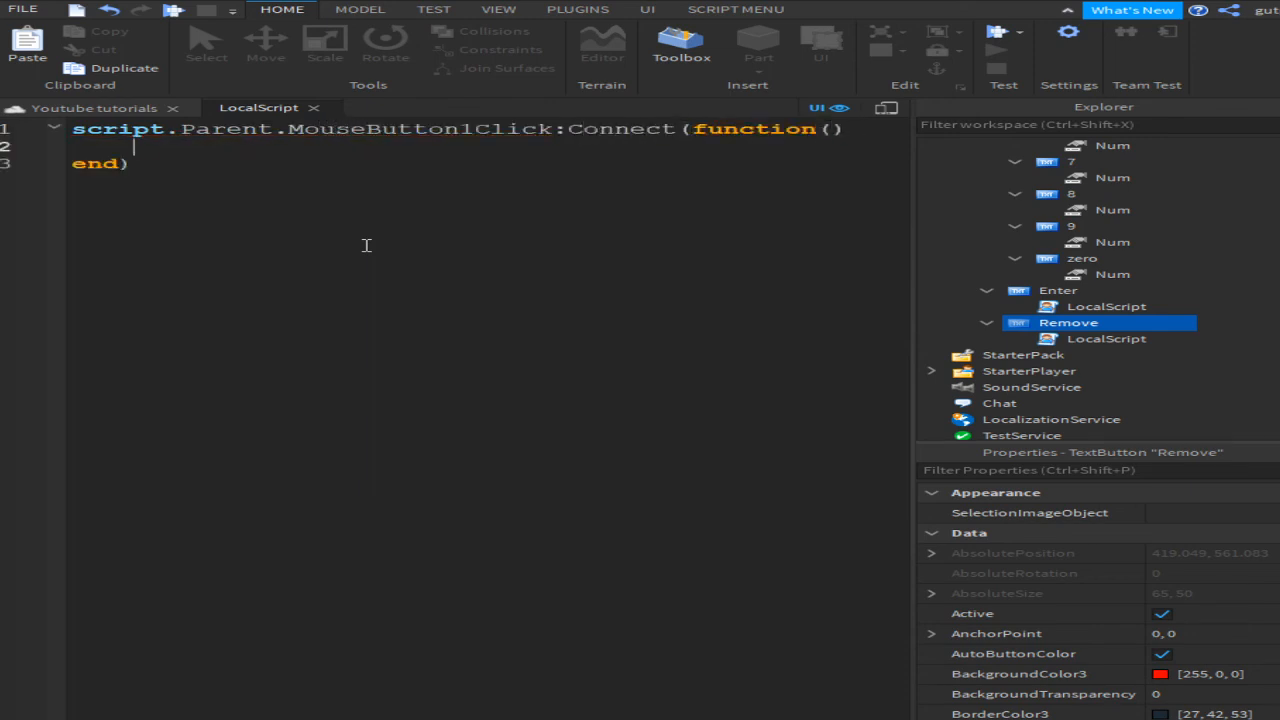
pyautogui.write('script.Parent.Parent')
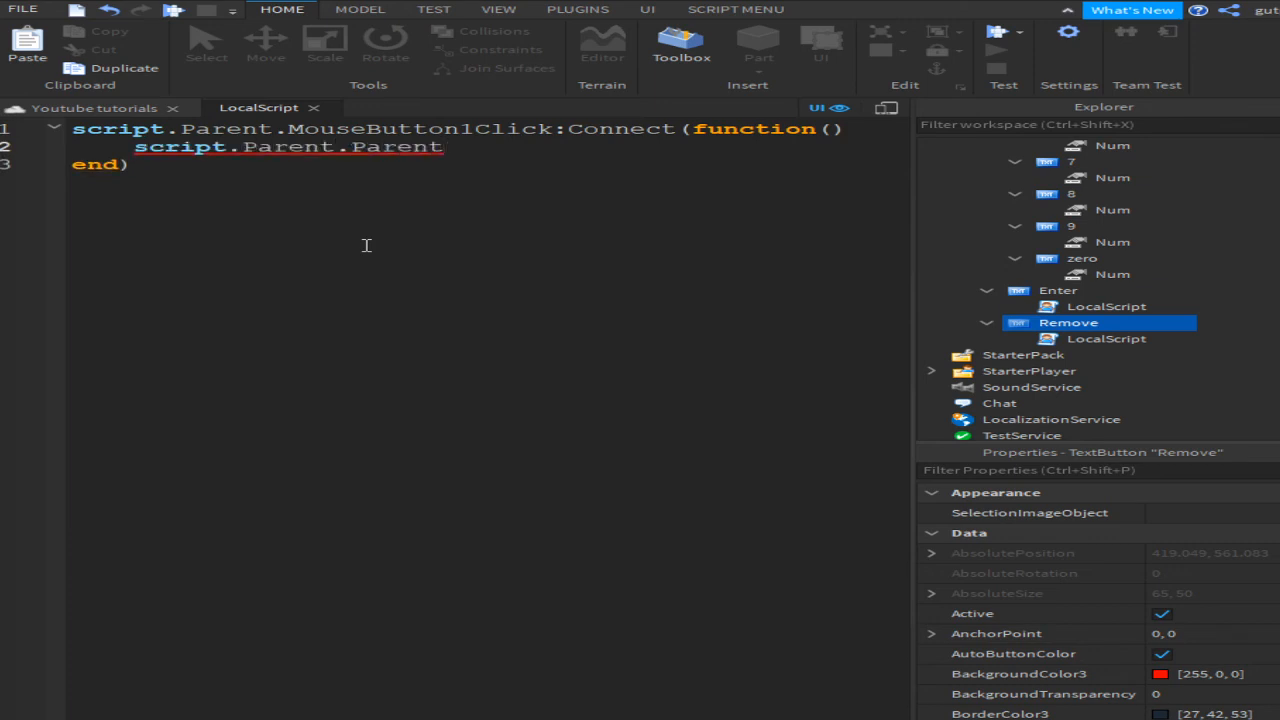
pyautogui.write('.CodeFrame.code')
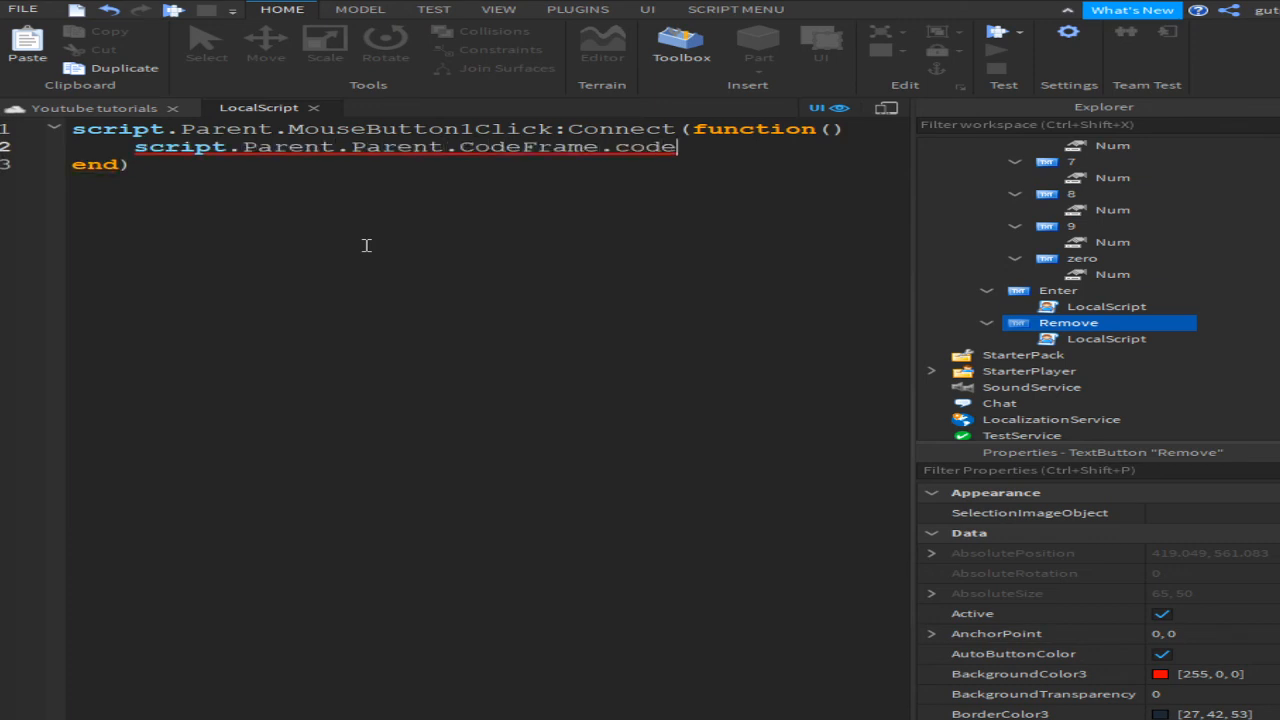
pyautogui.press('Tab')
pyautogui.write('.Text ')
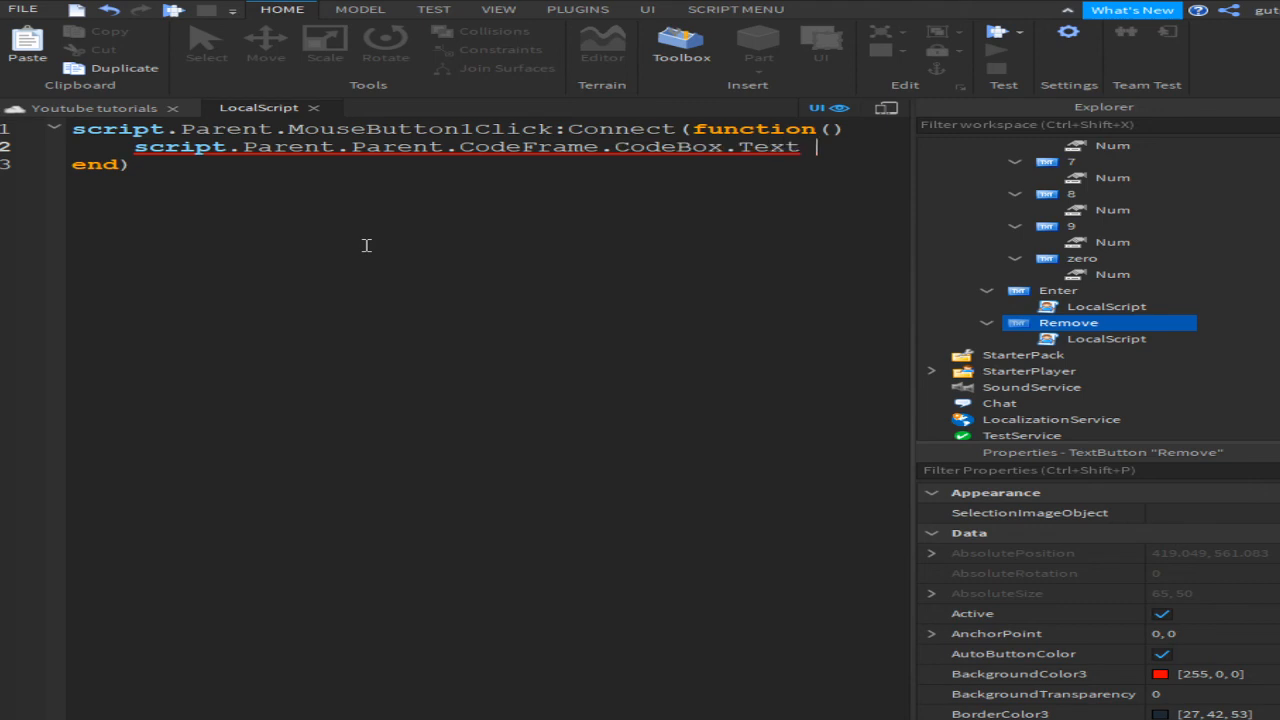
pyautogui.write('=')
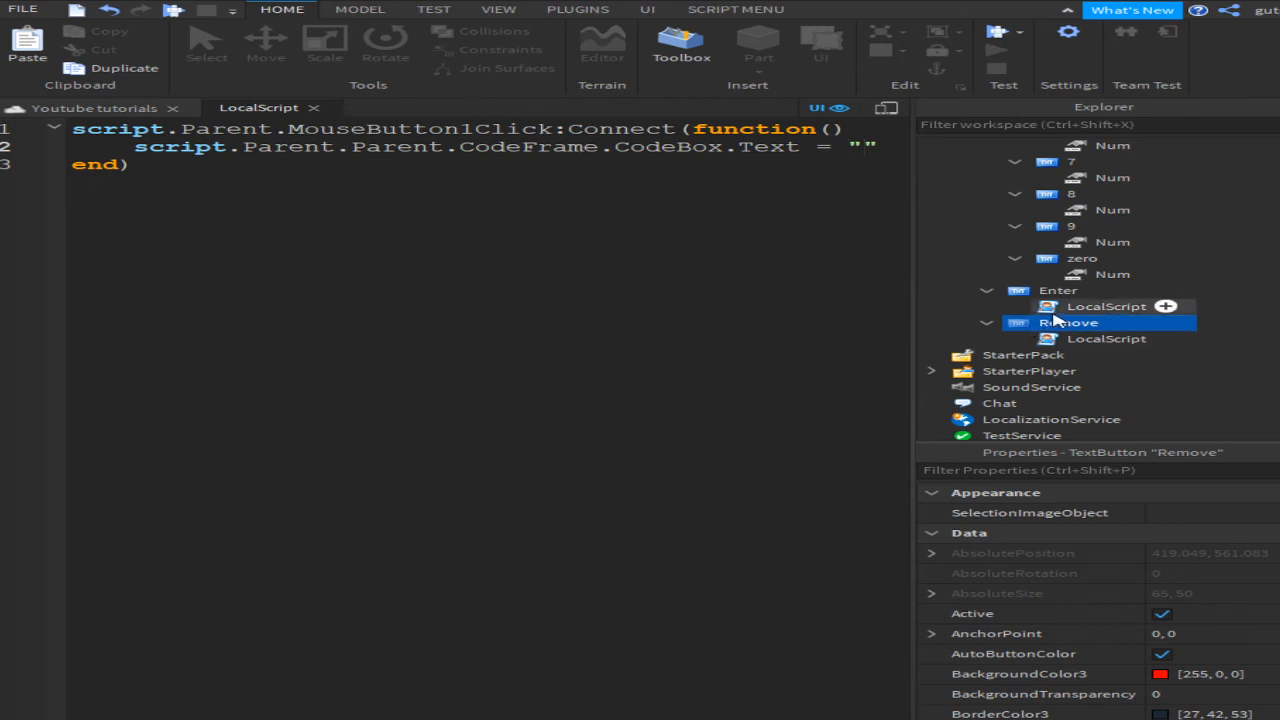
pyautogui.doubleClick(1105, 306)
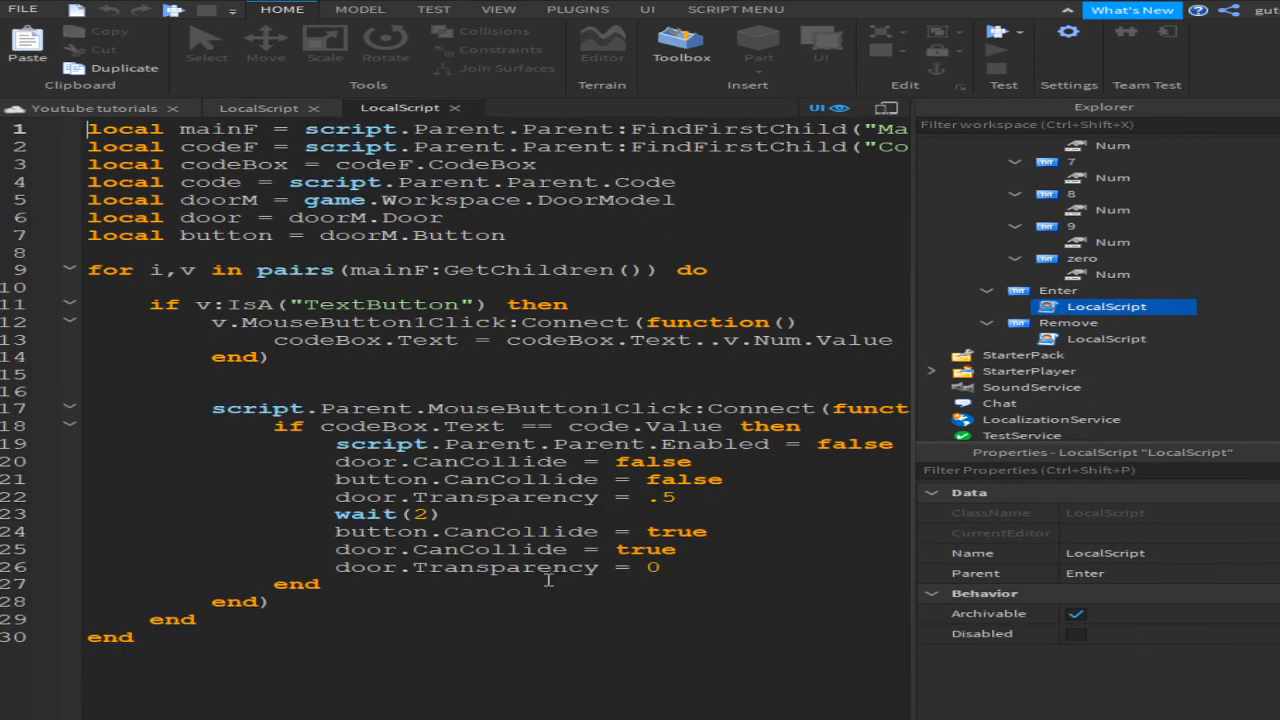
# Step: Add an else branch setting codeBox.TextColor3 = Color3.fromRGB(255,0,0)
pyautogui.click(768, 571)
pyautogui.press('Return')
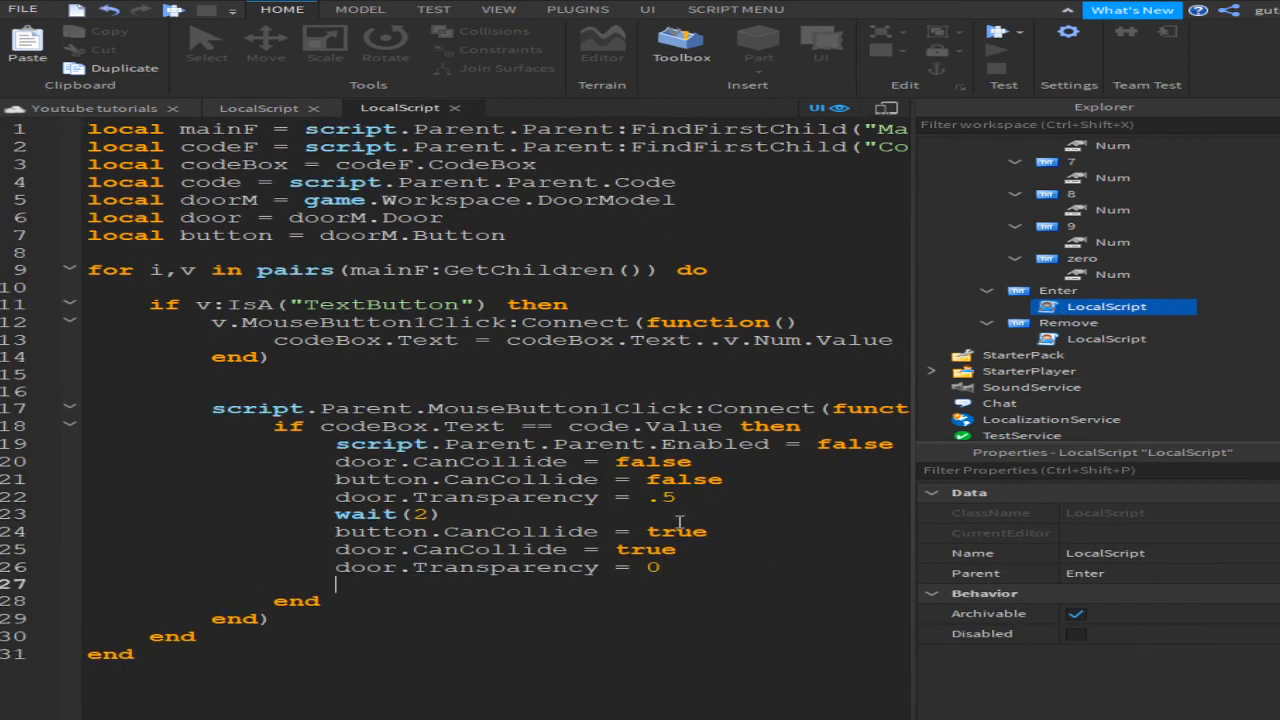
pyautogui.press('Return')
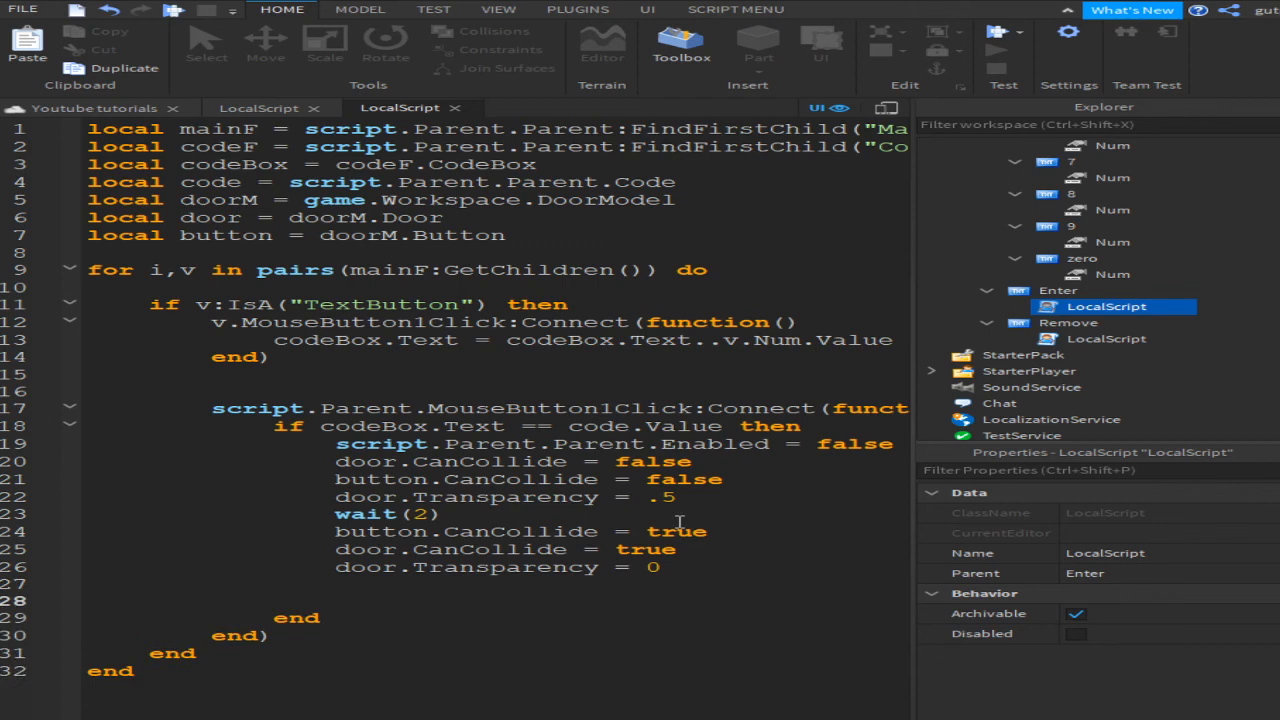
pyautogui.write('else')
pyautogui.press('Return')
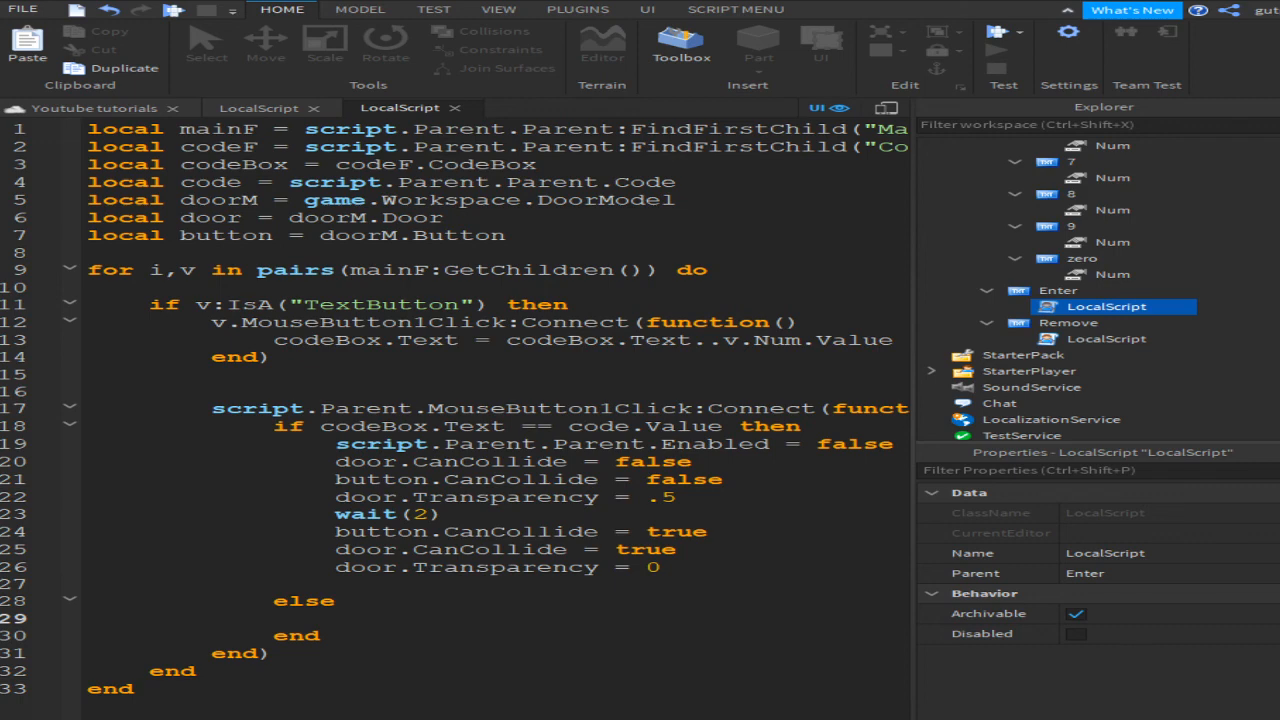
pyautogui.write('codeBox.Te')
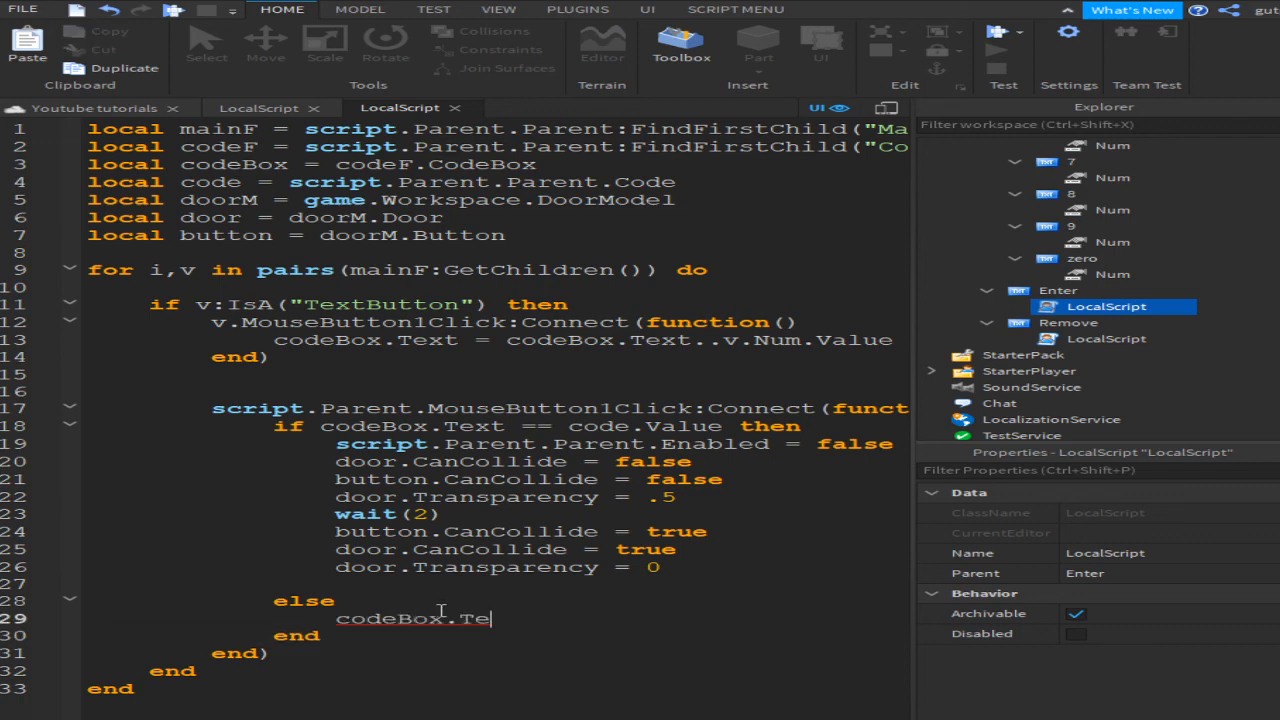
pyautogui.write('xtColor3')
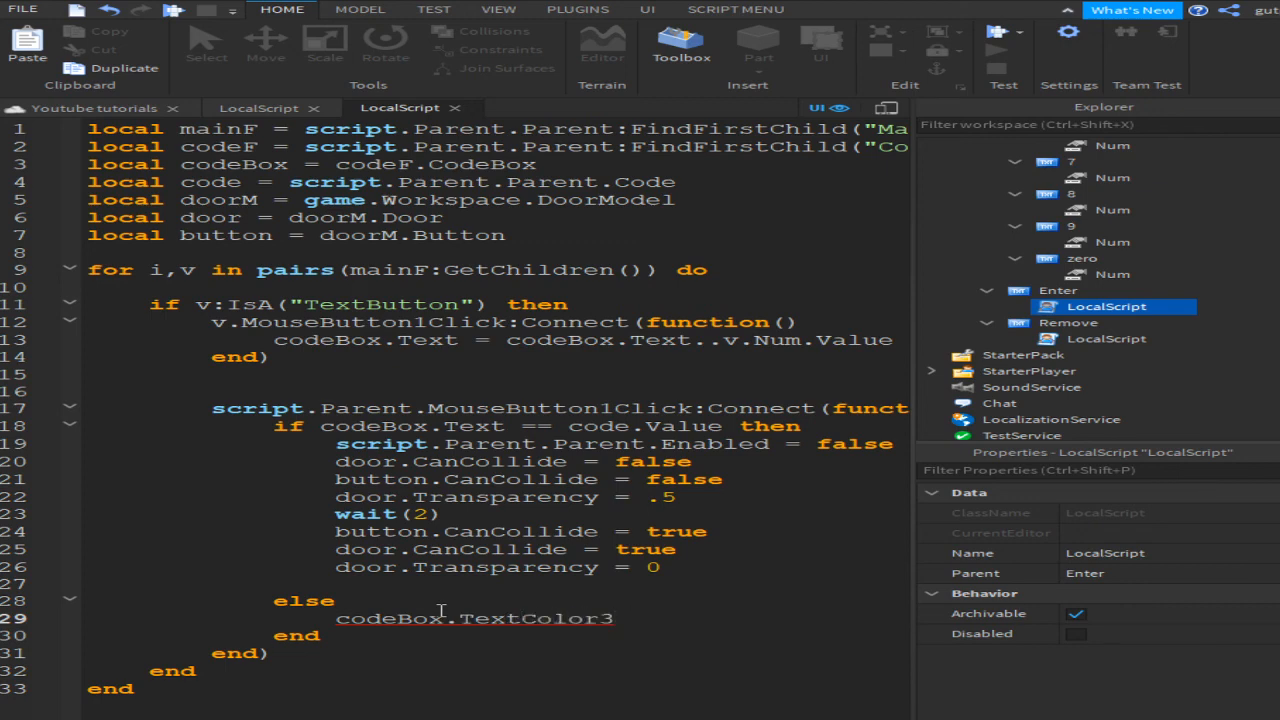
pyautogui.write(' = Color3')
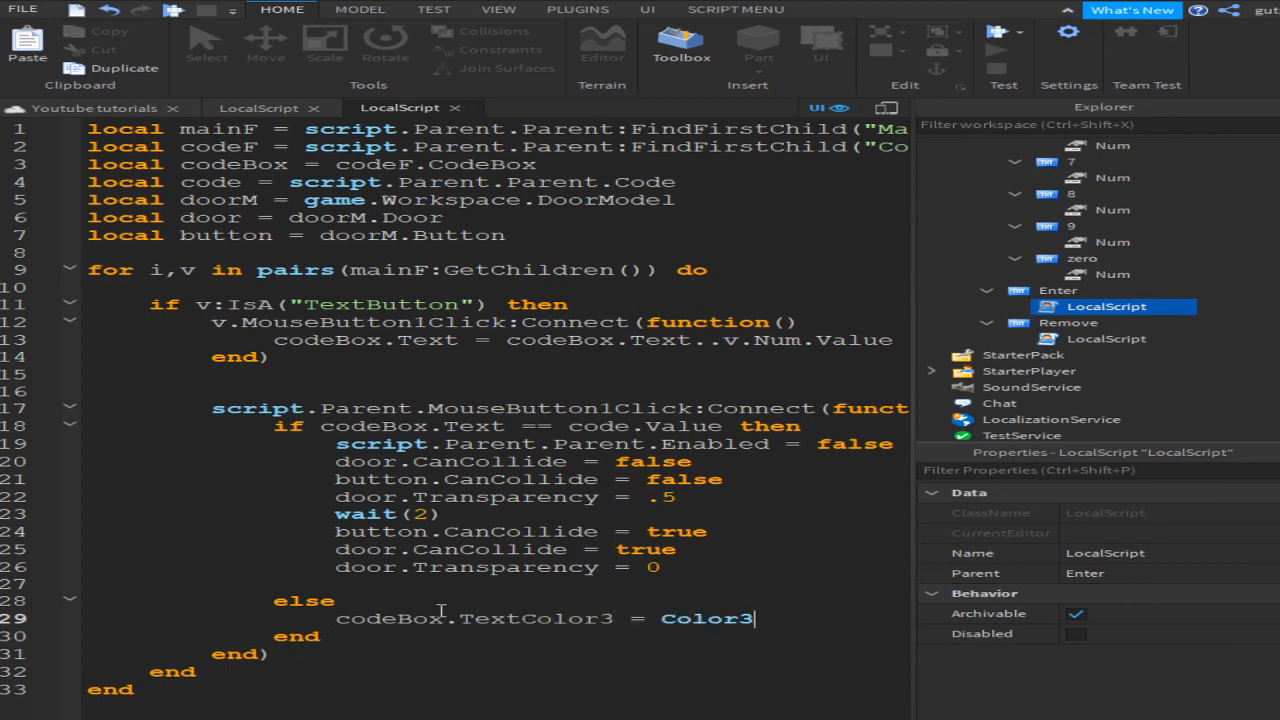
pyautogui.write('.n')
pyautogui.write('romHSV(')
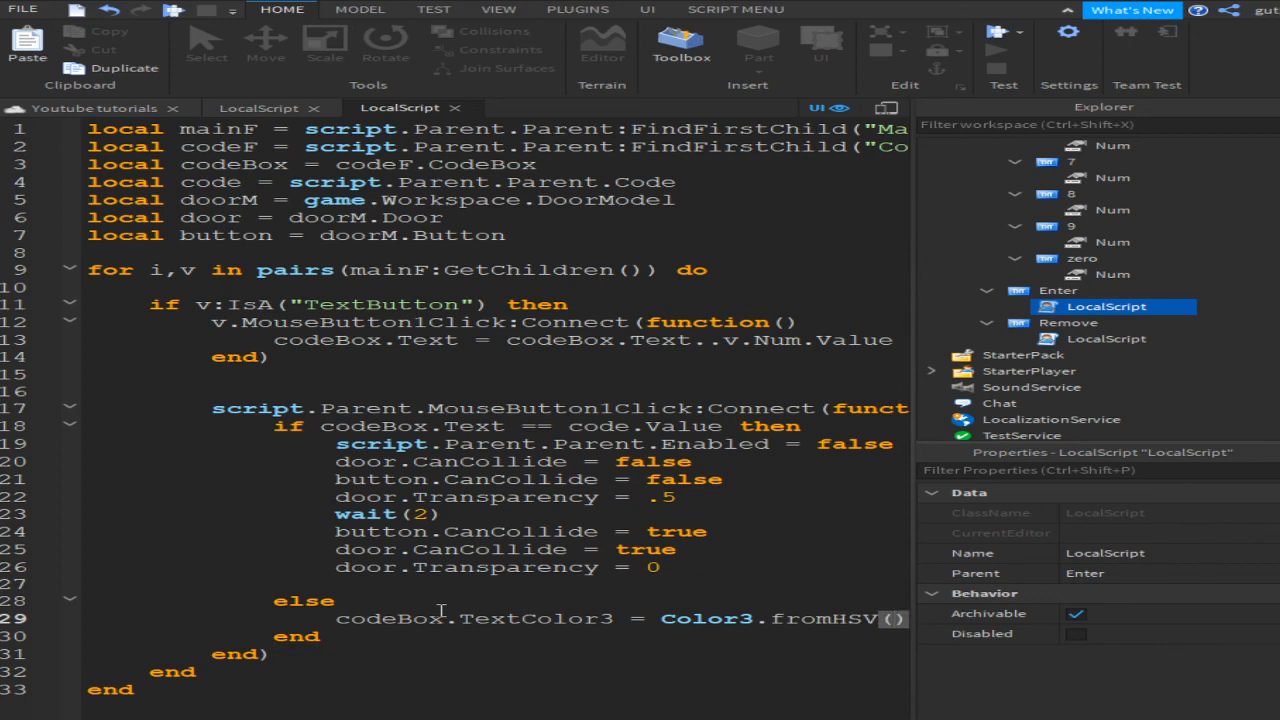
pyautogui.press('BackSpace')
pyautogui.press('BackSpace')
pyautogui.press('BackSpace')
pyautogui.write('b(')
pyautogui.write('255,0,0')
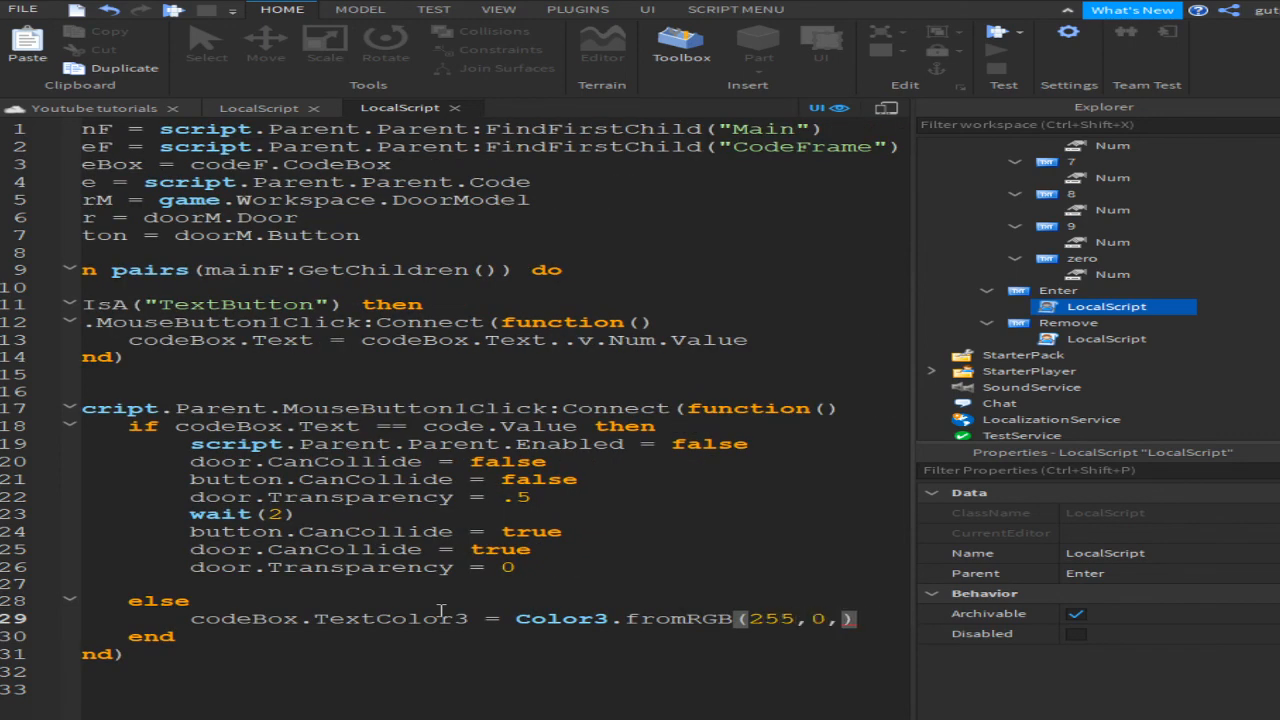
pyautogui.press('Right')
pyautogui.press('Return')
# Step: Set codeBox.Text to "Incorrect Code!", add wait(1), and begin the line clearing the text
pyautogui.press('Up')
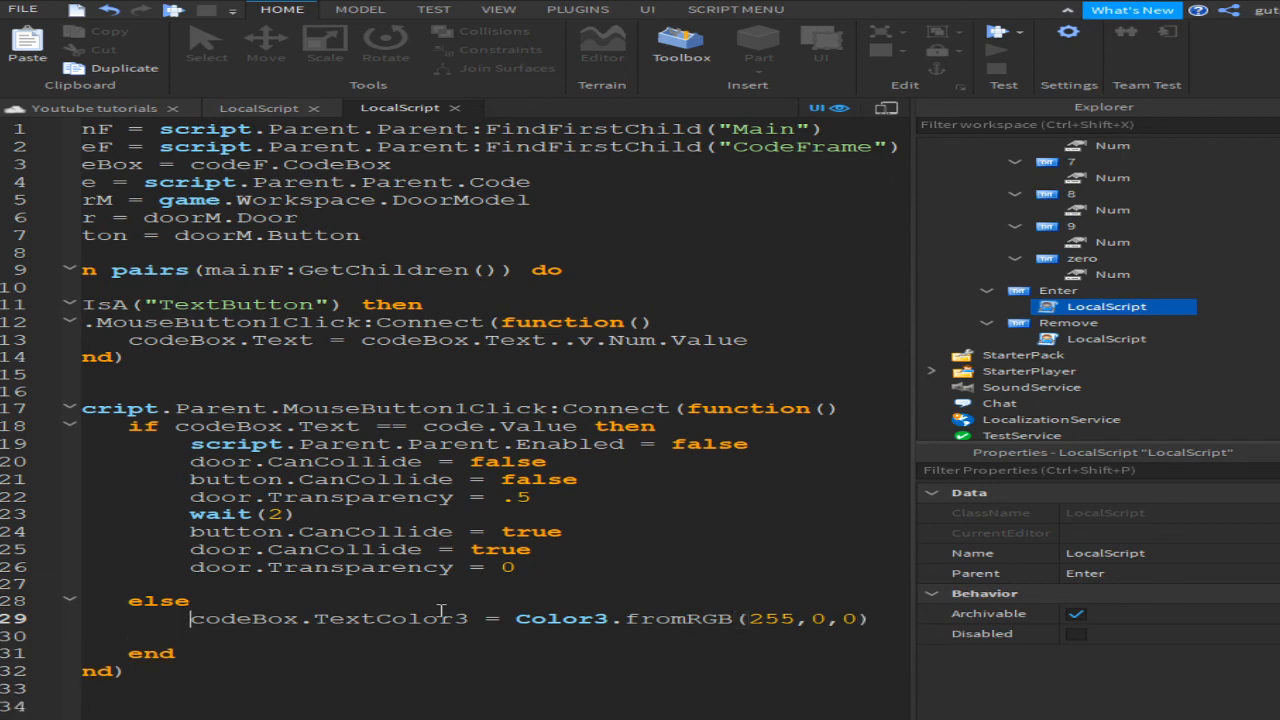
pyautogui.press('Down')
pyautogui.write('codeBox.Tex')
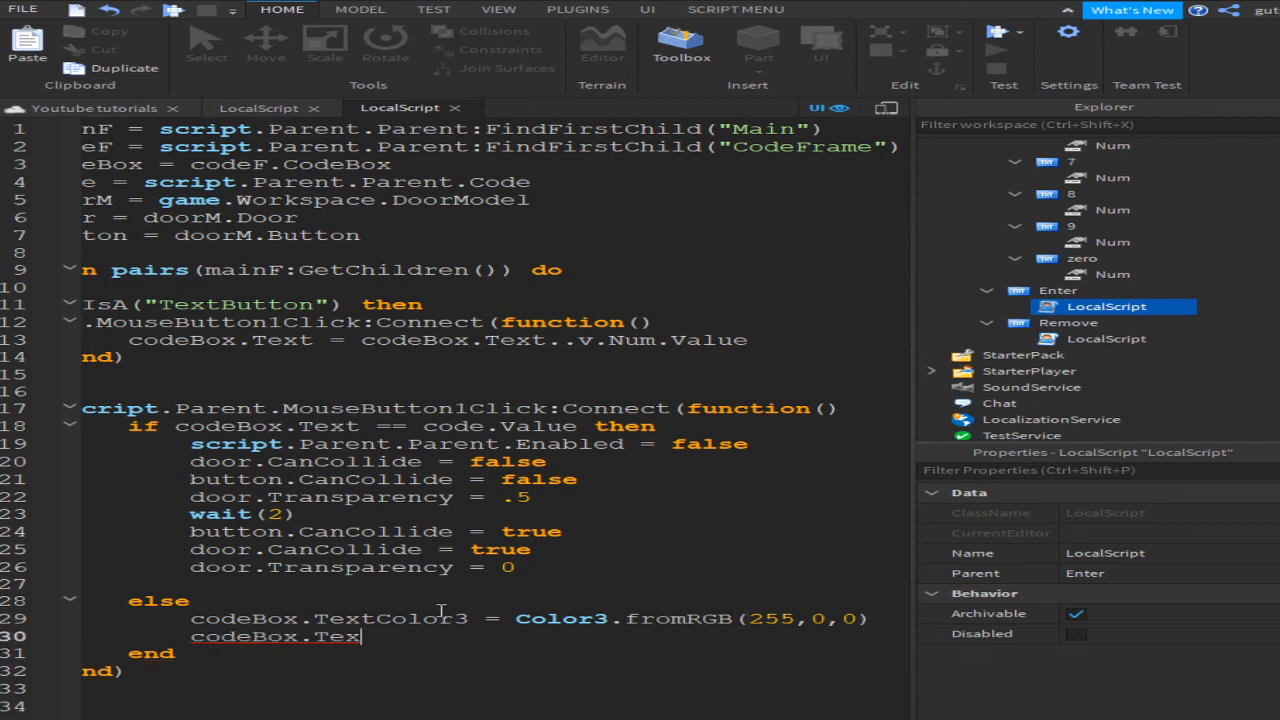
pyautogui.write('t =')
pyautogui.write(' "Inn')
pyautogui.write('correct Cod')
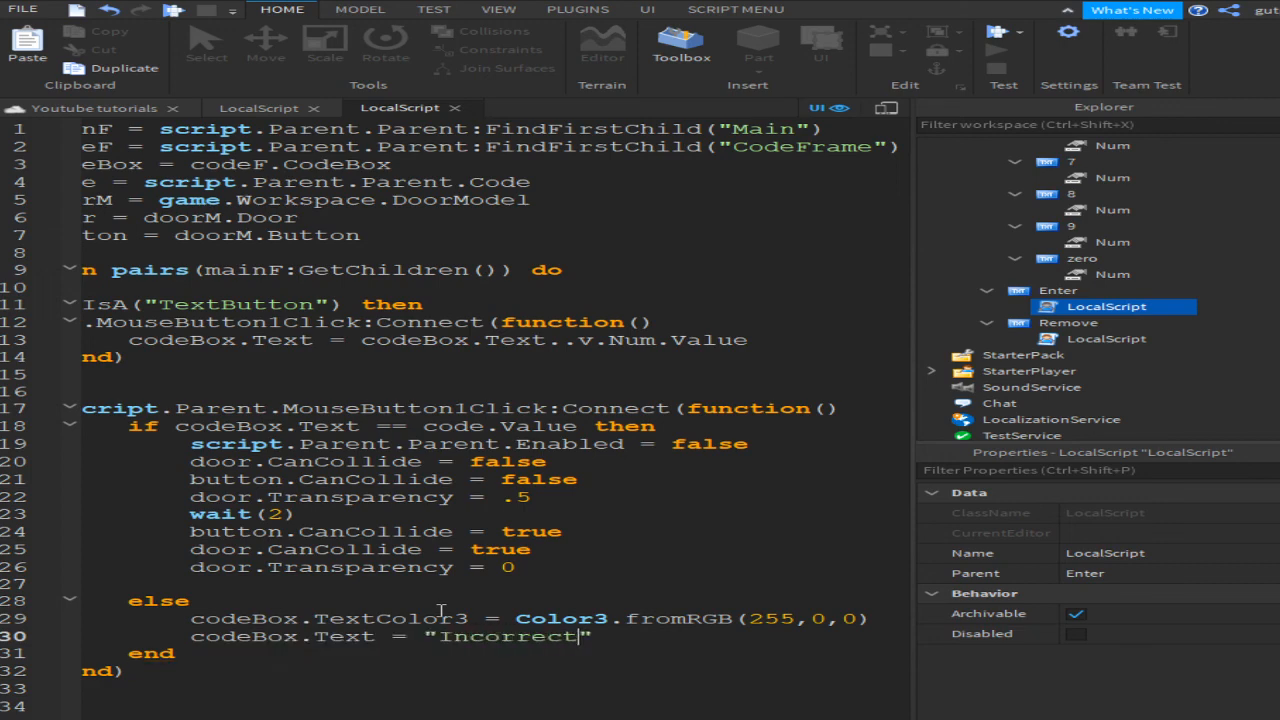
pyautogui.write('e!"')
pyautogui.press('Return')
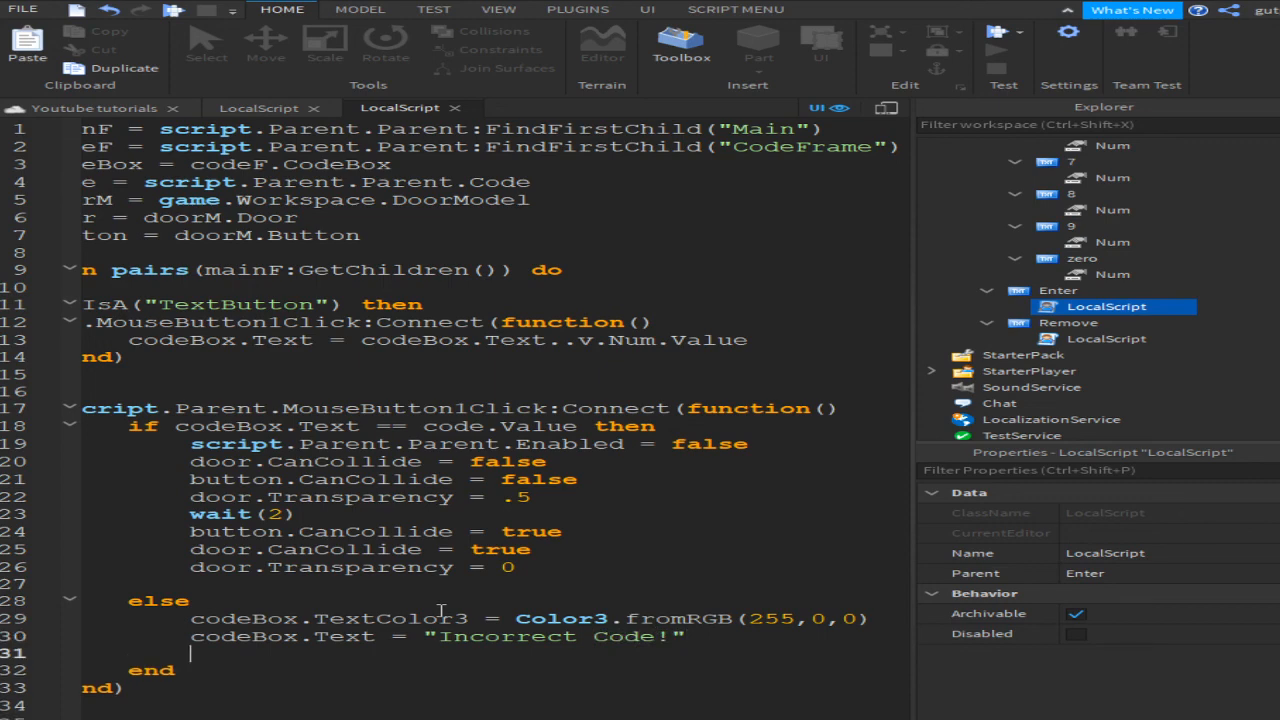
pyautogui.write('wait(1)')
pyautogui.press('Return')
pyautogui.write('codeBox.Text = "')
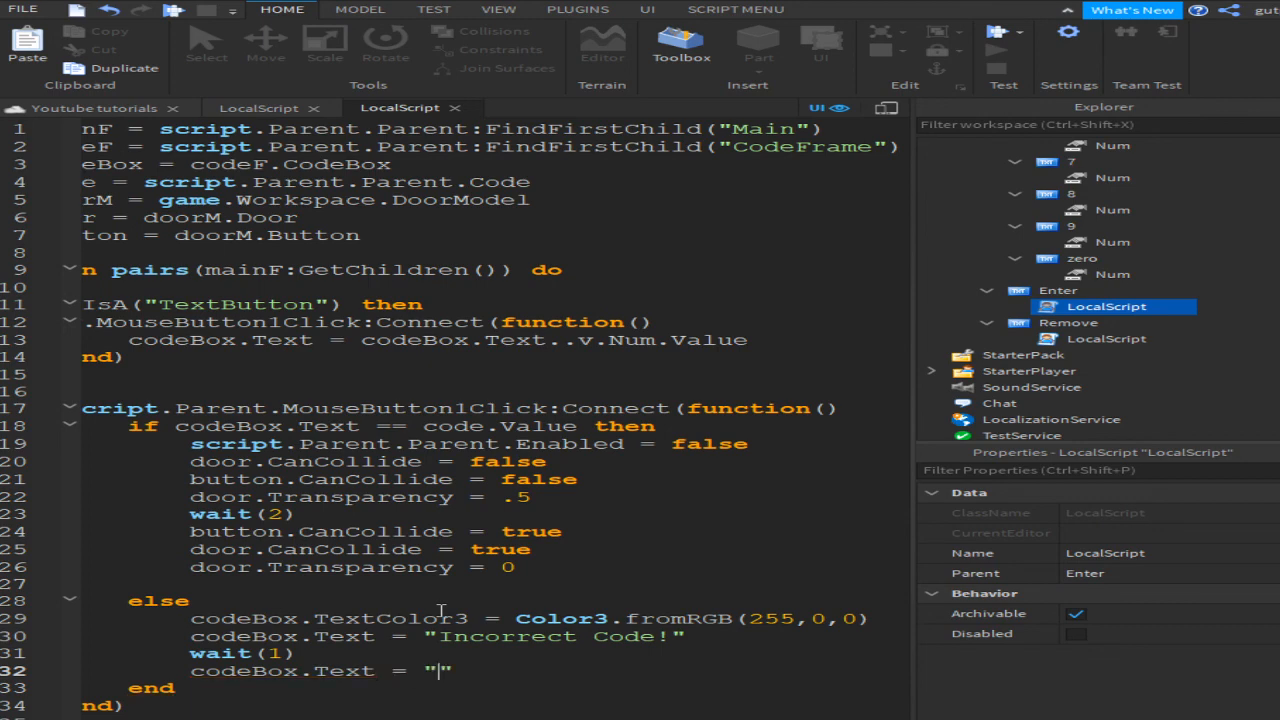
# Step: Start a playtest and open the keypad from the door's green pad
pyautogui.click(997, 31)
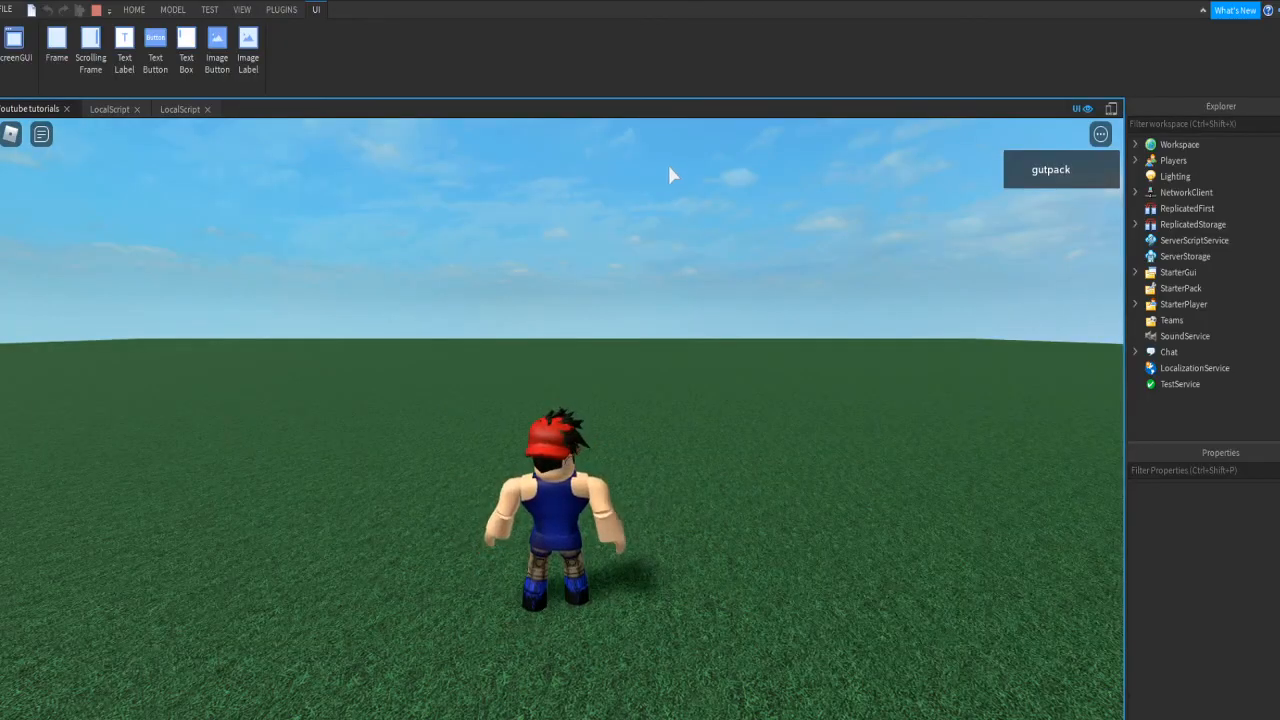
pyautogui.press('w')
pyautogui.moveTo(667, 162); pyautogui.dragTo(669, 163, button='right')
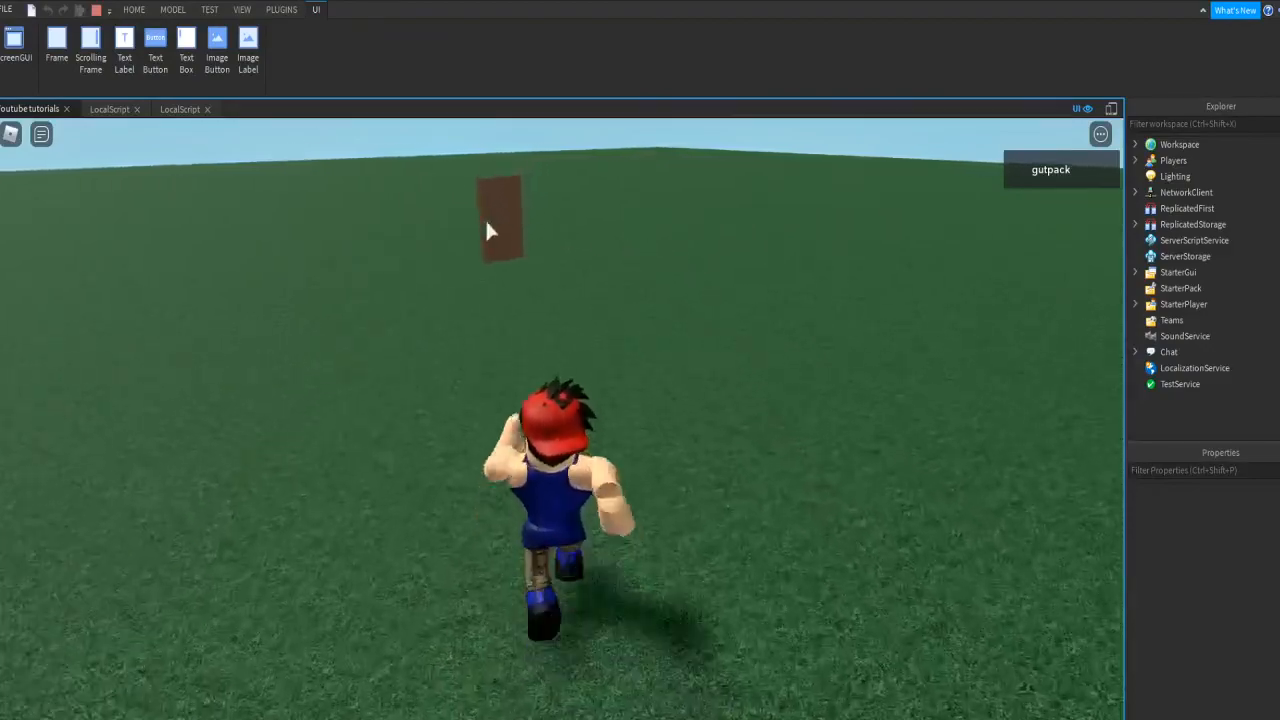
pyautogui.click(470, 262)
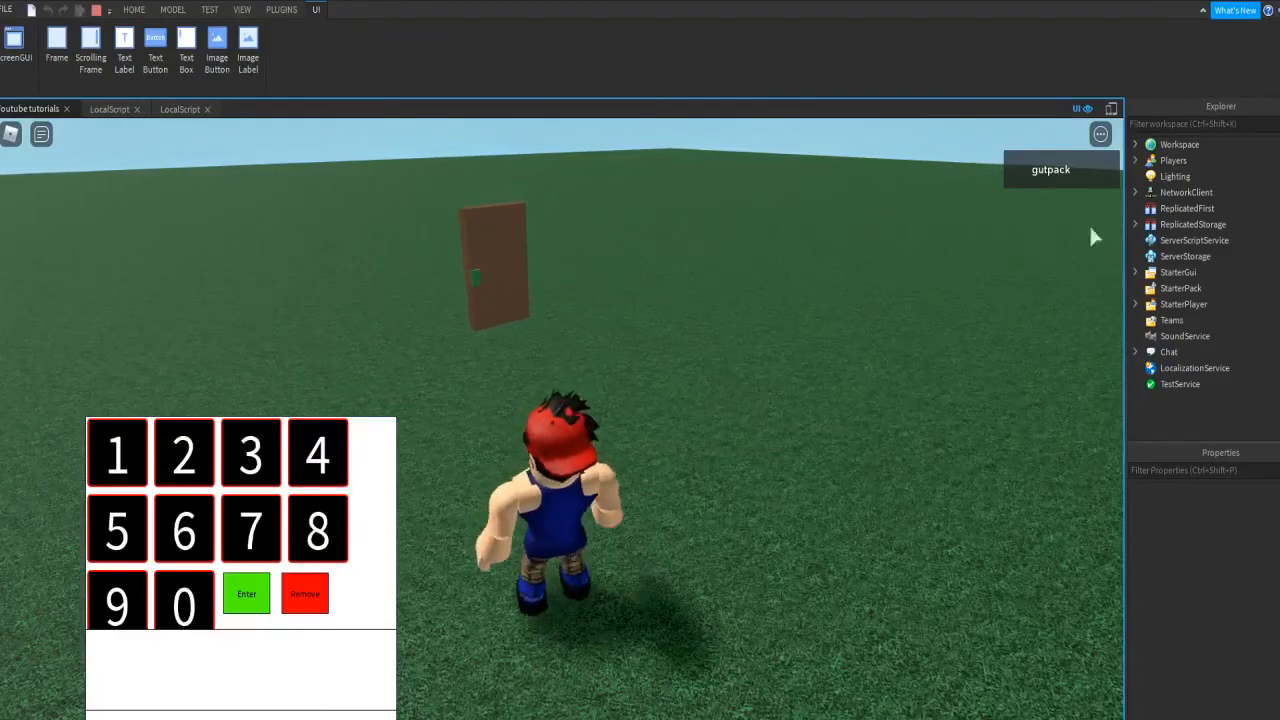
pyautogui.press('d')
# Step: Enter a long wrong code on the keypad, then clear it with Remove
pyautogui.click(250, 528)
pyautogui.click(184, 528)
pyautogui.click(184, 528)
pyautogui.click(184, 528)
pyautogui.click(250, 528)
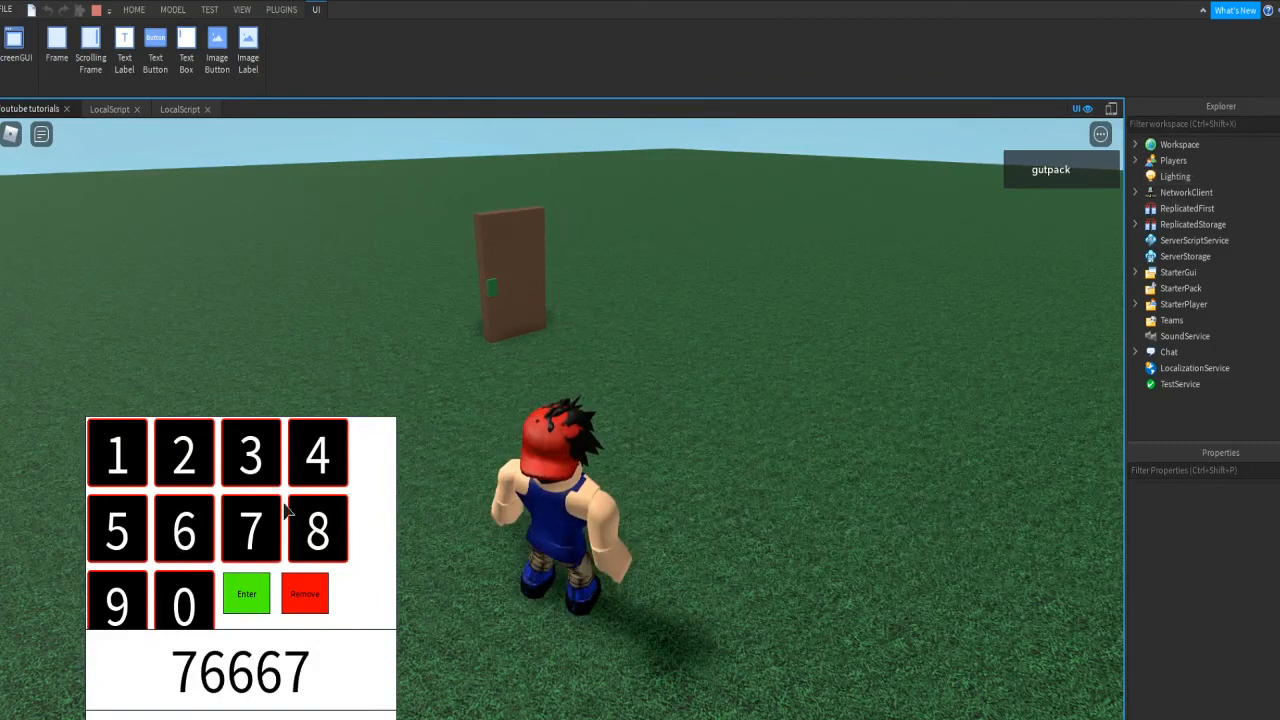
pyautogui.click(318, 528)
pyautogui.click(262, 500)
pyautogui.click(250, 455)
pyautogui.click(184, 455)
pyautogui.click(184, 455)
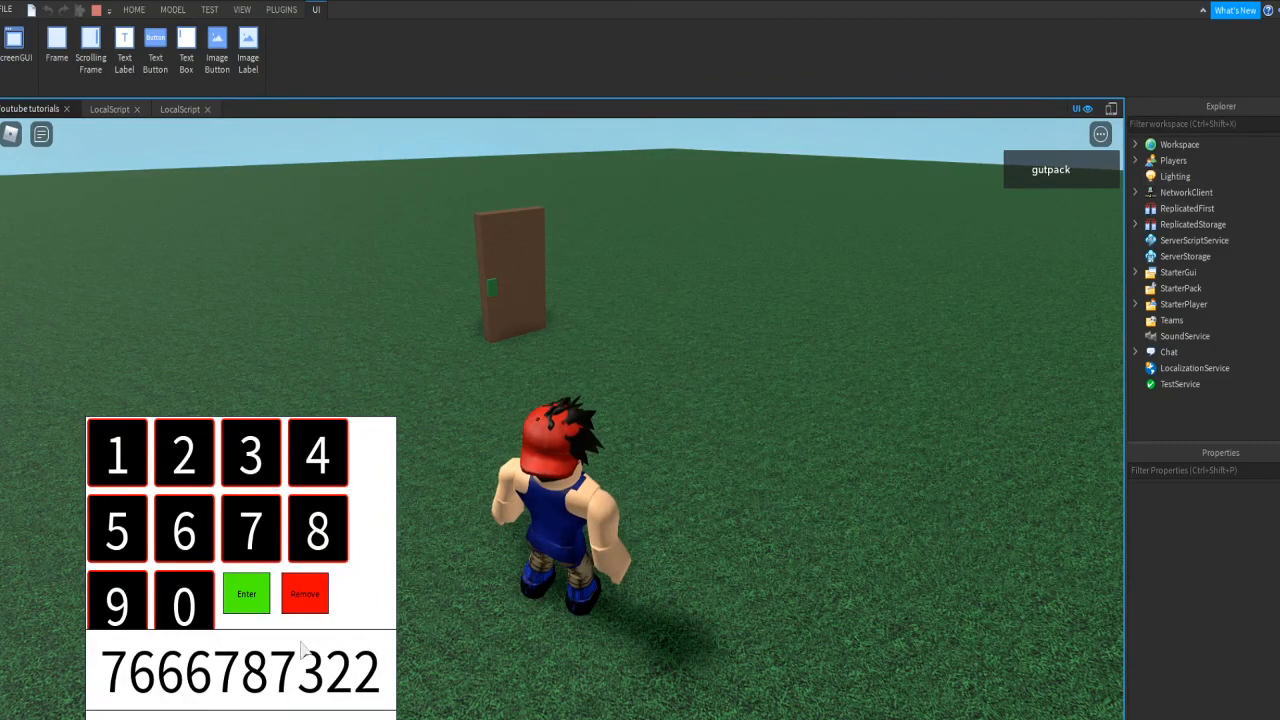
pyautogui.press('w')
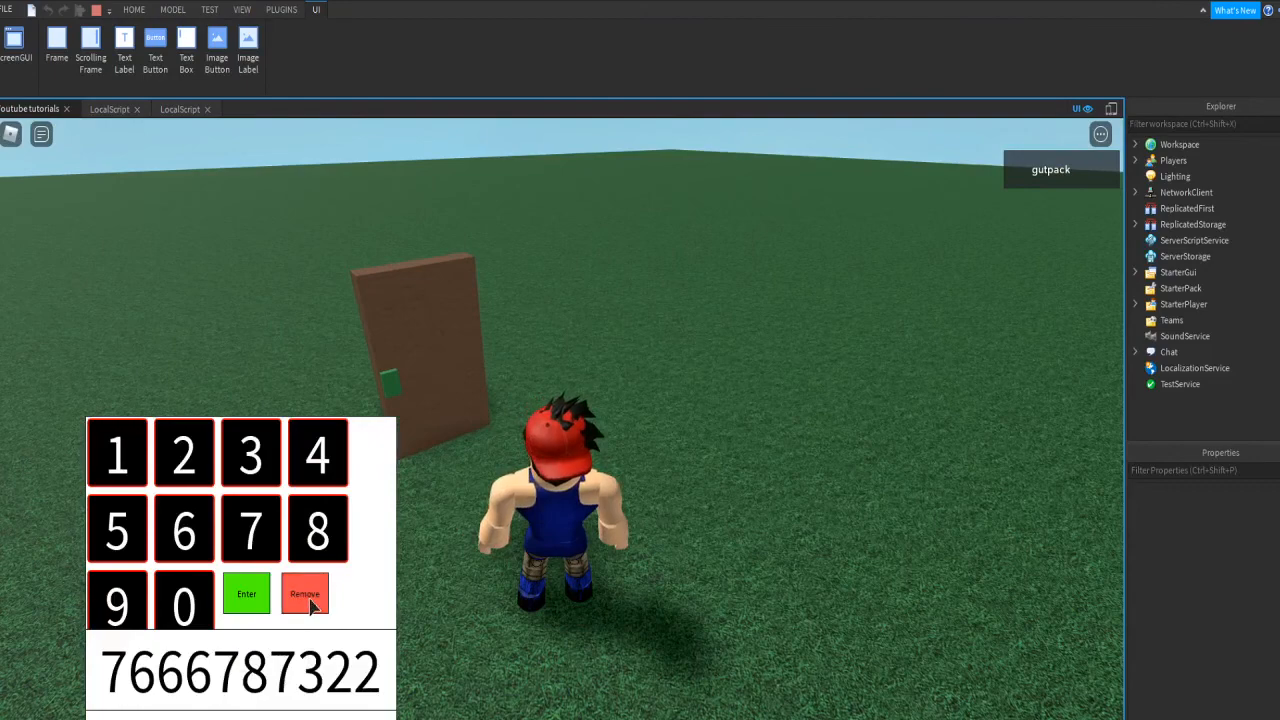
pyautogui.click(306, 598)
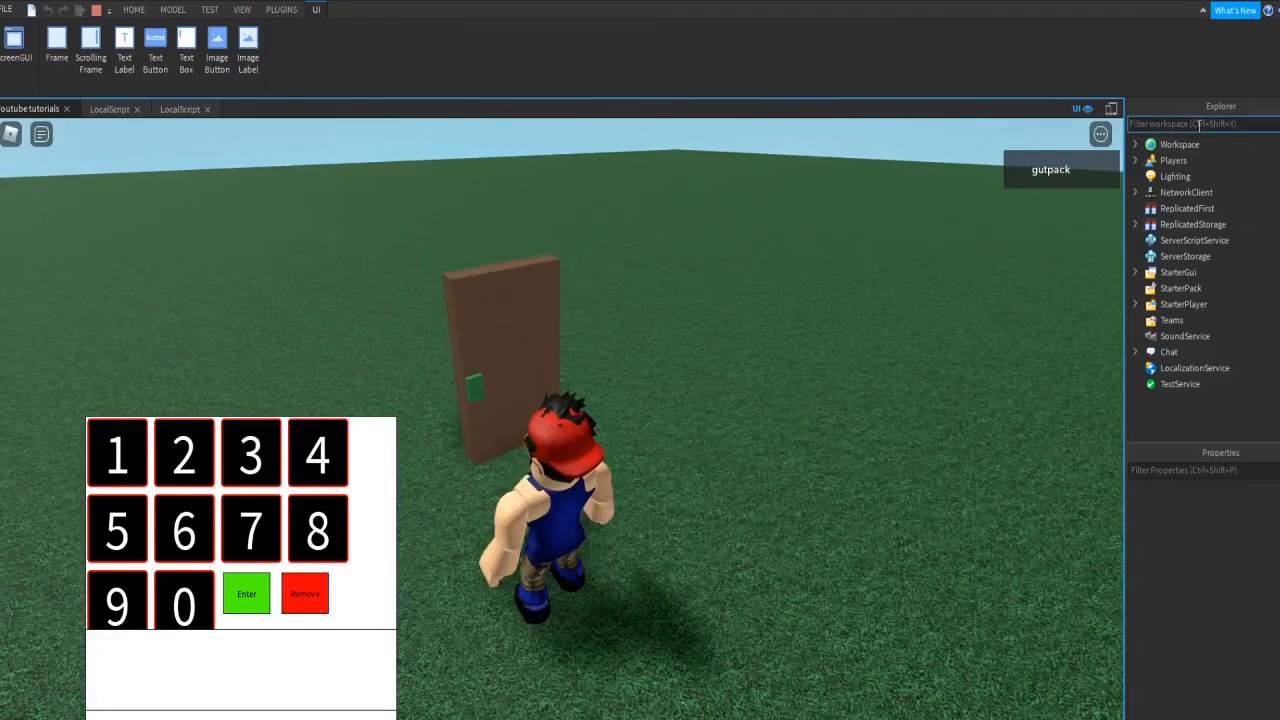
pyautogui.click(1199, 124)
pyautogui.write('code')
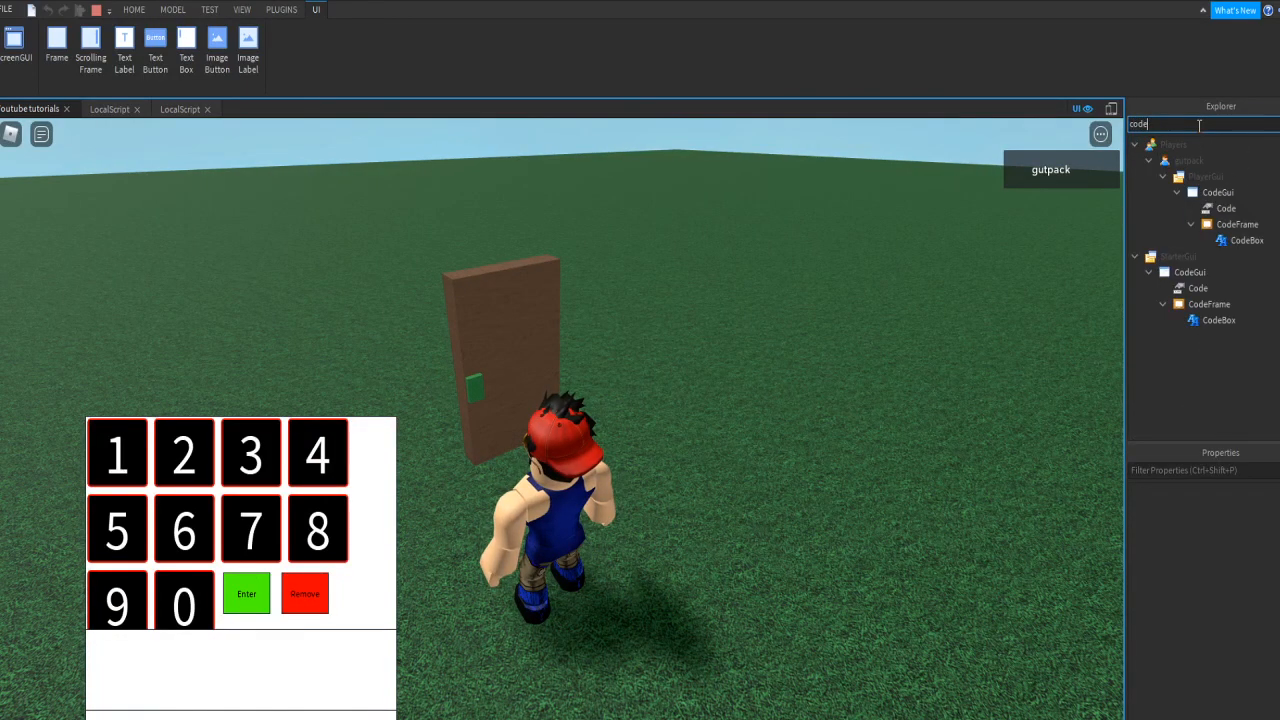
pyautogui.click(1238, 208)
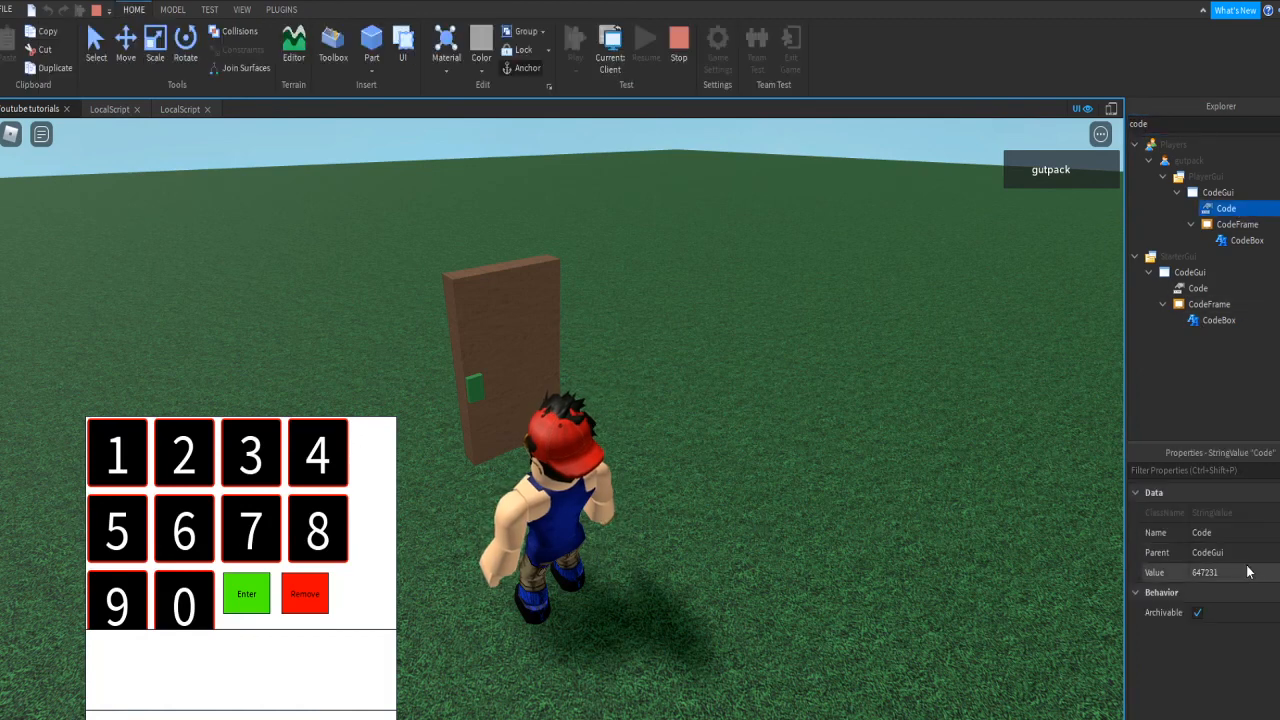
pyautogui.click(185, 538)
pyautogui.click(300, 478)
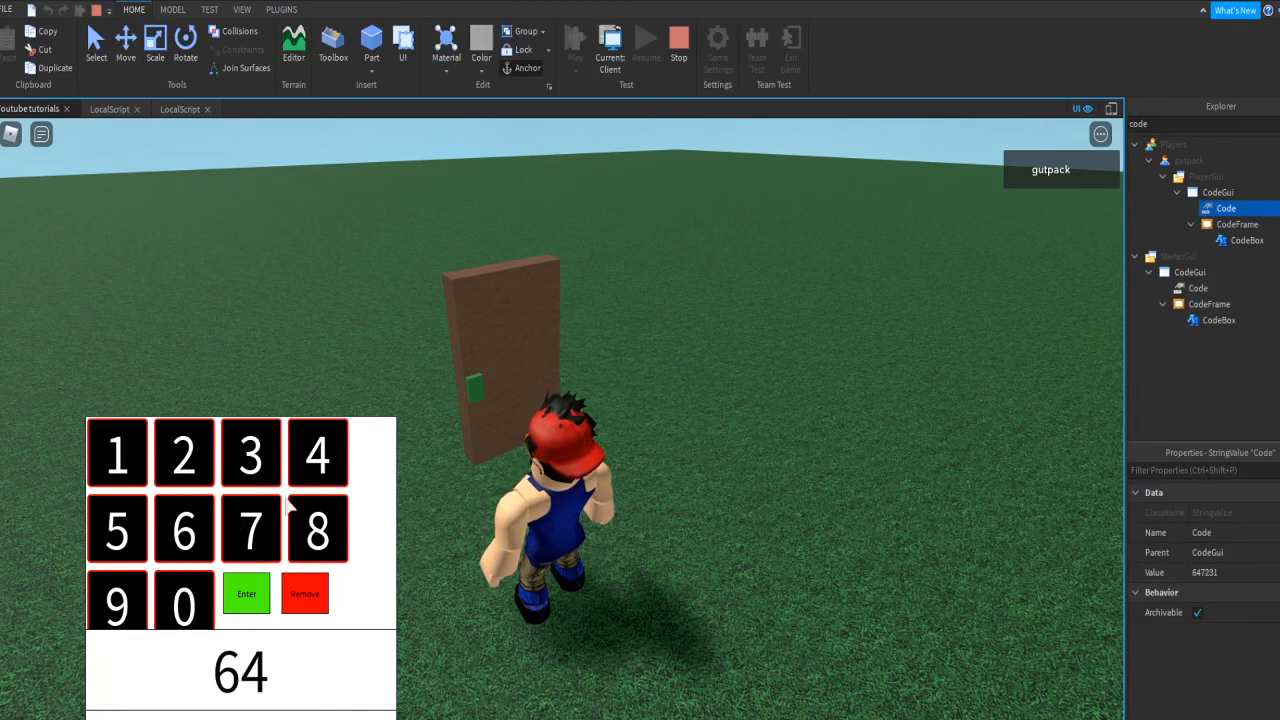
pyautogui.click(257, 531)
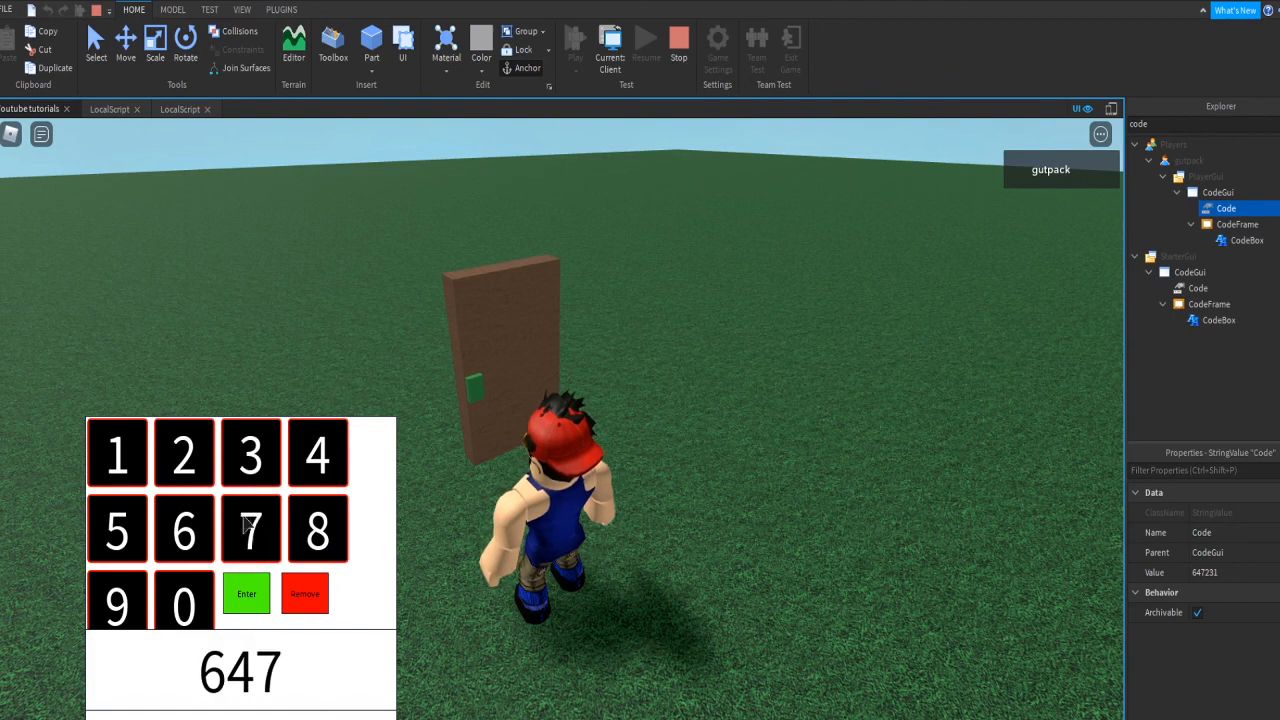
pyautogui.click(183, 468)
pyautogui.click(236, 461)
pyautogui.click(137, 451)
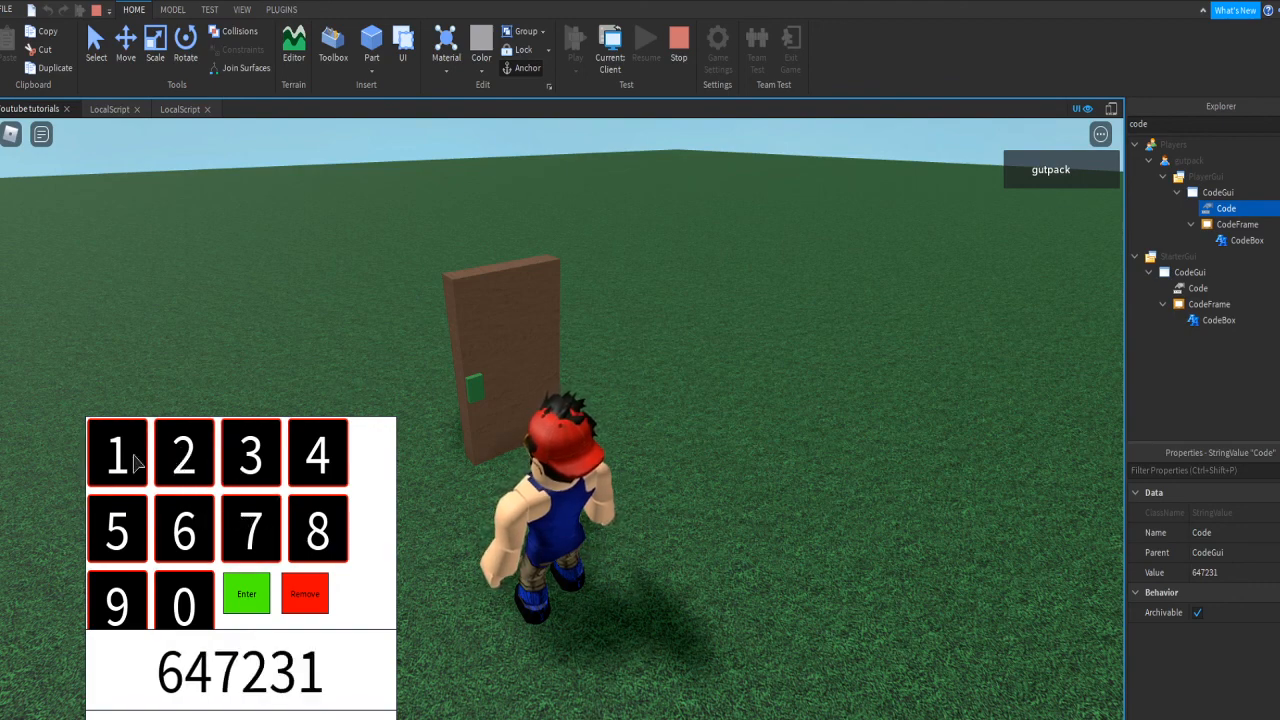
pyautogui.press('w')
pyautogui.click(250, 595)
# Step: Walk the character through the briefly opened door, then stop the playtest
pyautogui.press('w')
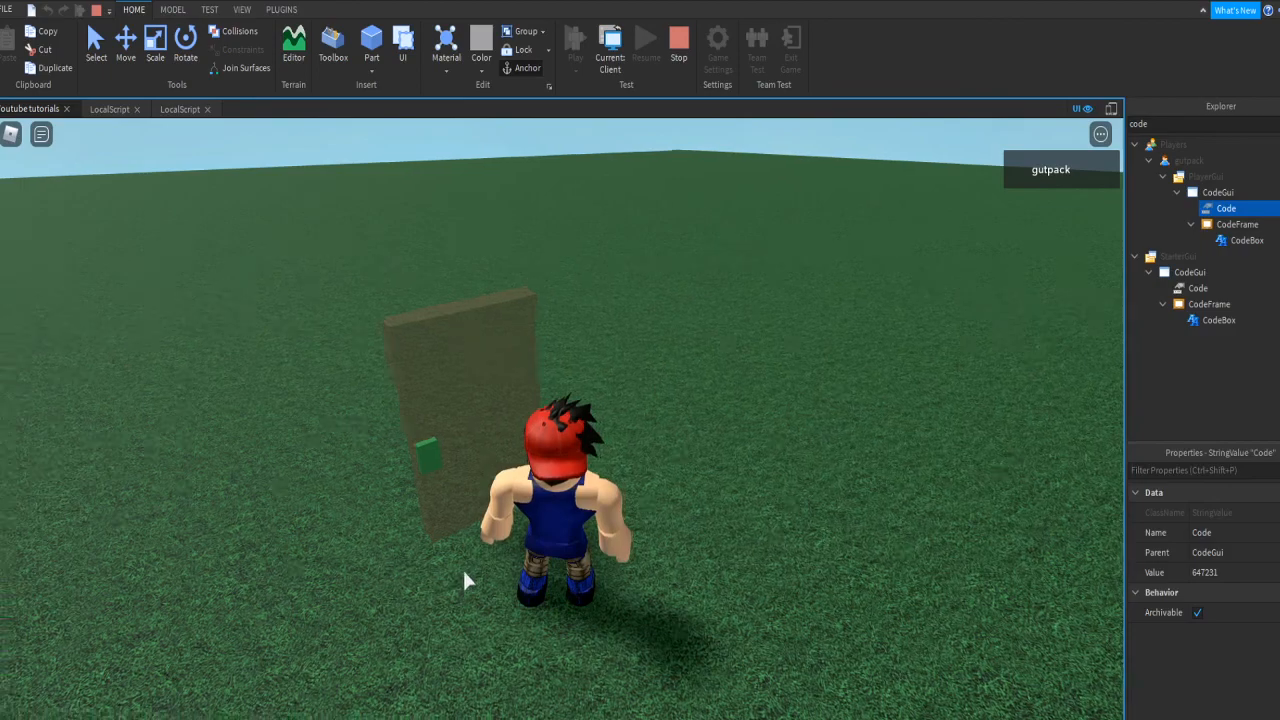
pyautogui.moveTo(463, 578); pyautogui.dragTo(463, 578, button='right')
pyautogui.press('w')
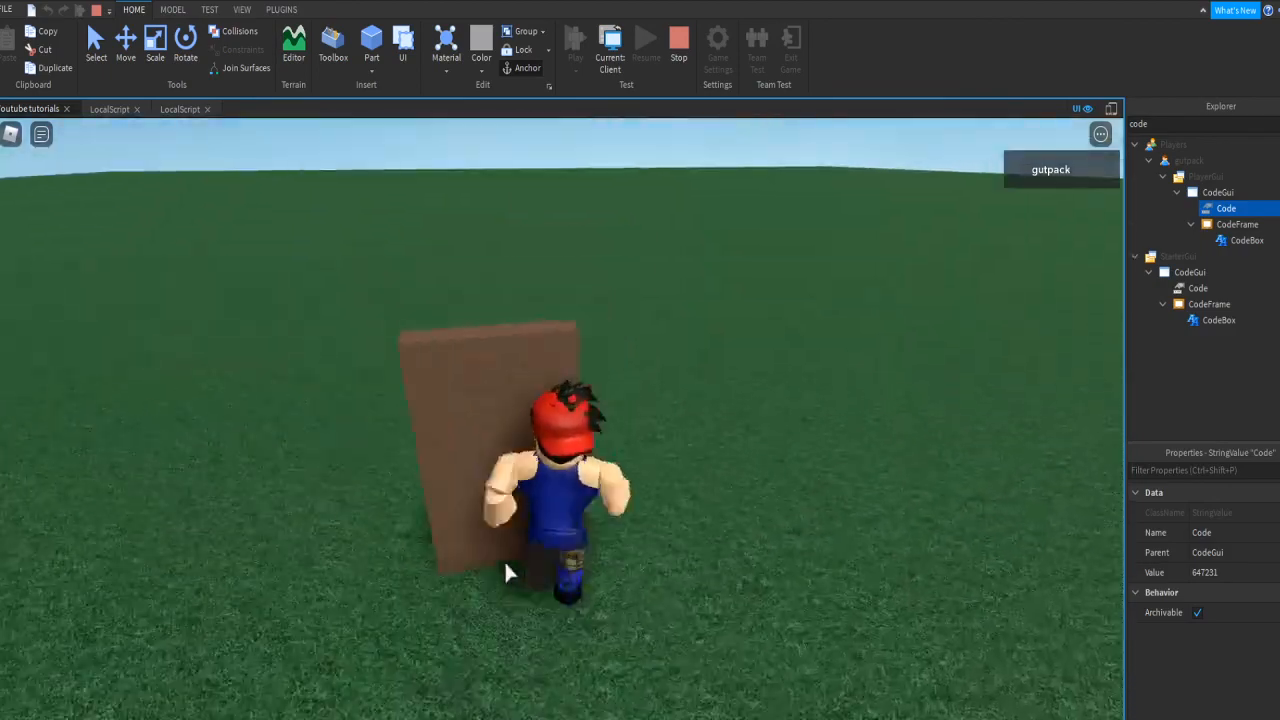
pyautogui.press('s')
pyautogui.press('d')
pyautogui.press('w')
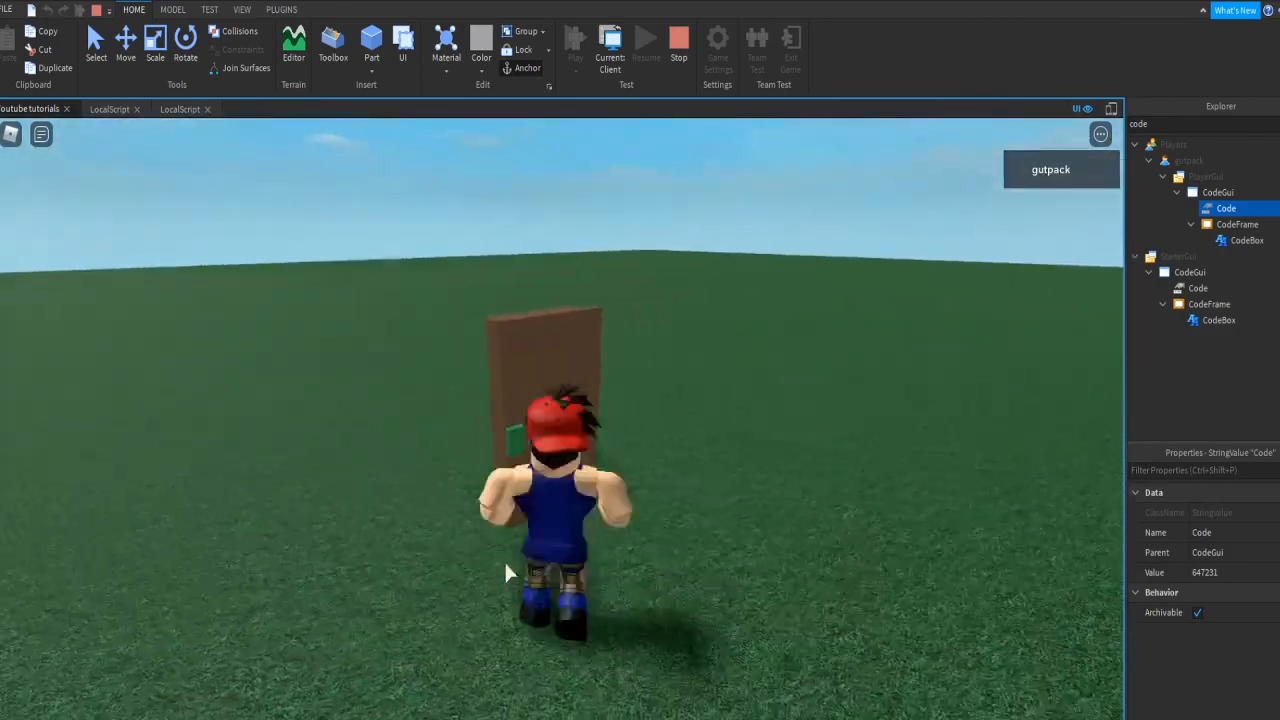
pyautogui.press('s')
pyautogui.moveTo(506, 565); pyautogui.dragTo(506, 565, button='right')
pyautogui.press('w')
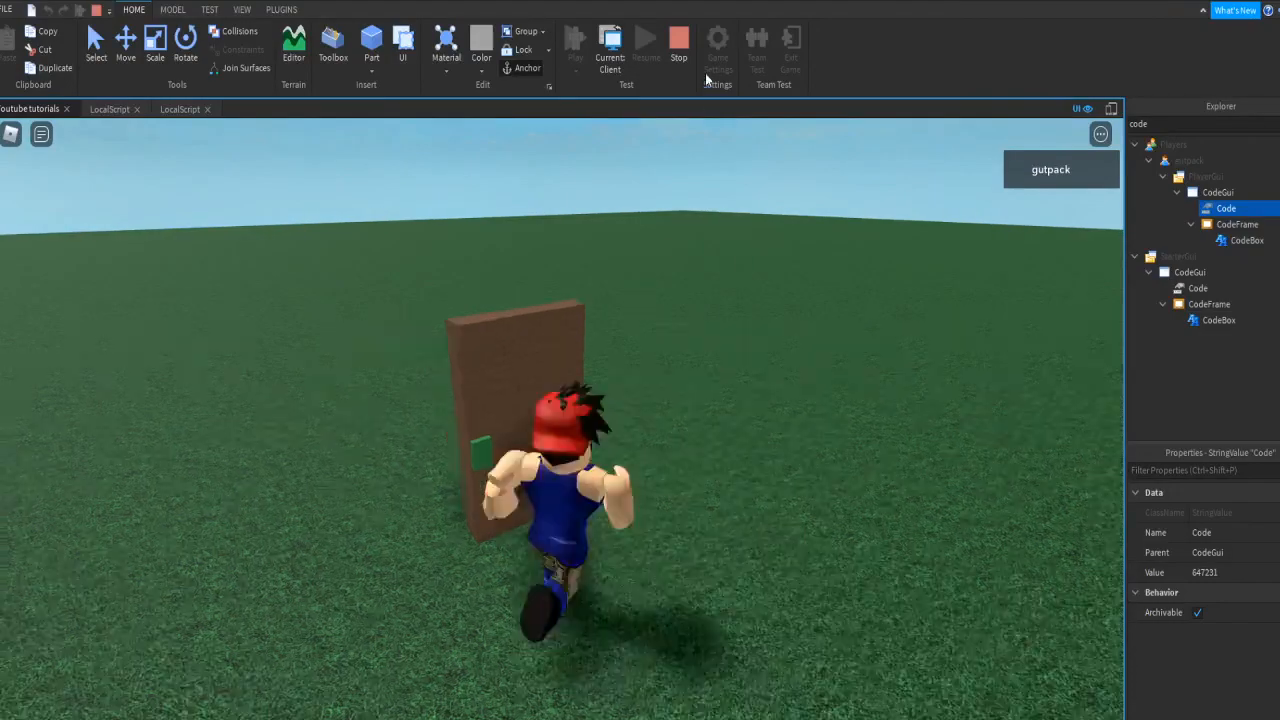
pyautogui.click(684, 45)
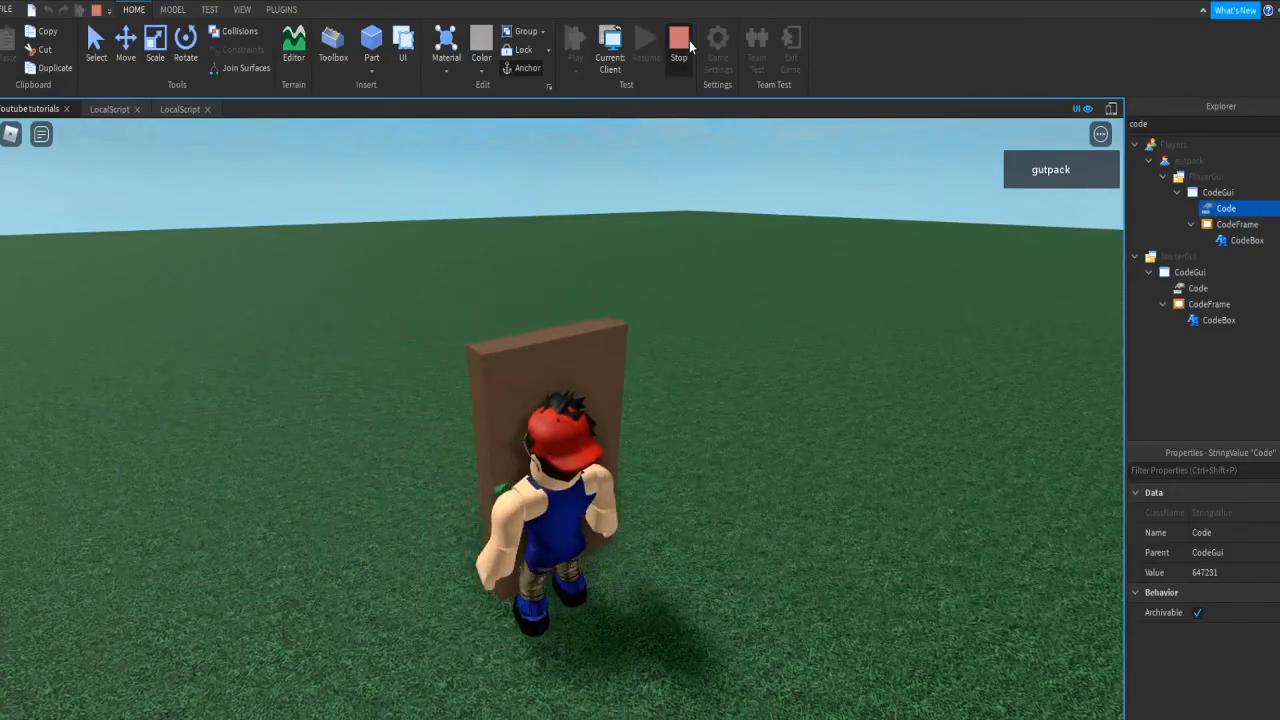
pyautogui.moveTo(790, 267); pyautogui.dragTo(790, 267, button='right')
# Step: Duplicate the door's green Button part and move the copy flush against the door's other side
pyautogui.scroll(3, 671, 295)
pyautogui.moveTo(768, 196); pyautogui.dragTo(722, 388)
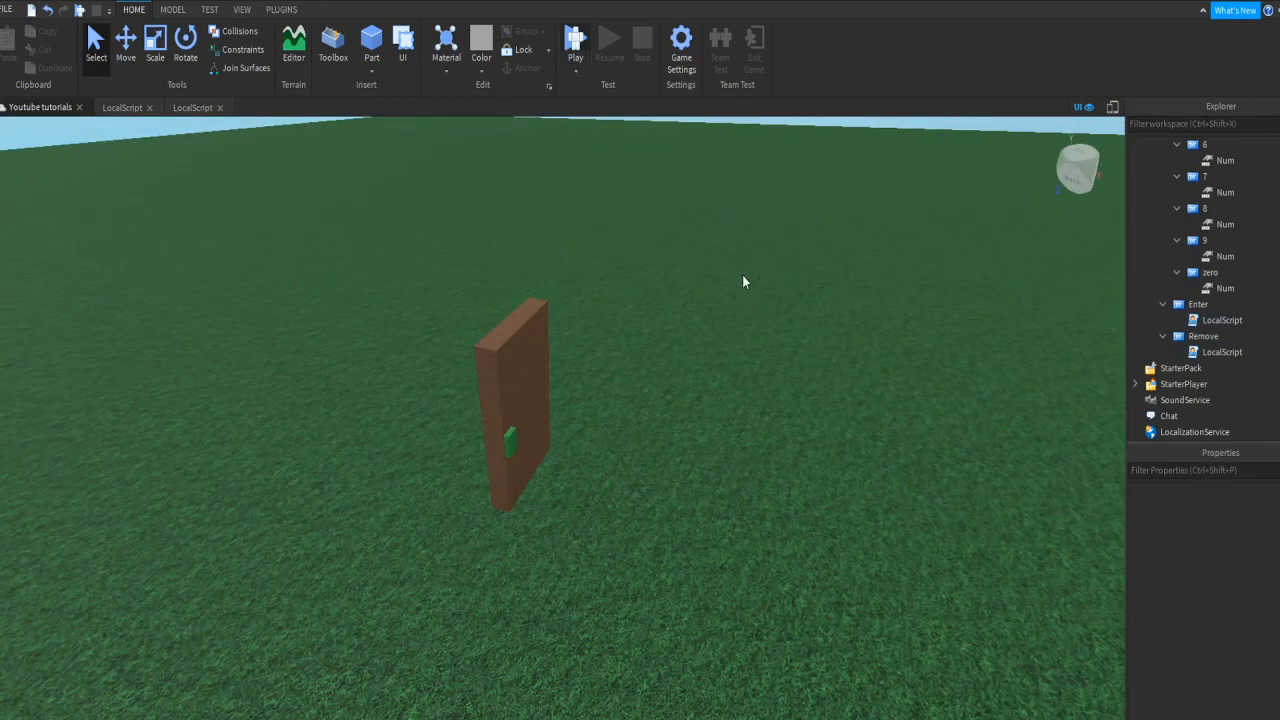
pyautogui.click(509, 442)
pyautogui.scroll(2, 1160, 252)
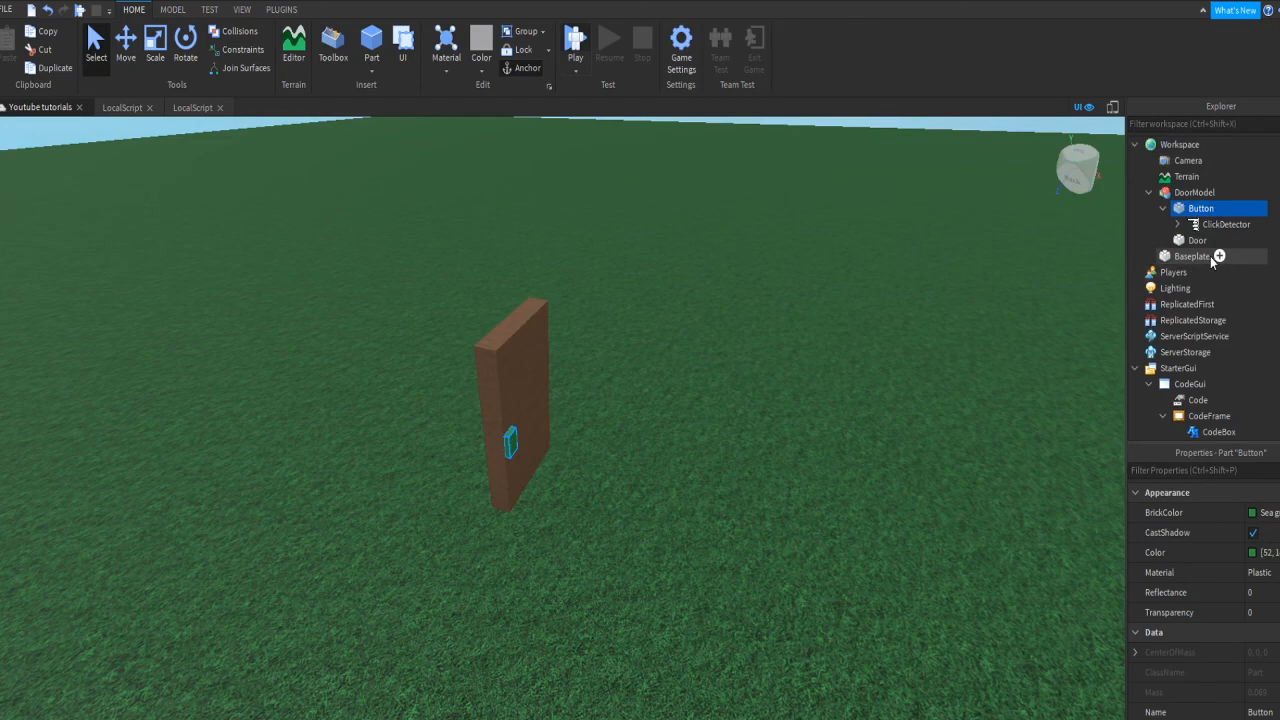
pyautogui.hotkey('ctrl', 'd')
pyautogui.hotkey('ctrl', '2')
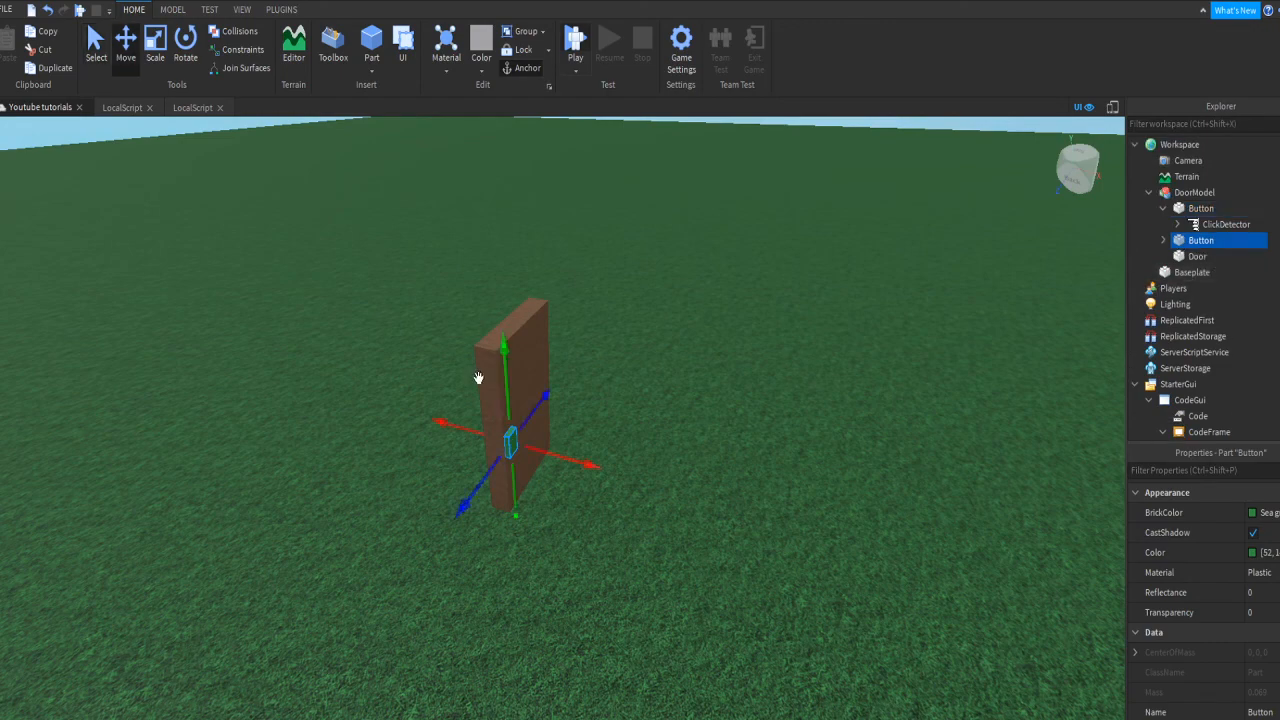
pyautogui.moveTo(554, 457); pyautogui.dragTo(362, 456)
pyautogui.click(471, 408)
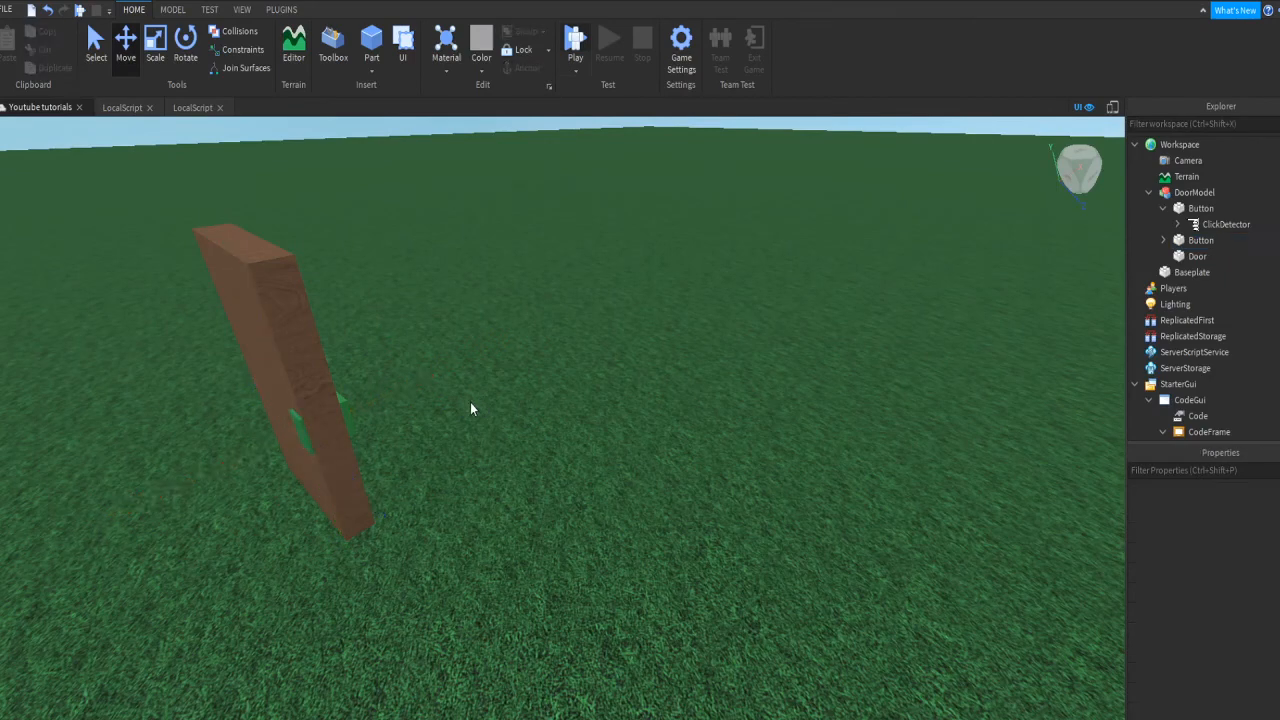
pyautogui.click(295, 420)
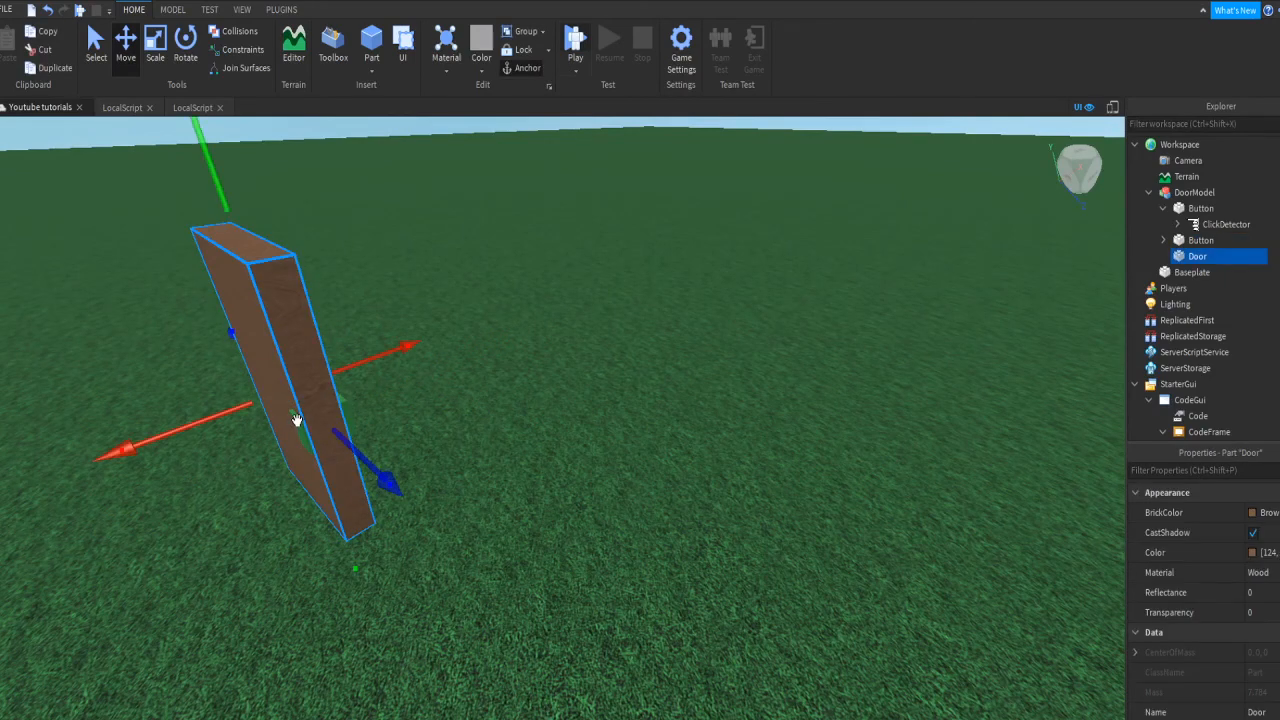
pyautogui.moveTo(265, 442); pyautogui.dragTo(260, 444)
pyautogui.click(519, 380)
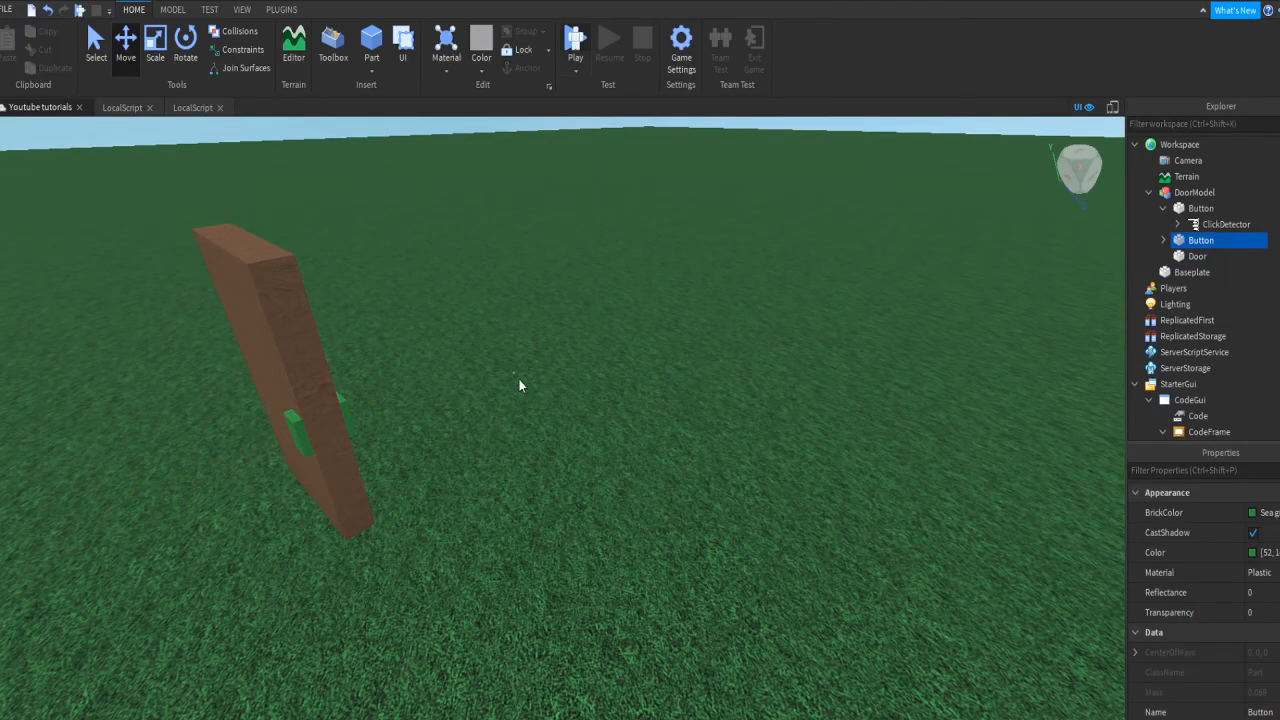
pyautogui.moveTo(519, 380); pyautogui.dragTo(590, 353, button='right')
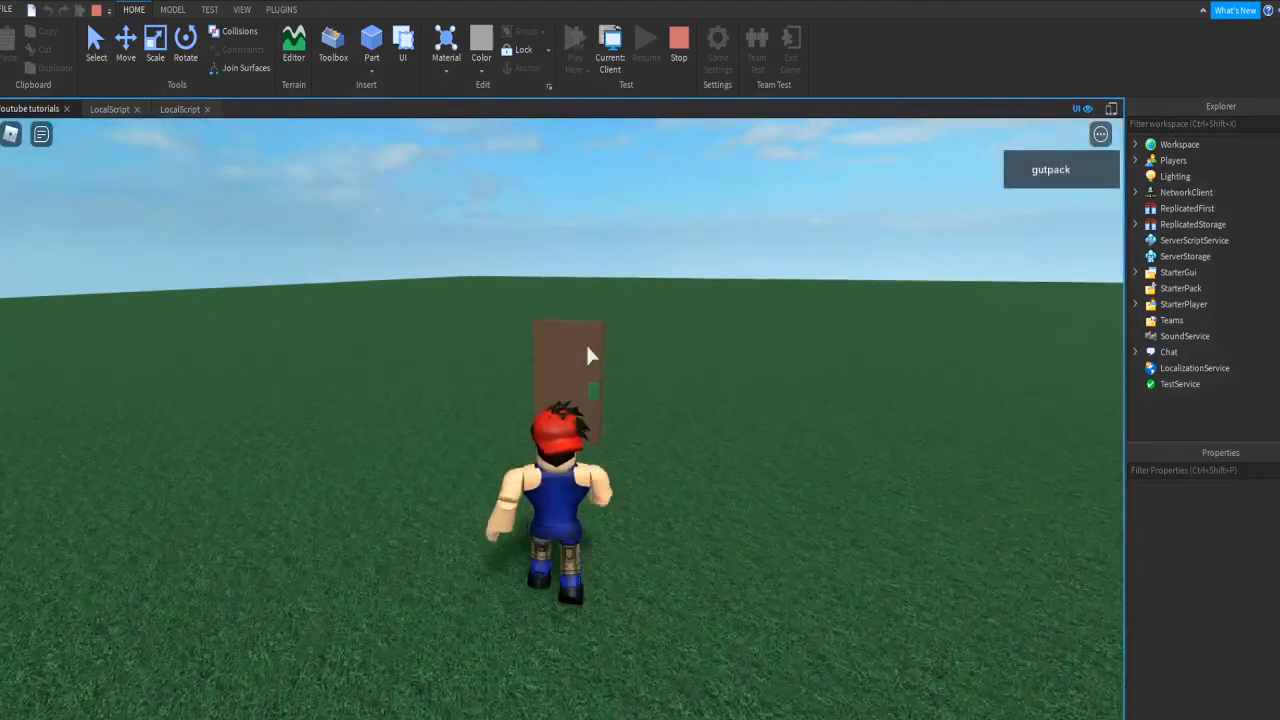
pyautogui.click(599, 416)
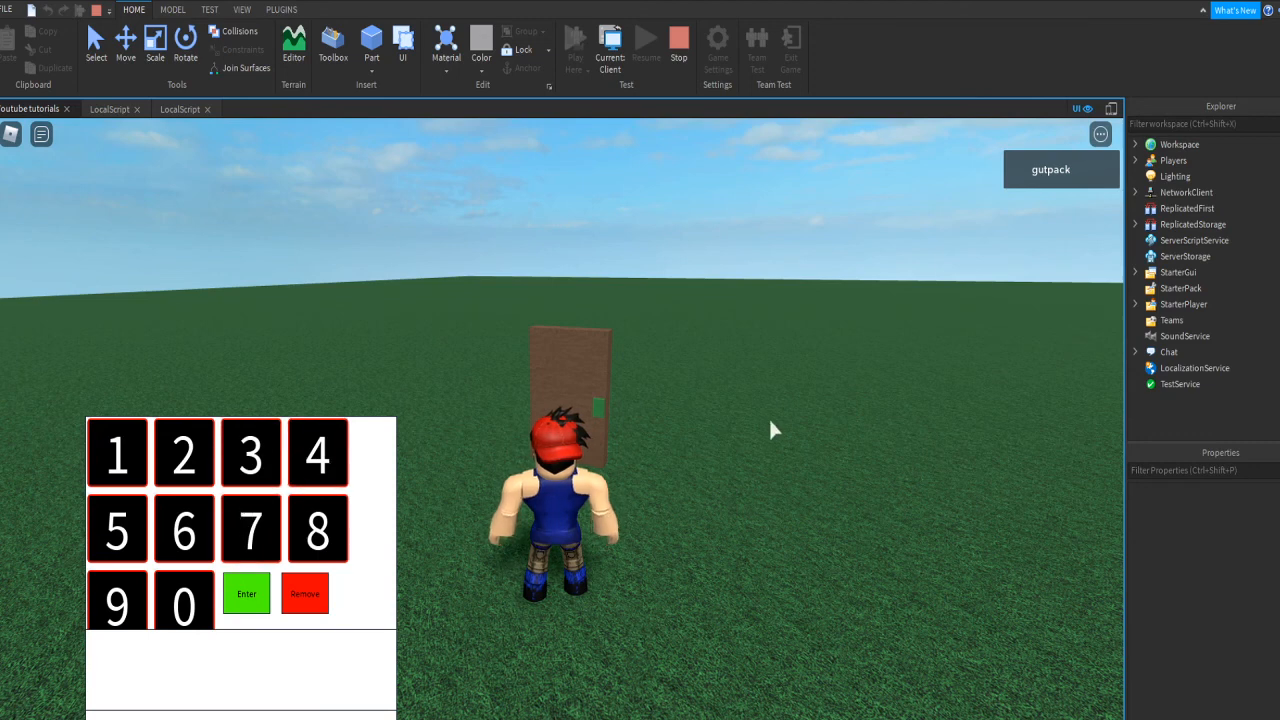
pyautogui.click(1230, 123)
pyautogui.write('code')
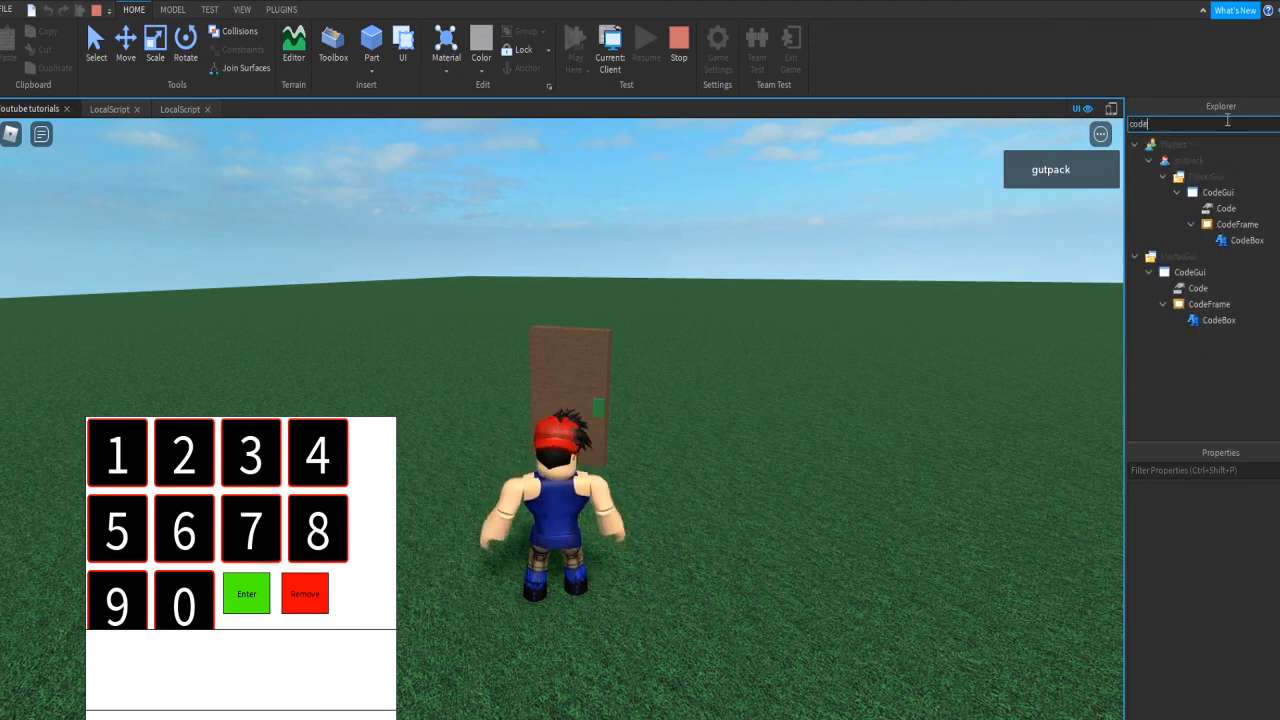
pyautogui.click(1244, 209)
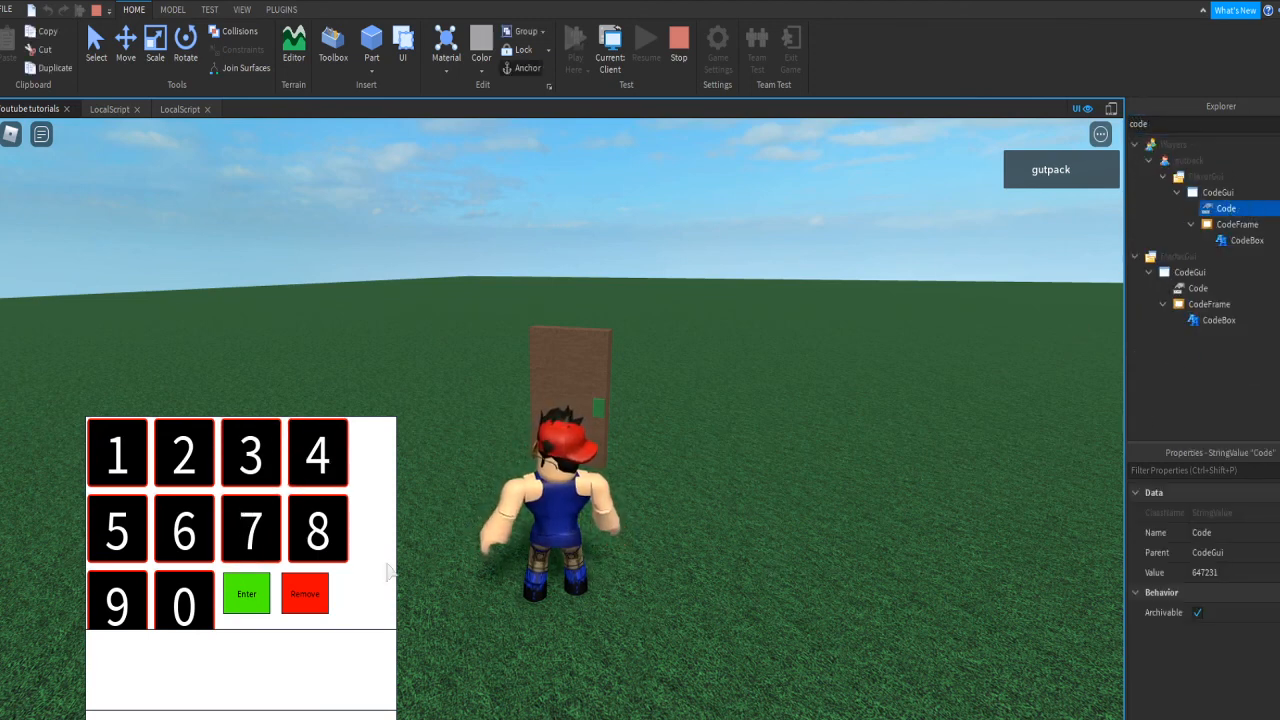
pyautogui.click(190, 530)
pyautogui.click(323, 453)
pyautogui.click(258, 523)
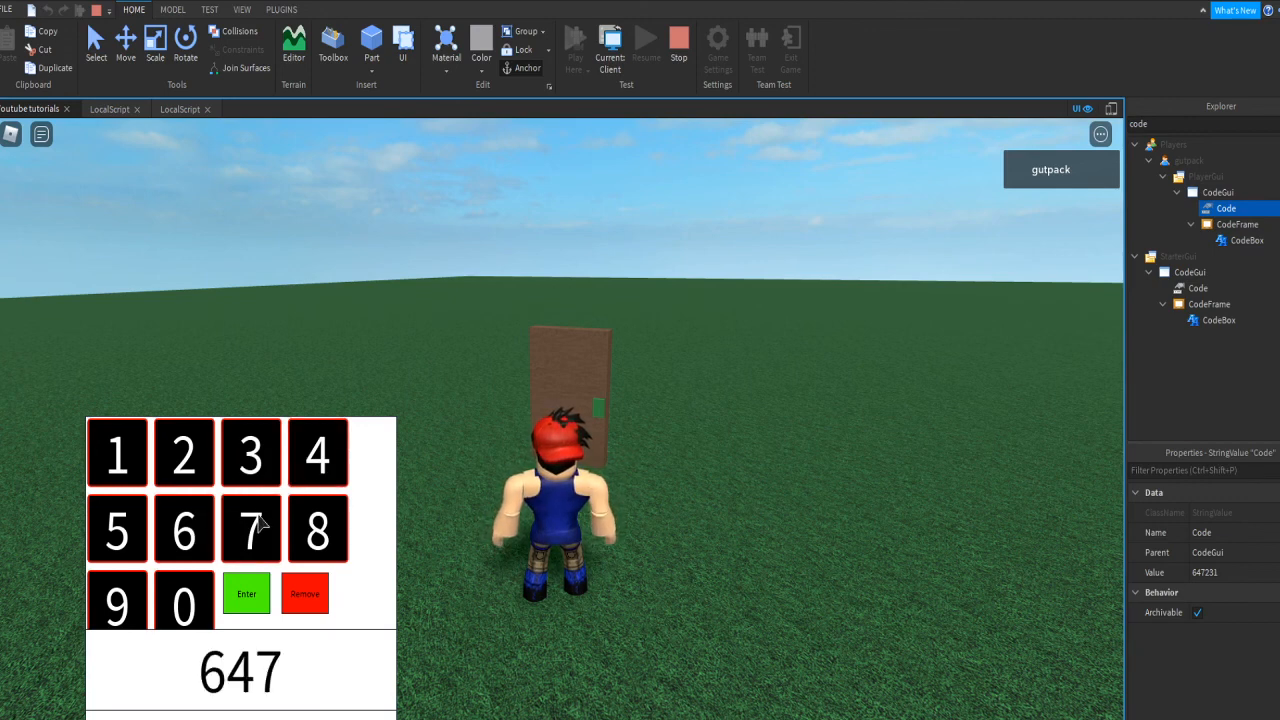
pyautogui.click(209, 457)
pyautogui.click(236, 457)
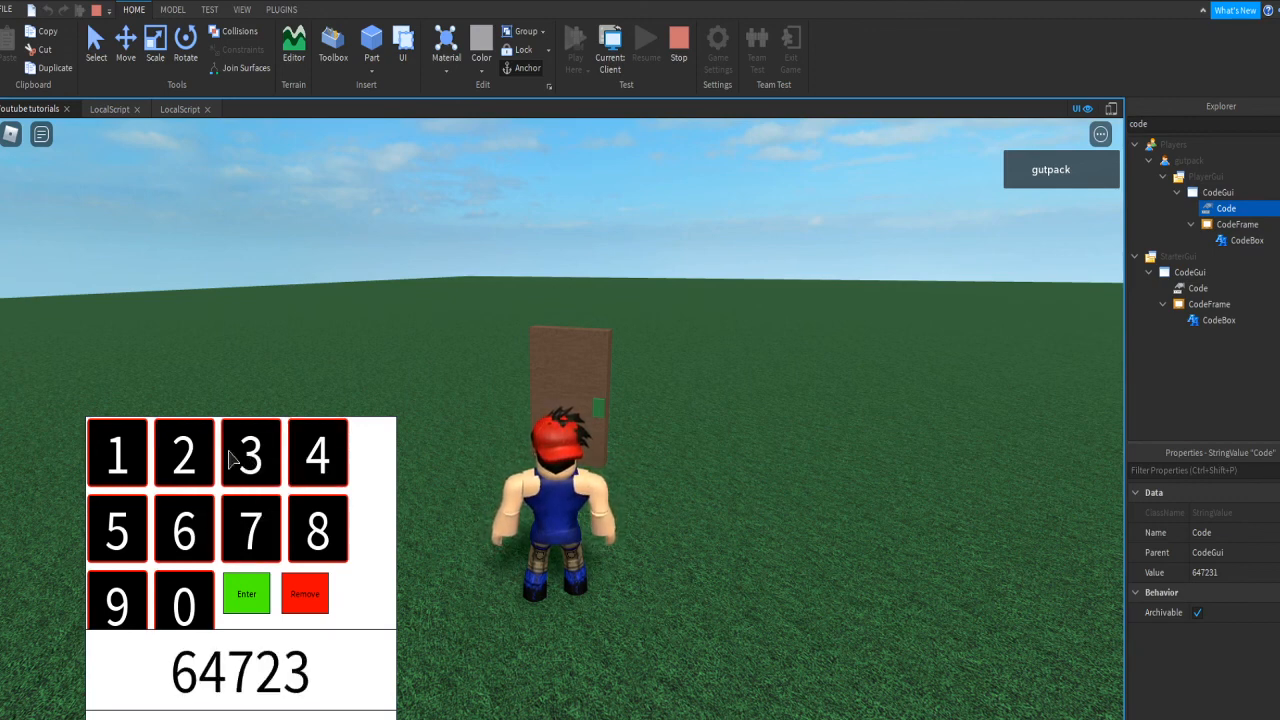
pyautogui.click(117, 455)
pyautogui.click(246, 594)
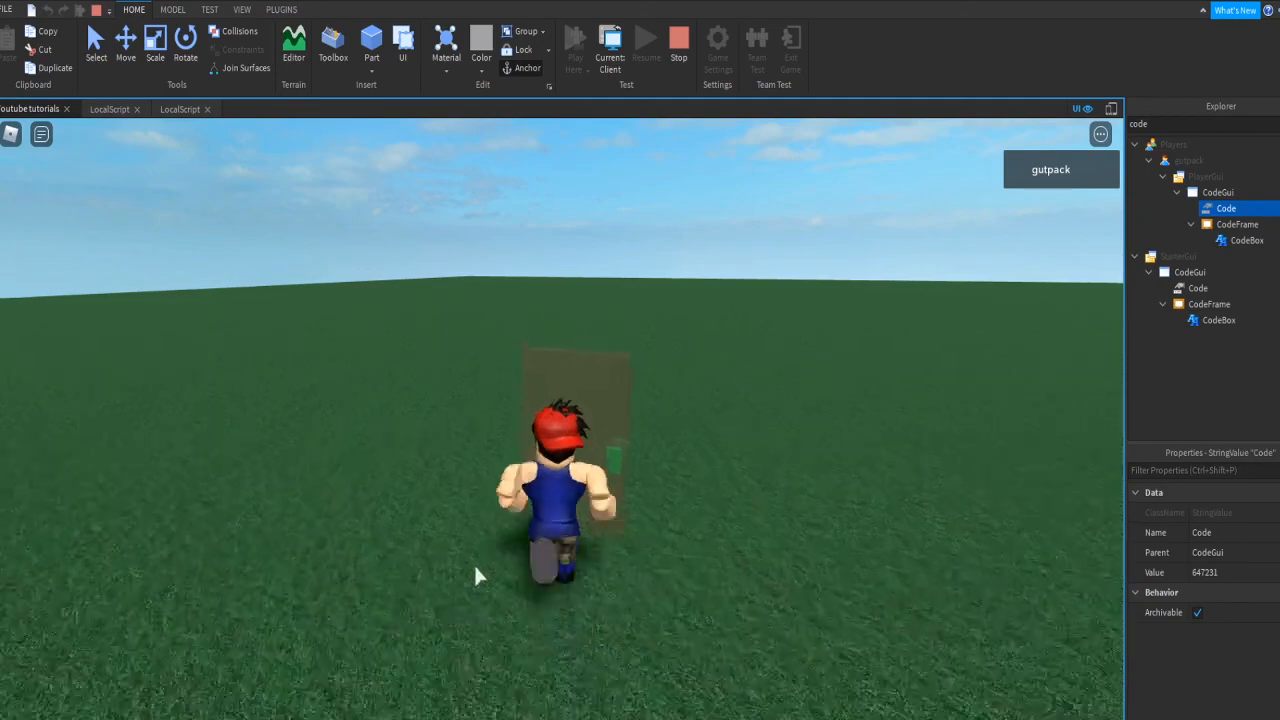
# Step: Walk the character around and through the opened door, then stop the playtest
pyautogui.press('s')
pyautogui.press('w')
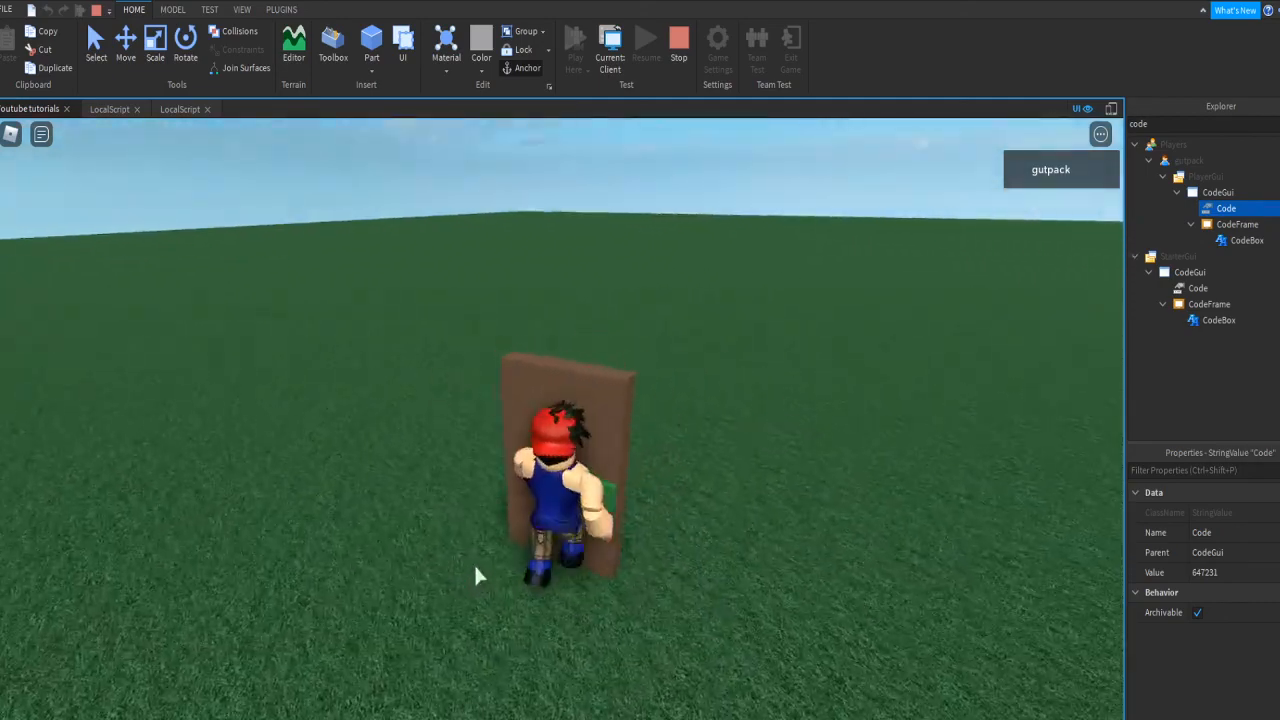
pyautogui.press('d')
pyautogui.moveTo(475, 567); pyautogui.dragTo(476, 567, button='right')
pyautogui.press('a')
pyautogui.press('d')
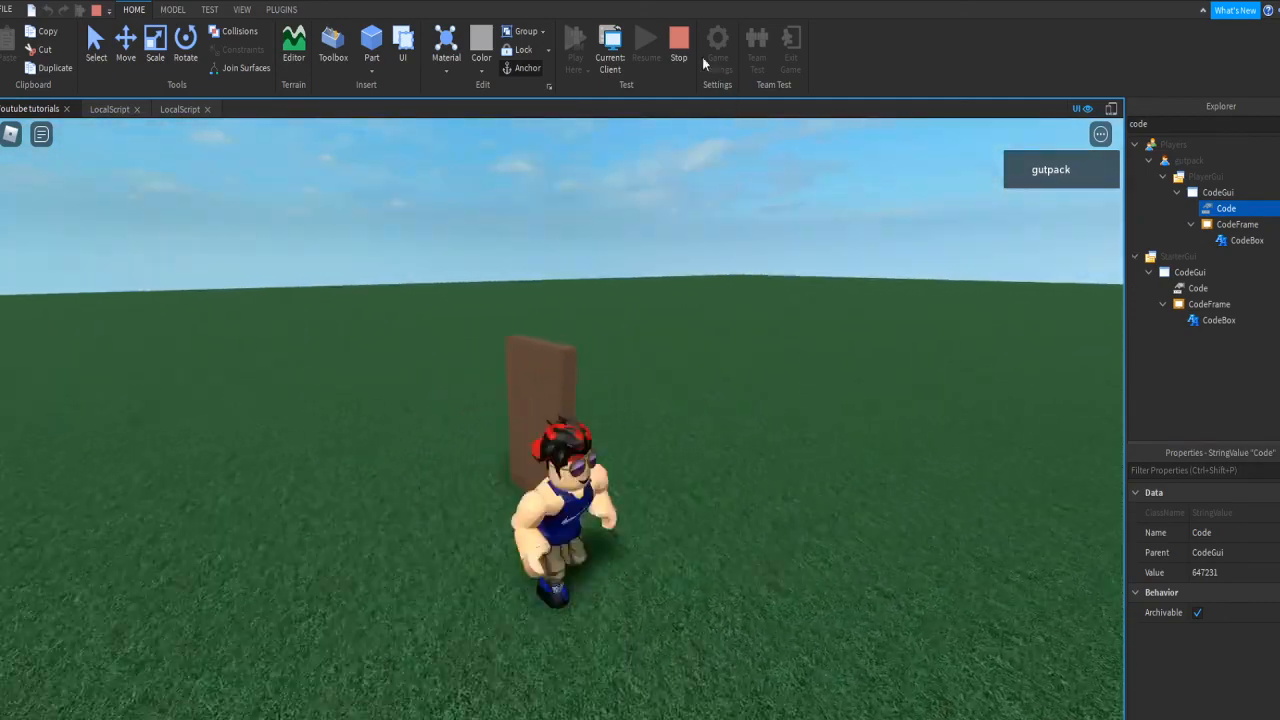
pyautogui.press('w')
pyautogui.press('d')
pyautogui.moveTo(711, 178); pyautogui.dragTo(711, 178, button='right')
pyautogui.press('s')
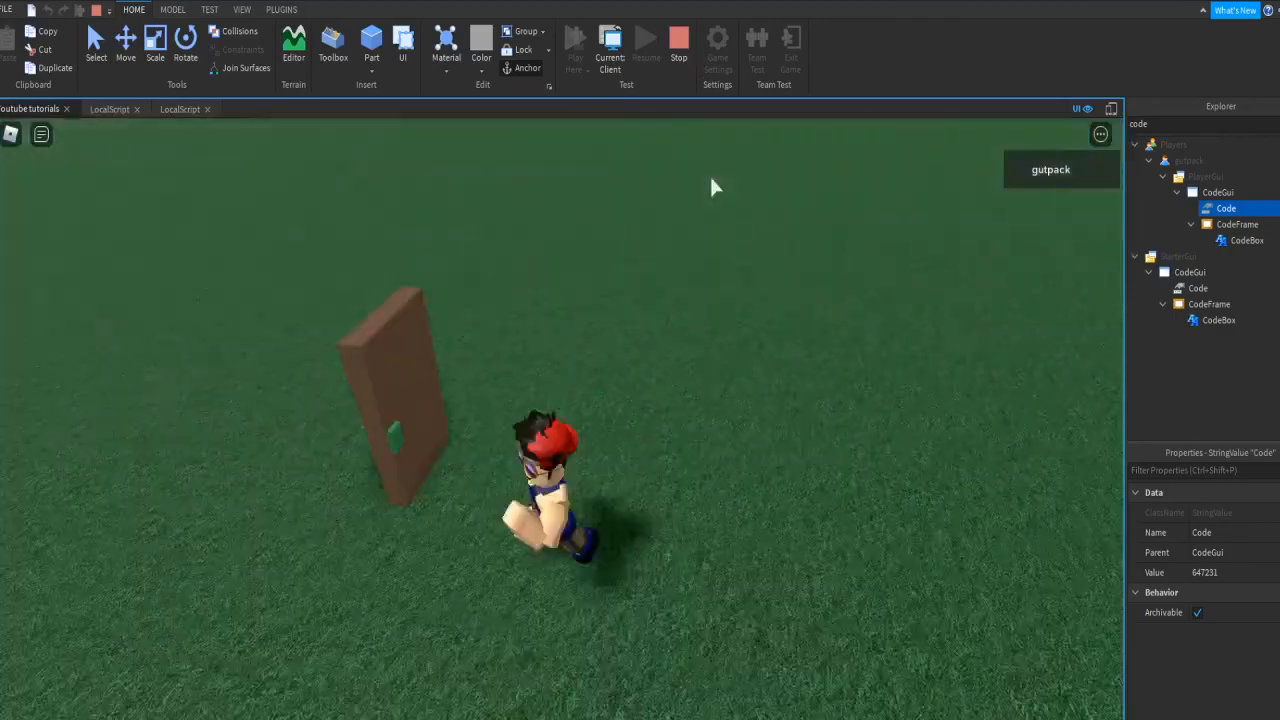
pyautogui.press('a')
pyautogui.moveTo(480, 530); pyautogui.dragTo(480, 530, button='right')
pyautogui.press('w')
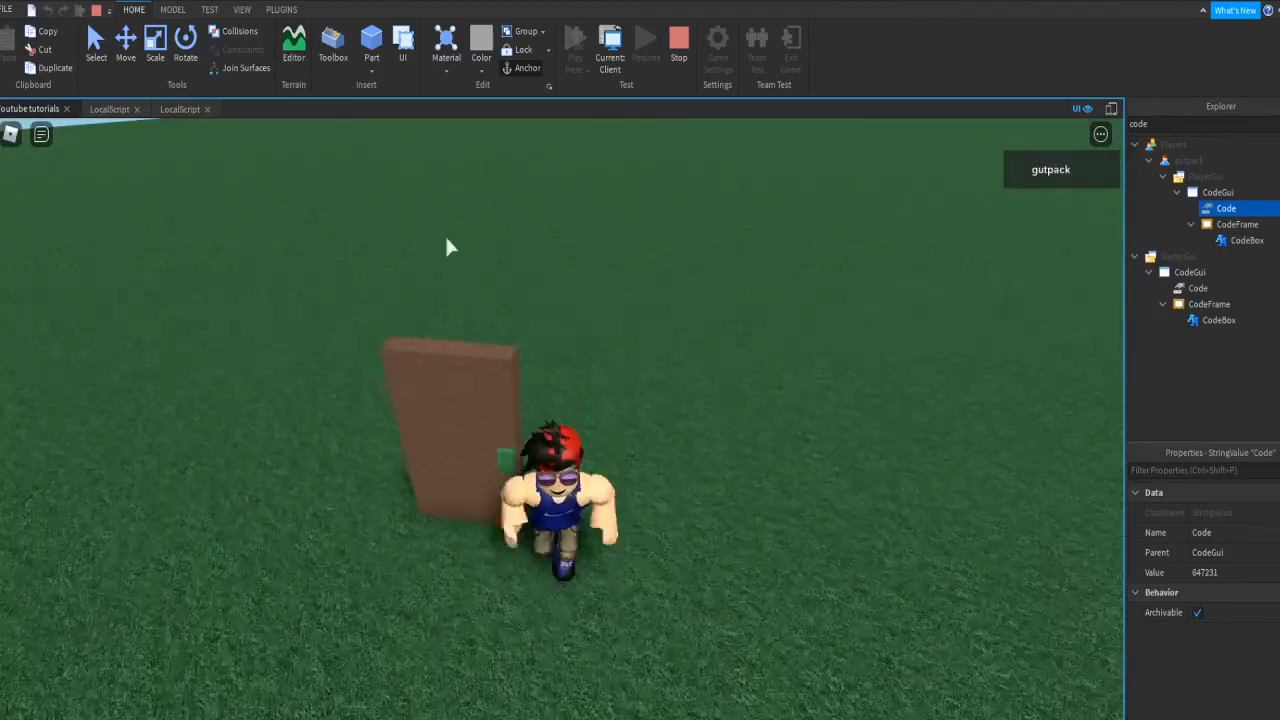
pyautogui.click(679, 45)
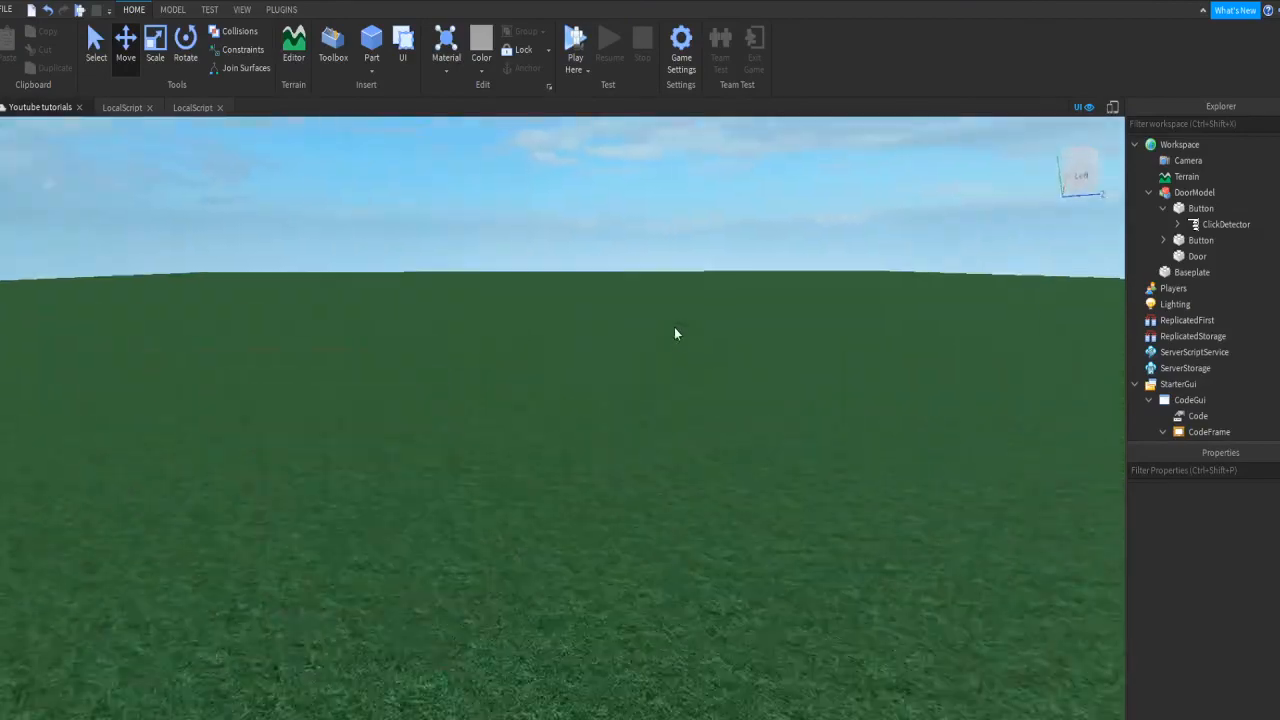
pyautogui.press('s')
pyautogui.moveTo(674, 327); pyautogui.dragTo(711, 334, button='right')
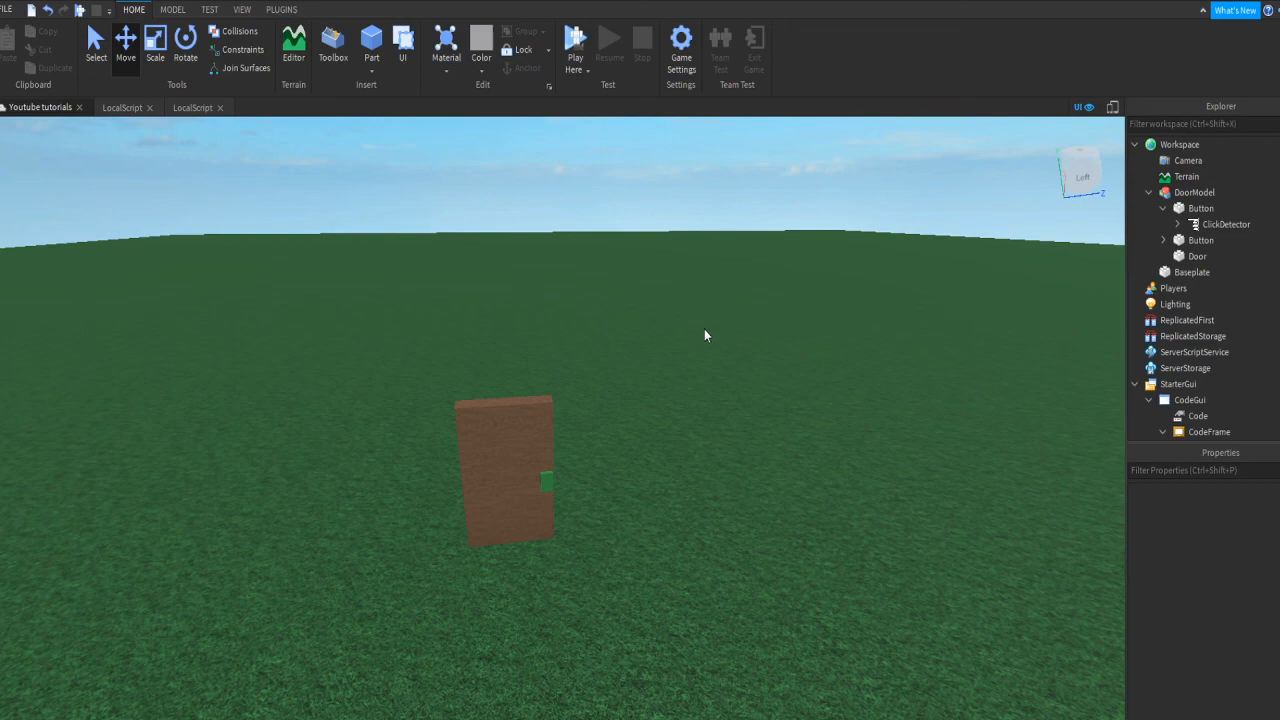
pyautogui.click(200, 107)
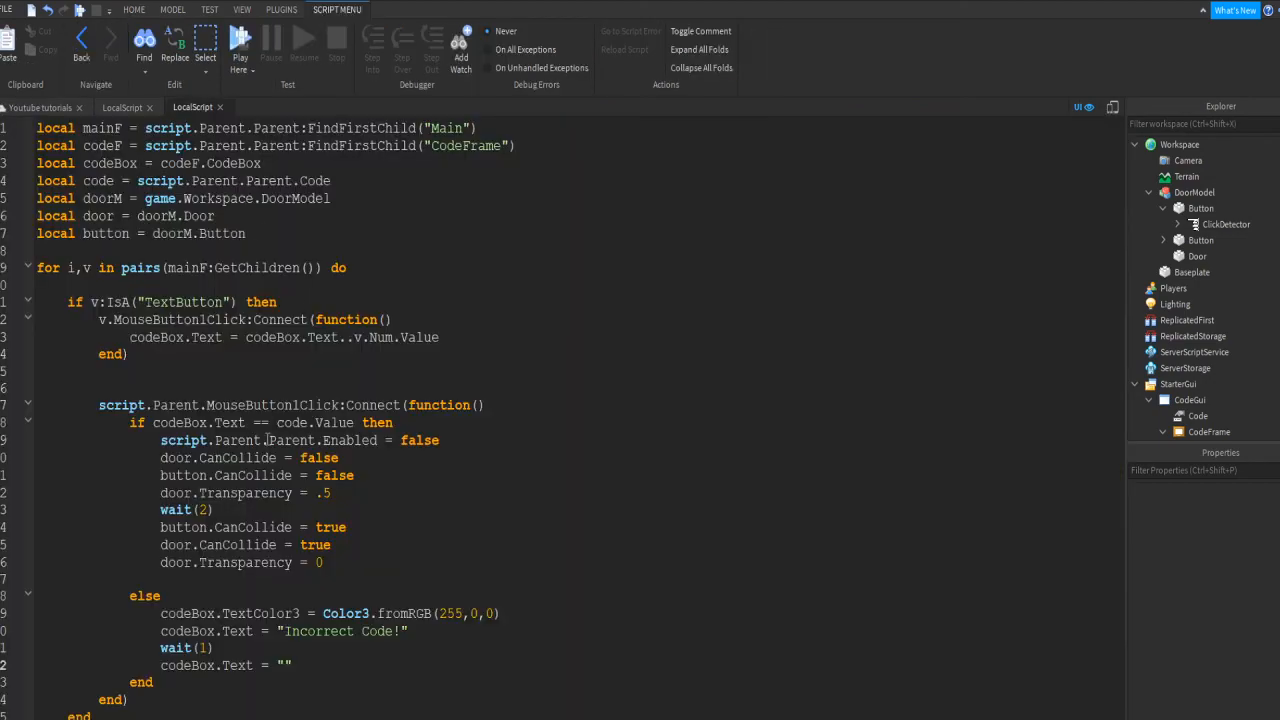
pyautogui.click(122, 107)
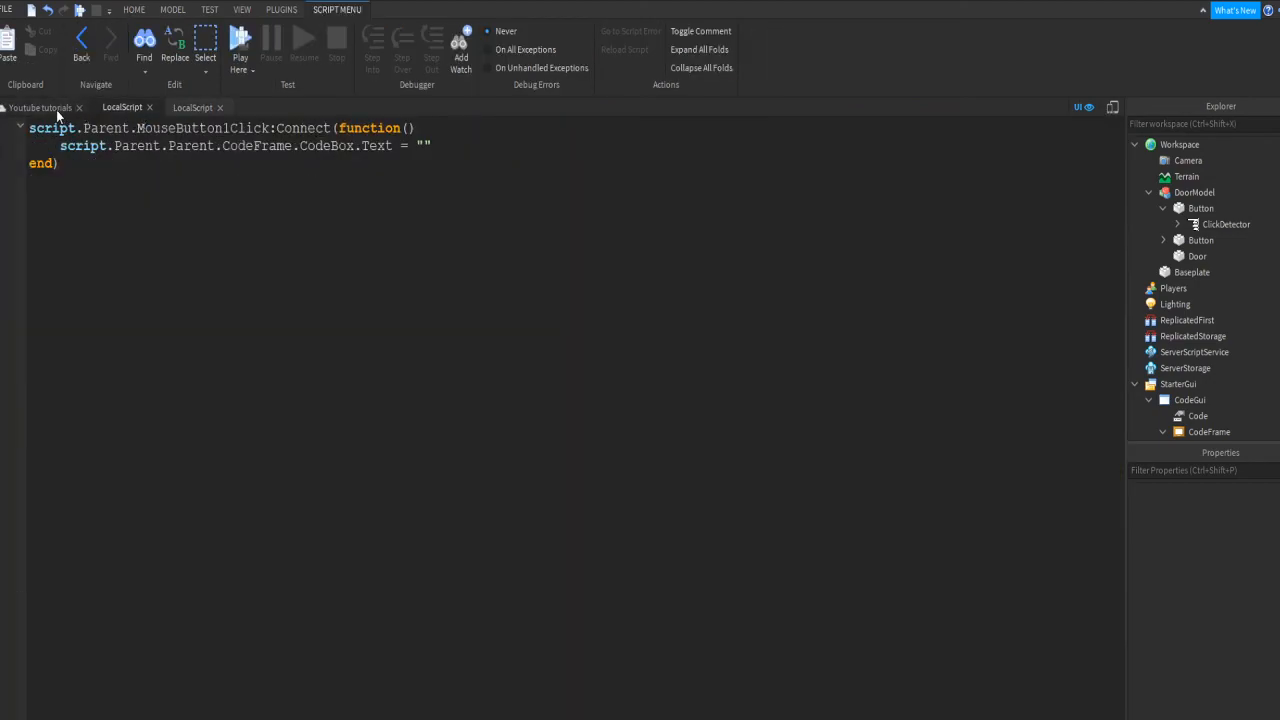
pyautogui.click(56, 109)
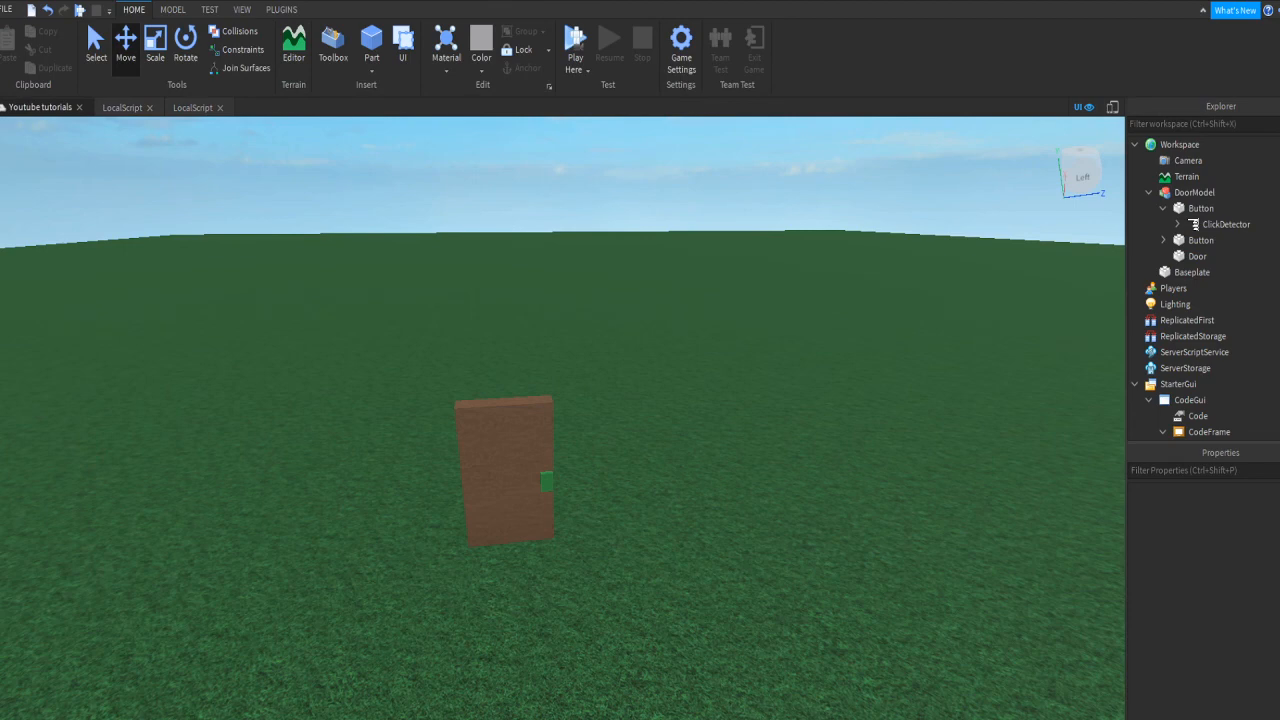